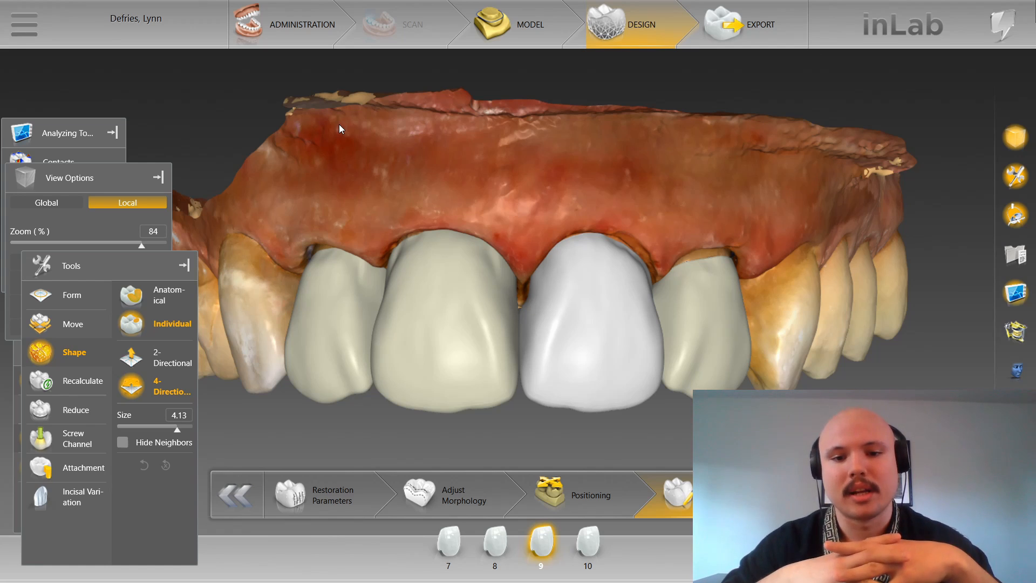
Step: Return to the model phase and review the full model's axis and jaw line settings
{"action": "left_click", "coordinate": [524, 45]}
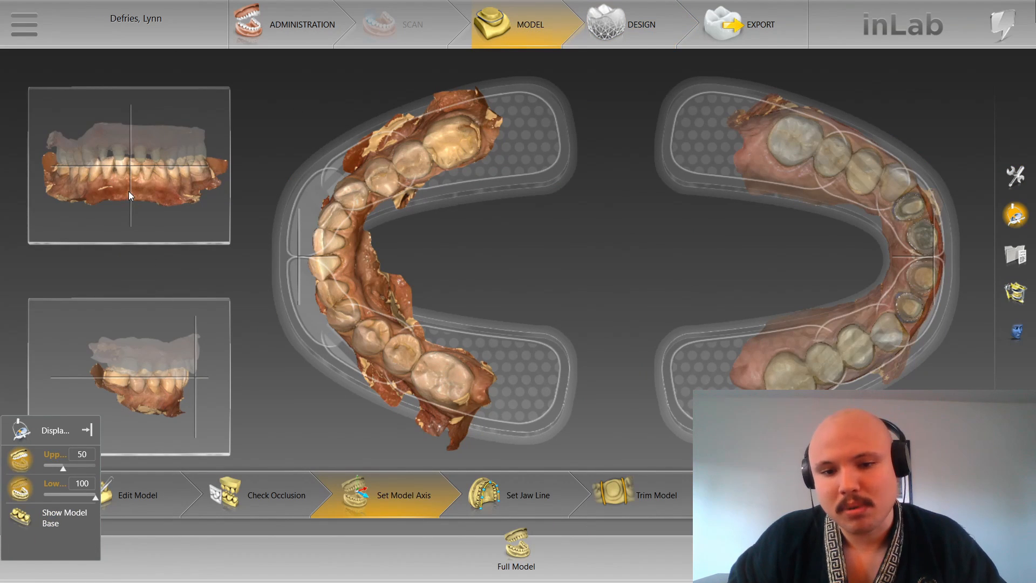
{"action": "left_click", "coordinate": [515, 498]}
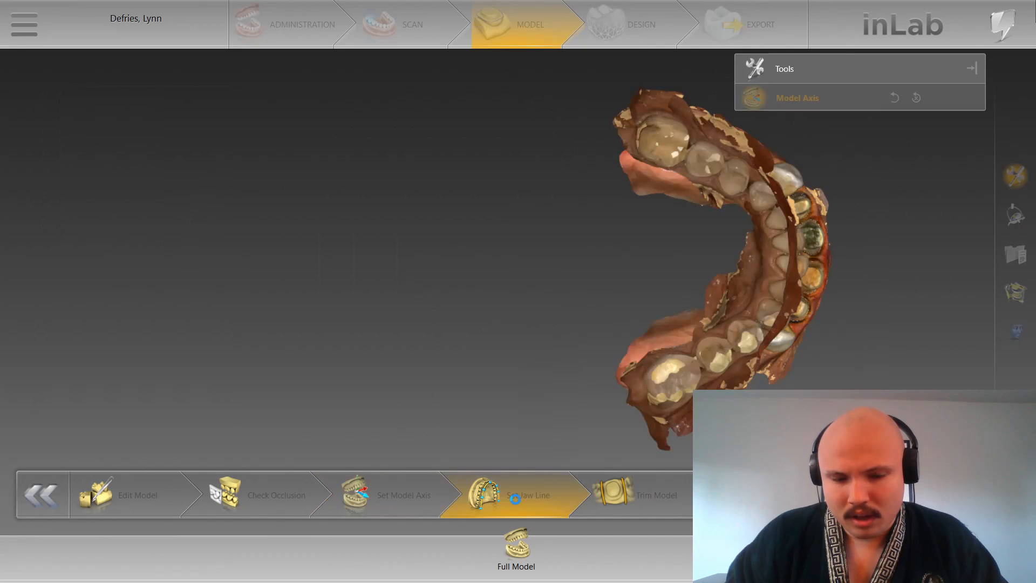
{"action": "left_click", "coordinate": [655, 332]}
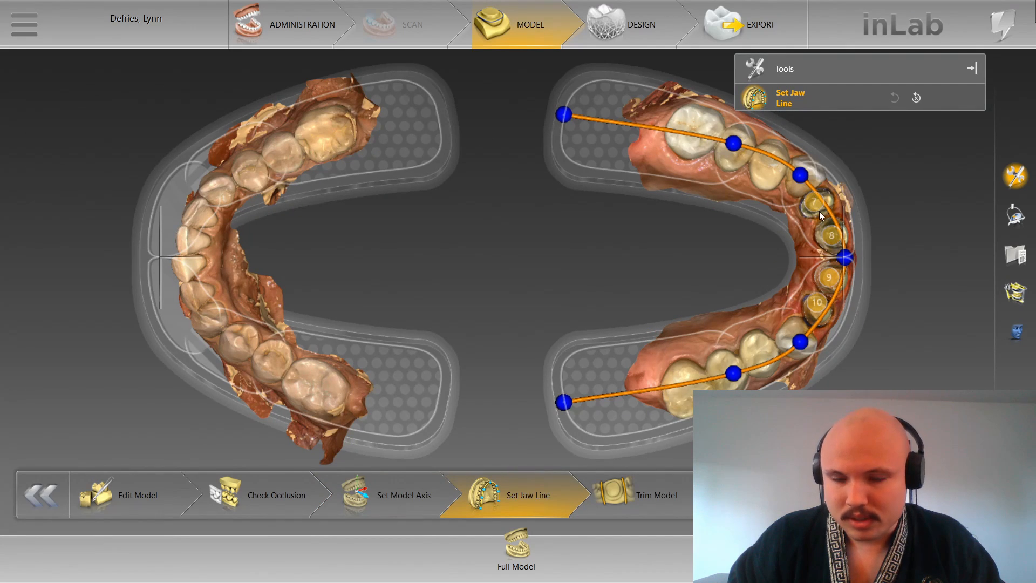
Step: Open the margin drawing stage and examine the preparation margins of teeth 9, 10, 8 and 7 up close
{"action": "left_click", "coordinate": [766, 495]}
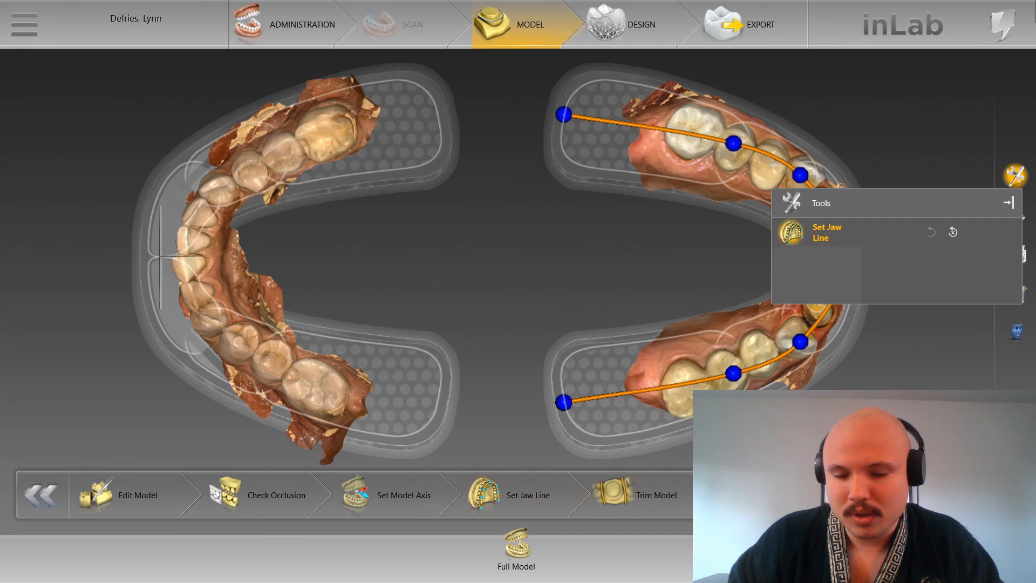
{"action": "scroll", "coordinate": [545, 324], "scroll_direction": "up", "scroll_amount": 5}
{"action": "left_click_drag", "start_coordinate": [547, 305], "coordinate": [501, 289]}
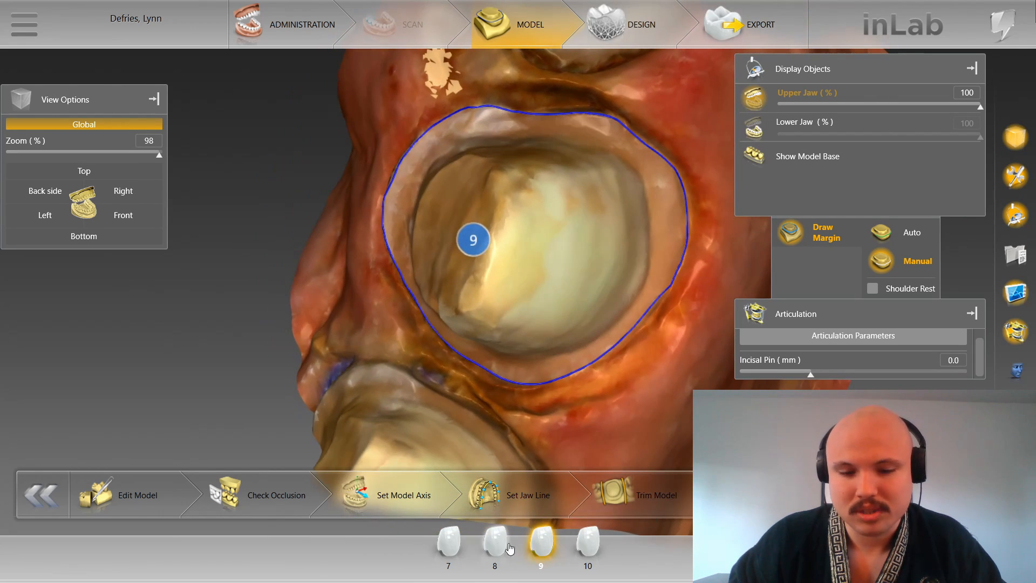
{"action": "left_click", "coordinate": [582, 548]}
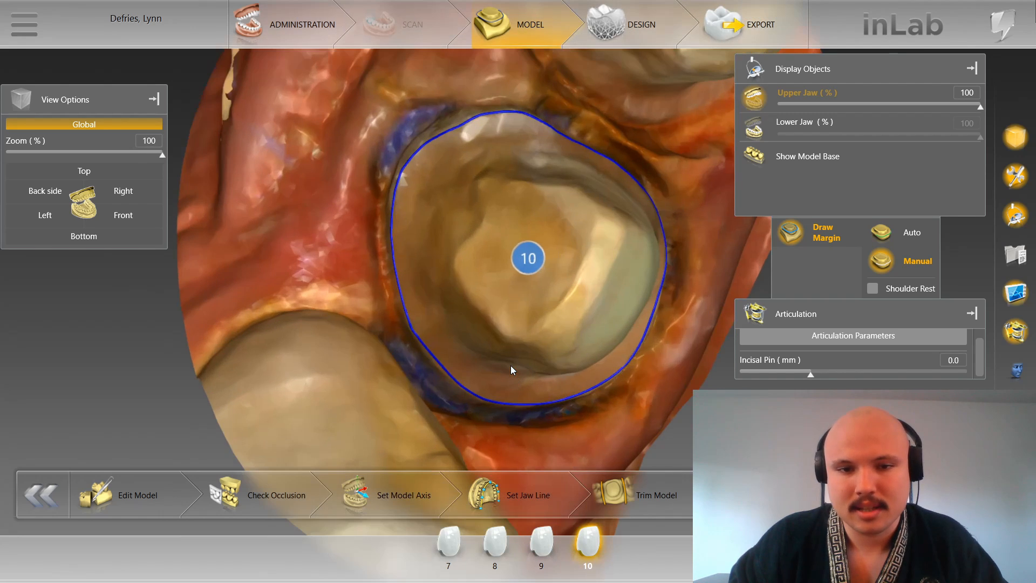
{"action": "scroll", "coordinate": [510, 364], "scroll_direction": "up", "scroll_amount": 3}
{"action": "left_click_drag", "start_coordinate": [560, 330], "coordinate": [624, 294]}
{"action": "mouse_move", "coordinate": [629, 253]}
{"action": "left_mouse_down"}
{"action": "mouse_move", "coordinate": [622, 310]}
{"action": "mouse_move", "coordinate": [573, 364]}
{"action": "mouse_move", "coordinate": [523, 382]}
{"action": "left_mouse_up"}
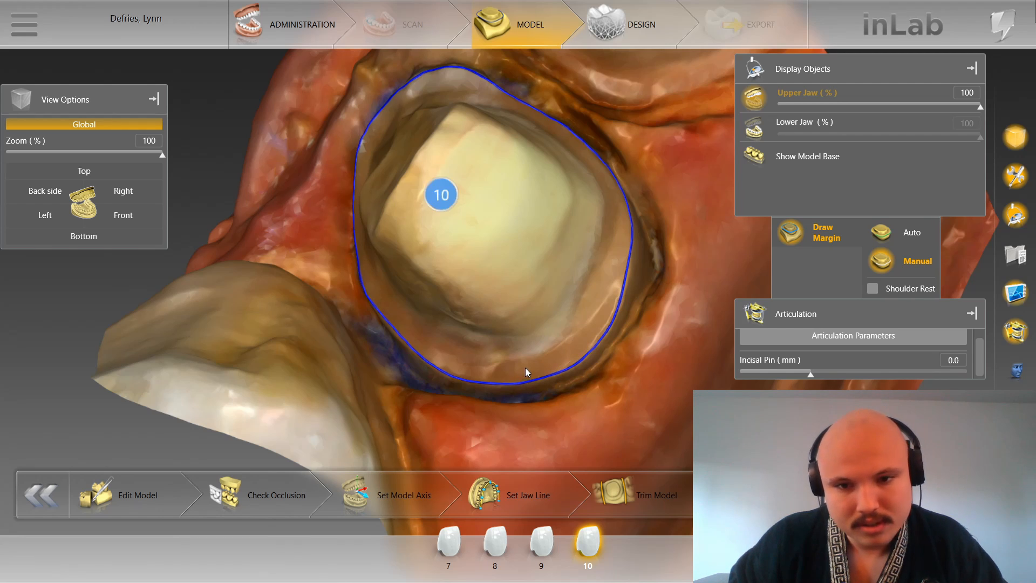
{"action": "left_click", "coordinate": [547, 542]}
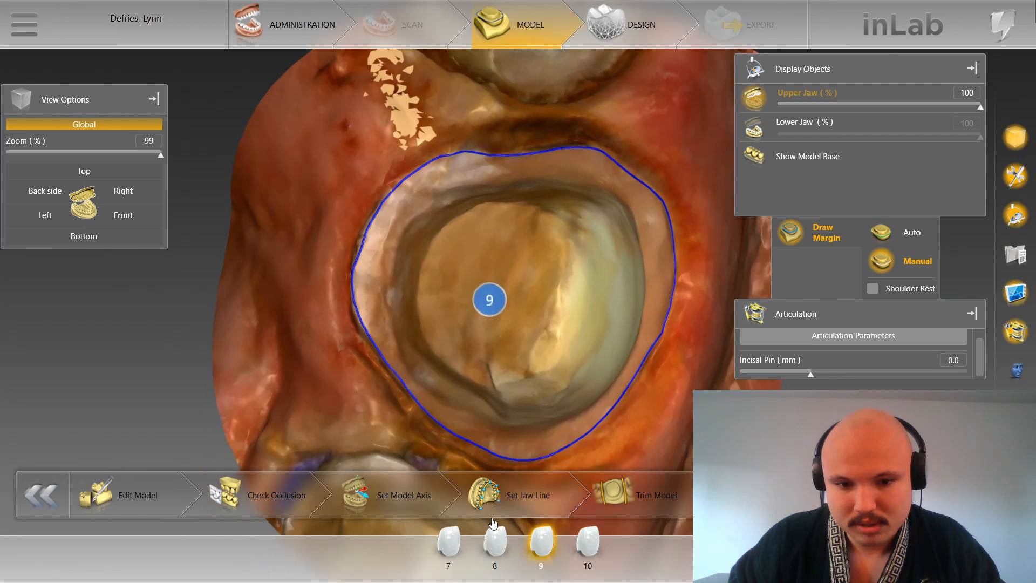
{"action": "left_click", "coordinate": [495, 543]}
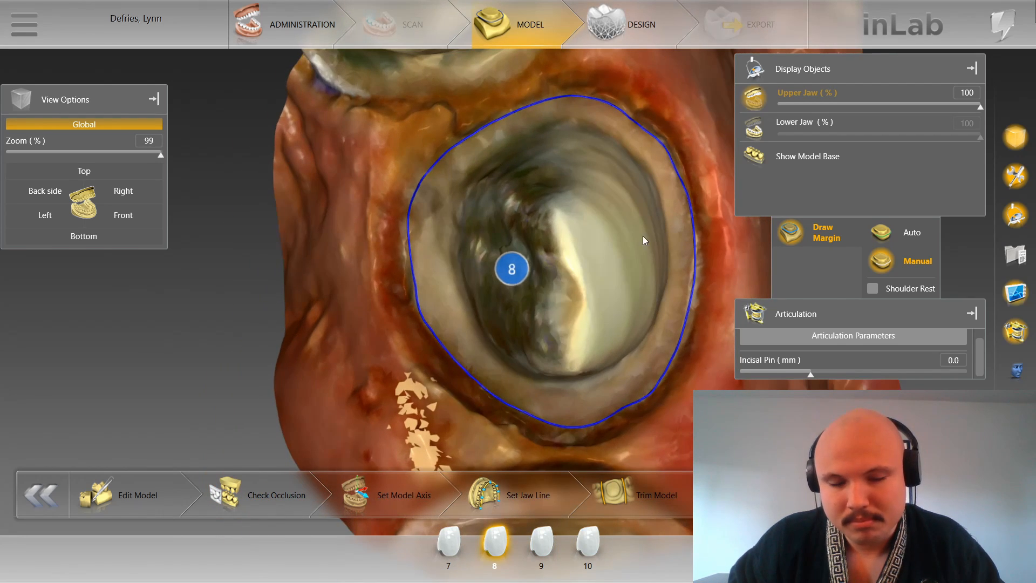
{"action": "right_click_drag", "start_coordinate": [645, 238], "coordinate": [648, 316]}
{"action": "left_click", "coordinate": [460, 551]}
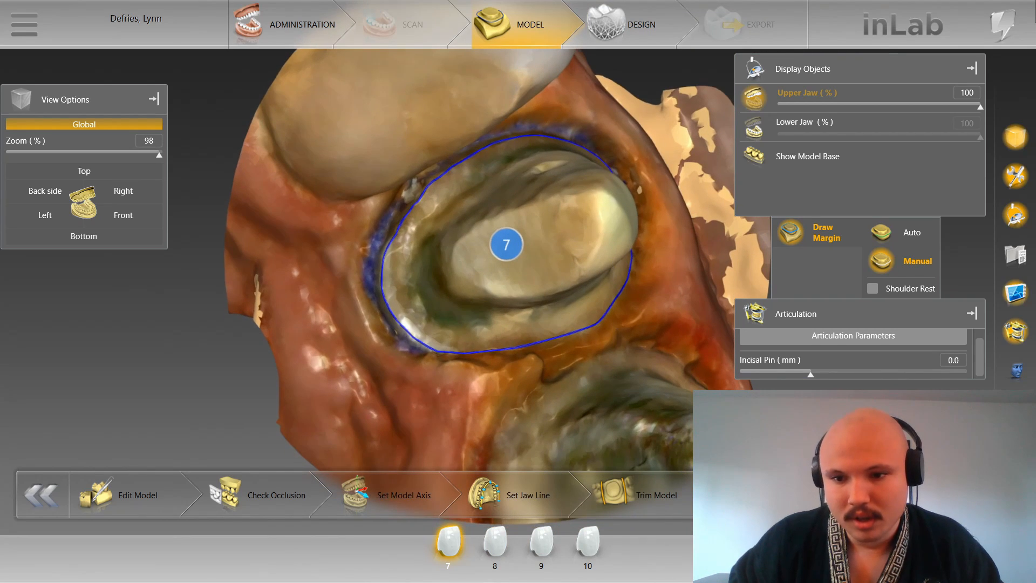
Step: Open the insertion axis stage and check the axis and undercuts on teeth 7, 8, 9 and 10
{"action": "left_click", "coordinate": [914, 495]}
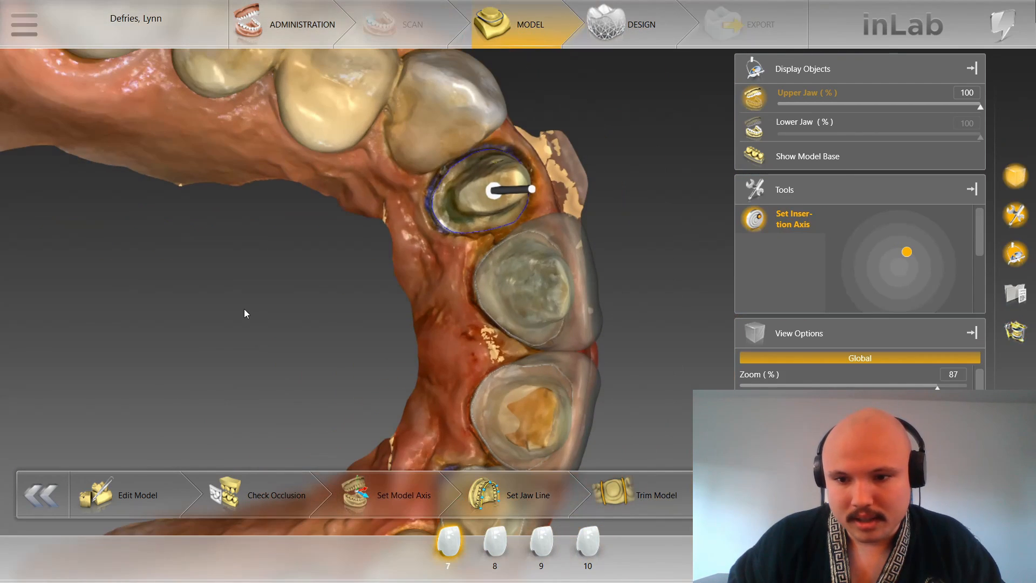
{"action": "mouse_move", "coordinate": [352, 326]}
{"action": "left_mouse_down"}
{"action": "mouse_move", "coordinate": [325, 335]}
{"action": "mouse_move", "coordinate": [303, 327]}
{"action": "mouse_move", "coordinate": [453, 299]}
{"action": "mouse_move", "coordinate": [516, 442]}
{"action": "left_mouse_up"}
{"action": "scroll", "coordinate": [352, 319], "scroll_direction": "up", "scroll_amount": 5}
{"action": "left_click", "coordinate": [494, 541]}
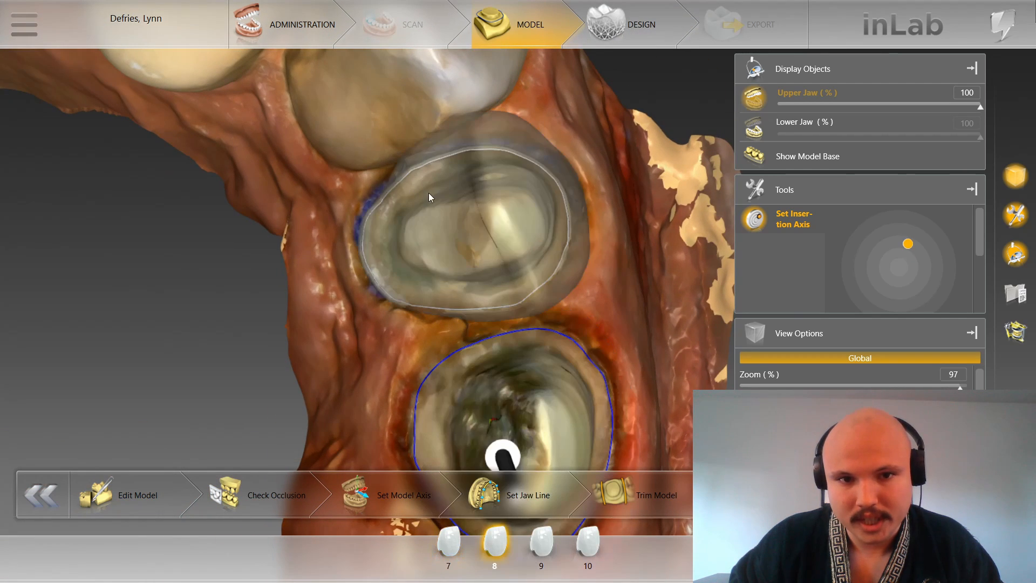
{"action": "right_click_drag", "start_coordinate": [467, 388], "coordinate": [468, 241]}
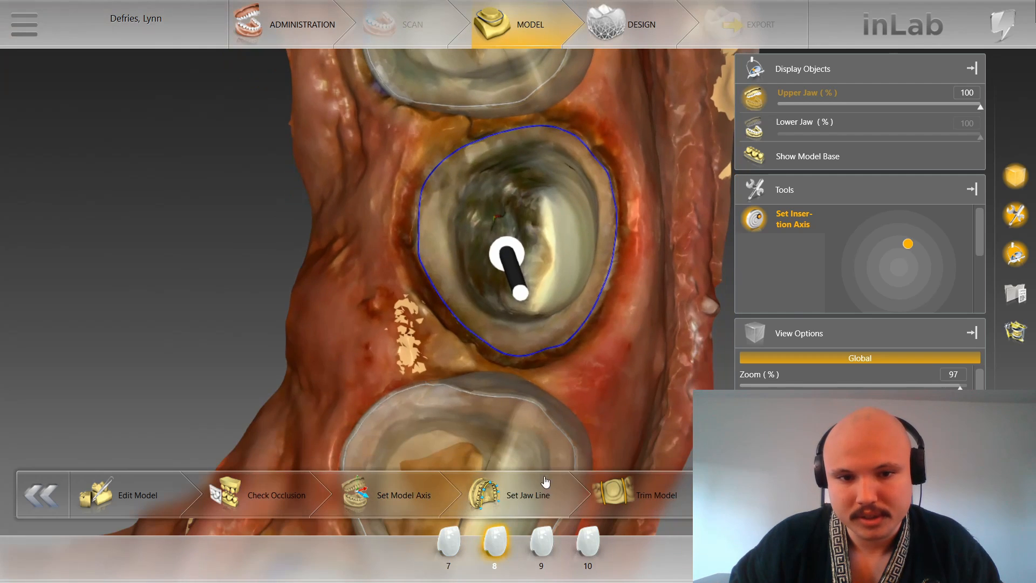
{"action": "left_click", "coordinate": [534, 544]}
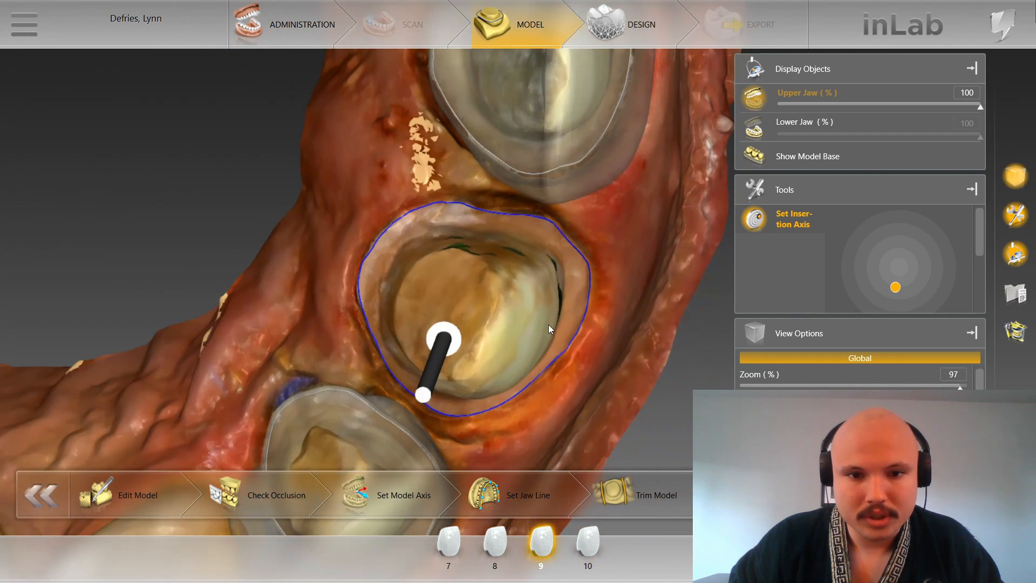
{"action": "left_click", "coordinate": [589, 541]}
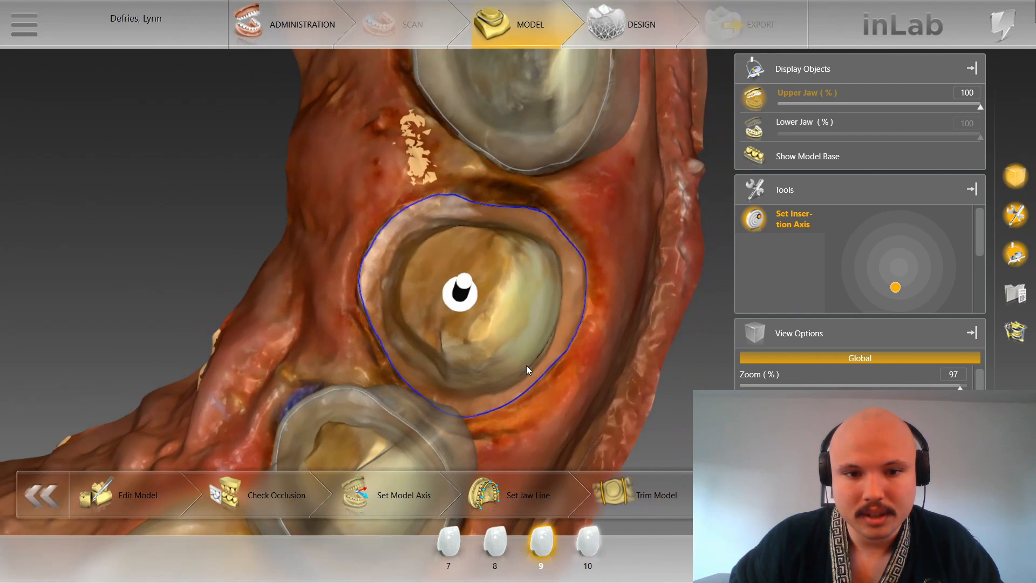
{"action": "left_click_drag", "start_coordinate": [522, 306], "coordinate": [406, 278]}
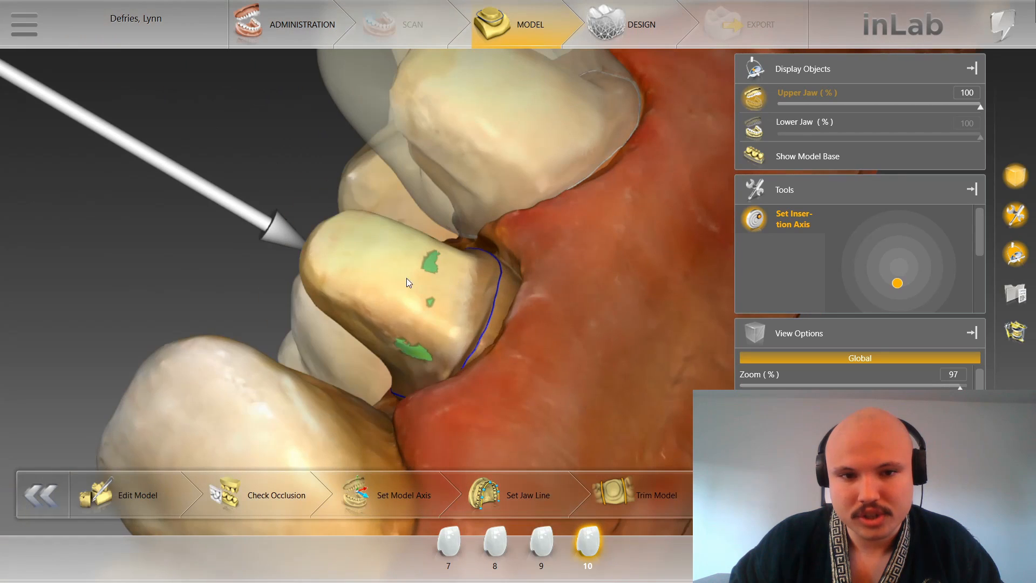
{"action": "left_click_drag", "start_coordinate": [358, 318], "coordinate": [504, 351]}
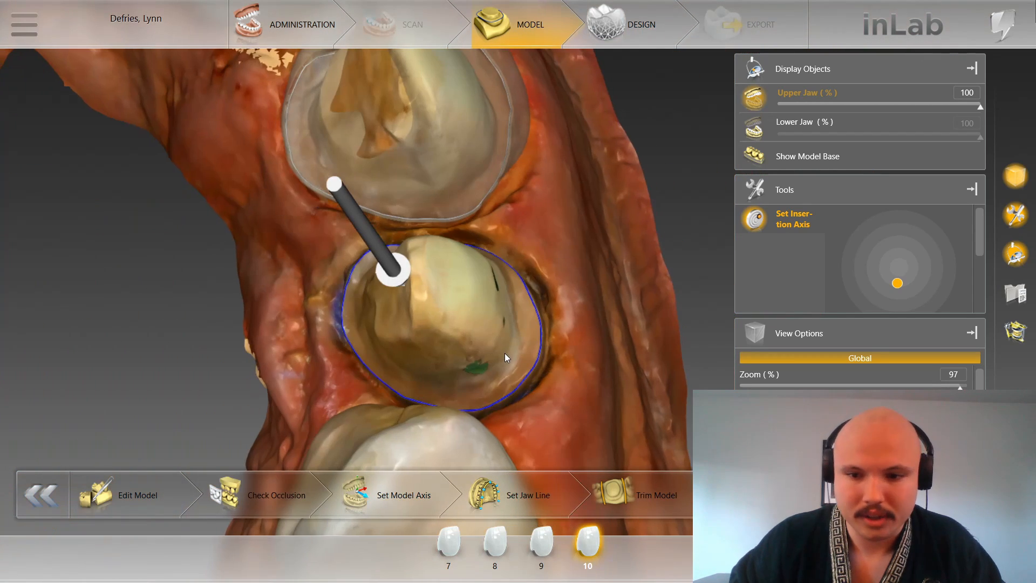
Step: Switch to the design phase and review the restoration parameters of teeth 10 and 7
{"action": "left_click", "coordinate": [630, 24]}
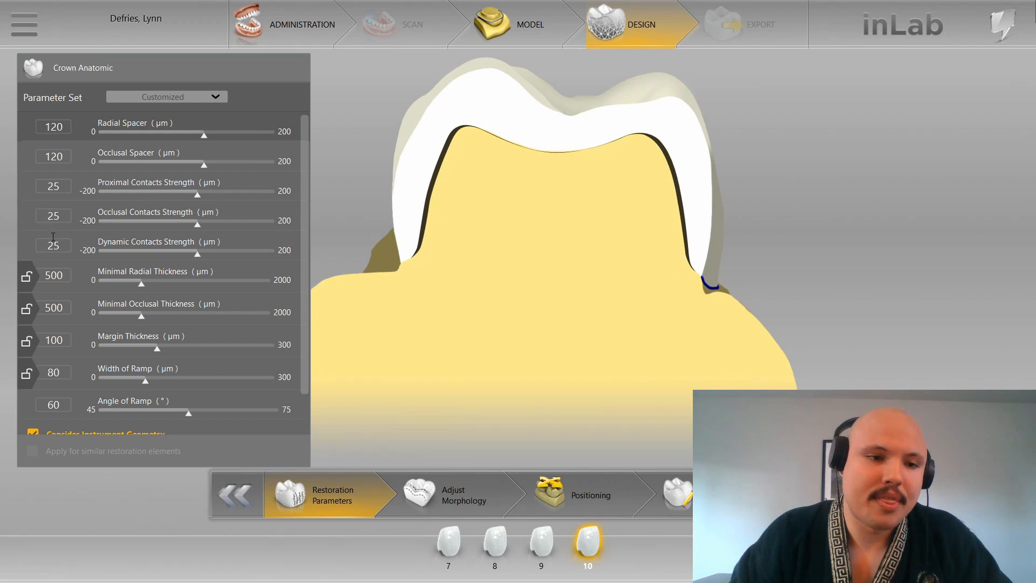
{"action": "scroll", "coordinate": [52, 251], "scroll_direction": "down", "scroll_amount": 1}
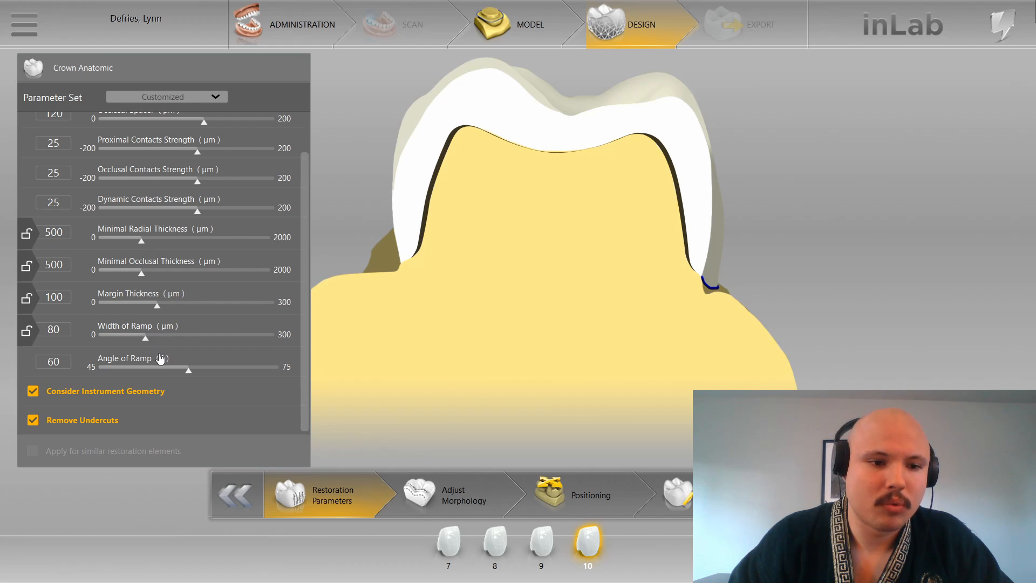
{"action": "left_click", "coordinate": [448, 541]}
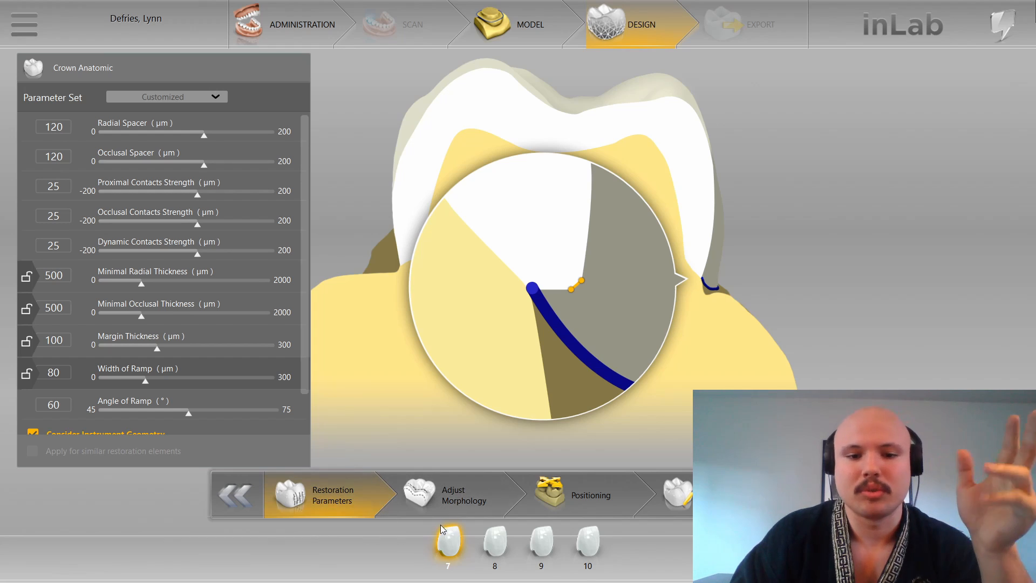
Step: Advance to morphology adjustment, acknowledge the segmentation warning, and show the upper anterior crowns from the front
{"action": "left_click", "coordinate": [456, 500]}
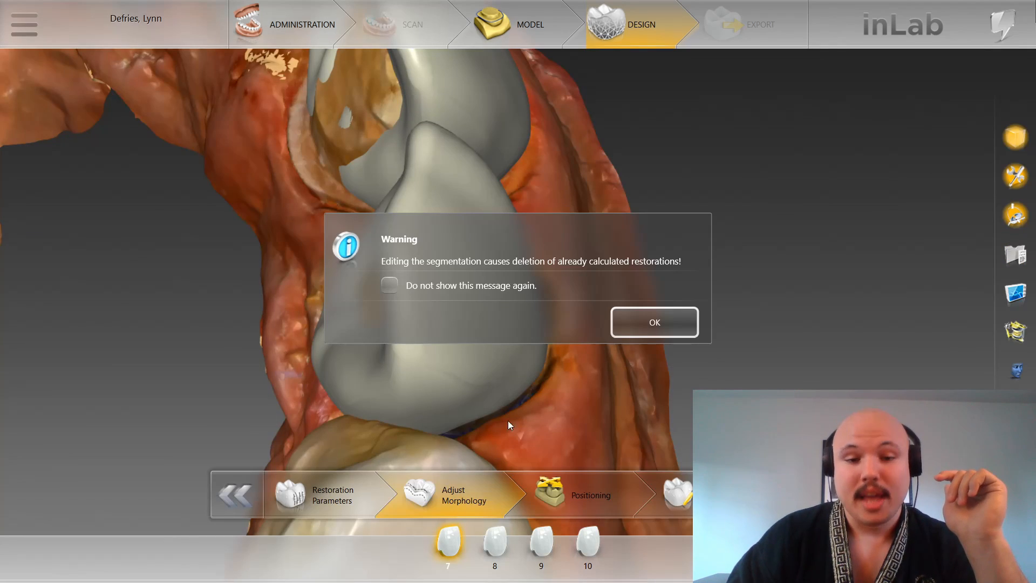
{"action": "left_click", "coordinate": [651, 326]}
{"action": "left_click", "coordinate": [177, 204]}
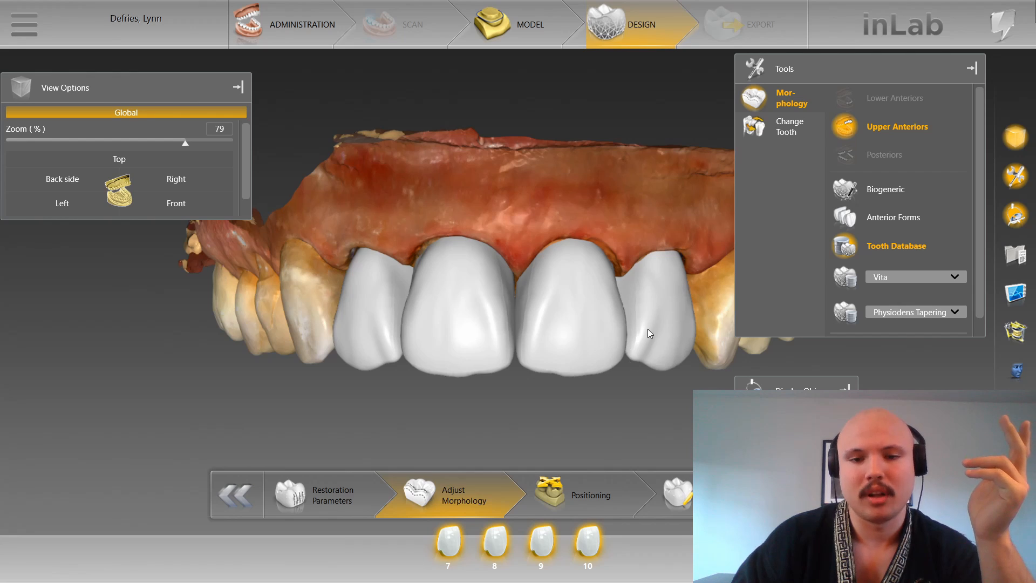
Step: Examine the shape, proportions and incisal edges of the four proposed upper anterior crowns from the front
{"action": "scroll", "coordinate": [381, 399], "scroll_direction": "up", "scroll_amount": 1}
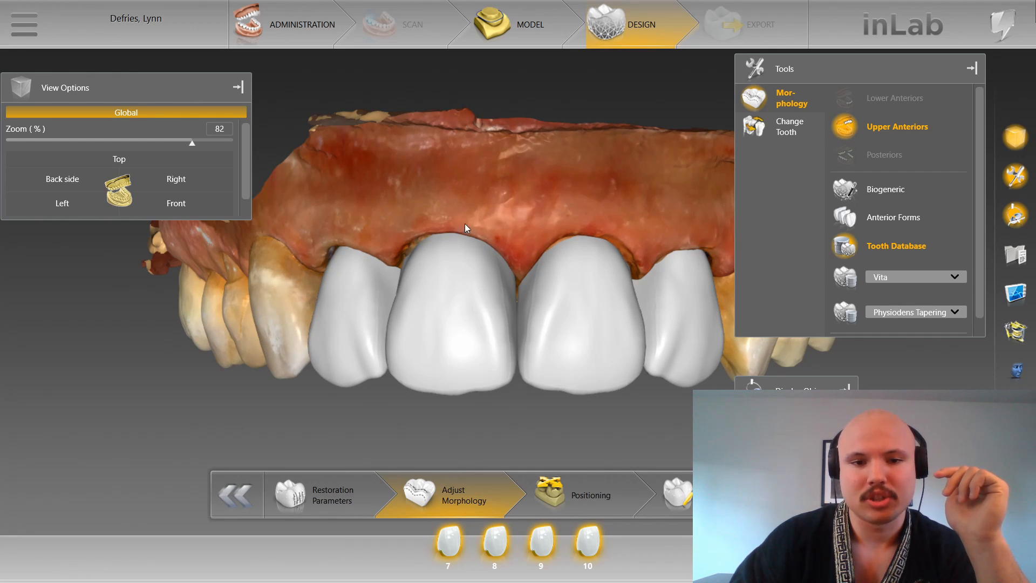
{"action": "scroll", "coordinate": [518, 439], "scroll_direction": "down", "scroll_amount": 3}
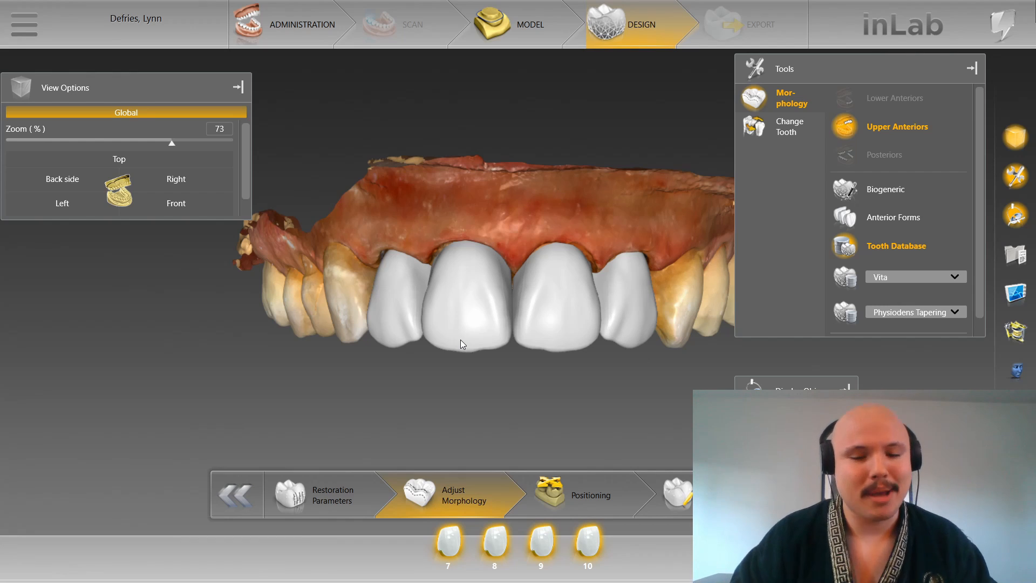
{"action": "scroll", "coordinate": [572, 316], "scroll_direction": "up", "scroll_amount": 2}
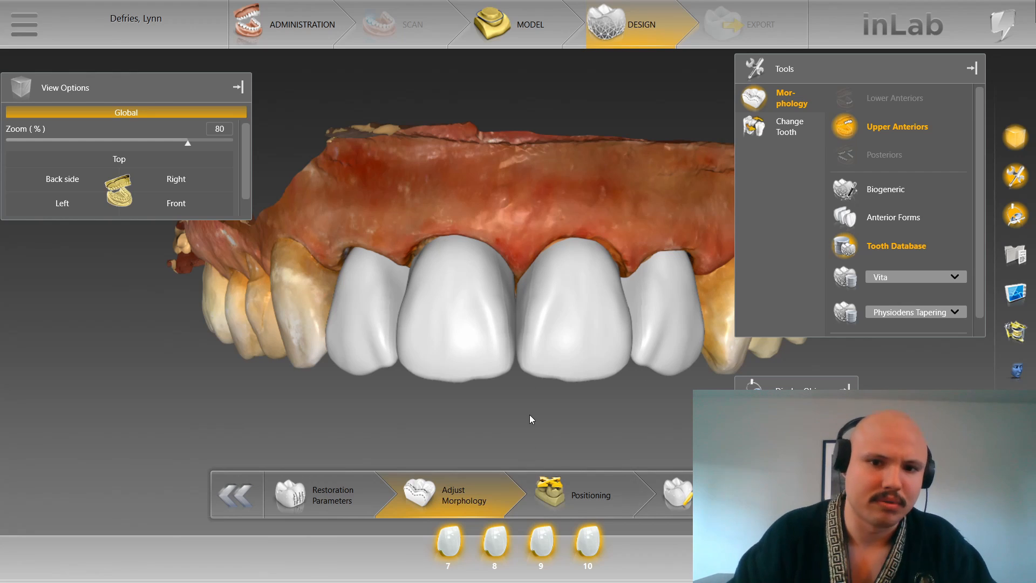
{"action": "left_click_drag", "start_coordinate": [537, 330], "coordinate": [519, 377]}
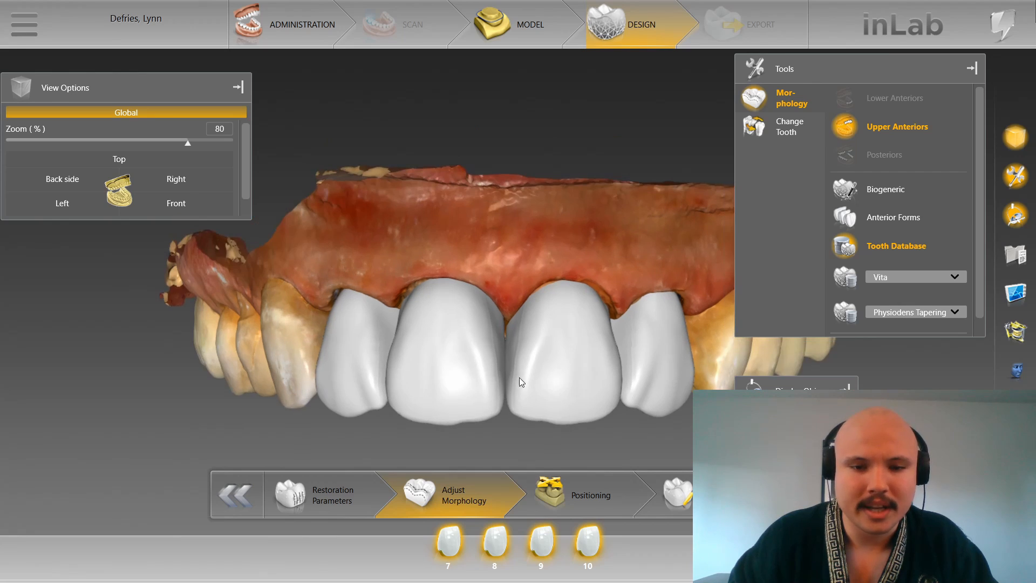
{"action": "left_click_drag", "start_coordinate": [544, 297], "coordinate": [537, 216]}
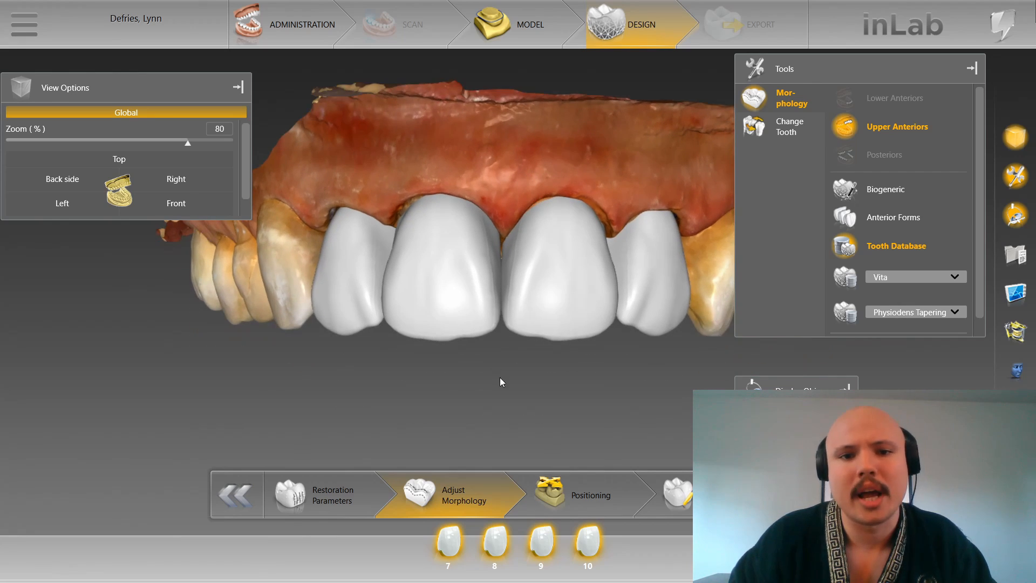
{"action": "scroll", "coordinate": [429, 369], "scroll_direction": "down", "scroll_amount": 2}
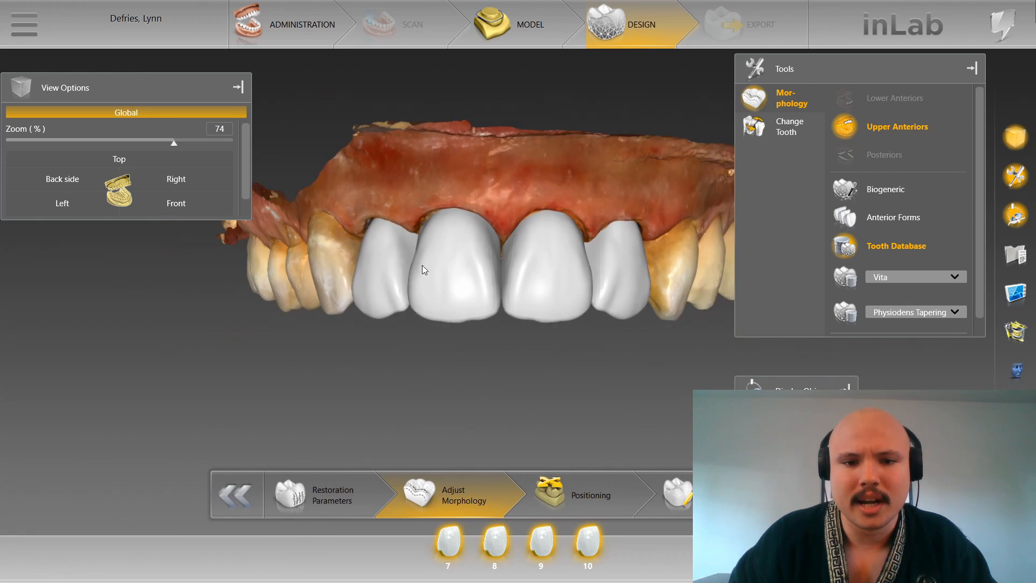
{"action": "scroll", "coordinate": [503, 357], "scroll_direction": "up", "scroll_amount": 5}
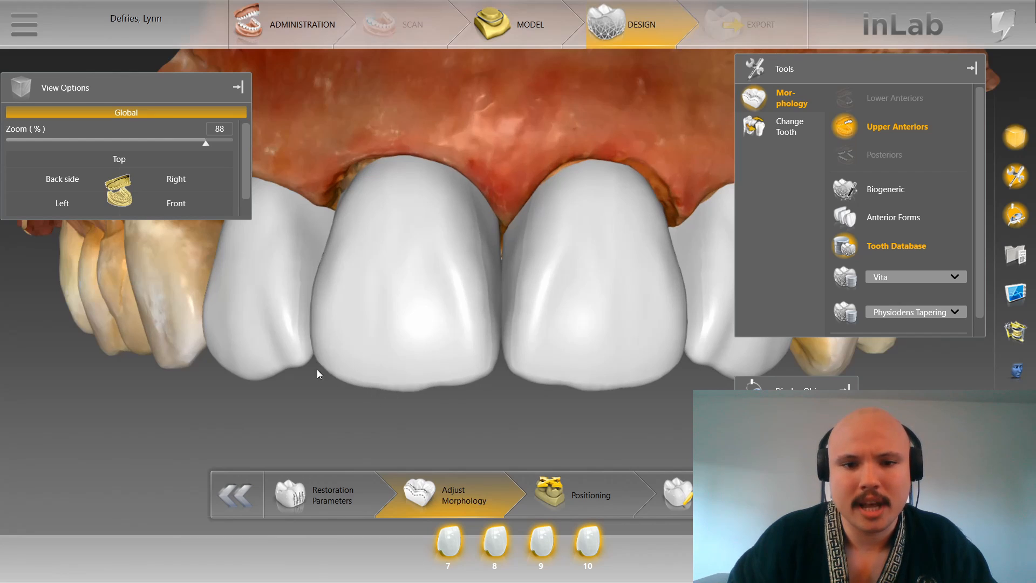
{"action": "scroll", "coordinate": [601, 419], "scroll_direction": "down", "scroll_amount": 3}
{"action": "left_click_drag", "start_coordinate": [601, 419], "coordinate": [560, 427]}
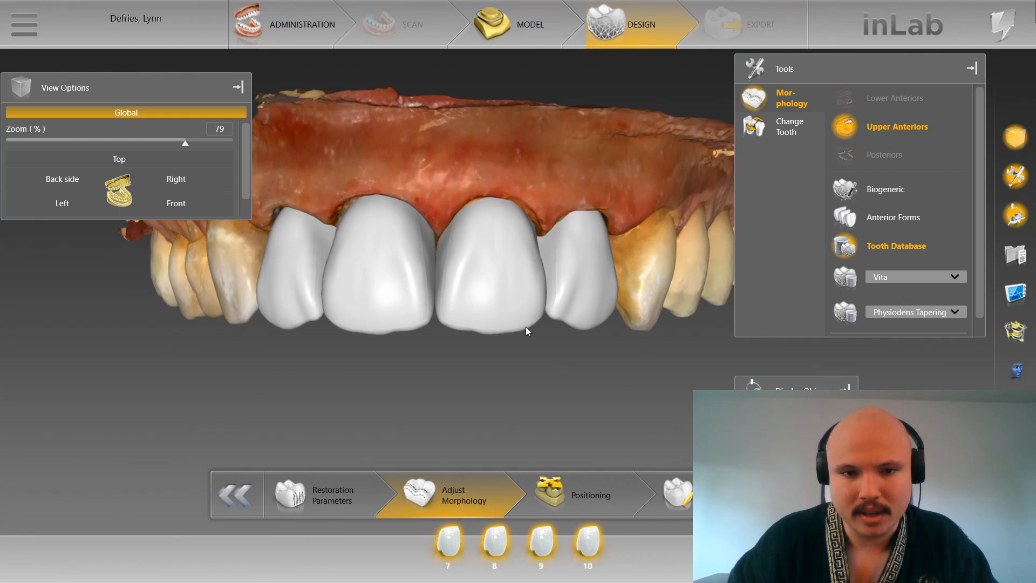
Step: Display the lower jaw together with the upper jaw to see the crowns against the opposing teeth
{"action": "left_click", "coordinate": [766, 420]}
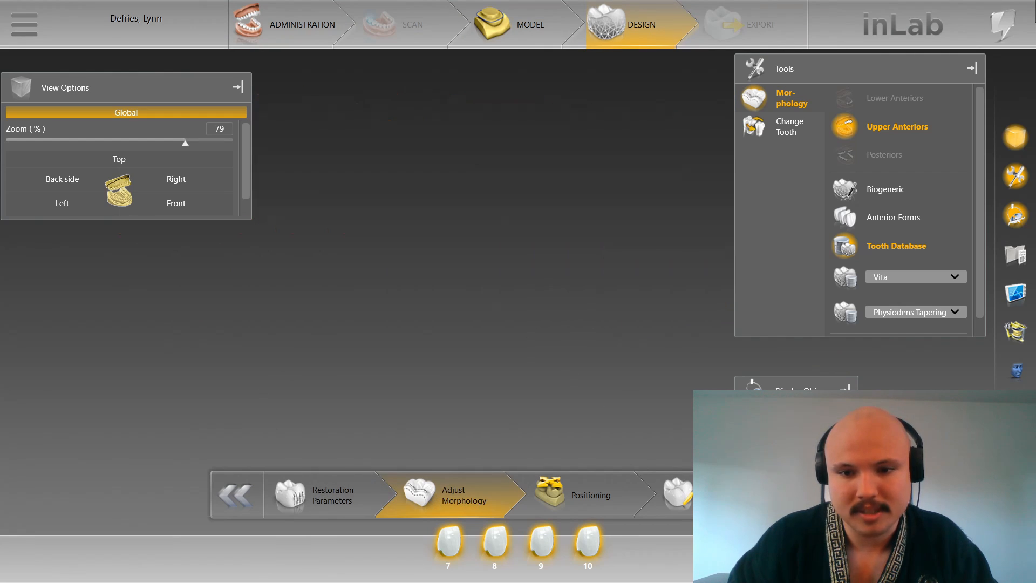
{"action": "left_click", "coordinate": [766, 449]}
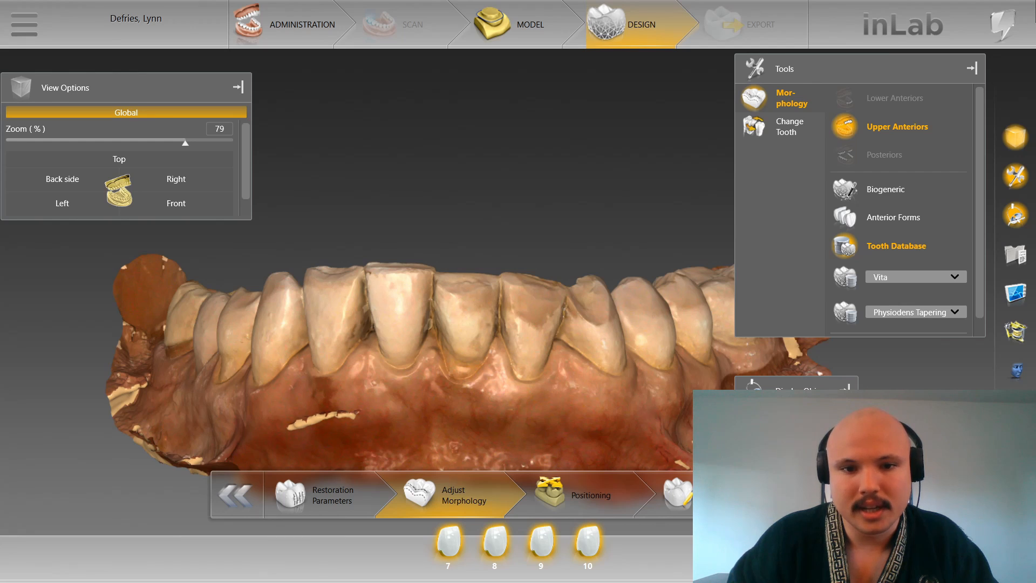
{"action": "left_click", "coordinate": [765, 421]}
{"action": "scroll", "coordinate": [661, 432], "scroll_direction": "up", "scroll_amount": 1}
{"action": "scroll", "coordinate": [647, 415], "scroll_direction": "up", "scroll_amount": 1}
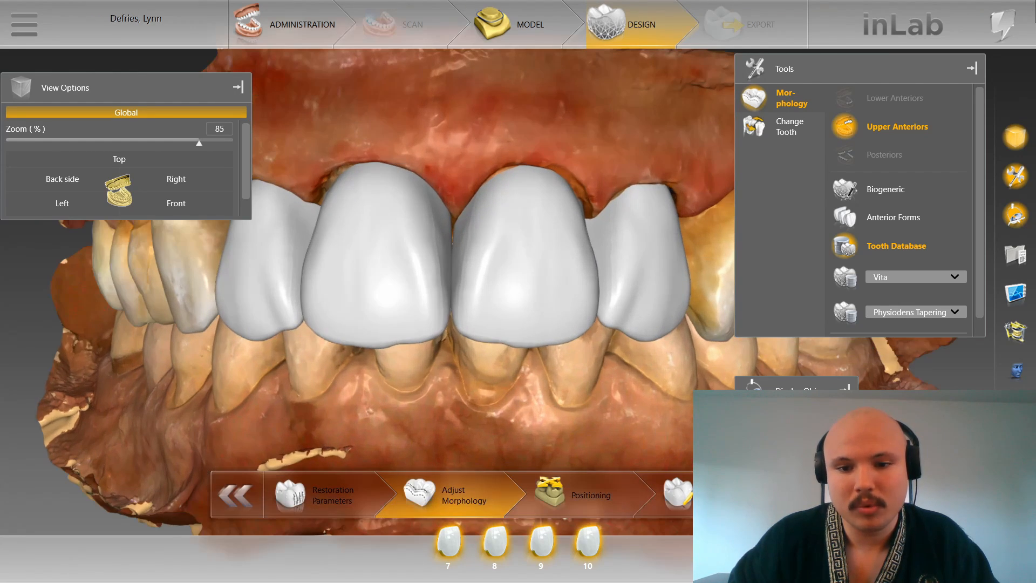
Step: Advance to the Positioning stage for crowns 7 to 10, with both jaws in full view
{"action": "left_click", "coordinate": [610, 505]}
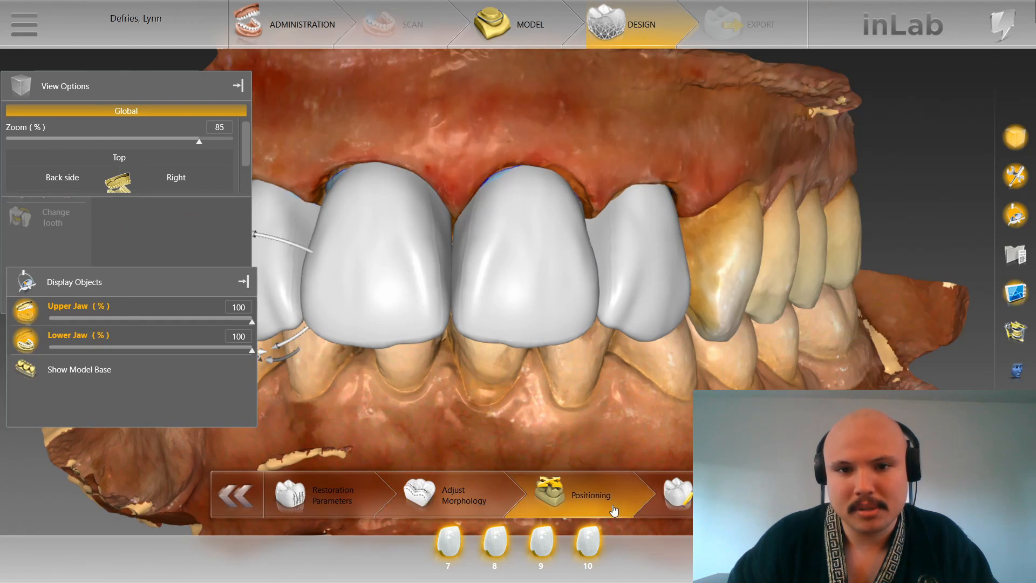
{"action": "scroll", "coordinate": [583, 408], "scroll_direction": "down", "scroll_amount": 5}
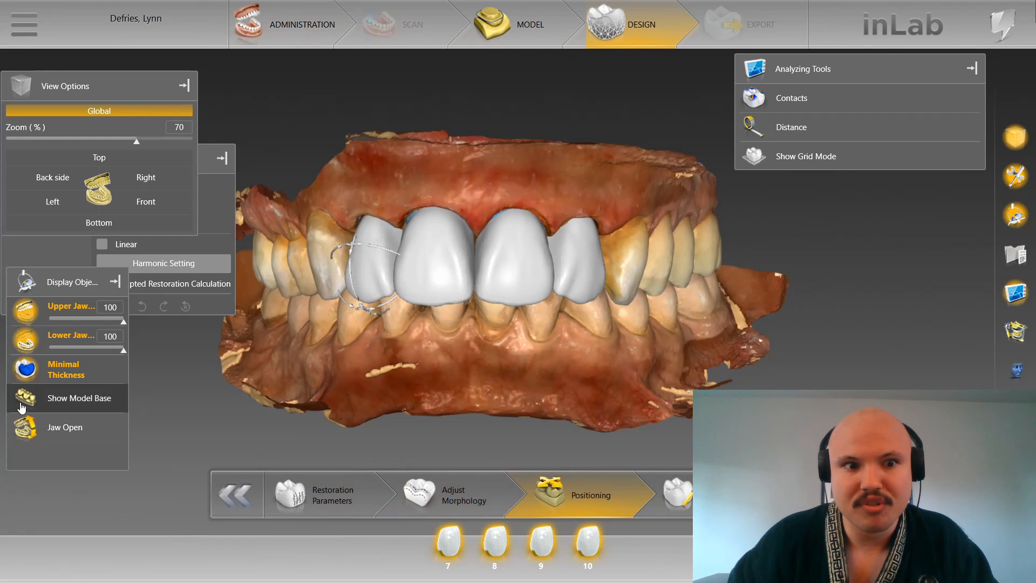
Step: Hide the lower jaw to show the upper anterior crowns on their own
{"action": "left_click", "coordinate": [25, 340]}
{"action": "scroll", "coordinate": [344, 366], "scroll_direction": "up", "scroll_amount": 4}
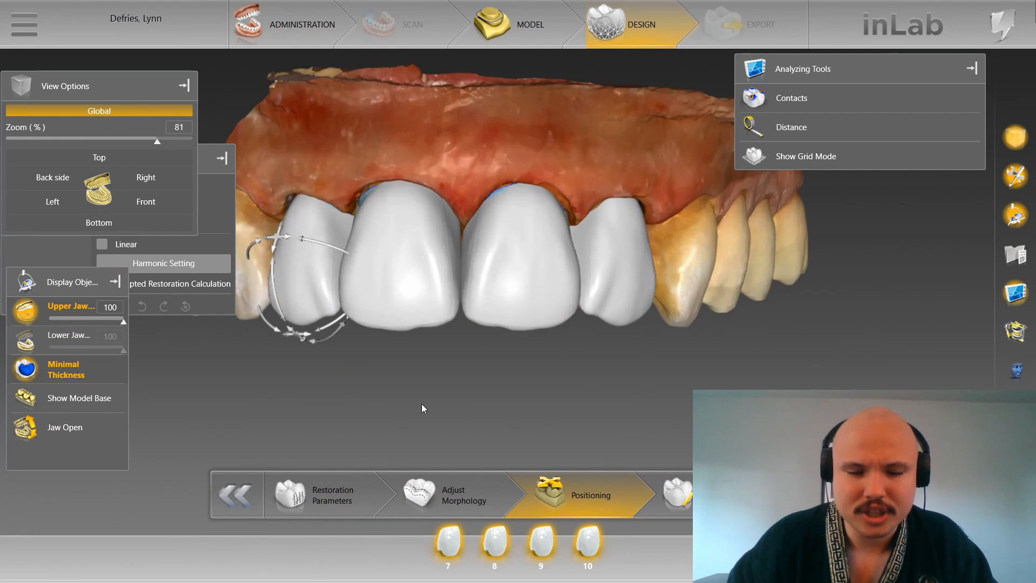
{"action": "middle_click_drag", "start_coordinate": [471, 370], "coordinate": [494, 201]}
{"action": "scroll", "coordinate": [516, 342], "scroll_direction": "up", "scroll_amount": 2}
{"action": "scroll", "coordinate": [514, 344], "scroll_direction": "down", "scroll_amount": 1}
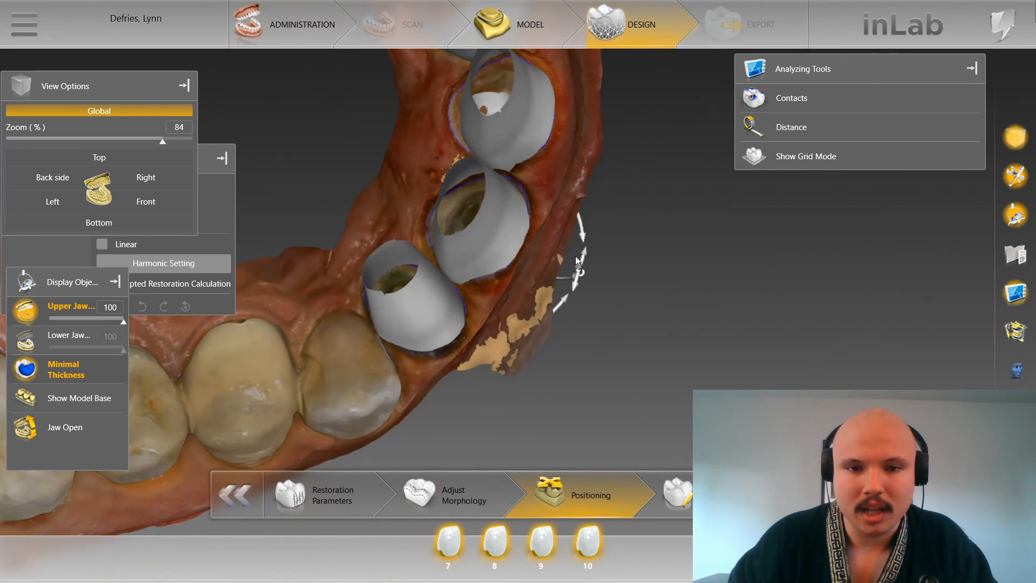
Step: Examine the minimal-thickness areas along the cervical margin of crown 8 up close
{"action": "middle_click_drag", "start_coordinate": [575, 255], "coordinate": [485, 247]}
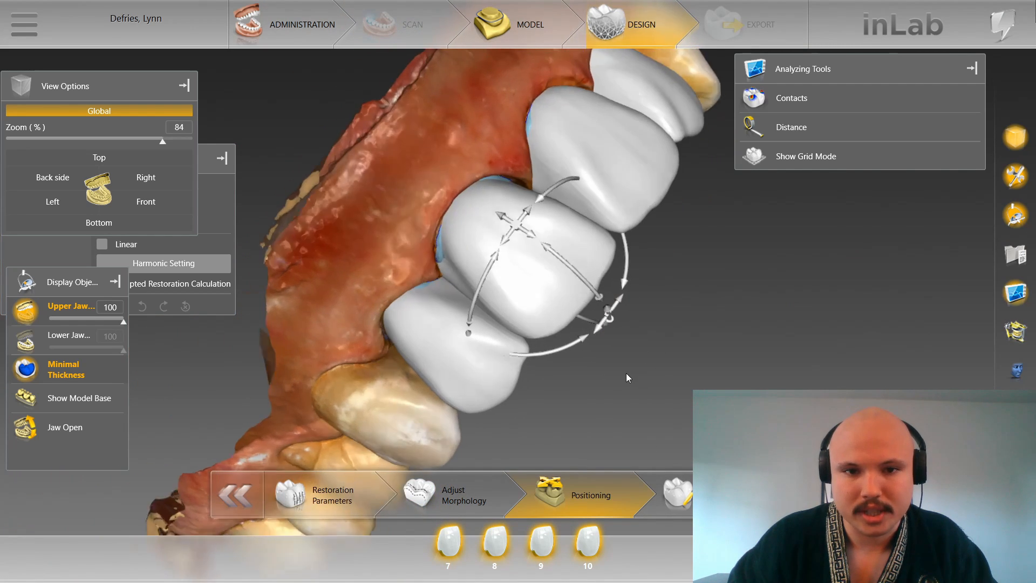
{"action": "middle_click_drag", "start_coordinate": [626, 377], "coordinate": [601, 357]}
{"action": "scroll", "coordinate": [600, 357], "scroll_direction": "up", "scroll_amount": 3}
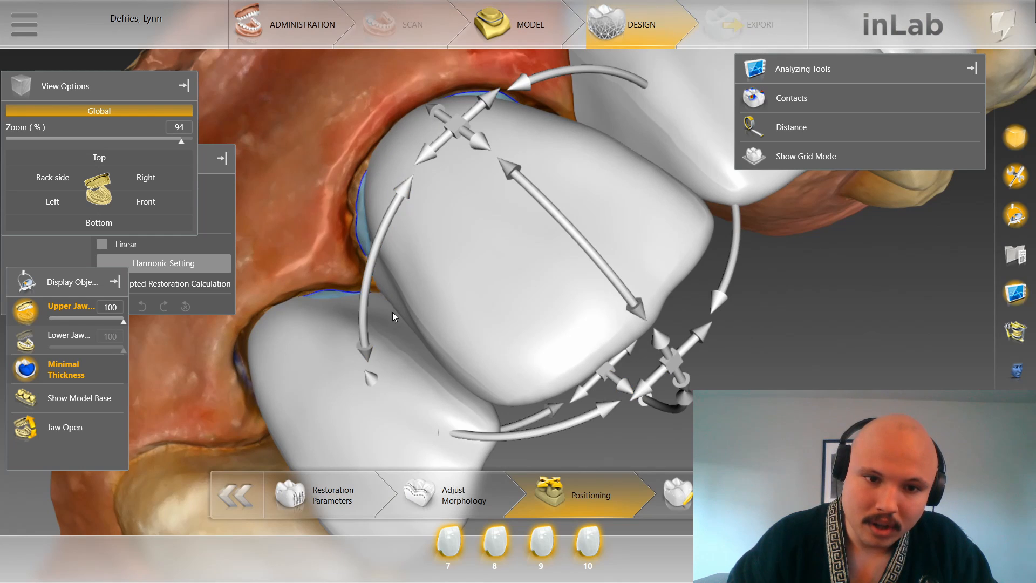
{"action": "middle_click_drag", "start_coordinate": [307, 193], "coordinate": [525, 136]}
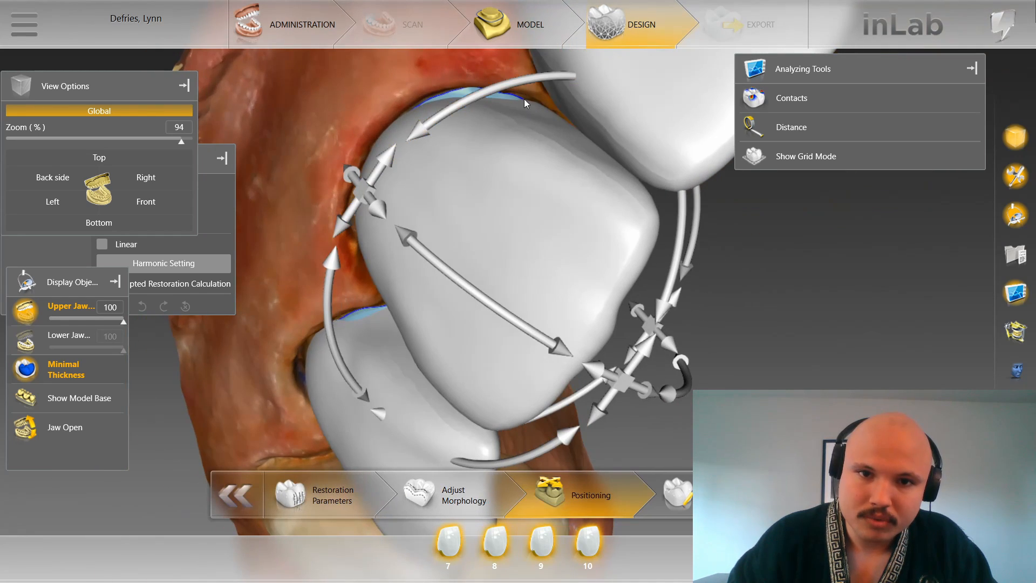
{"action": "middle_click_drag", "start_coordinate": [504, 183], "coordinate": [537, 232]}
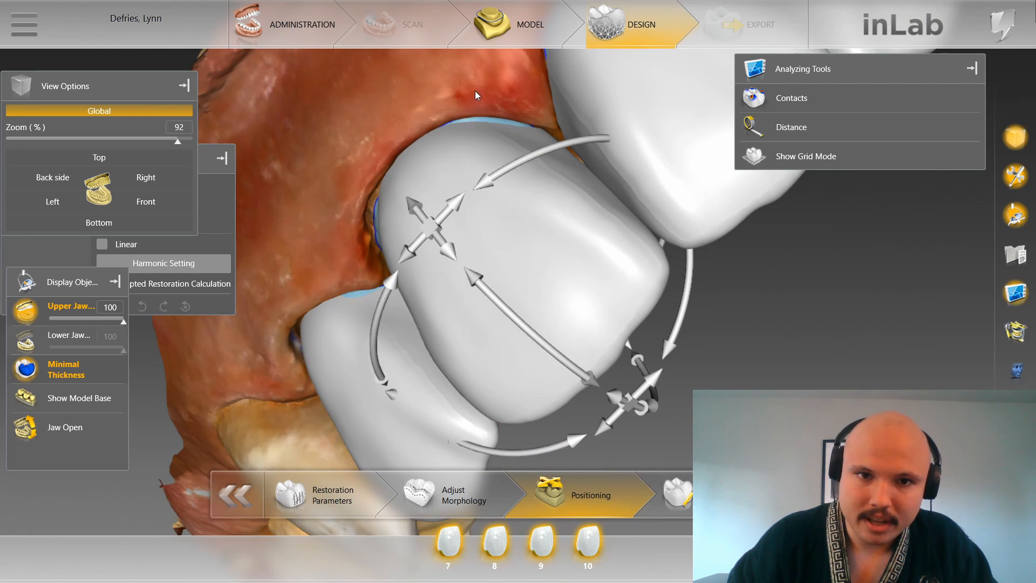
{"action": "middle_click_drag", "start_coordinate": [475, 91], "coordinate": [463, 56]}
{"action": "scroll", "coordinate": [464, 67], "scroll_direction": "up", "scroll_amount": 3}
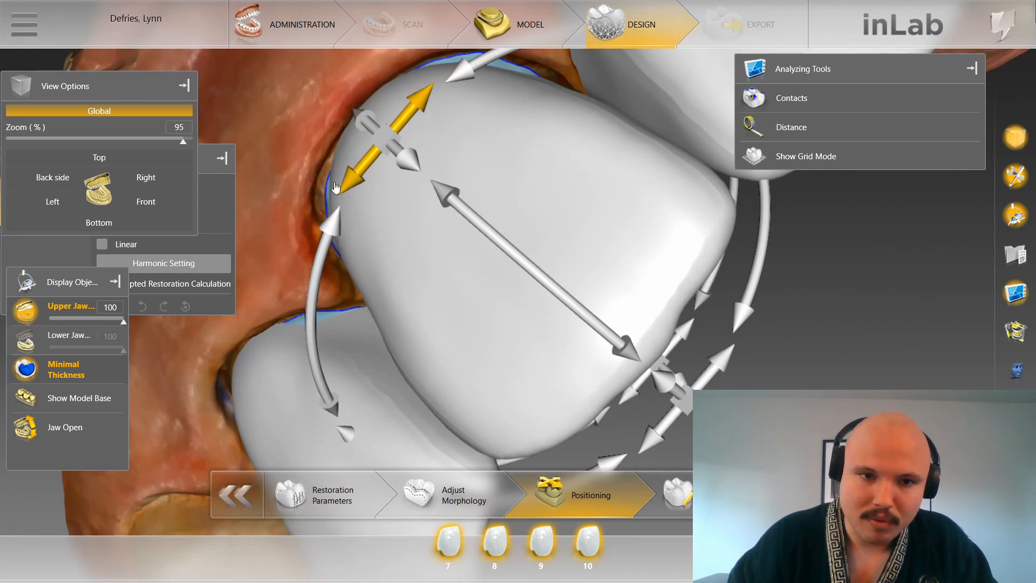
{"action": "middle_click_drag", "start_coordinate": [335, 187], "coordinate": [320, 150]}
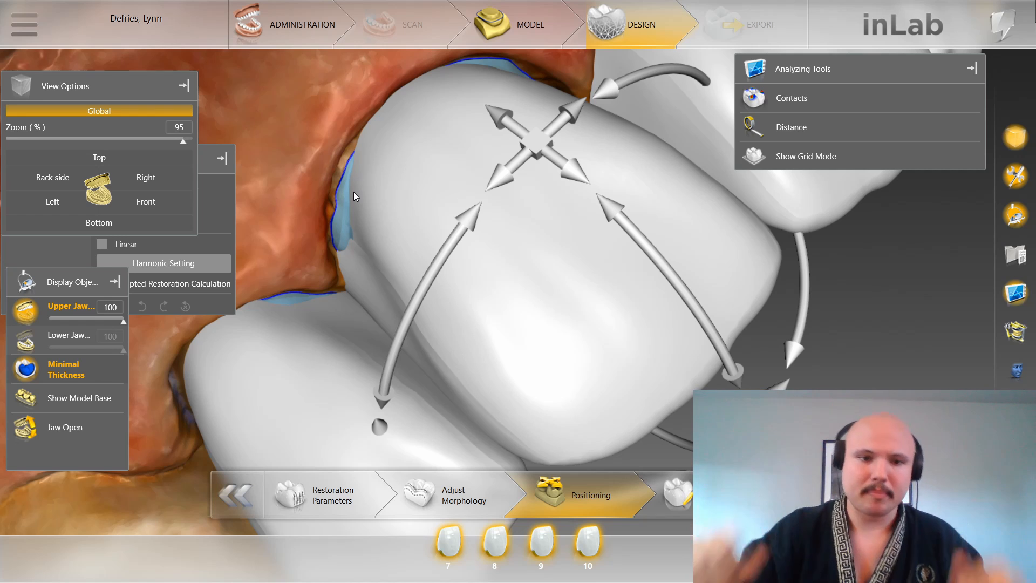
{"action": "scroll", "coordinate": [398, 172], "scroll_direction": "down", "scroll_amount": 3}
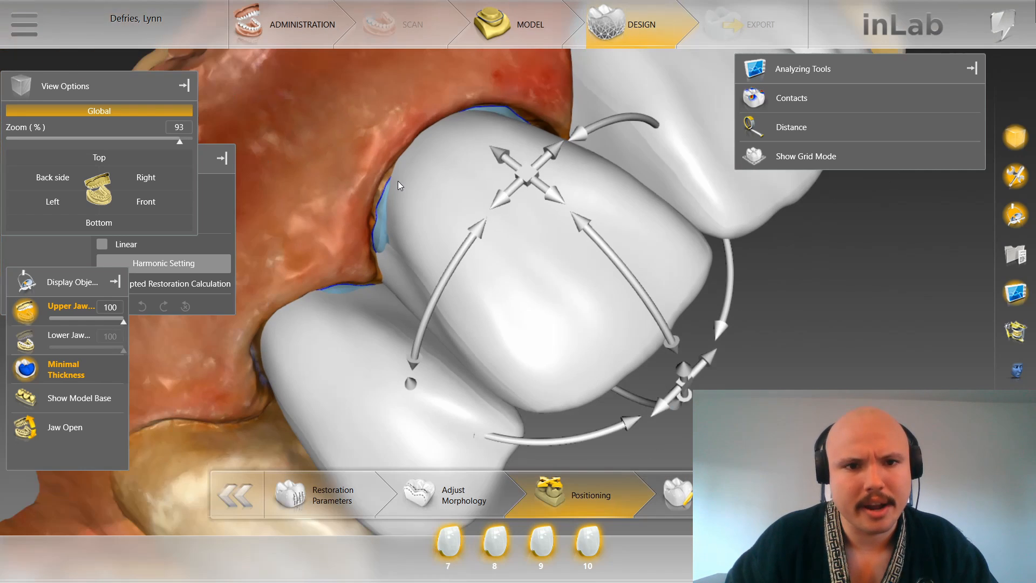
{"action": "scroll", "coordinate": [370, 157], "scroll_direction": "up", "scroll_amount": 6}
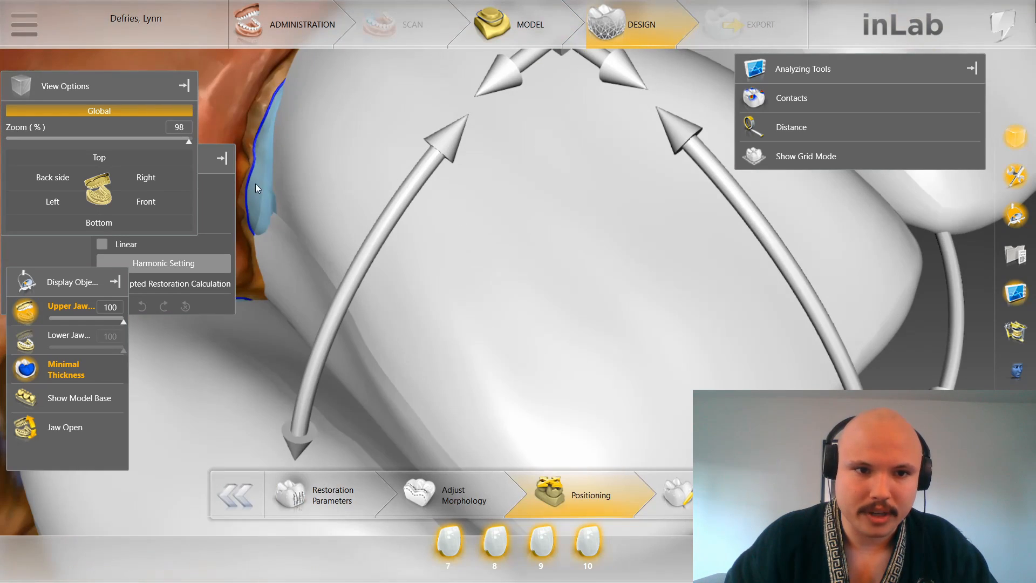
{"action": "scroll", "coordinate": [269, 177], "scroll_direction": "down", "scroll_amount": 4}
{"action": "scroll", "coordinate": [287, 153], "scroll_direction": "up", "scroll_amount": 2}
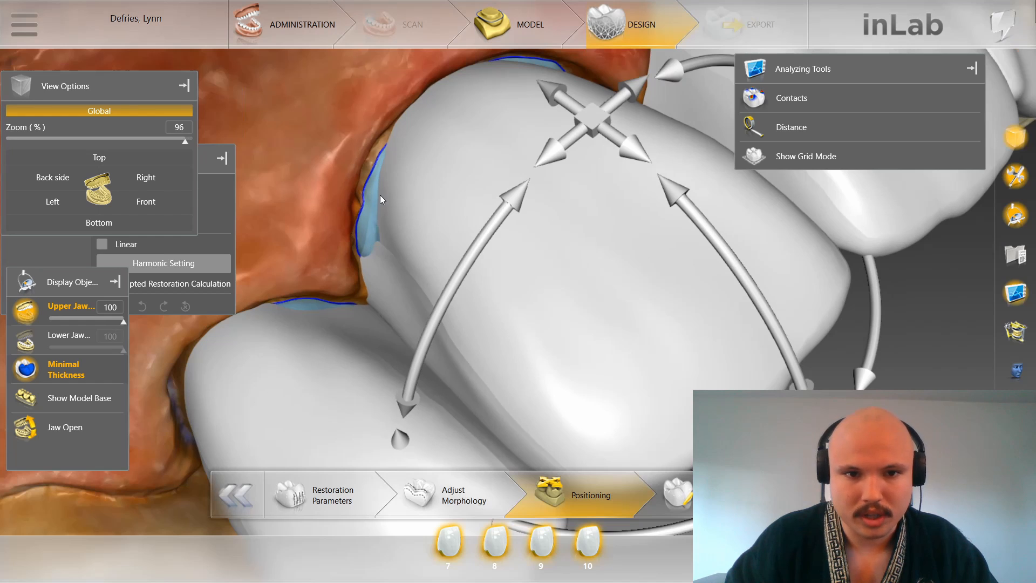
Step: Inspect the cervical margins of crowns 7 to 9 for places where the minimal-thickness layer shows through
{"action": "left_click_drag", "start_coordinate": [331, 204], "coordinate": [331, 303]}
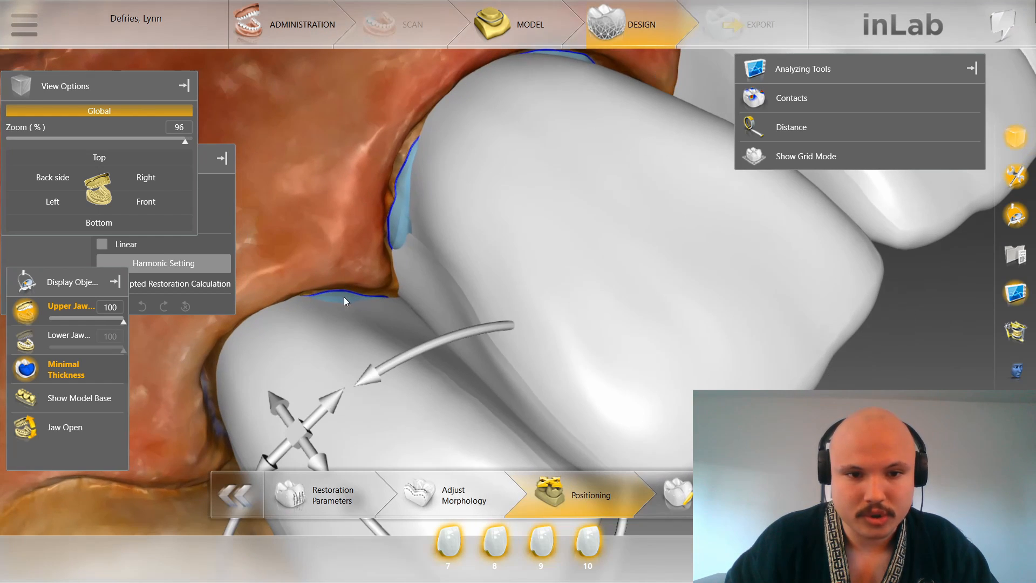
{"action": "scroll", "coordinate": [355, 164], "scroll_direction": "down", "scroll_amount": 2}
{"action": "left_click_drag", "start_coordinate": [355, 163], "coordinate": [300, 257]}
{"action": "left_click_drag", "start_coordinate": [416, 134], "coordinate": [414, 214]}
{"action": "scroll", "coordinate": [458, 144], "scroll_direction": "up", "scroll_amount": 2}
{"action": "left_click_drag", "start_coordinate": [489, 175], "coordinate": [491, 153]}
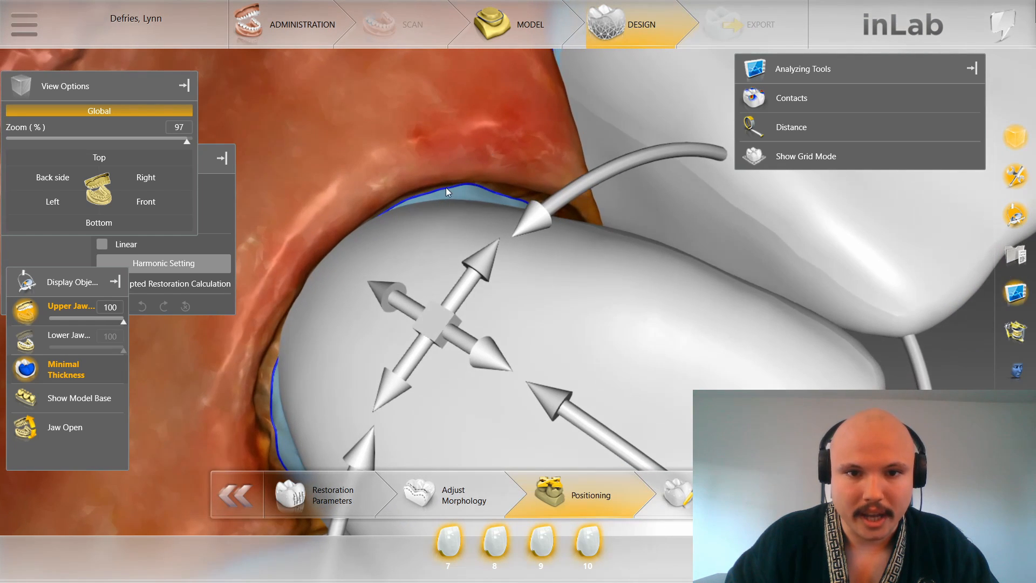
{"action": "left_click_drag", "start_coordinate": [446, 186], "coordinate": [442, 262]}
{"action": "scroll", "coordinate": [450, 212], "scroll_direction": "down", "scroll_amount": 2}
{"action": "left_click_drag", "start_coordinate": [450, 212], "coordinate": [416, 231]}
{"action": "scroll", "coordinate": [431, 194], "scroll_direction": "down", "scroll_amount": 5}
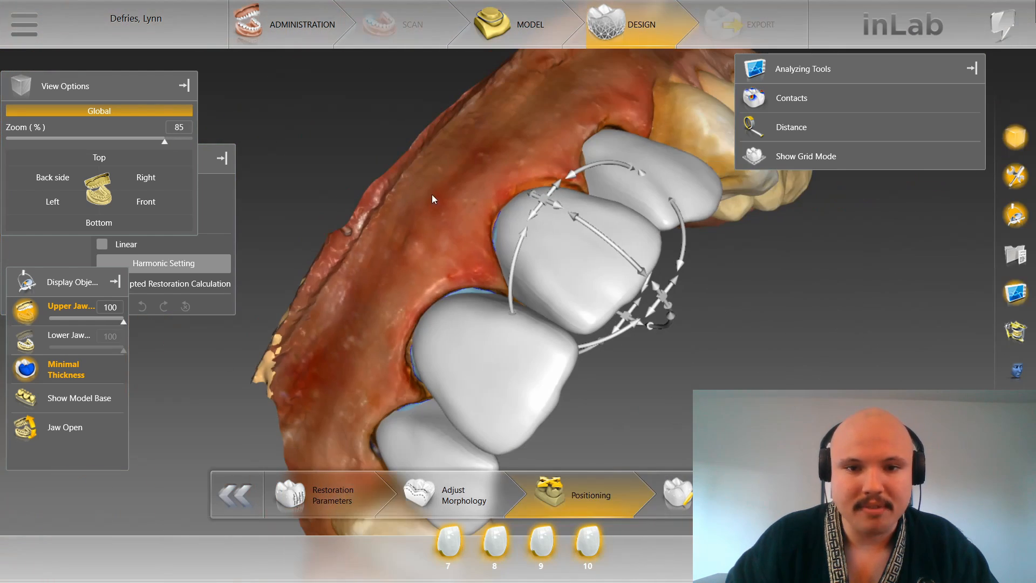
{"action": "left_click_drag", "start_coordinate": [432, 194], "coordinate": [385, 177]}
Step: Calculate the crowns by advancing past Positioning, return to Positioning while acknowledging the segmentation warning, and show them from the front
{"action": "left_click", "coordinate": [686, 495]}
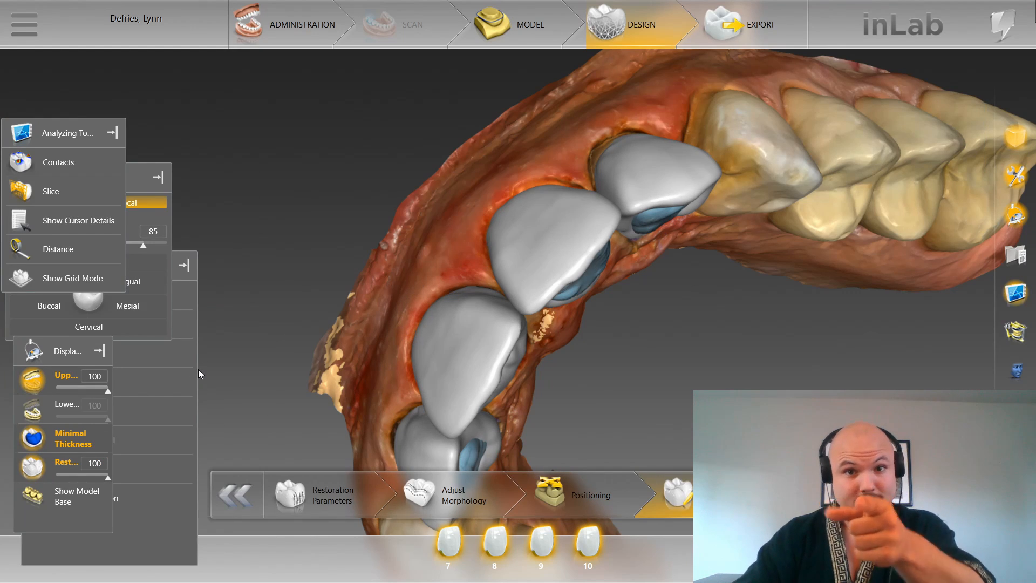
{"action": "left_click", "coordinate": [628, 489]}
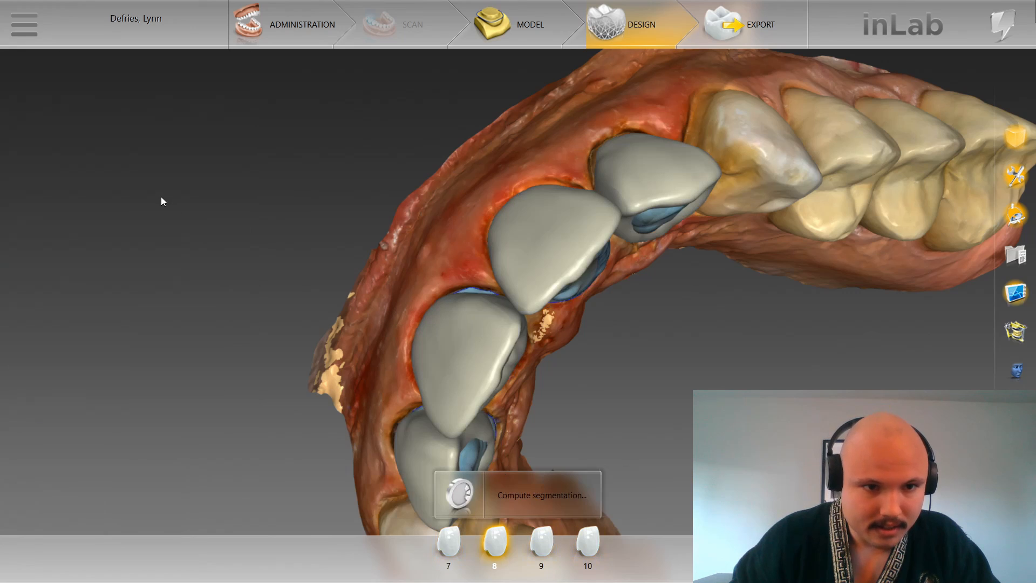
{"action": "left_click", "coordinate": [669, 321]}
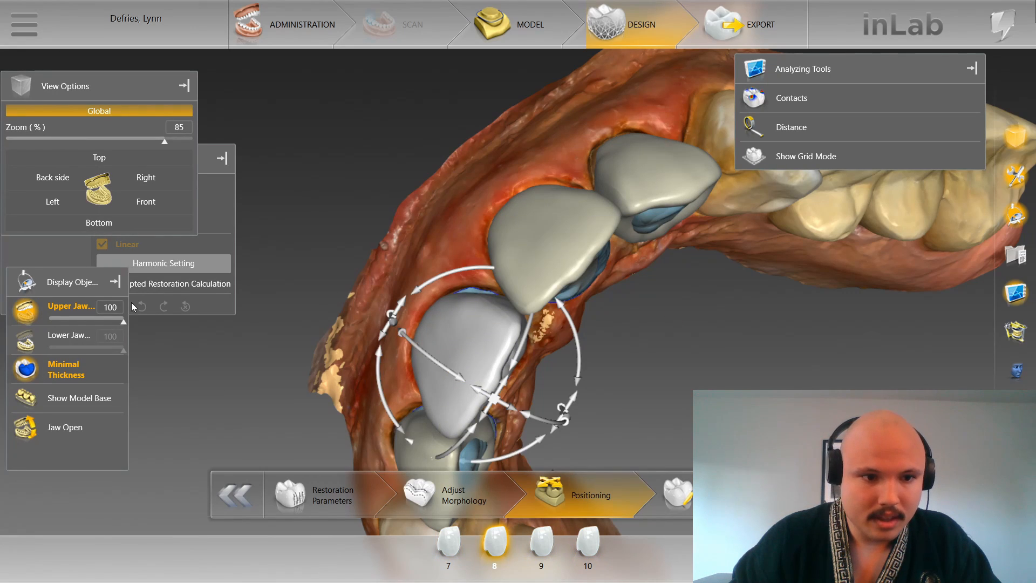
{"action": "left_click", "coordinate": [146, 201]}
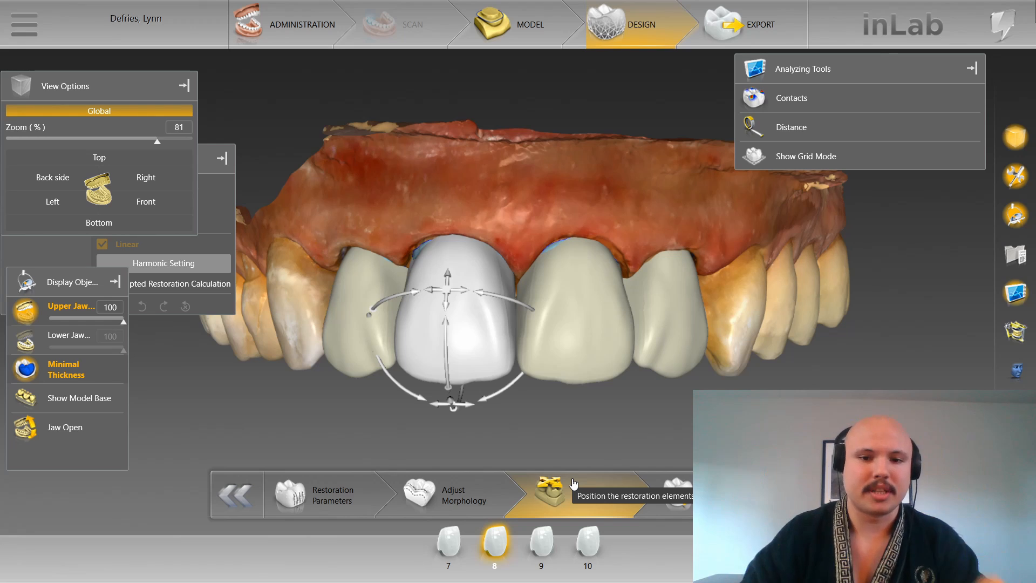
Step: Select crown 9 and compare it in the editing stage and in Positioning, acknowledging the segmentation warning on return
{"action": "left_click", "coordinate": [559, 380]}
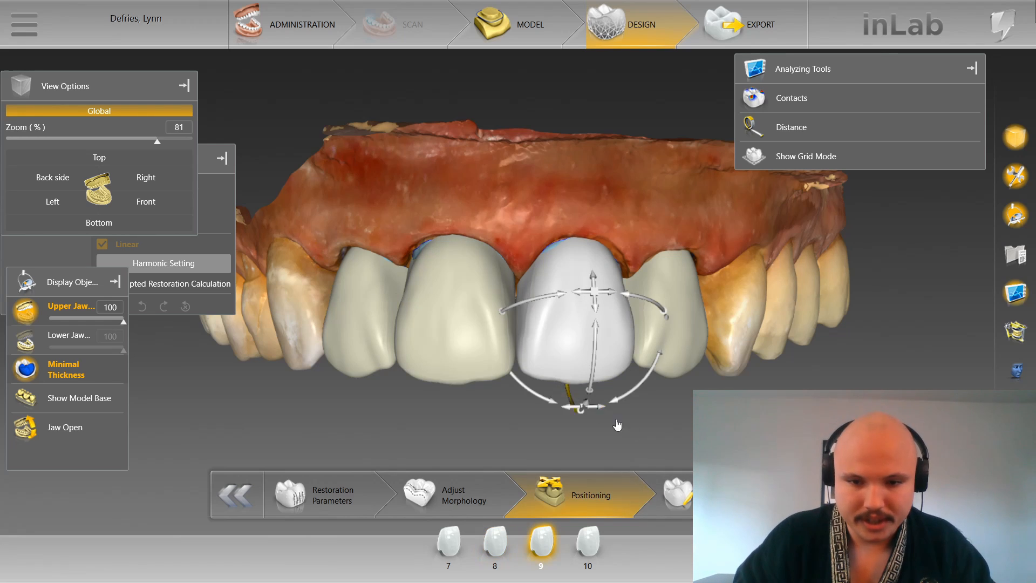
{"action": "left_click", "coordinate": [683, 495]}
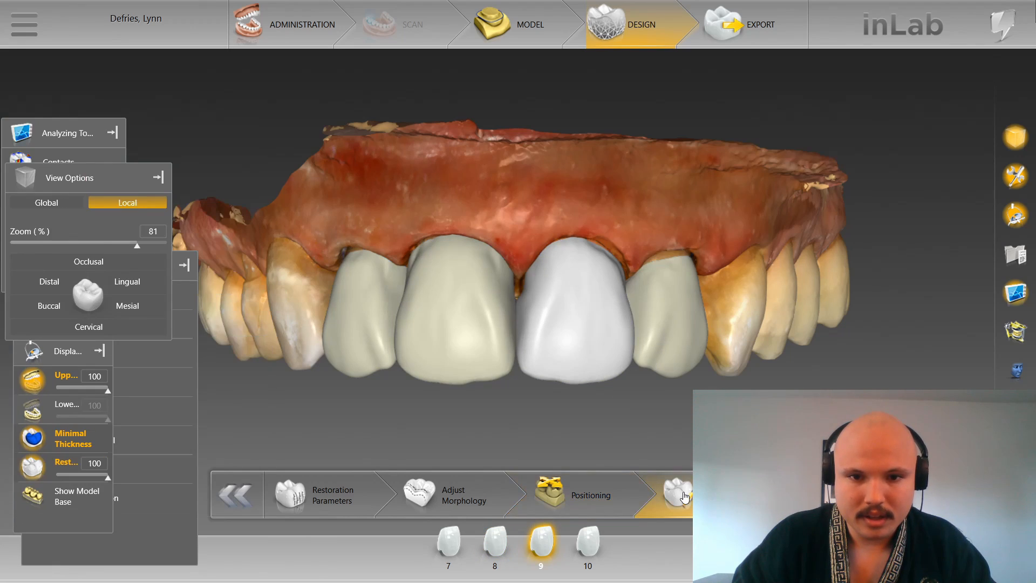
{"action": "left_click", "coordinate": [625, 504]}
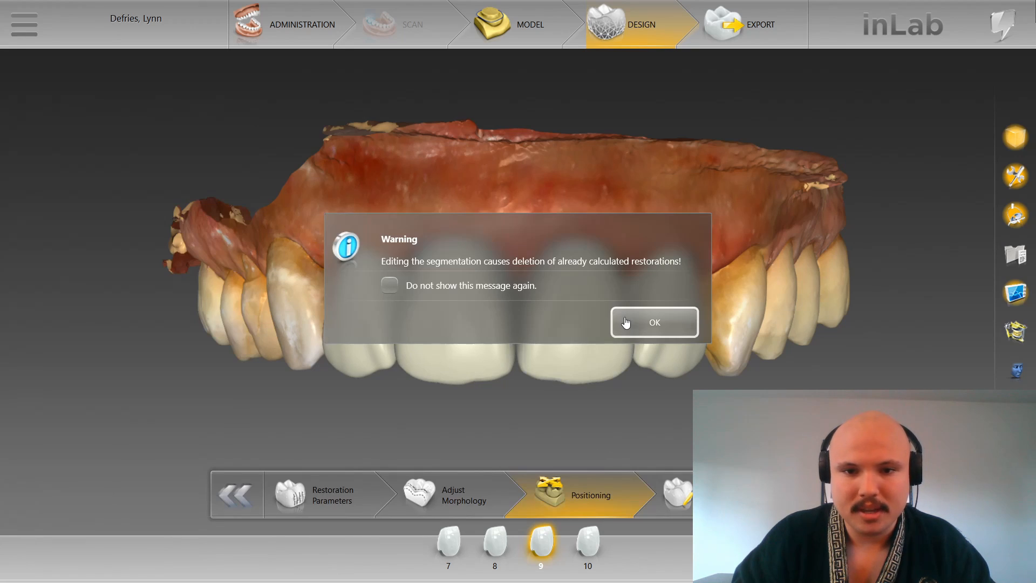
{"action": "left_click", "coordinate": [639, 319]}
Step: Select crowns 7, 8, 9 and 10 one at a time to check their individual positioning handles
{"action": "left_click", "coordinate": [332, 305]}
{"action": "left_click", "coordinate": [459, 302]}
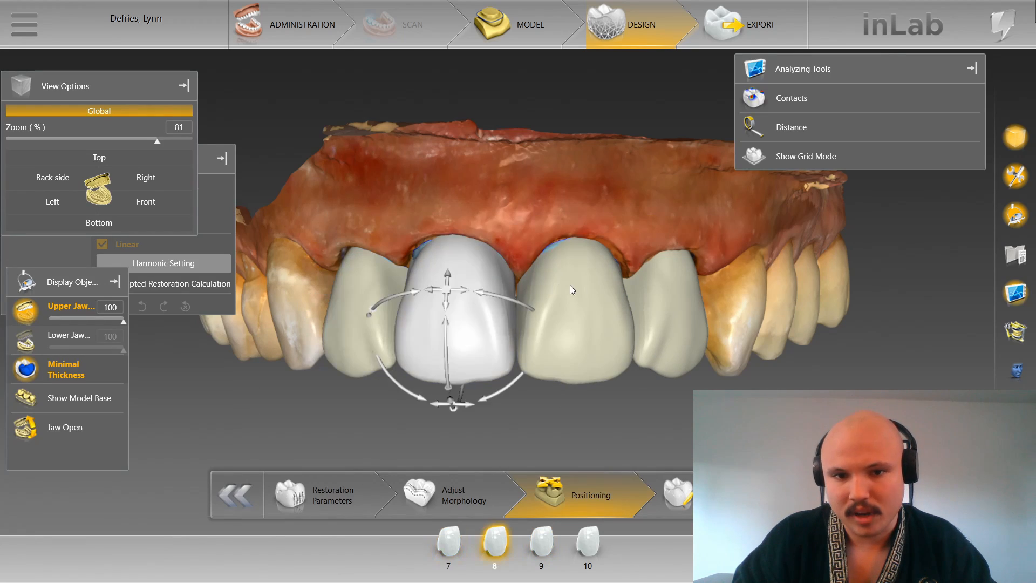
{"action": "left_click", "coordinate": [569, 285]}
{"action": "left_click", "coordinate": [680, 287]}
{"action": "left_click", "coordinate": [491, 298]}
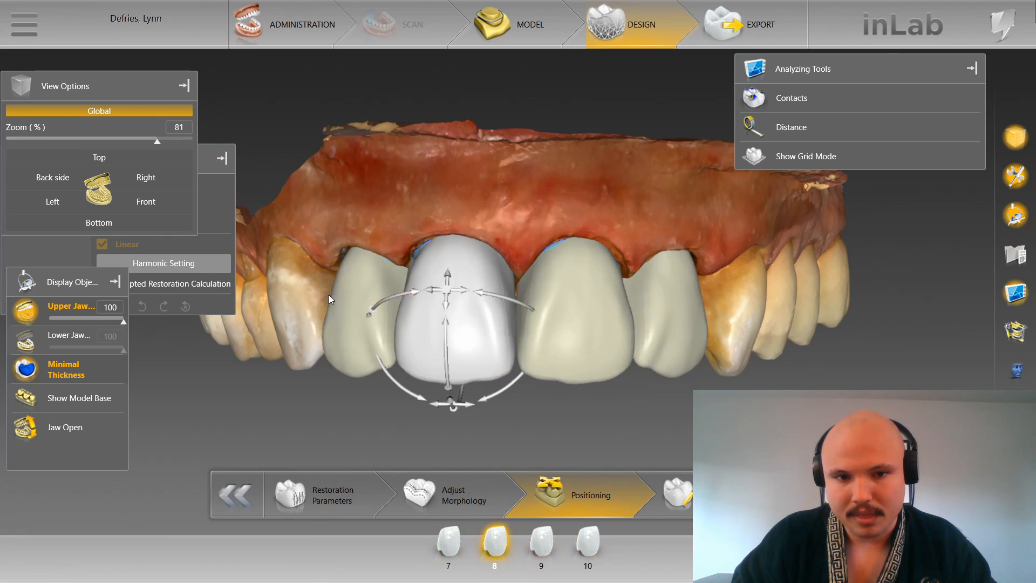
{"action": "left_click", "coordinate": [329, 295]}
{"action": "left_click", "coordinate": [455, 299]}
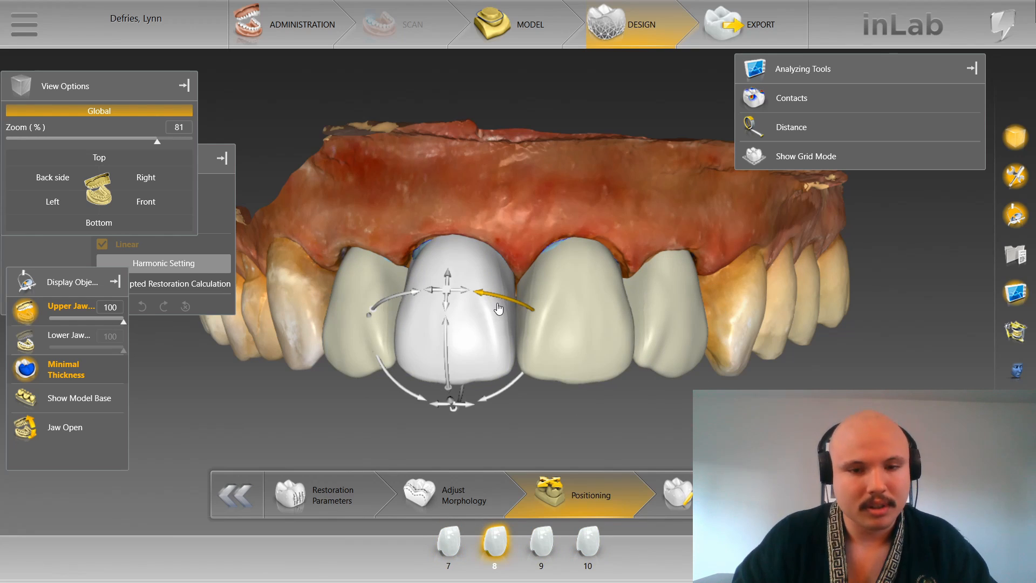
{"action": "left_click", "coordinate": [319, 297]}
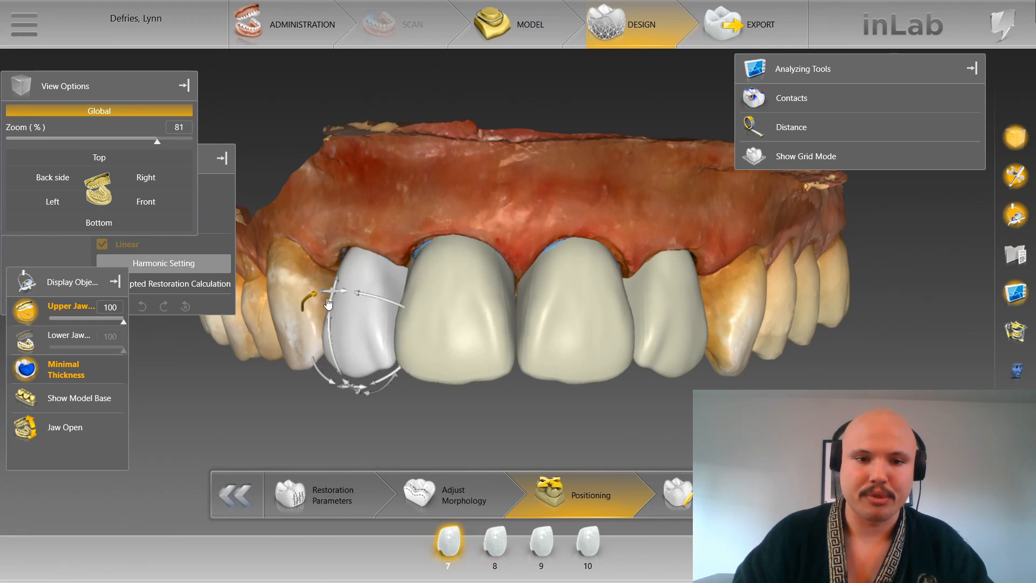
{"action": "left_click", "coordinate": [531, 299]}
{"action": "left_click", "coordinate": [690, 290]}
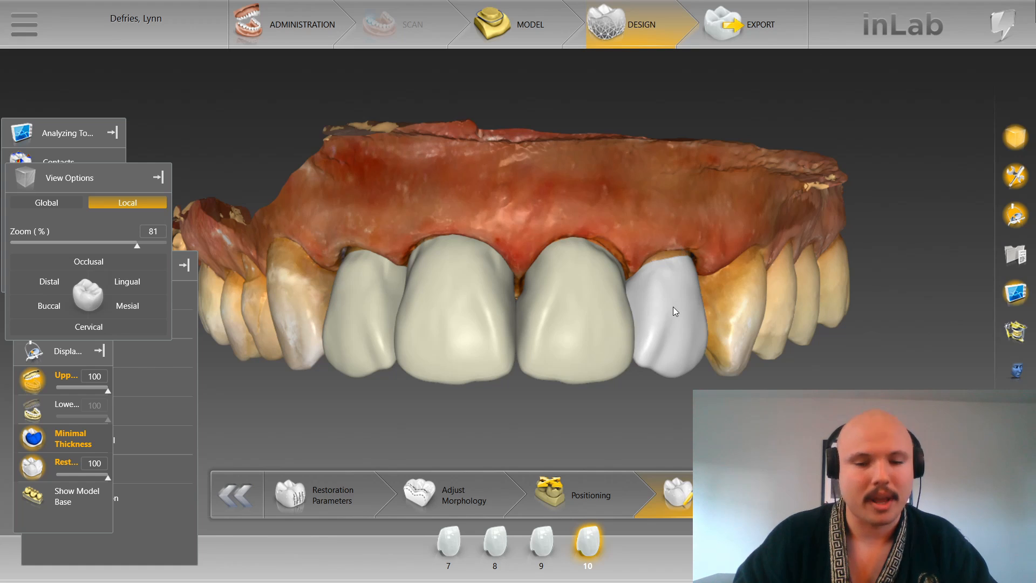
Step: Compare crown 10 between the editing stage and Positioning, acknowledging the segmentation warning on each return
{"action": "left_click", "coordinate": [617, 472]}
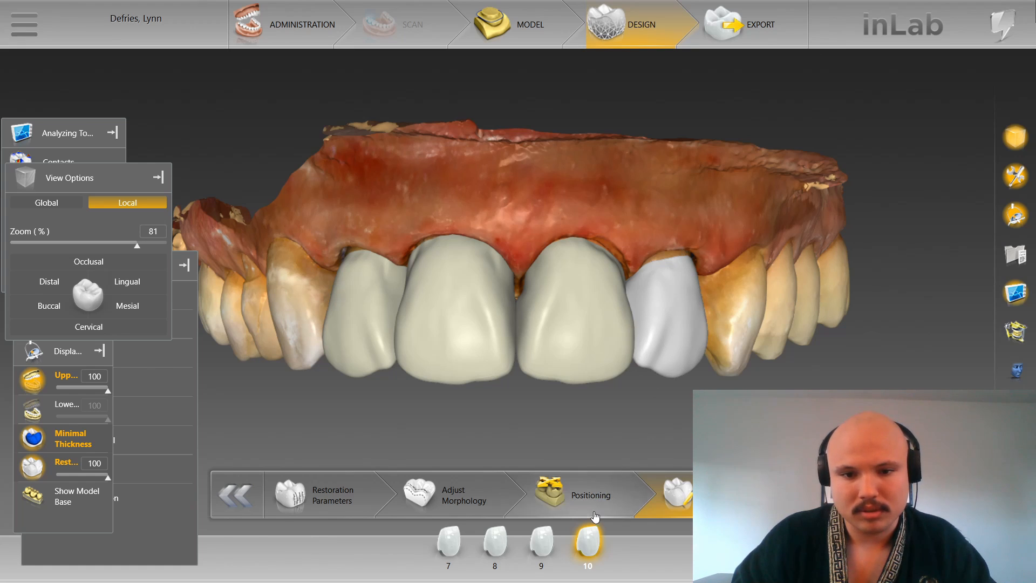
{"action": "left_click", "coordinate": [655, 324]}
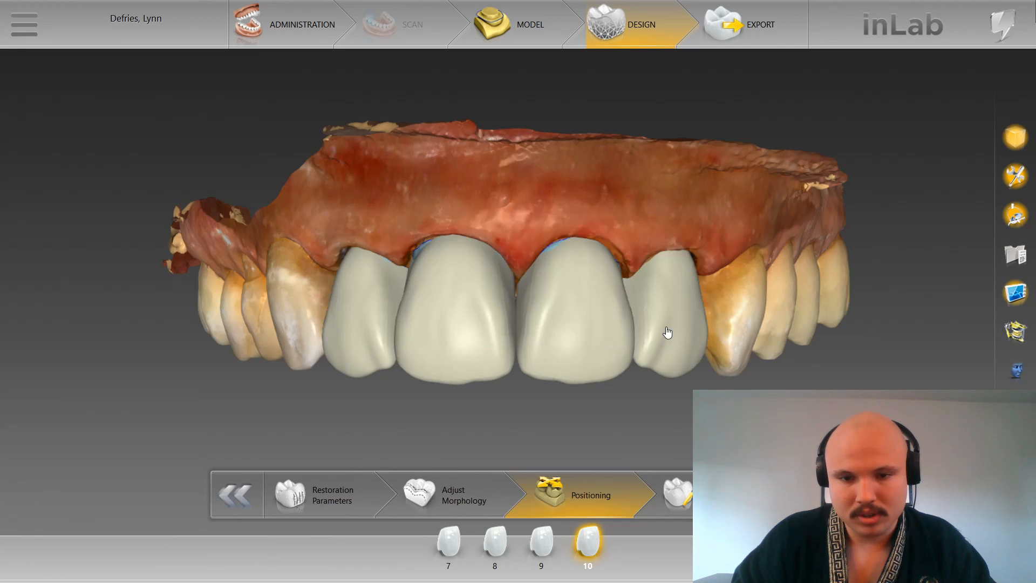
{"action": "left_click", "coordinate": [667, 481]}
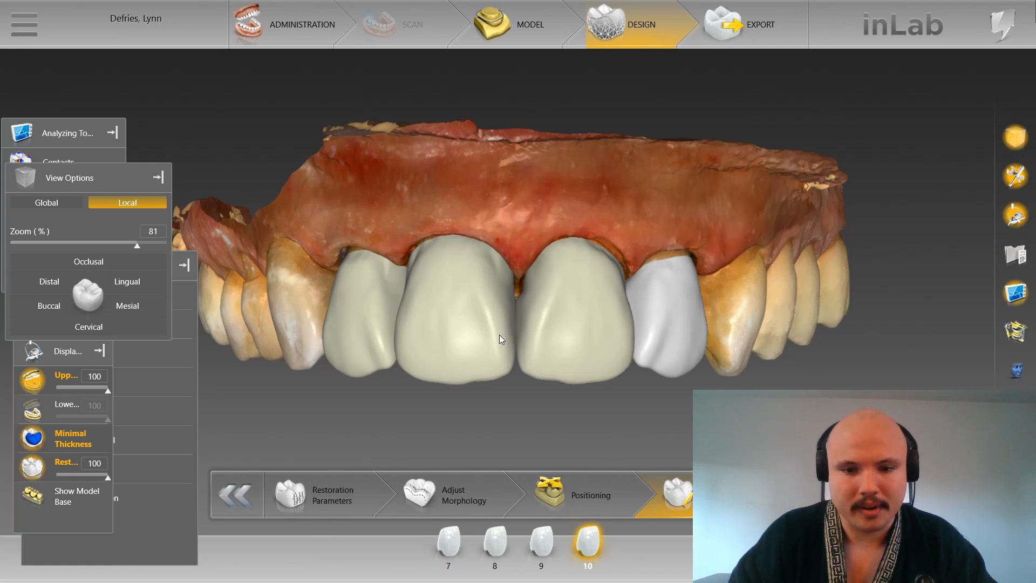
{"action": "left_click", "coordinate": [615, 495]}
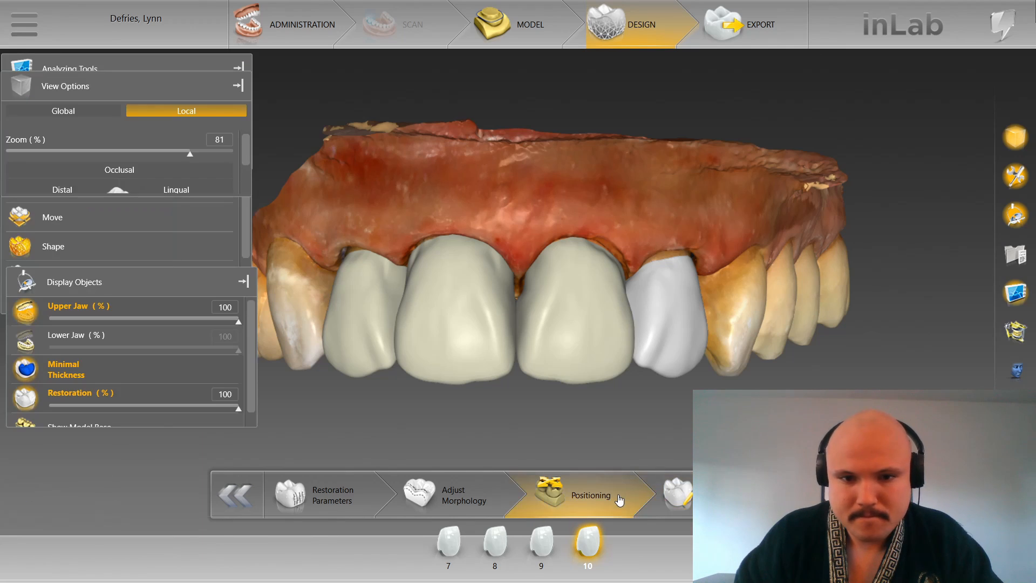
{"action": "left_click", "coordinate": [673, 319]}
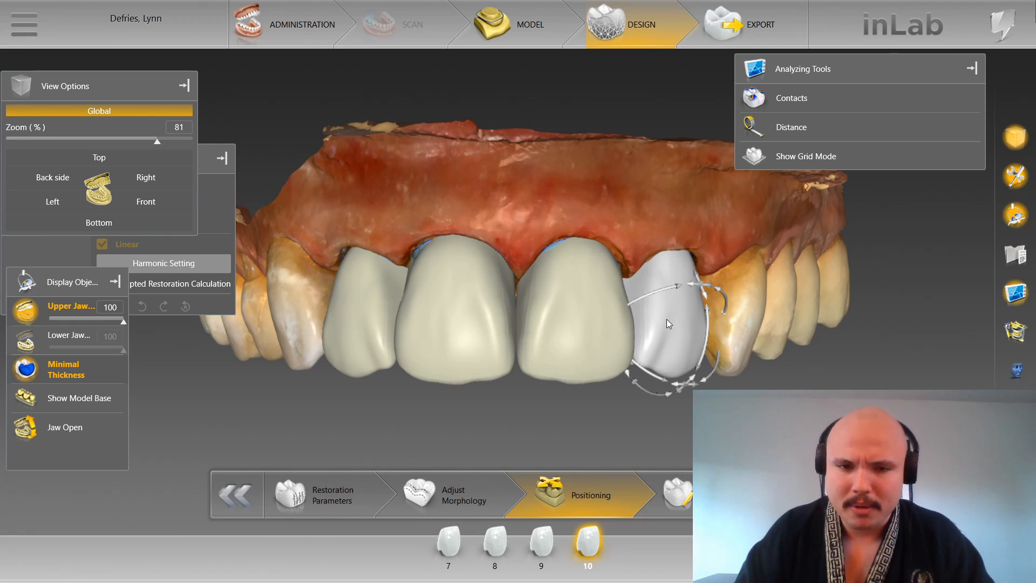
Step: Select crown 8 and shift it slightly toward the labial side, working from an incisal view
{"action": "left_click", "coordinate": [567, 291]}
{"action": "left_click", "coordinate": [368, 310]}
{"action": "left_click", "coordinate": [454, 313]}
{"action": "scroll", "coordinate": [458, 339], "scroll_direction": "down", "scroll_amount": 1}
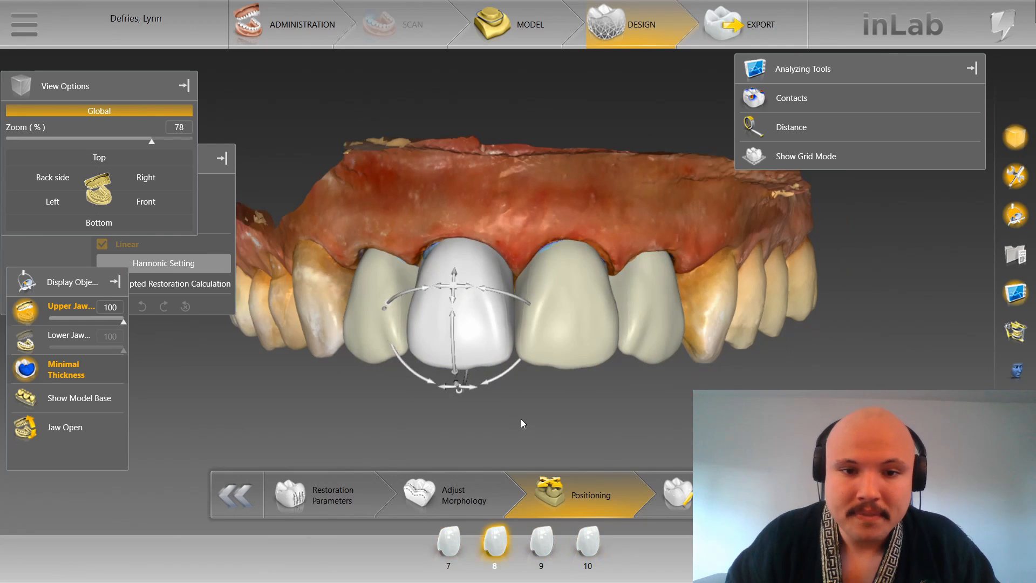
{"action": "middle_click_drag", "start_coordinate": [521, 424], "coordinate": [530, 338]}
{"action": "scroll", "coordinate": [529, 338], "scroll_direction": "up", "scroll_amount": 4}
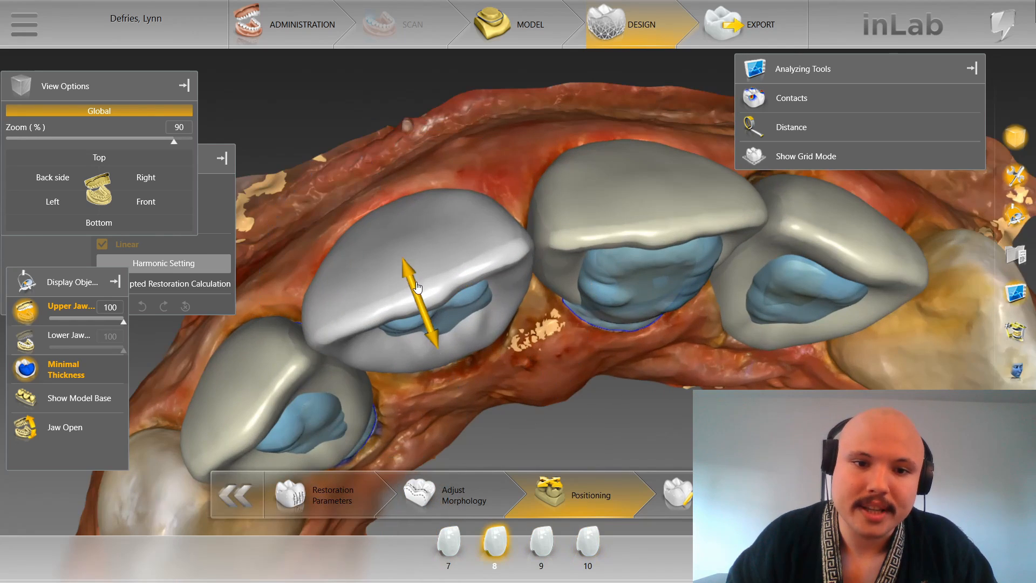
{"action": "left_click", "coordinate": [417, 287]}
Step: Check the alignment of crown 8 against crown 9 from the labial and incisal sides, keeping crown 8 selected
{"action": "middle_click_drag", "start_coordinate": [410, 302], "coordinate": [466, 200]}
{"action": "left_click", "coordinate": [621, 248]}
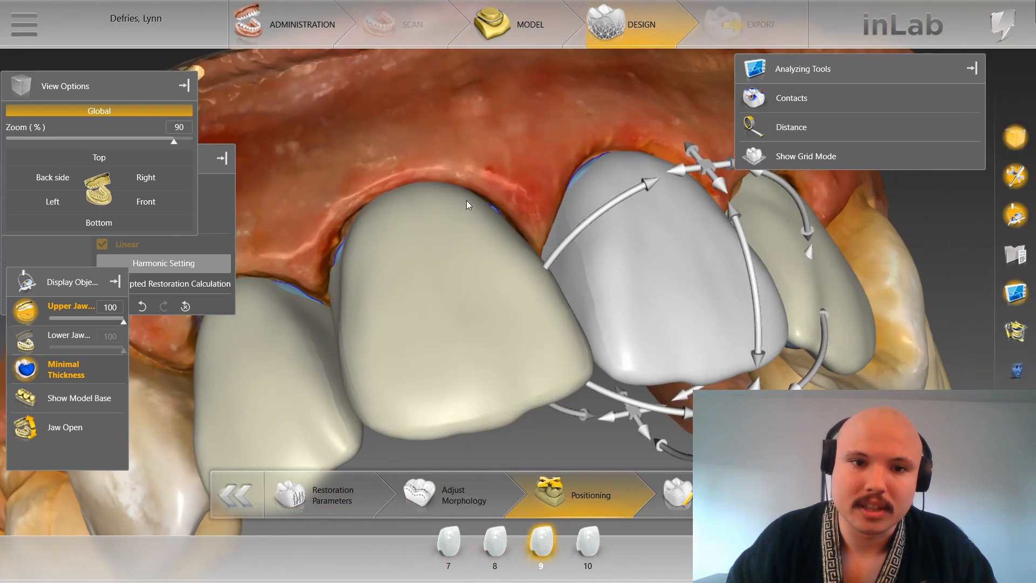
{"action": "left_click", "coordinate": [466, 204]}
{"action": "middle_click_drag", "start_coordinate": [469, 147], "coordinate": [425, 172]}
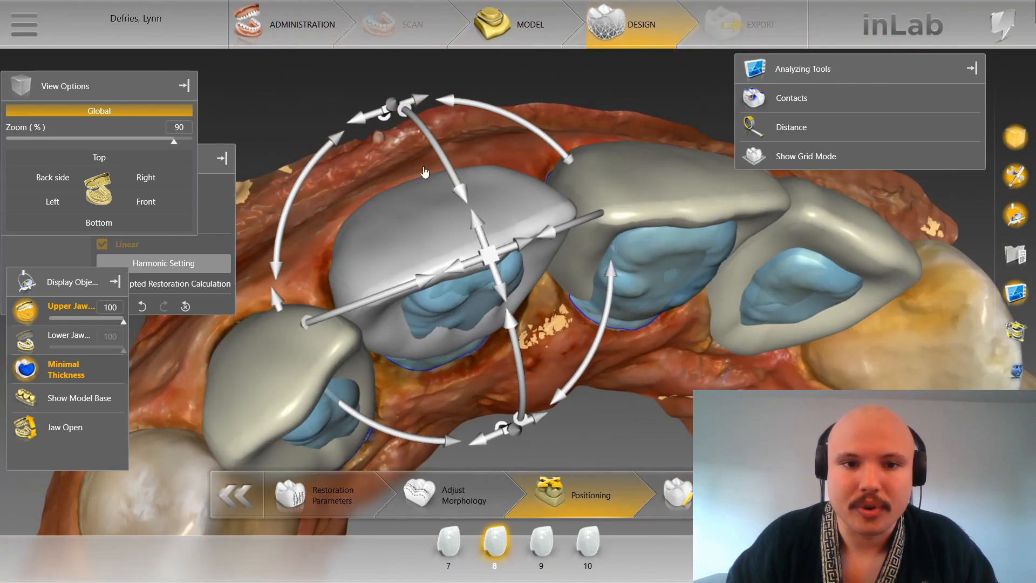
Step: Select crown 9 and adjust its labial-palatal position slightly, working from an incisal view
{"action": "middle_click_drag", "start_coordinate": [474, 205], "coordinate": [493, 133]}
{"action": "left_click", "coordinate": [575, 186]}
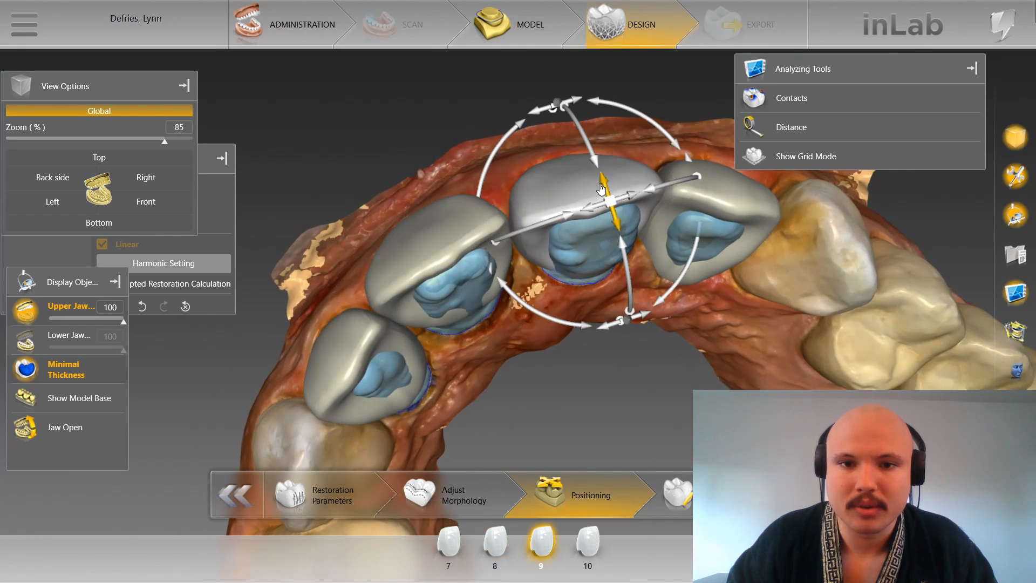
{"action": "mouse_move", "coordinate": [601, 189]}
{"action": "left_mouse_down"}
{"action": "mouse_move", "coordinate": [605, 202]}
{"action": "mouse_move", "coordinate": [596, 190]}
{"action": "left_mouse_up"}
{"action": "scroll", "coordinate": [475, 127], "scroll_direction": "down", "scroll_amount": 1}
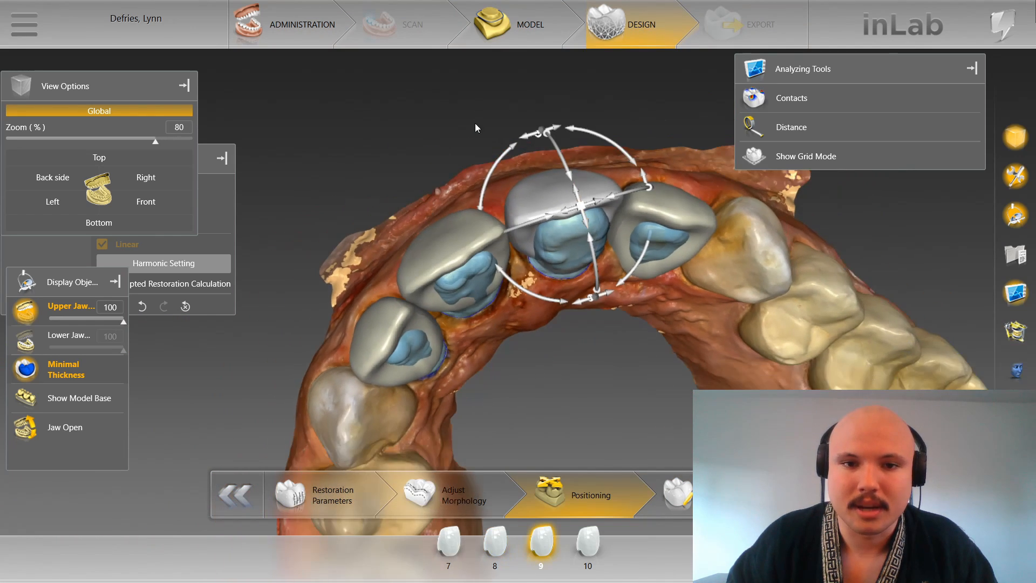
{"action": "mouse_move", "coordinate": [474, 128]}
{"action": "middle_mouse_down"}
{"action": "mouse_move", "coordinate": [483, 200]}
{"action": "mouse_move", "coordinate": [475, 145]}
{"action": "middle_mouse_up"}
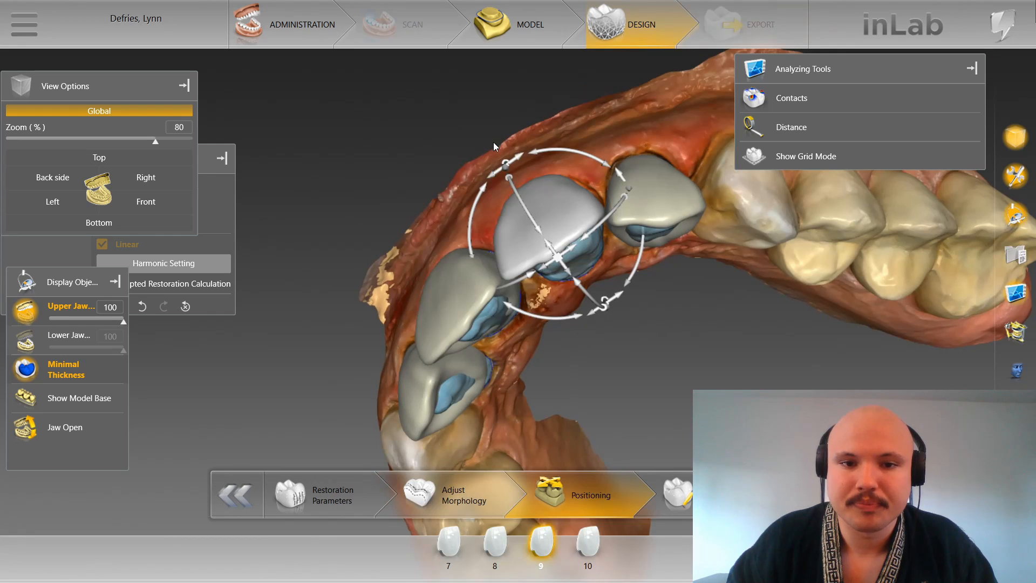
Step: Examine crowns 8 and 9 from the front and side for alignment and symmetry, in both Positioning and the editing stage
{"action": "left_click", "coordinate": [149, 201]}
{"action": "left_click", "coordinate": [490, 332]}
{"action": "scroll", "coordinate": [545, 422], "scroll_direction": "up", "scroll_amount": 1}
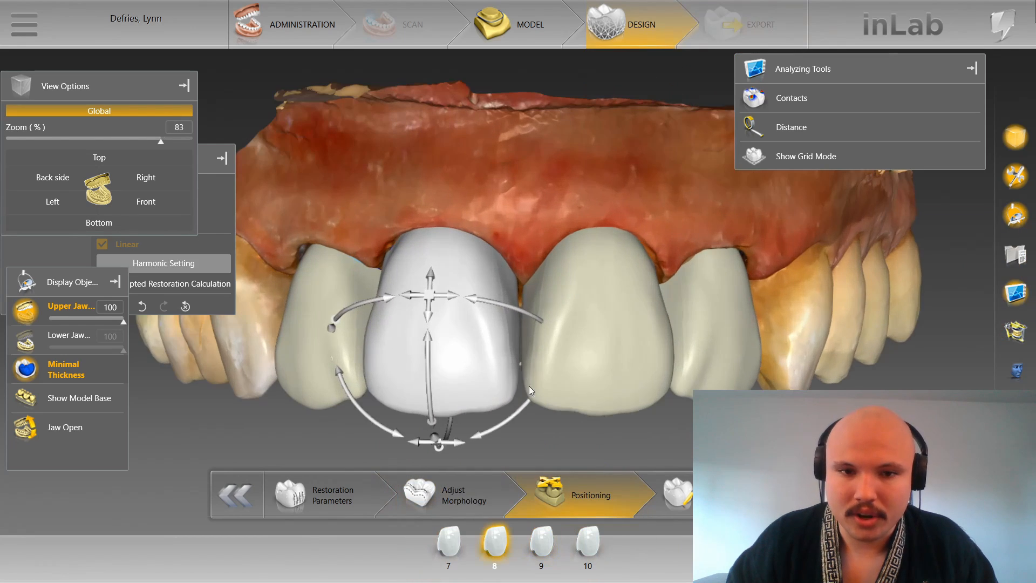
{"action": "left_click", "coordinate": [551, 240]}
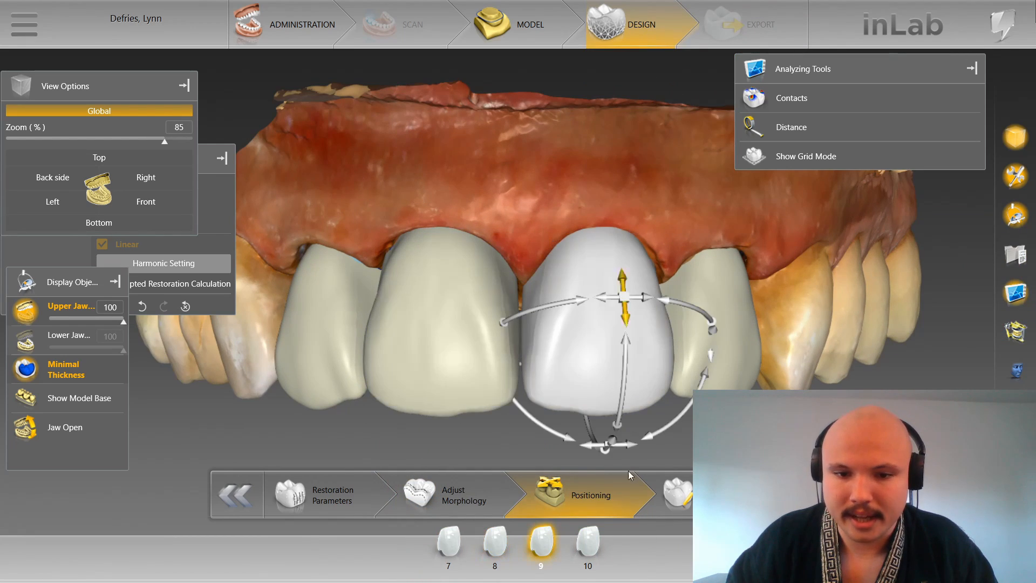
{"action": "left_click", "coordinate": [386, 361]}
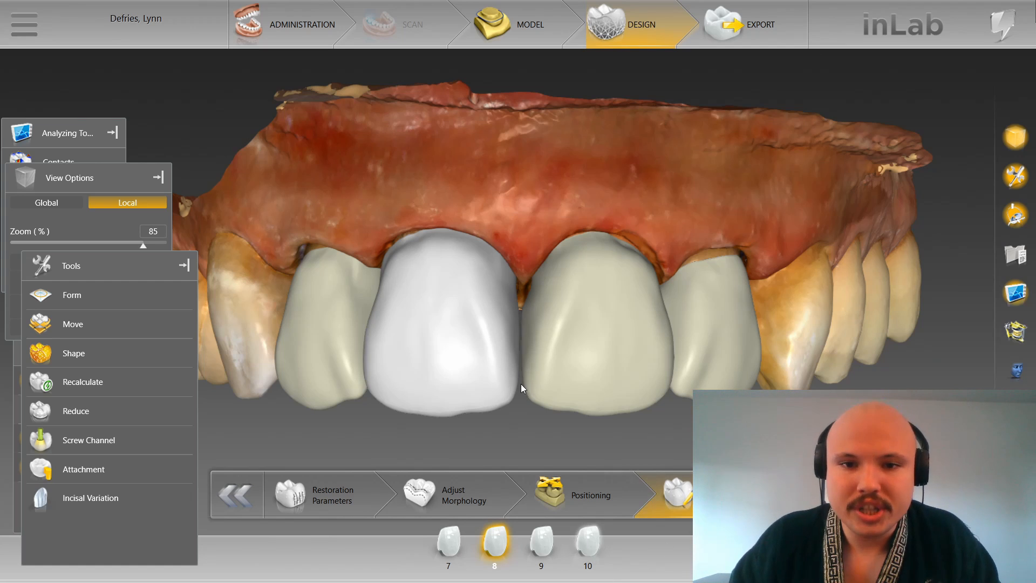
{"action": "scroll", "coordinate": [635, 315], "scroll_direction": "up", "scroll_amount": 3}
{"action": "scroll", "coordinate": [663, 247], "scroll_direction": "down", "scroll_amount": 3}
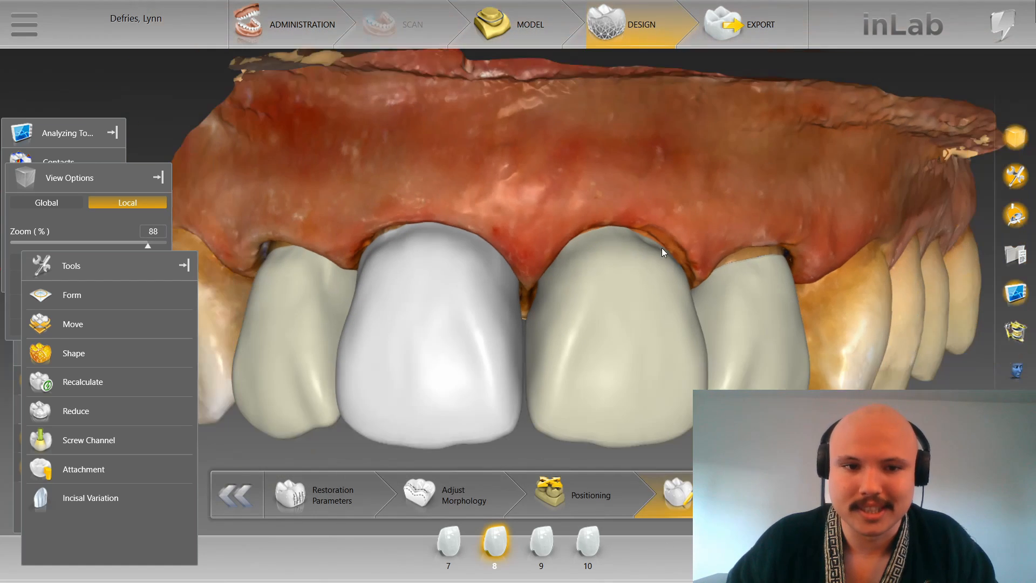
{"action": "left_click_drag", "start_coordinate": [627, 207], "coordinate": [526, 222]}
{"action": "scroll", "coordinate": [464, 210], "scroll_direction": "down", "scroll_amount": 3}
{"action": "left_click_drag", "start_coordinate": [465, 213], "coordinate": [499, 229]}
{"action": "scroll", "coordinate": [574, 329], "scroll_direction": "up", "scroll_amount": 7}
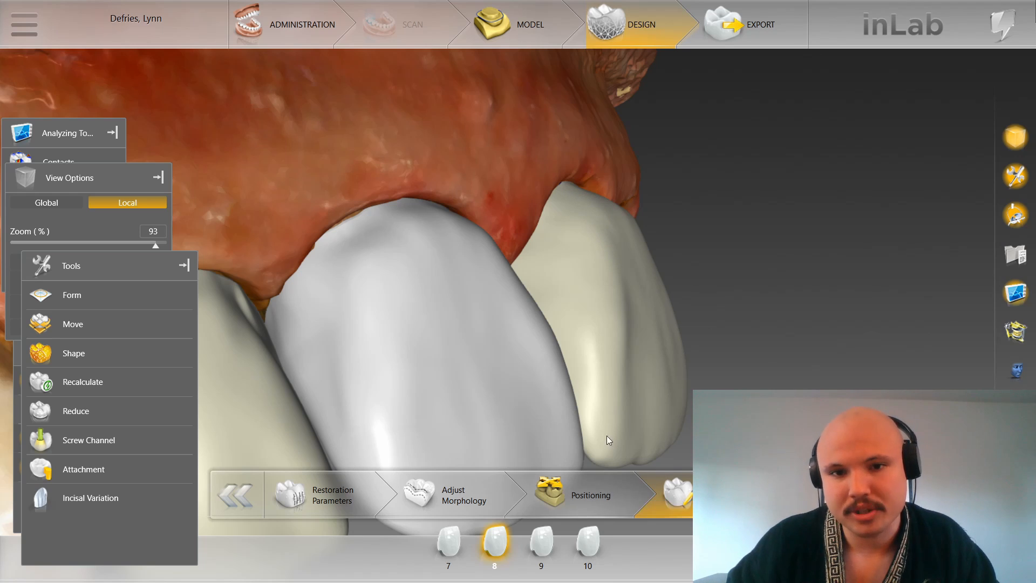
Step: Return to Positioning, acknowledging the segmentation warning, and shift crown 8 slightly toward the palatal side
{"action": "left_click", "coordinate": [610, 511]}
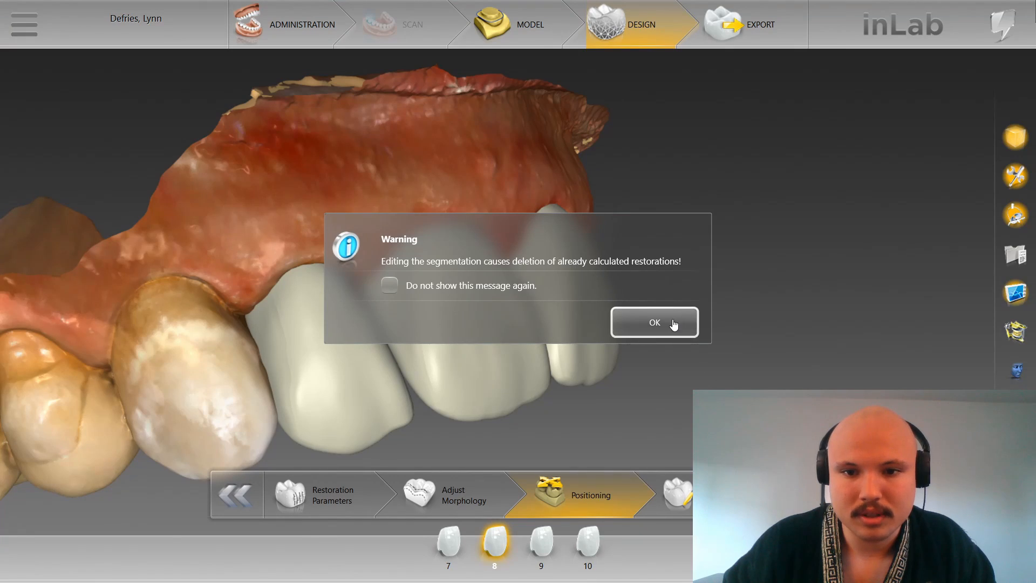
{"action": "left_click", "coordinate": [674, 323]}
{"action": "right_click_drag", "start_coordinate": [623, 292], "coordinate": [509, 153]}
{"action": "right_click_drag", "start_coordinate": [302, 186], "coordinate": [371, 166]}
{"action": "scroll", "coordinate": [503, 236], "scroll_direction": "up", "scroll_amount": 2}
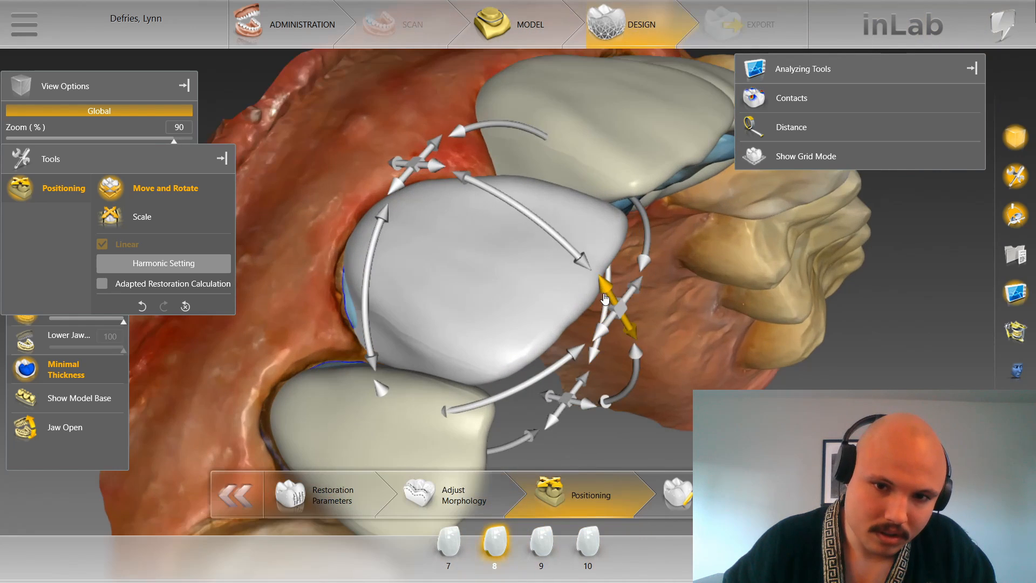
{"action": "left_click_drag", "start_coordinate": [603, 288], "coordinate": [613, 298]}
{"action": "left_click_drag", "start_coordinate": [397, 121], "coordinate": [318, 152]}
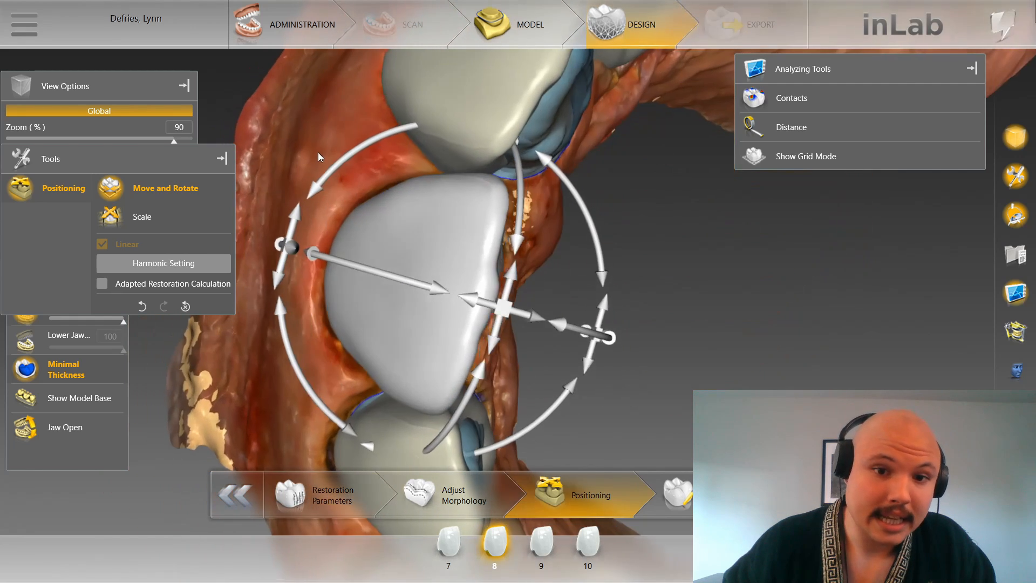
Step: Select crown 9 and shift it slightly toward the palatal side to line up with crown 8
{"action": "scroll", "coordinate": [325, 135], "scroll_direction": "down", "scroll_amount": 3}
{"action": "right_click_drag", "start_coordinate": [381, 166], "coordinate": [382, 191]}
{"action": "left_click", "coordinate": [506, 185]}
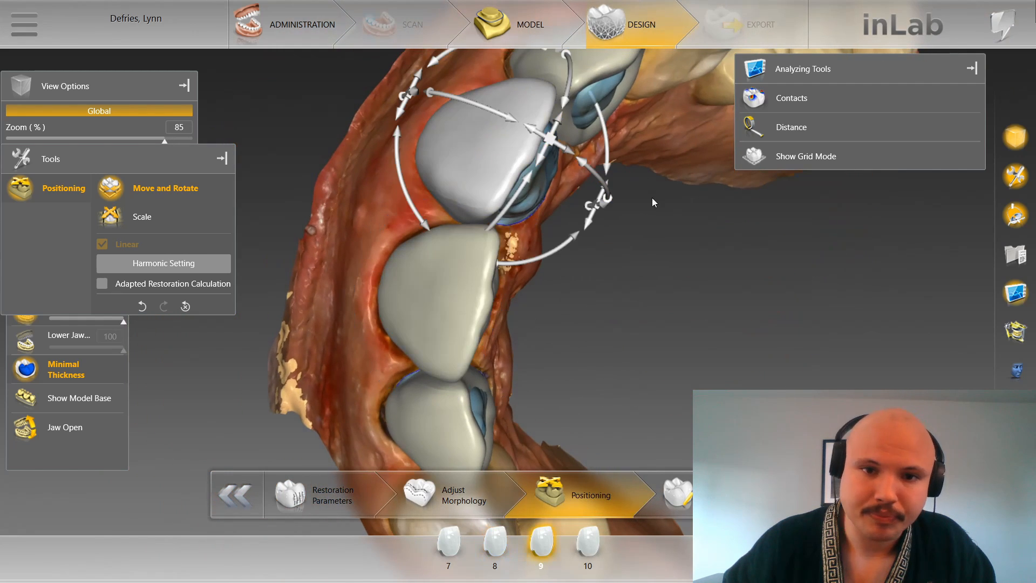
{"action": "left_click_drag", "start_coordinate": [652, 199], "coordinate": [603, 275]}
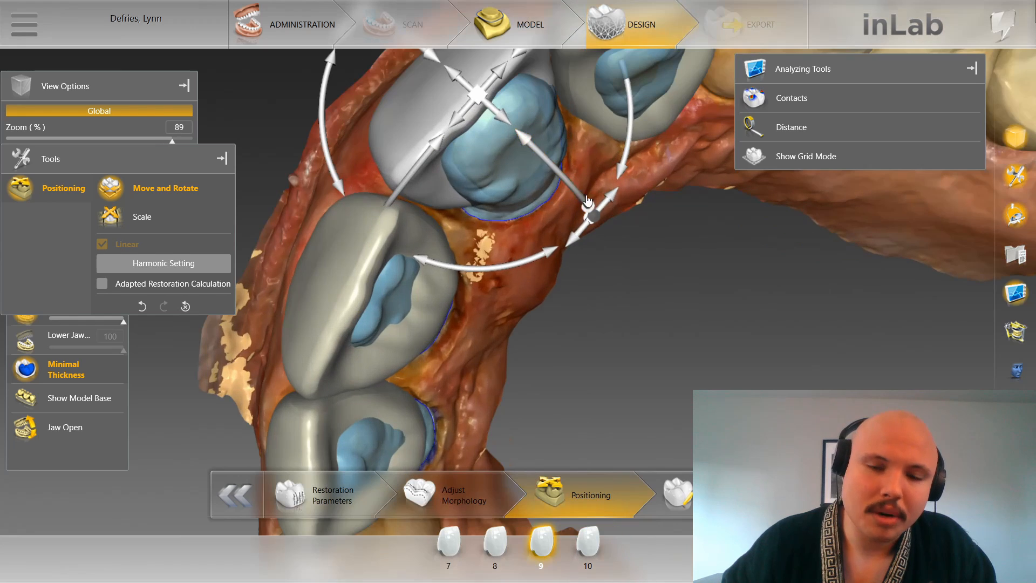
{"action": "scroll", "coordinate": [556, 186], "scroll_direction": "up", "scroll_amount": 3}
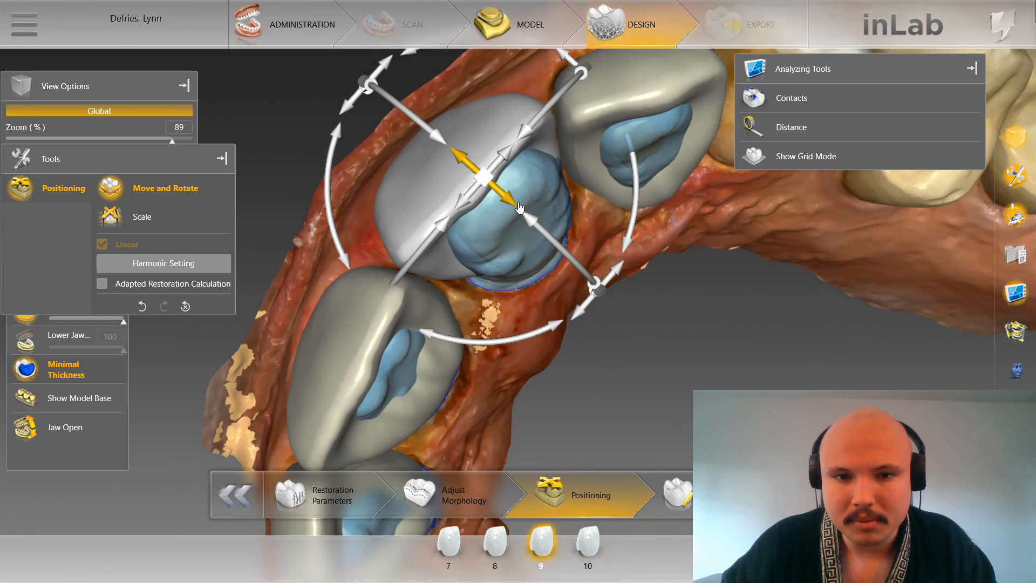
{"action": "left_click_drag", "start_coordinate": [518, 204], "coordinate": [532, 217]}
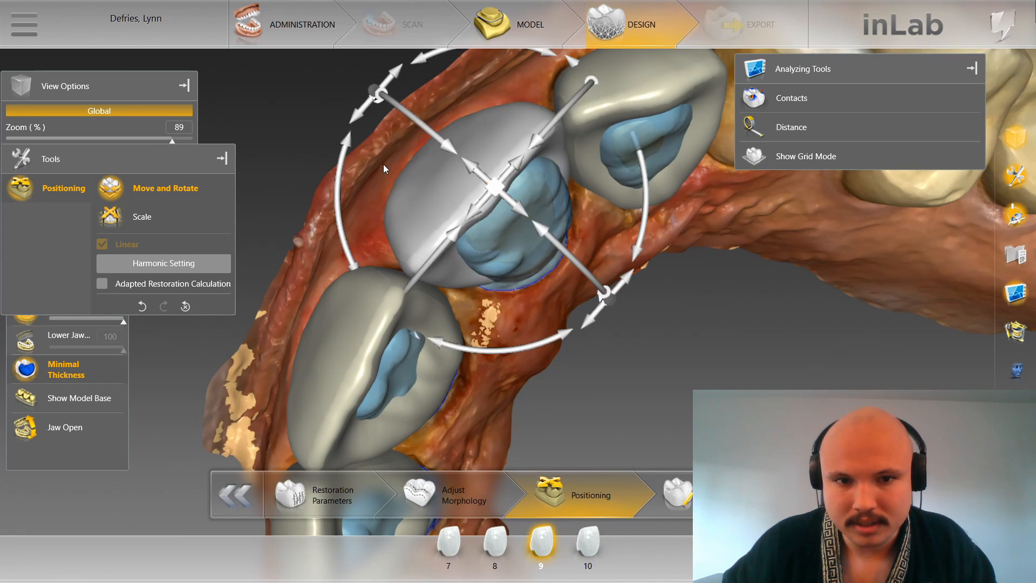
{"action": "scroll", "coordinate": [380, 146], "scroll_direction": "down", "scroll_amount": 3}
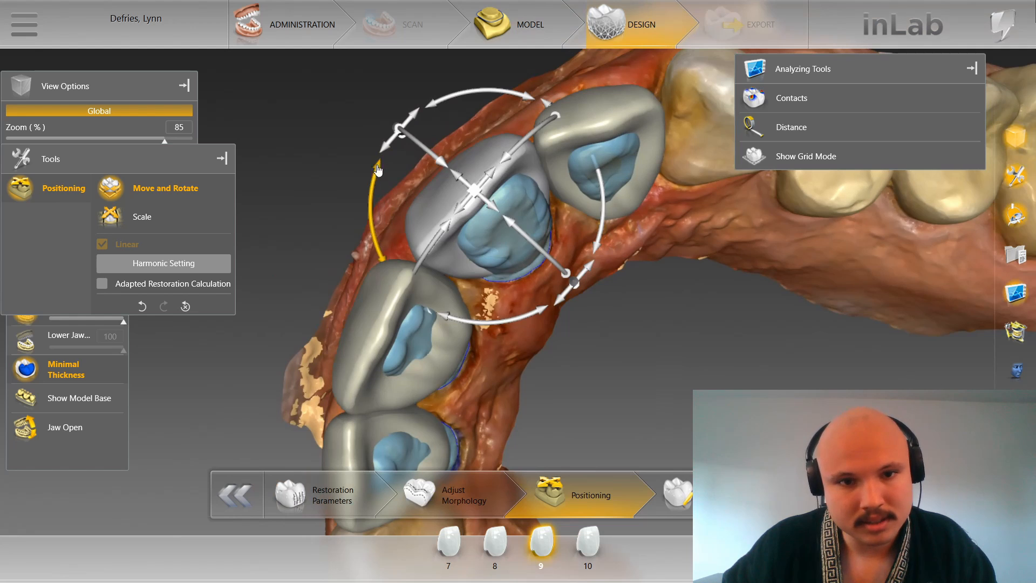
Step: Rotate crown 9 slightly and fine-tune its labial-palatal position against the neighbouring crowns
{"action": "left_click_drag", "start_coordinate": [374, 173], "coordinate": [373, 178]}
{"action": "left_click_drag", "start_coordinate": [449, 180], "coordinate": [446, 176]}
{"action": "left_click_drag", "start_coordinate": [318, 131], "coordinate": [376, 173]}
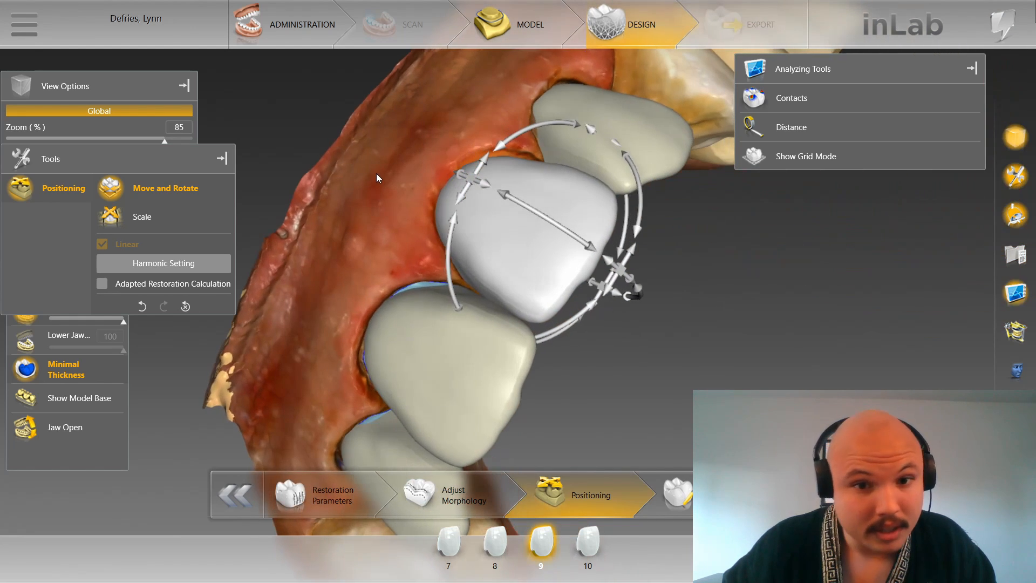
{"action": "left_click_drag", "start_coordinate": [609, 266], "coordinate": [607, 266]}
{"action": "scroll", "coordinate": [386, 250], "scroll_direction": "down", "scroll_amount": 1}
Step: Shift crown 9 slightly in the incisal direction, judging its length against crown 8 from the front
{"action": "mouse_move", "coordinate": [156, 84]}
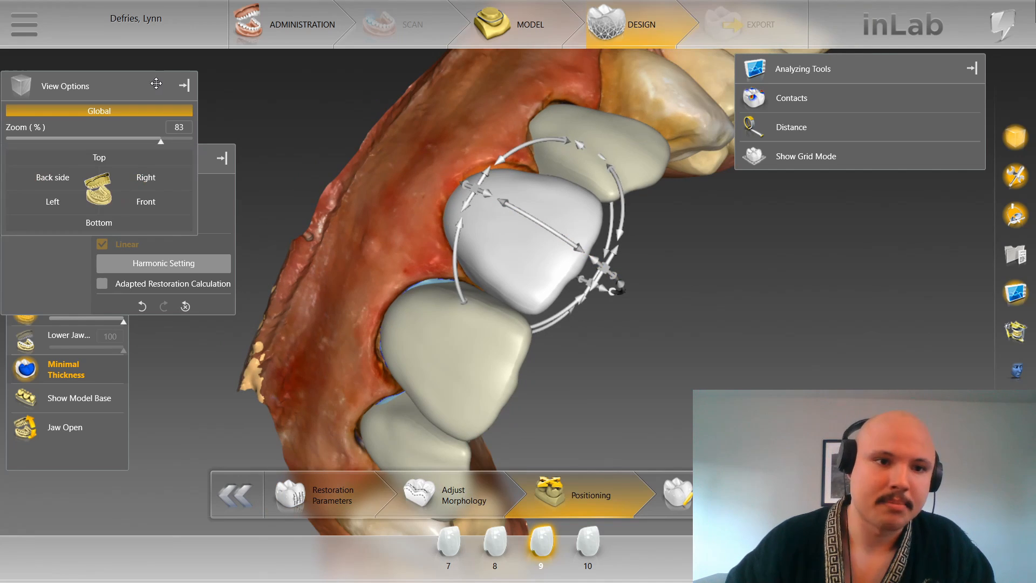
{"action": "left_click", "coordinate": [167, 210]}
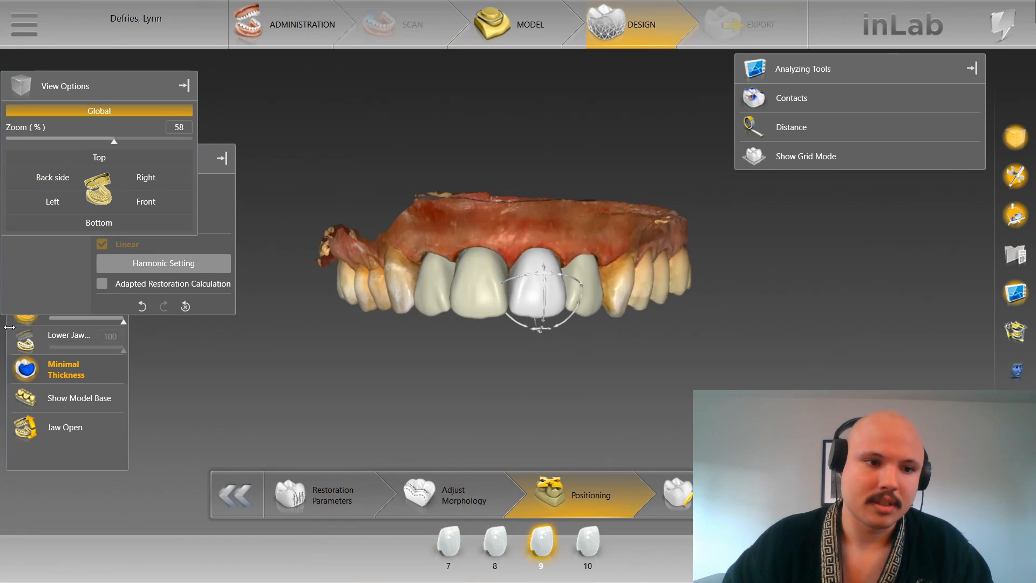
{"action": "mouse_move", "coordinate": [22, 327]}
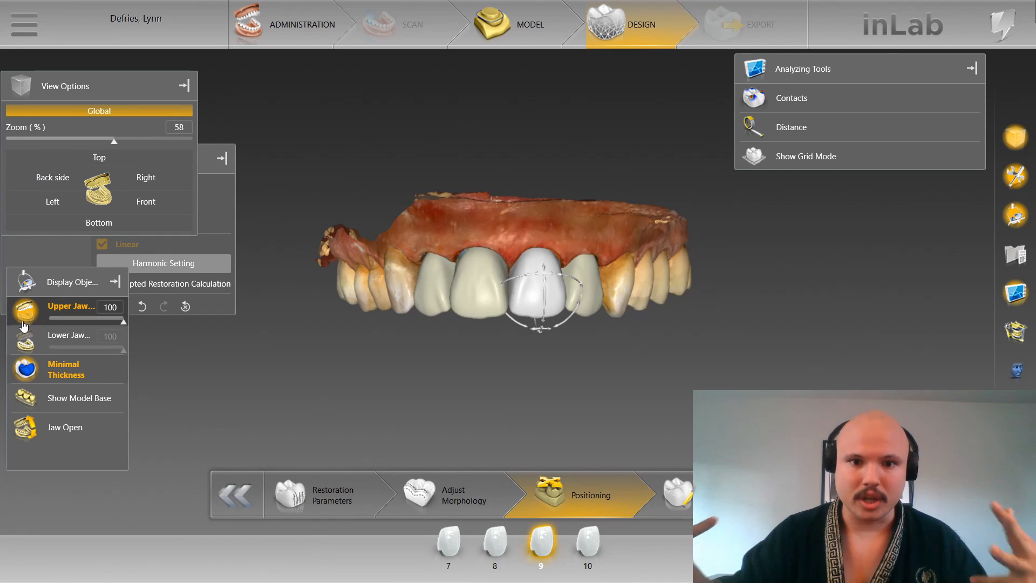
{"action": "scroll", "coordinate": [396, 428], "scroll_direction": "up", "scroll_amount": 5}
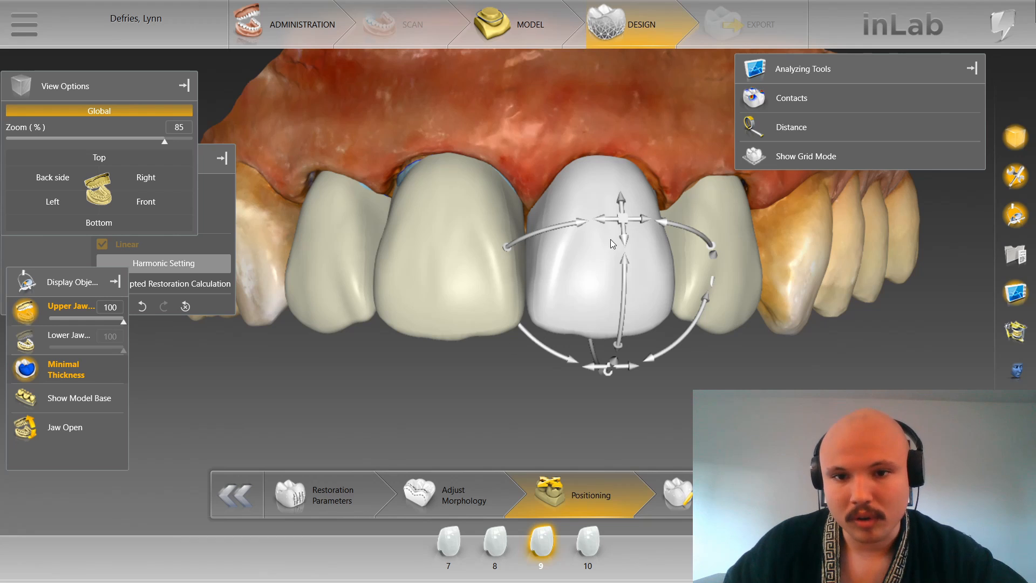
{"action": "left_click_drag", "start_coordinate": [622, 241], "coordinate": [620, 264]}
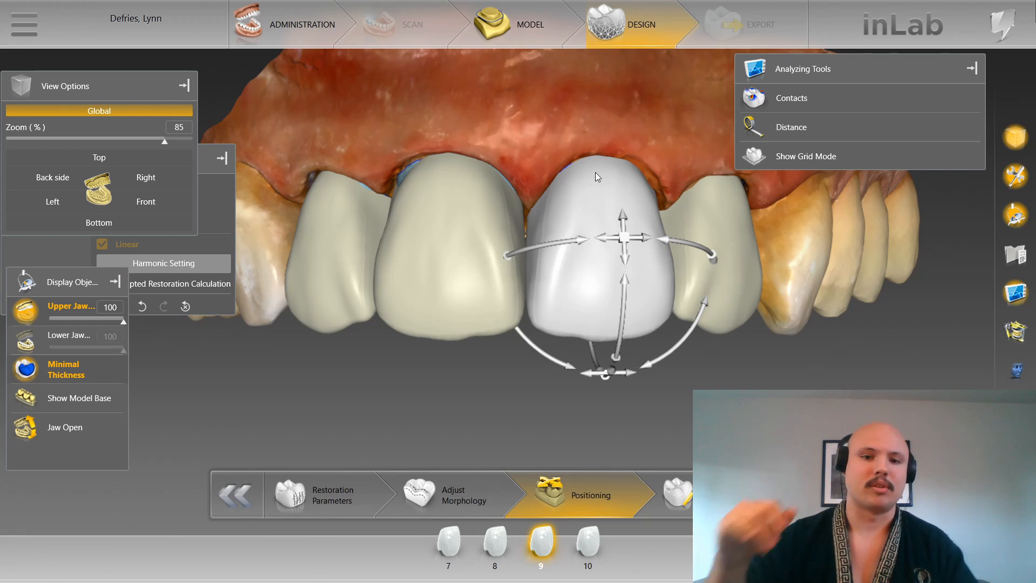
{"action": "scroll", "coordinate": [639, 238], "scroll_direction": "up", "scroll_amount": 1}
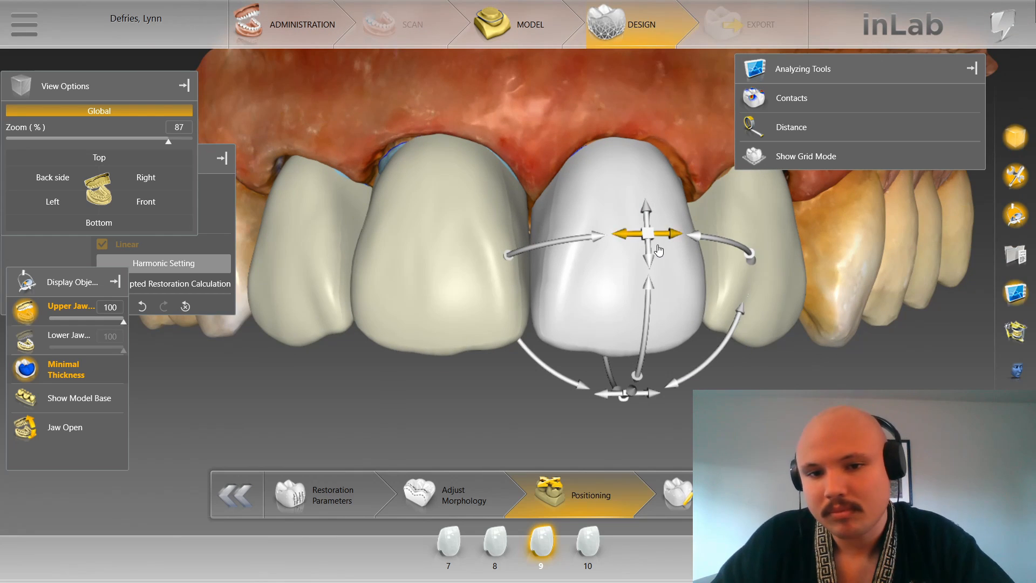
{"action": "scroll", "coordinate": [604, 334], "scroll_direction": "down", "scroll_amount": 5}
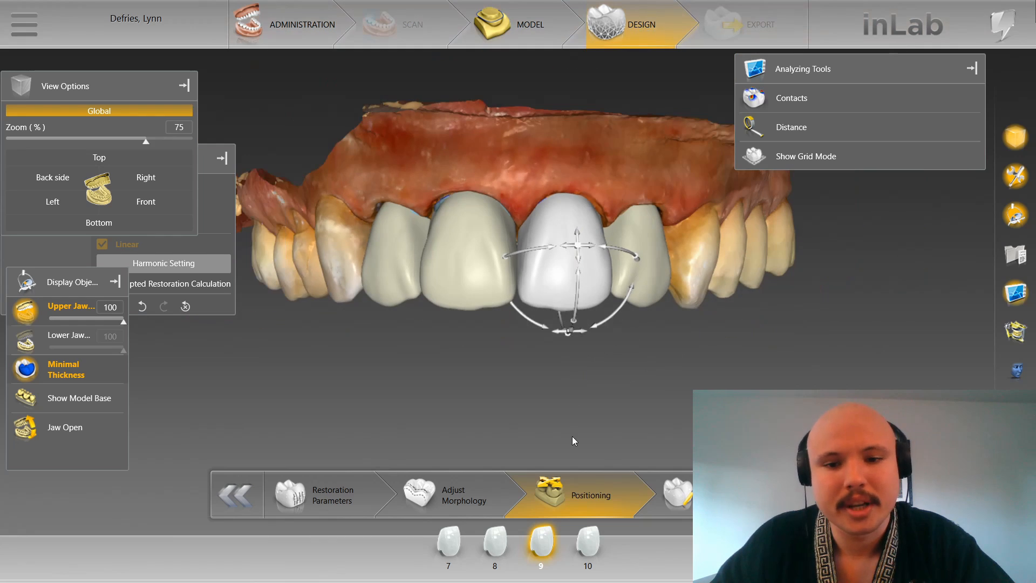
{"action": "scroll", "coordinate": [572, 436], "scroll_direction": "up", "scroll_amount": 3}
Step: Proceed to the editing stage and start the Shape tool on crown 10 in individual, 4-directional mode
{"action": "left_click", "coordinate": [678, 494]}
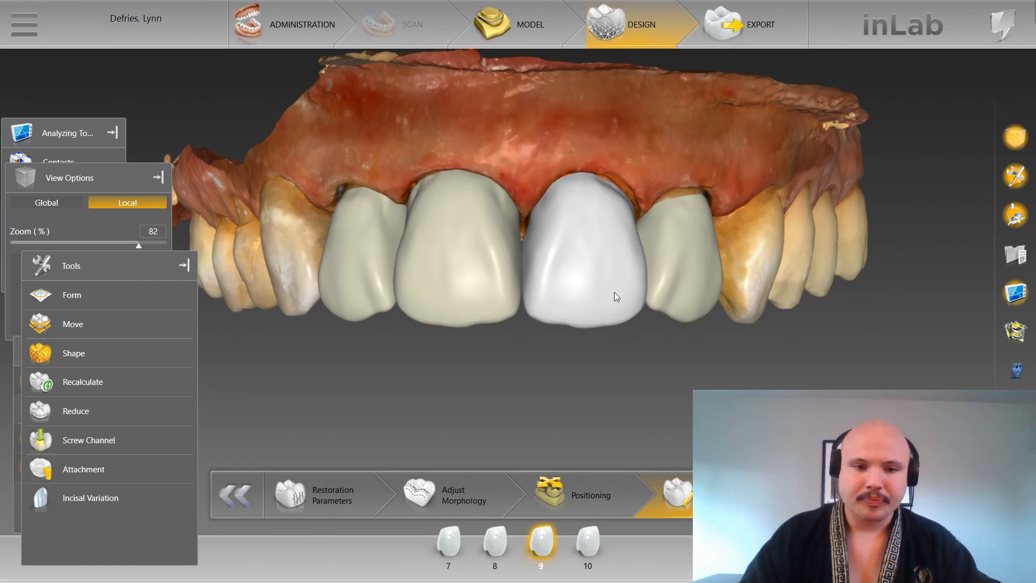
{"action": "scroll", "coordinate": [695, 331], "scroll_direction": "down", "scroll_amount": 2}
{"action": "left_click_drag", "start_coordinate": [595, 377], "coordinate": [567, 266]}
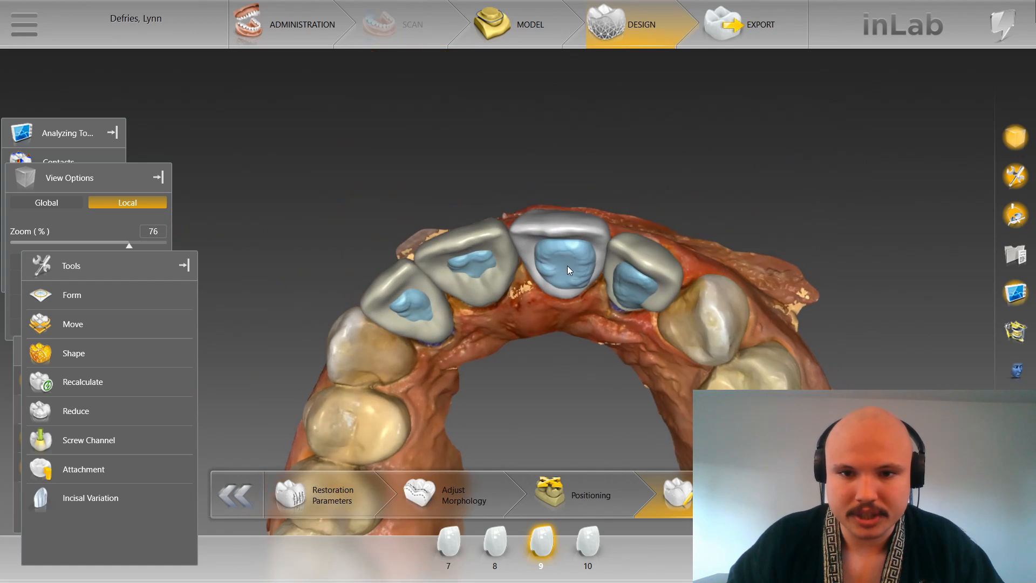
{"action": "scroll", "coordinate": [823, 282], "scroll_direction": "up", "scroll_amount": 2}
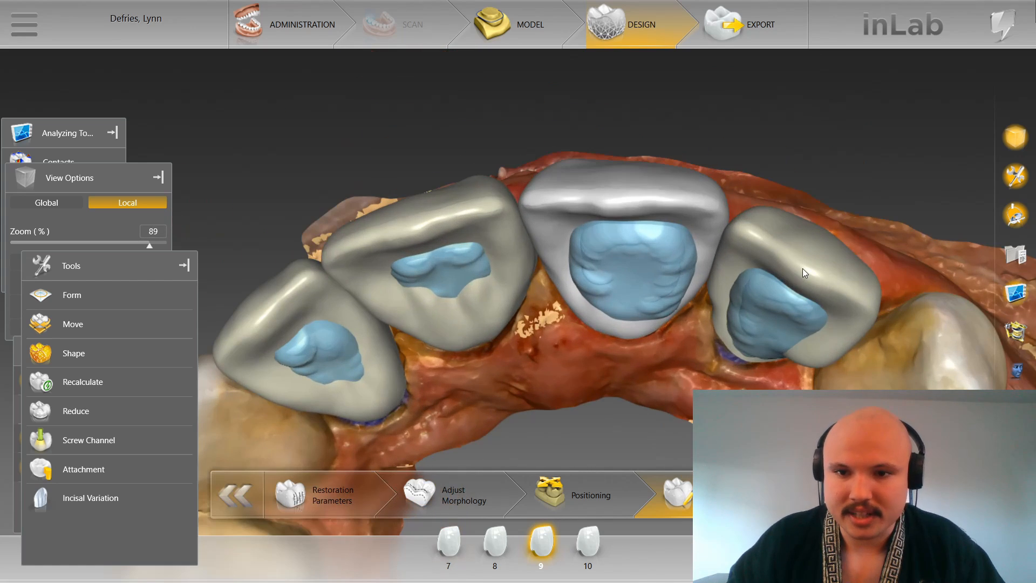
{"action": "right_click", "coordinate": [802, 267]}
{"action": "mouse_move", "coordinate": [852, 313]}
{"action": "left_click", "coordinate": [959, 331]}
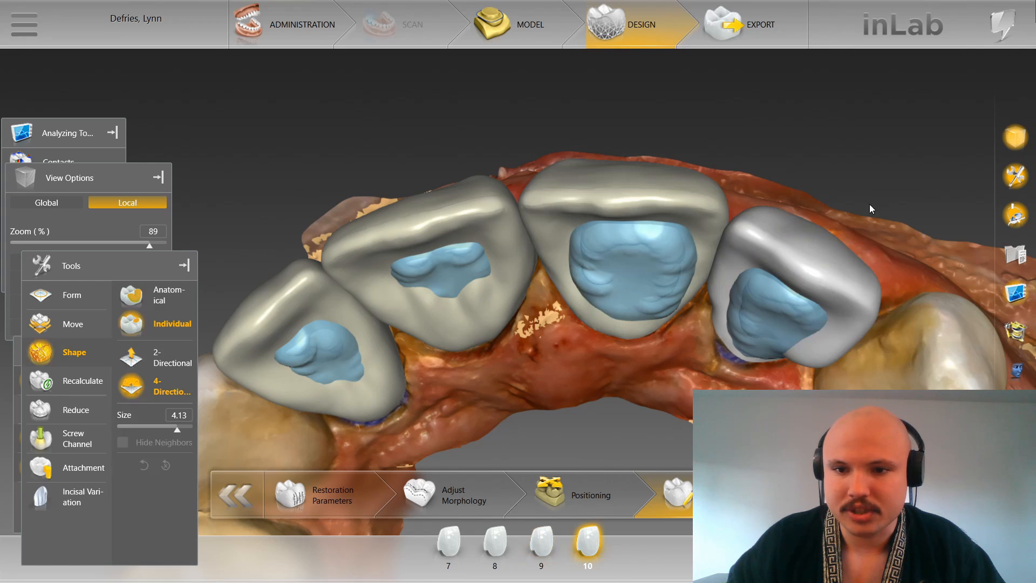
Step: Set the Shape tool size to 4.20 and push crown 10's surface beside the incisal ridge slightly toward the labial side
{"action": "right_click_drag", "start_coordinate": [869, 204], "coordinate": [747, 216]}
{"action": "scroll", "coordinate": [726, 254], "scroll_direction": "up", "scroll_amount": 2}
{"action": "left_click", "coordinate": [85, 382]}
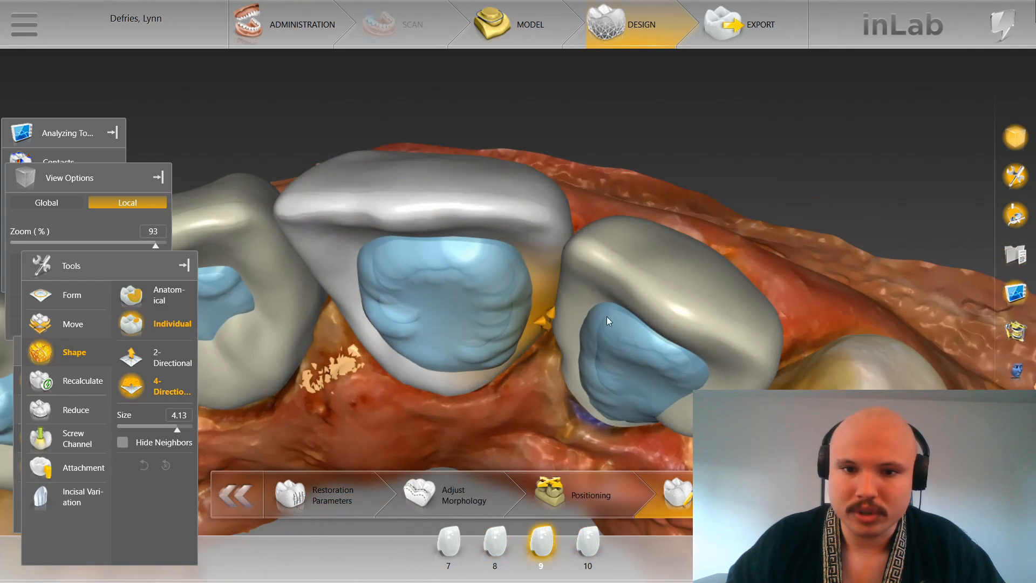
{"action": "scroll", "coordinate": [669, 312], "scroll_direction": "up", "scroll_amount": 2}
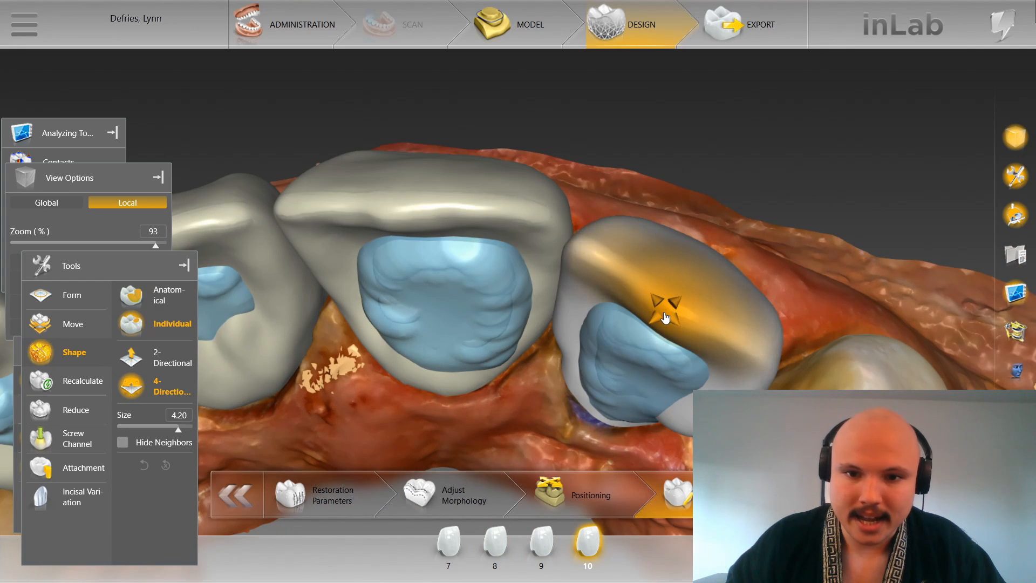
{"action": "left_click_drag", "start_coordinate": [665, 316], "coordinate": [672, 305]}
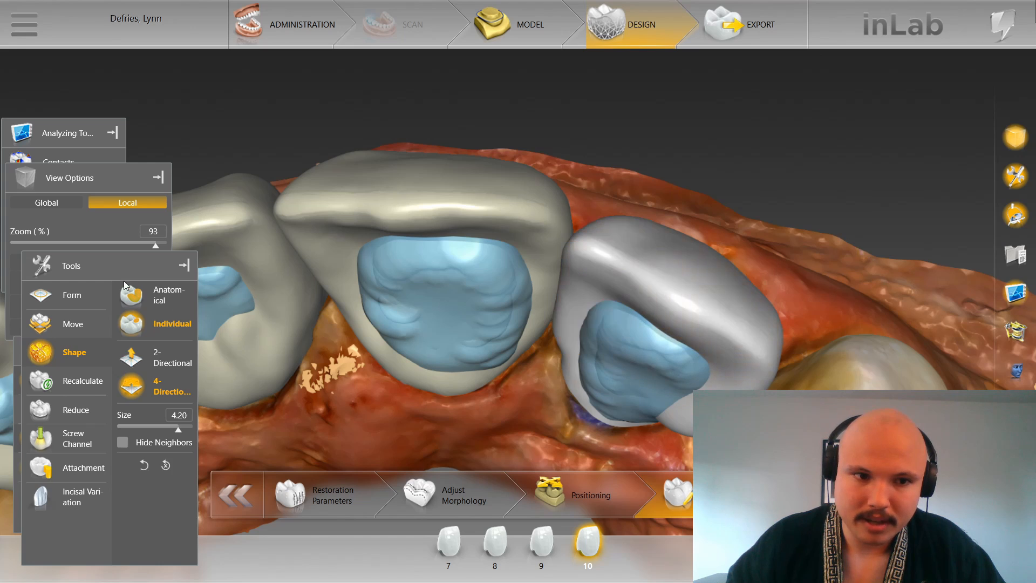
Step: Shorten crown 10's distal incisal edge from the global front view, using the individual 4-directional Shape tool at size 5.00
{"action": "left_click", "coordinate": [88, 179]}
{"action": "left_click", "coordinate": [157, 313]}
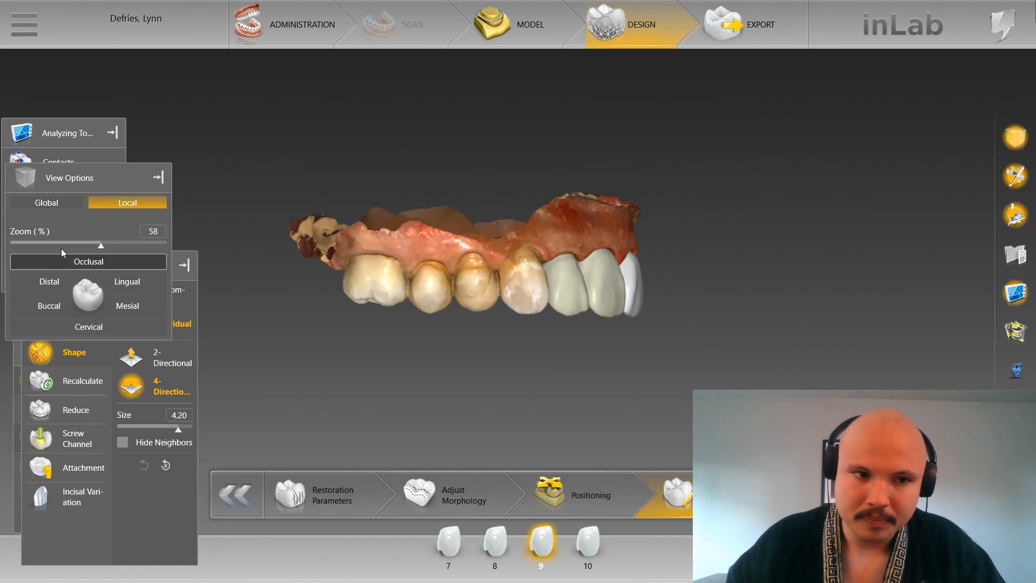
{"action": "left_click", "coordinate": [48, 202]}
{"action": "left_click", "coordinate": [129, 306]}
{"action": "scroll", "coordinate": [539, 414], "scroll_direction": "up", "scroll_amount": 2}
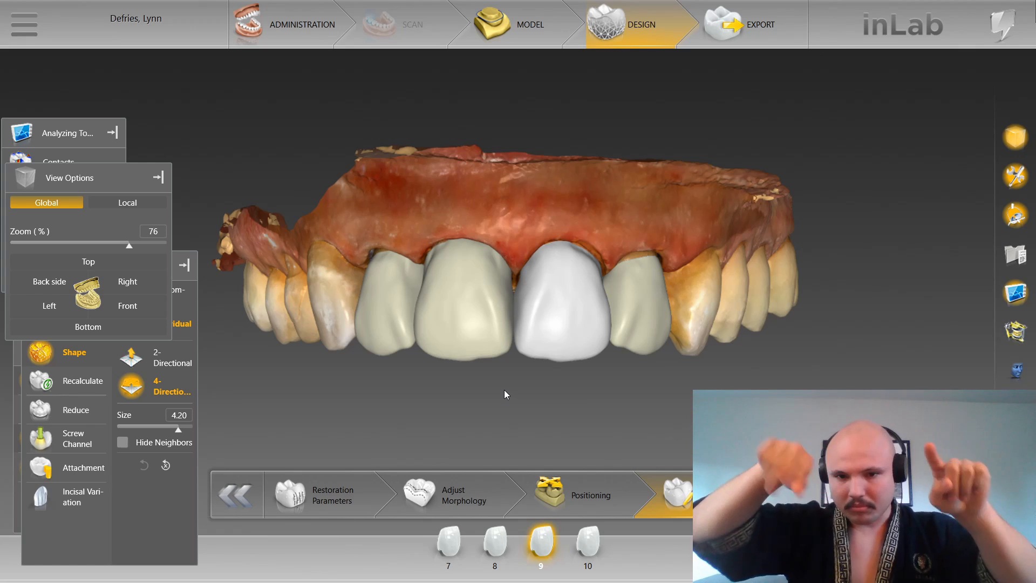
{"action": "scroll", "coordinate": [668, 436], "scroll_direction": "up", "scroll_amount": 3}
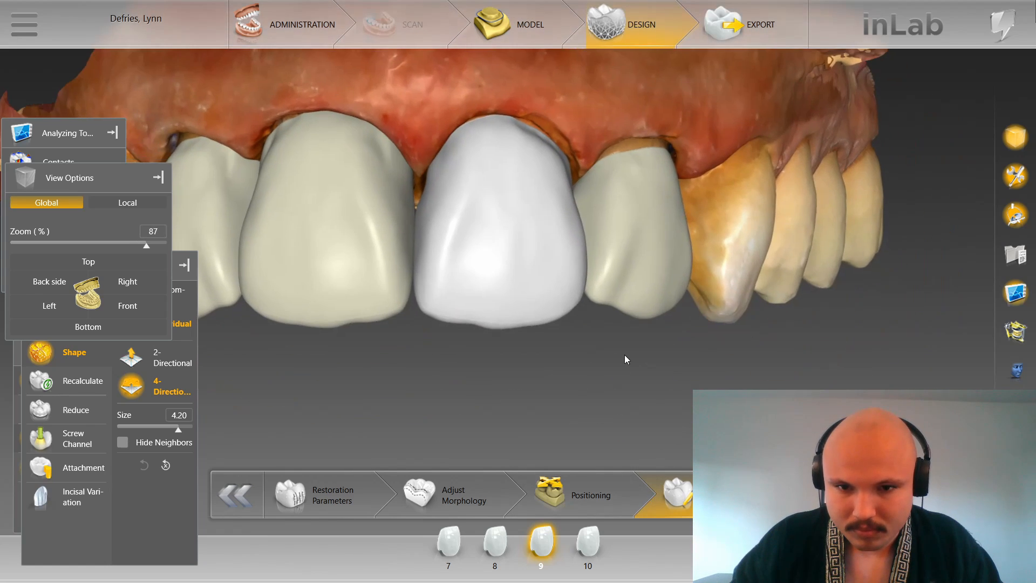
{"action": "scroll", "coordinate": [647, 340], "scroll_direction": "up", "scroll_amount": 2}
{"action": "left_click", "coordinate": [694, 323]}
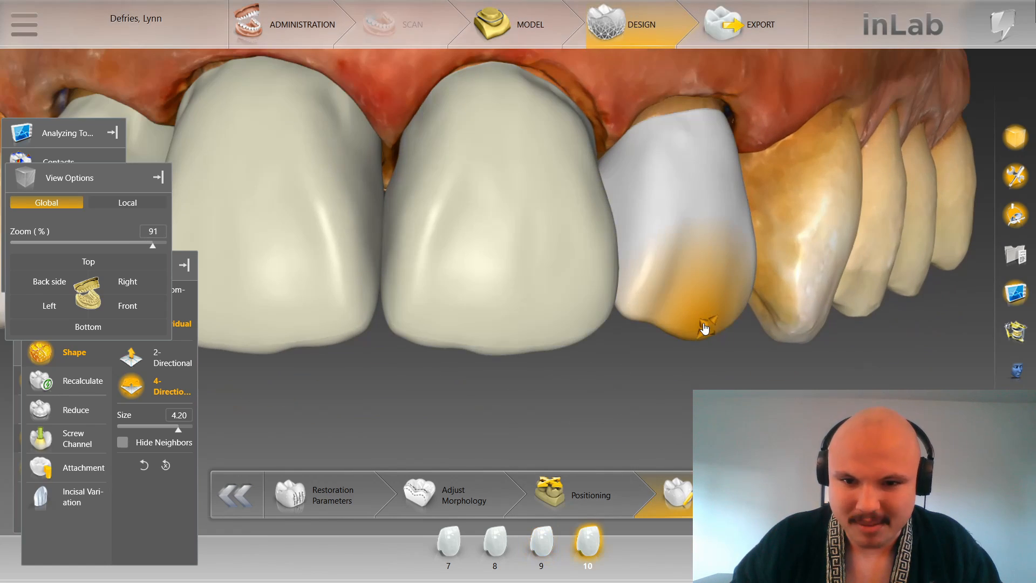
{"action": "left_click_drag", "start_coordinate": [706, 322], "coordinate": [709, 310]}
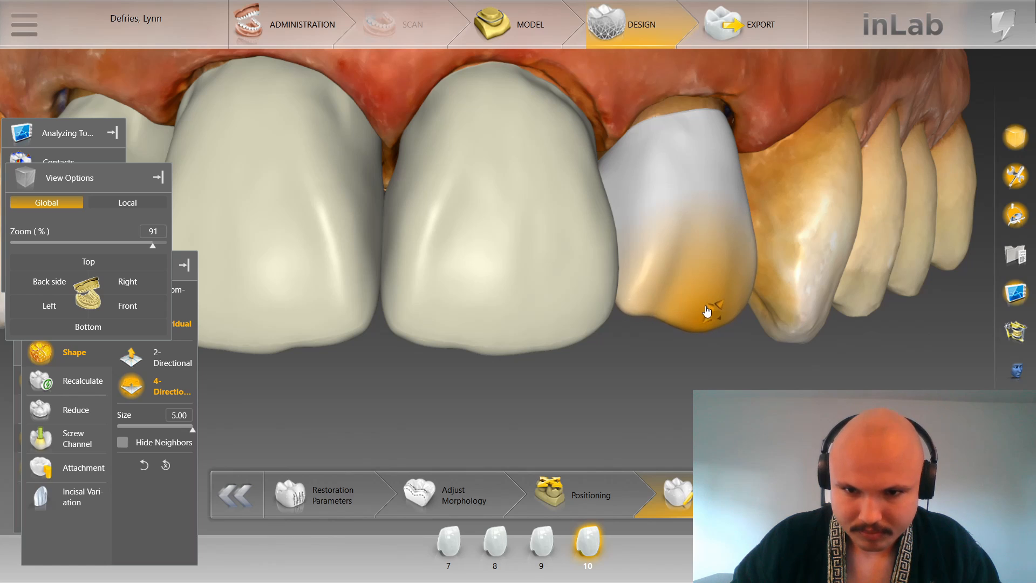
Step: Switch the Shape tool to 2-directional at size 3.38 and lengthen crown 10's mesial incisal edge to even out its contour
{"action": "left_click", "coordinate": [155, 359]}
{"action": "right_click_drag", "start_coordinate": [675, 310], "coordinate": [658, 386]}
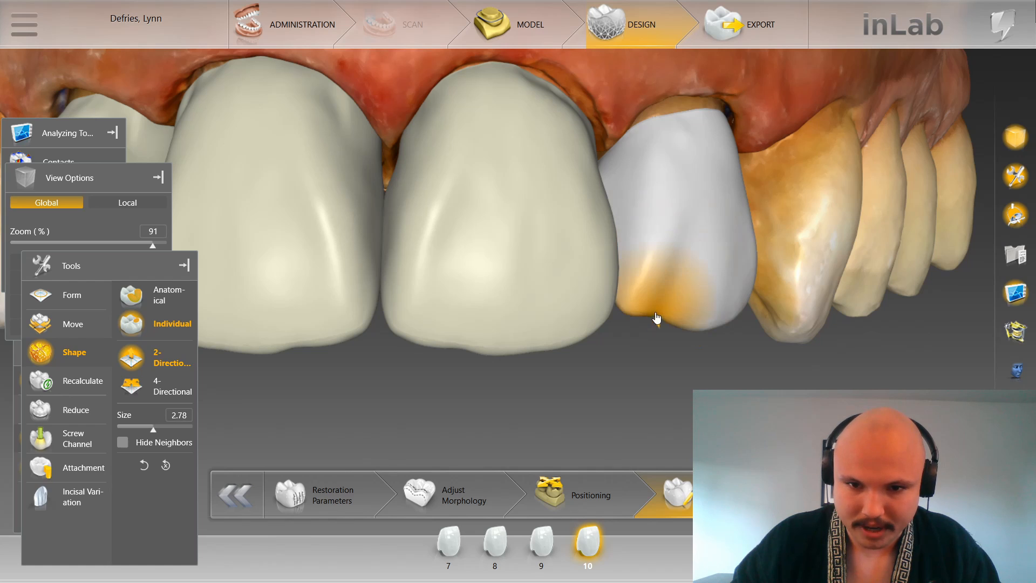
{"action": "scroll", "coordinate": [655, 317], "scroll_direction": "up", "scroll_amount": 4}
{"action": "left_click_drag", "start_coordinate": [653, 317], "coordinate": [652, 340]}
{"action": "scroll", "coordinate": [699, 377], "scroll_direction": "down", "scroll_amount": 3}
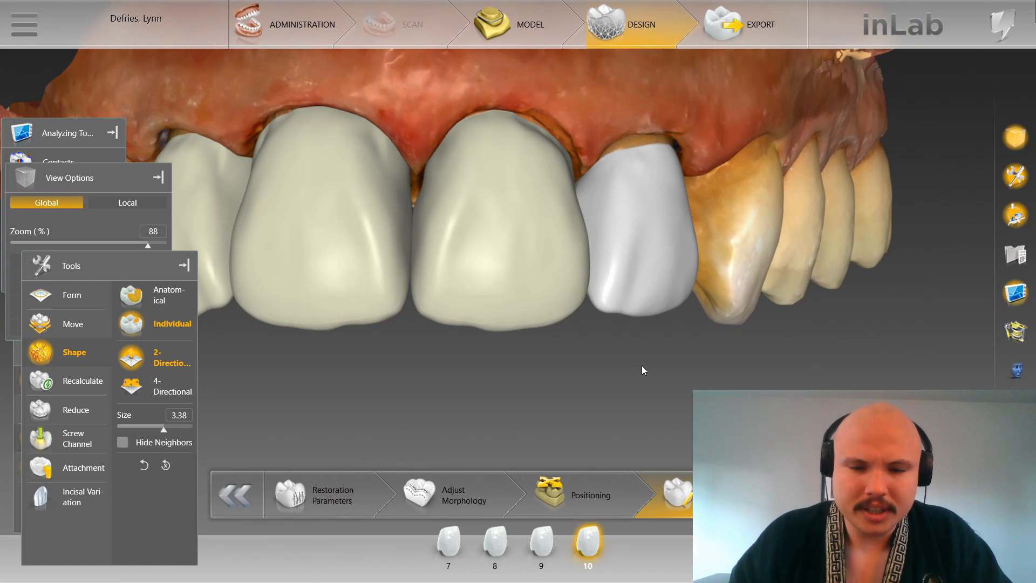
{"action": "scroll", "coordinate": [593, 372], "scroll_direction": "down", "scroll_amount": 2}
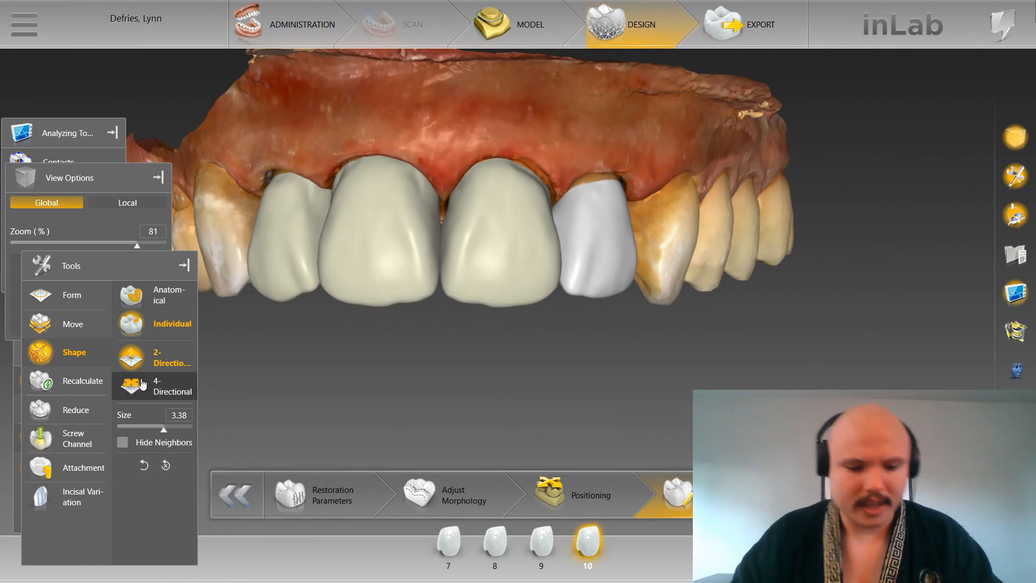
Step: Overlay the grid on the model and center the arch on it to examine the symmetry of the four crowns
{"action": "key", "text": "t"}
{"action": "key", "text": "g"}
{"action": "key", "text": "t"}
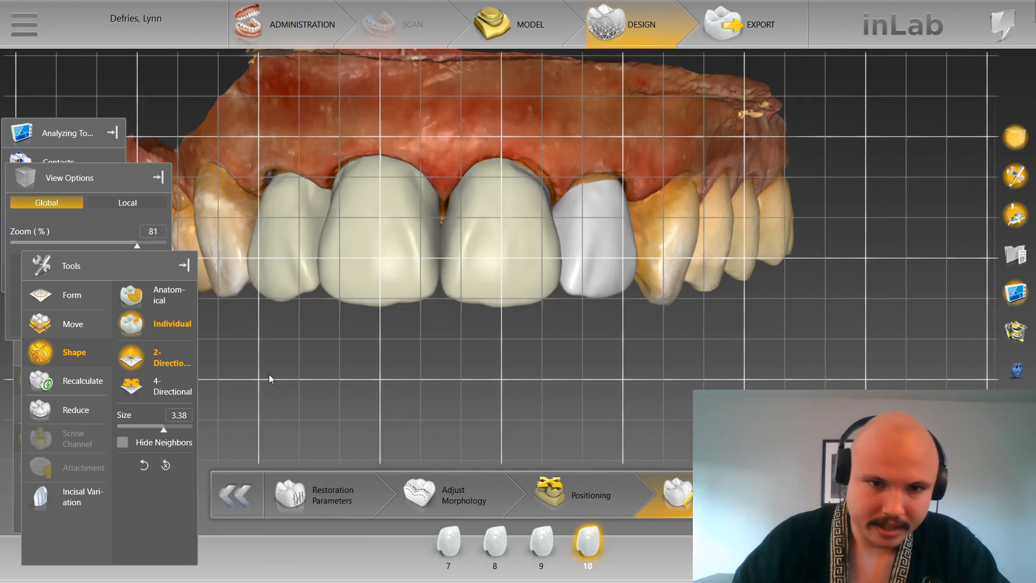
{"action": "left_click_drag", "start_coordinate": [269, 373], "coordinate": [773, 320]}
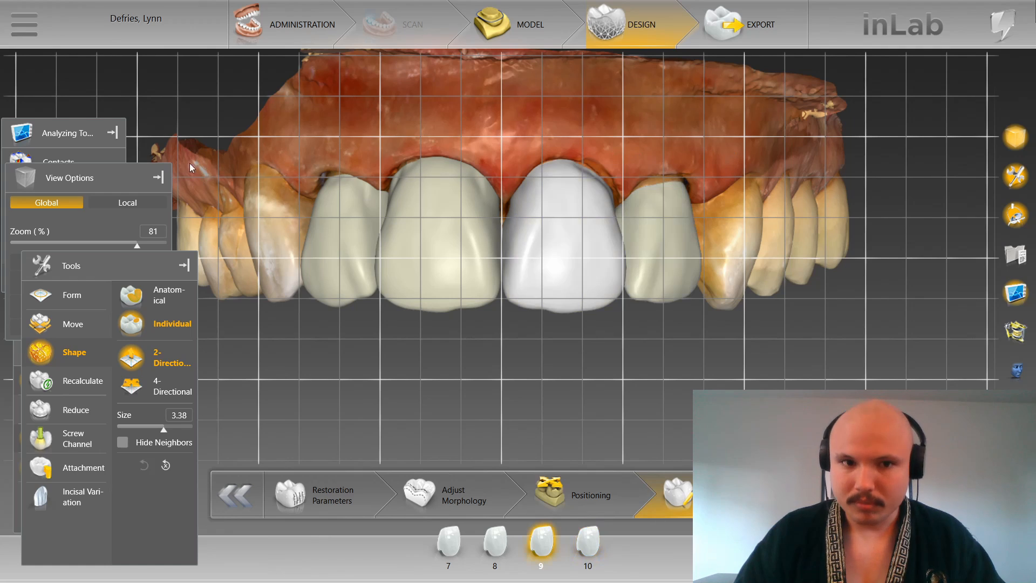
{"action": "left_click", "coordinate": [466, 183]}
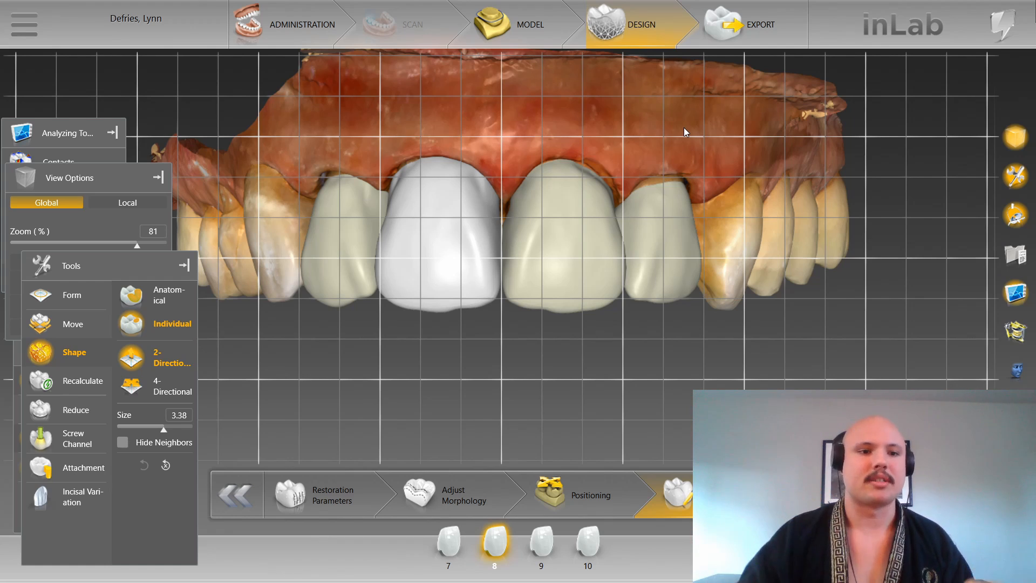
Step: Restore the global front view and align the midline with a grid line to compare the crowns' incisal edges
{"action": "left_click", "coordinate": [97, 167]}
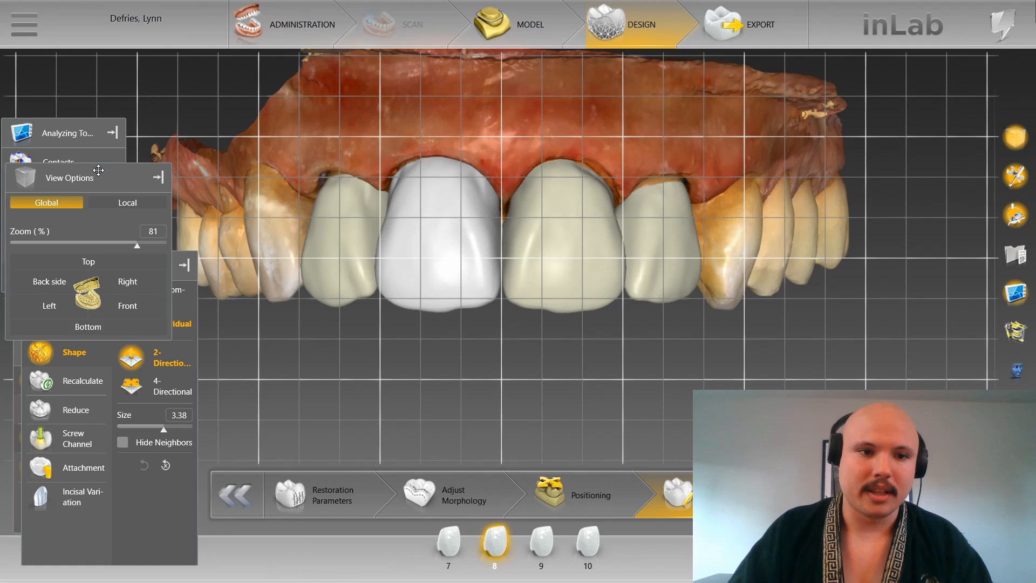
{"action": "left_click", "coordinate": [142, 302]}
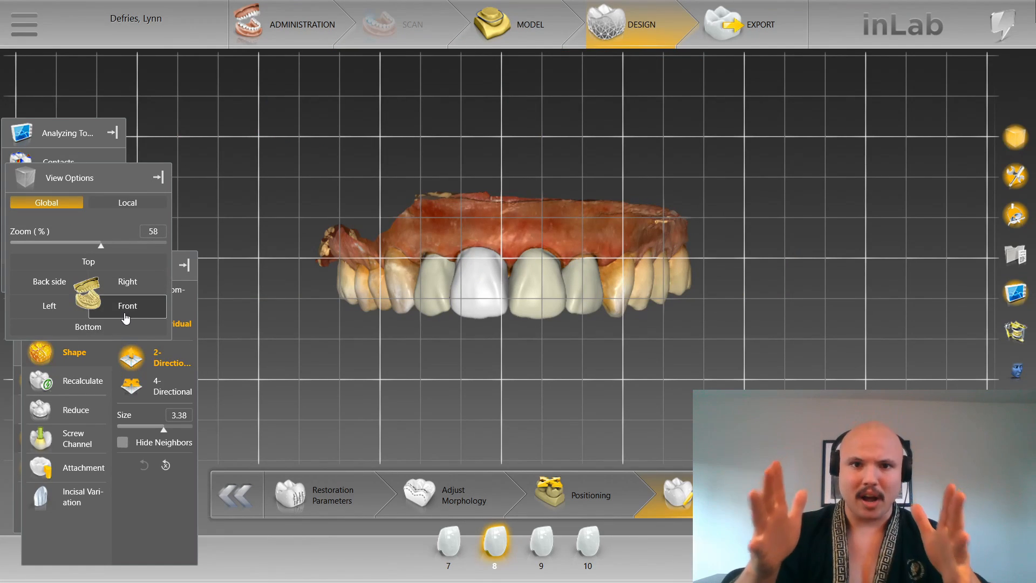
{"action": "scroll", "coordinate": [222, 380], "scroll_direction": "up", "scroll_amount": 3}
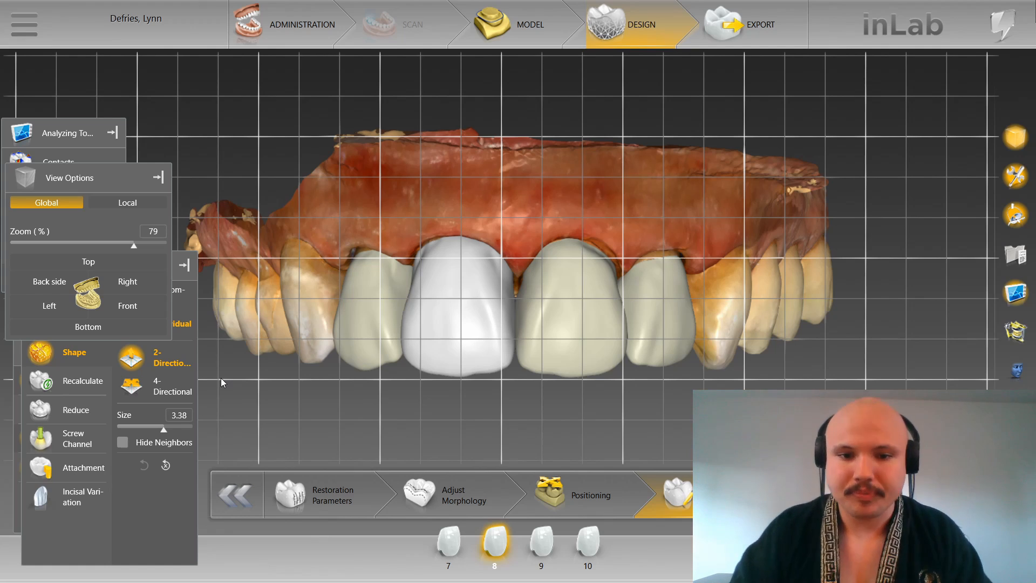
{"action": "scroll", "coordinate": [240, 345], "scroll_direction": "up", "scroll_amount": 1}
{"action": "right_click_drag", "start_coordinate": [517, 190], "coordinate": [510, 175]}
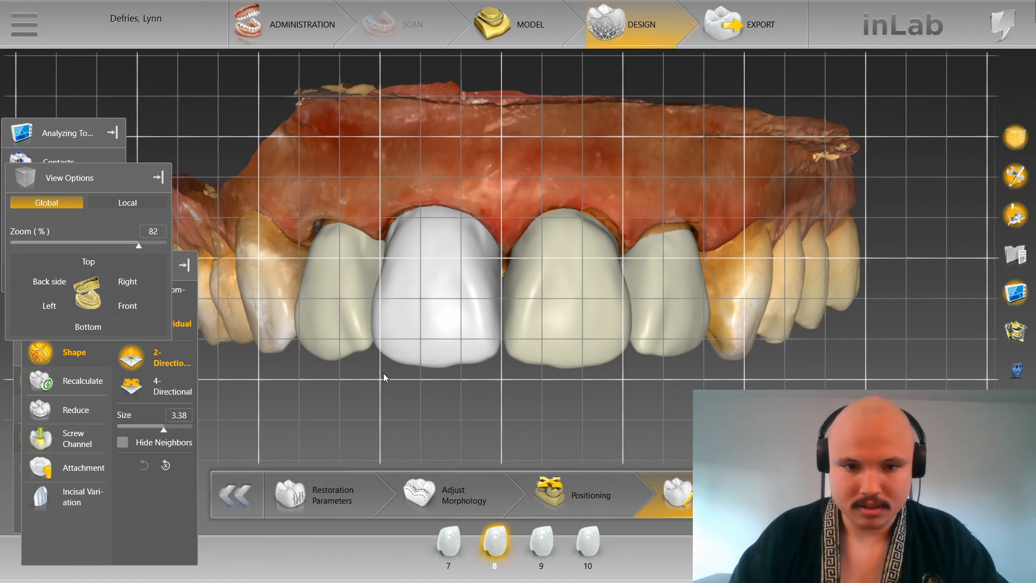
{"action": "scroll", "coordinate": [387, 376], "scroll_direction": "up", "scroll_amount": 2}
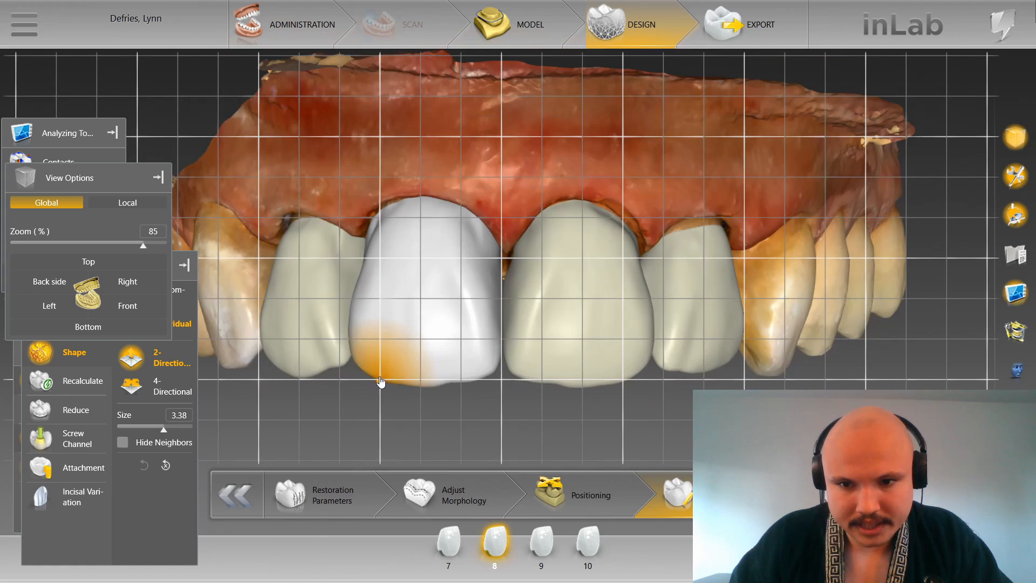
Step: Select crowns 8 and 9 together and lengthen them slightly in the incisal direction with the anatomical 2-directional Shape tool
{"action": "left_click", "coordinate": [189, 326]}
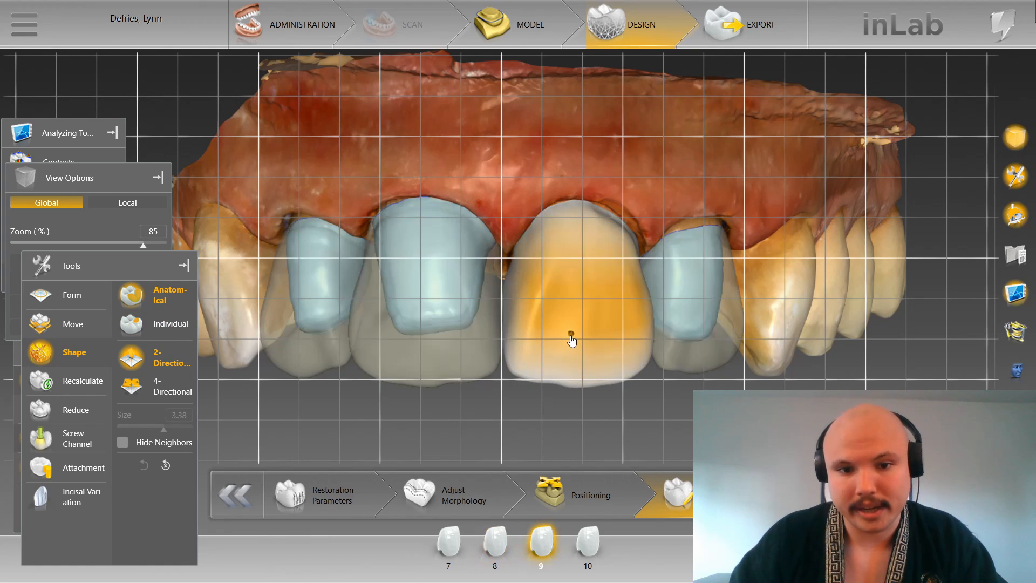
{"action": "left_click", "coordinate": [422, 326], "text": "ctrl"}
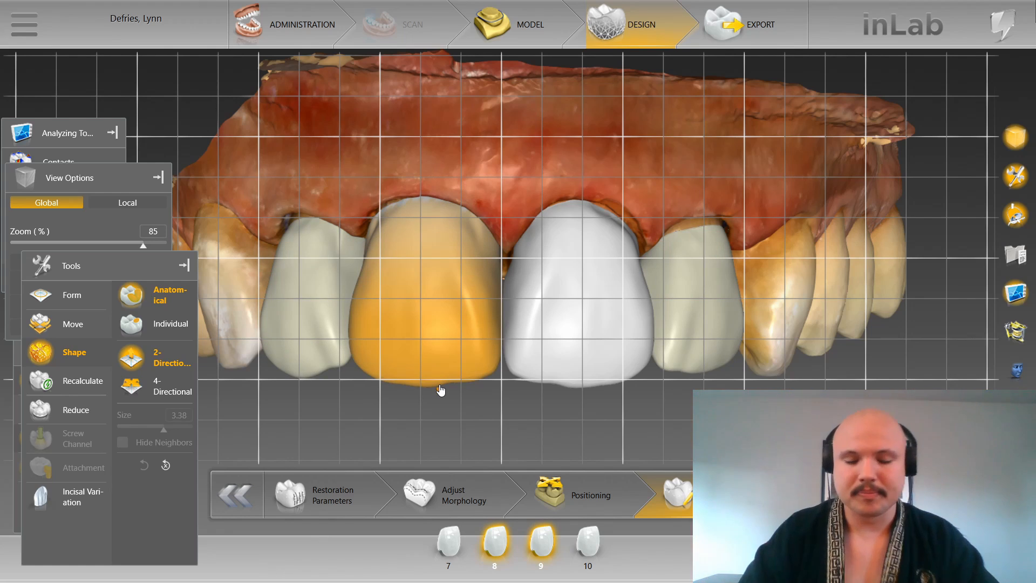
{"action": "left_click_drag", "start_coordinate": [440, 390], "coordinate": [441, 397]}
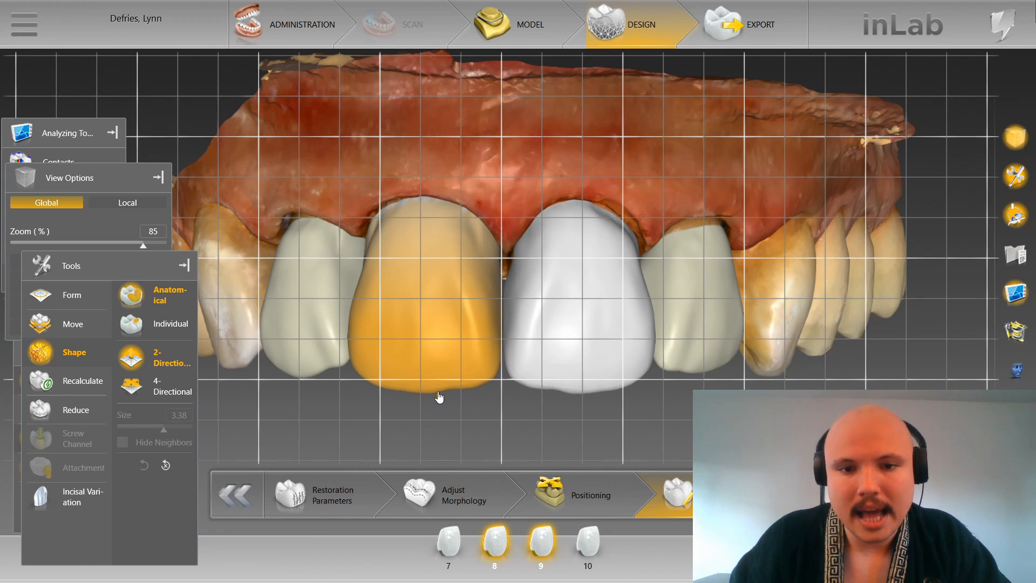
Step: Display the lower jaw at 100 together with the upper jaw to judge the crowns against the opposing teeth
{"action": "left_click", "coordinate": [73, 172]}
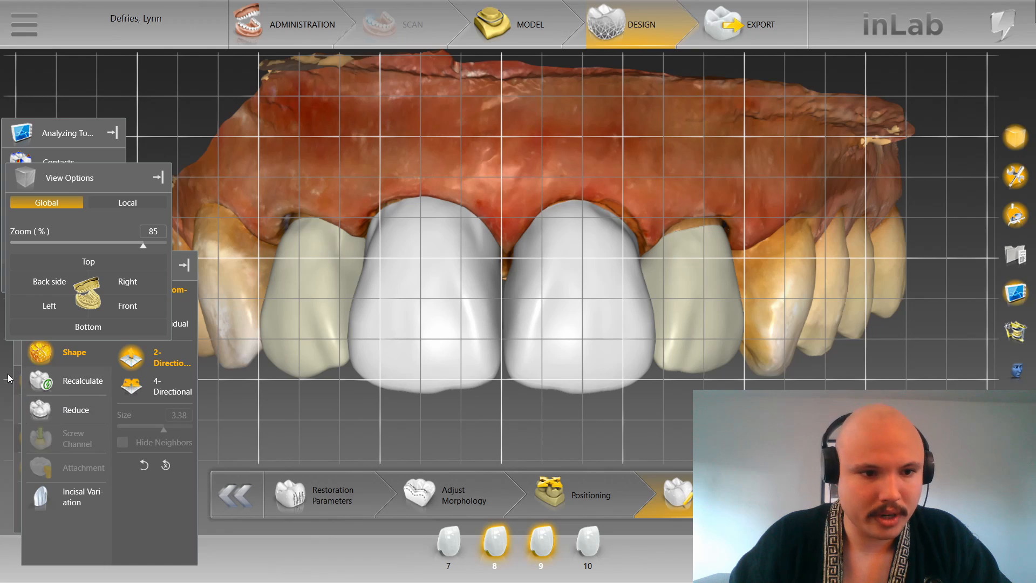
{"action": "left_click", "coordinate": [15, 356]}
{"action": "left_click", "coordinate": [31, 411]}
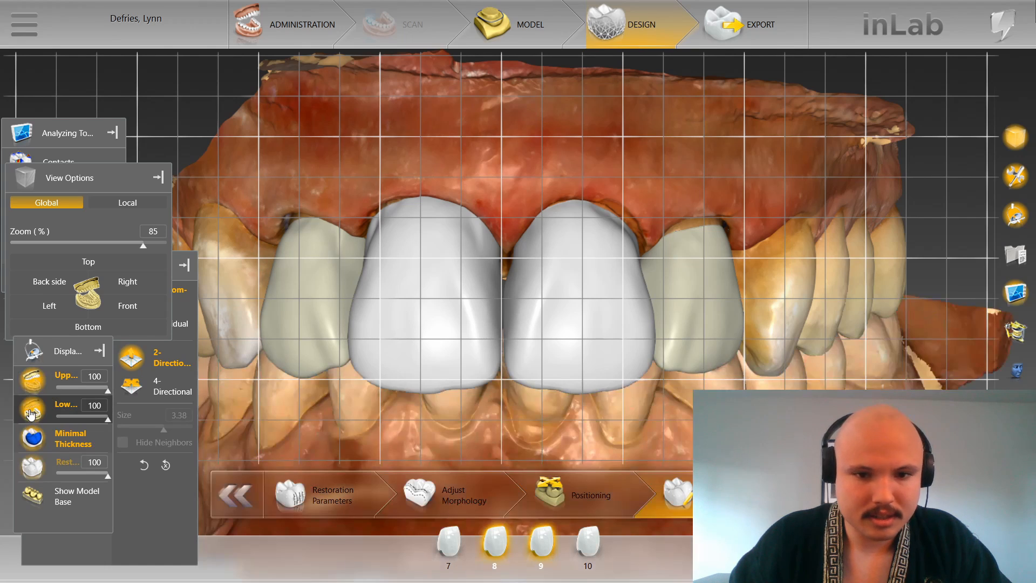
Step: Fine-tune the incisal lengths of crowns 9, 8 and 10 one at a time with the anatomical Shape tool
{"action": "left_click", "coordinate": [287, 332]}
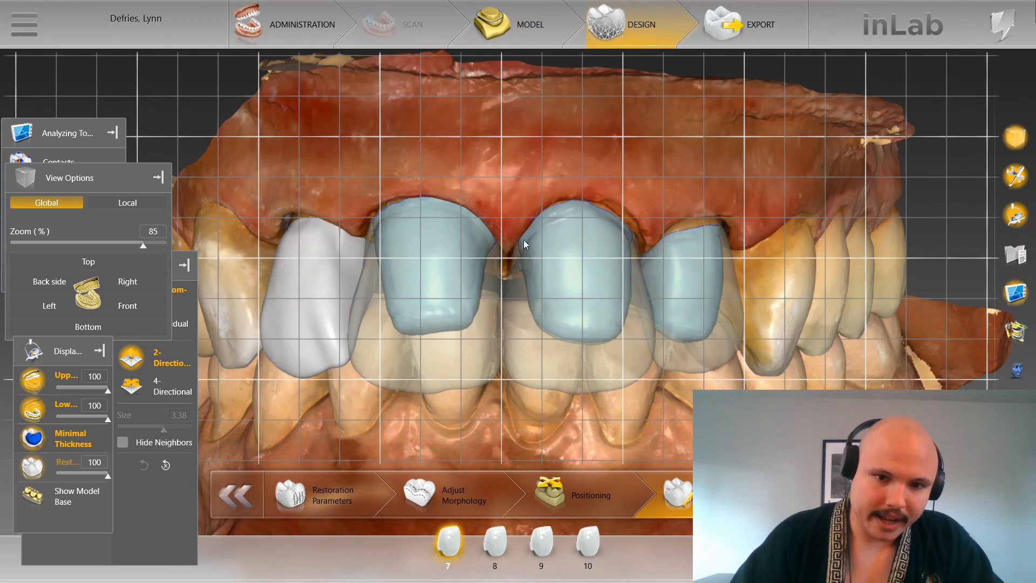
{"action": "left_click", "coordinate": [550, 257]}
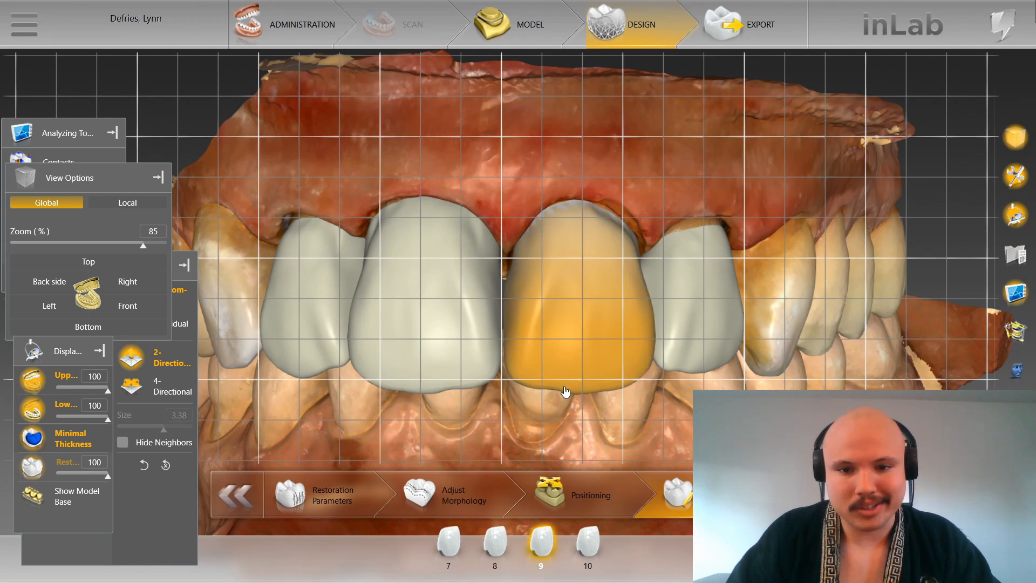
{"action": "left_click", "coordinate": [445, 388]}
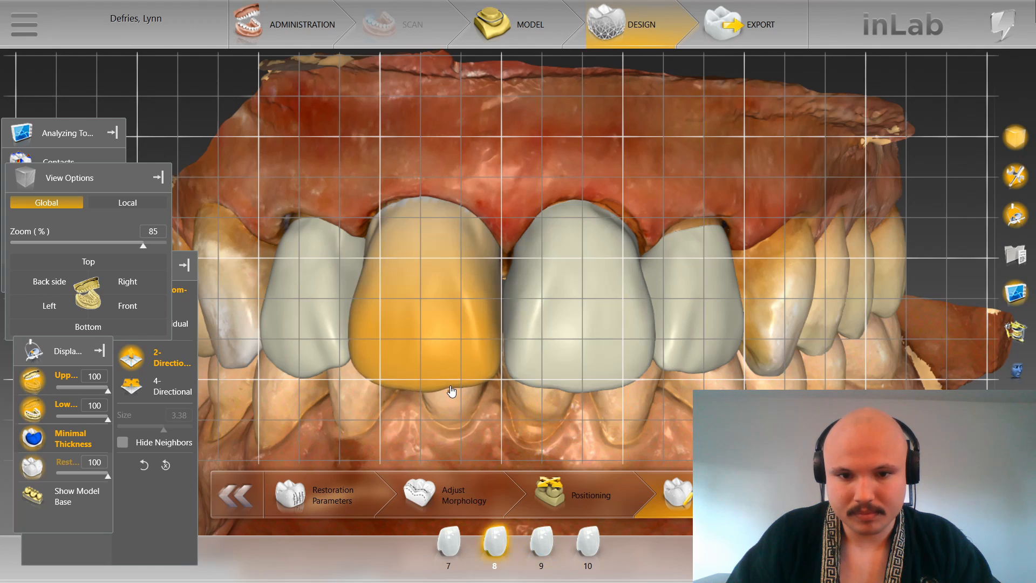
{"action": "left_click", "coordinate": [703, 357]}
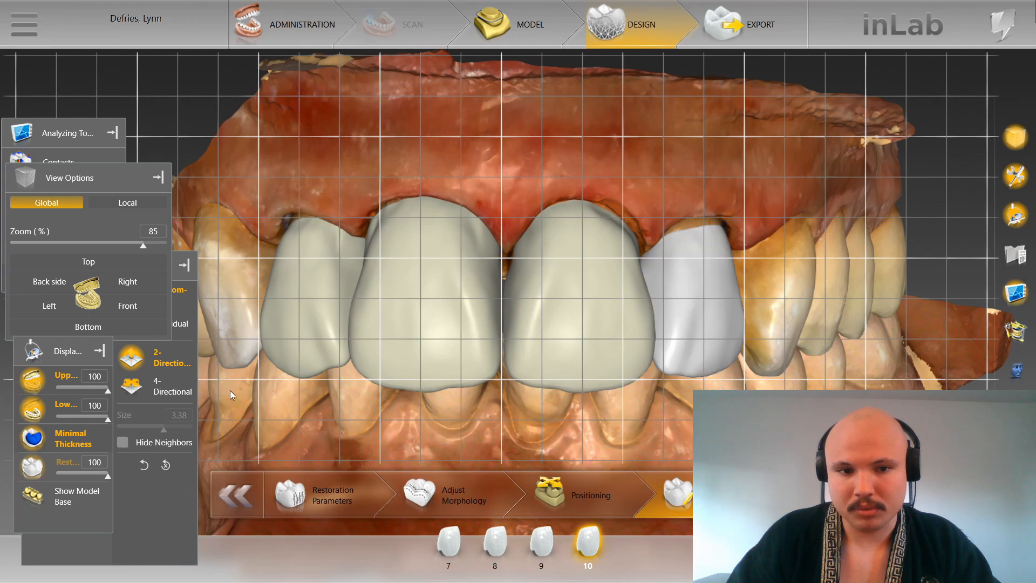
Step: Switch to the Move tool's position and rotate mode and adjust crown 10's orientation slightly between crown 9 and the canine
{"action": "left_click", "coordinate": [290, 350]}
{"action": "right_click", "coordinate": [290, 403]}
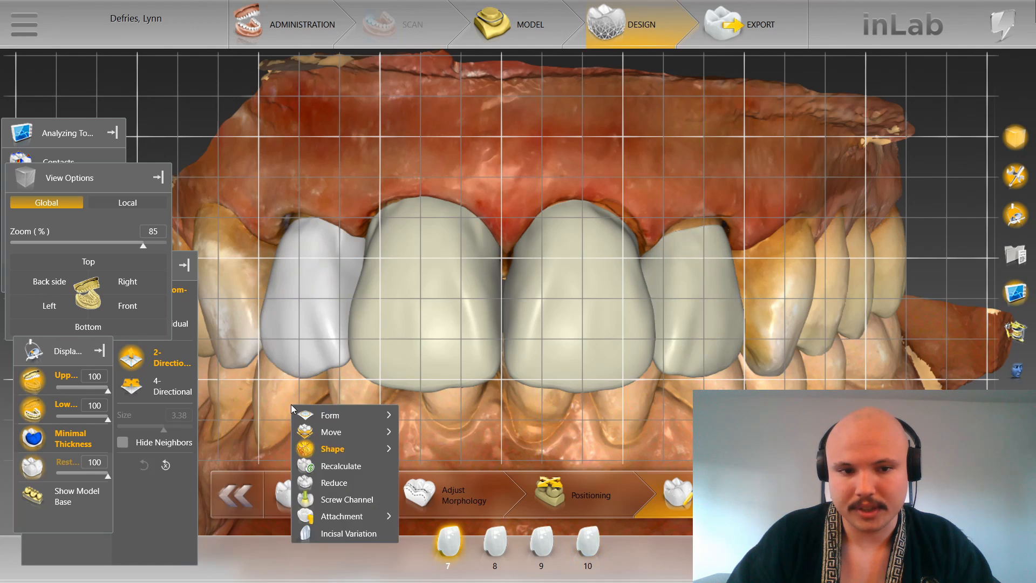
{"action": "mouse_move", "coordinate": [359, 425]}
{"action": "left_click", "coordinate": [446, 432]}
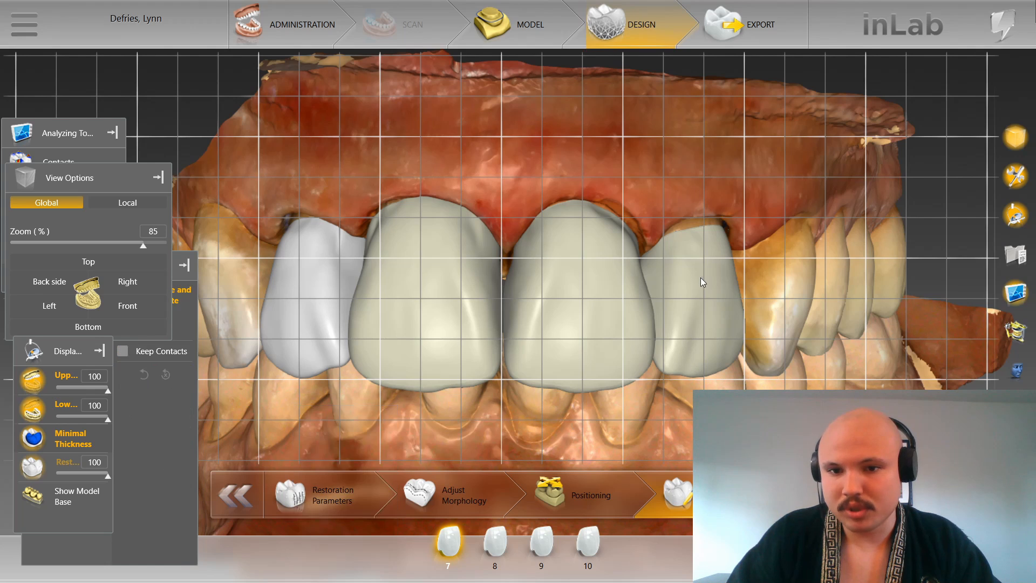
{"action": "left_click", "coordinate": [700, 278]}
{"action": "left_click_drag", "start_coordinate": [737, 271], "coordinate": [734, 272]}
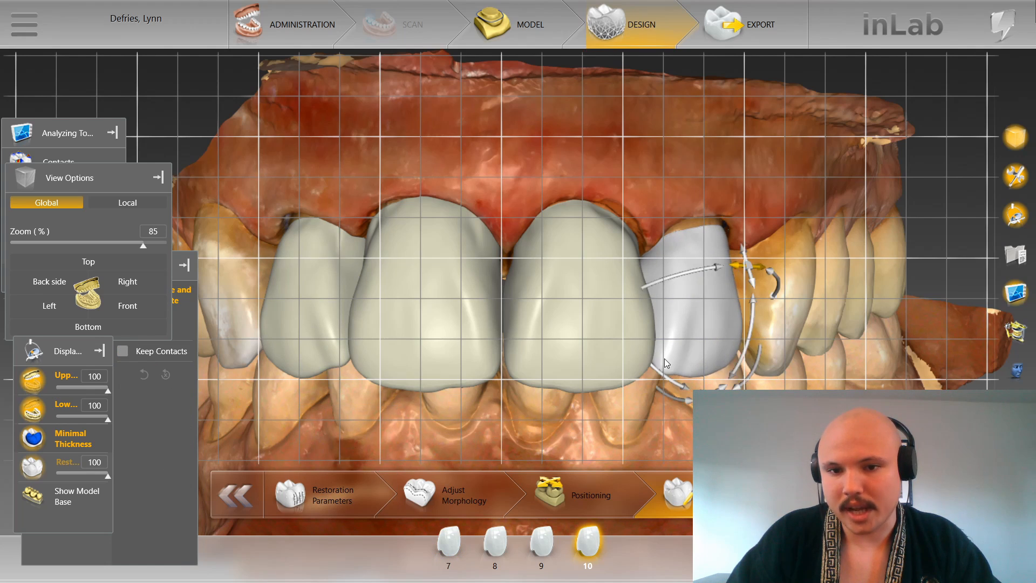
{"action": "left_click", "coordinate": [579, 339]}
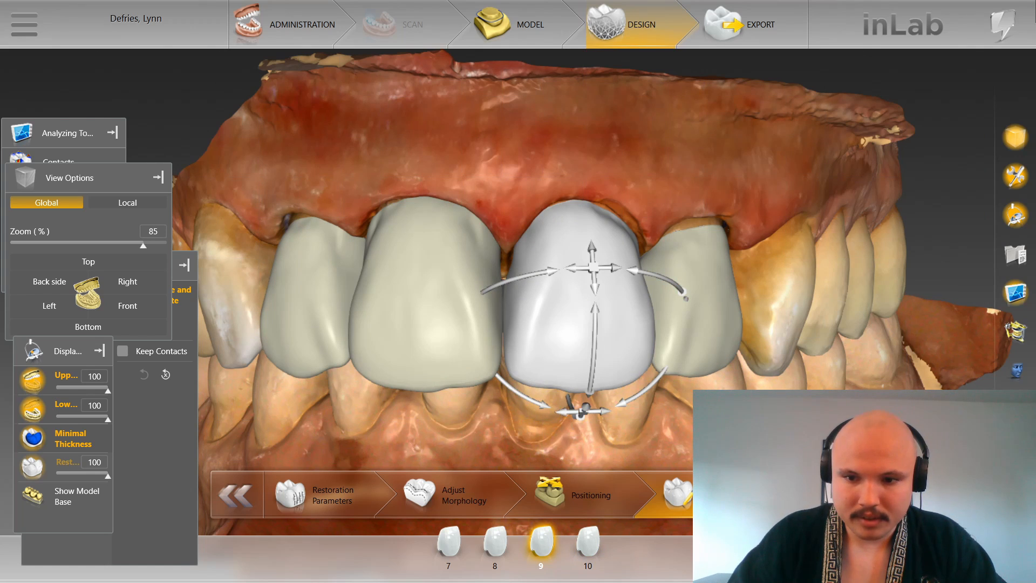
Step: Set the Shape tool to individual, 4-directional and size 2.60, and push crown 10's mesial incisal area toward the gingiva
{"action": "key", "text": "s"}
{"action": "left_click", "coordinate": [671, 346]}
{"action": "scroll", "coordinate": [687, 390], "scroll_direction": "up", "scroll_amount": 3}
{"action": "left_click", "coordinate": [688, 390]}
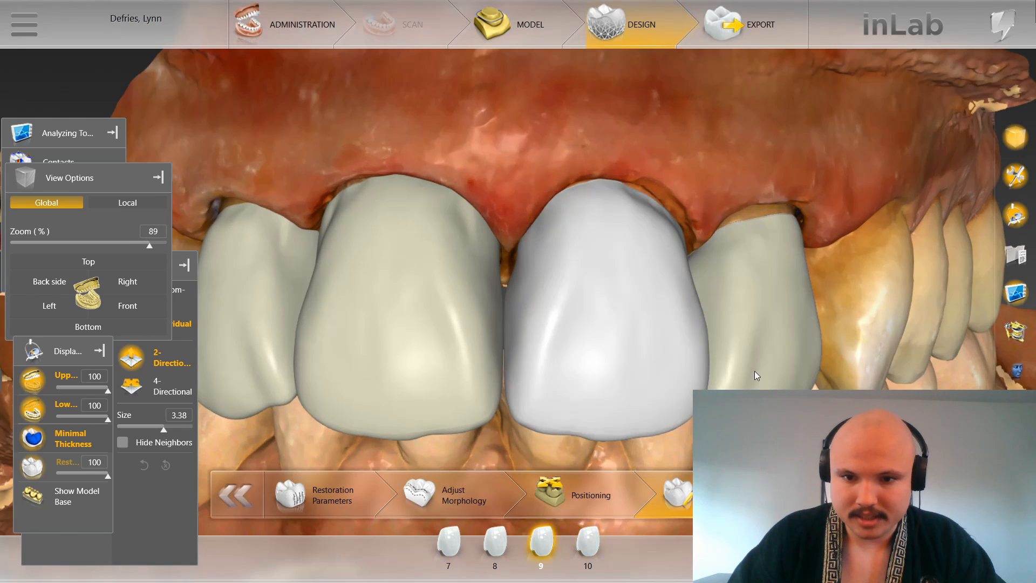
{"action": "left_click", "coordinate": [756, 376]}
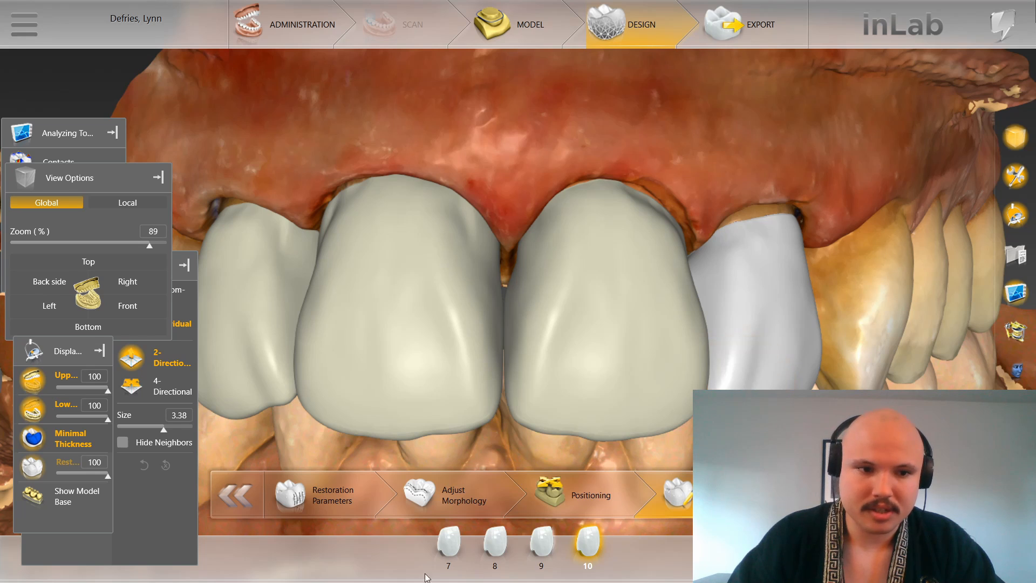
{"action": "left_click", "coordinate": [160, 396]}
{"action": "left_click", "coordinate": [669, 421]}
{"action": "left_click", "coordinate": [162, 330]}
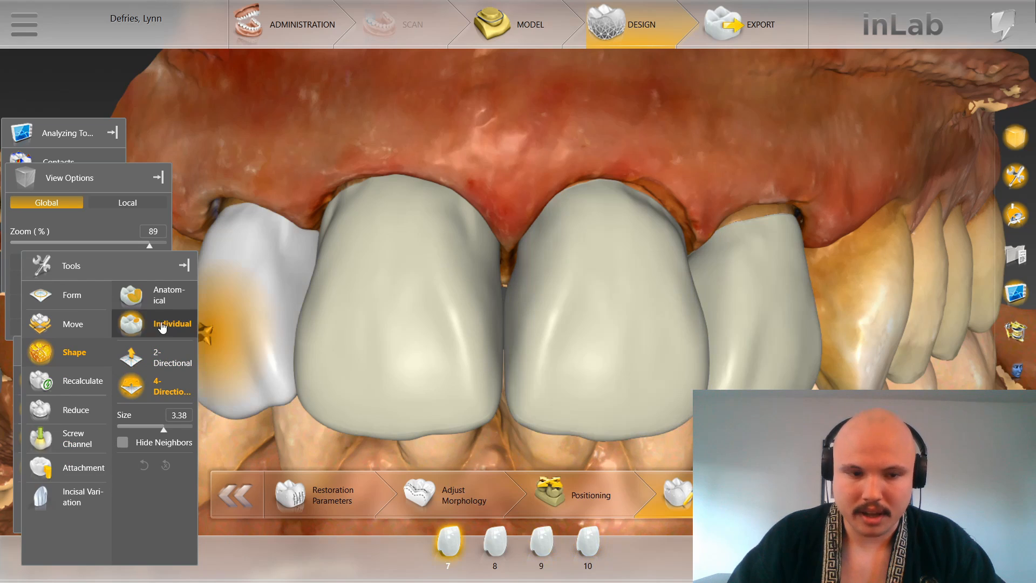
{"action": "scroll", "coordinate": [731, 393], "scroll_direction": "down", "scroll_amount": 3}
{"action": "scroll", "coordinate": [723, 387], "scroll_direction": "down", "scroll_amount": 1}
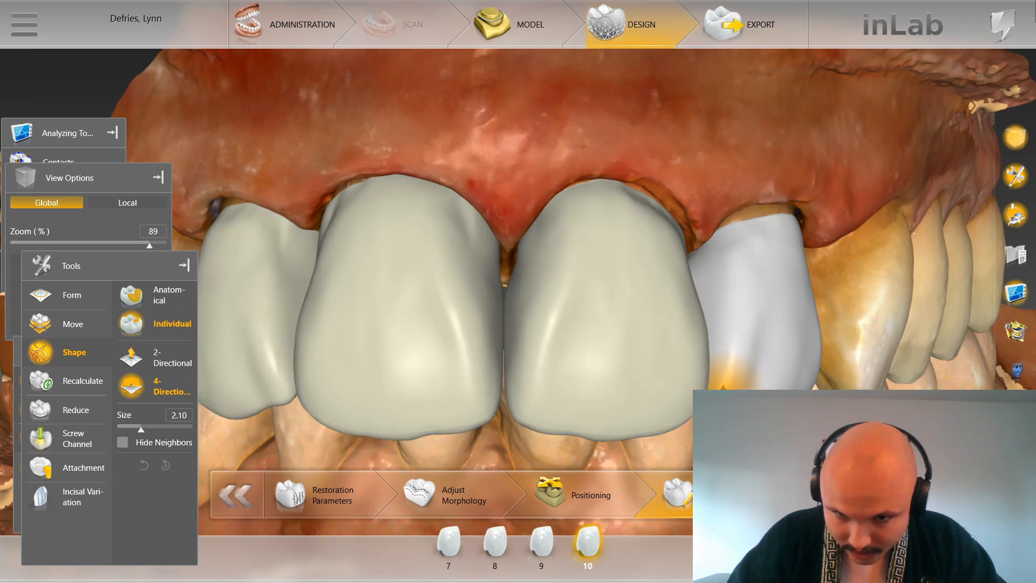
{"action": "scroll", "coordinate": [726, 396], "scroll_direction": "up", "scroll_amount": 2}
{"action": "left_click_drag", "start_coordinate": [729, 393], "coordinate": [738, 370]}
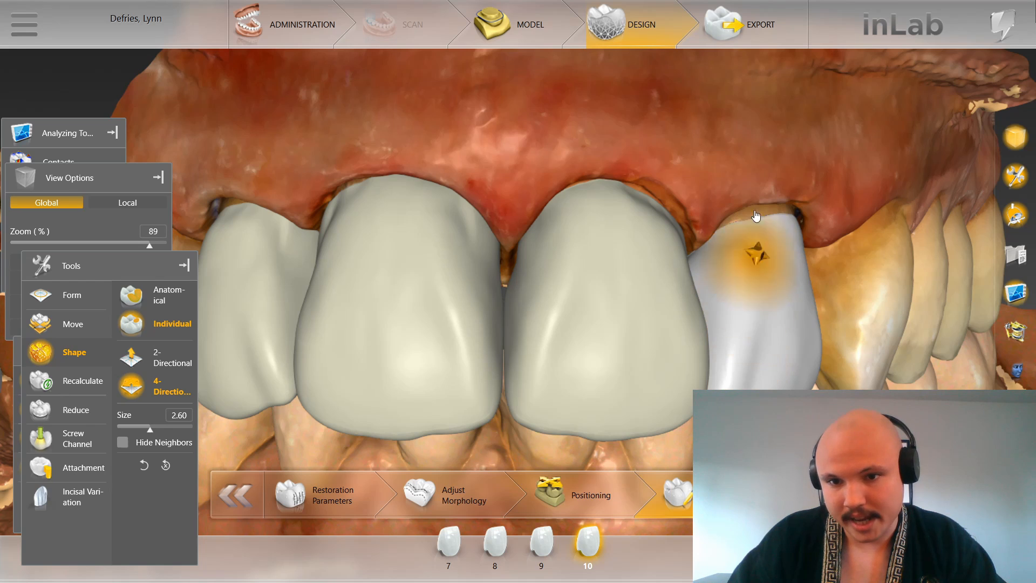
Step: Build up the mesial facial surface of crown 10 with the Form tool's Add mode at strength 11
{"action": "right_click", "coordinate": [735, 301]}
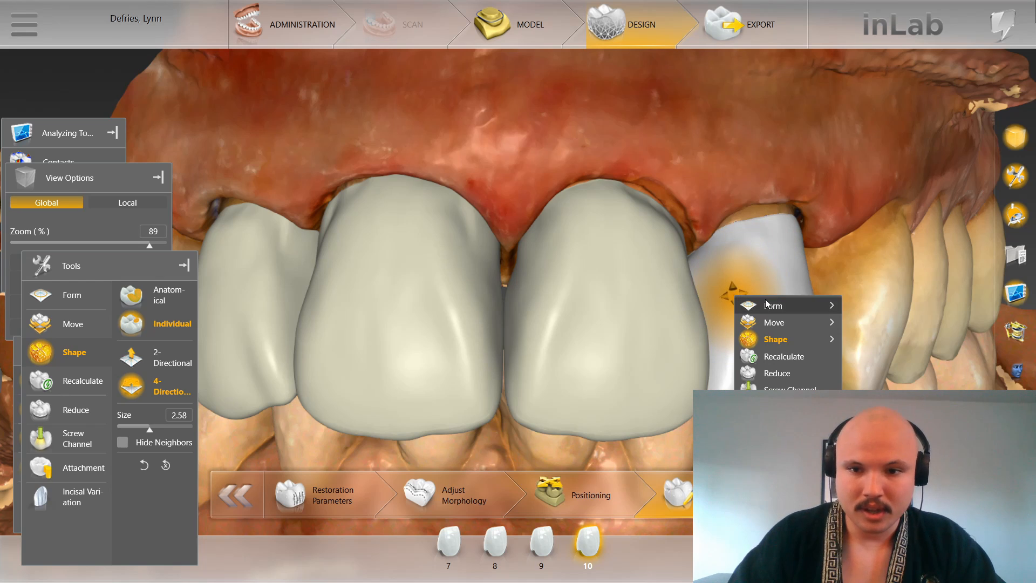
{"action": "mouse_move", "coordinate": [777, 303]}
{"action": "left_click", "coordinate": [881, 313]}
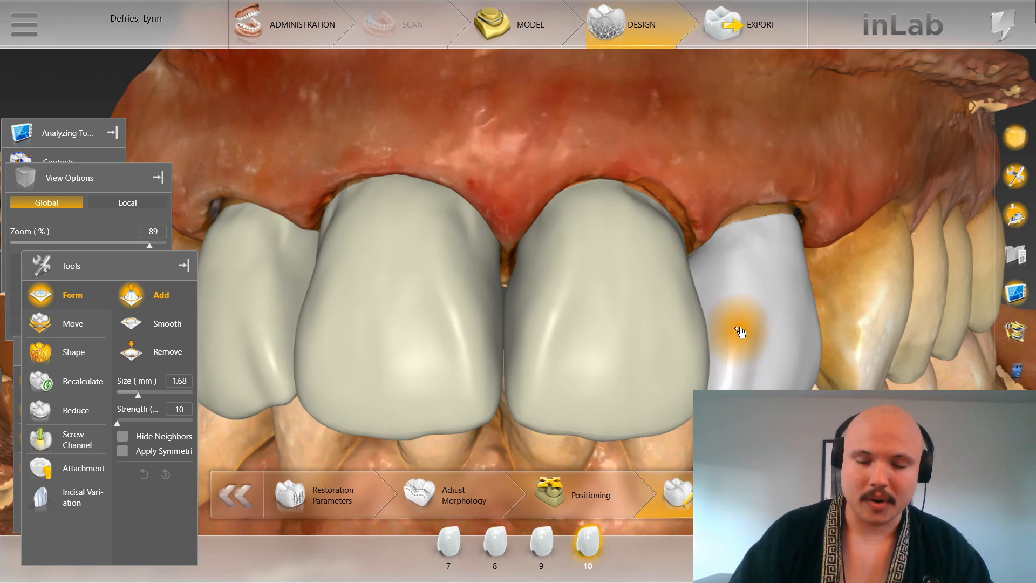
{"action": "scroll", "coordinate": [742, 306], "scroll_direction": "down", "scroll_amount": 3}
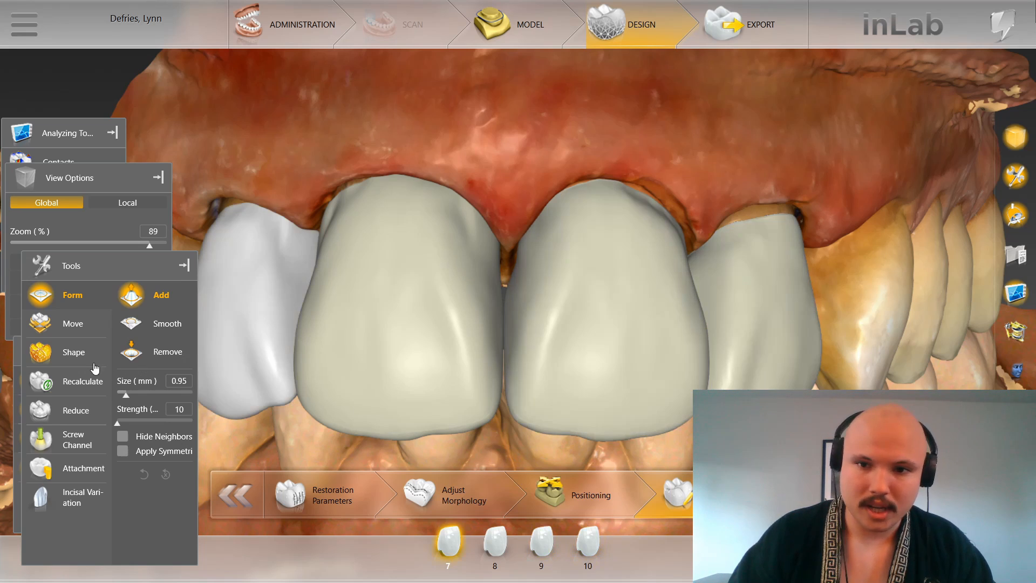
{"action": "left_click_drag", "start_coordinate": [119, 420], "coordinate": [120, 421]}
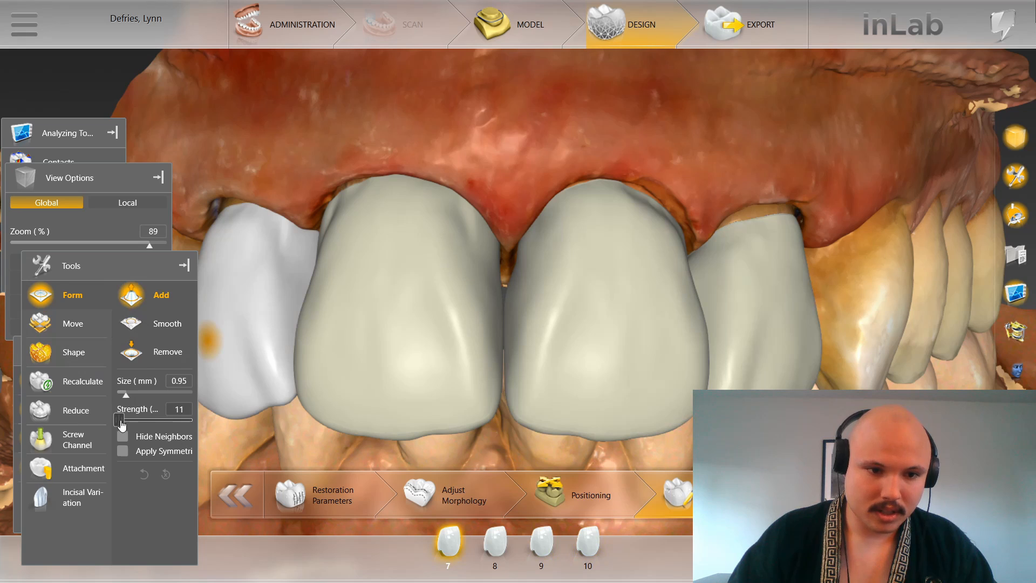
{"action": "scroll", "coordinate": [739, 348], "scroll_direction": "up", "scroll_amount": 2}
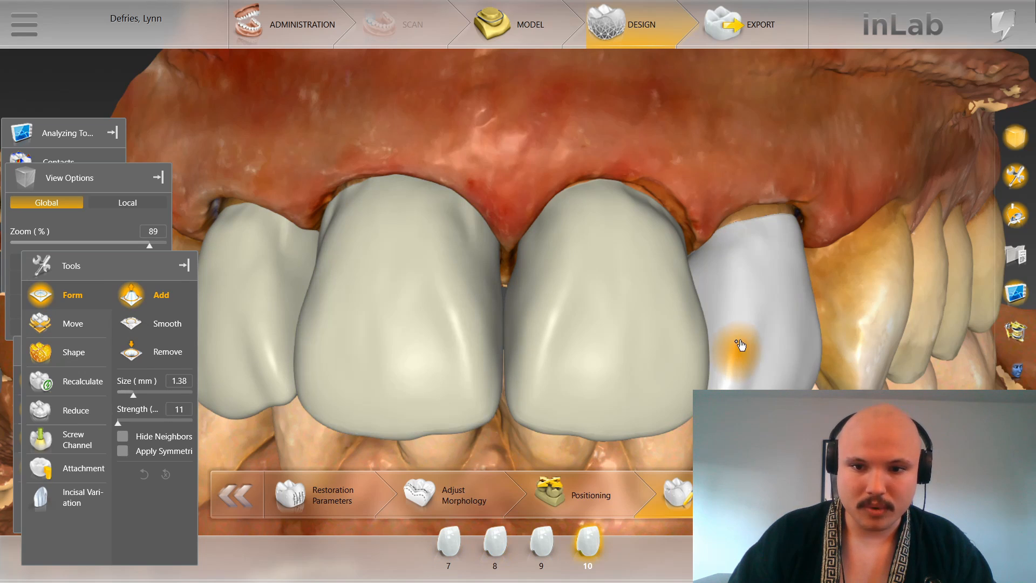
{"action": "right_click", "coordinate": [738, 353]}
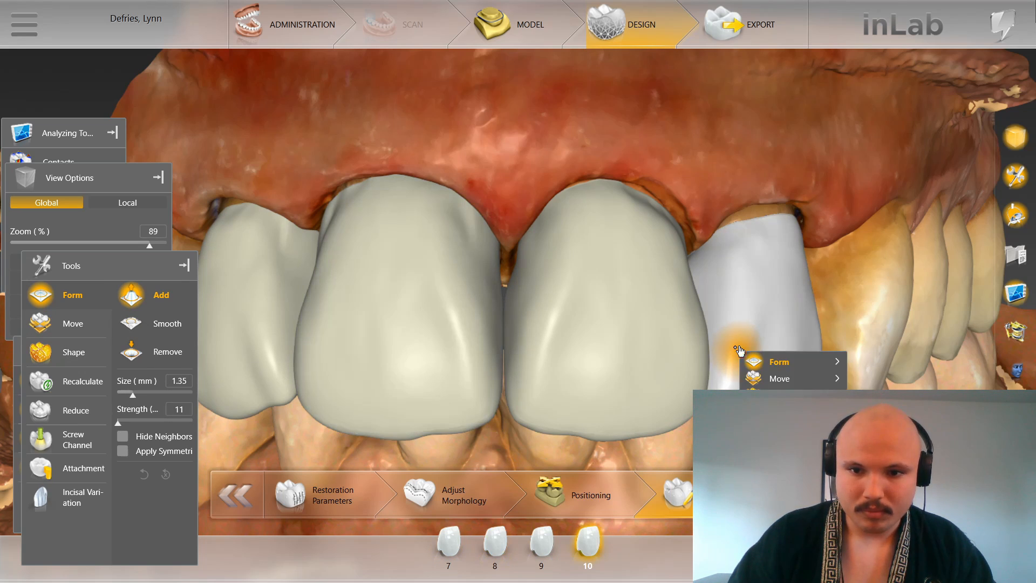
{"action": "left_click", "coordinate": [738, 353]}
{"action": "left_click_drag", "start_coordinate": [740, 335], "coordinate": [737, 240]}
{"action": "mouse_move", "coordinate": [750, 319]}
{"action": "left_mouse_down"}
{"action": "mouse_move", "coordinate": [752, 237]}
{"action": "mouse_move", "coordinate": [739, 286]}
{"action": "mouse_move", "coordinate": [730, 238]}
{"action": "mouse_move", "coordinate": [744, 232]}
{"action": "mouse_move", "coordinate": [749, 312]}
{"action": "mouse_move", "coordinate": [760, 240]}
{"action": "mouse_move", "coordinate": [783, 232]}
{"action": "mouse_move", "coordinate": [791, 361]}
{"action": "left_mouse_up"}
{"action": "middle_click_drag", "start_coordinate": [790, 361], "coordinate": [795, 402]}
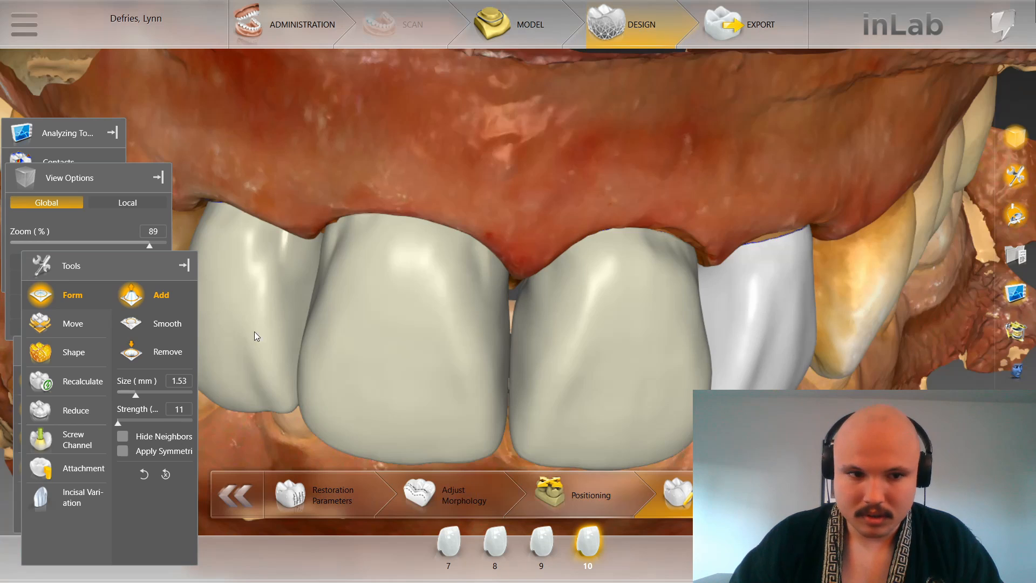
Step: Return to the global front view and add another vertical facial stroke on crown 10 at size 1.53
{"action": "left_click", "coordinate": [495, 541]}
{"action": "left_click", "coordinate": [146, 182]}
{"action": "left_click", "coordinate": [138, 315]}
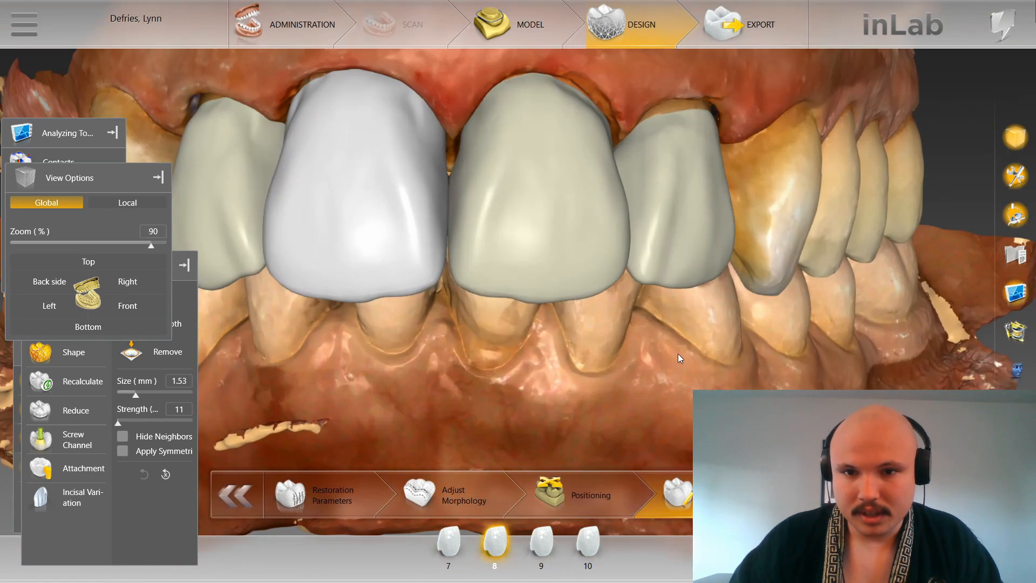
{"action": "left_click", "coordinate": [700, 192]}
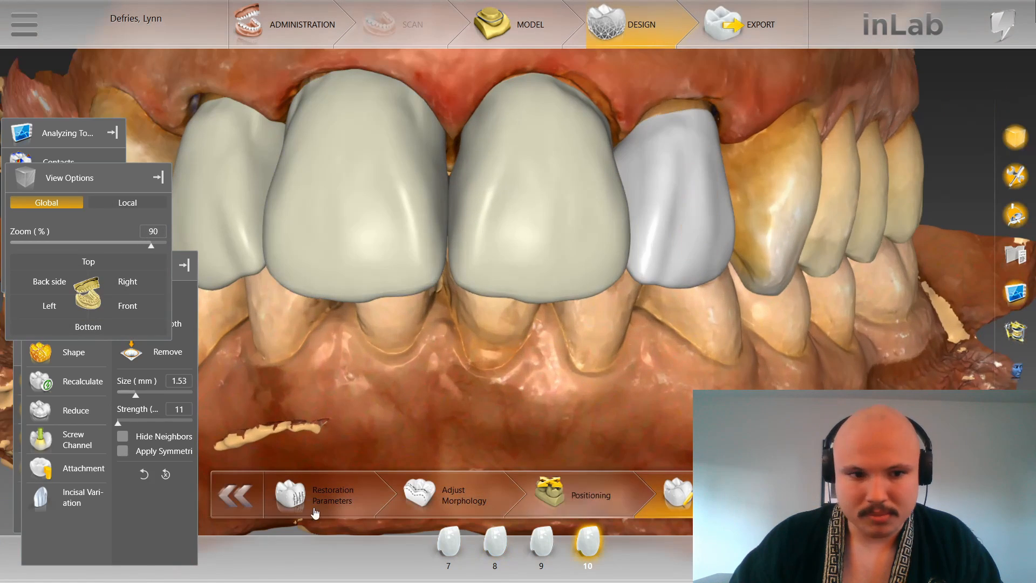
{"action": "left_click", "coordinate": [154, 476]}
{"action": "middle_click_drag", "start_coordinate": [753, 321], "coordinate": [753, 329]}
{"action": "left_click_drag", "start_coordinate": [681, 235], "coordinate": [703, 114]}
{"action": "middle_click_drag", "start_coordinate": [693, 361], "coordinate": [692, 340]}
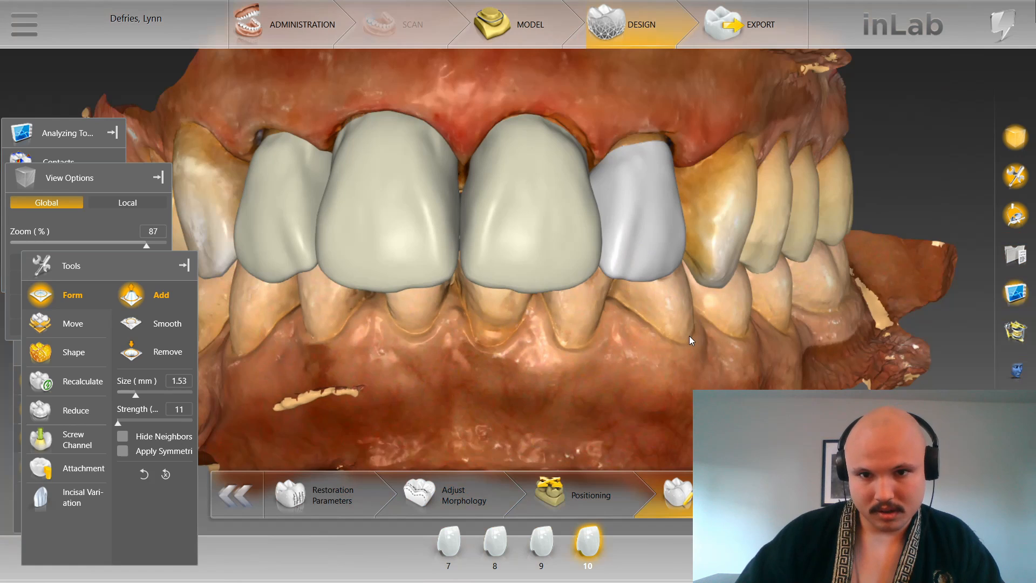
Step: Smooth the facial surface of crown 10 from its mesial cervical area downward at size 2.03
{"action": "scroll", "coordinate": [497, 447], "scroll_direction": "up", "scroll_amount": 1}
{"action": "left_click", "coordinate": [161, 334]}
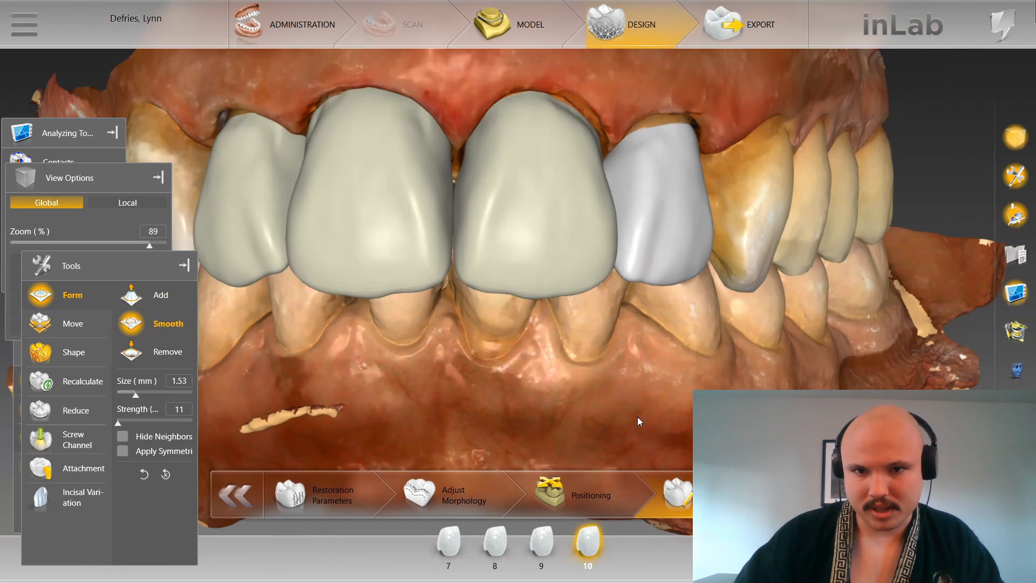
{"action": "middle_click_drag", "start_coordinate": [638, 421], "coordinate": [645, 409]}
{"action": "right_click_drag", "start_coordinate": [646, 409], "coordinate": [636, 494]}
{"action": "scroll", "coordinate": [661, 199], "scroll_direction": "up", "scroll_amount": 2}
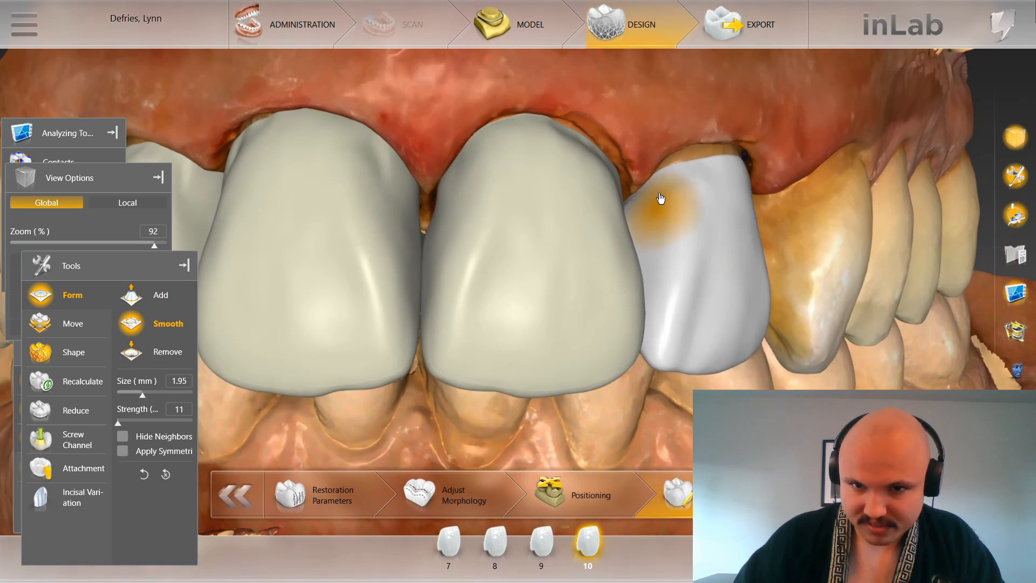
{"action": "scroll", "coordinate": [661, 198], "scroll_direction": "up", "scroll_amount": 1}
{"action": "mouse_move", "coordinate": [661, 204]}
{"action": "left_mouse_down"}
{"action": "mouse_move", "coordinate": [666, 214]}
{"action": "mouse_move", "coordinate": [700, 197]}
{"action": "mouse_move", "coordinate": [705, 178]}
{"action": "mouse_move", "coordinate": [681, 171]}
{"action": "mouse_move", "coordinate": [687, 223]}
{"action": "mouse_move", "coordinate": [711, 276]}
{"action": "mouse_move", "coordinate": [672, 213]}
{"action": "mouse_move", "coordinate": [673, 169]}
{"action": "mouse_move", "coordinate": [728, 212]}
{"action": "mouse_move", "coordinate": [745, 252]}
{"action": "mouse_move", "coordinate": [745, 338]}
{"action": "mouse_move", "coordinate": [727, 272]}
{"action": "mouse_move", "coordinate": [727, 288]}
{"action": "left_mouse_up"}
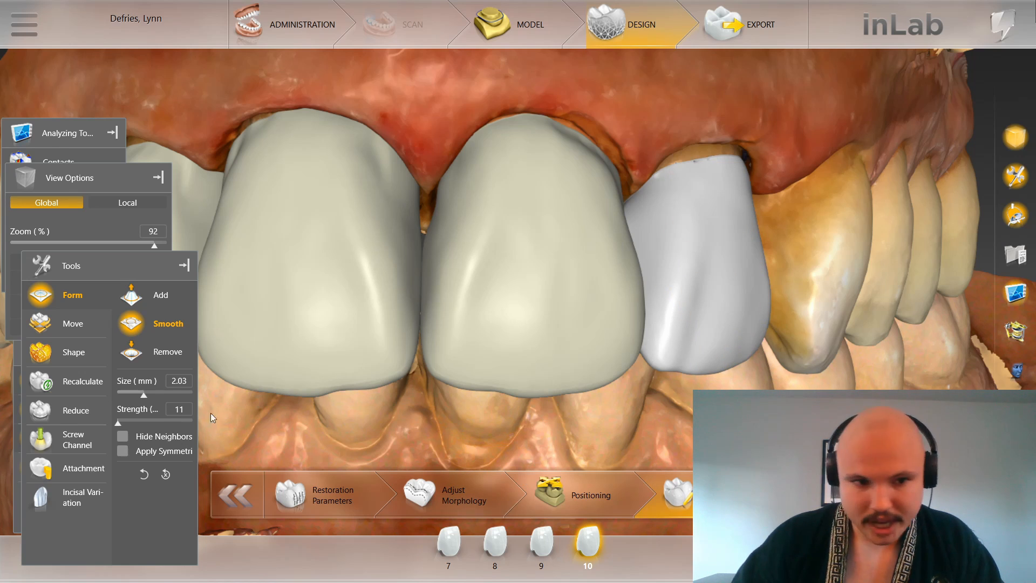
Step: Adjust crown 10's distal contour beside the canine with the individual, 2-directional Shape tool, enlarging its size to 4.38
{"action": "left_click", "coordinate": [74, 352]}
{"action": "left_click", "coordinate": [162, 364]}
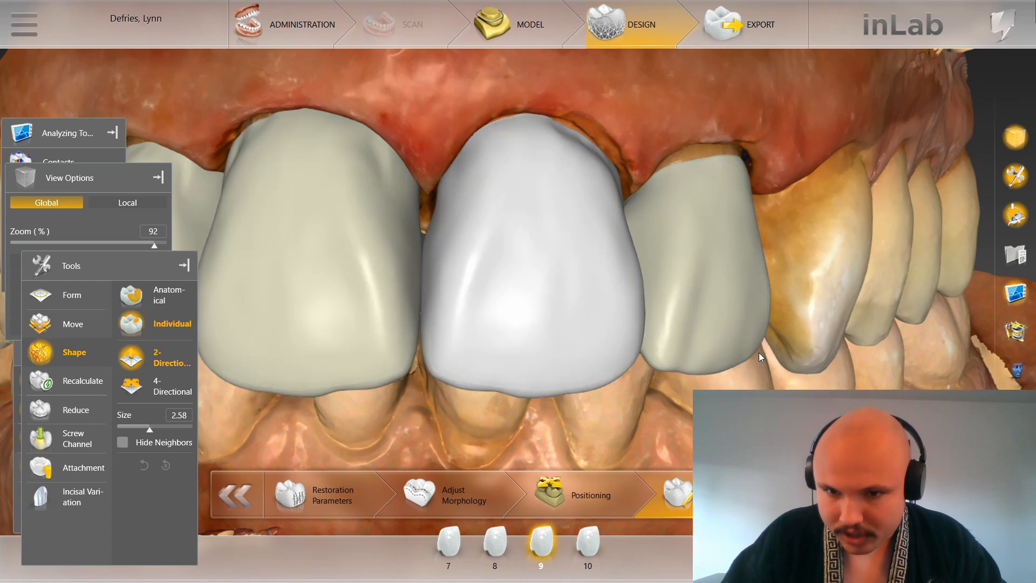
{"action": "scroll", "coordinate": [752, 372], "scroll_direction": "down", "scroll_amount": 3}
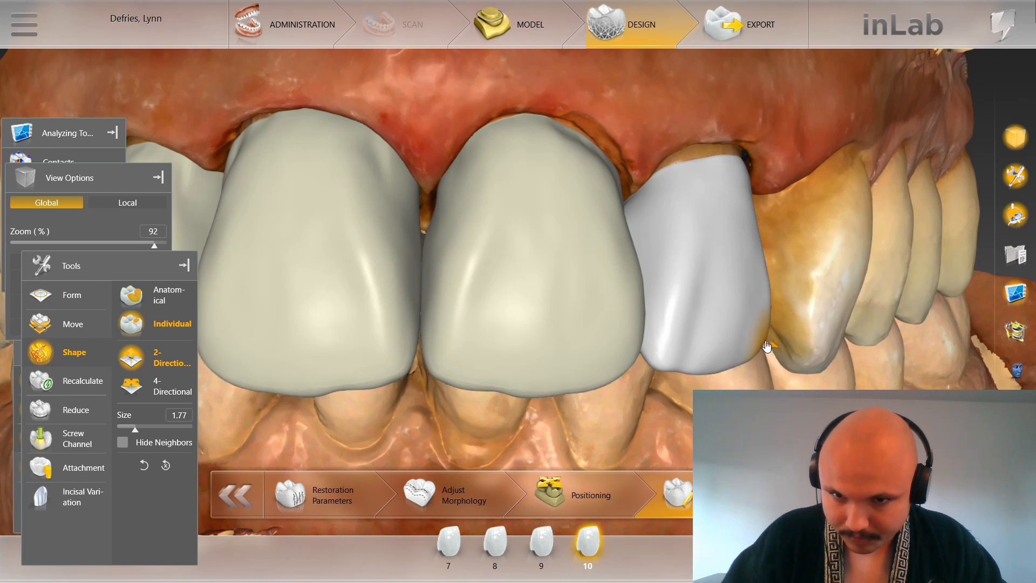
{"action": "scroll", "coordinate": [759, 235], "scroll_direction": "up", "scroll_amount": 8}
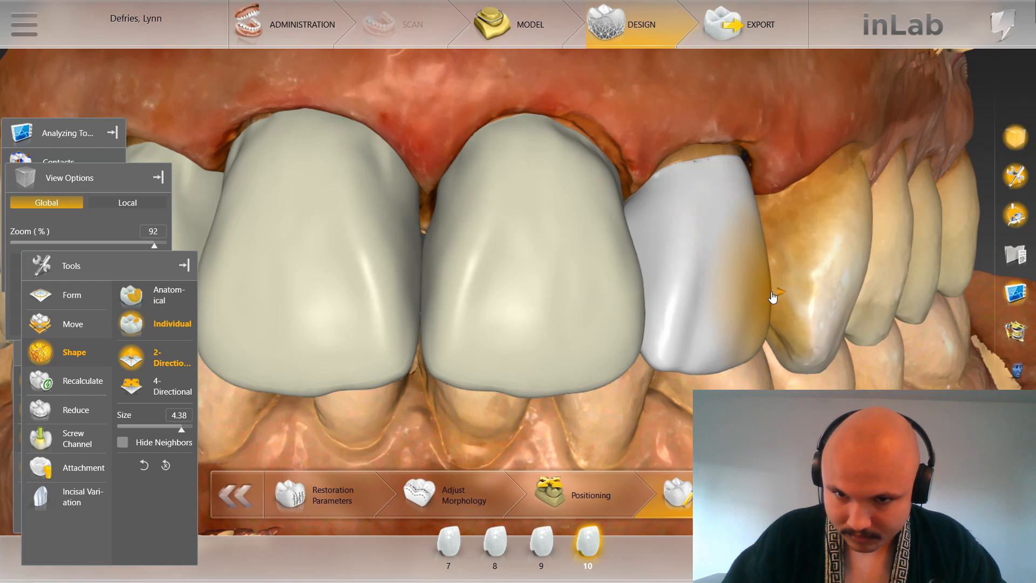
{"action": "scroll", "coordinate": [774, 300], "scroll_direction": "down", "scroll_amount": 3}
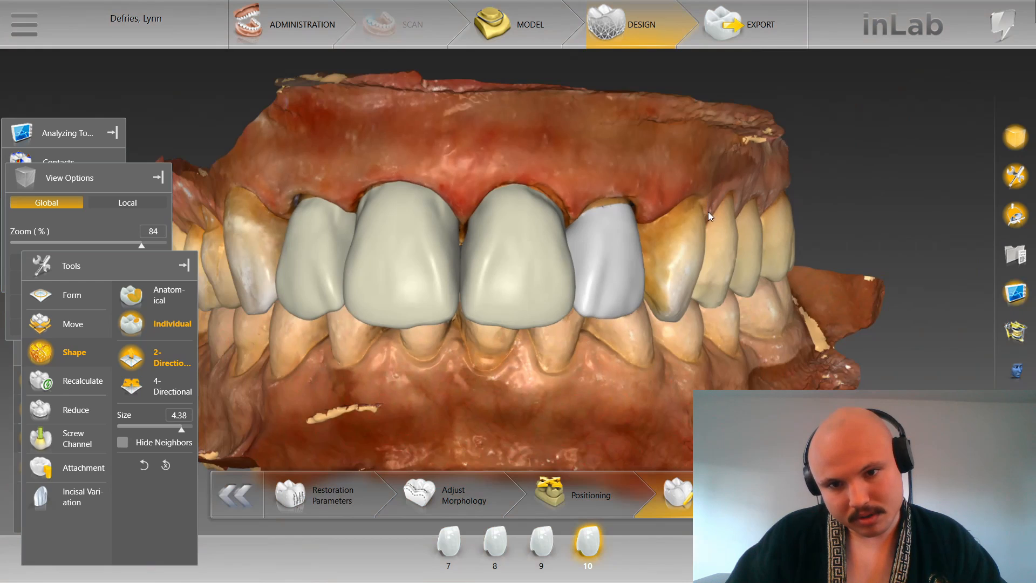
Step: Hide the lower jaw and turn the upper jaw to show crown 10 from its palatal side
{"action": "left_click", "coordinate": [22, 179]}
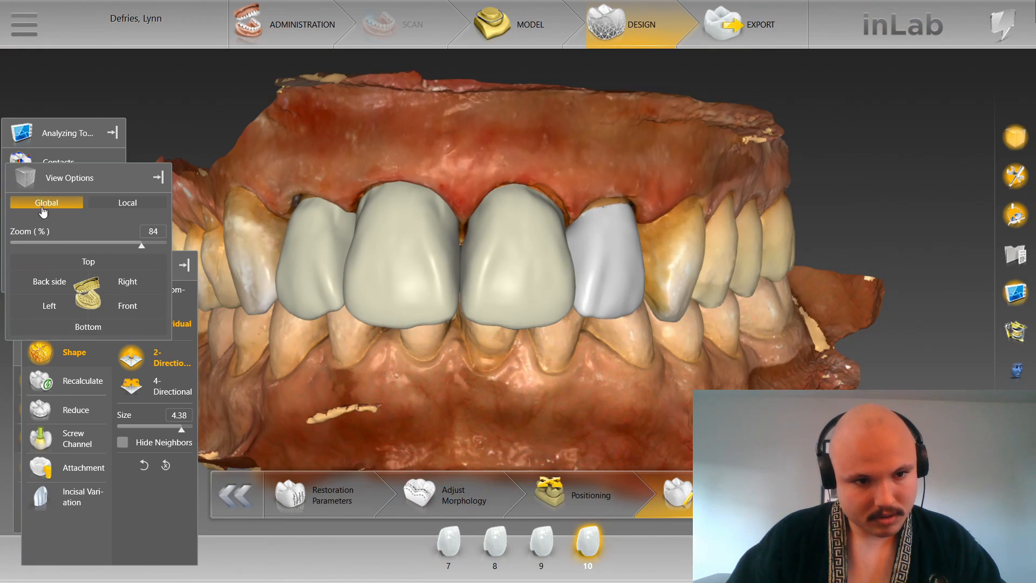
{"action": "left_click", "coordinate": [24, 353]}
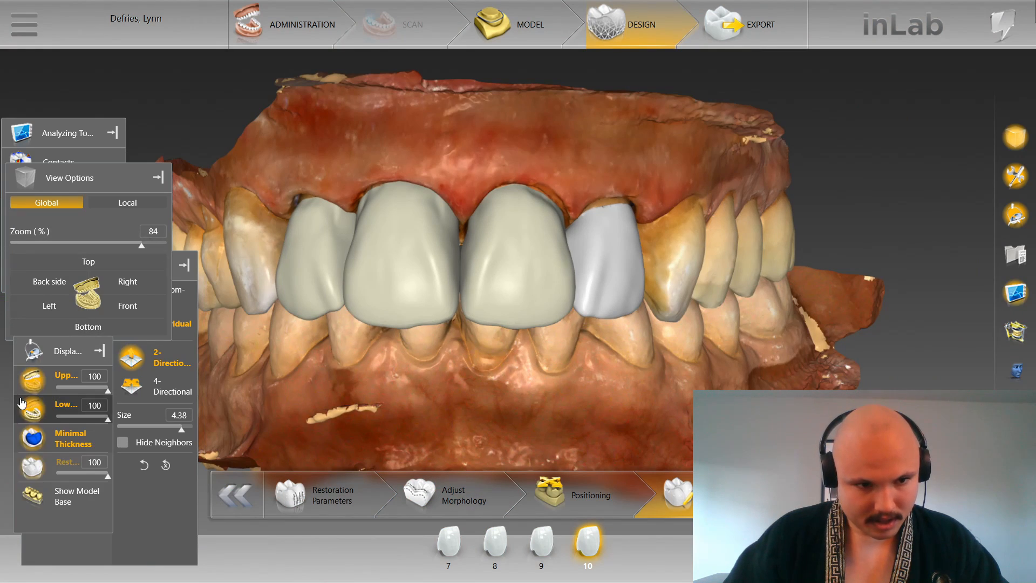
{"action": "left_click", "coordinate": [32, 410]}
{"action": "scroll", "coordinate": [603, 377], "scroll_direction": "up", "scroll_amount": 2}
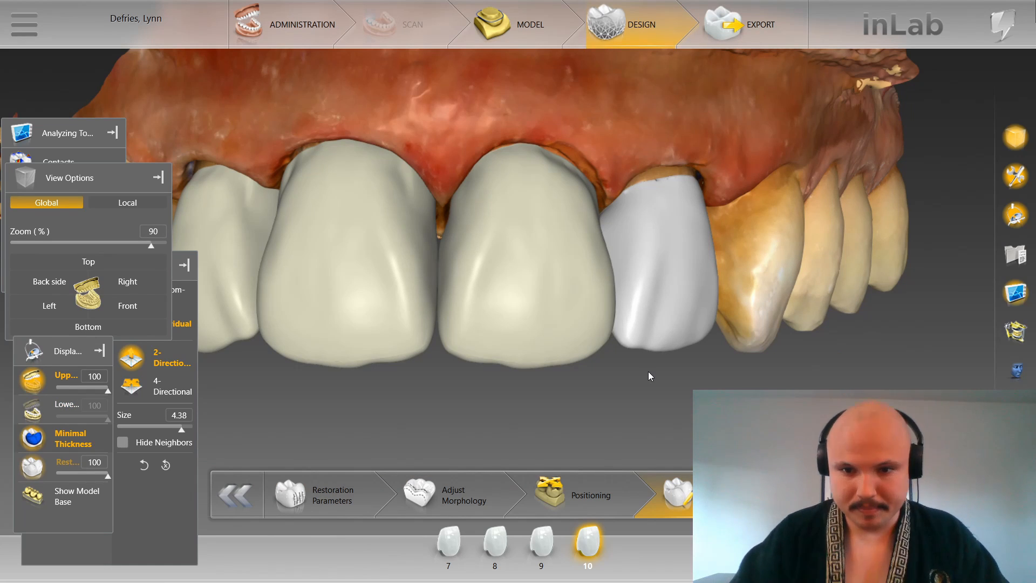
{"action": "left_click_drag", "start_coordinate": [640, 371], "coordinate": [730, 332]}
{"action": "scroll", "coordinate": [777, 203], "scroll_direction": "up", "scroll_amount": 2}
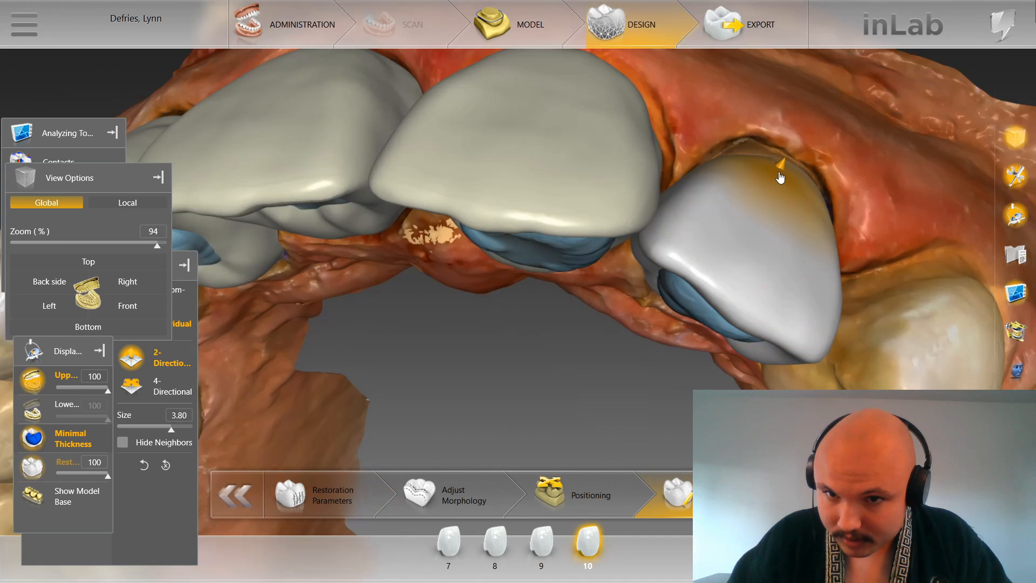
{"action": "left_click_drag", "start_coordinate": [826, 156], "coordinate": [800, 104]}
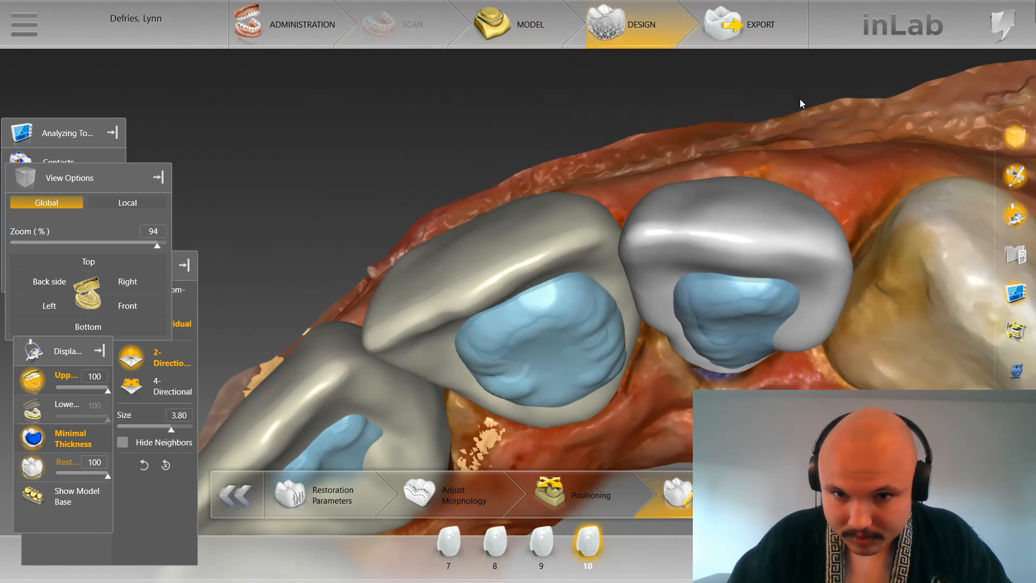
Step: Build out crown 10's palatal surface over the blue minimal-thickness area with the 2-directional Shape tool, varying its size as needed
{"action": "left_click", "coordinate": [670, 285]}
{"action": "mouse_move", "coordinate": [656, 390]}
{"action": "left_mouse_down"}
{"action": "mouse_move", "coordinate": [666, 361]}
{"action": "mouse_move", "coordinate": [684, 400]}
{"action": "mouse_move", "coordinate": [650, 344]}
{"action": "mouse_move", "coordinate": [669, 313]}
{"action": "mouse_move", "coordinate": [663, 322]}
{"action": "left_mouse_up"}
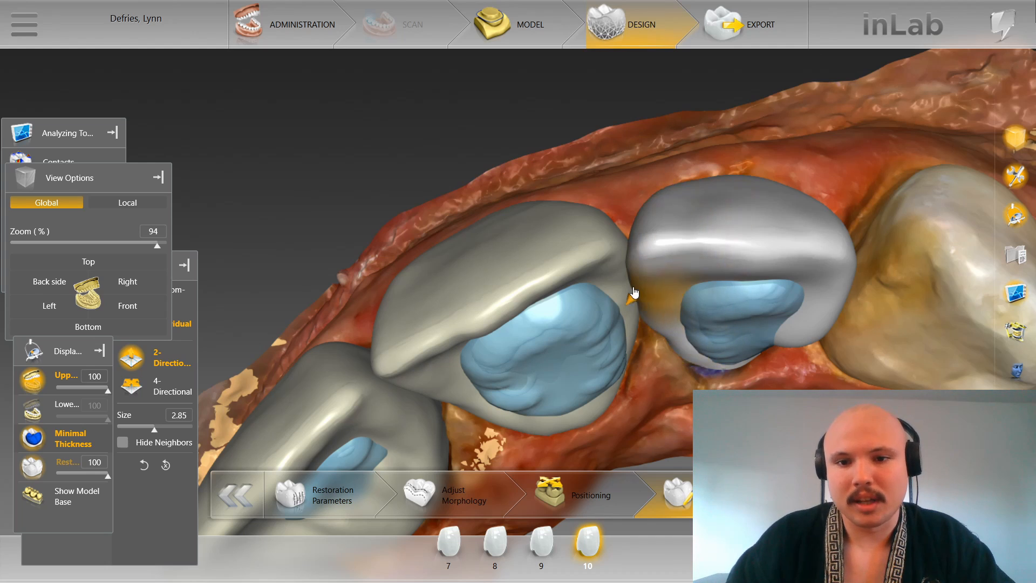
{"action": "left_click_drag", "start_coordinate": [752, 280], "coordinate": [750, 282]}
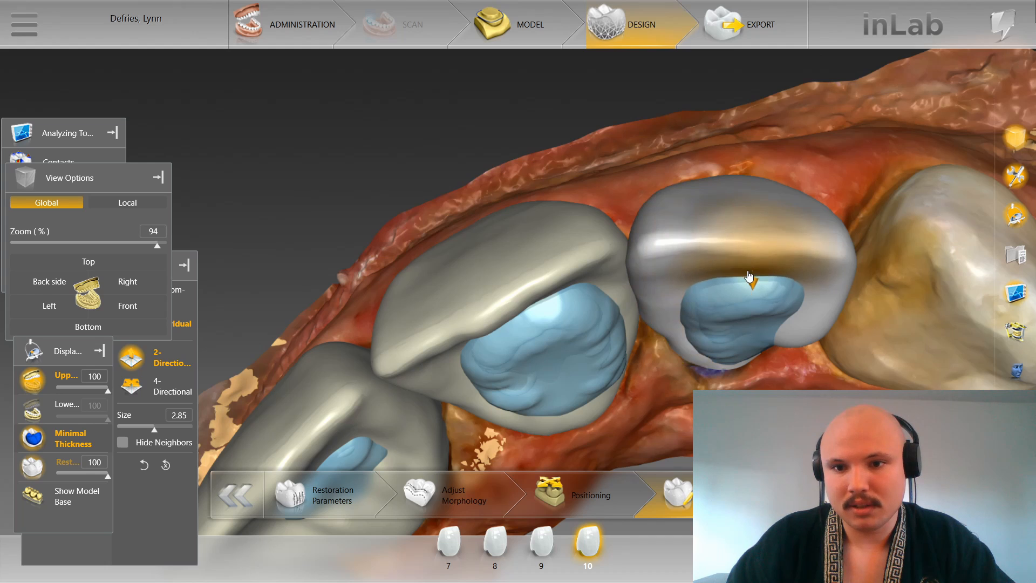
{"action": "scroll", "coordinate": [782, 287], "scroll_direction": "down", "scroll_amount": 1}
{"action": "scroll", "coordinate": [753, 296], "scroll_direction": "up", "scroll_amount": 5}
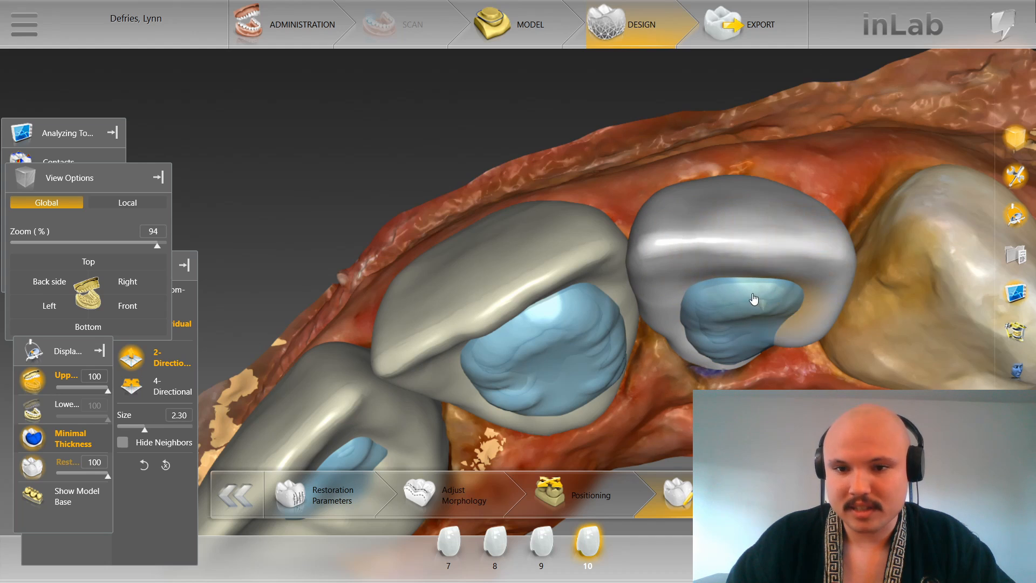
{"action": "mouse_move", "coordinate": [731, 326]}
{"action": "left_mouse_down"}
{"action": "mouse_move", "coordinate": [750, 302]}
{"action": "mouse_move", "coordinate": [745, 312]}
{"action": "mouse_move", "coordinate": [771, 319]}
{"action": "left_mouse_up"}
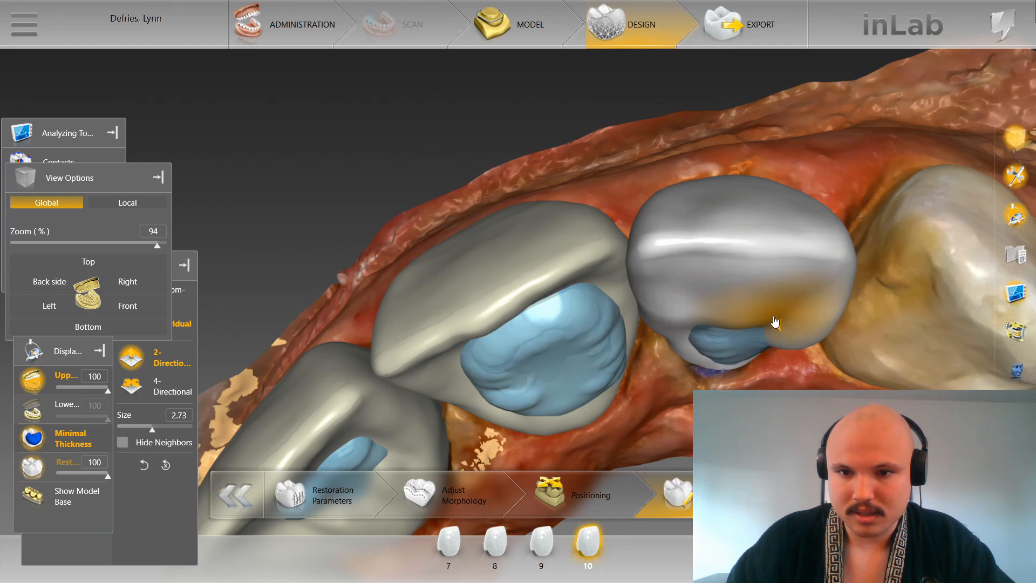
{"action": "mouse_move", "coordinate": [779, 354]}
{"action": "left_mouse_down"}
{"action": "mouse_move", "coordinate": [774, 369]}
{"action": "mouse_move", "coordinate": [719, 369]}
{"action": "mouse_move", "coordinate": [732, 354]}
{"action": "mouse_move", "coordinate": [785, 378]}
{"action": "mouse_move", "coordinate": [825, 365]}
{"action": "mouse_move", "coordinate": [833, 393]}
{"action": "mouse_move", "coordinate": [809, 426]}
{"action": "left_mouse_up"}
{"action": "scroll", "coordinate": [792, 377], "scroll_direction": "down", "scroll_amount": 3}
{"action": "left_click_drag", "start_coordinate": [696, 405], "coordinate": [678, 380]}
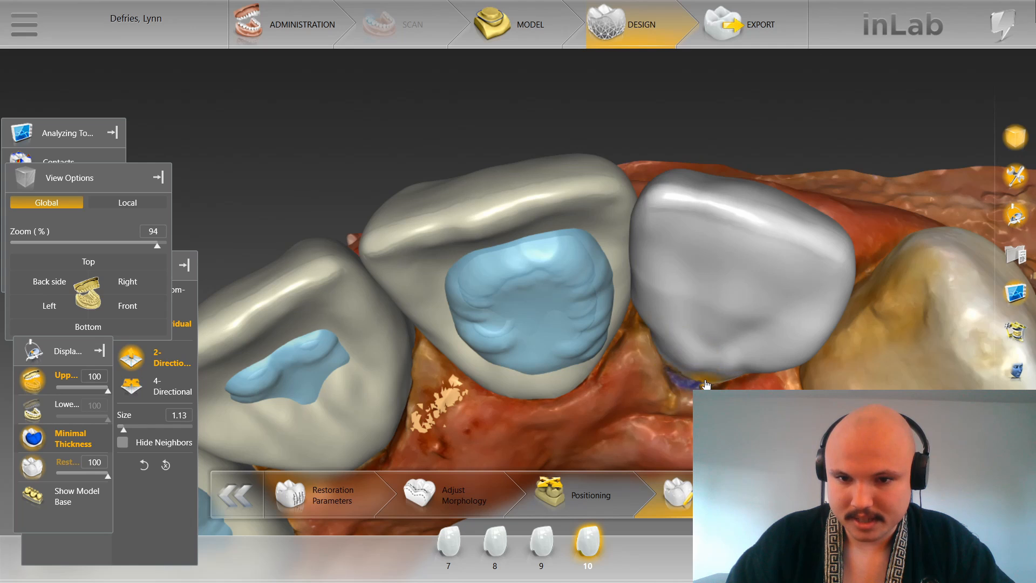
Step: Refine the palatal margin contour of crown 10 near the gingiva with the 2-directional Shape tool
{"action": "right_click_drag", "start_coordinate": [688, 387], "coordinate": [654, 301]}
{"action": "scroll", "coordinate": [655, 301], "scroll_direction": "up", "scroll_amount": 4}
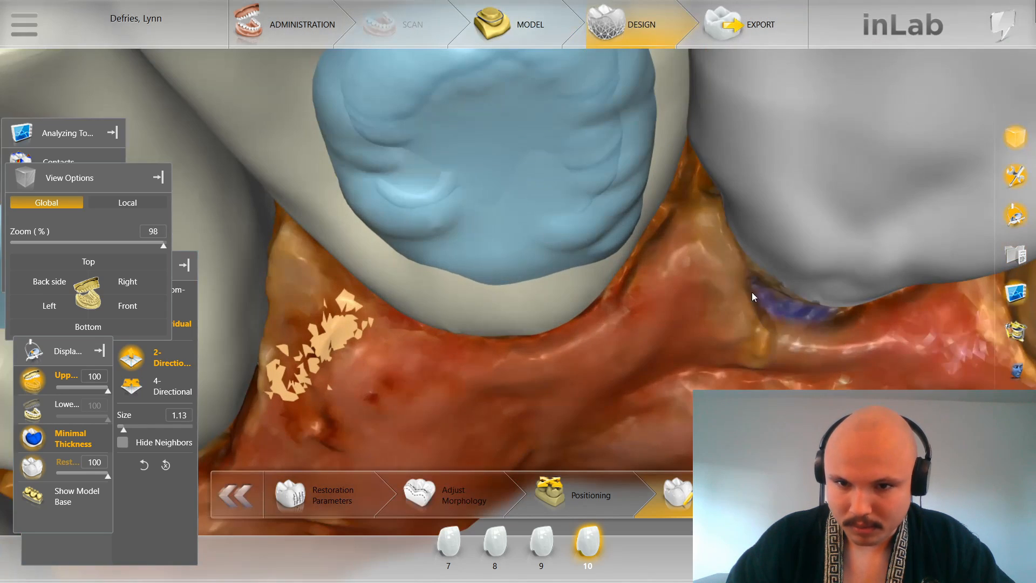
{"action": "right_click_drag", "start_coordinate": [917, 284], "coordinate": [715, 257]}
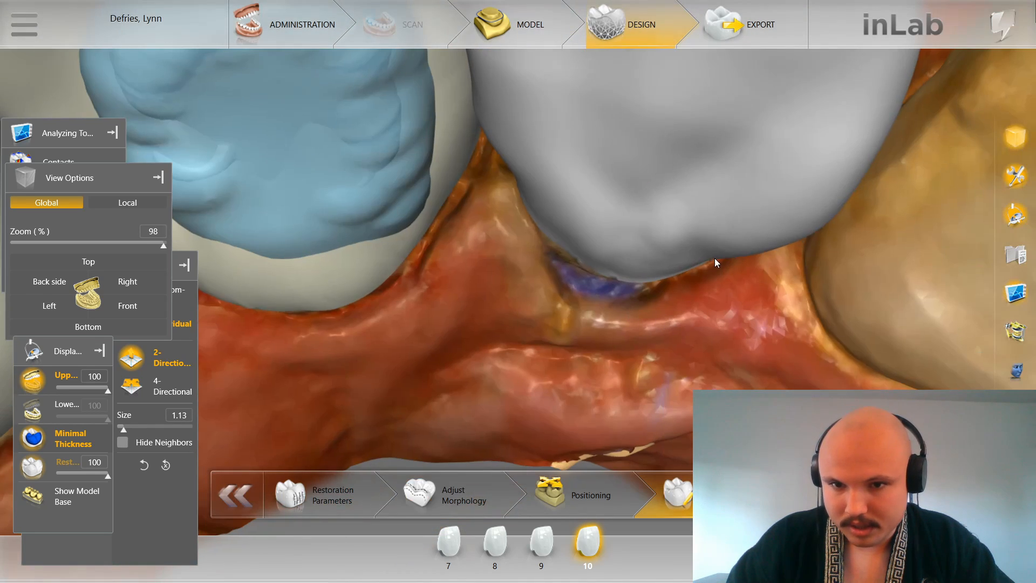
{"action": "mouse_move", "coordinate": [701, 245]}
{"action": "left_mouse_down"}
{"action": "mouse_move", "coordinate": [705, 280]}
{"action": "mouse_move", "coordinate": [720, 266]}
{"action": "left_mouse_up"}
{"action": "scroll", "coordinate": [704, 280], "scroll_direction": "down", "scroll_amount": 3}
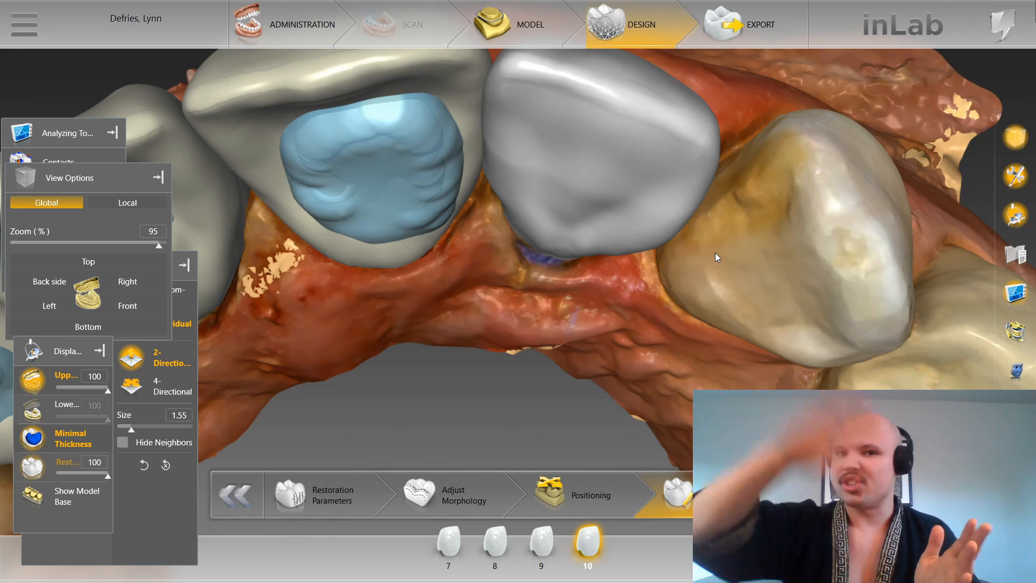
Step: Adjust crown 10's distal facial surface next to the canine with the 2-directional Shape tool at size 2.98
{"action": "scroll", "coordinate": [725, 149], "scroll_direction": "down", "scroll_amount": 4}
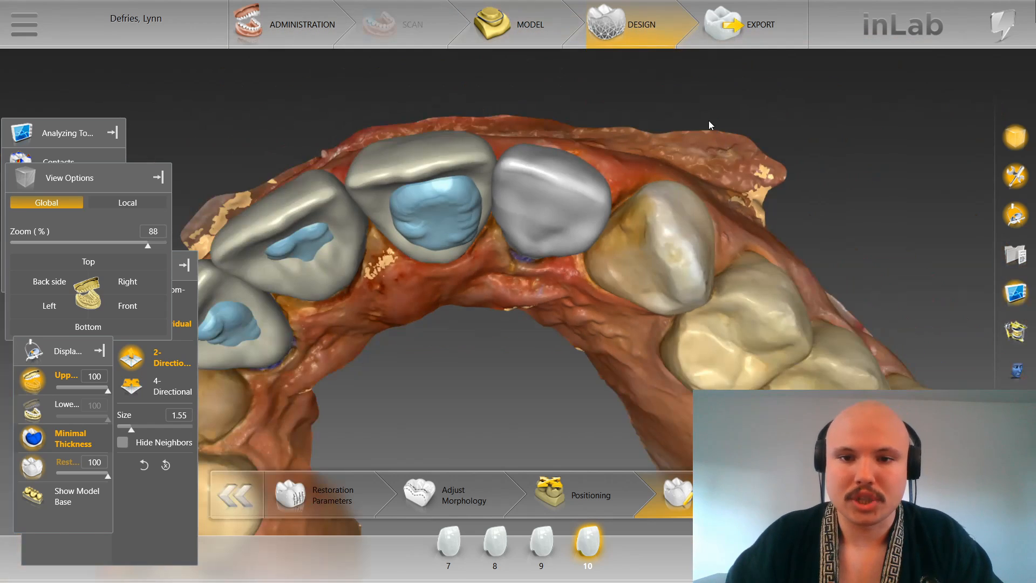
{"action": "mouse_move", "coordinate": [708, 121]}
{"action": "left_mouse_down"}
{"action": "mouse_move", "coordinate": [643, 261]}
{"action": "mouse_move", "coordinate": [612, 268]}
{"action": "left_mouse_up"}
{"action": "scroll", "coordinate": [621, 278], "scroll_direction": "up", "scroll_amount": 4}
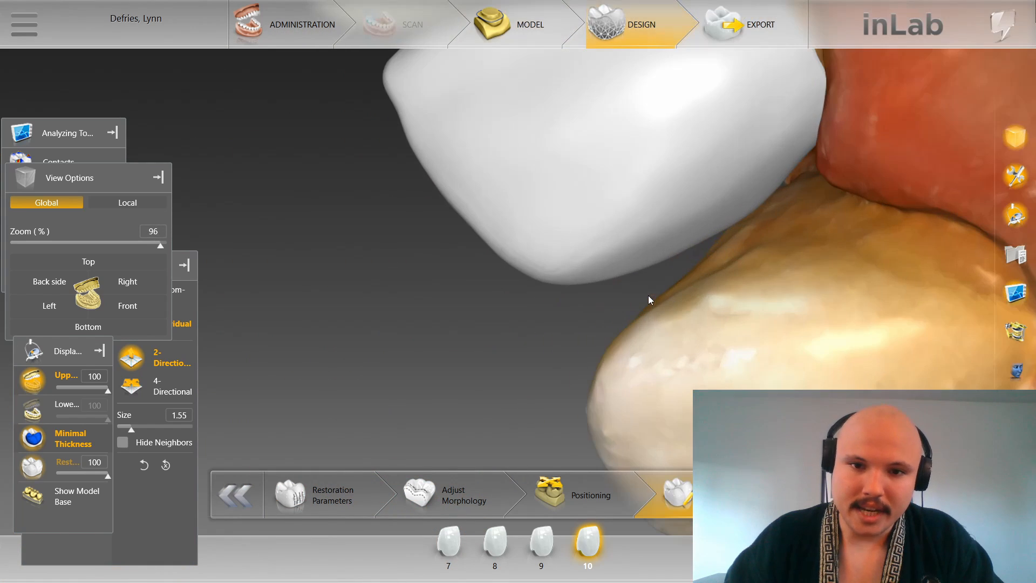
{"action": "scroll", "coordinate": [687, 243], "scroll_direction": "up", "scroll_amount": 5}
{"action": "left_click_drag", "start_coordinate": [707, 245], "coordinate": [711, 250]}
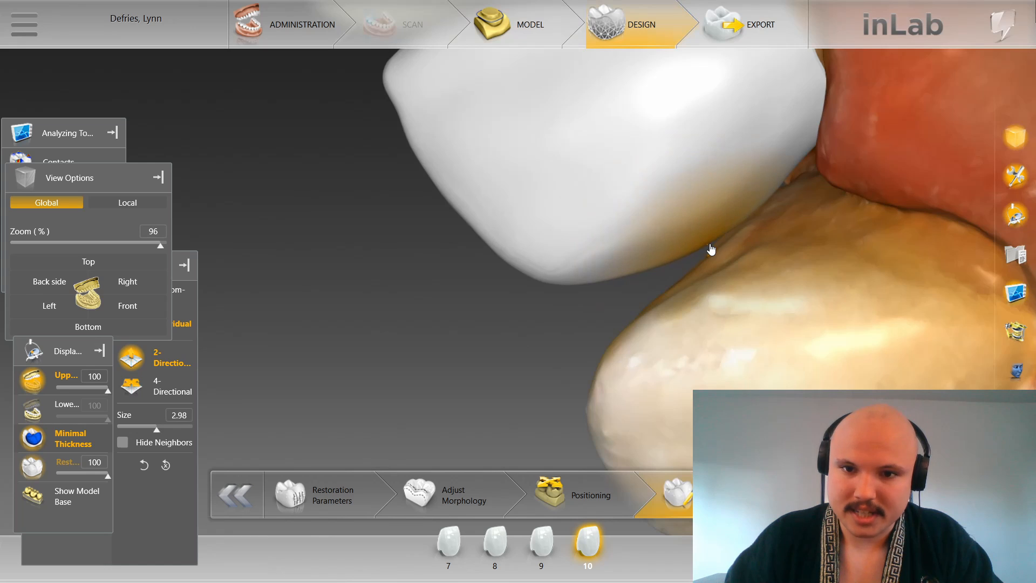
{"action": "scroll", "coordinate": [710, 254], "scroll_direction": "down", "scroll_amount": 2}
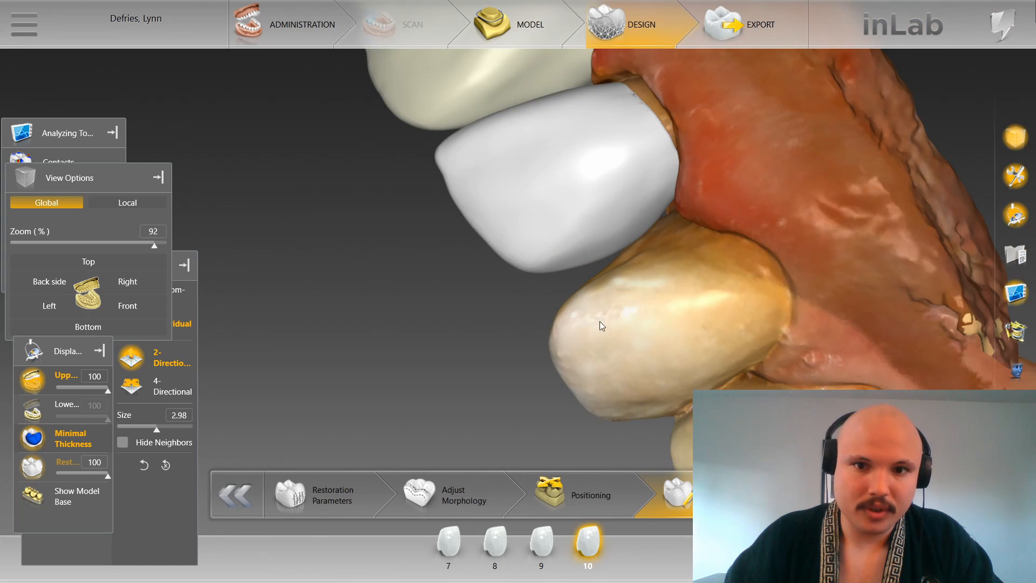
{"action": "left_click_drag", "start_coordinate": [600, 322], "coordinate": [586, 329]}
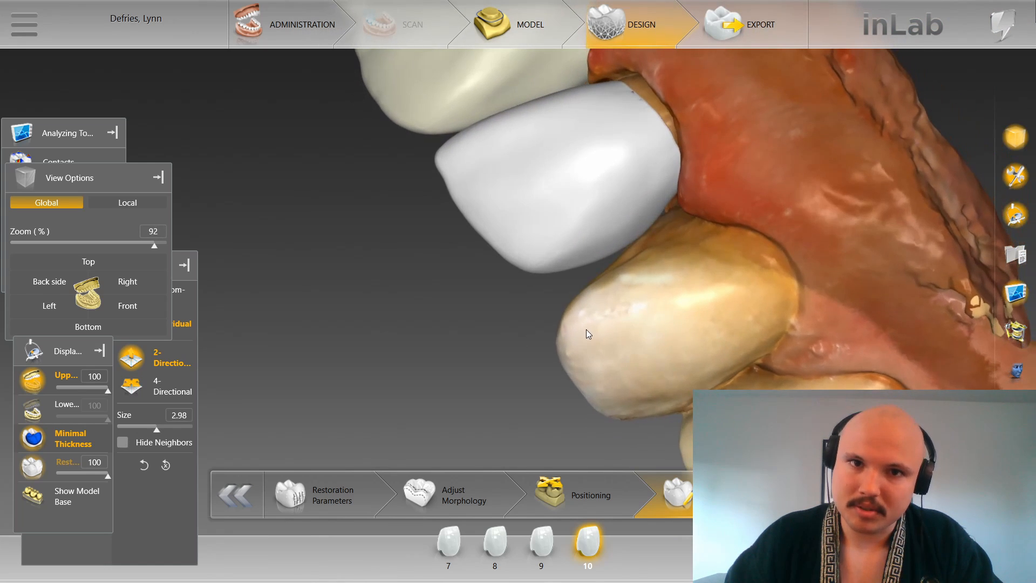
Step: Examine crown 10's facial and incisal contour against crown 9 and the canine from several angles
{"action": "middle_click_drag", "start_coordinate": [629, 363], "coordinate": [564, 353]}
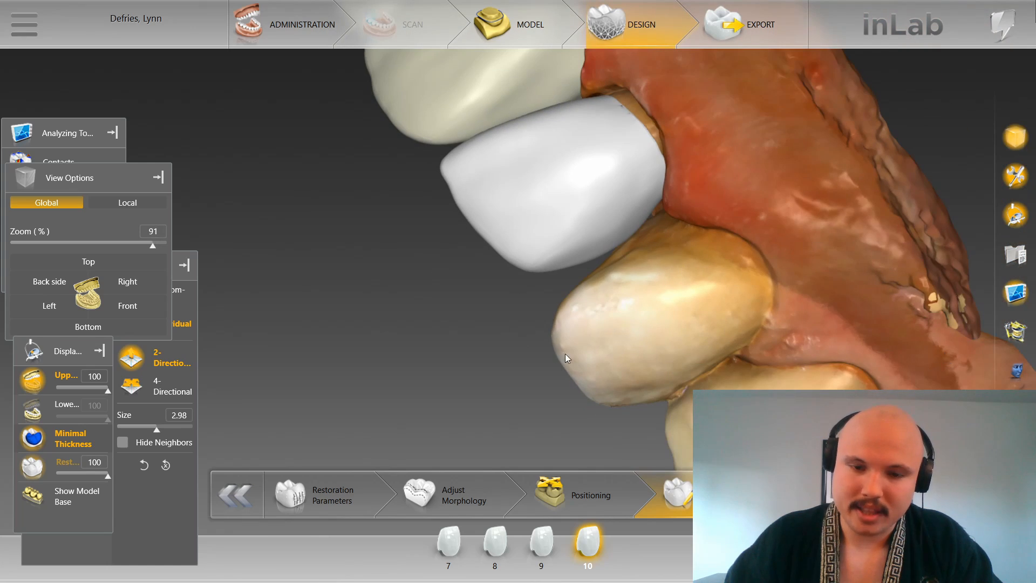
{"action": "mouse_move", "coordinate": [618, 272]}
{"action": "left_mouse_down"}
{"action": "mouse_move", "coordinate": [606, 316]}
{"action": "mouse_move", "coordinate": [611, 291]}
{"action": "left_mouse_up"}
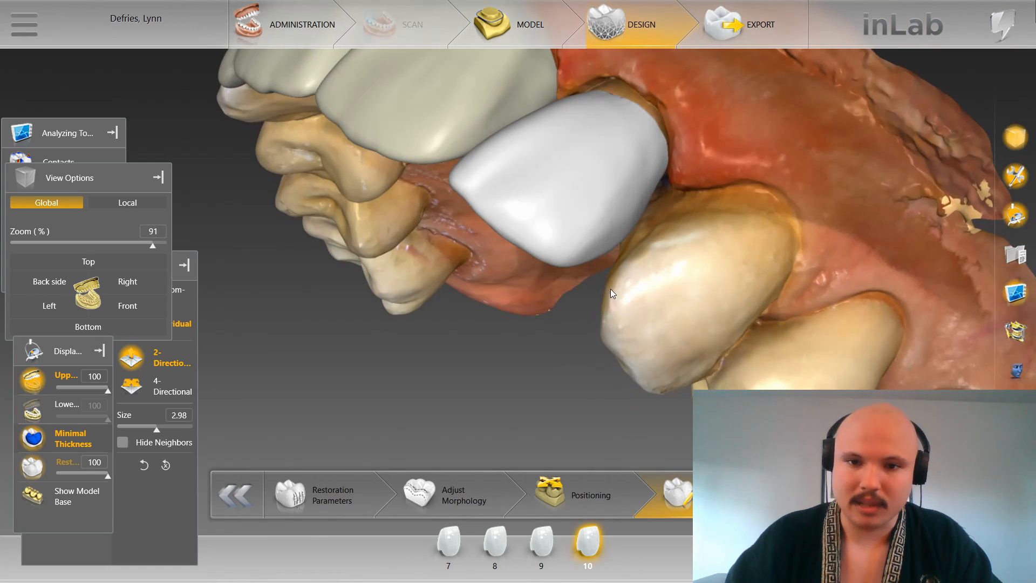
{"action": "left_click_drag", "start_coordinate": [665, 265], "coordinate": [694, 201]}
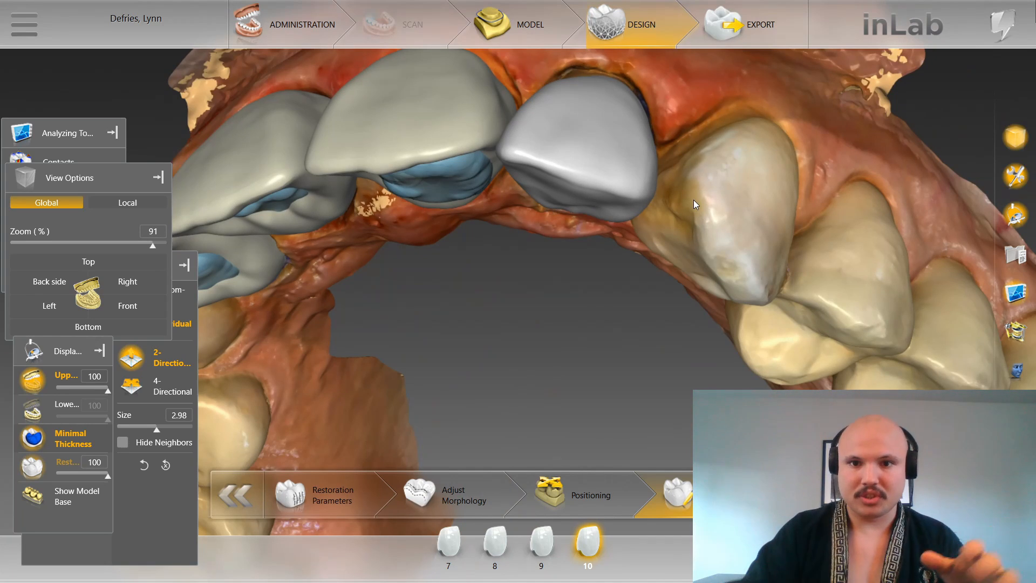
{"action": "left_click_drag", "start_coordinate": [694, 200], "coordinate": [648, 213]}
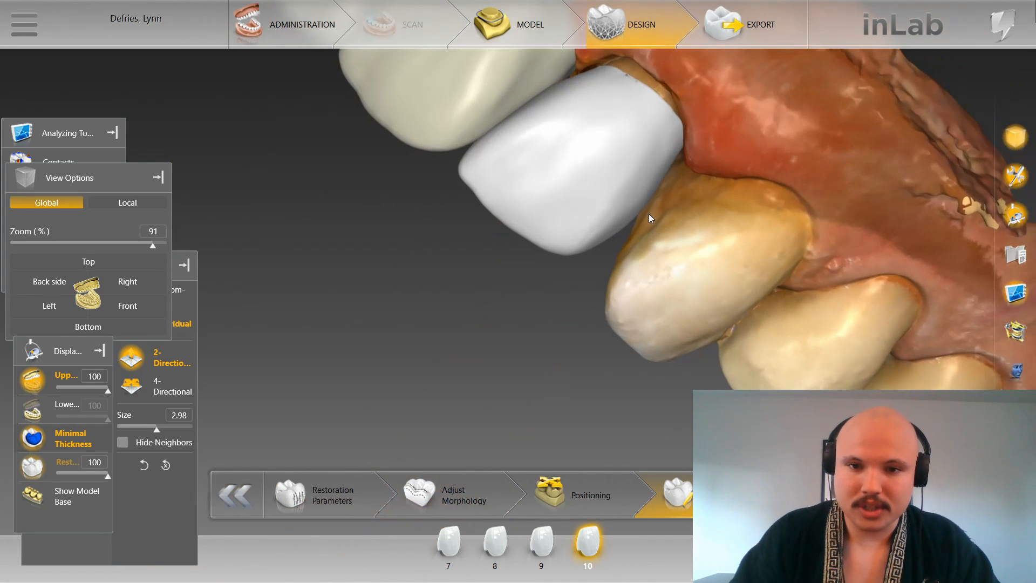
{"action": "scroll", "coordinate": [657, 213], "scroll_direction": "up", "scroll_amount": 5}
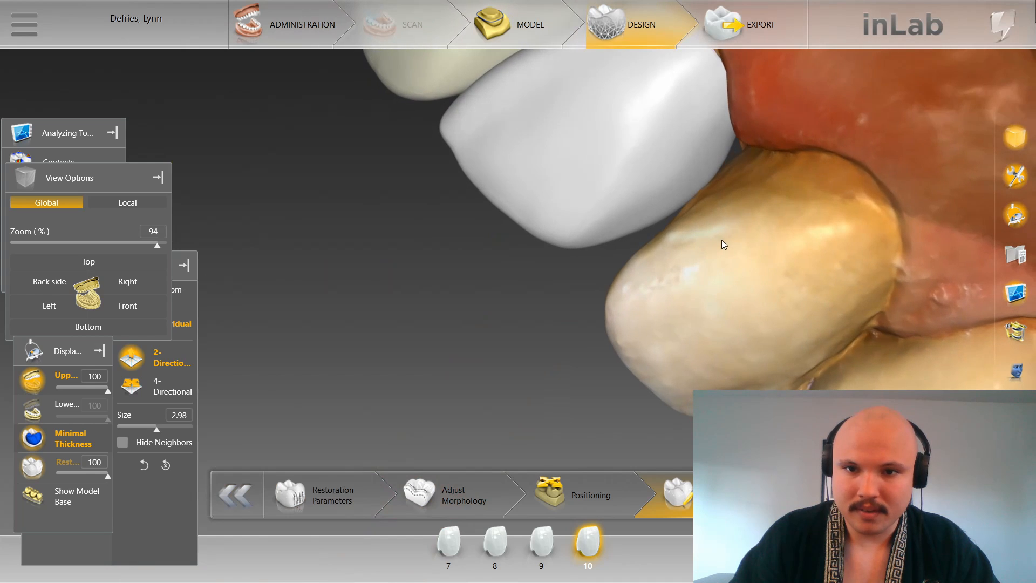
{"action": "scroll", "coordinate": [675, 244], "scroll_direction": "down", "scroll_amount": 6}
Step: Refine crown 10's distopalatal surface near the gingiva beside the canine with the 2-directional Shape tool at size 1.85
{"action": "left_click_drag", "start_coordinate": [470, 312], "coordinate": [601, 160]}
{"action": "scroll", "coordinate": [601, 159], "scroll_direction": "up", "scroll_amount": 4}
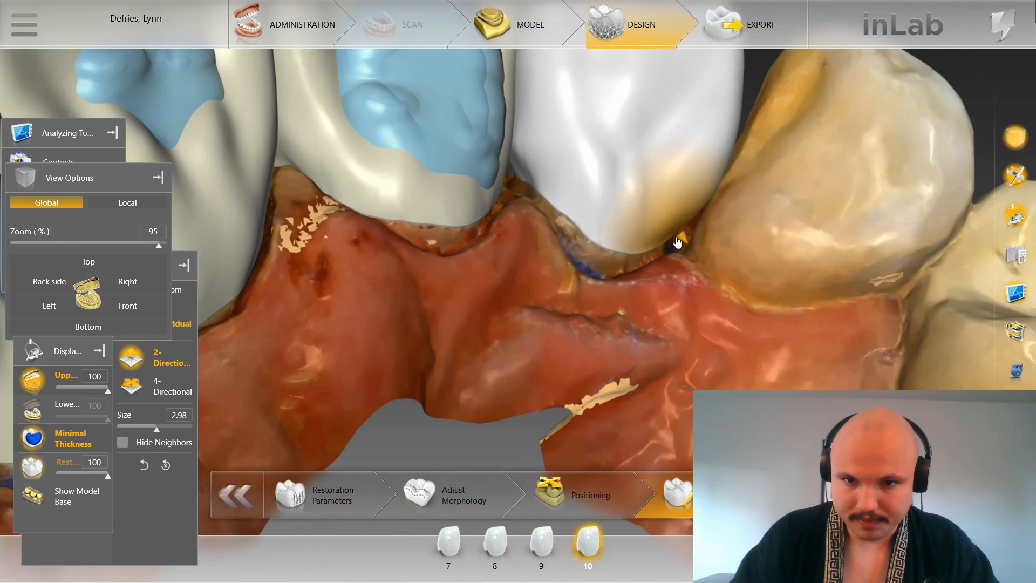
{"action": "scroll", "coordinate": [679, 234], "scroll_direction": "down", "scroll_amount": 3, "text": "ctrl"}
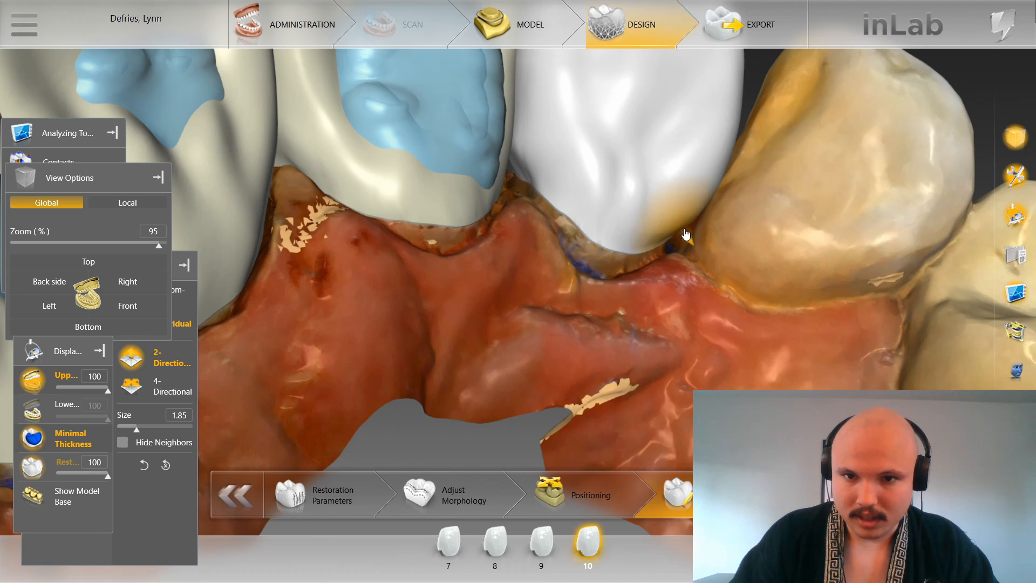
{"action": "middle_click_drag", "start_coordinate": [685, 235], "coordinate": [648, 242]}
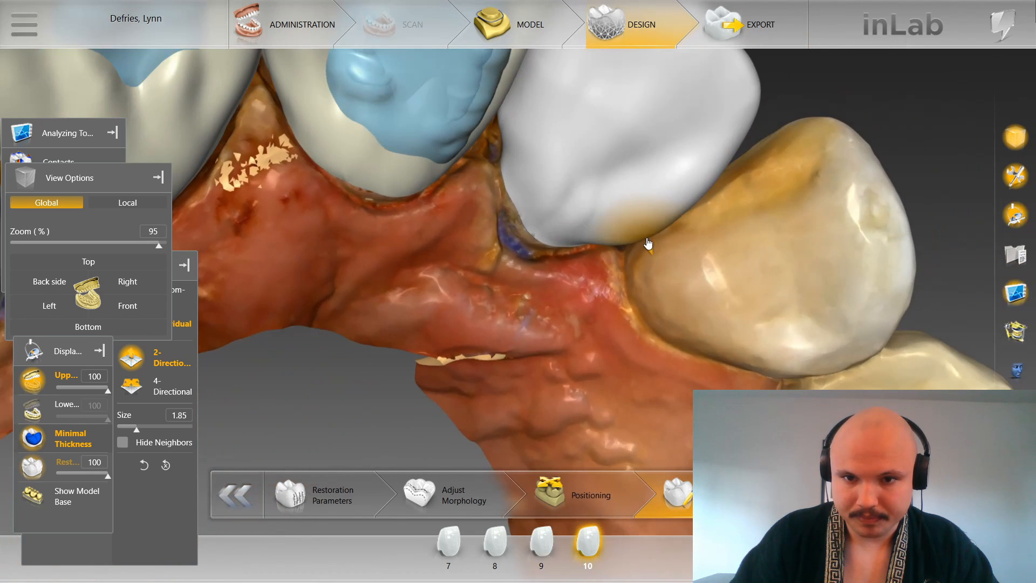
{"action": "scroll", "coordinate": [647, 242], "scroll_direction": "down", "scroll_amount": 4}
{"action": "middle_click_drag", "start_coordinate": [731, 100], "coordinate": [593, 263]}
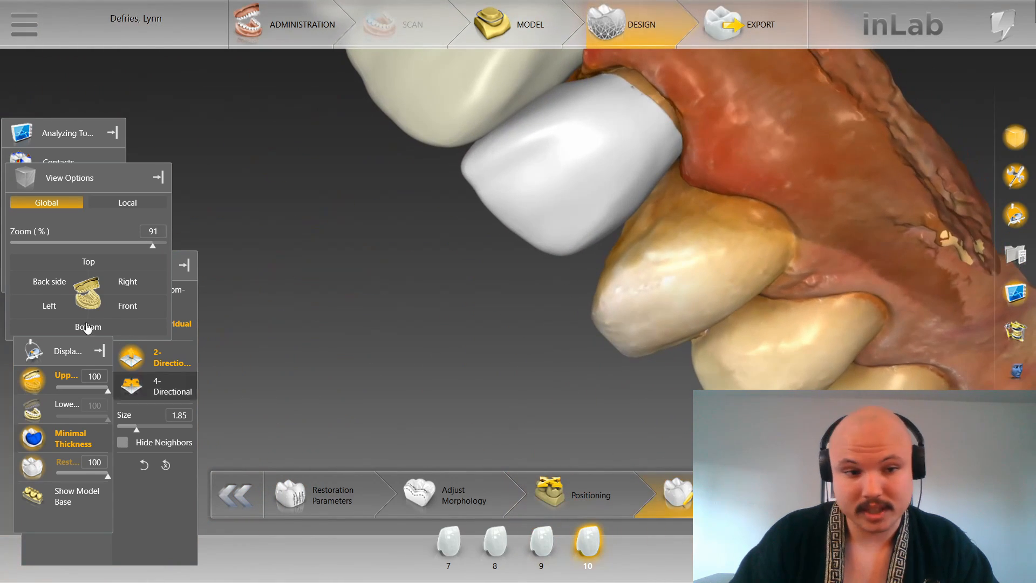
Step: Contour crown 10's distal facial surface from the gingival margin towards the incisal third with the 2-directional Shape tool at size 2.30
{"action": "left_click", "coordinate": [127, 305]}
{"action": "scroll", "coordinate": [723, 340], "scroll_direction": "up", "scroll_amount": 5}
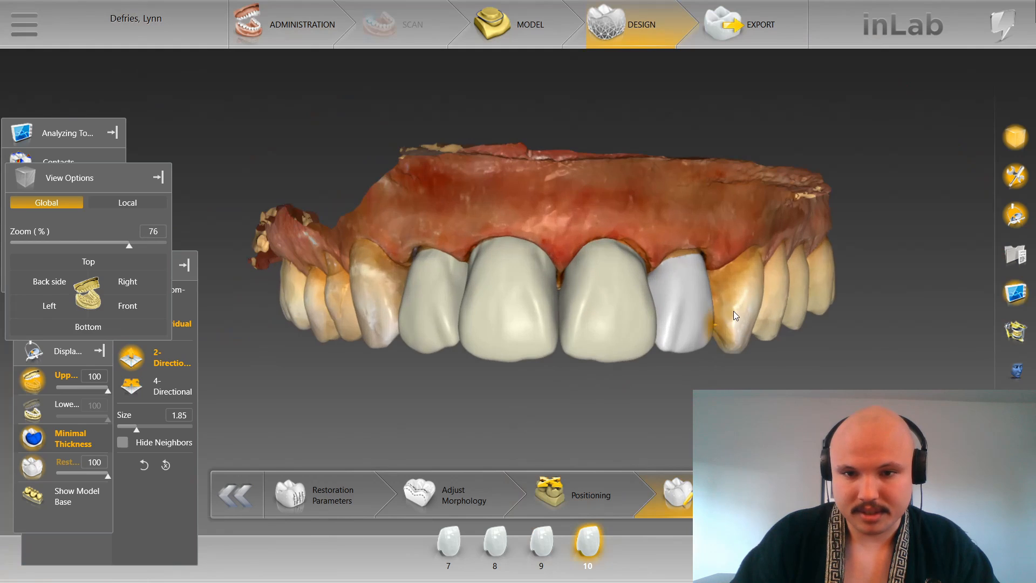
{"action": "scroll", "coordinate": [750, 232], "scroll_direction": "up", "scroll_amount": 2}
{"action": "middle_click_drag", "start_coordinate": [860, 229], "coordinate": [774, 239]}
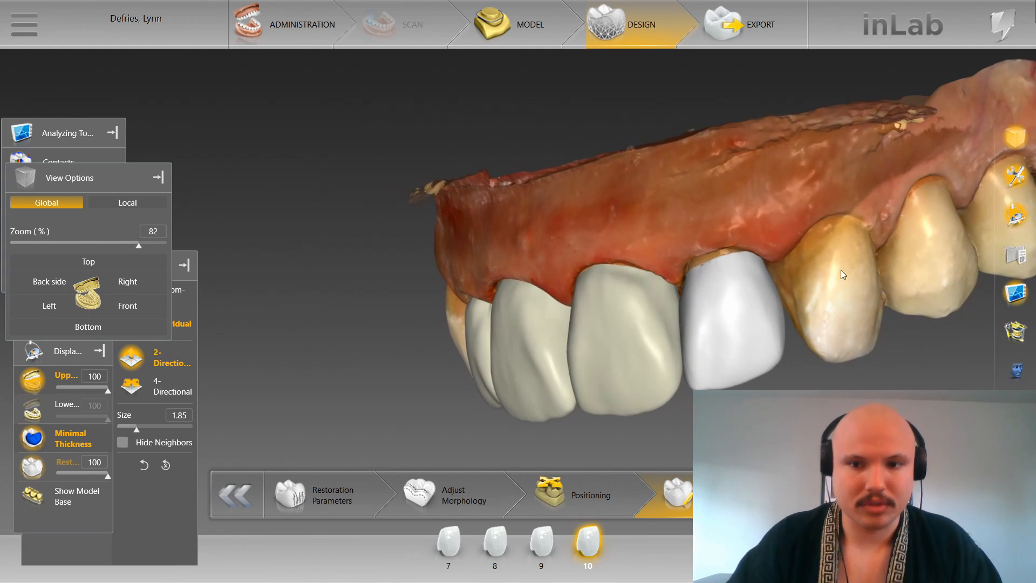
{"action": "scroll", "coordinate": [842, 286], "scroll_direction": "up", "scroll_amount": 2}
{"action": "left_click_drag", "start_coordinate": [834, 256], "coordinate": [716, 242]}
{"action": "scroll", "coordinate": [707, 245], "scroll_direction": "up", "scroll_amount": 2}
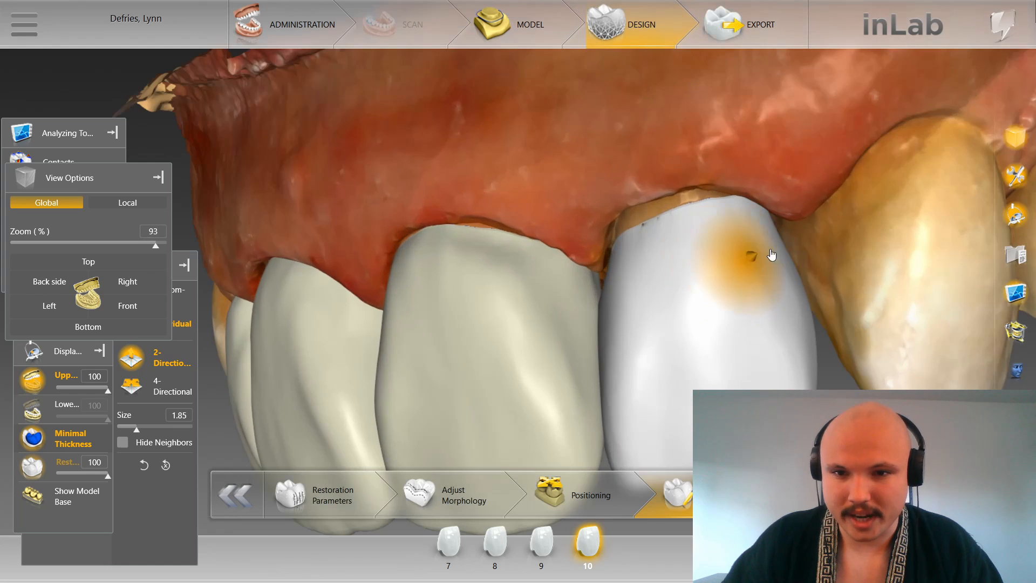
{"action": "left_click_drag", "start_coordinate": [804, 238], "coordinate": [776, 234]}
{"action": "scroll", "coordinate": [775, 234], "scroll_direction": "up", "scroll_amount": 2}
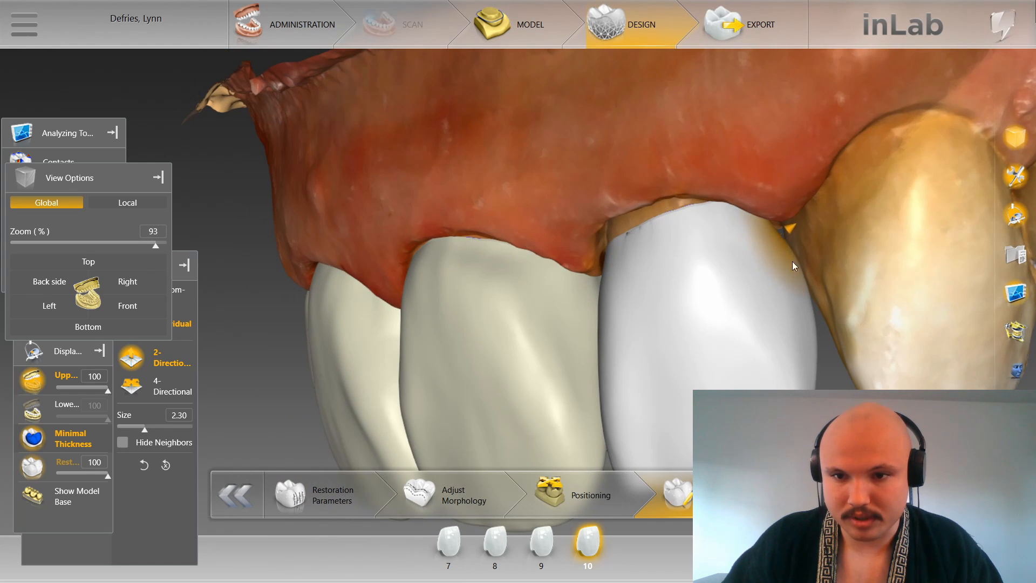
{"action": "left_click_drag", "start_coordinate": [792, 264], "coordinate": [842, 310]}
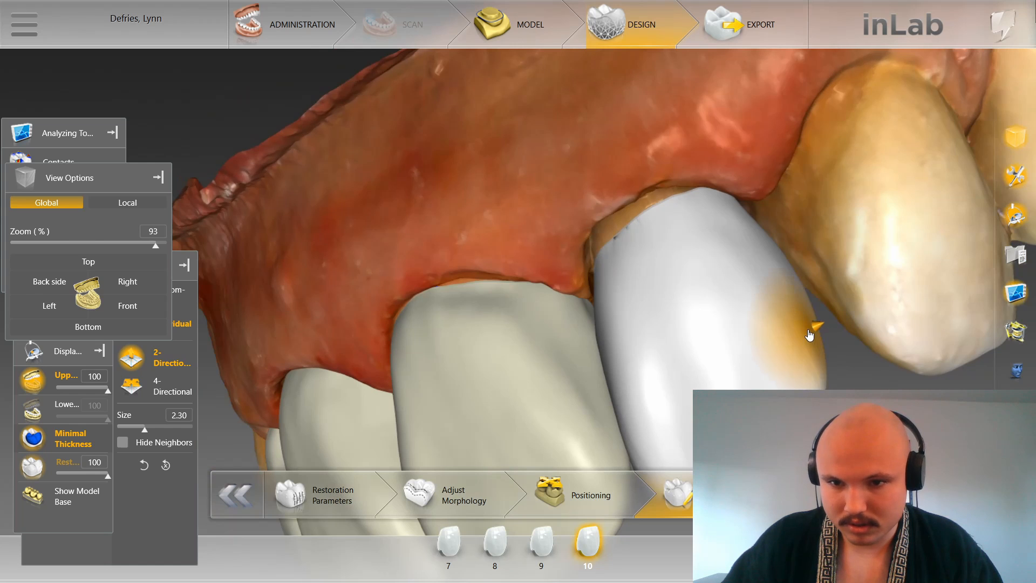
{"action": "right_click_drag", "start_coordinate": [817, 341], "coordinate": [753, 352]}
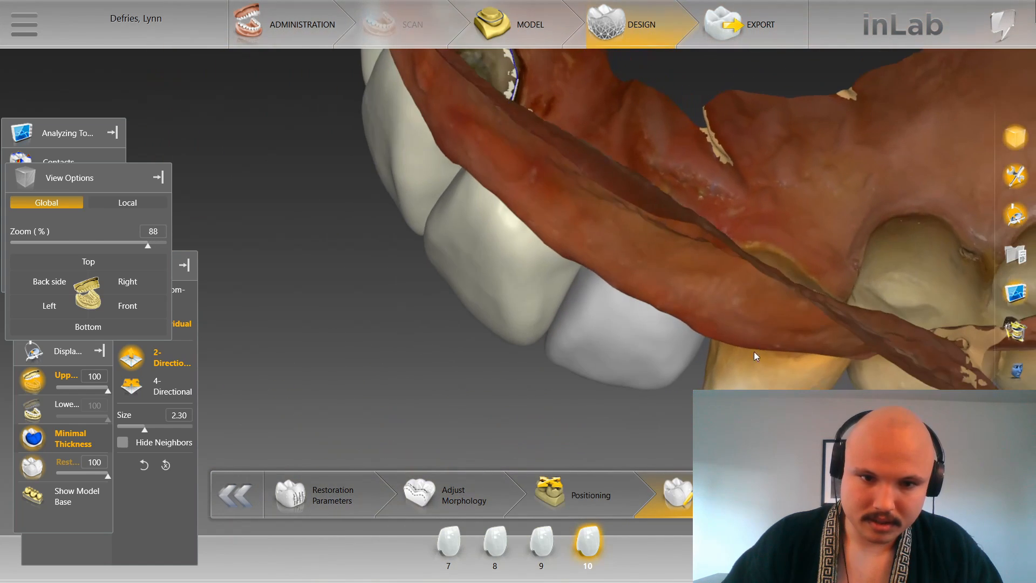
Step: Compare the facial shape and symmetry of crowns 7 and 10 from the front, activating each in turn
{"action": "left_click", "coordinate": [127, 305]}
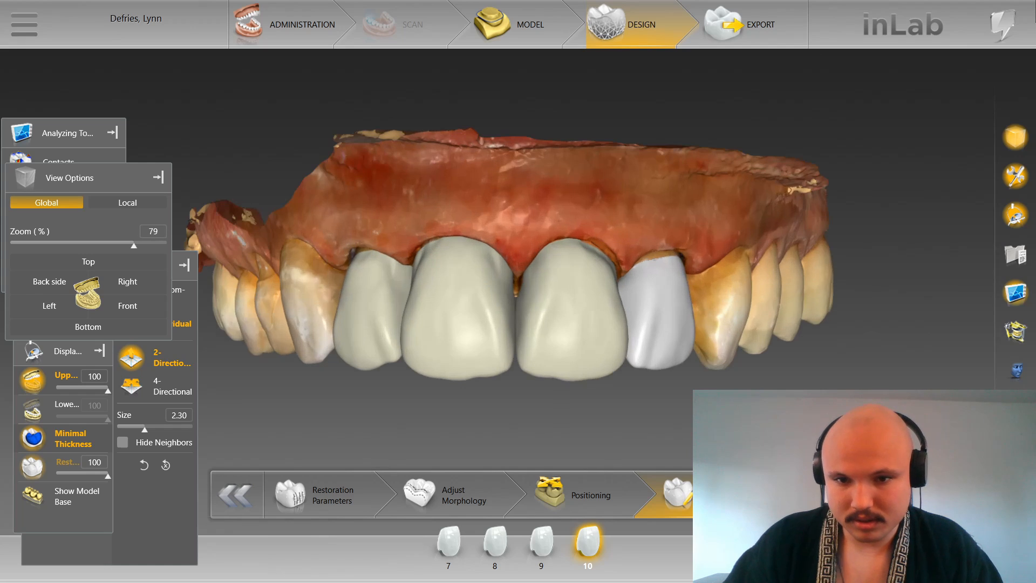
{"action": "scroll", "coordinate": [520, 259], "scroll_direction": "up", "scroll_amount": 1}
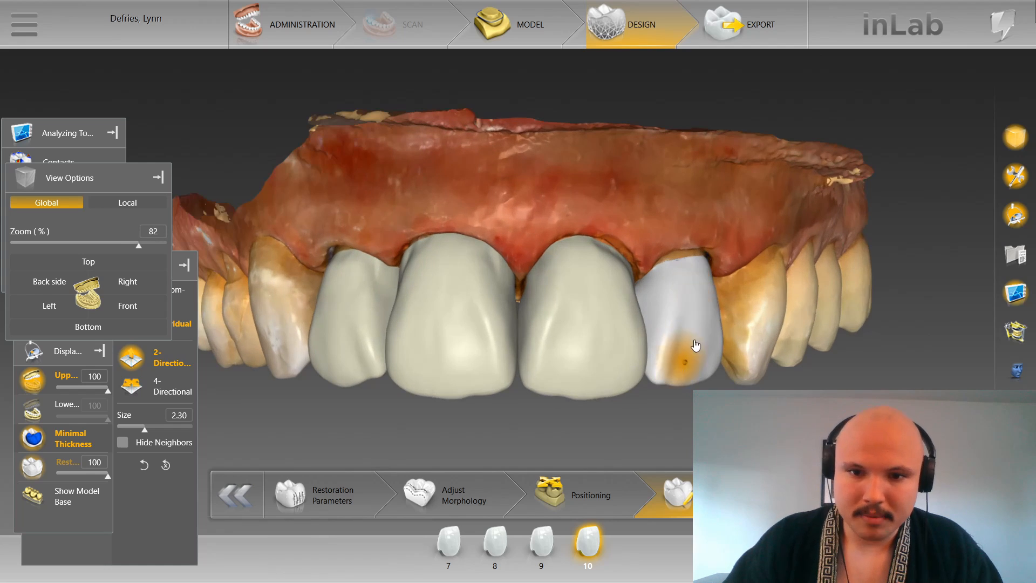
{"action": "scroll", "coordinate": [339, 398], "scroll_direction": "up", "scroll_amount": 2}
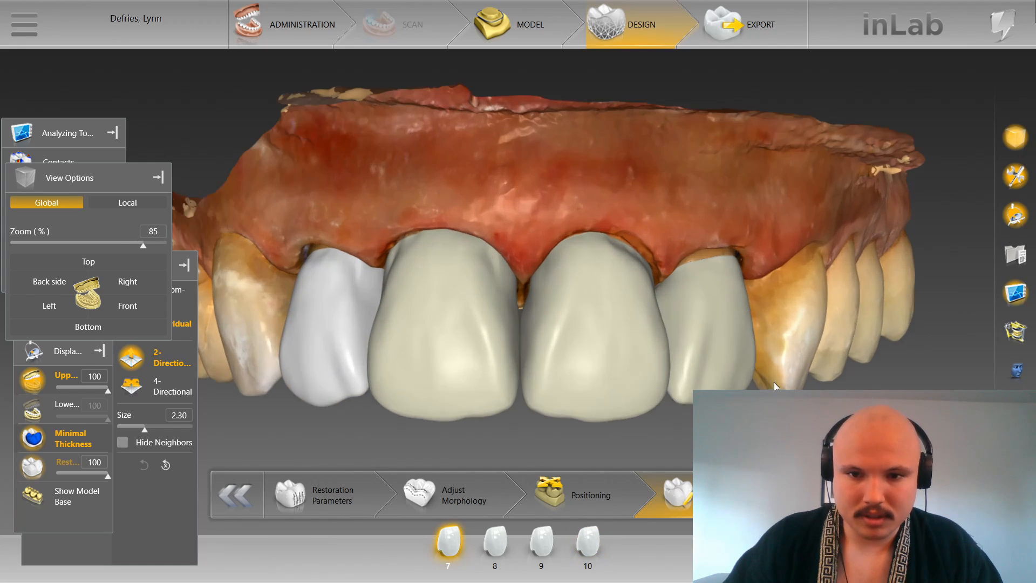
{"action": "right_click_drag", "start_coordinate": [520, 335], "coordinate": [549, 291]}
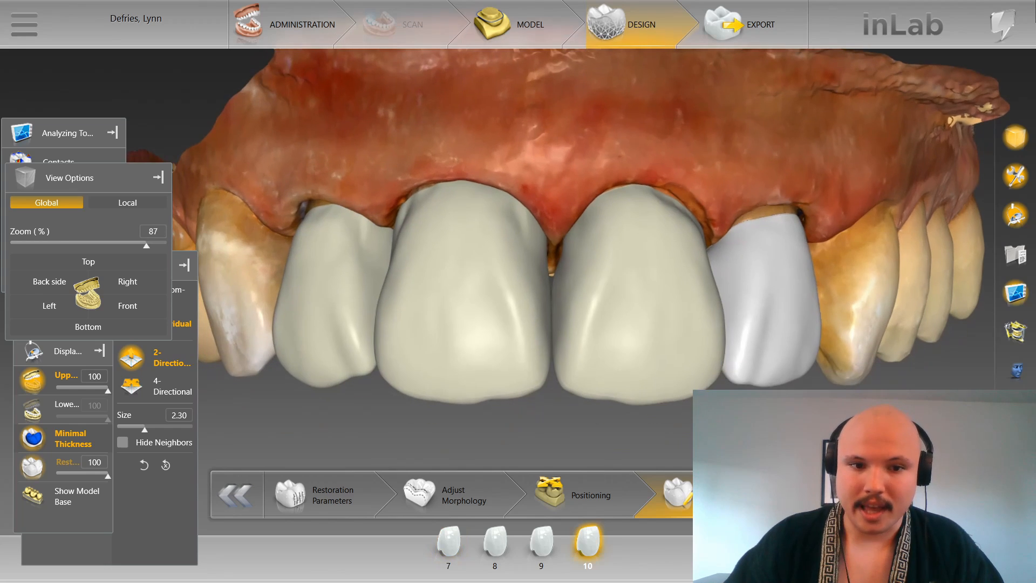
{"action": "left_click", "coordinate": [372, 353]}
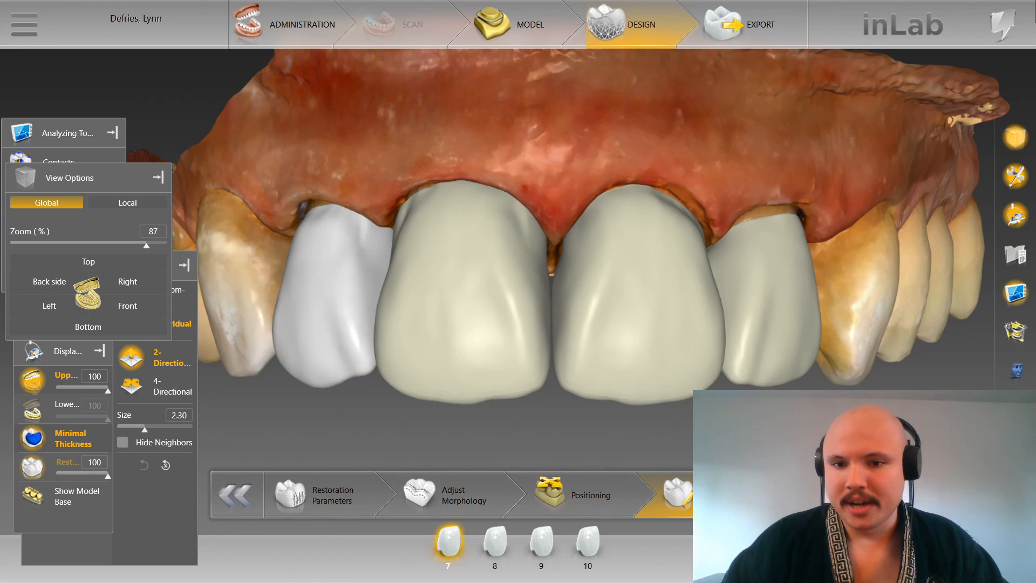
{"action": "left_click", "coordinate": [758, 326]}
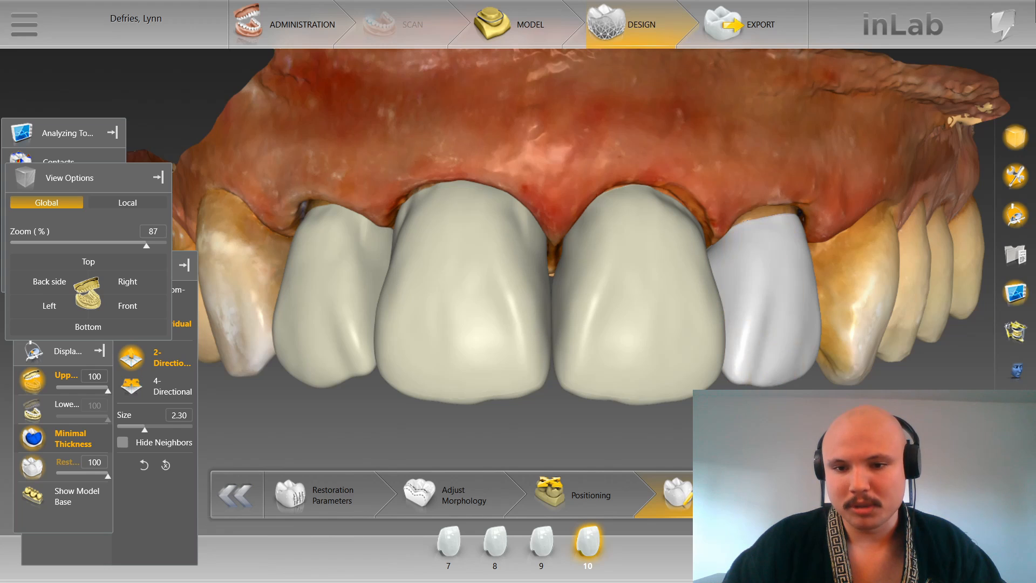
{"action": "left_click", "coordinate": [319, 387]}
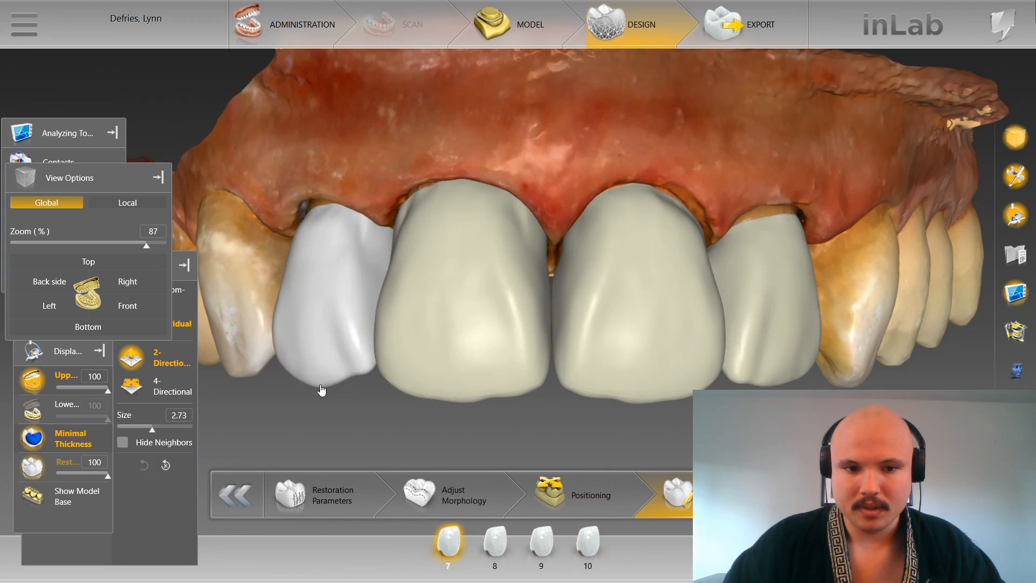
{"action": "left_click", "coordinate": [152, 318]}
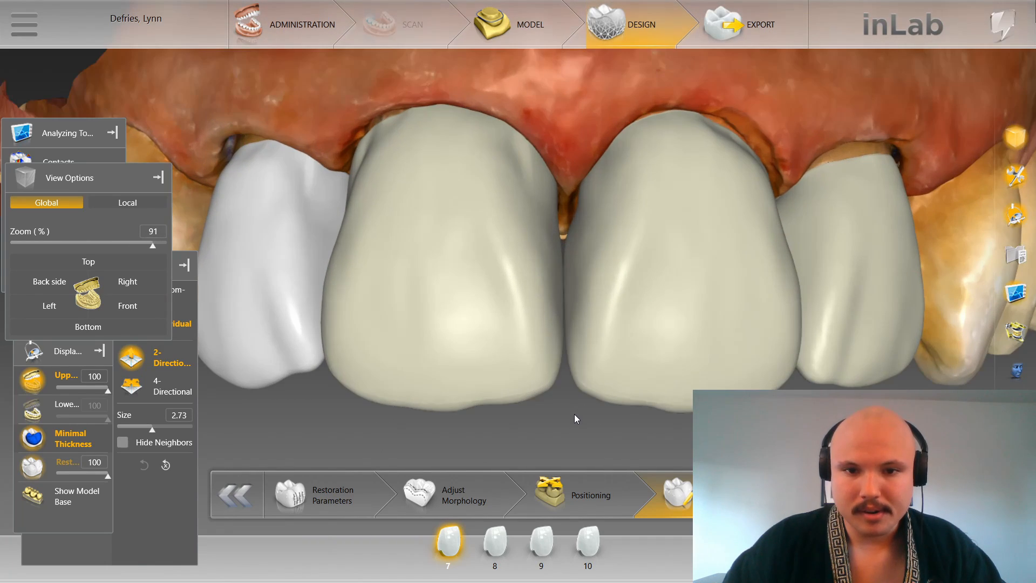
Step: Shape crown 9's mesial facial surface with the 2-directional Shape tool, varying its size between 2.03 and 2.73
{"action": "left_click", "coordinate": [581, 305]}
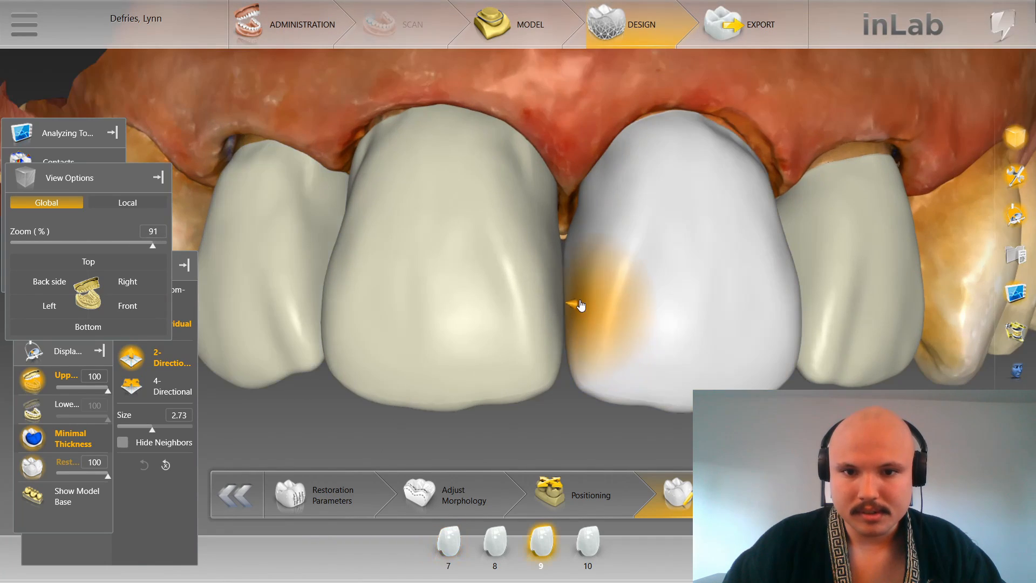
{"action": "scroll", "coordinate": [579, 308], "scroll_direction": "down", "scroll_amount": 8}
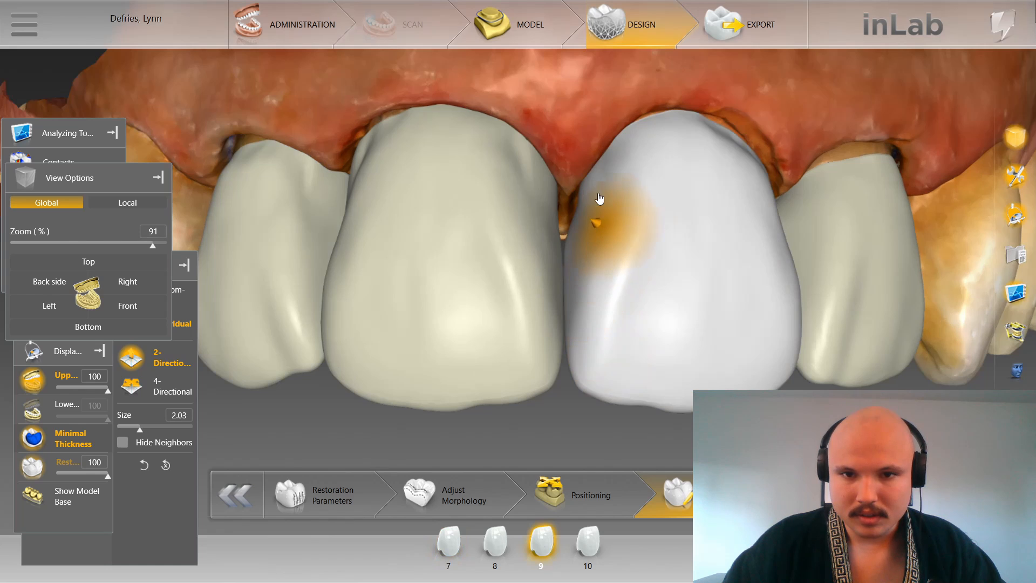
{"action": "scroll", "coordinate": [599, 202], "scroll_direction": "up", "scroll_amount": 7}
{"action": "scroll", "coordinate": [604, 205], "scroll_direction": "down", "scroll_amount": 7}
{"action": "scroll", "coordinate": [586, 203], "scroll_direction": "up", "scroll_amount": 6}
{"action": "right_click_drag", "start_coordinate": [615, 145], "coordinate": [534, 193]}
{"action": "scroll", "coordinate": [534, 194], "scroll_direction": "up", "scroll_amount": 2}
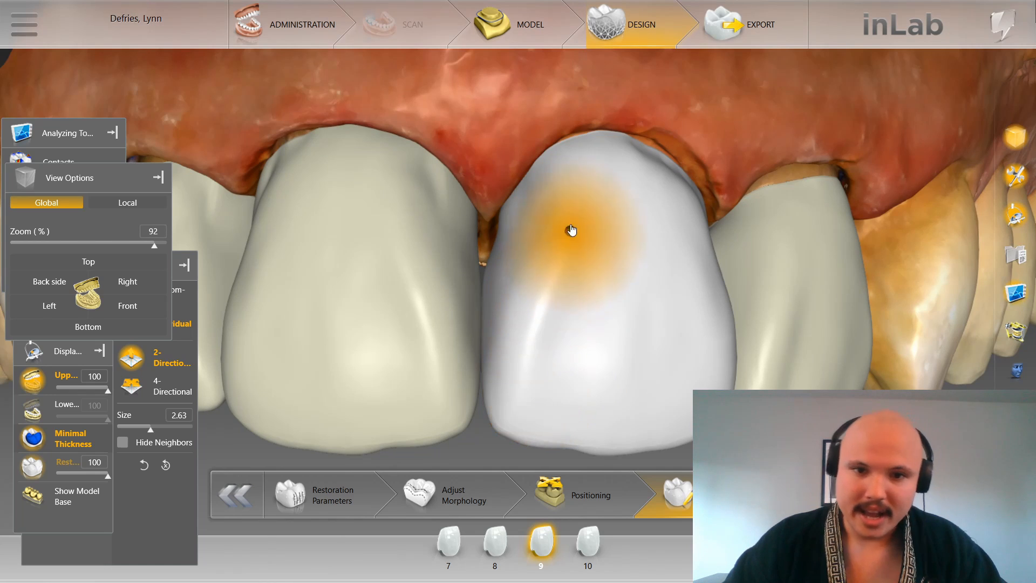
Step: Adjust crown 9's mesial facial surface and incisal corner with the 4-directional Shape tool at sizes 4.03 and 3.23
{"action": "left_click", "coordinate": [351, 323]}
{"action": "left_click", "coordinate": [211, 372]}
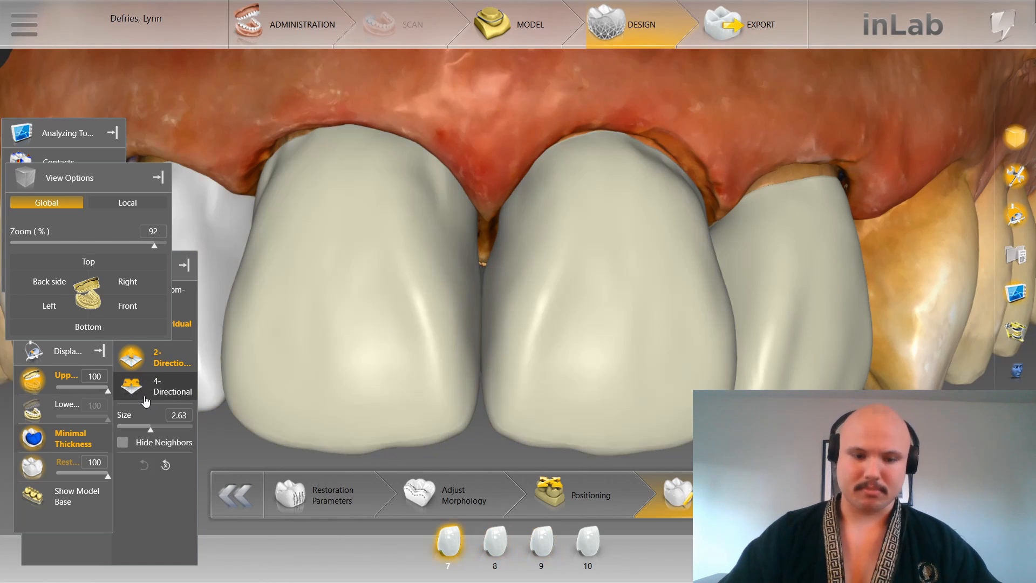
{"action": "left_click", "coordinate": [147, 385]}
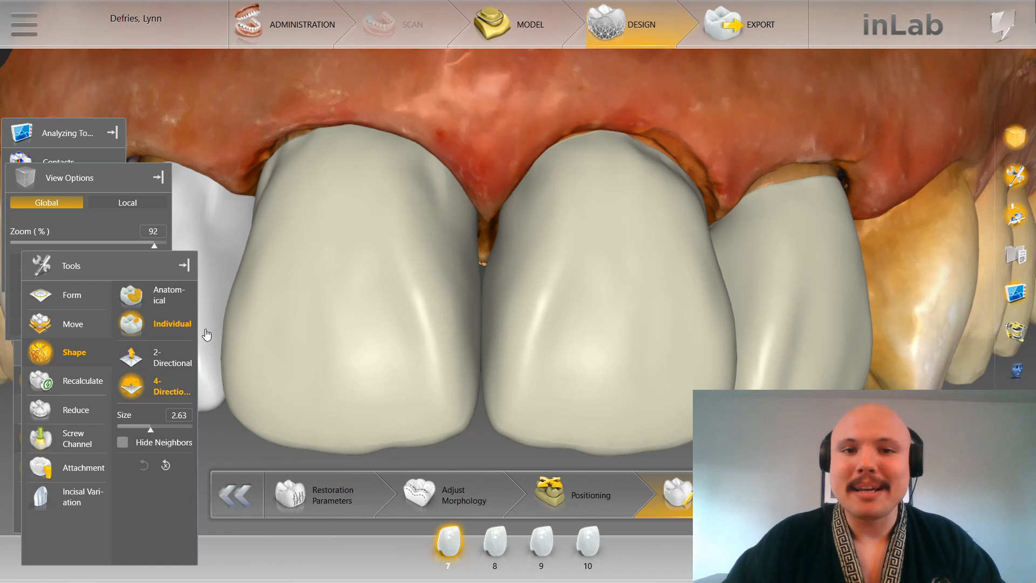
{"action": "left_click", "coordinate": [314, 344]}
{"action": "left_click", "coordinate": [518, 328]}
{"action": "scroll", "coordinate": [558, 274], "scroll_direction": "up", "scroll_amount": 5}
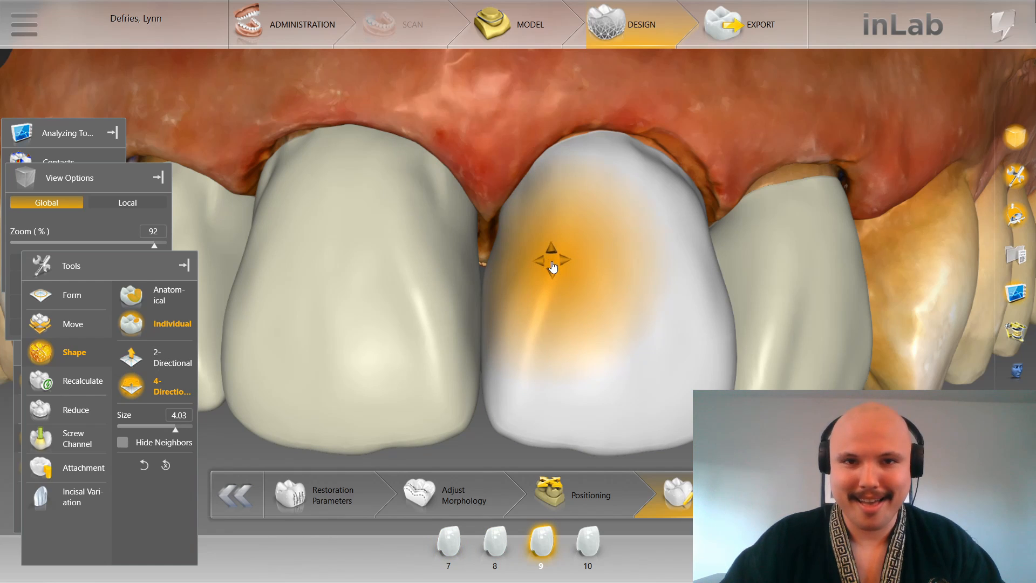
{"action": "scroll", "coordinate": [560, 253], "scroll_direction": "down", "scroll_amount": 2}
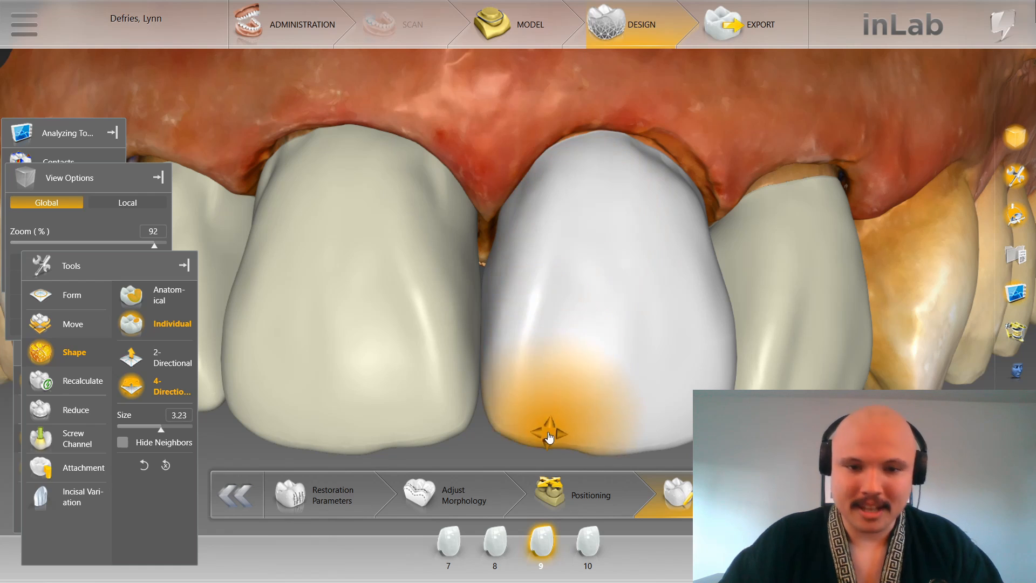
Step: Refine crown 9's mesial incisal corner at size 3.92 and its mesial gingival embrasure at size 1.85 with the 2-directional Shape tool
{"action": "left_click", "coordinate": [132, 357]}
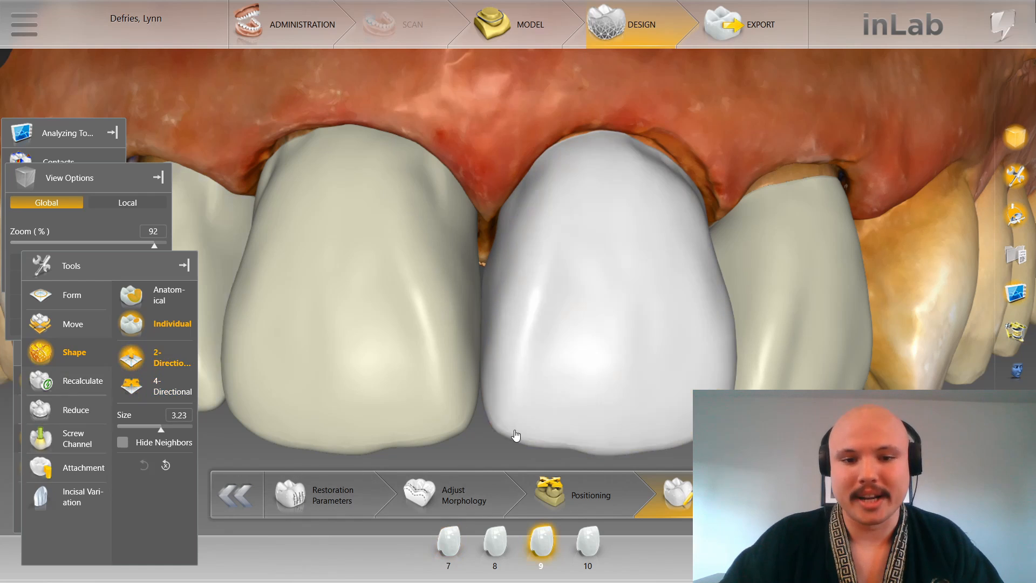
{"action": "scroll", "coordinate": [515, 441], "scroll_direction": "up", "scroll_amount": 3}
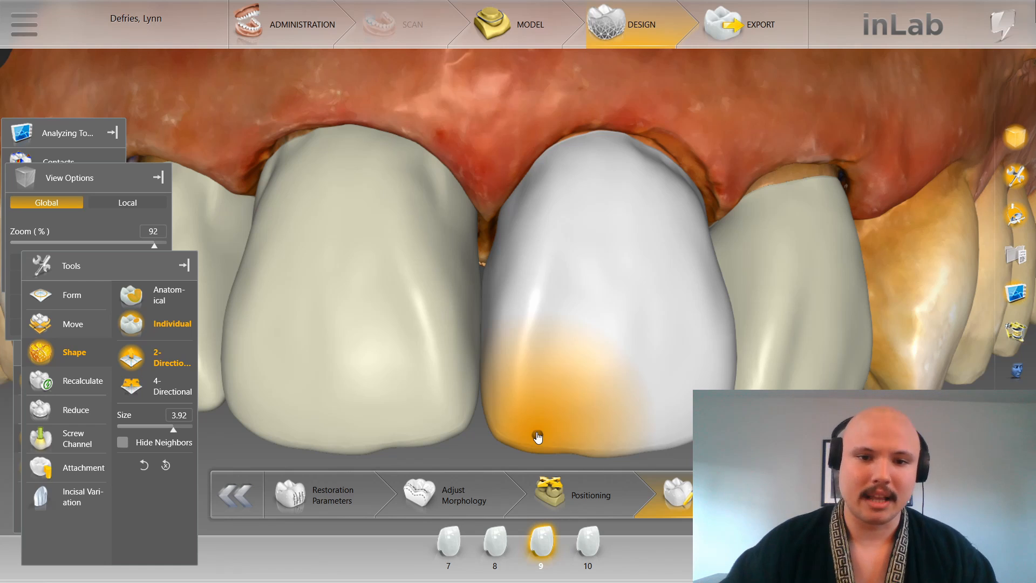
{"action": "scroll", "coordinate": [527, 374], "scroll_direction": "up", "scroll_amount": 2}
{"action": "right_click_drag", "start_coordinate": [482, 364], "coordinate": [484, 424]}
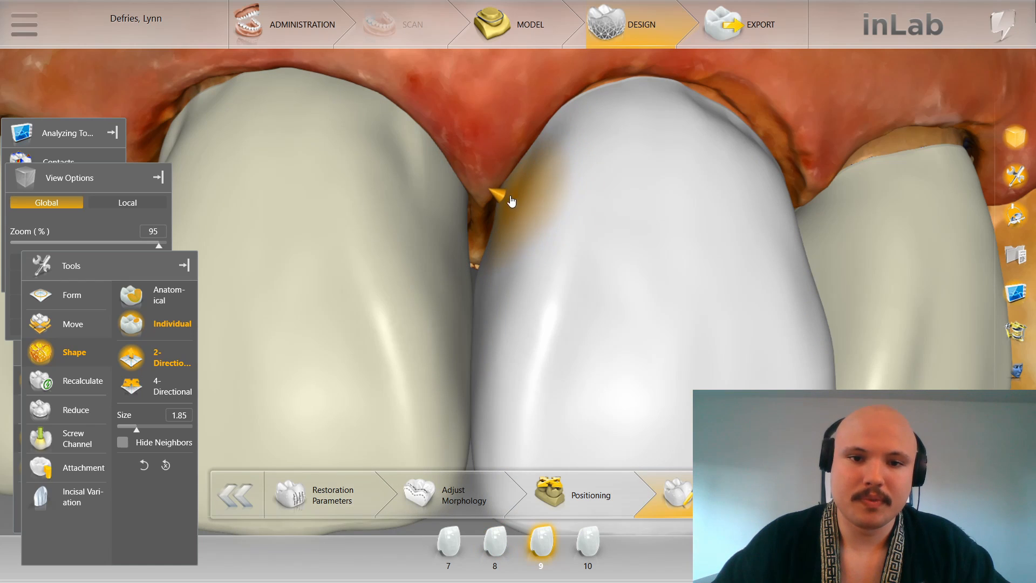
Step: Shape crown 9's distal facial surface near the gingival margin with the 2-directional Shape tool at sizes between 3.25 and 1.60
{"action": "scroll", "coordinate": [510, 197], "scroll_direction": "down", "scroll_amount": 2}
{"action": "left_click_drag", "start_coordinate": [507, 123], "coordinate": [597, 201]}
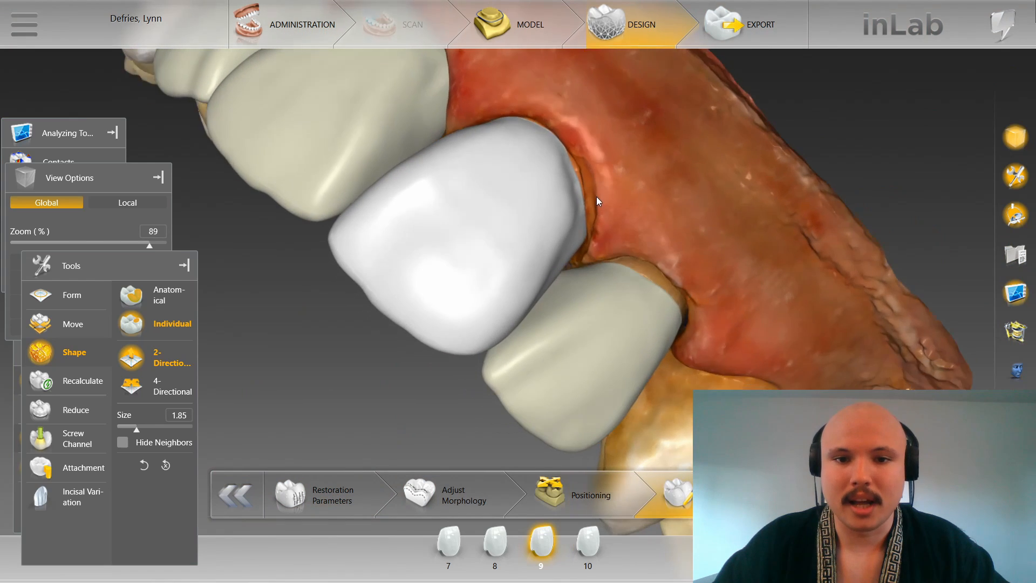
{"action": "scroll", "coordinate": [596, 200], "scroll_direction": "up", "scroll_amount": 1}
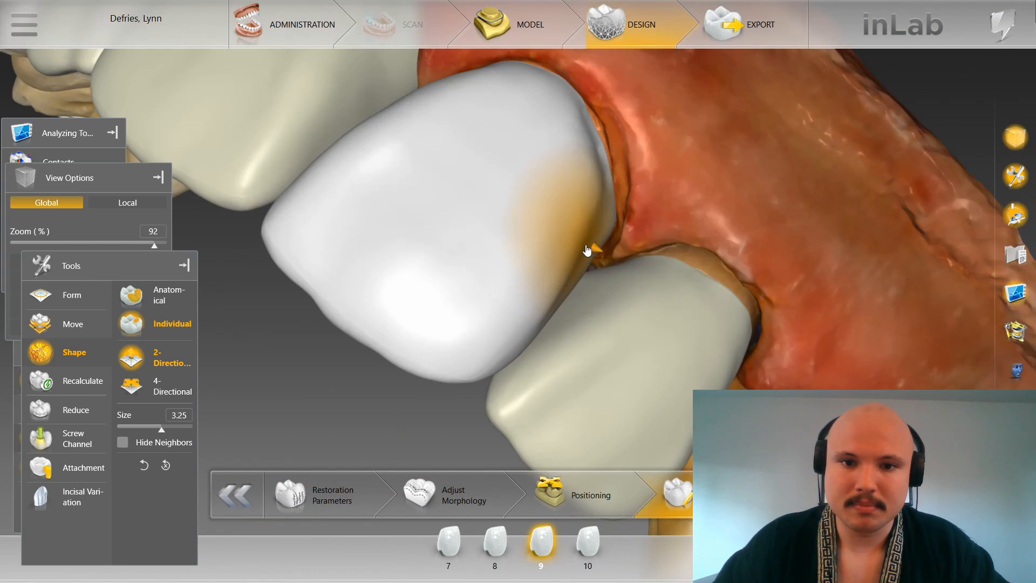
{"action": "scroll", "coordinate": [595, 231], "scroll_direction": "down", "scroll_amount": 5}
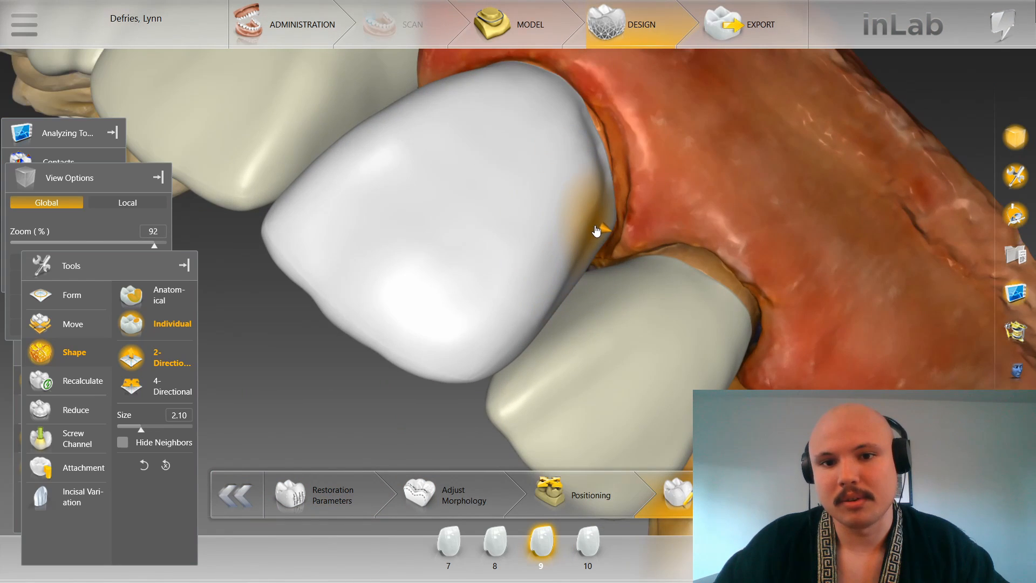
{"action": "left_click_drag", "start_coordinate": [649, 152], "coordinate": [621, 160]}
{"action": "scroll", "coordinate": [597, 166], "scroll_direction": "down", "scroll_amount": 2}
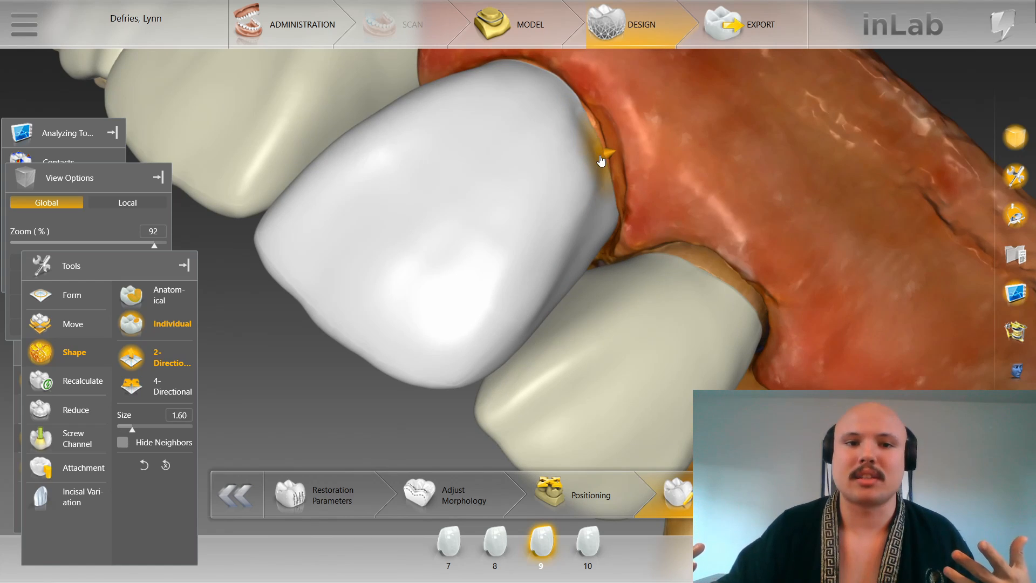
Step: Reactivate crown 9 and refine its distal gingival and lower facial surface, enlarging the Shape tool to 1.95
{"action": "left_click", "coordinate": [311, 162]}
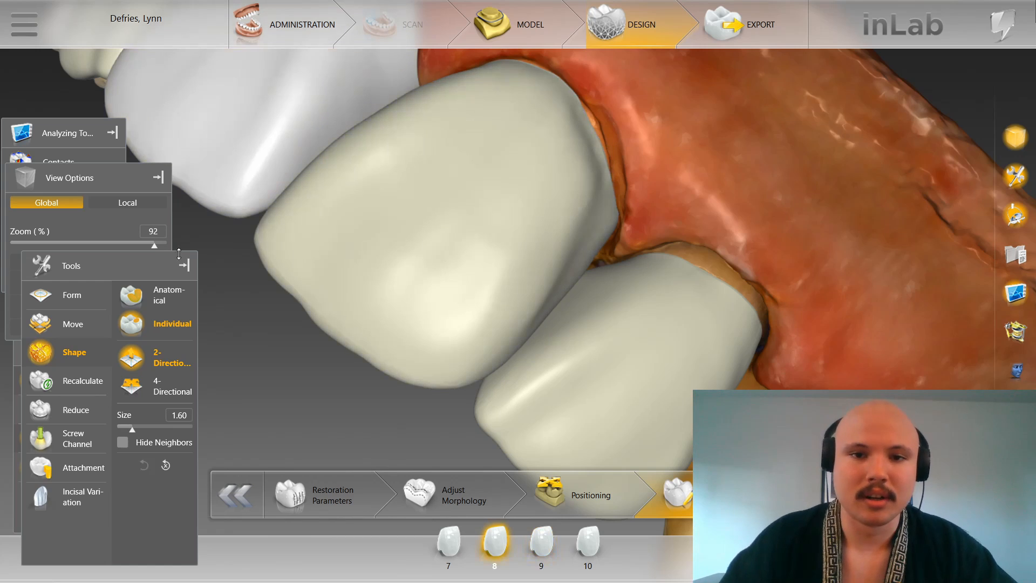
{"action": "left_click", "coordinate": [431, 165]}
{"action": "scroll", "coordinate": [636, 161], "scroll_direction": "down", "scroll_amount": 3}
{"action": "left_click_drag", "start_coordinate": [571, 137], "coordinate": [583, 156]}
{"action": "scroll", "coordinate": [527, 188], "scroll_direction": "up", "scroll_amount": 2}
{"action": "scroll", "coordinate": [528, 192], "scroll_direction": "up", "scroll_amount": 3}
{"action": "scroll", "coordinate": [397, 379], "scroll_direction": "up", "scroll_amount": 3, "text": "ctrl"}
{"action": "scroll", "coordinate": [396, 378], "scroll_direction": "down", "scroll_amount": 4, "text": "ctrl"}
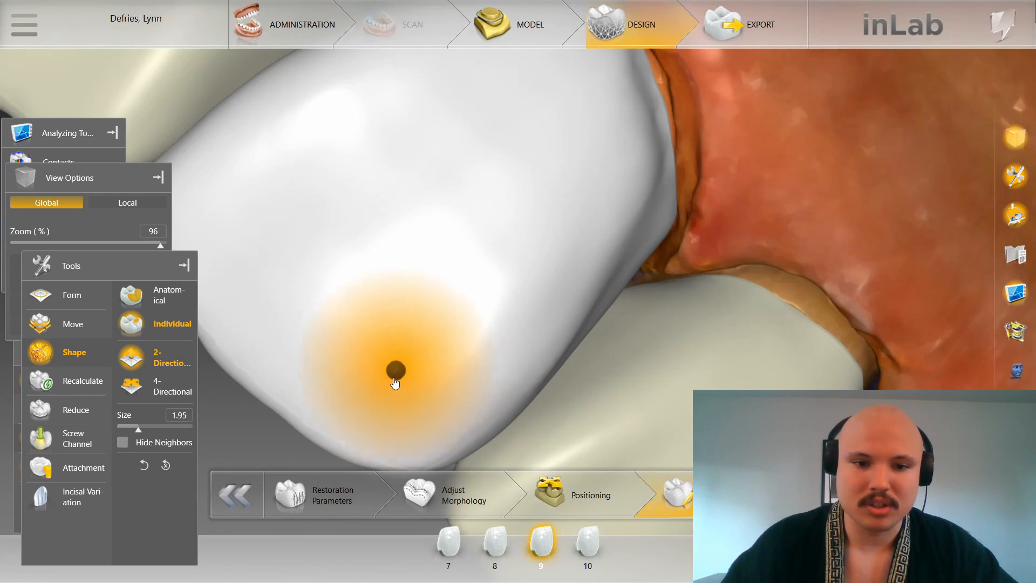
Step: Adjust crown 9's distal incisal corner with the 2-directional Shape tool at sizes 1.13 and 2.23
{"action": "scroll", "coordinate": [344, 400], "scroll_direction": "down", "scroll_amount": 3}
{"action": "scroll", "coordinate": [389, 316], "scroll_direction": "up", "scroll_amount": 2}
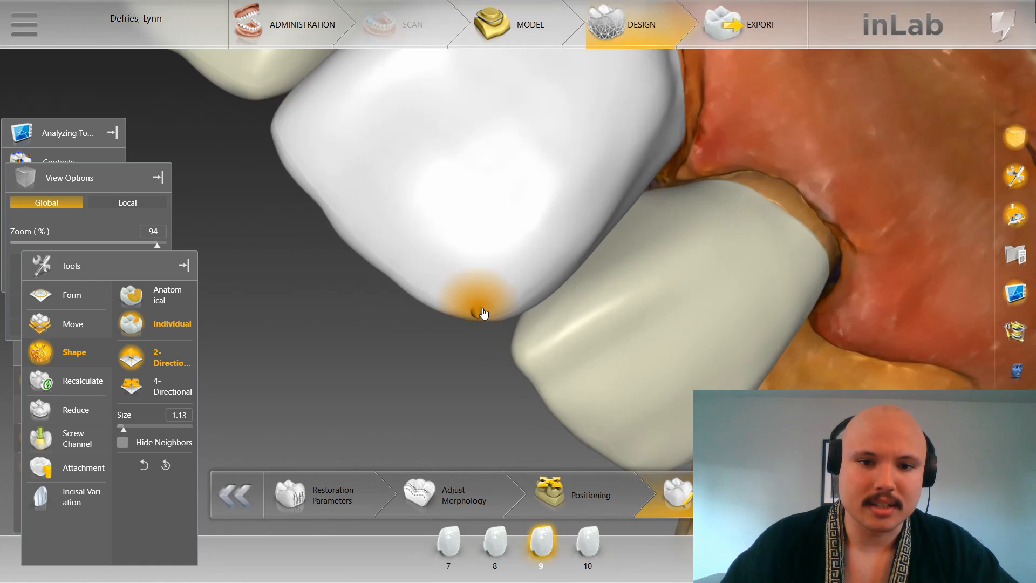
{"action": "scroll", "coordinate": [482, 327], "scroll_direction": "up", "scroll_amount": 5, "text": "ctrl"}
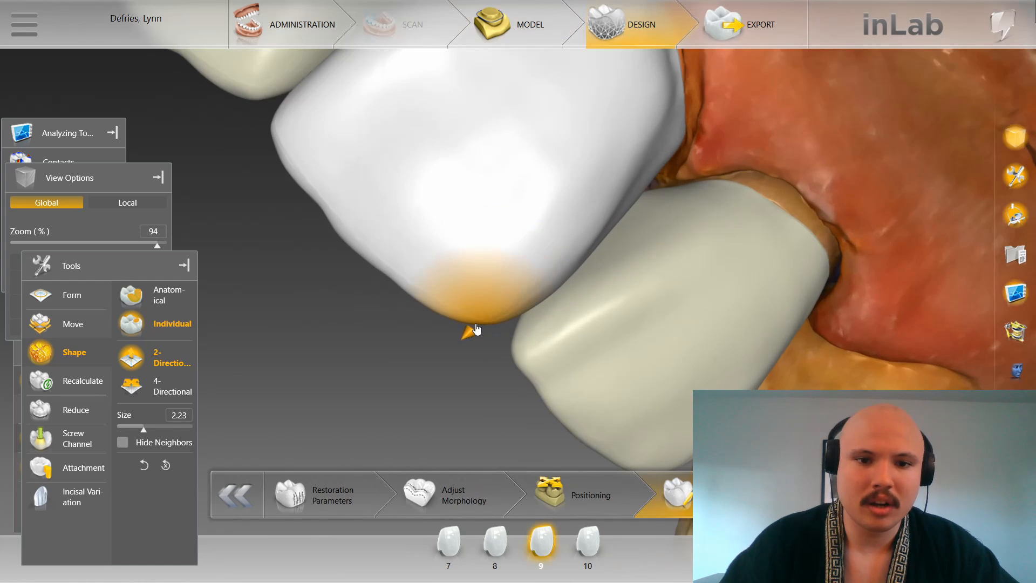
{"action": "scroll", "coordinate": [458, 366], "scroll_direction": "down", "scroll_amount": 3}
Step: Activate crown 10 and shape its mesial incisal corner from the palatal side at size 3.53
{"action": "left_click_drag", "start_coordinate": [432, 339], "coordinate": [668, 162]}
{"action": "left_click", "coordinate": [668, 160]}
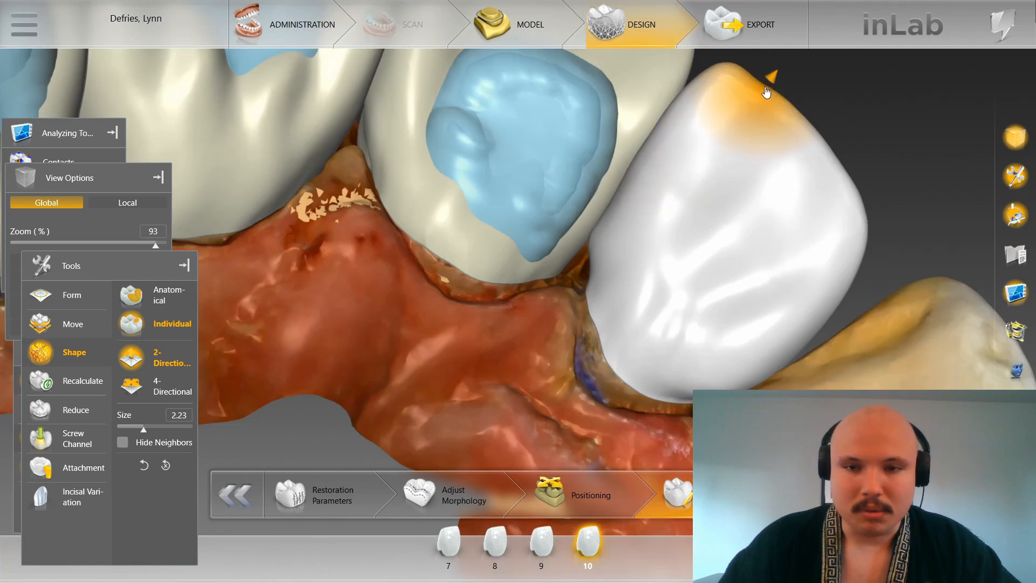
{"action": "scroll", "coordinate": [672, 143], "scroll_direction": "up", "scroll_amount": 3}
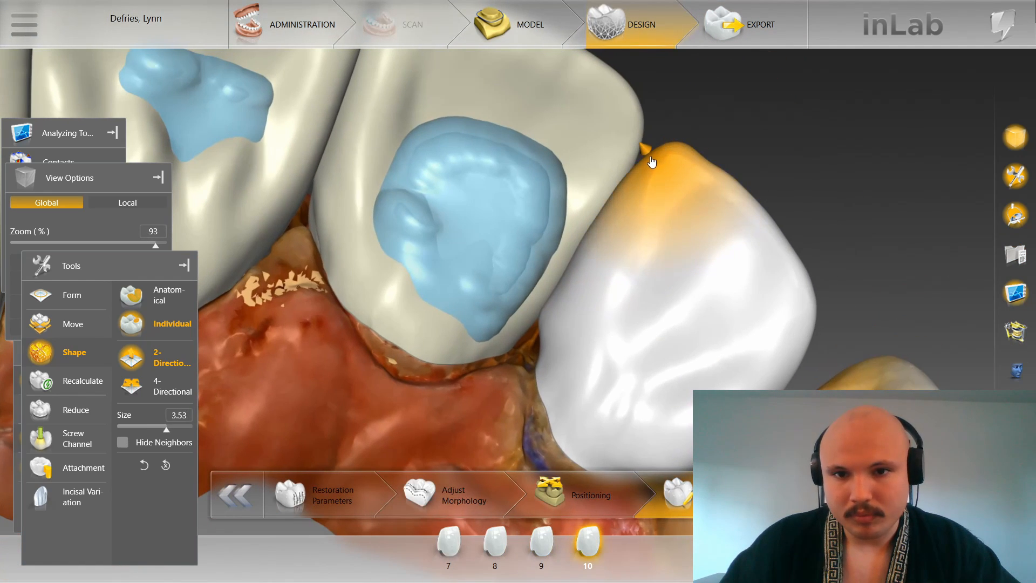
{"action": "mouse_move", "coordinate": [650, 162]}
{"action": "left_mouse_down"}
{"action": "mouse_move", "coordinate": [671, 153]}
{"action": "mouse_move", "coordinate": [634, 219]}
{"action": "mouse_move", "coordinate": [642, 189]}
{"action": "left_mouse_up"}
Step: Activate crown 9 and shape its distal palatal surface beside crown 10 at sizes 2.00, 2.55 and 1.50
{"action": "scroll", "coordinate": [683, 152], "scroll_direction": "down", "scroll_amount": 4}
{"action": "left_click", "coordinate": [417, 271]}
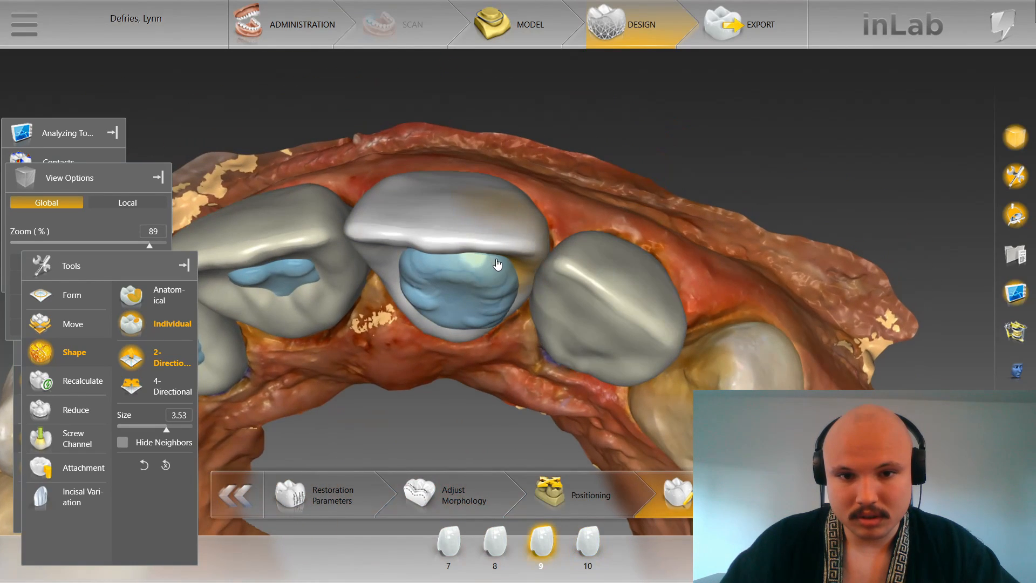
{"action": "left_click_drag", "start_coordinate": [570, 211], "coordinate": [540, 255]}
{"action": "scroll", "coordinate": [519, 292], "scroll_direction": "down", "scroll_amount": 4}
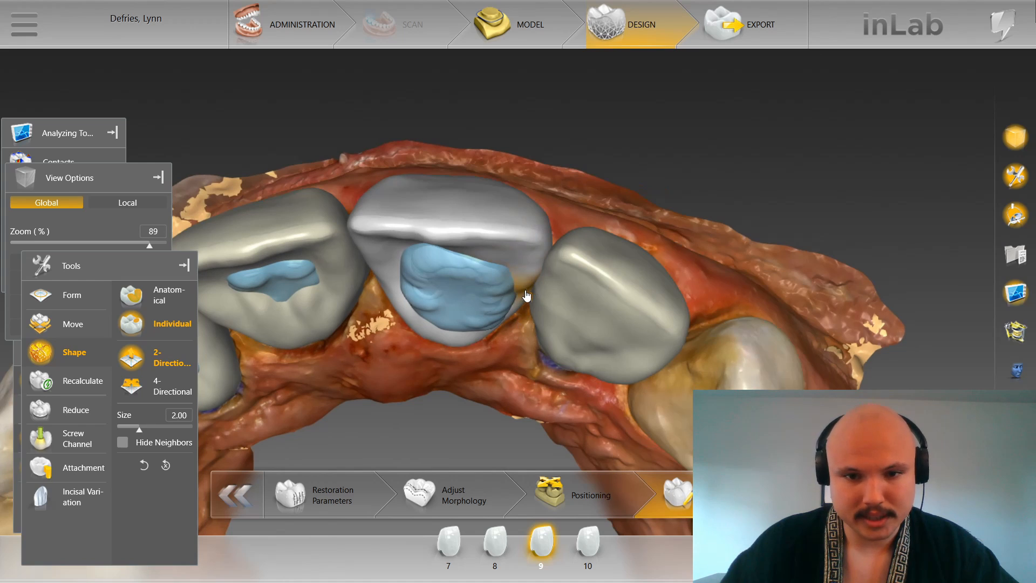
{"action": "scroll", "coordinate": [525, 302], "scroll_direction": "up", "scroll_amount": 2}
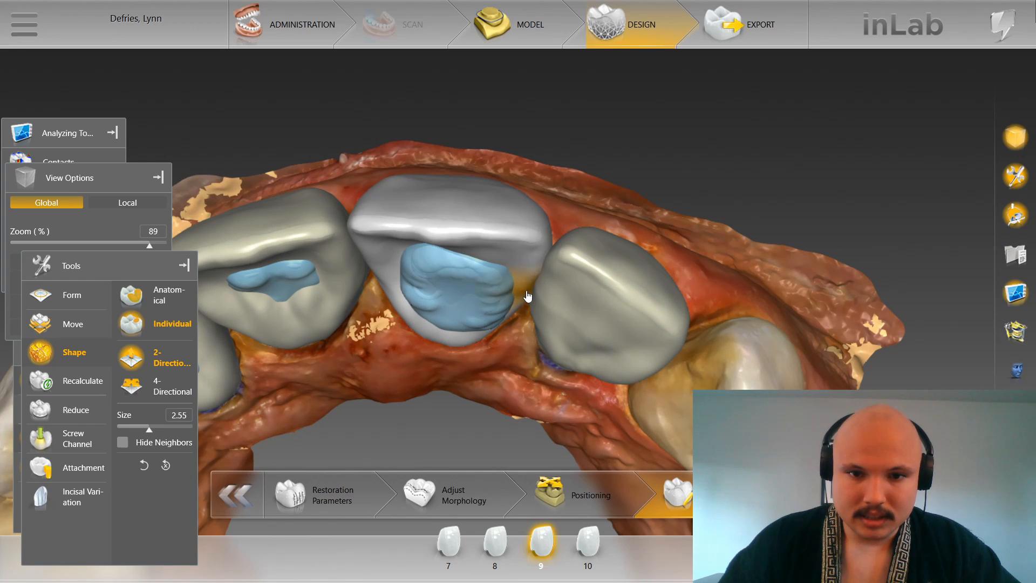
{"action": "scroll", "coordinate": [556, 233], "scroll_direction": "up", "scroll_amount": 2}
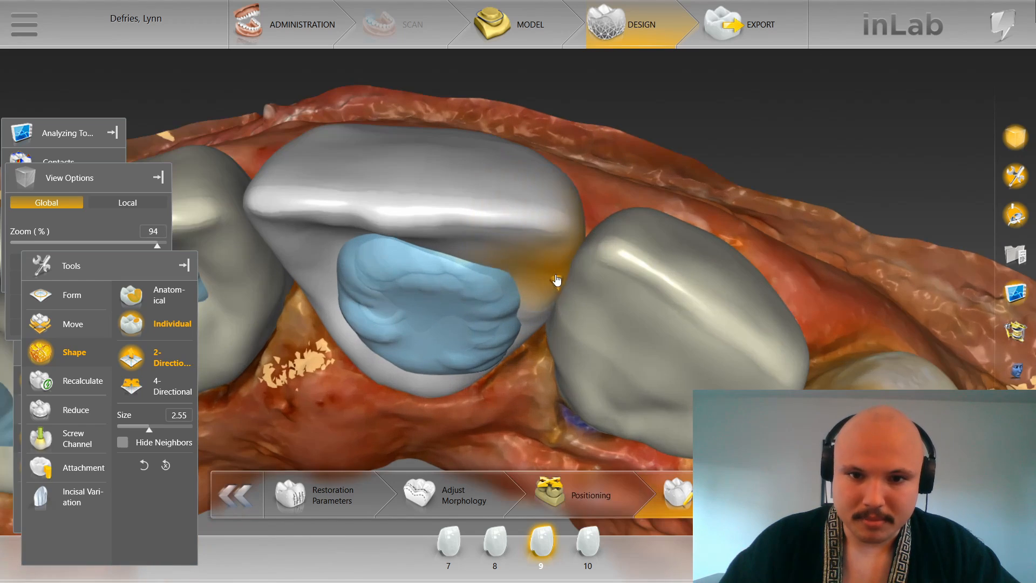
{"action": "scroll", "coordinate": [559, 280], "scroll_direction": "down", "scroll_amount": 3}
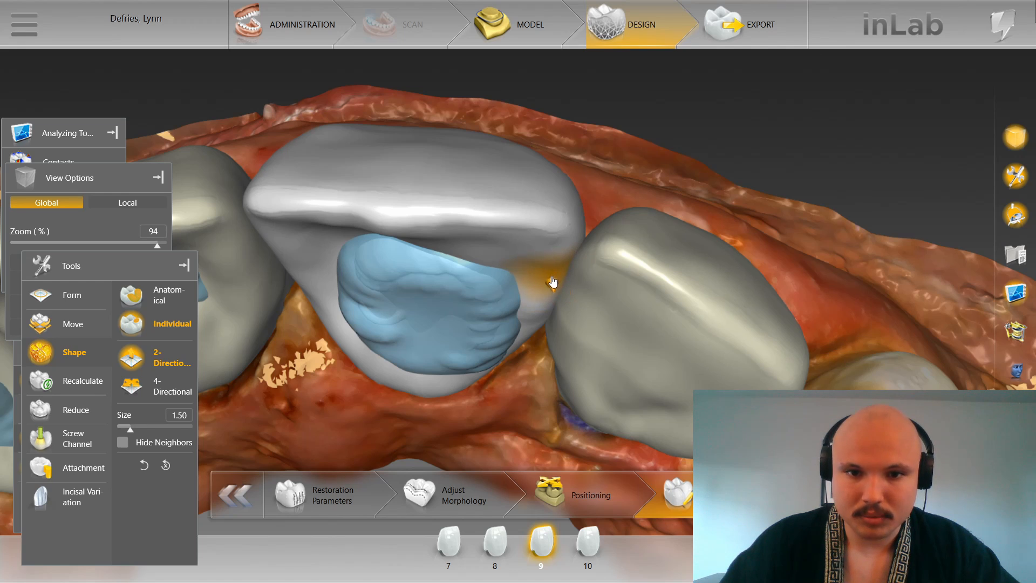
{"action": "left_click", "coordinate": [572, 265]}
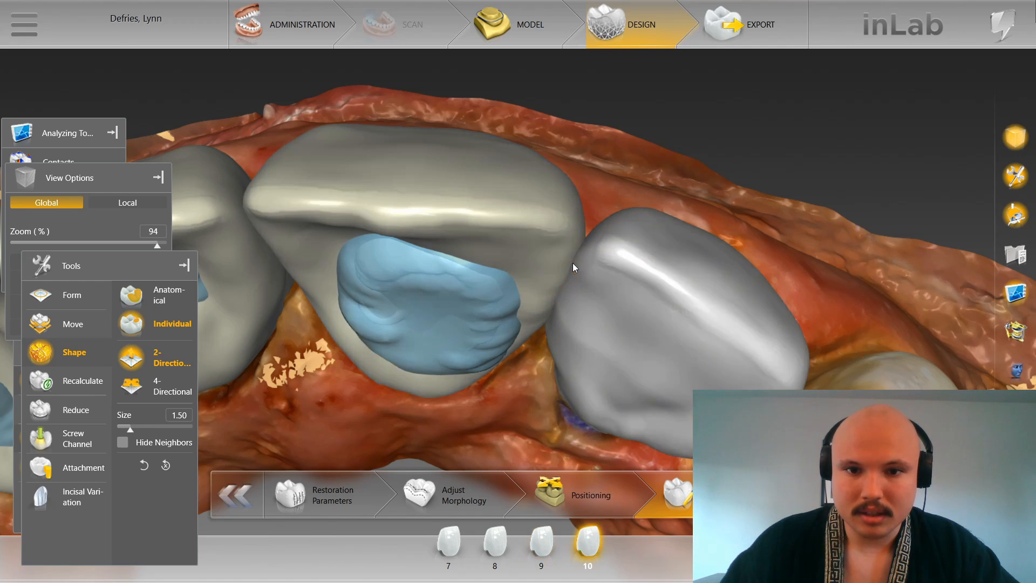
{"action": "left_click", "coordinate": [575, 250]}
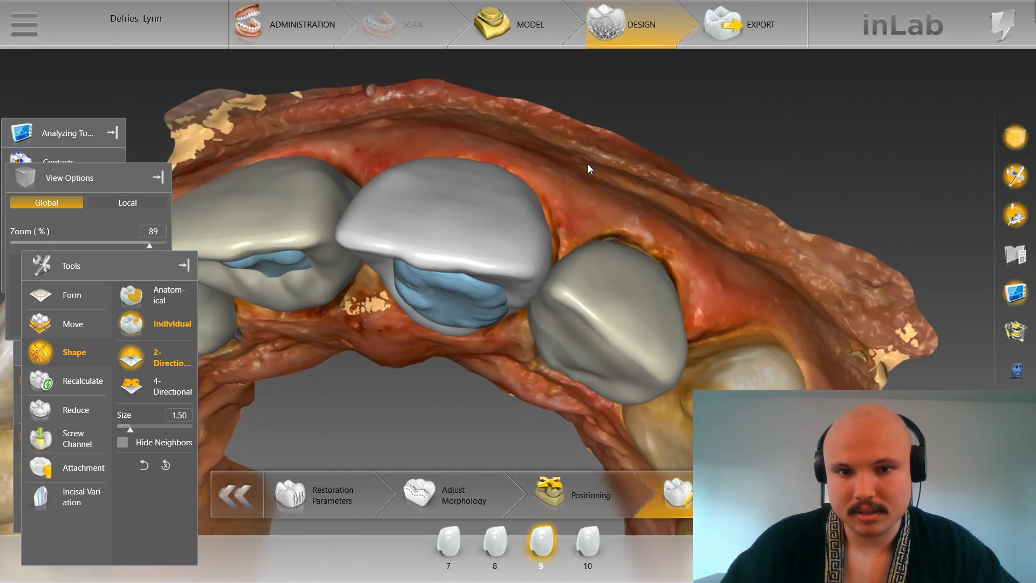
Step: Shape crown 9's palatal incisal ridge at size 2.20 and its mesial palatal surface at size 2.48
{"action": "scroll", "coordinate": [479, 226], "scroll_direction": "up", "scroll_amount": 4}
{"action": "scroll", "coordinate": [435, 237], "scroll_direction": "up", "scroll_amount": 7}
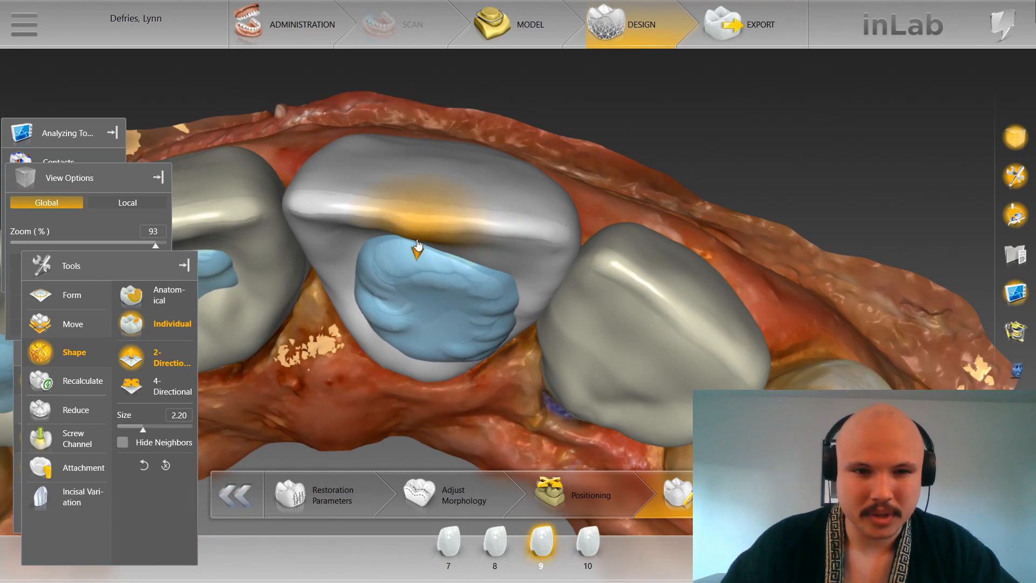
{"action": "left_click_drag", "start_coordinate": [615, 134], "coordinate": [624, 120]}
{"action": "scroll", "coordinate": [379, 216], "scroll_direction": "up", "scroll_amount": 6}
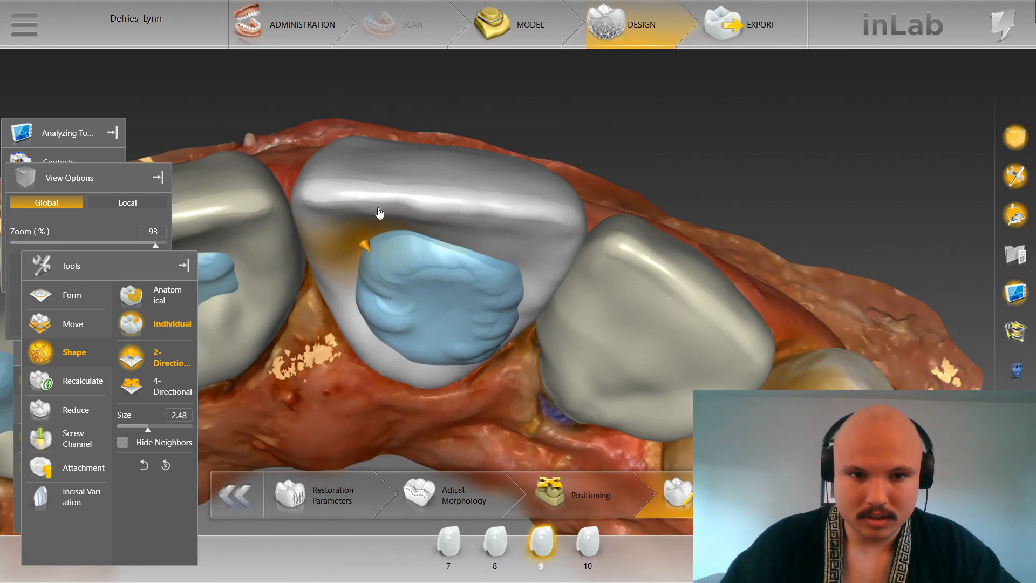
Step: Build up crown 9's palatal surface over the blue minimal-thickness area, using the Shape tool at size 3.38 near the cingulum
{"action": "mouse_move", "coordinate": [366, 270]}
{"action": "left_mouse_down"}
{"action": "mouse_move", "coordinate": [472, 289]}
{"action": "mouse_move", "coordinate": [493, 315]}
{"action": "mouse_move", "coordinate": [477, 356]}
{"action": "left_mouse_up"}
{"action": "scroll", "coordinate": [487, 327], "scroll_direction": "down", "scroll_amount": 4}
{"action": "scroll", "coordinate": [489, 339], "scroll_direction": "down", "scroll_amount": 2}
{"action": "mouse_move", "coordinate": [500, 307]}
{"action": "left_mouse_down"}
{"action": "mouse_move", "coordinate": [490, 372]}
{"action": "mouse_move", "coordinate": [501, 339]}
{"action": "left_mouse_up"}
{"action": "scroll", "coordinate": [404, 325], "scroll_direction": "up", "scroll_amount": 5}
{"action": "mouse_move", "coordinate": [377, 330]}
{"action": "left_mouse_down"}
{"action": "mouse_move", "coordinate": [381, 345]}
{"action": "mouse_move", "coordinate": [413, 329]}
{"action": "mouse_move", "coordinate": [421, 337]}
{"action": "mouse_move", "coordinate": [421, 318]}
{"action": "left_mouse_up"}
{"action": "mouse_move", "coordinate": [318, 371]}
{"action": "left_mouse_down"}
{"action": "mouse_move", "coordinate": [347, 383]}
{"action": "mouse_move", "coordinate": [363, 423]}
{"action": "left_mouse_up"}
{"action": "left_click_drag", "start_coordinate": [355, 352], "coordinate": [353, 360]}
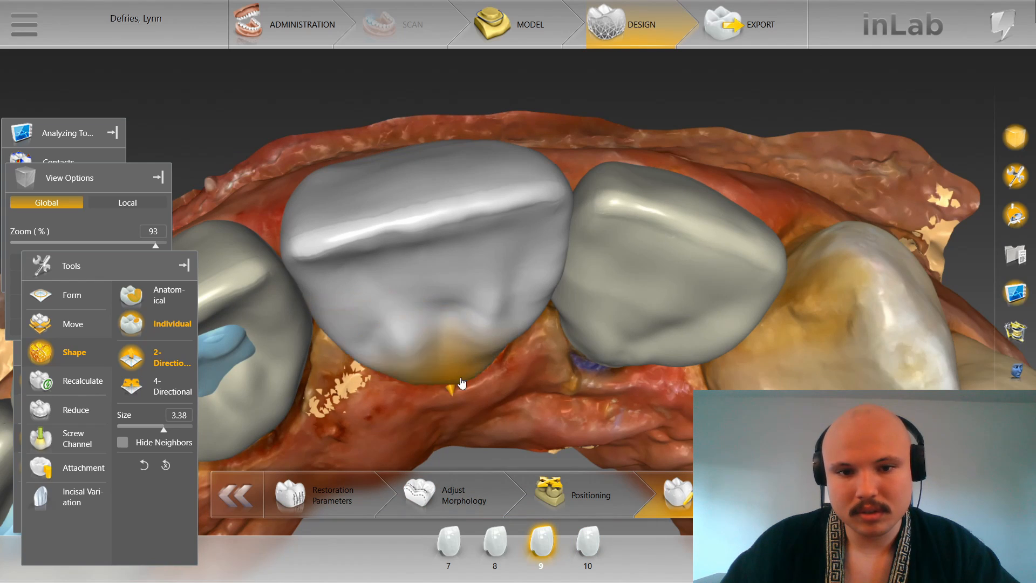
Step: Refine crown 9's cingulum area with the Shape tool at size 2.08 and save the case
{"action": "scroll", "coordinate": [473, 365], "scroll_direction": "down", "scroll_amount": 5}
{"action": "mouse_move", "coordinate": [474, 367]}
{"action": "left_mouse_down"}
{"action": "mouse_move", "coordinate": [476, 394]}
{"action": "mouse_move", "coordinate": [488, 375]}
{"action": "left_mouse_up"}
{"action": "scroll", "coordinate": [482, 365], "scroll_direction": "down", "scroll_amount": 1}
{"action": "mouse_move", "coordinate": [432, 202]}
{"action": "middle_mouse_down"}
{"action": "mouse_move", "coordinate": [390, 125]}
{"action": "mouse_move", "coordinate": [419, 229]}
{"action": "mouse_move", "coordinate": [435, 229]}
{"action": "mouse_move", "coordinate": [439, 216]}
{"action": "mouse_move", "coordinate": [412, 227]}
{"action": "mouse_move", "coordinate": [400, 254]}
{"action": "mouse_move", "coordinate": [440, 219]}
{"action": "mouse_move", "coordinate": [428, 185]}
{"action": "middle_mouse_up"}
{"action": "left_click", "coordinate": [24, 24]}
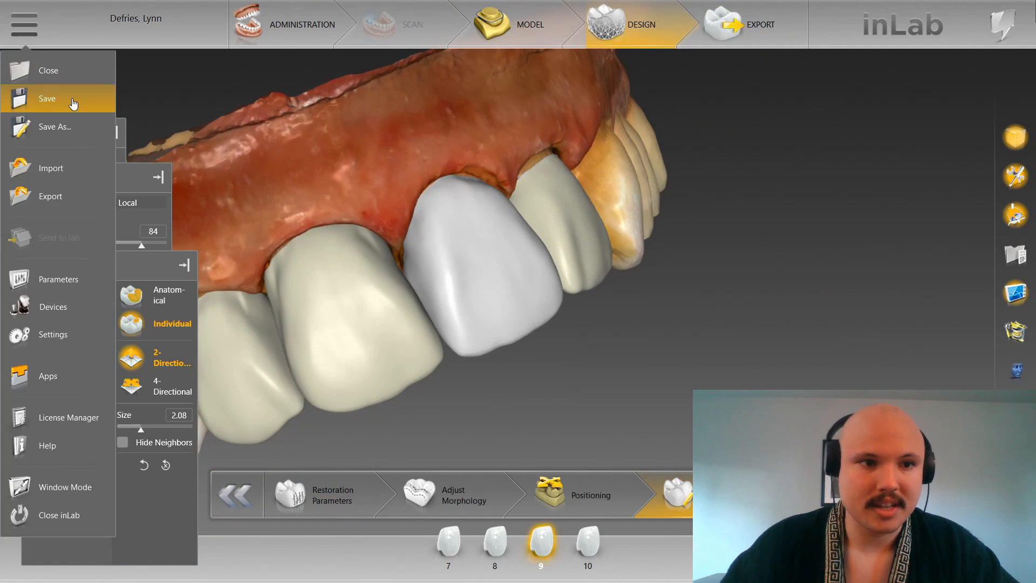
{"action": "left_click", "coordinate": [71, 98]}
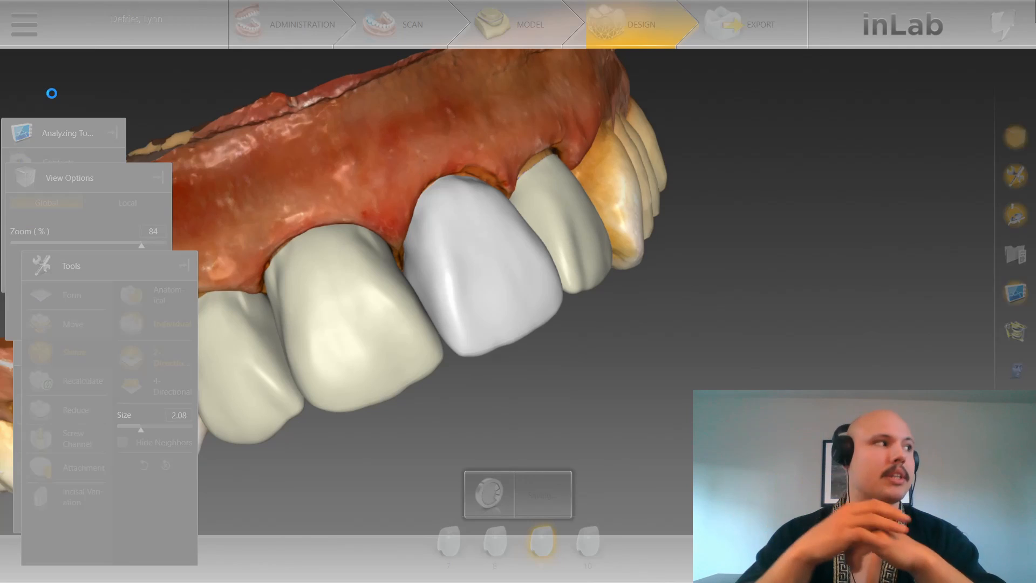
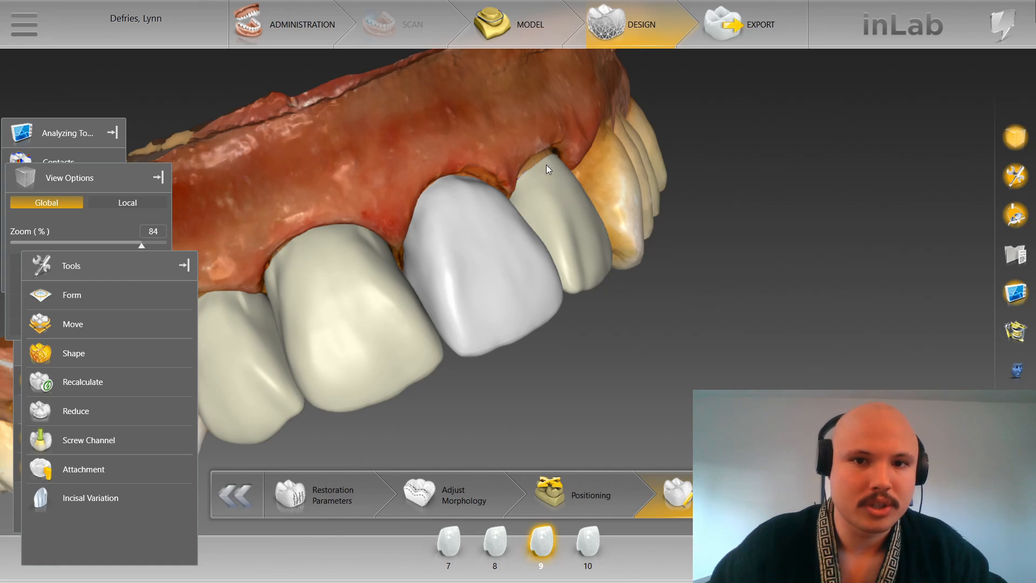
Step: Isolate crown 10 by hiding the upper jaw, display the contacts, and examine its mesial and distal contact areas
{"action": "left_click", "coordinate": [546, 165]}
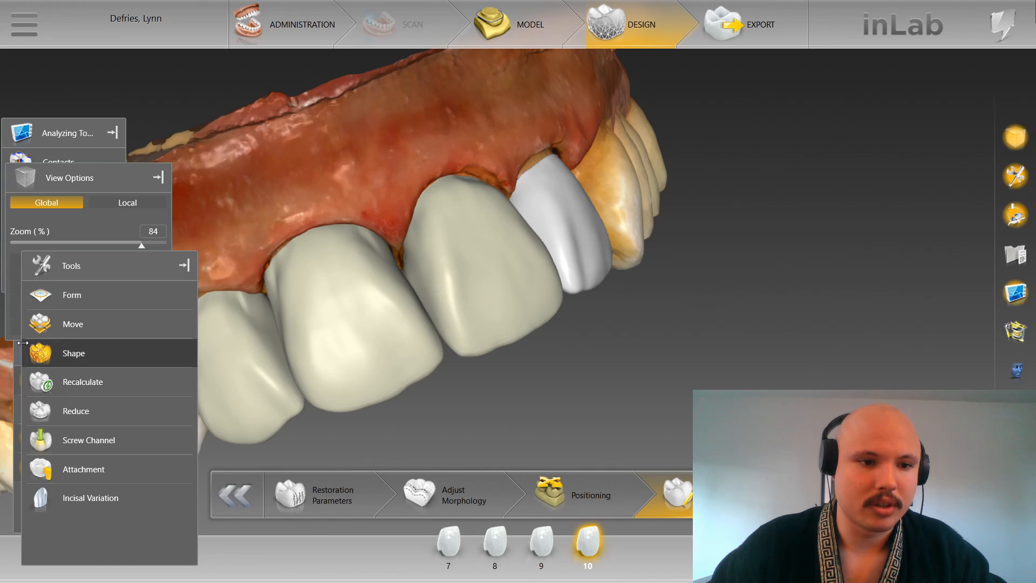
{"action": "left_click", "coordinate": [17, 377]}
{"action": "left_click", "coordinate": [39, 383]}
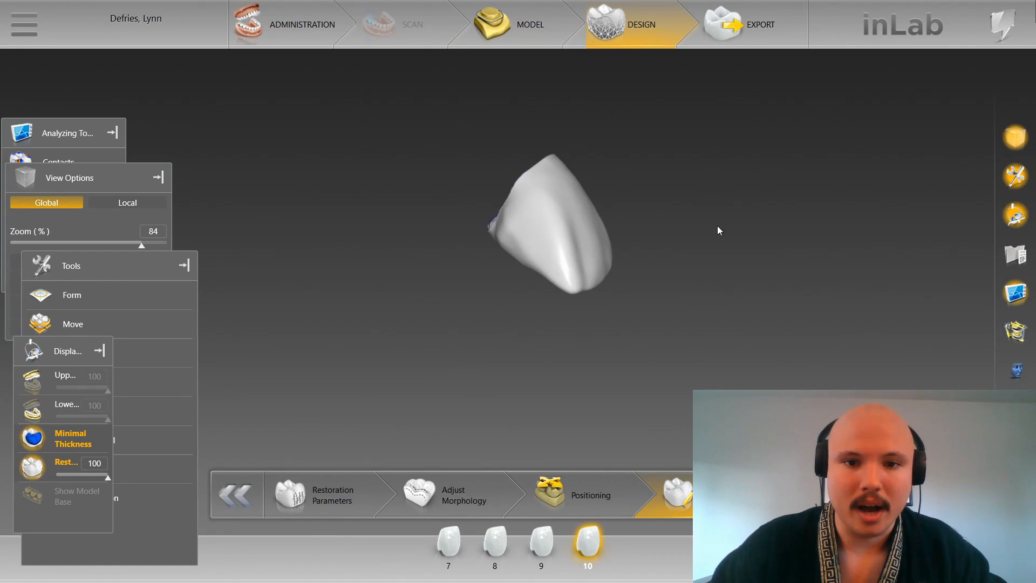
{"action": "scroll", "coordinate": [747, 220], "scroll_direction": "up", "scroll_amount": 2}
{"action": "left_click", "coordinate": [52, 162]}
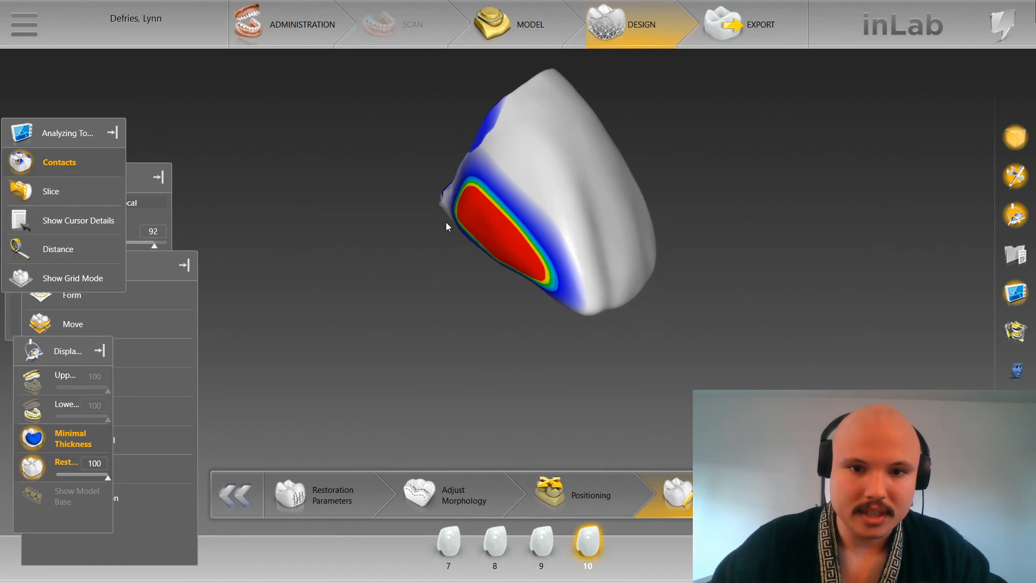
{"action": "right_click_drag", "start_coordinate": [633, 187], "coordinate": [583, 248]}
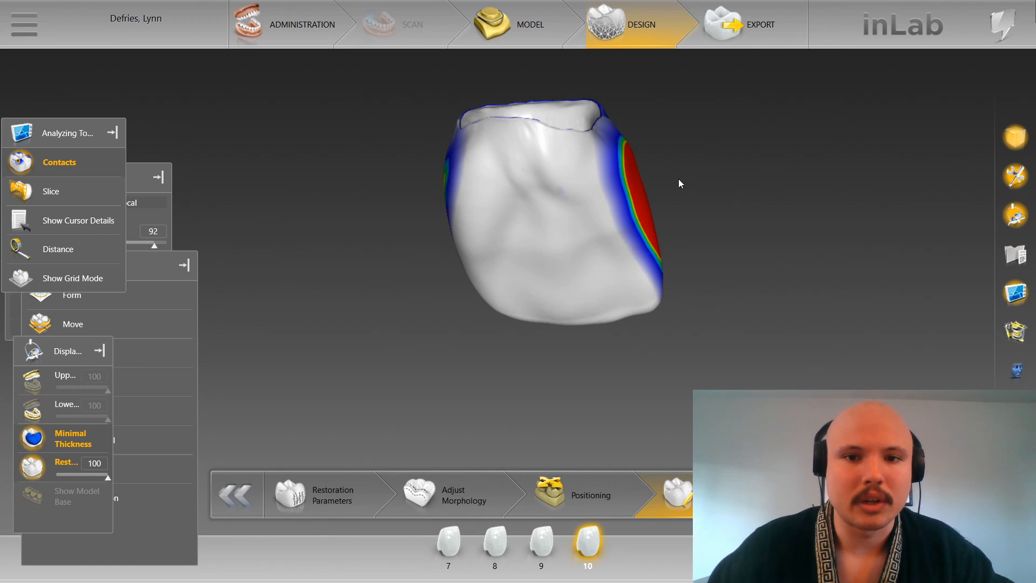
{"action": "right_click_drag", "start_coordinate": [678, 179], "coordinate": [636, 423]}
{"action": "right_click_drag", "start_coordinate": [740, 294], "coordinate": [285, 326]}
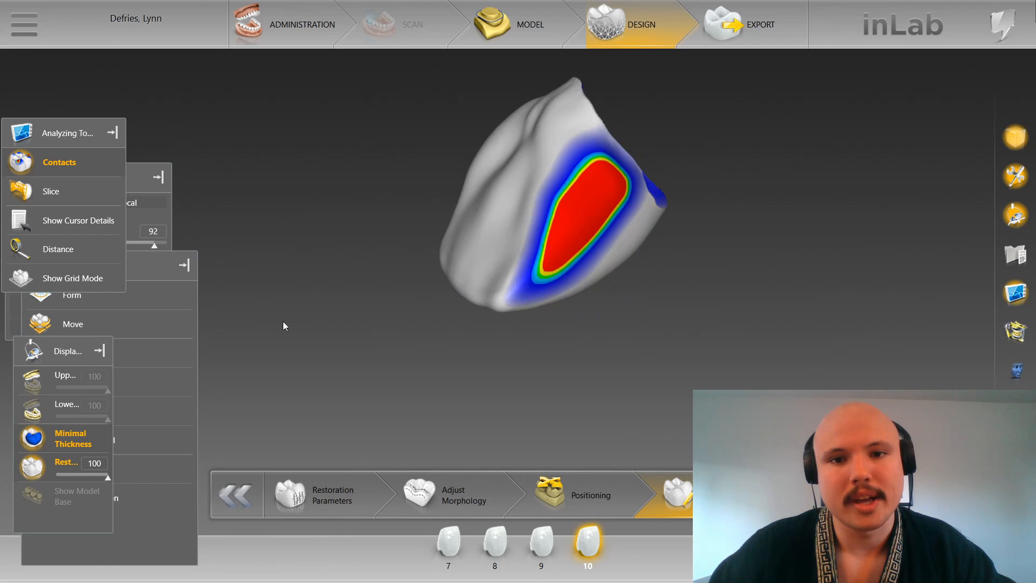
{"action": "right_click_drag", "start_coordinate": [437, 212], "coordinate": [593, 218]}
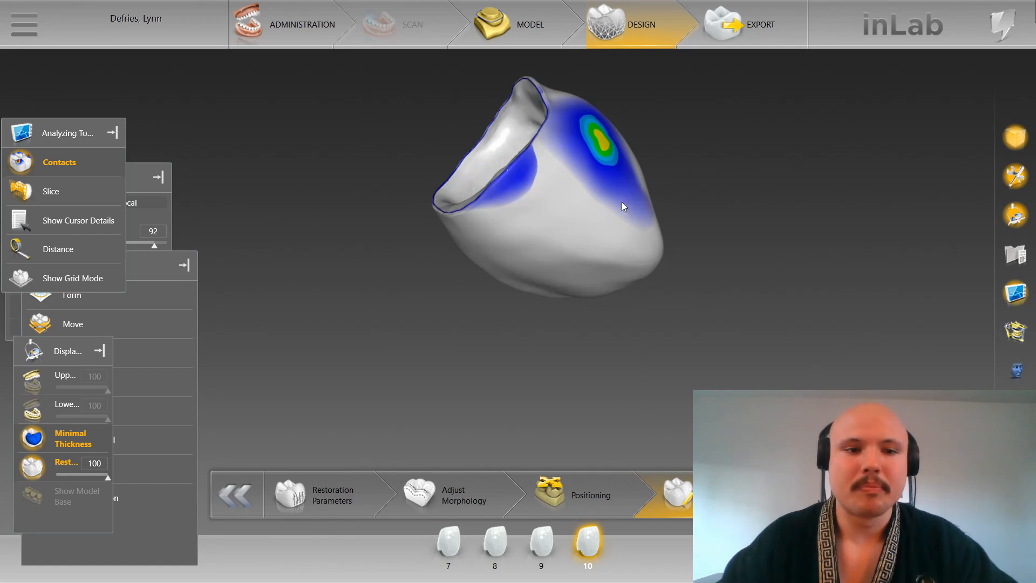
Step: Show the upper jaw again and compare the four crowns from the front with the contact display turned off
{"action": "left_click", "coordinate": [32, 378]}
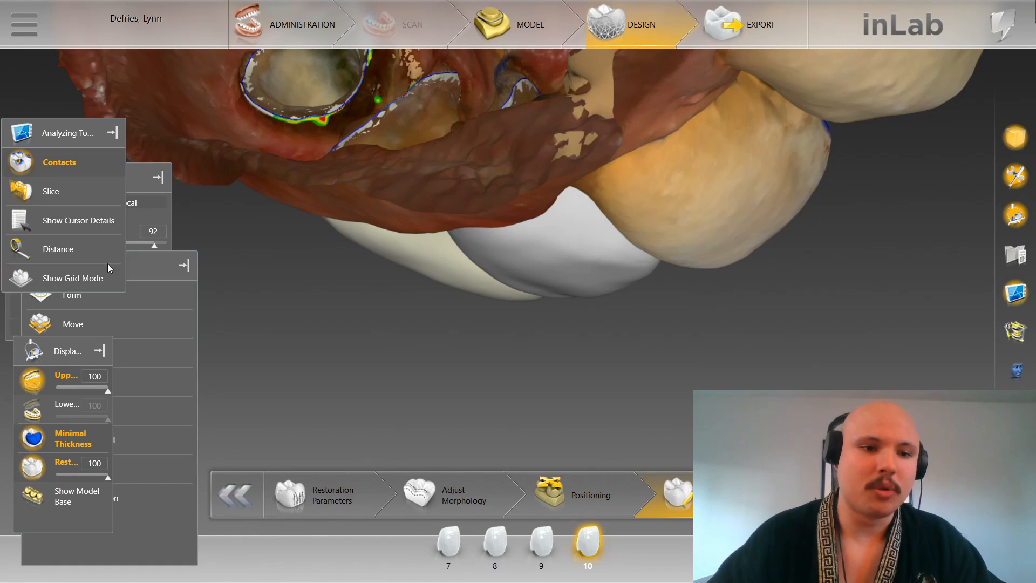
{"action": "left_click", "coordinate": [139, 172]}
{"action": "left_click", "coordinate": [134, 306]}
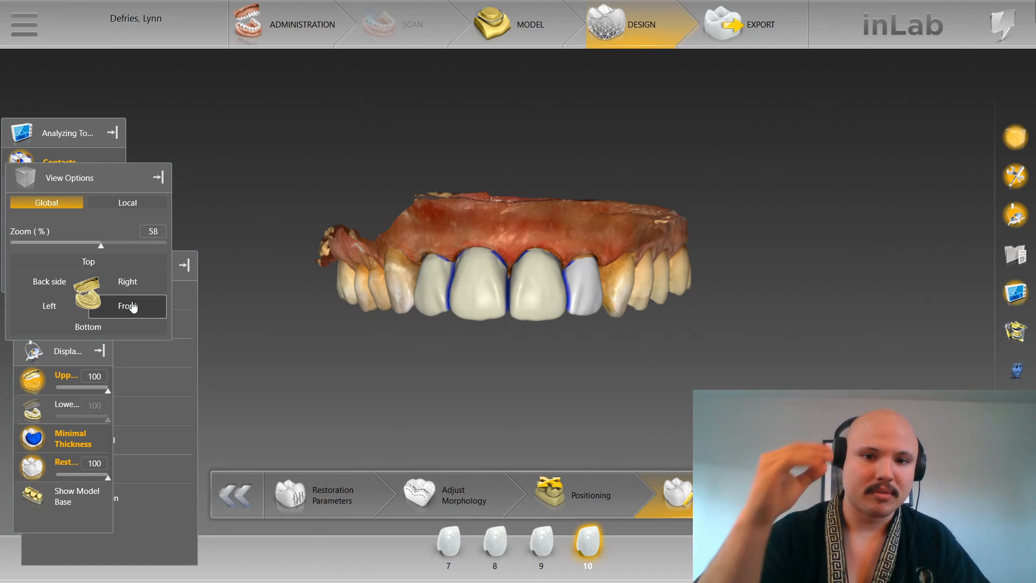
{"action": "left_click", "coordinate": [132, 307]}
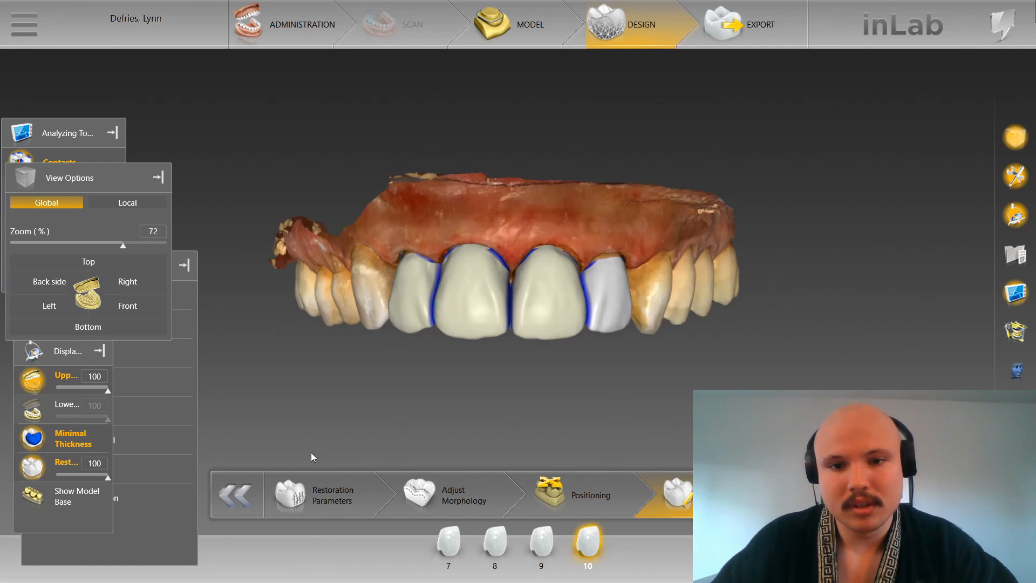
{"action": "left_click", "coordinate": [53, 162]}
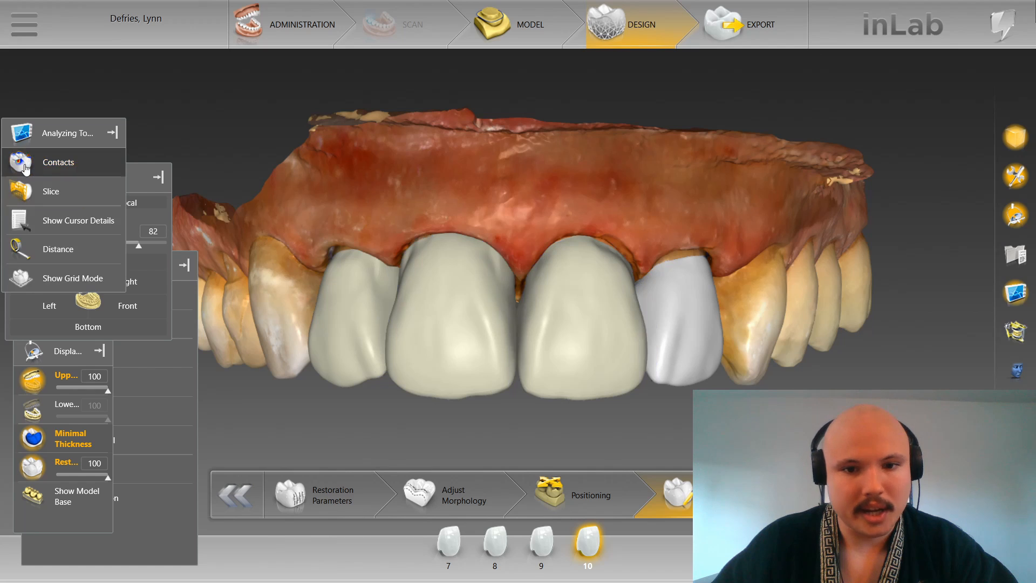
{"action": "middle_click_drag", "start_coordinate": [520, 461], "coordinate": [519, 407]}
{"action": "scroll", "coordinate": [519, 407], "scroll_direction": "up", "scroll_amount": 5}
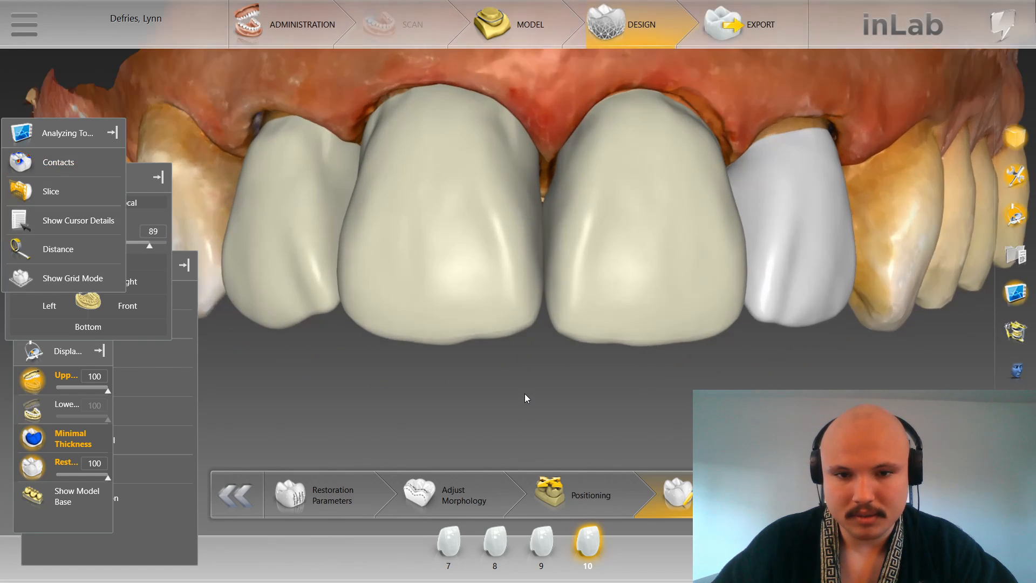
Step: Refine crown 8's mesial incisal corner with the individual 2-directional Shape tool at size 3.75, comparing it with crown 9
{"action": "right_click", "coordinate": [524, 393]}
{"action": "mouse_move", "coordinate": [555, 426]}
{"action": "left_click", "coordinate": [665, 446]}
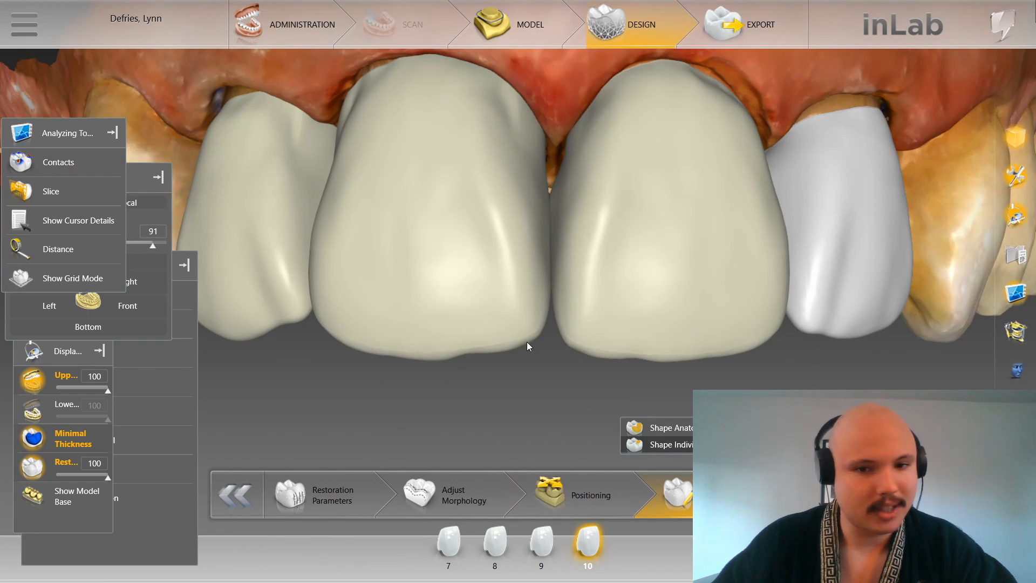
{"action": "left_click", "coordinate": [528, 343]}
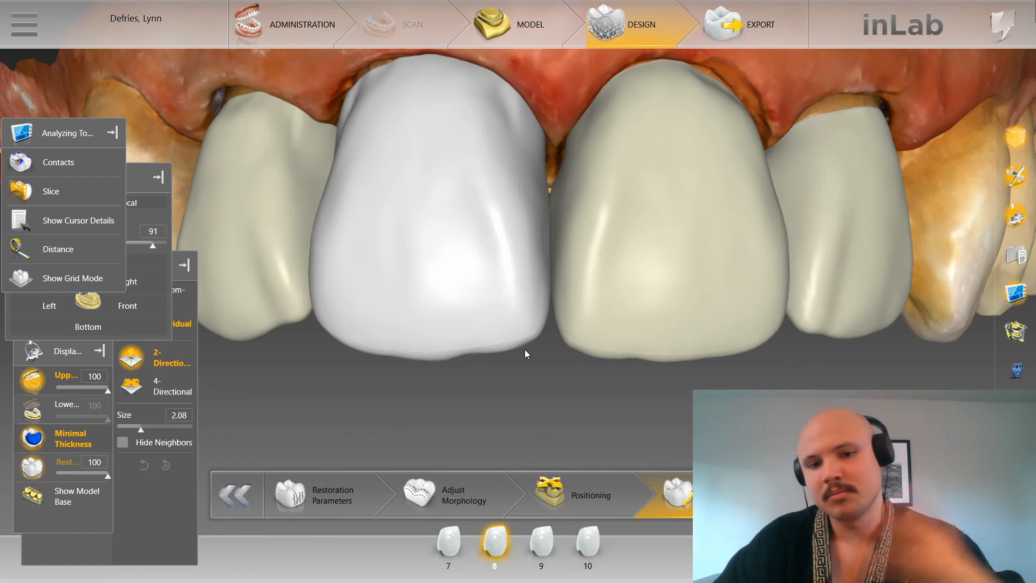
{"action": "right_click_drag", "start_coordinate": [525, 347], "coordinate": [534, 295]}
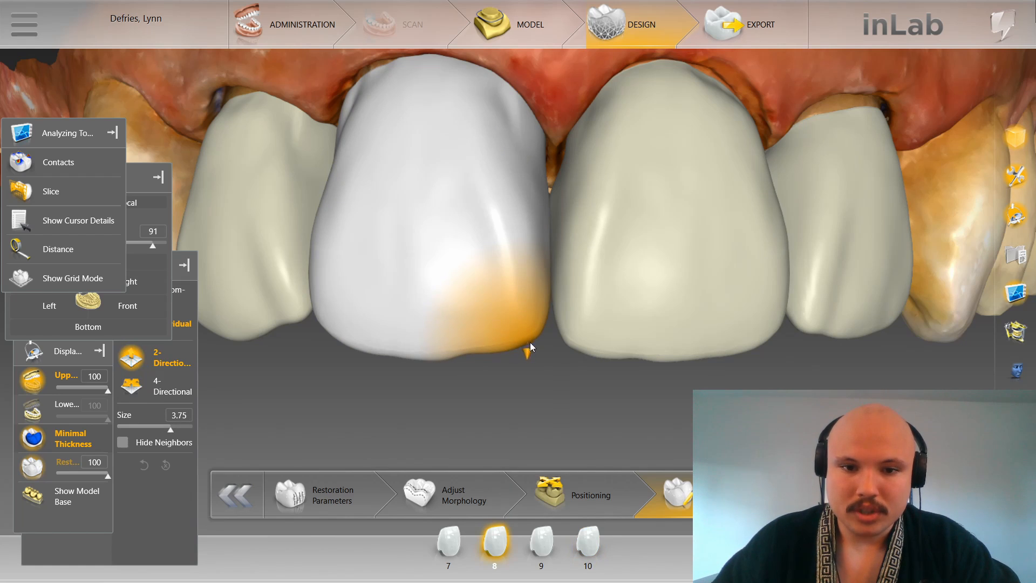
{"action": "left_click_drag", "start_coordinate": [532, 347], "coordinate": [534, 354]}
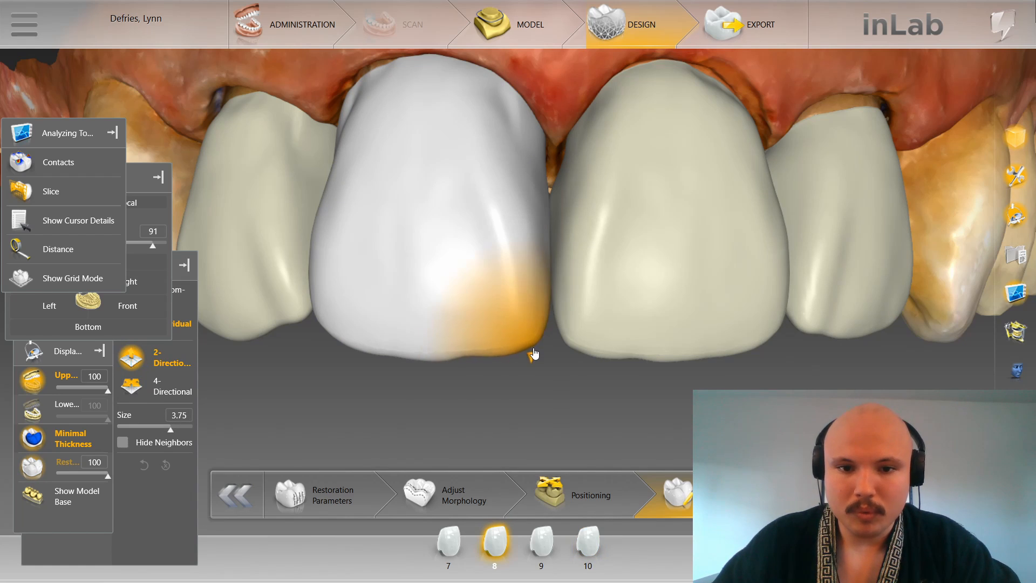
{"action": "left_click", "coordinate": [596, 310]}
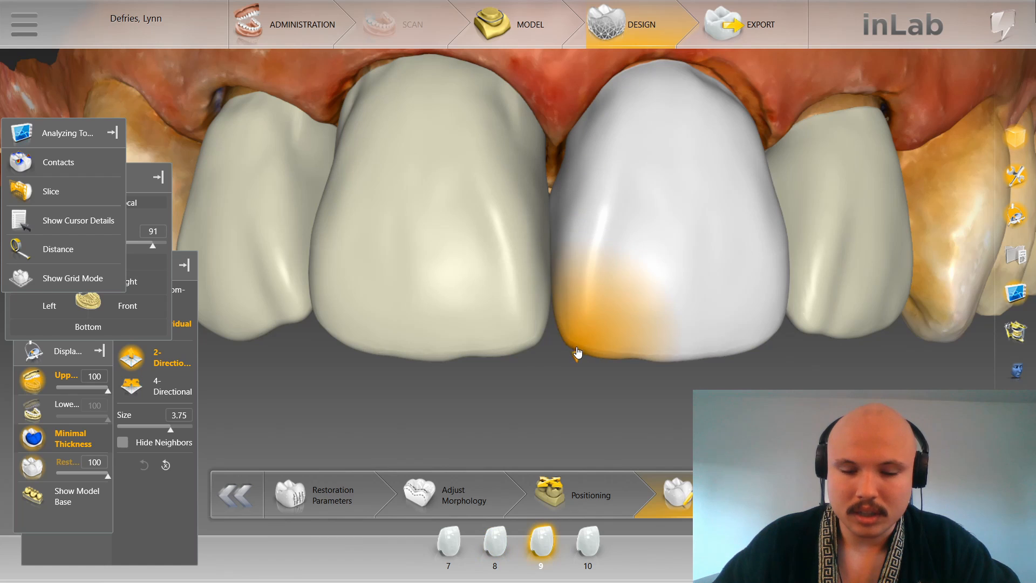
{"action": "left_click", "coordinate": [533, 347]}
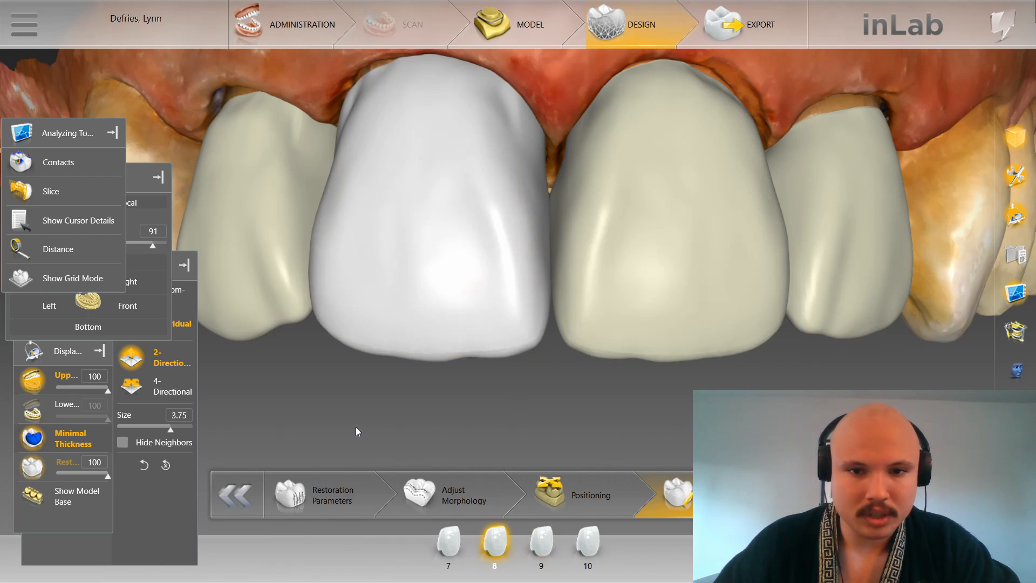
Step: Adjust the mesial incisal corners of crowns 8 and 9 using 4-directional shaping at size 3.88
{"action": "left_click", "coordinate": [174, 394]}
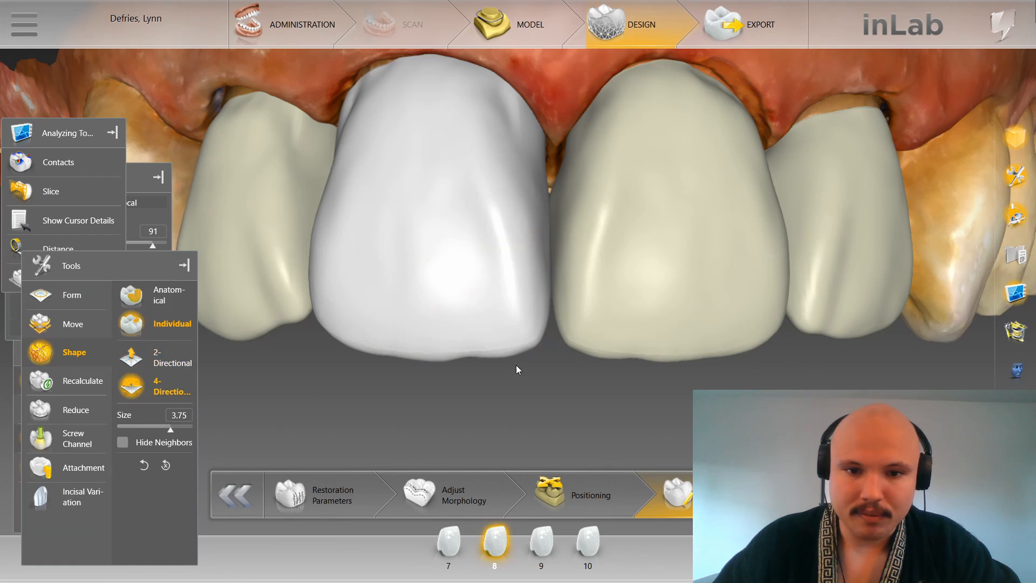
{"action": "scroll", "coordinate": [513, 354], "scroll_direction": "up", "scroll_amount": 2}
{"action": "scroll", "coordinate": [513, 353], "scroll_direction": "down", "scroll_amount": 1}
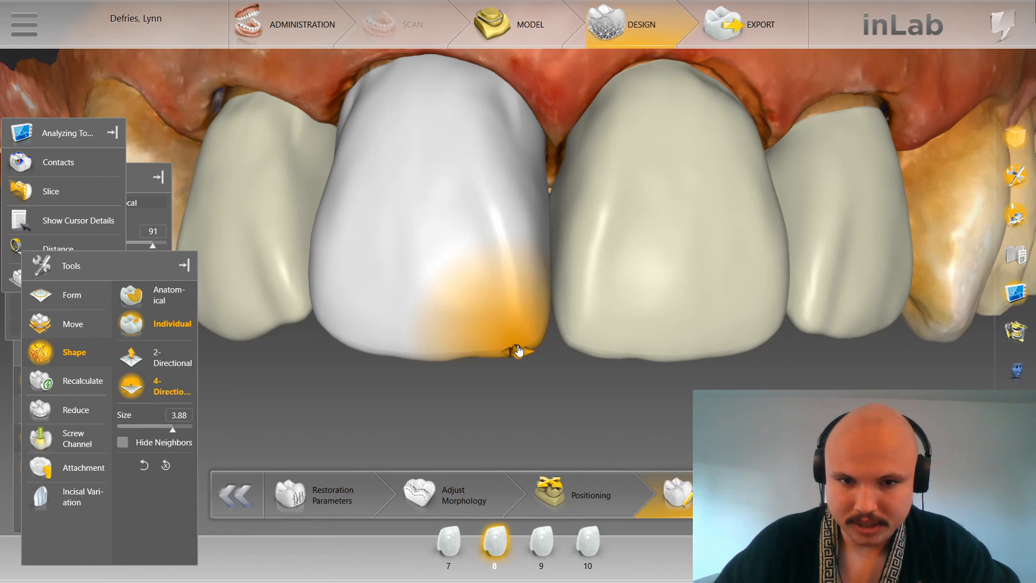
{"action": "left_click", "coordinate": [580, 350]}
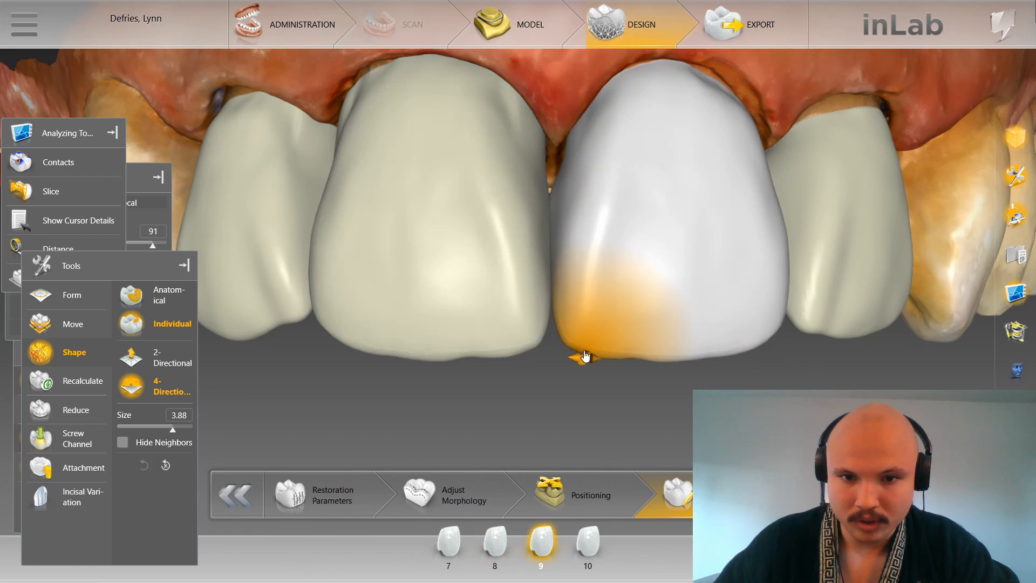
{"action": "scroll", "coordinate": [541, 431], "scroll_direction": "down", "scroll_amount": 2}
{"action": "left_click", "coordinate": [499, 237]}
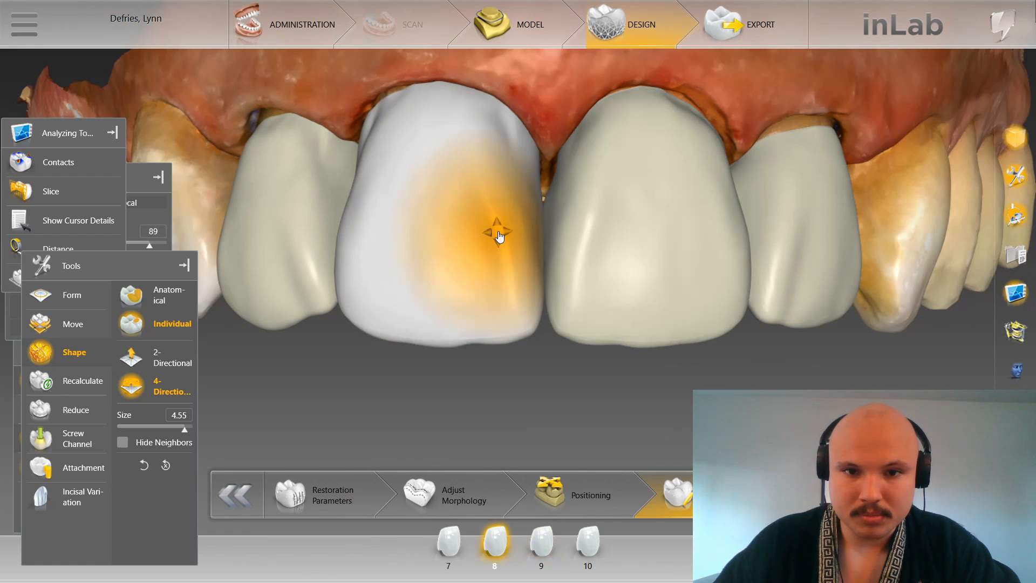
Step: Refine crown 8's distal contour and distal incisal corner with 2-directional shaping at size 2.73, using crown 9 as reference
{"action": "scroll", "coordinate": [406, 347], "scroll_direction": "down", "scroll_amount": 2}
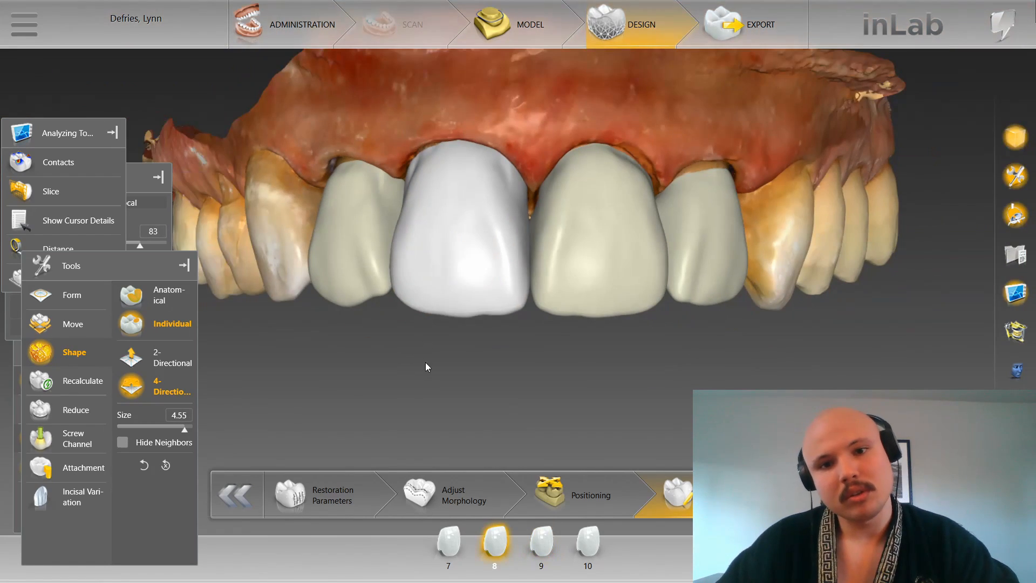
{"action": "scroll", "coordinate": [426, 363], "scroll_direction": "up", "scroll_amount": 3}
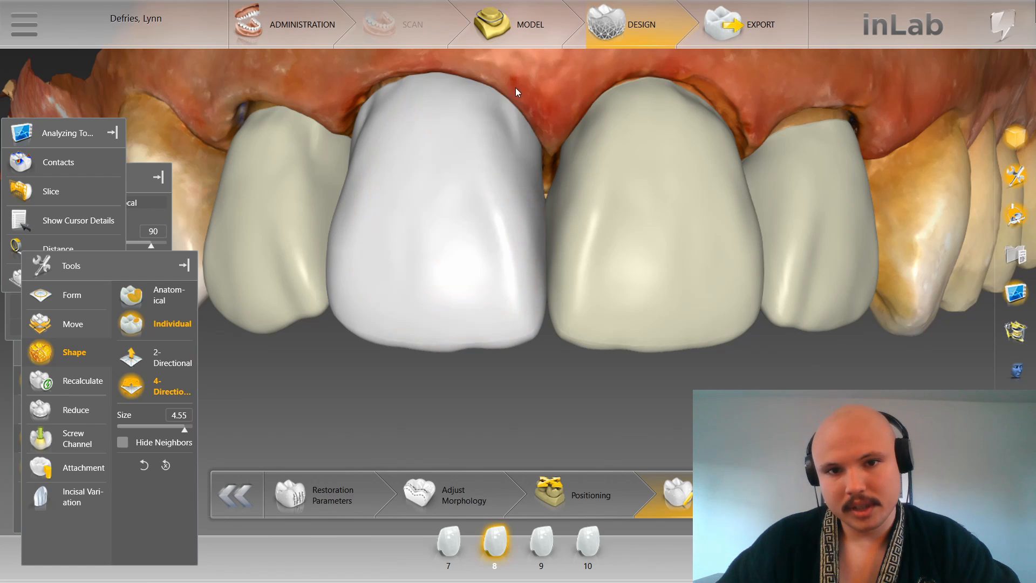
{"action": "middle_click_drag", "start_coordinate": [515, 87], "coordinate": [516, 151]}
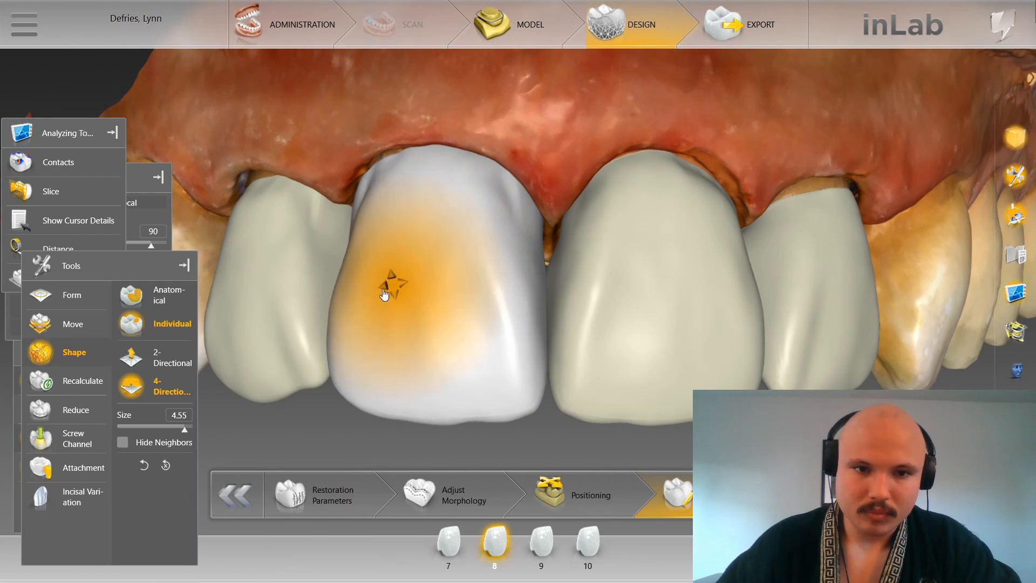
{"action": "left_click", "coordinate": [302, 291]}
{"action": "left_click", "coordinate": [150, 360]}
{"action": "left_click", "coordinate": [358, 241]}
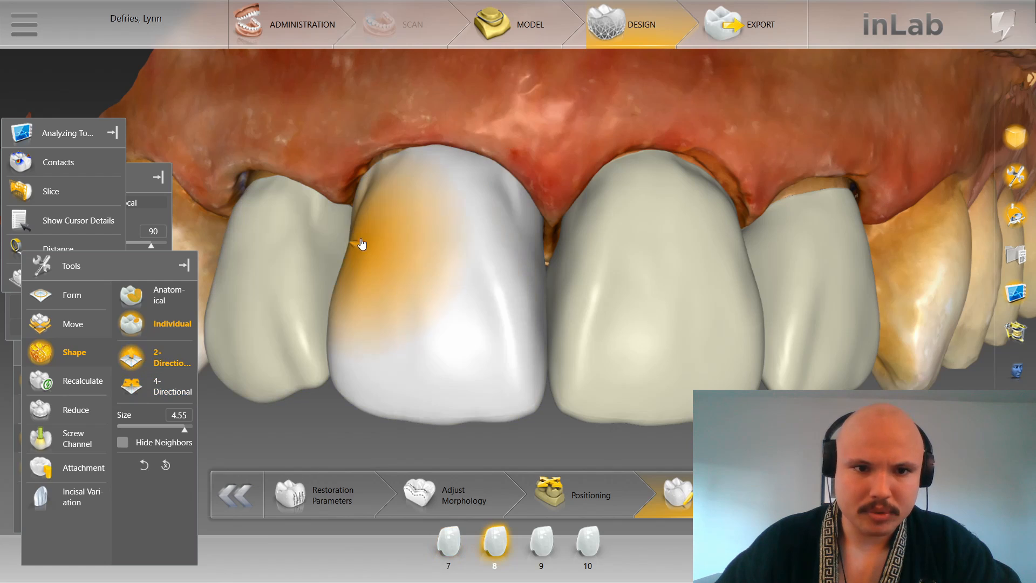
{"action": "scroll", "coordinate": [354, 239], "scroll_direction": "down", "scroll_amount": 5, "text": "ctrl"}
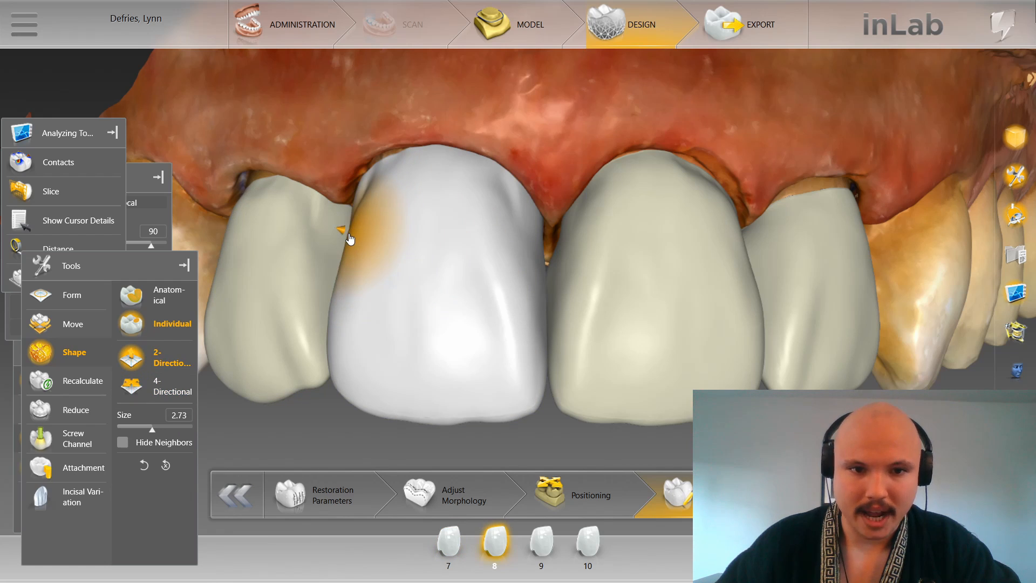
{"action": "left_click", "coordinate": [350, 239]}
{"action": "left_click", "coordinate": [643, 270]}
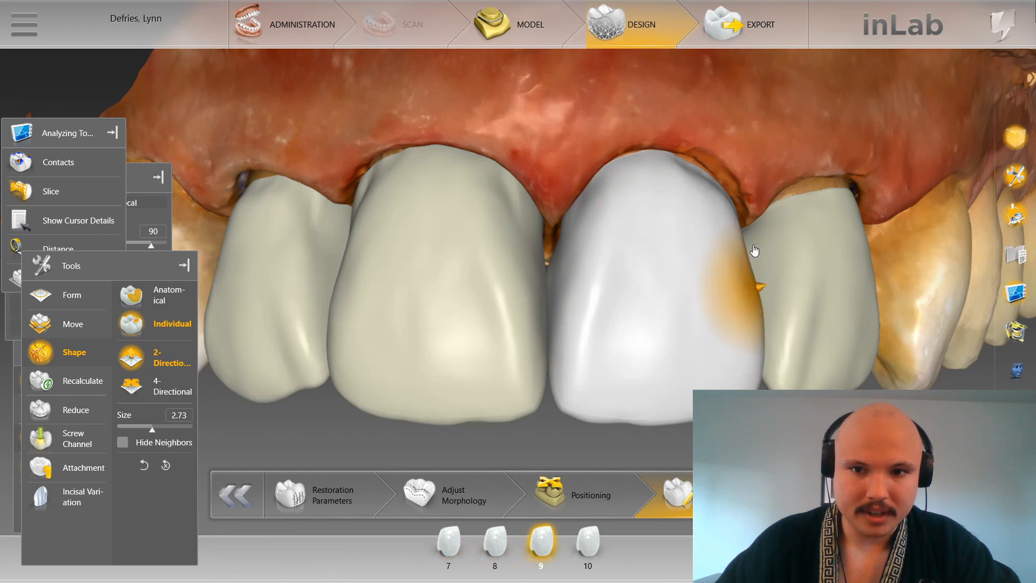
{"action": "left_click", "coordinate": [352, 411]}
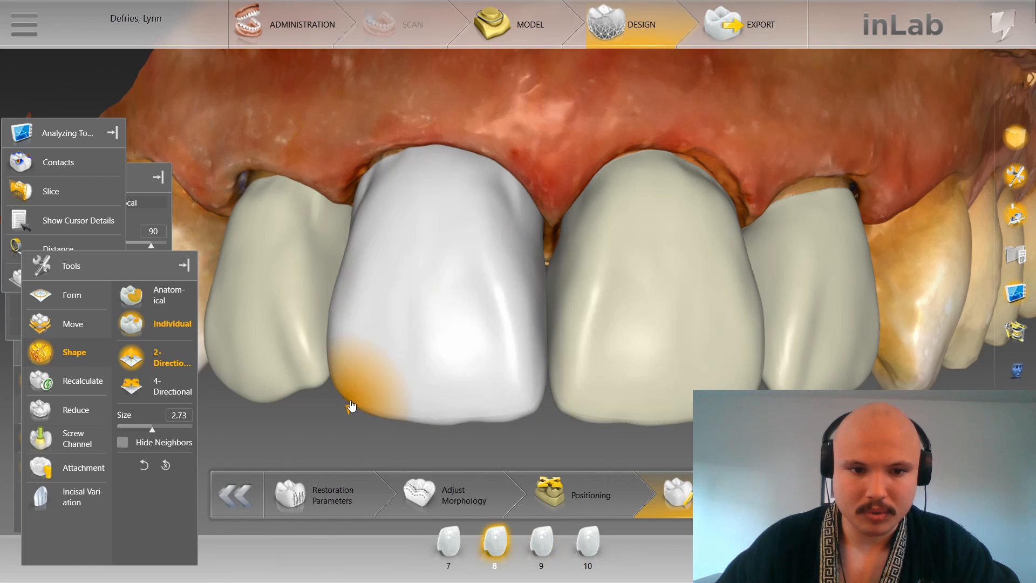
Step: Overlay the grid and align a grid line with the midline between crowns 8 and 9 to compare their symmetry
{"action": "key", "text": "ctrl+g"}
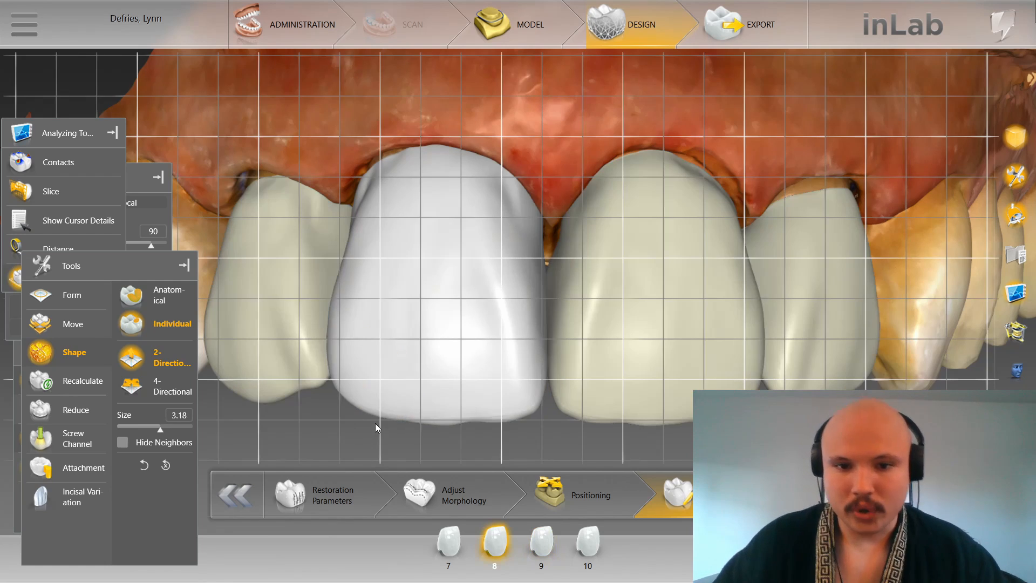
{"action": "right_click_drag", "start_coordinate": [513, 449], "coordinate": [474, 421]}
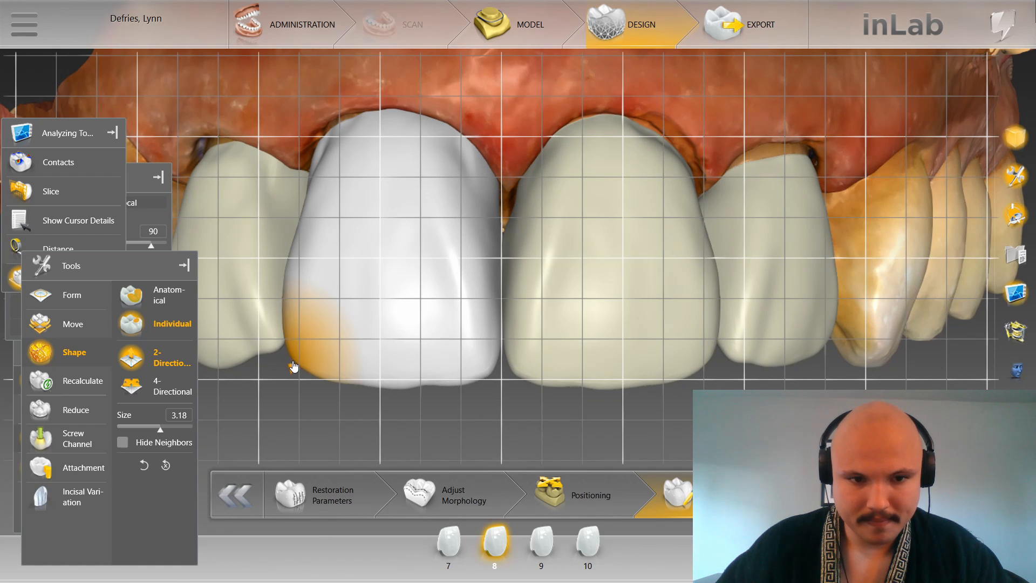
{"action": "scroll", "coordinate": [344, 411], "scroll_direction": "down", "scroll_amount": 1}
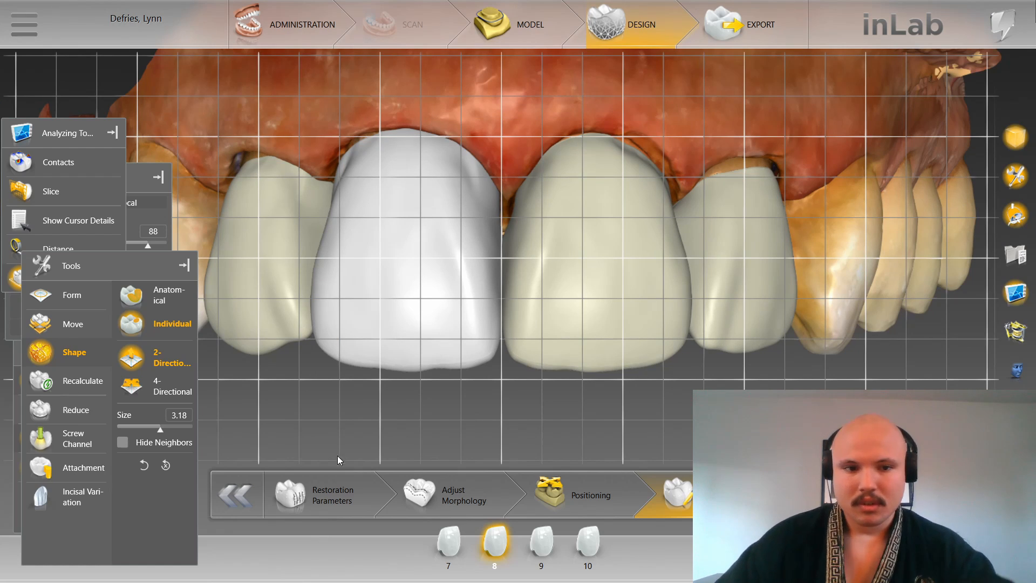
Step: Reshape crown 7's mesial incisal corner with 2-directional and 4-directional shaping at size 3.18
{"action": "left_click", "coordinate": [296, 336]}
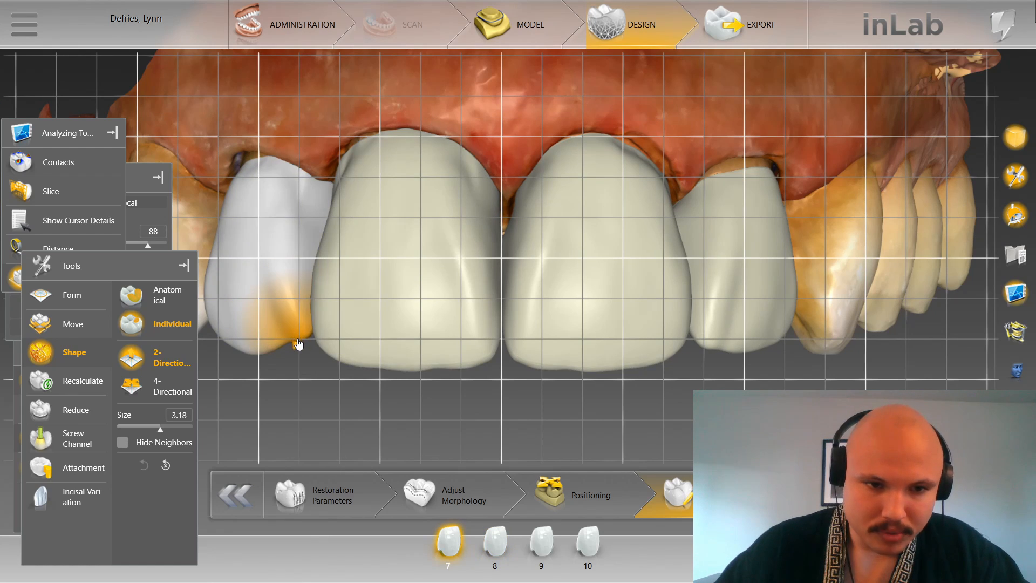
{"action": "left_click", "coordinate": [301, 353]}
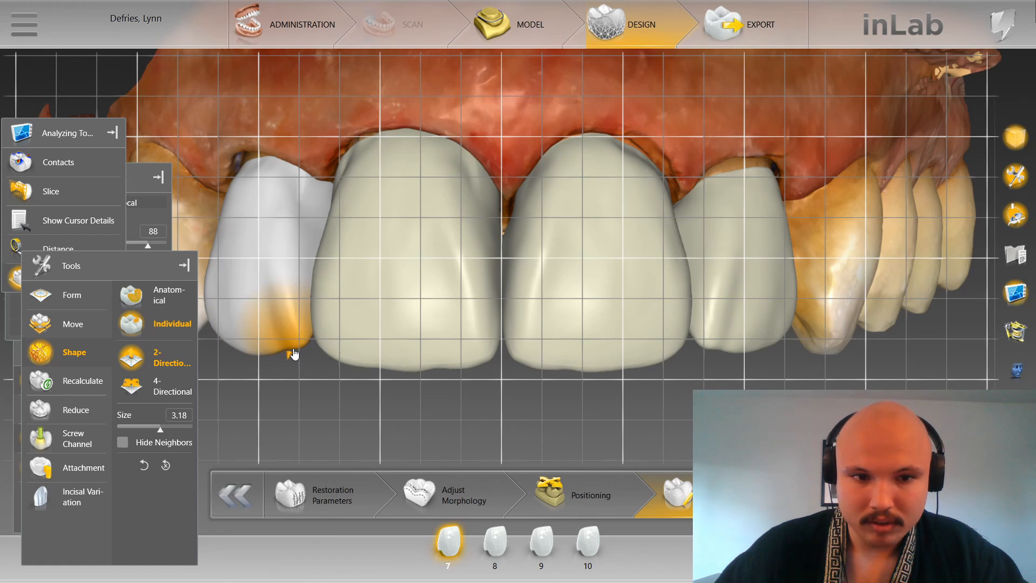
{"action": "left_click", "coordinate": [132, 384]}
{"action": "left_click", "coordinate": [317, 323]}
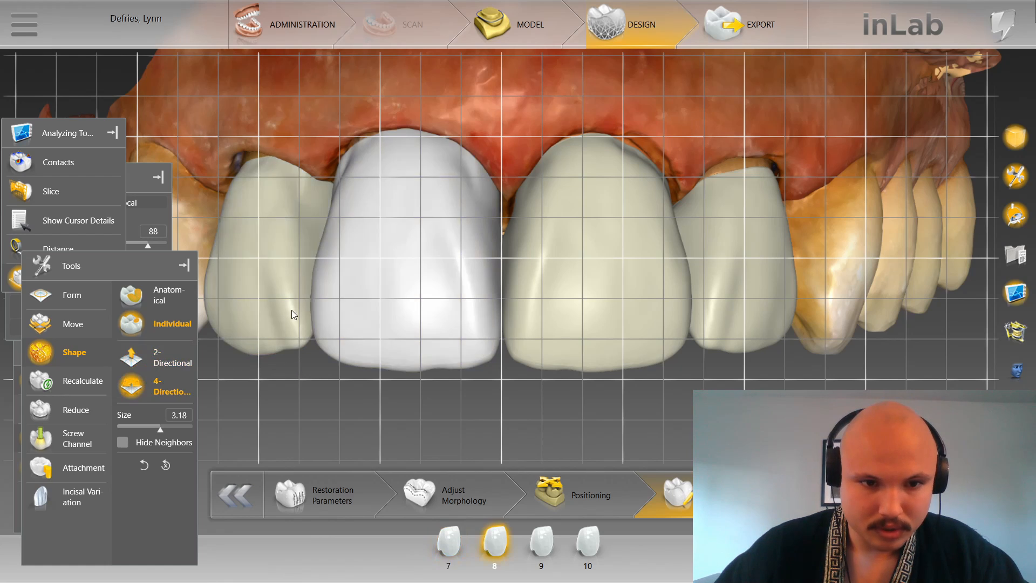
{"action": "left_click", "coordinate": [289, 311]}
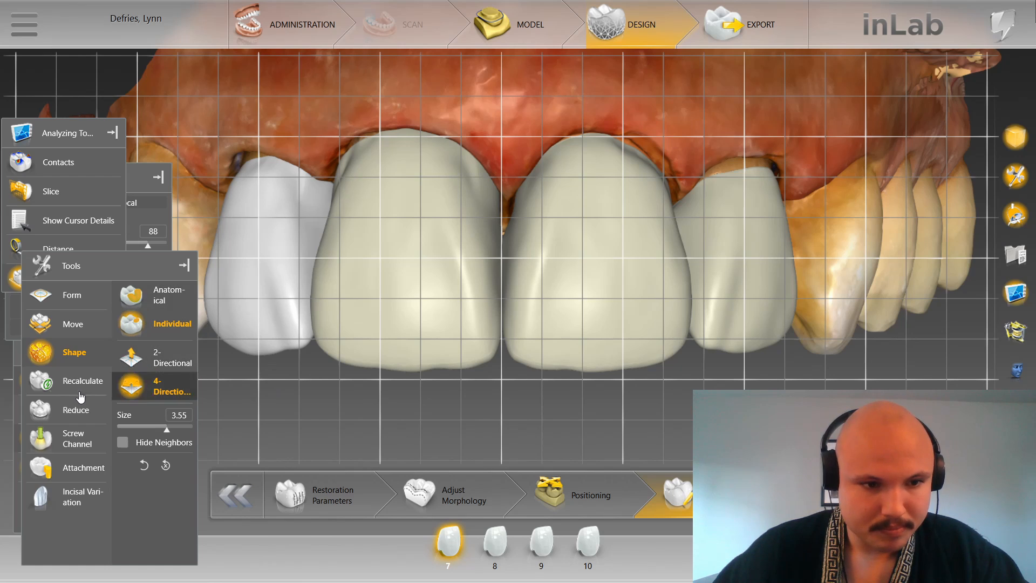
Step: Add material to crown 7's facial surface with the Form tool at size 1.65 mm and strength 11
{"action": "left_click", "coordinate": [89, 302]}
{"action": "left_click", "coordinate": [160, 295]}
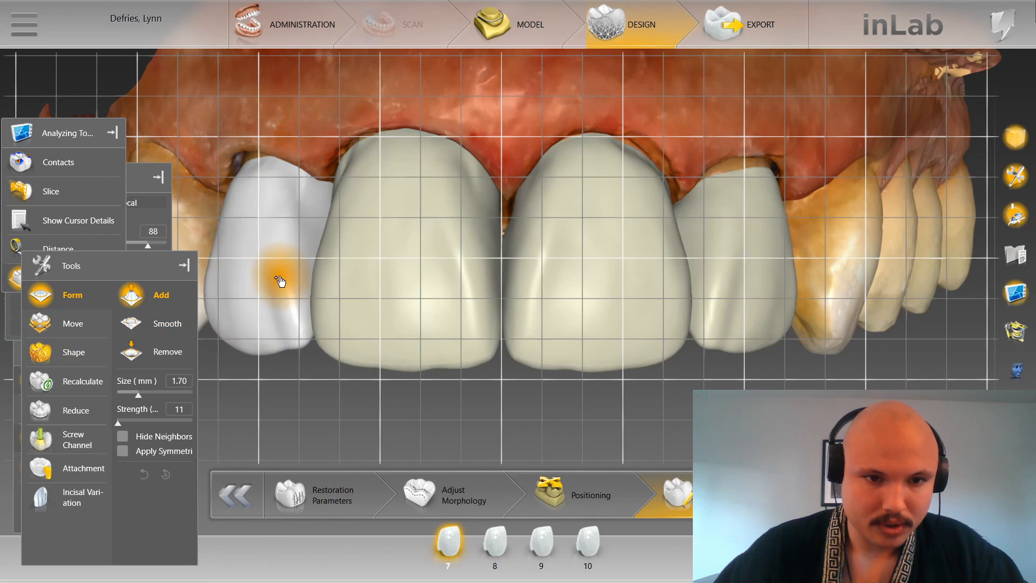
{"action": "scroll", "coordinate": [281, 274], "scroll_direction": "up", "scroll_amount": 2}
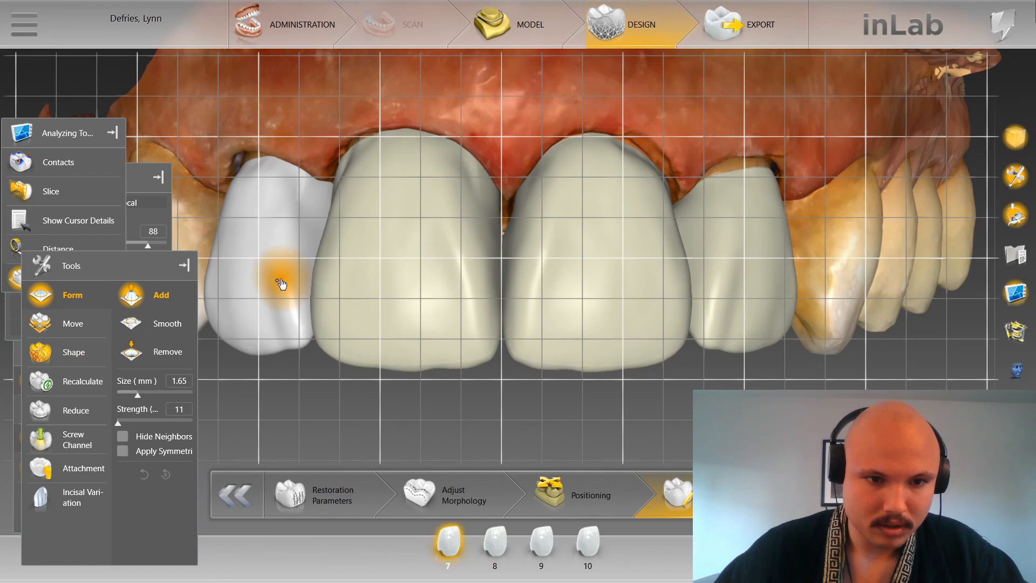
{"action": "left_click_drag", "start_coordinate": [280, 283], "coordinate": [262, 205]}
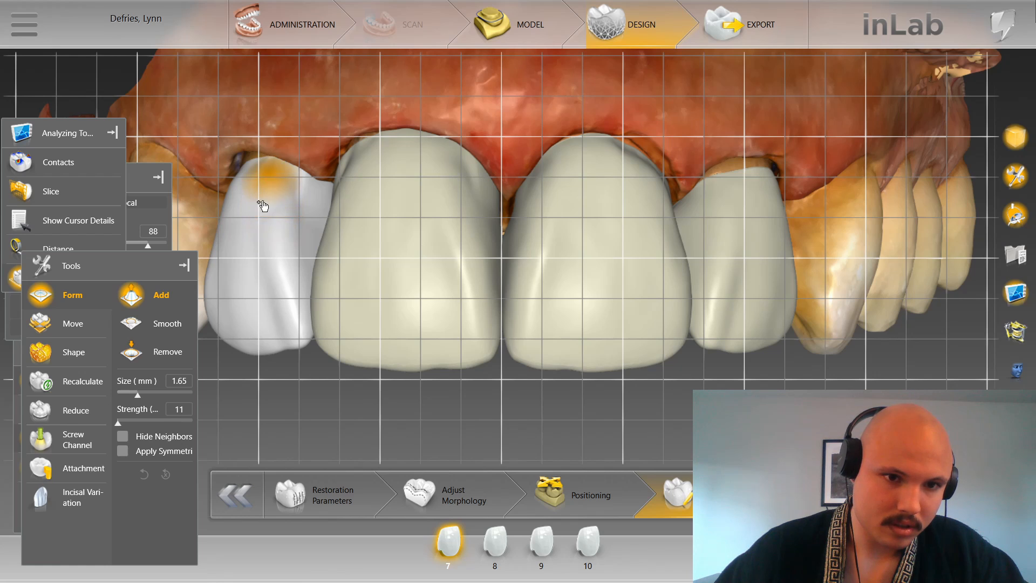
{"action": "scroll", "coordinate": [271, 254], "scroll_direction": "down", "scroll_amount": 2}
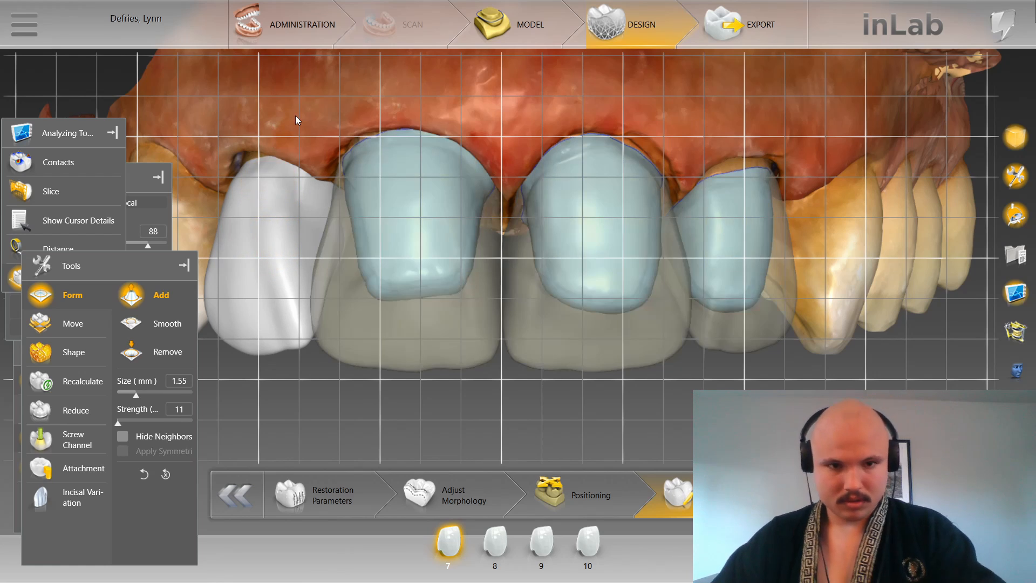
Step: Hide the grid and examine the facial profiles and cervical areas of crowns 7 and 8 from the side
{"action": "key", "text": "ctrl+g"}
{"action": "right_click_drag", "start_coordinate": [304, 116], "coordinate": [351, 108]}
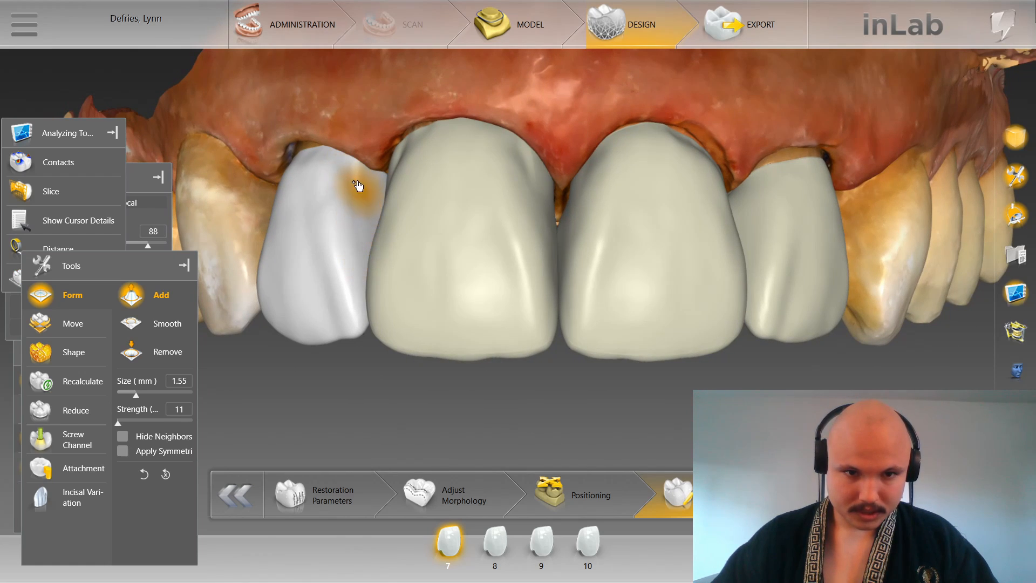
{"action": "scroll", "coordinate": [330, 208], "scroll_direction": "down", "scroll_amount": 3}
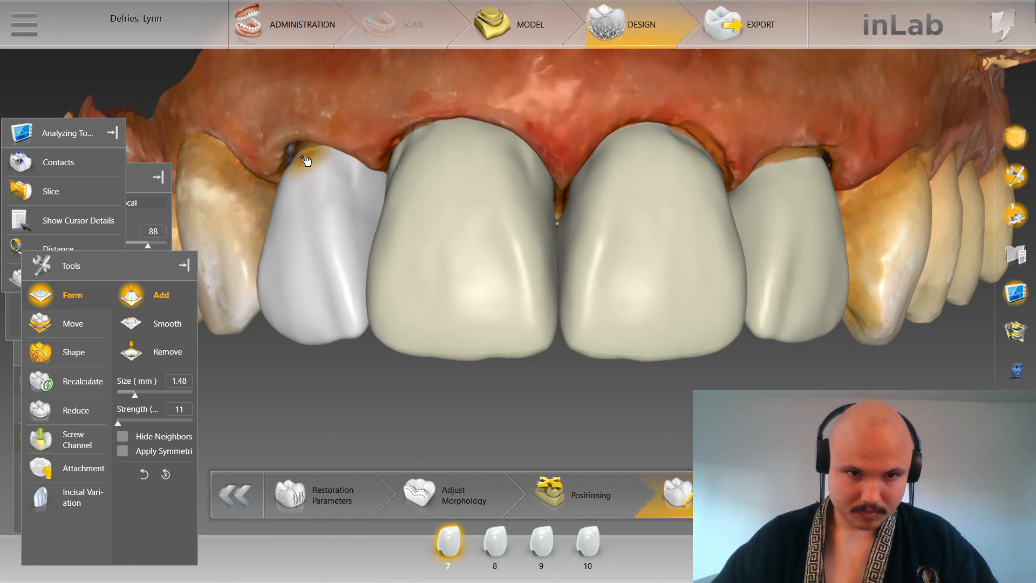
{"action": "middle_click_drag", "start_coordinate": [332, 137], "coordinate": [472, 227]}
{"action": "left_click", "coordinate": [453, 238]}
{"action": "scroll", "coordinate": [418, 254], "scroll_direction": "up", "scroll_amount": 3}
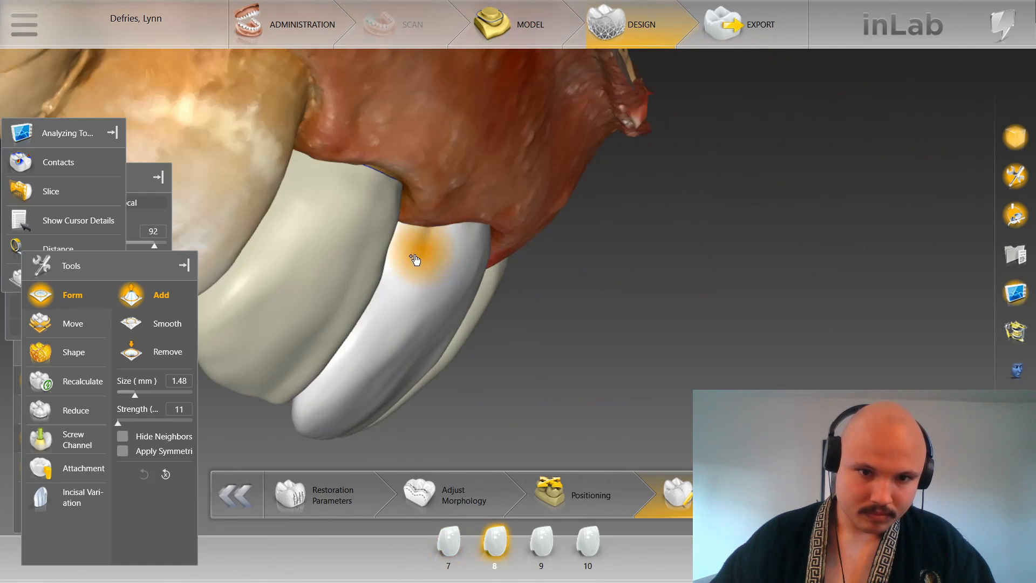
{"action": "left_click", "coordinate": [386, 251]}
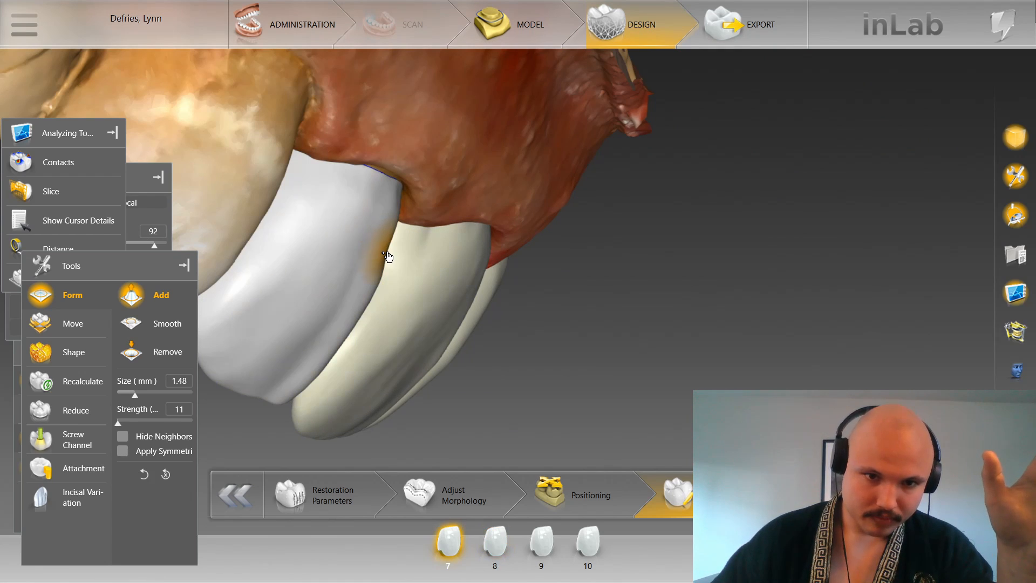
{"action": "left_click", "coordinate": [375, 335]}
Step: Examine the palatal surfaces of crowns 7 to 10 from the incisal side, checking their minimal-thickness areas
{"action": "scroll", "coordinate": [480, 362], "scroll_direction": "down", "scroll_amount": 6}
{"action": "middle_click_drag", "start_coordinate": [482, 363], "coordinate": [486, 206]}
{"action": "scroll", "coordinate": [488, 184], "scroll_direction": "up", "scroll_amount": 5}
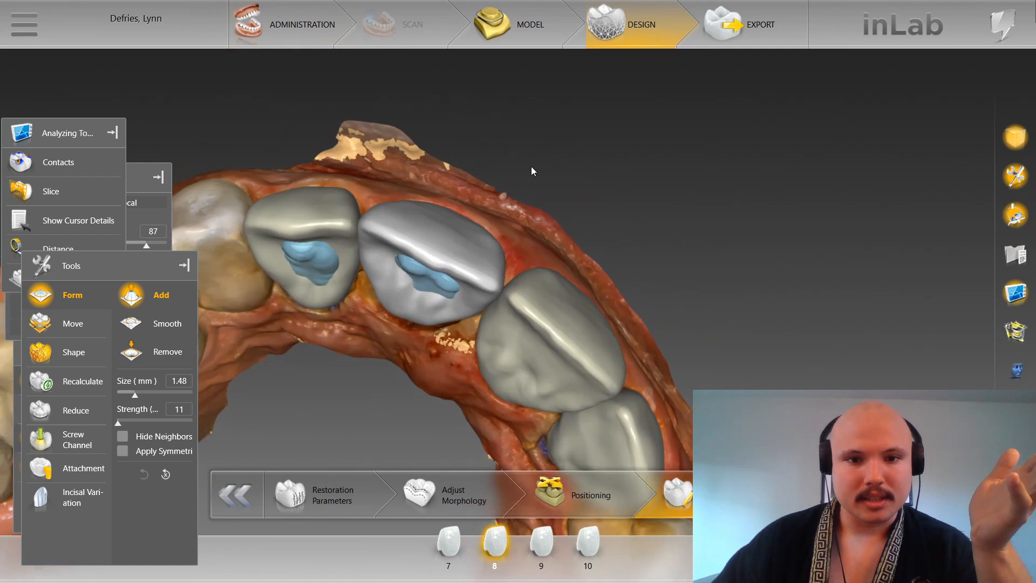
{"action": "scroll", "coordinate": [511, 227], "scroll_direction": "up", "scroll_amount": 4}
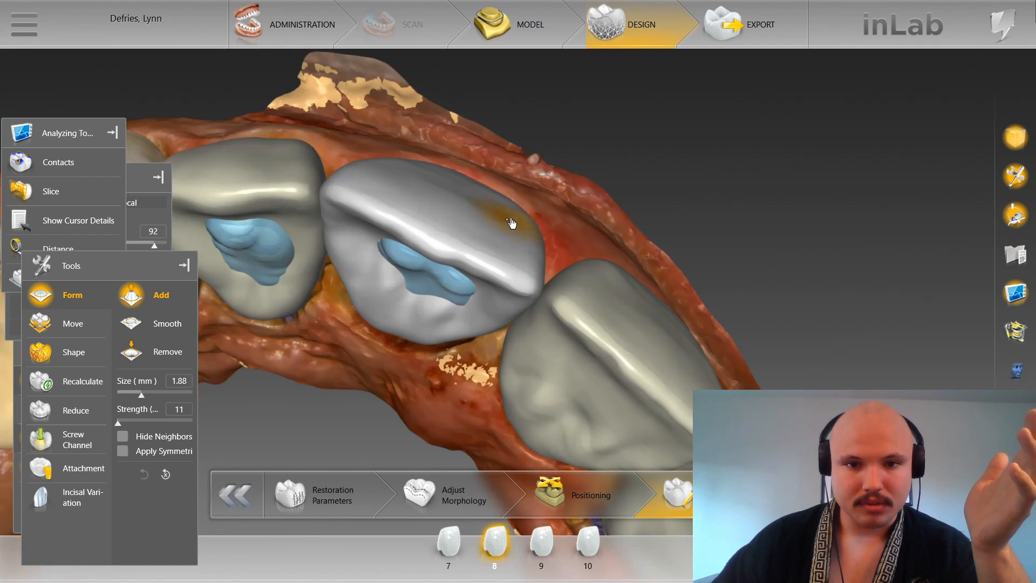
{"action": "middle_click_drag", "start_coordinate": [613, 220], "coordinate": [644, 202]}
{"action": "left_click", "coordinate": [275, 248]}
{"action": "left_click", "coordinate": [599, 255]}
{"action": "scroll", "coordinate": [705, 241], "scroll_direction": "up", "scroll_amount": 2}
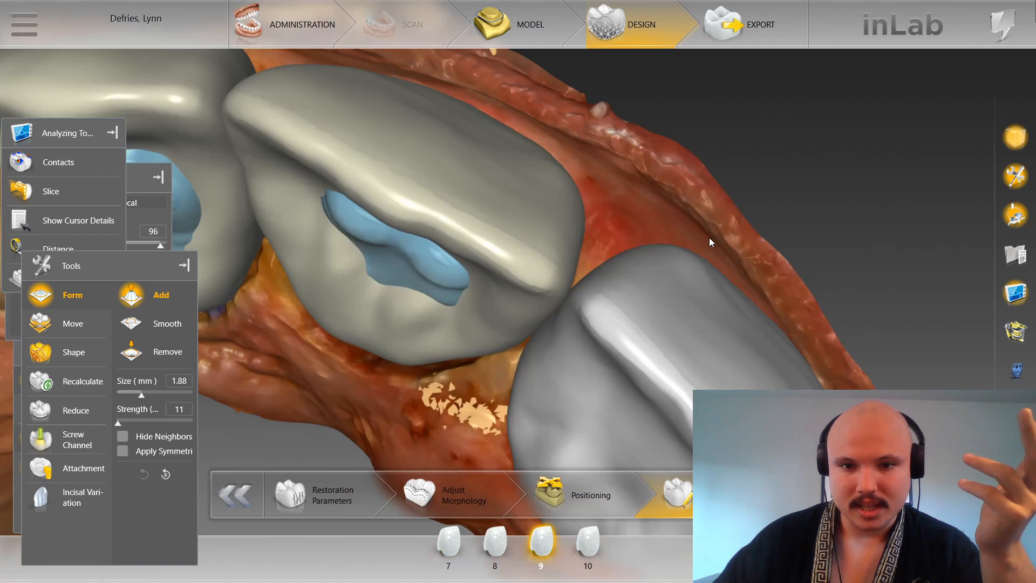
Step: Refine crown 9's facial surface near the gingival margin with individual 2-directional shaping at sizes 1.83 and 2.13
{"action": "left_click", "coordinate": [62, 352]}
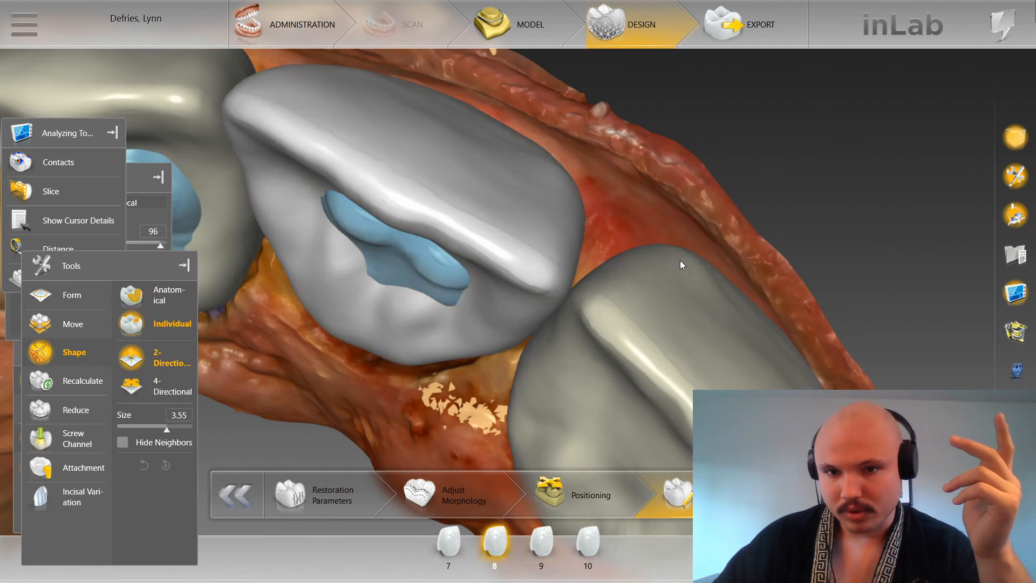
{"action": "right_click_drag", "start_coordinate": [690, 278], "coordinate": [690, 268]}
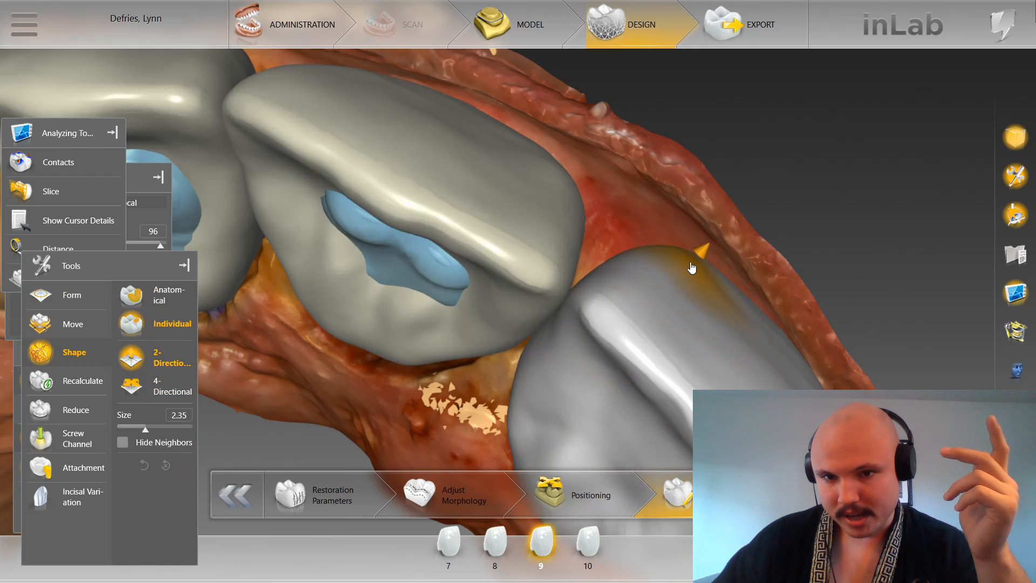
{"action": "left_click_drag", "start_coordinate": [691, 268], "coordinate": [723, 307]}
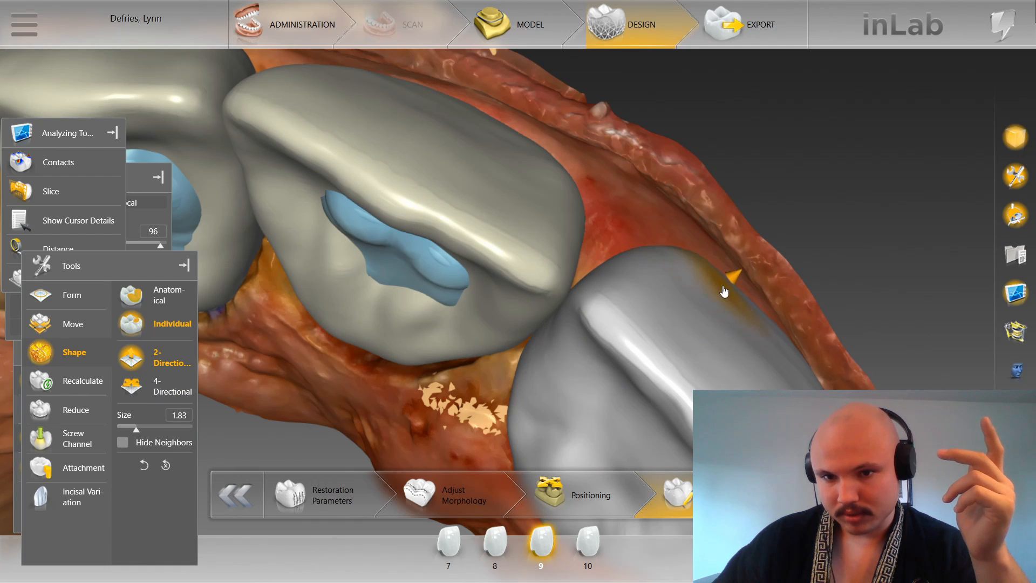
{"action": "scroll", "coordinate": [766, 232], "scroll_direction": "down", "scroll_amount": 2}
{"action": "mouse_move", "coordinate": [708, 236]}
{"action": "left_mouse_down"}
{"action": "mouse_move", "coordinate": [694, 248]}
{"action": "mouse_move", "coordinate": [686, 240]}
{"action": "left_mouse_up"}
{"action": "right_click_drag", "start_coordinate": [686, 293], "coordinate": [689, 286]}
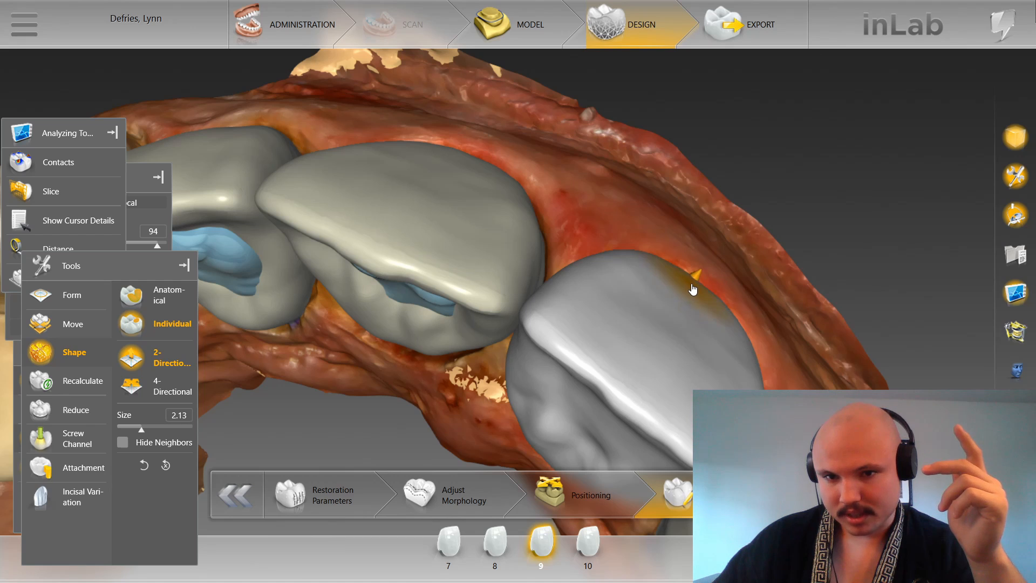
{"action": "mouse_move", "coordinate": [693, 290]}
{"action": "left_mouse_down"}
{"action": "mouse_move", "coordinate": [720, 240]}
{"action": "mouse_move", "coordinate": [718, 251]}
{"action": "mouse_move", "coordinate": [730, 247]}
{"action": "mouse_move", "coordinate": [728, 268]}
{"action": "left_mouse_up"}
Step: Adjust crown 8's facial cervical contour with 2-directional shaping at size 1.63
{"action": "right_click_drag", "start_coordinate": [635, 167], "coordinate": [716, 285]}
{"action": "scroll", "coordinate": [696, 288], "scroll_direction": "up", "scroll_amount": 5}
{"action": "left_click", "coordinate": [670, 303]}
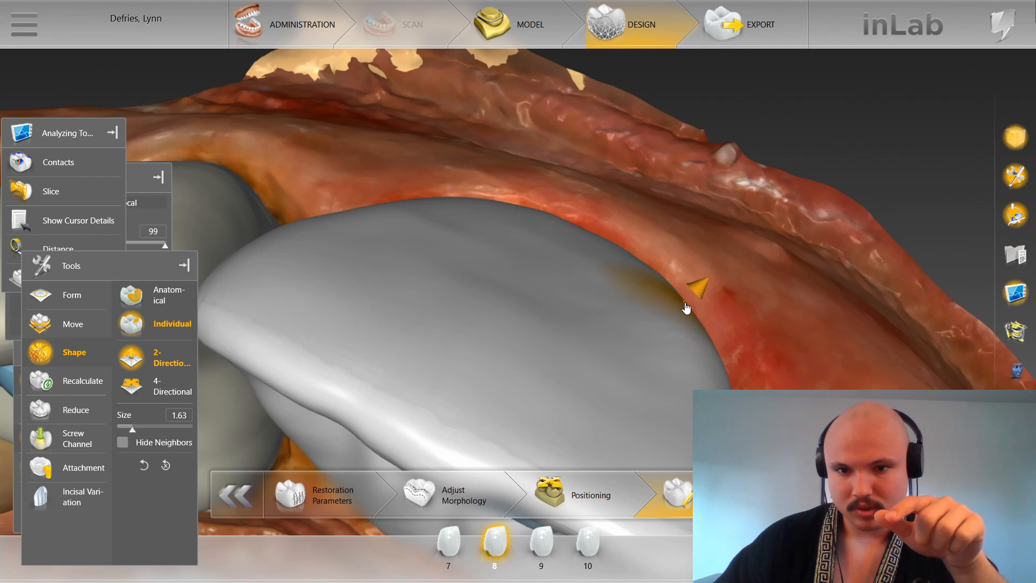
{"action": "scroll", "coordinate": [722, 274], "scroll_direction": "down", "scroll_amount": 4}
{"action": "left_click_drag", "start_coordinate": [701, 278], "coordinate": [690, 297]}
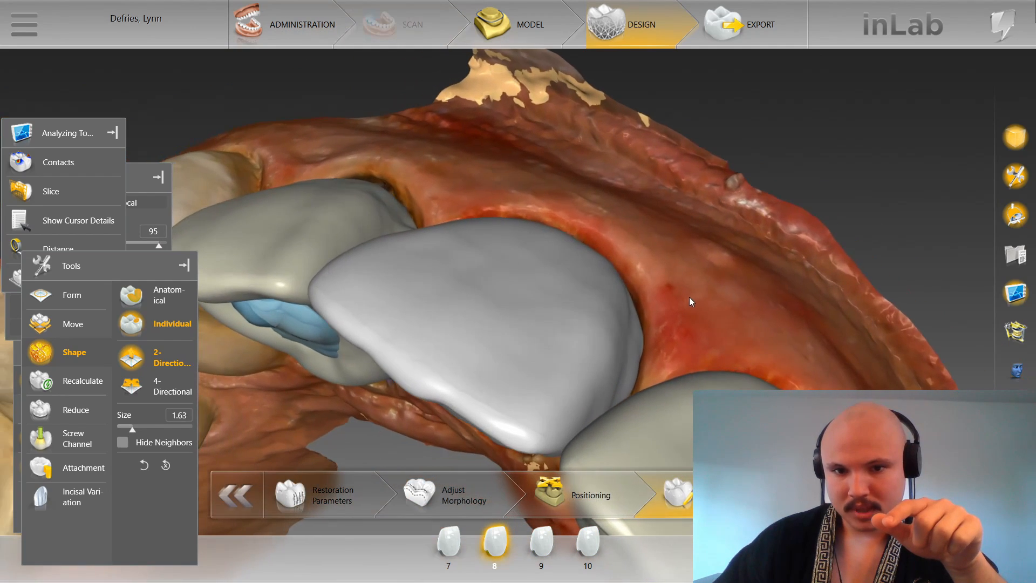
Step: Reshape crown 8's mesial cervical area beside crown 9 with 2-directional shaping at size 2.78
{"action": "scroll", "coordinate": [688, 296], "scroll_direction": "down", "scroll_amount": 8}
{"action": "left_click_drag", "start_coordinate": [626, 192], "coordinate": [552, 273]}
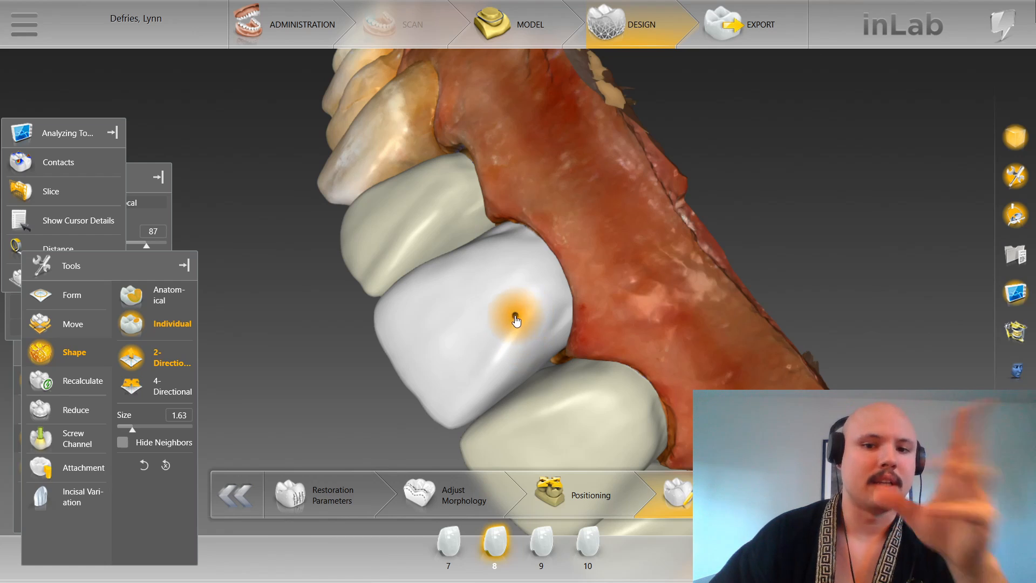
{"action": "mouse_move", "coordinate": [630, 251]}
{"action": "middle_mouse_down"}
{"action": "mouse_move", "coordinate": [659, 212]}
{"action": "mouse_move", "coordinate": [636, 264]}
{"action": "mouse_move", "coordinate": [620, 255]}
{"action": "middle_mouse_up"}
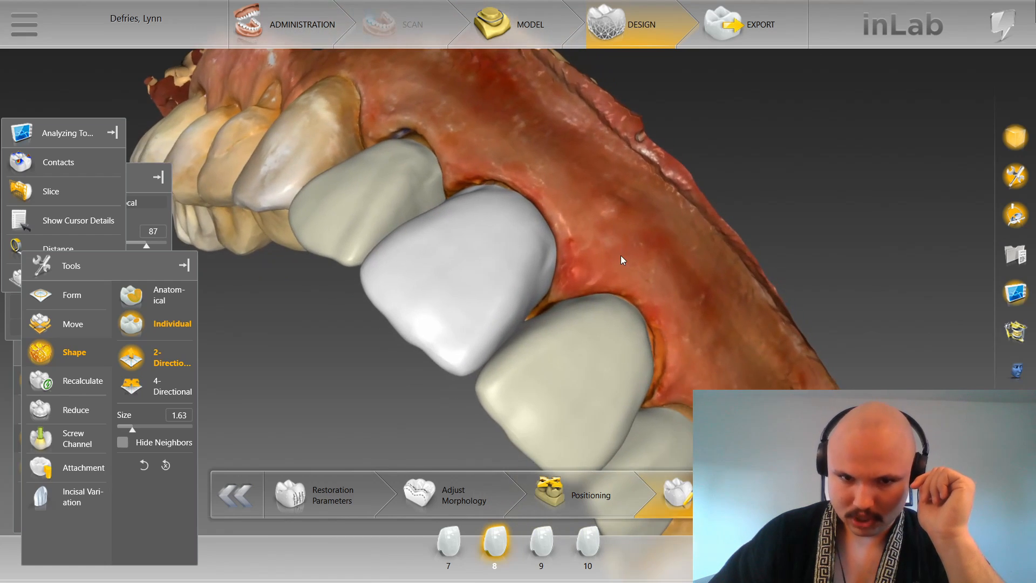
{"action": "scroll", "coordinate": [593, 269], "scroll_direction": "up", "scroll_amount": 5}
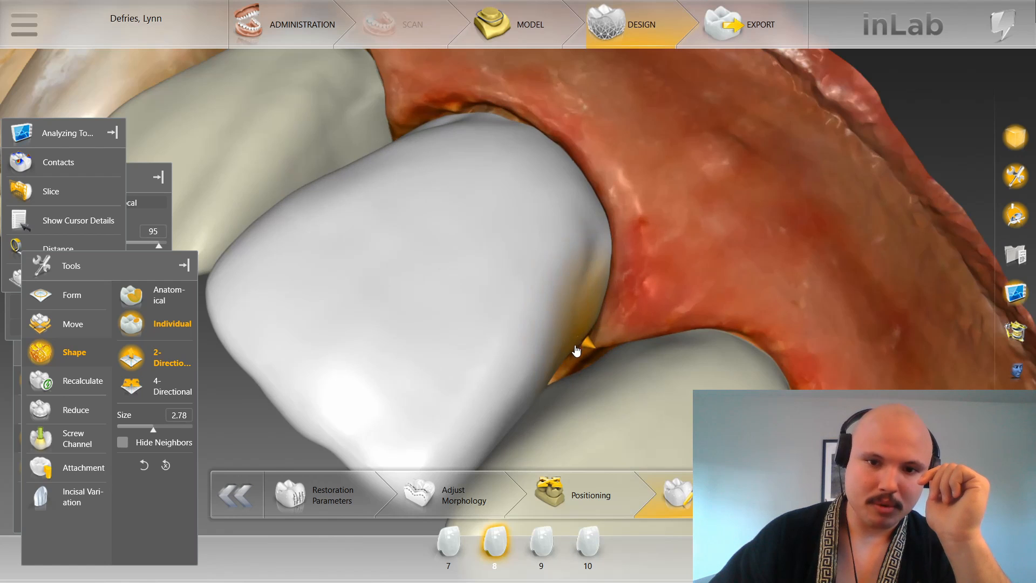
{"action": "left_click_drag", "start_coordinate": [571, 353], "coordinate": [586, 317]}
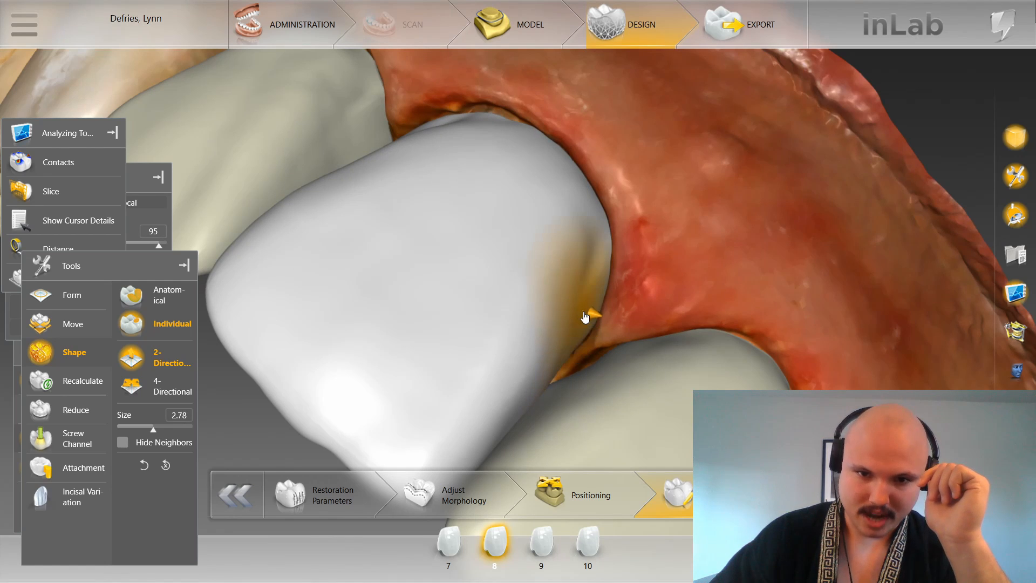
{"action": "mouse_move", "coordinate": [594, 314]}
{"action": "middle_mouse_down"}
{"action": "mouse_move", "coordinate": [606, 310]}
{"action": "mouse_move", "coordinate": [543, 387]}
{"action": "mouse_move", "coordinate": [610, 302]}
{"action": "mouse_move", "coordinate": [554, 351]}
{"action": "mouse_move", "coordinate": [567, 287]}
{"action": "mouse_move", "coordinate": [597, 243]}
{"action": "mouse_move", "coordinate": [638, 293]}
{"action": "middle_mouse_up"}
Step: Reshape crown 9's mesial cervical area beside crown 8 with 2-directional shaping at size 1.50
{"action": "double_click", "coordinate": [529, 388]}
{"action": "scroll", "coordinate": [612, 319], "scroll_direction": "down", "scroll_amount": 5, "text": "shift"}
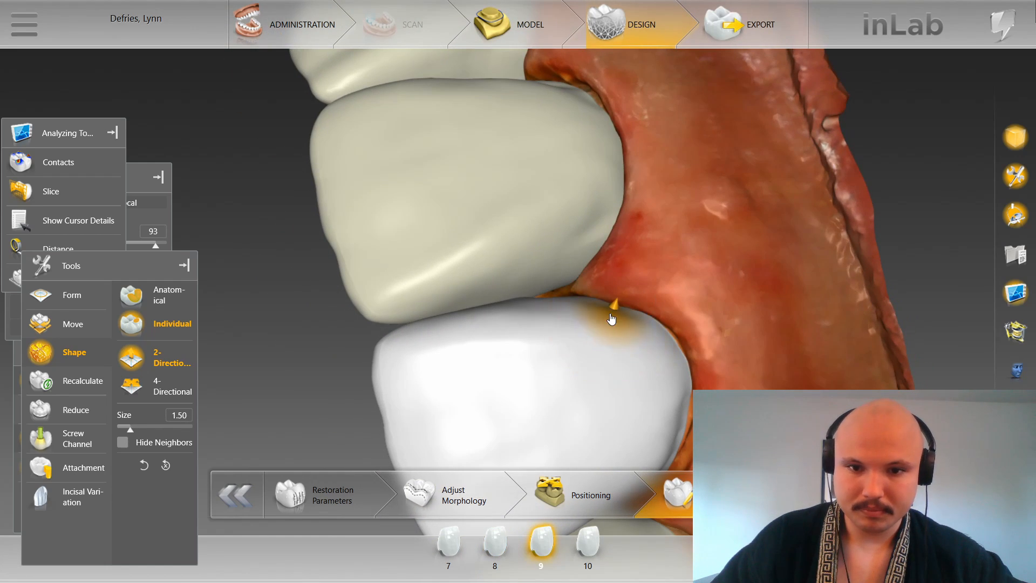
{"action": "middle_click_drag", "start_coordinate": [646, 284], "coordinate": [617, 248]}
{"action": "scroll", "coordinate": [644, 217], "scroll_direction": "up", "scroll_amount": 3}
{"action": "middle_click_drag", "start_coordinate": [643, 213], "coordinate": [537, 262]}
{"action": "scroll", "coordinate": [532, 264], "scroll_direction": "up", "scroll_amount": 2}
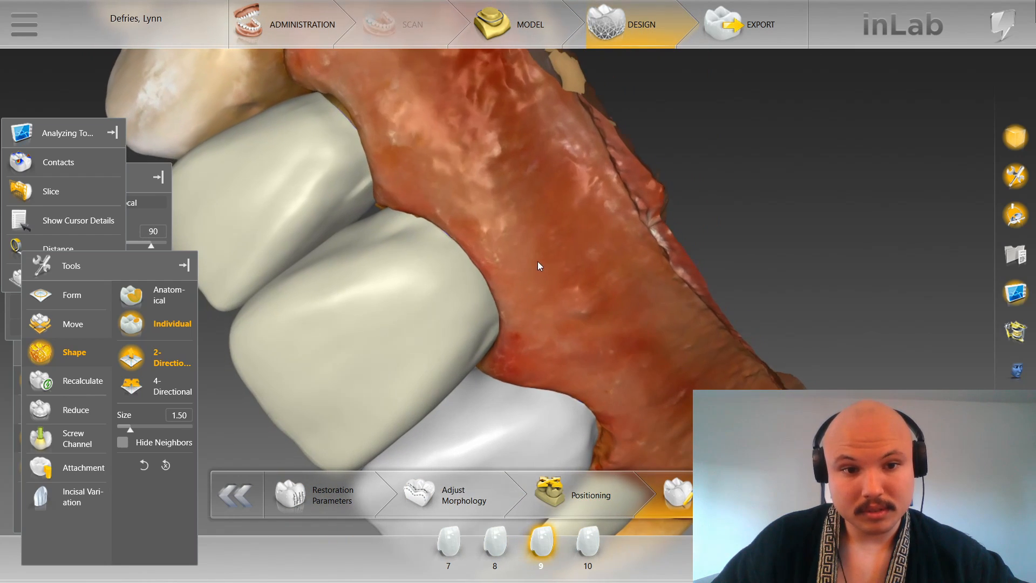
Step: Reshape crown 7's mesial cervical area beside crown 8 with 2-directional shaping at size 2.95
{"action": "left_click", "coordinate": [334, 216]}
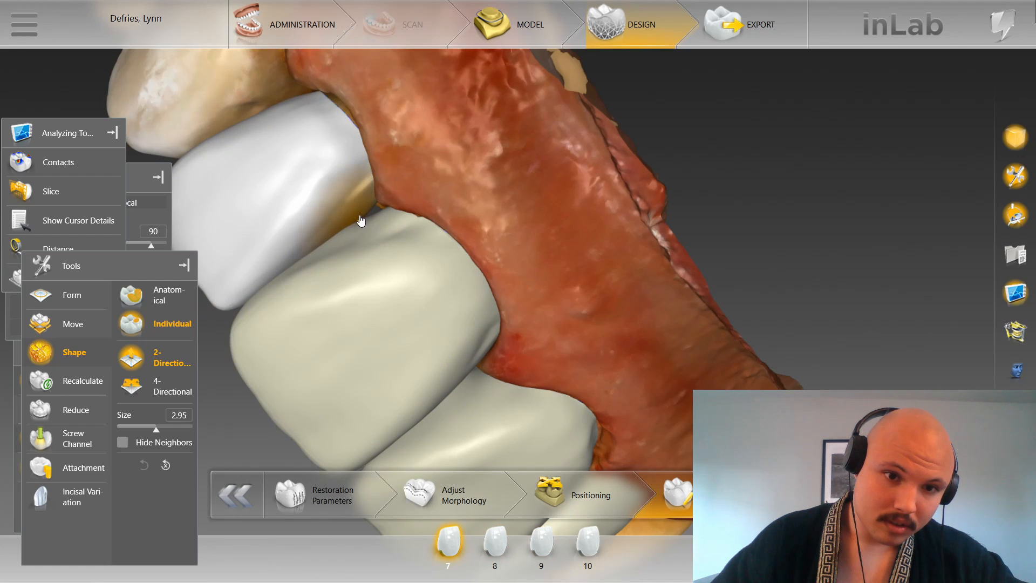
{"action": "scroll", "coordinate": [364, 213], "scroll_direction": "down", "scroll_amount": 5}
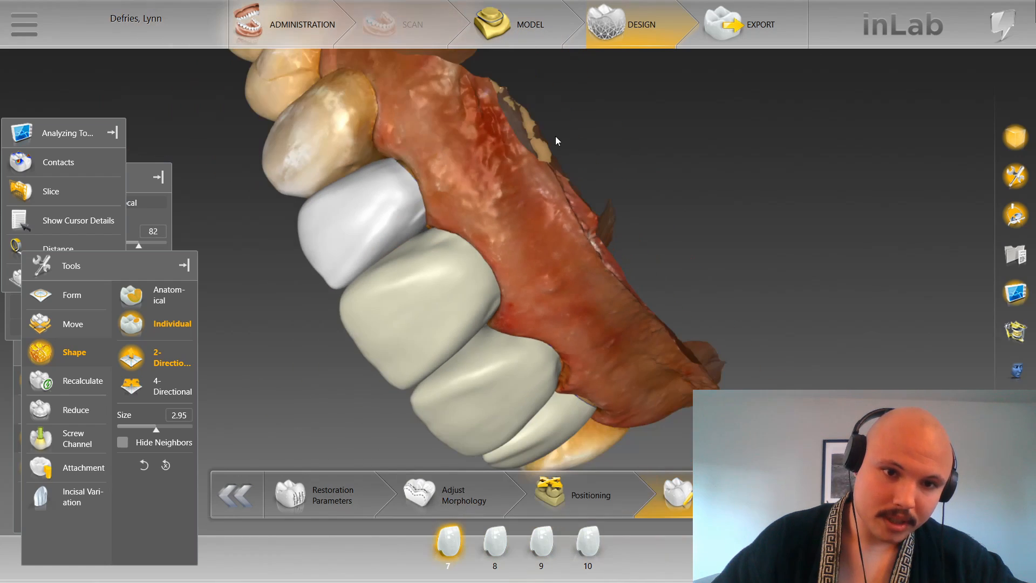
{"action": "left_click_drag", "start_coordinate": [560, 278], "coordinate": [550, 142]}
{"action": "scroll", "coordinate": [532, 193], "scroll_direction": "down", "scroll_amount": 5}
{"action": "scroll", "coordinate": [489, 155], "scroll_direction": "up", "scroll_amount": 5}
Step: Refine crown 8's mesial contour near the gingival embrasure with 2-directional shaping at size 2.65
{"action": "scroll", "coordinate": [479, 160], "scroll_direction": "up", "scroll_amount": 5}
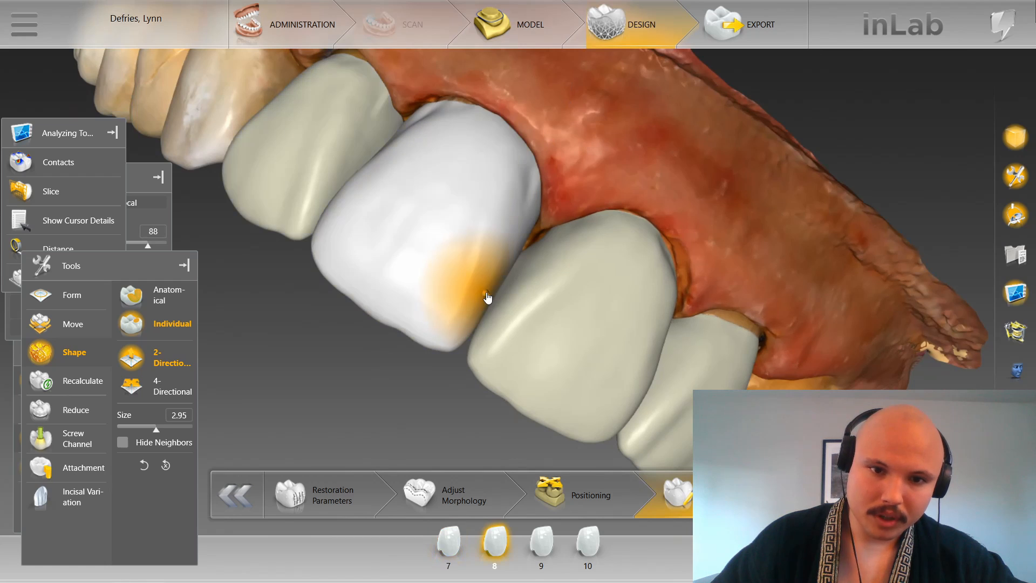
{"action": "scroll", "coordinate": [491, 295], "scroll_direction": "down", "scroll_amount": 3}
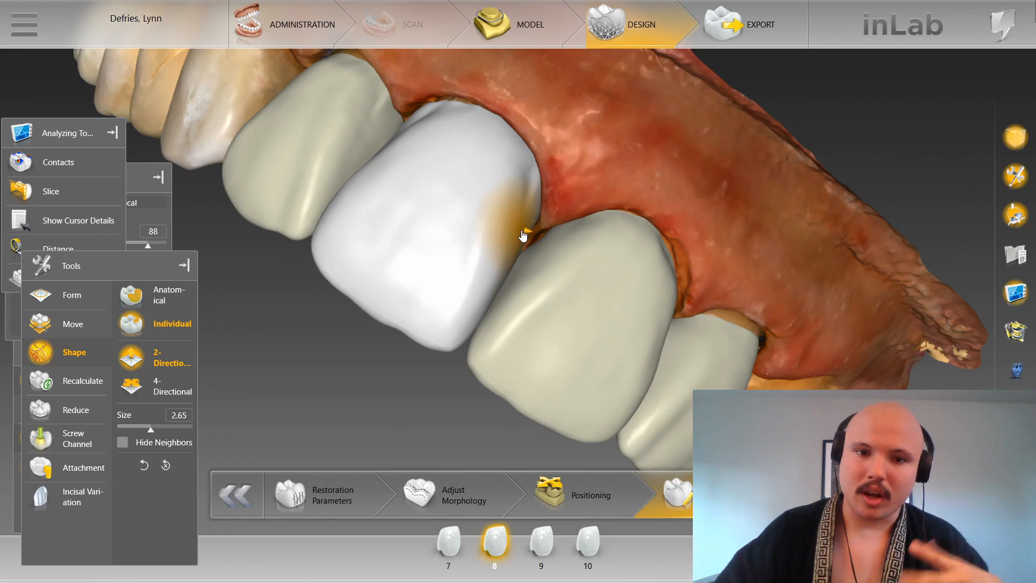
{"action": "scroll", "coordinate": [530, 227], "scroll_direction": "down", "scroll_amount": 3}
{"action": "mouse_move", "coordinate": [563, 187]}
{"action": "left_mouse_down"}
{"action": "mouse_move", "coordinate": [526, 173]}
{"action": "mouse_move", "coordinate": [561, 160]}
{"action": "mouse_move", "coordinate": [559, 169]}
{"action": "left_mouse_up"}
{"action": "scroll", "coordinate": [555, 171], "scroll_direction": "up", "scroll_amount": 4}
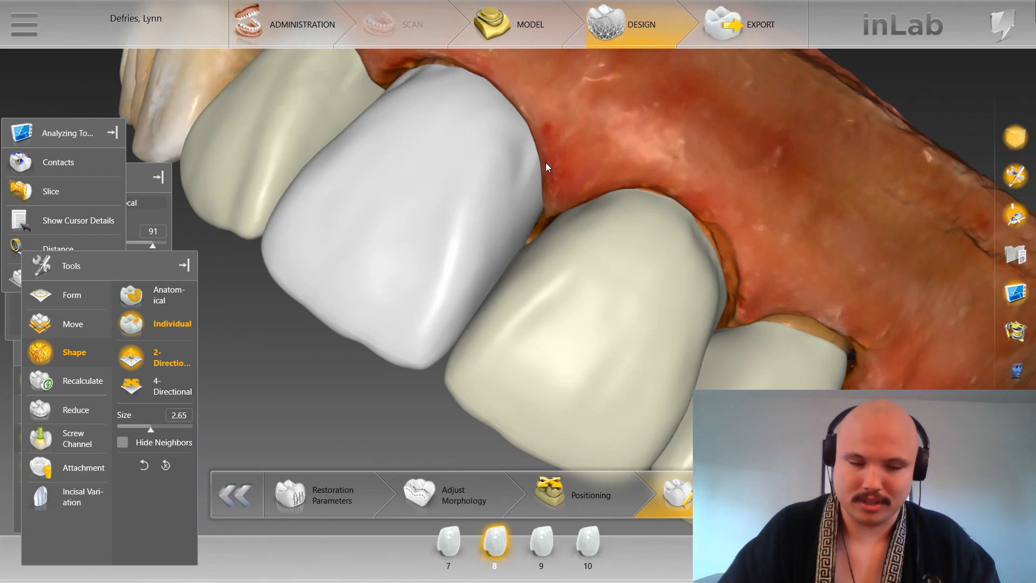
Step: Switch to the front view and reshape crowns 8 and 9 together with anatomical 2-directional shaping
{"action": "key", "text": "Tab"}
{"action": "left_click", "coordinate": [130, 183]}
{"action": "left_click", "coordinate": [126, 302]}
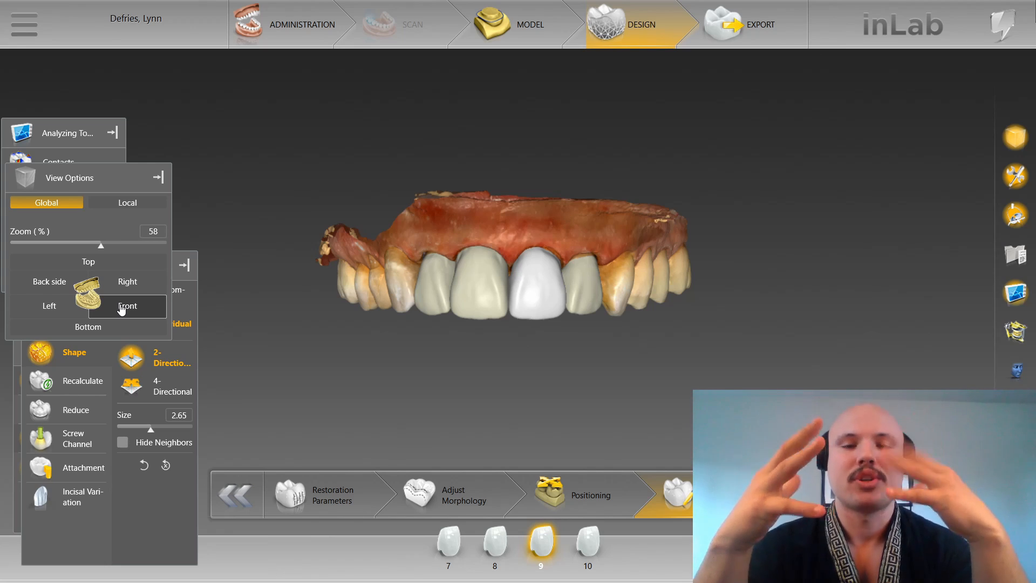
{"action": "scroll", "coordinate": [434, 129], "scroll_direction": "up", "scroll_amount": 5}
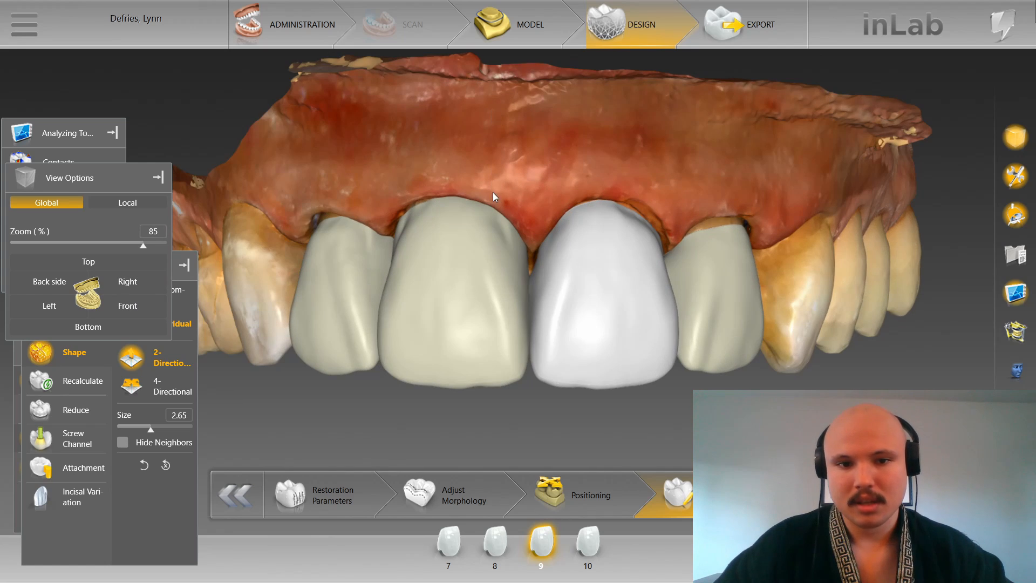
{"action": "left_click", "coordinate": [474, 248]}
{"action": "left_click", "coordinate": [571, 372], "text": "ctrl"}
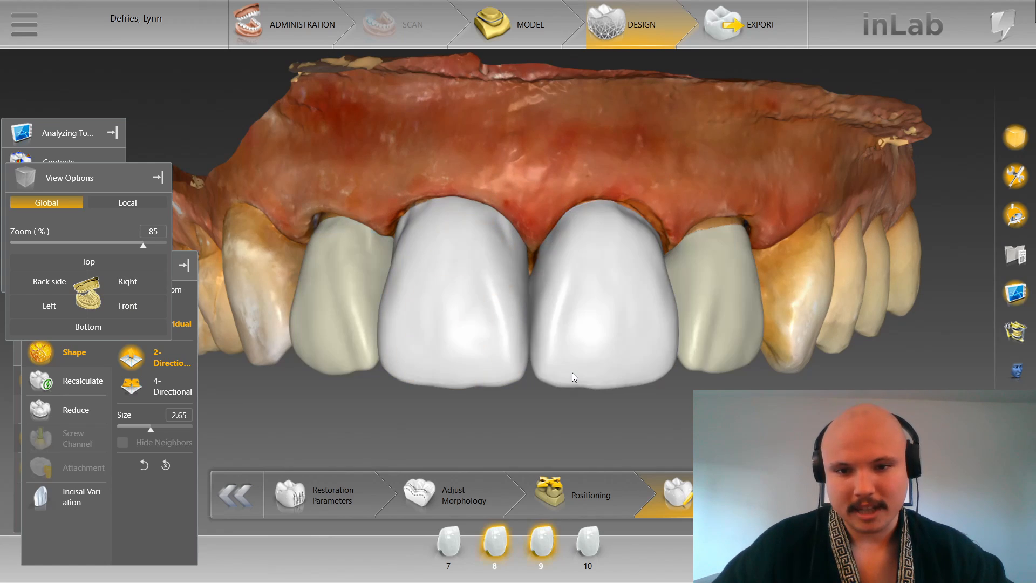
{"action": "left_click", "coordinate": [183, 291]}
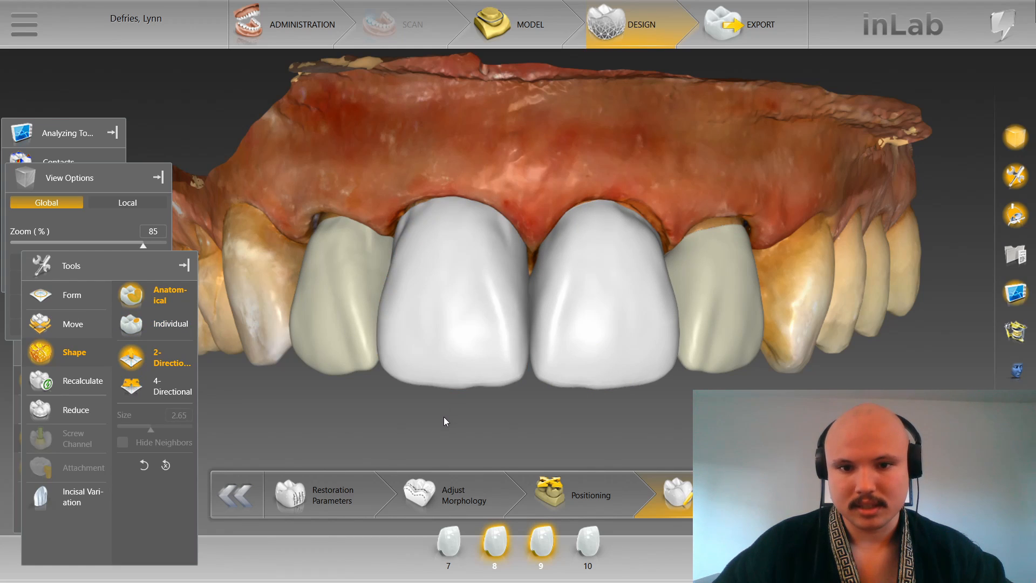
Step: Adjust crown 7's distal contour with individual 2-directional shaping at size 2.65
{"action": "left_click", "coordinate": [445, 546]}
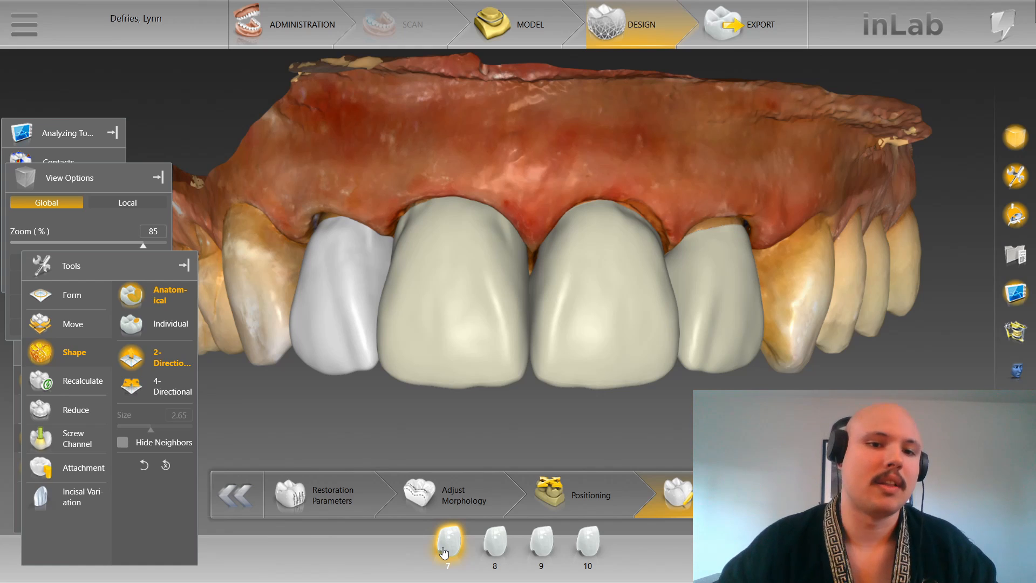
{"action": "left_click", "coordinate": [178, 323]}
{"action": "scroll", "coordinate": [255, 419], "scroll_direction": "up", "scroll_amount": 2}
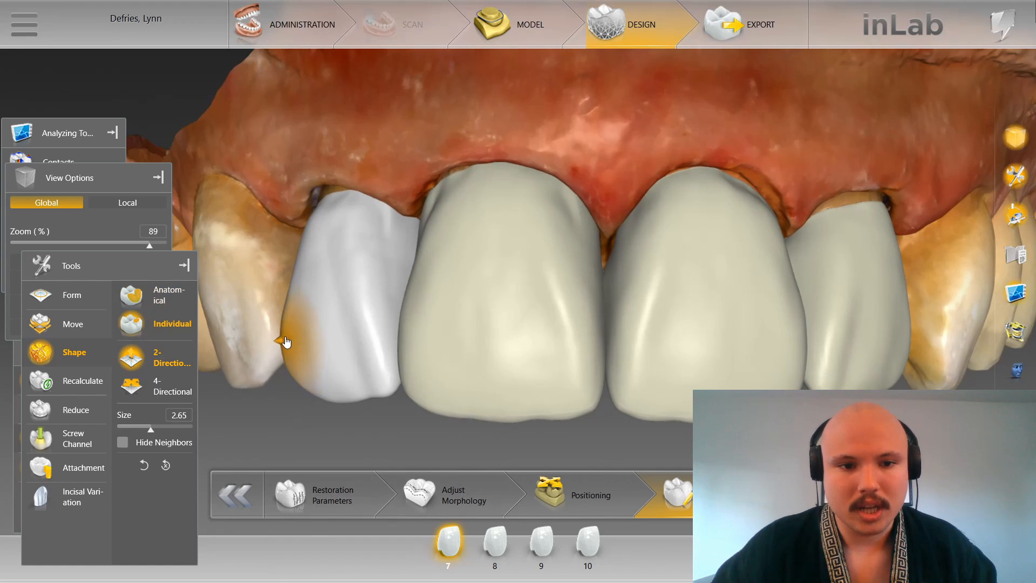
{"action": "scroll", "coordinate": [285, 341], "scroll_direction": "down", "scroll_amount": 3}
{"action": "right_click_drag", "start_coordinate": [286, 341], "coordinate": [311, 412]}
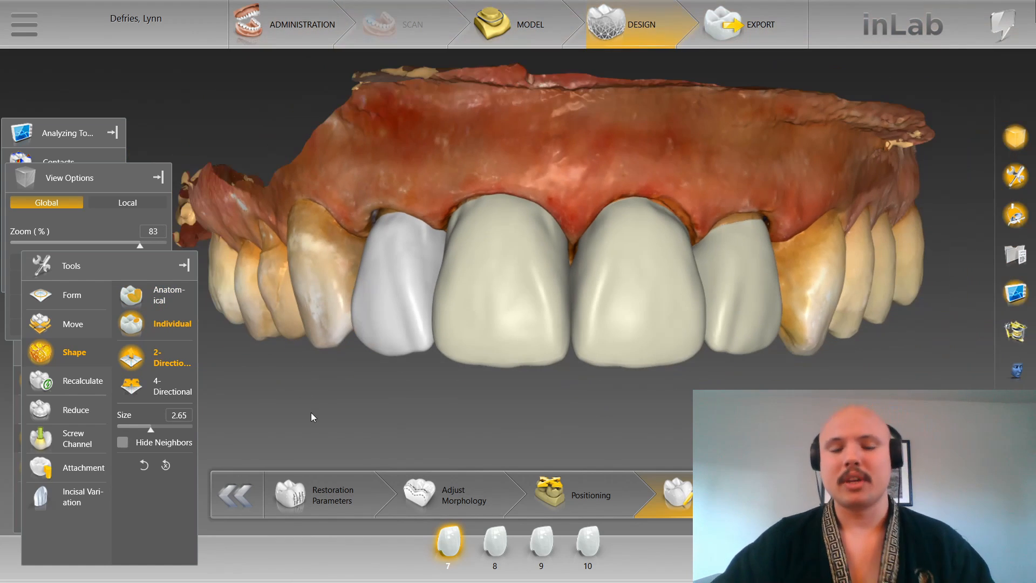
Step: Pull crown 10's distal contour outward toward the canine with individual 2-directional shaping at size 3.53
{"action": "left_click", "coordinate": [764, 316]}
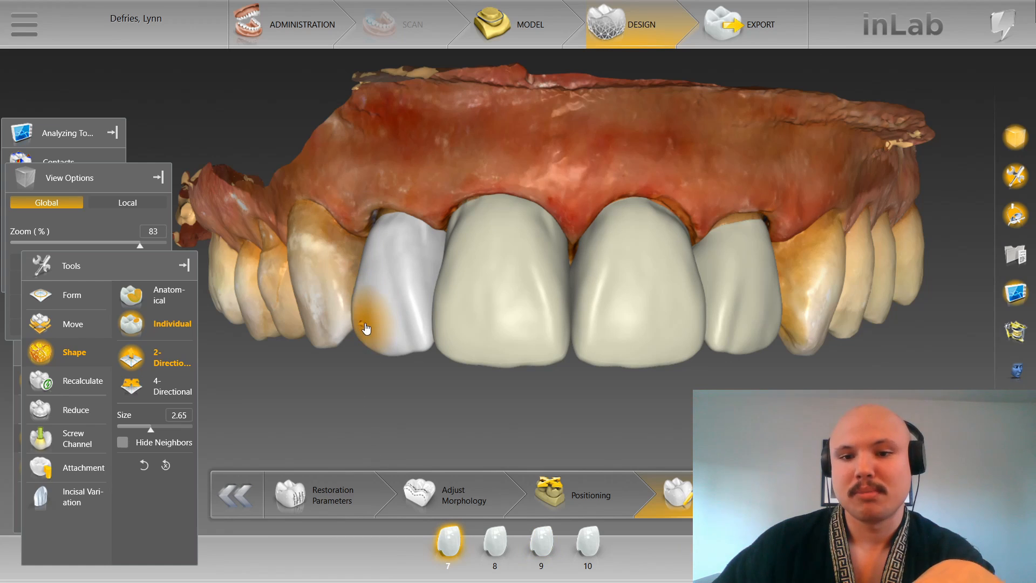
{"action": "scroll", "coordinate": [367, 338], "scroll_direction": "up", "scroll_amount": 3}
{"action": "scroll", "coordinate": [862, 339], "scroll_direction": "up", "scroll_amount": 3, "text": "ctrl"}
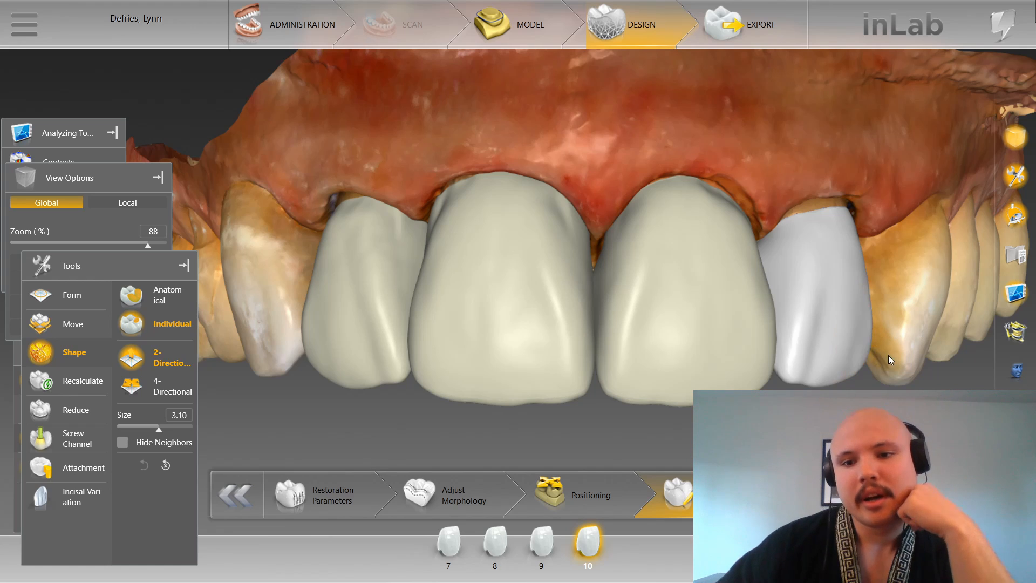
{"action": "scroll", "coordinate": [868, 322], "scroll_direction": "up", "scroll_amount": 3}
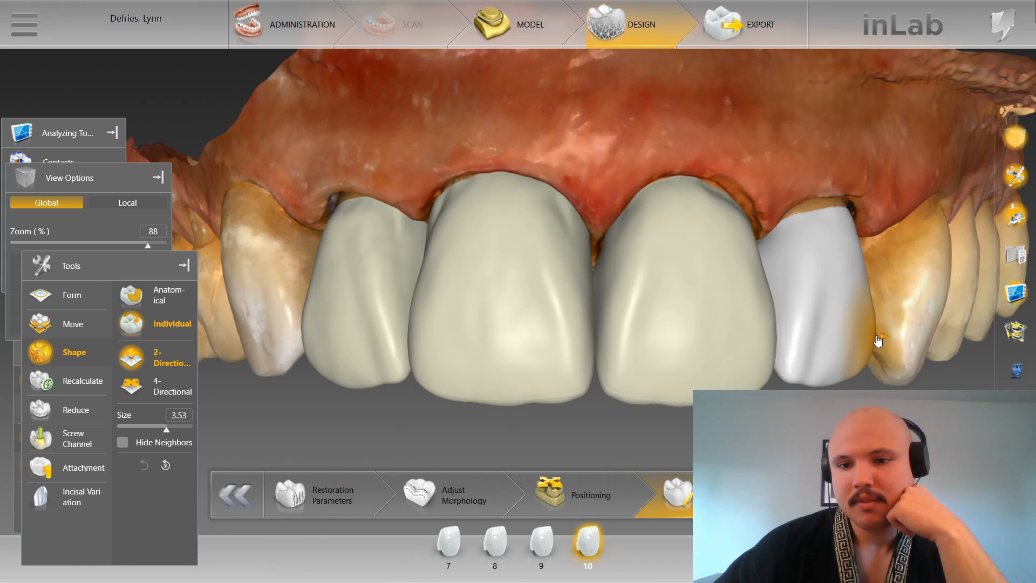
{"action": "left_click_drag", "start_coordinate": [877, 337], "coordinate": [892, 341]}
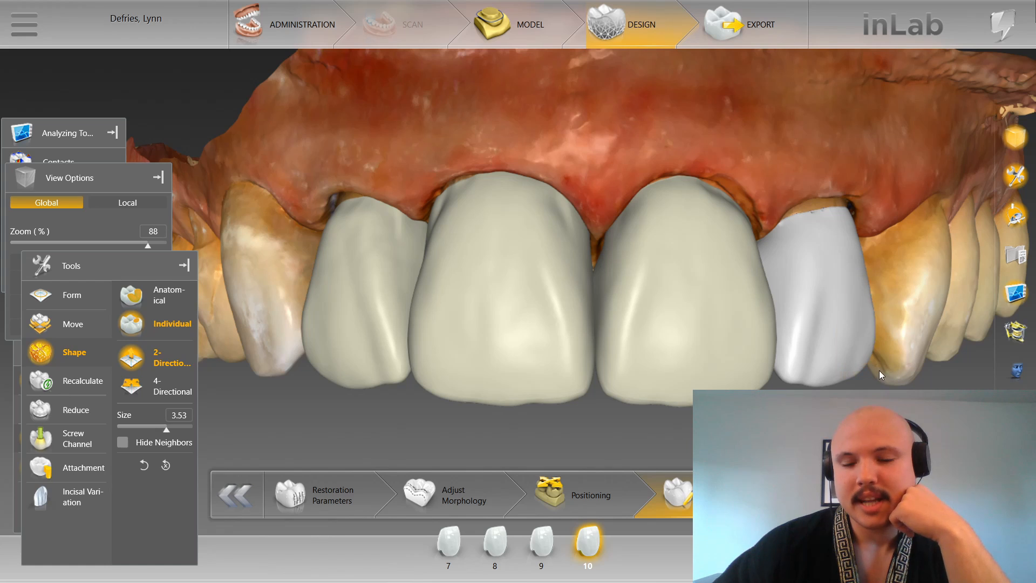
Step: Refine crown 10's distal contour near the incisal corner with 4-directional shaping, reducing the size to 2.08
{"action": "scroll", "coordinate": [864, 299], "scroll_direction": "down", "scroll_amount": 2}
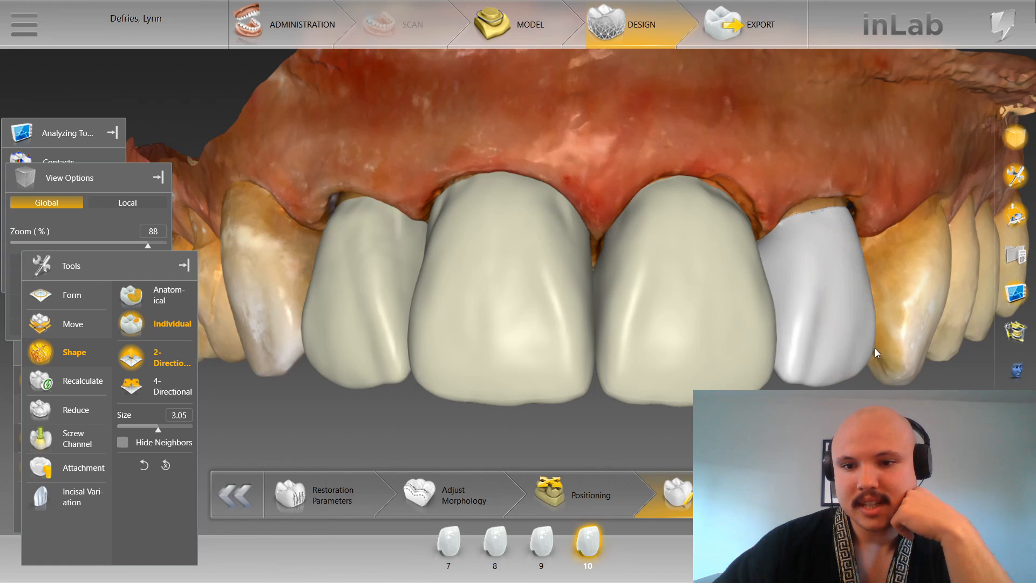
{"action": "left_click", "coordinate": [156, 386]}
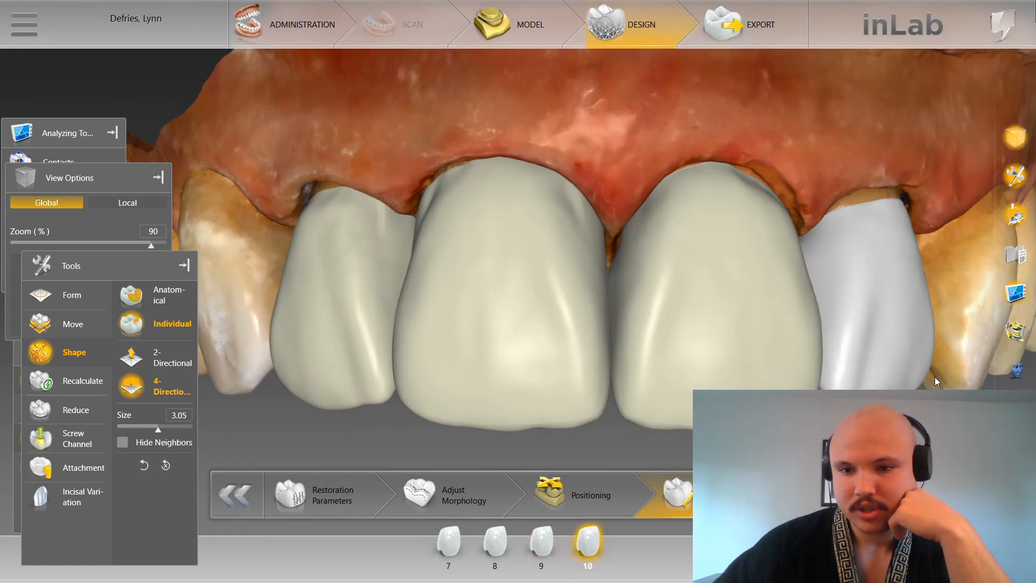
{"action": "scroll", "coordinate": [927, 370], "scroll_direction": "down", "scroll_amount": 3}
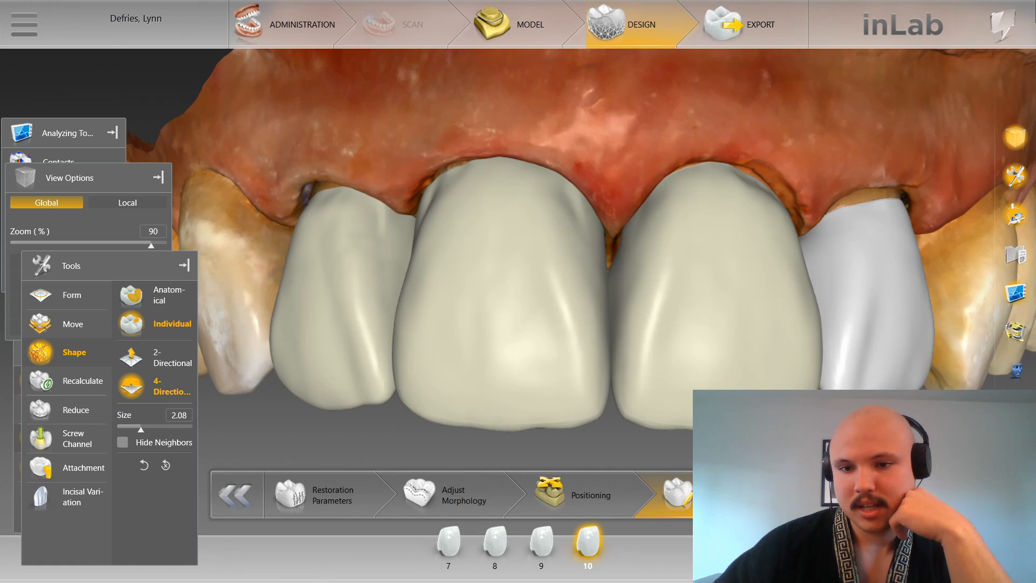
{"action": "scroll", "coordinate": [581, 240], "scroll_direction": "down", "scroll_amount": 3}
{"action": "scroll", "coordinate": [580, 406], "scroll_direction": "down", "scroll_amount": 3}
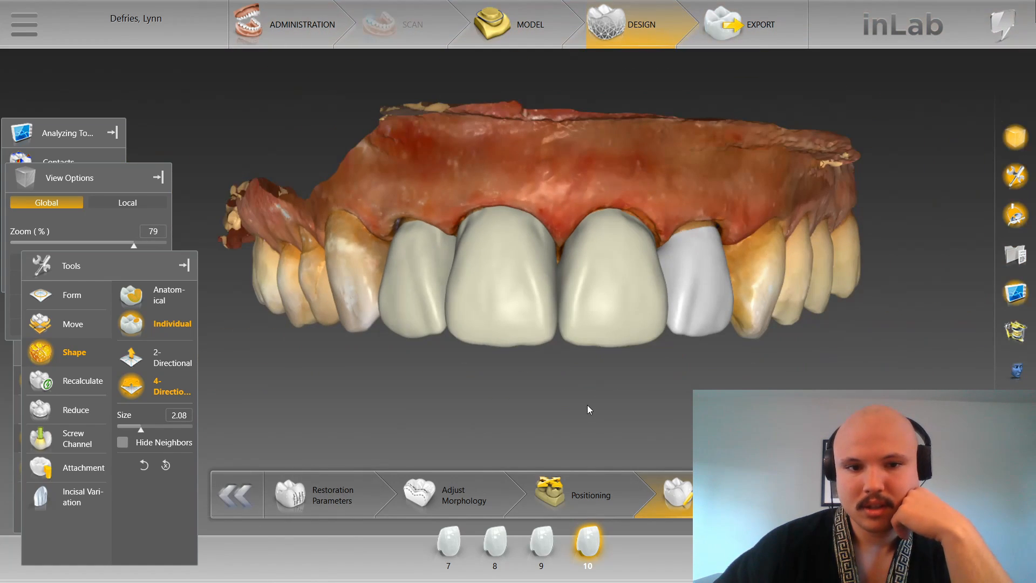
Step: Refine crown 10's distal incisal contour with individual 2-directional shaping, using the grid overlay as a symmetry reference and reducing the size to 1.68
{"action": "key", "text": "ctrl+g"}
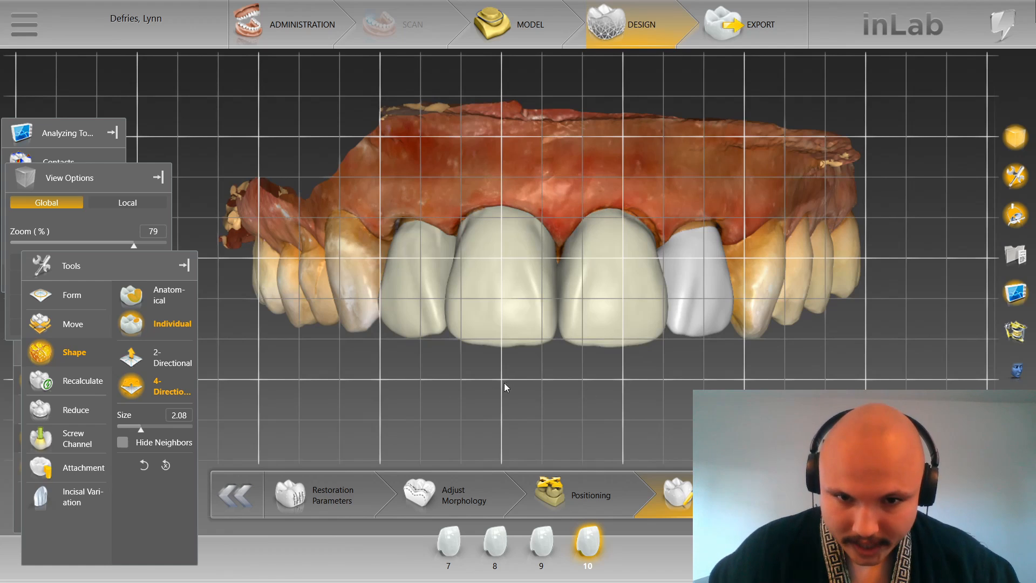
{"action": "scroll", "coordinate": [513, 410], "scroll_direction": "up", "scroll_amount": 3}
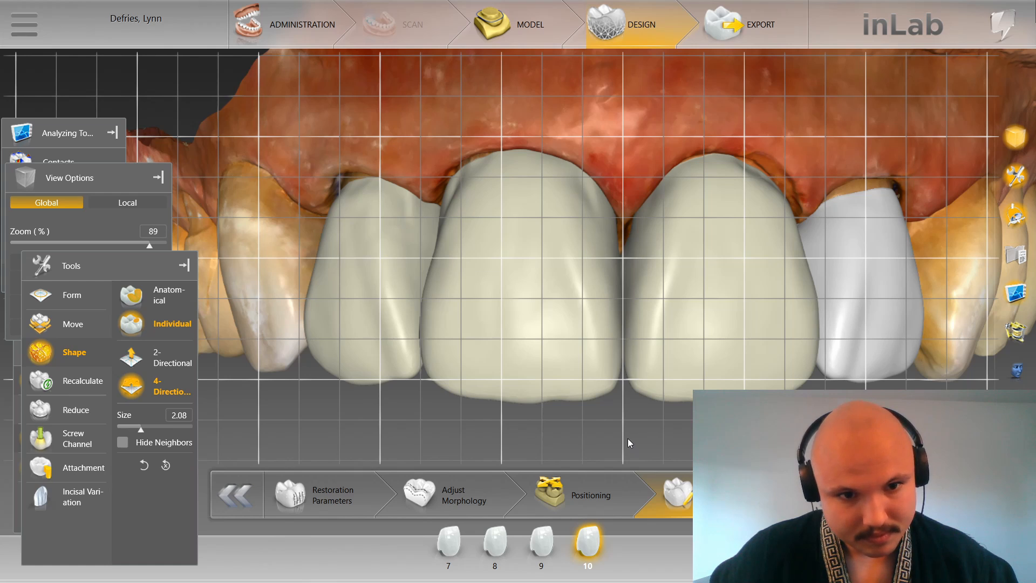
{"action": "left_click", "coordinate": [136, 369]}
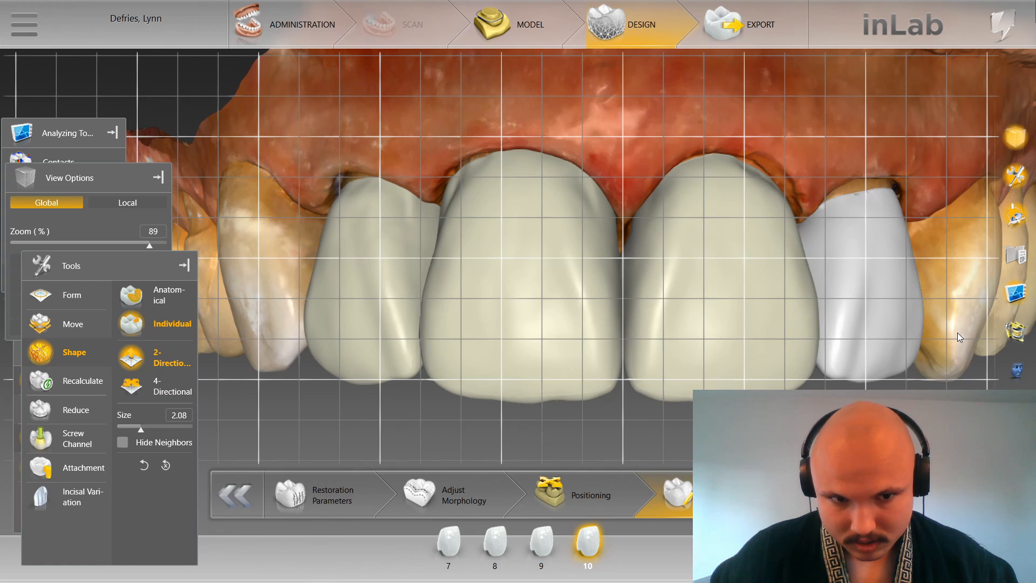
{"action": "left_click_drag", "start_coordinate": [953, 381], "coordinate": [914, 364]}
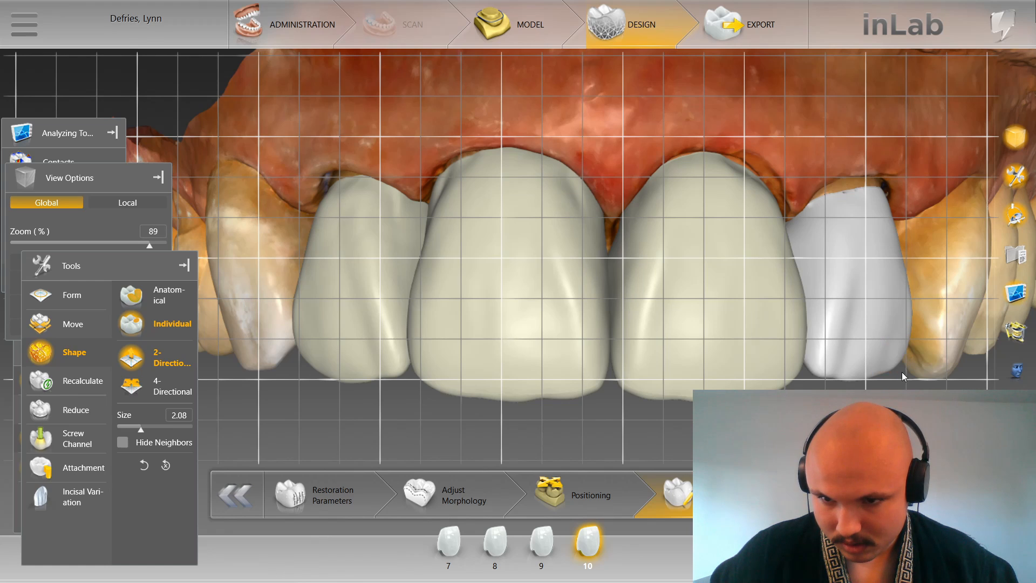
{"action": "scroll", "coordinate": [877, 378], "scroll_direction": "down", "scroll_amount": 4}
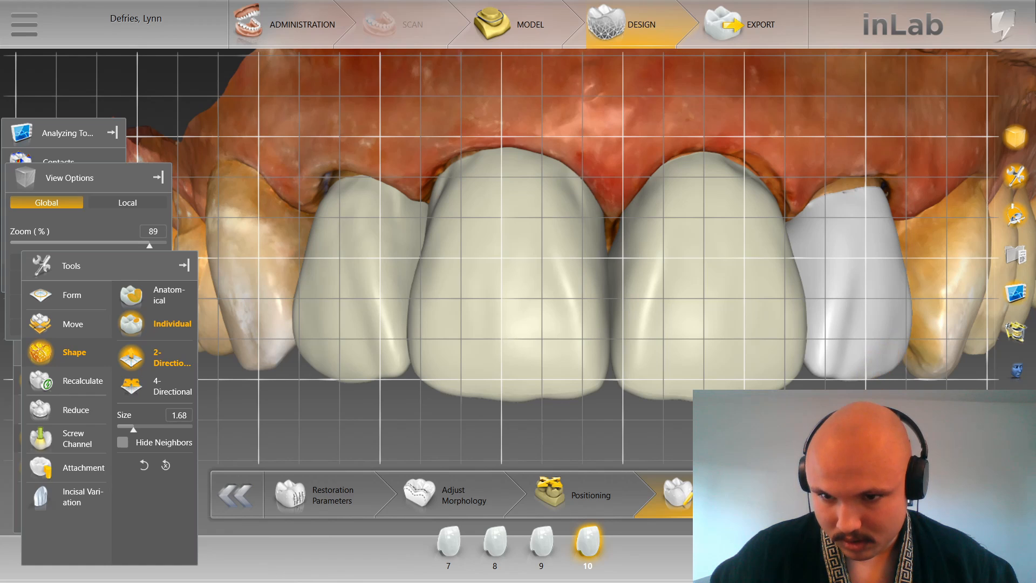
{"action": "key", "text": "ctrl+g"}
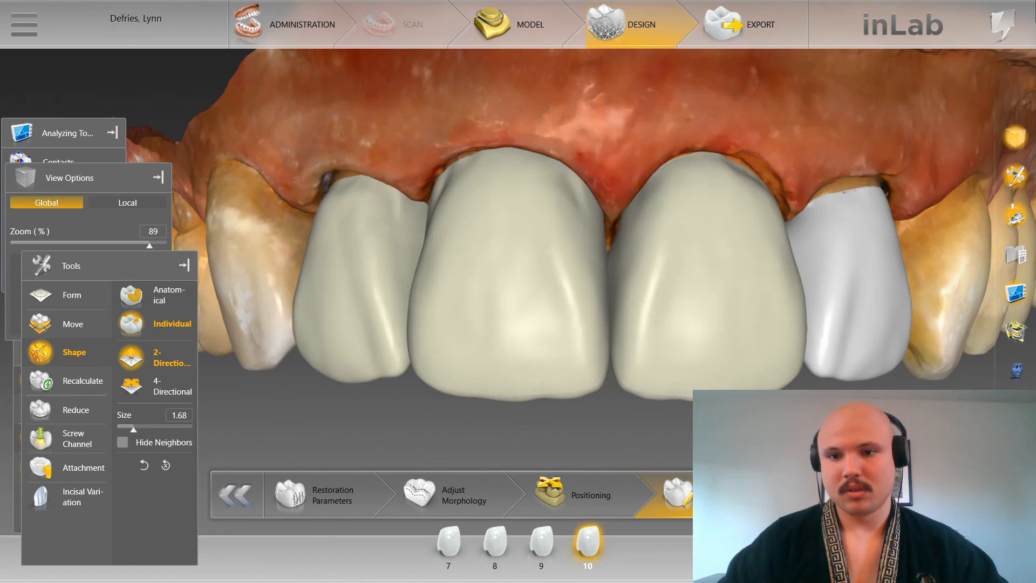
{"action": "scroll", "coordinate": [555, 238], "scroll_direction": "down", "scroll_amount": 2}
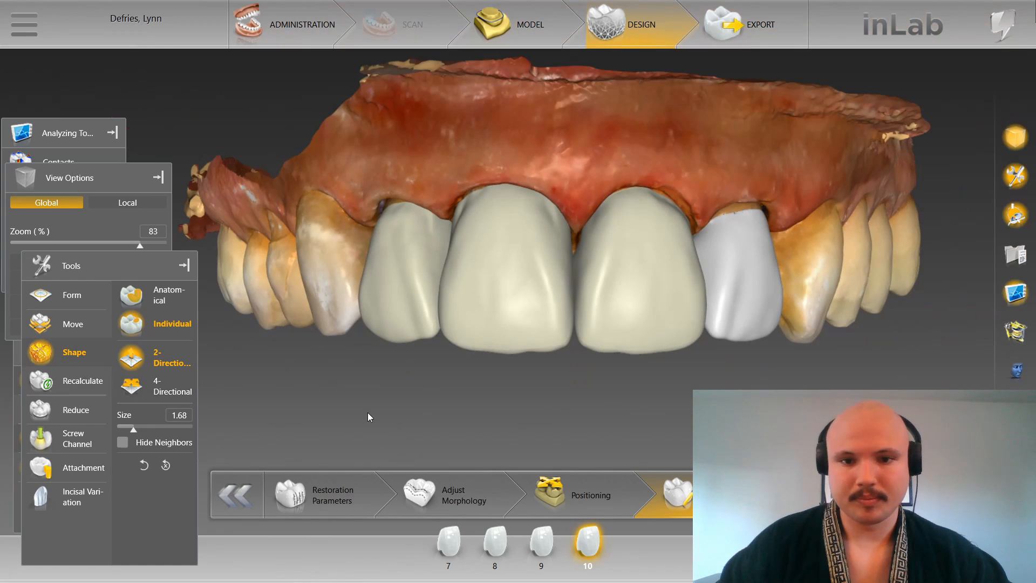
Step: Adjust crown 10's labial surface from the incisal view with individual 2-directional shaping at size 1.63
{"action": "scroll", "coordinate": [380, 419], "scroll_direction": "up", "scroll_amount": 1}
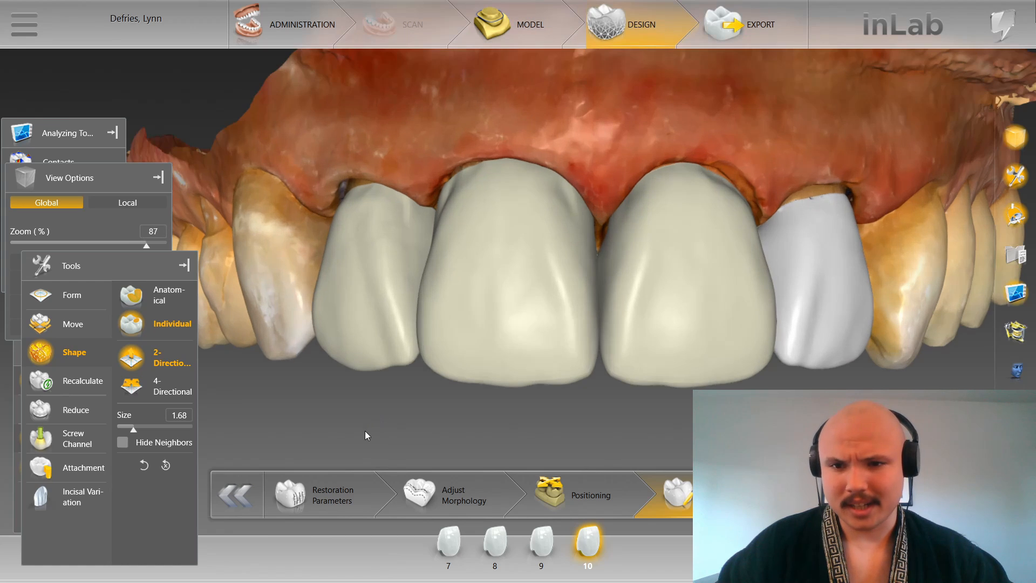
{"action": "left_click_drag", "start_coordinate": [365, 433], "coordinate": [720, 234]}
{"action": "scroll", "coordinate": [403, 429], "scroll_direction": "down", "scroll_amount": 2}
{"action": "scroll", "coordinate": [749, 210], "scroll_direction": "up", "scroll_amount": 3}
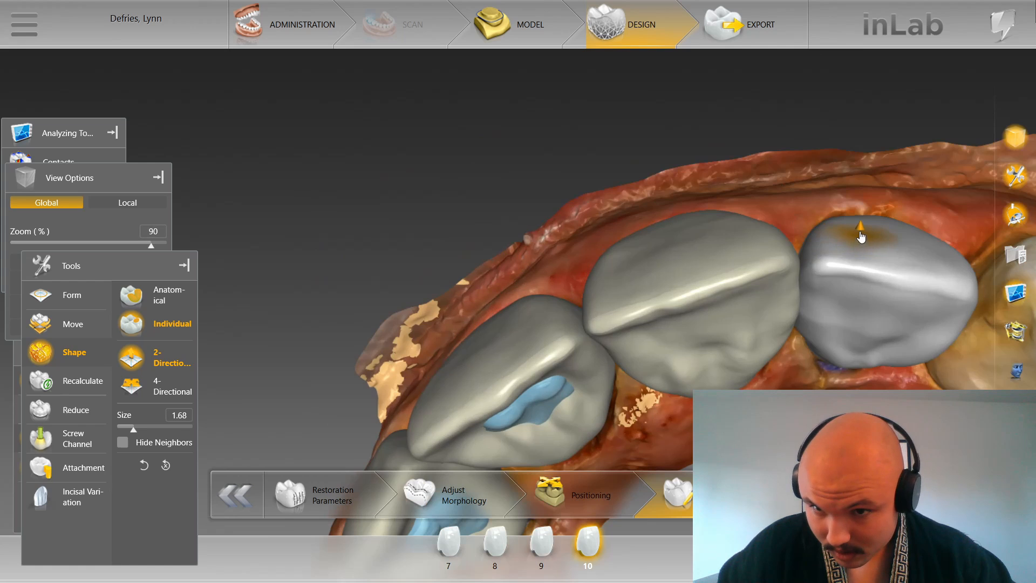
{"action": "scroll", "coordinate": [862, 237], "scroll_direction": "up", "scroll_amount": 2, "text": "ctrl"}
{"action": "middle_click_drag", "start_coordinate": [849, 176], "coordinate": [769, 158]}
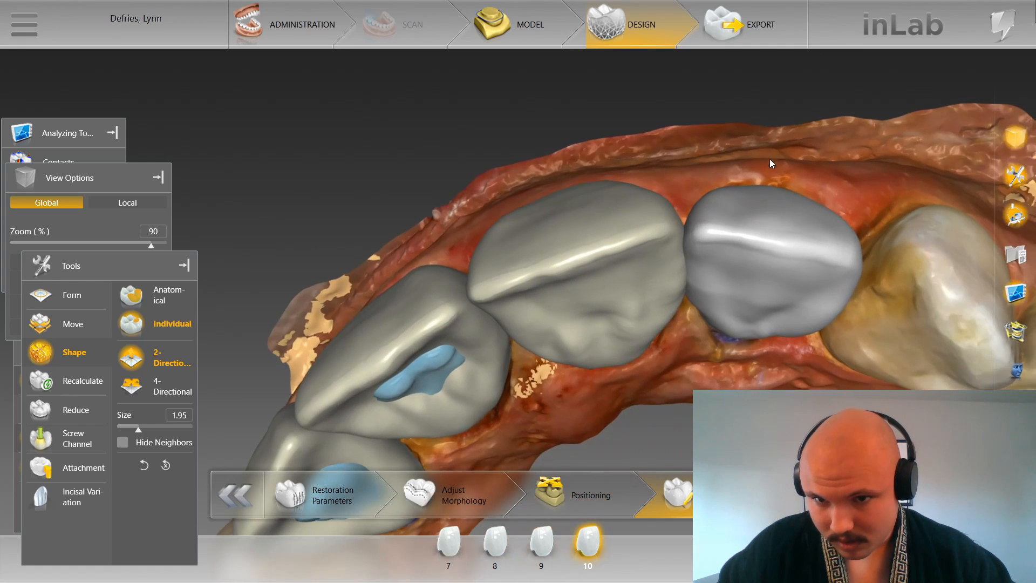
{"action": "scroll", "coordinate": [773, 220], "scroll_direction": "down", "scroll_amount": 2, "text": "ctrl"}
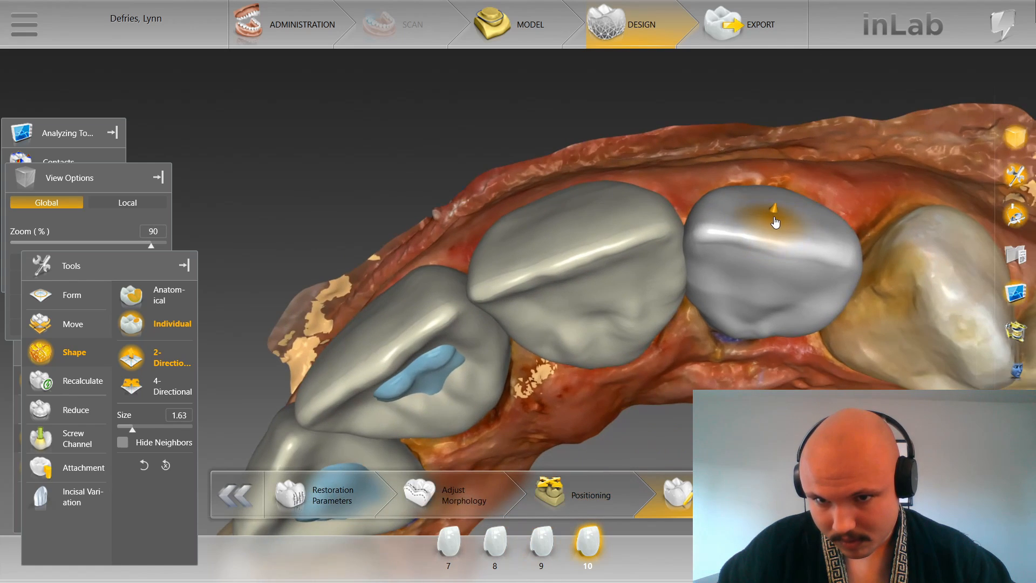
{"action": "scroll", "coordinate": [809, 206], "scroll_direction": "down", "scroll_amount": 3}
{"action": "scroll", "coordinate": [672, 133], "scroll_direction": "down", "scroll_amount": 2}
Step: Build up crown 8's palatal surface over the exposed minimum-thickness area with individual 2-directional shaping, using sizes 2.63 to 3.83
{"action": "left_click_drag", "start_coordinate": [672, 133], "coordinate": [594, 400]}
{"action": "scroll", "coordinate": [634, 381], "scroll_direction": "down", "scroll_amount": 2}
{"action": "left_click", "coordinate": [689, 285]}
{"action": "scroll", "coordinate": [690, 285], "scroll_direction": "up", "scroll_amount": 3}
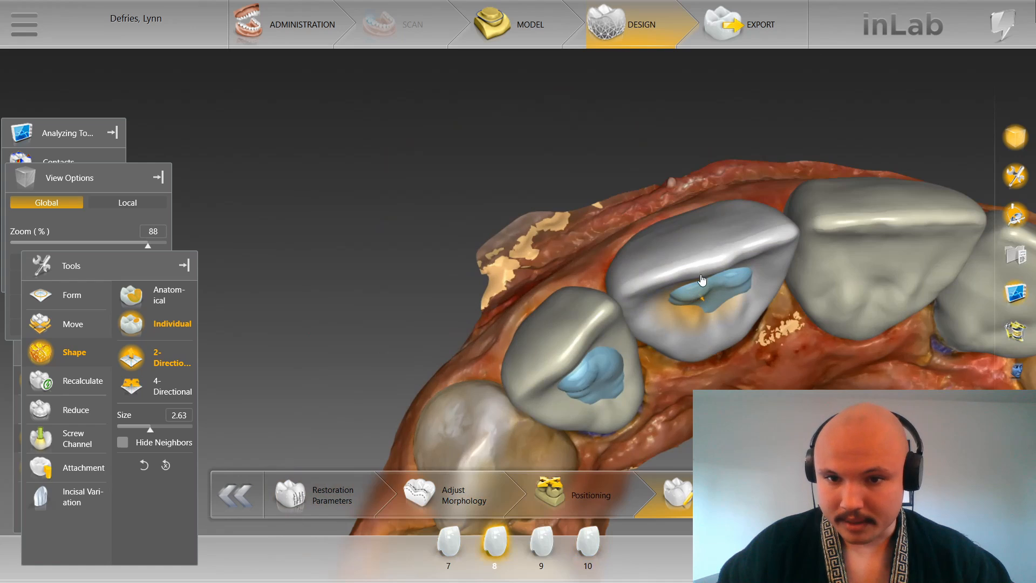
{"action": "mouse_move", "coordinate": [702, 280]}
{"action": "left_mouse_down"}
{"action": "mouse_move", "coordinate": [696, 297]}
{"action": "mouse_move", "coordinate": [738, 298]}
{"action": "left_mouse_up"}
{"action": "scroll", "coordinate": [735, 385], "scroll_direction": "down", "scroll_amount": 1}
{"action": "left_click_drag", "start_coordinate": [734, 385], "coordinate": [711, 384]}
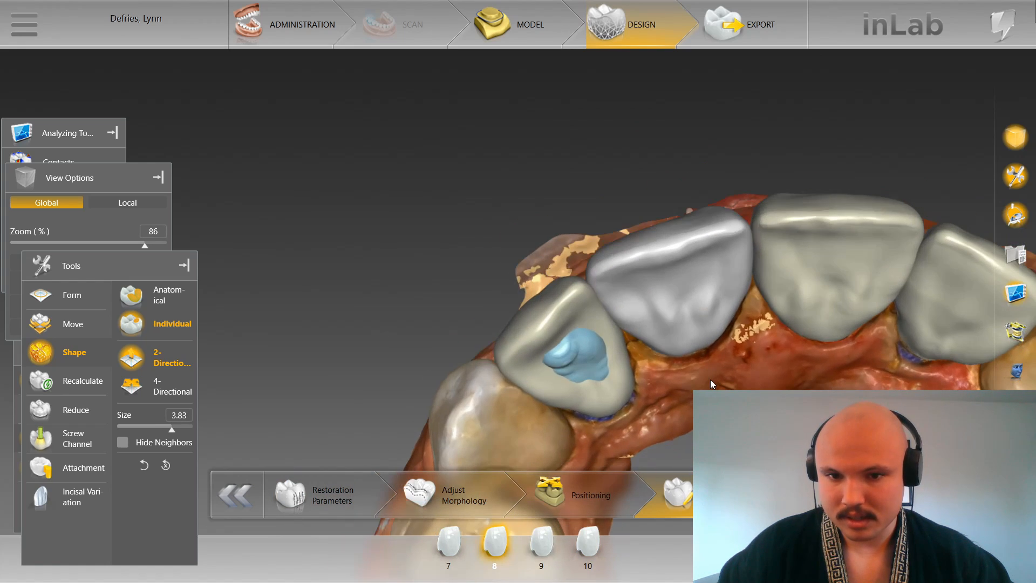
Step: Refine crown 8's distal and mesial palatal edges near the gingiva with 2-directional shaping at size 2.80
{"action": "mouse_move", "coordinate": [652, 343]}
{"action": "left_mouse_down"}
{"action": "mouse_move", "coordinate": [649, 353]}
{"action": "mouse_move", "coordinate": [680, 364]}
{"action": "mouse_move", "coordinate": [643, 374]}
{"action": "left_mouse_up"}
{"action": "scroll", "coordinate": [647, 356], "scroll_direction": "down", "scroll_amount": 3}
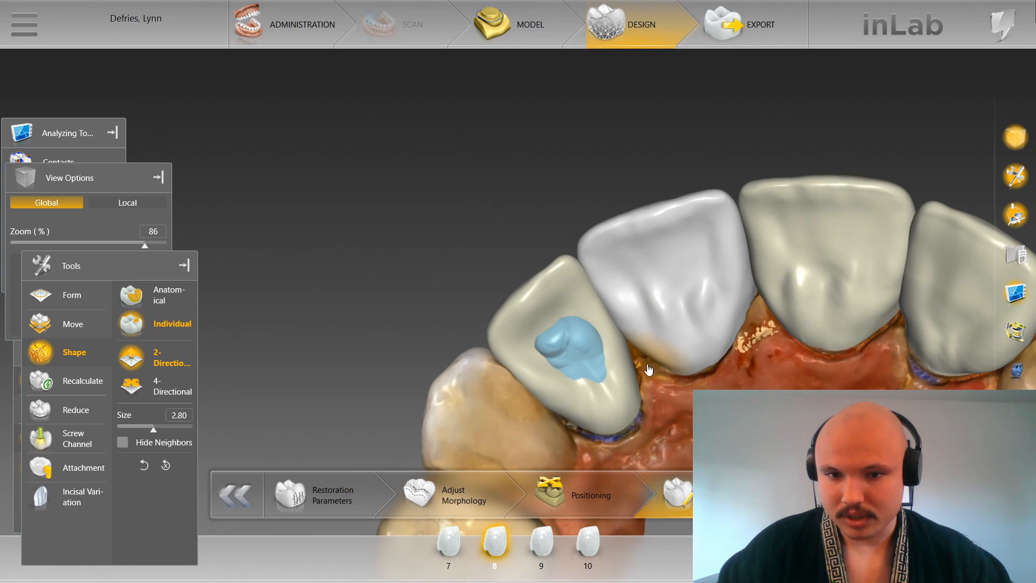
{"action": "right_click", "coordinate": [647, 365]}
{"action": "left_click", "coordinate": [774, 354]}
{"action": "left_click_drag", "start_coordinate": [774, 354], "coordinate": [777, 352]}
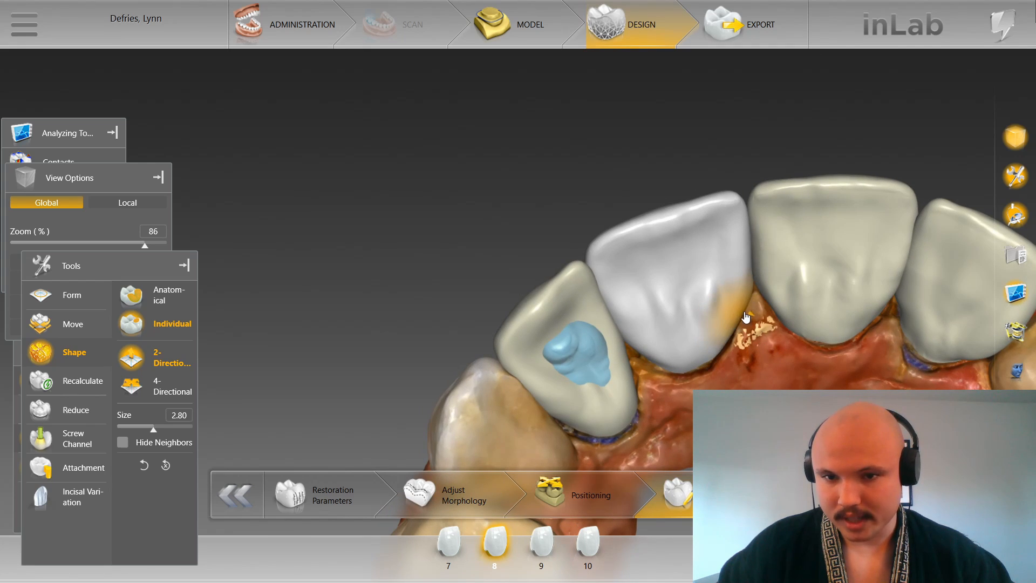
{"action": "left_click_drag", "start_coordinate": [749, 344], "coordinate": [746, 333]}
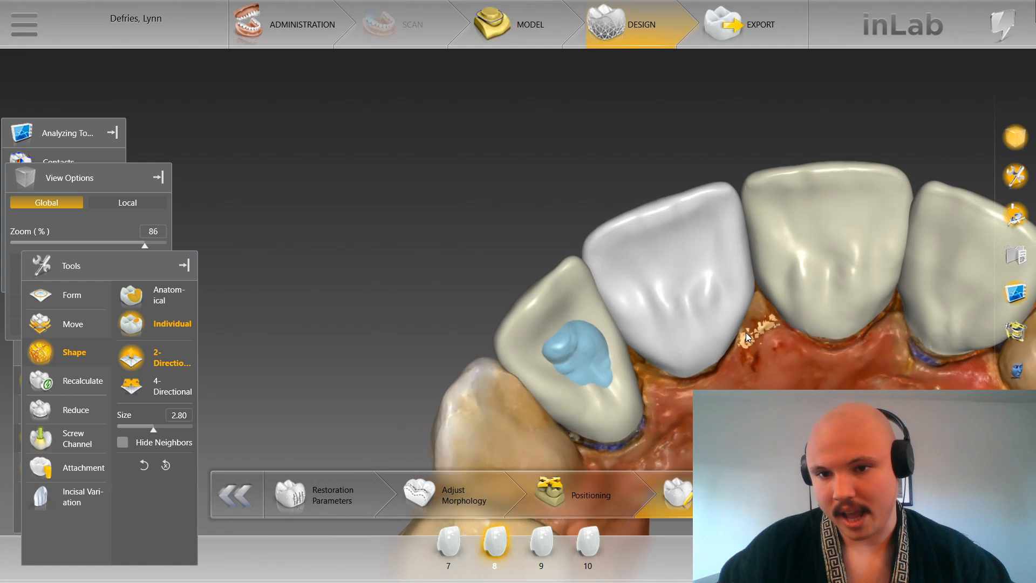
Step: Touch up the contours of crowns 9 and 8 along their shared mesial embrasure with 2-directional shaping at size 2.80
{"action": "left_click", "coordinate": [773, 307]}
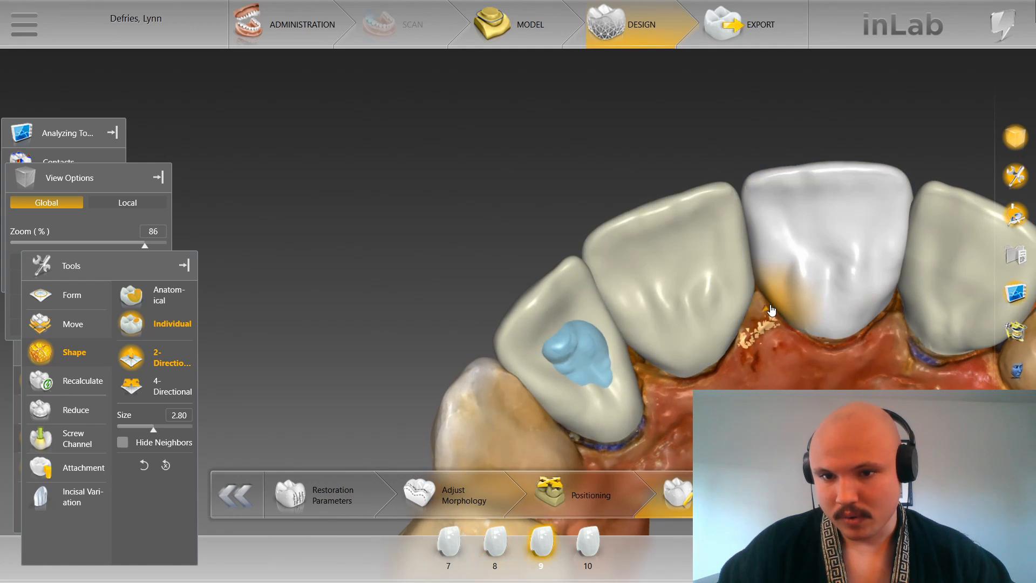
{"action": "left_click", "coordinate": [693, 259]}
{"action": "scroll", "coordinate": [604, 118], "scroll_direction": "down", "scroll_amount": 3}
{"action": "left_click_drag", "start_coordinate": [605, 119], "coordinate": [626, 279]}
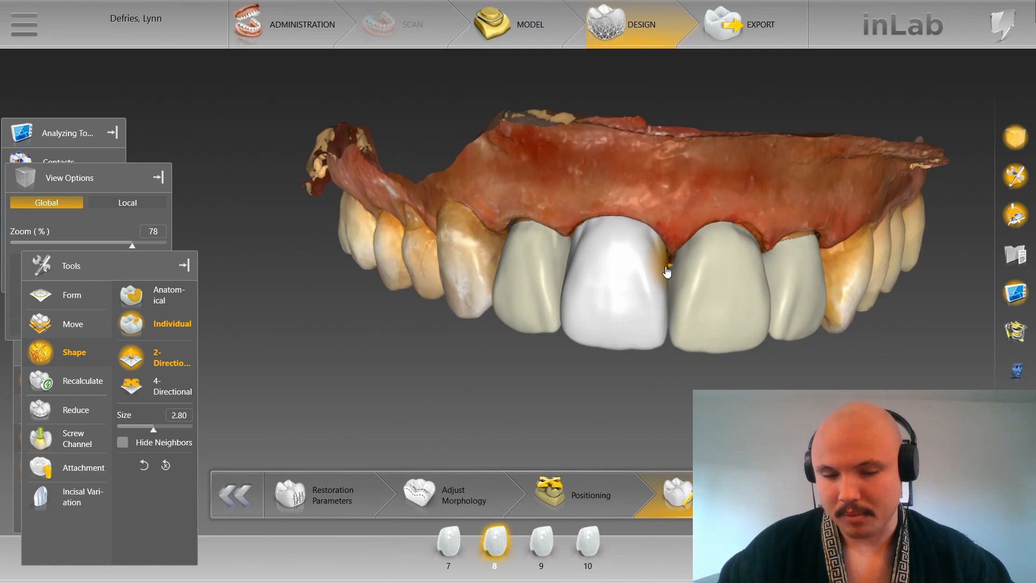
{"action": "left_click_drag", "start_coordinate": [672, 241], "coordinate": [652, 204]}
Step: Return to the front view and refine crown 9's mesial contour with individual 2-directional shaping at size 2.50
{"action": "left_click", "coordinate": [535, 264]}
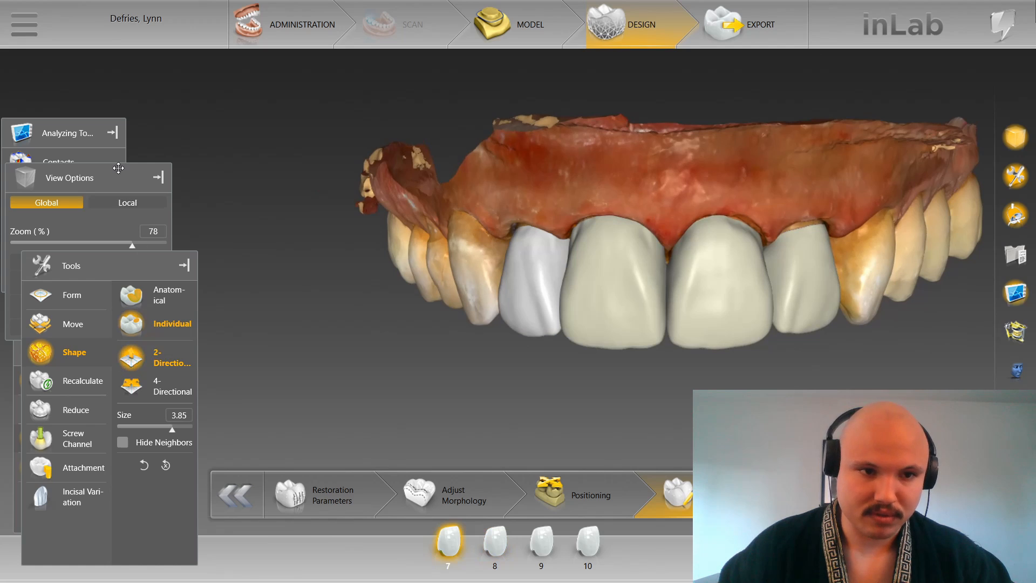
{"action": "left_click_drag", "start_coordinate": [115, 166], "coordinate": [119, 168]}
{"action": "left_click", "coordinate": [132, 305]}
{"action": "scroll", "coordinate": [565, 448], "scroll_direction": "up", "scroll_amount": 2}
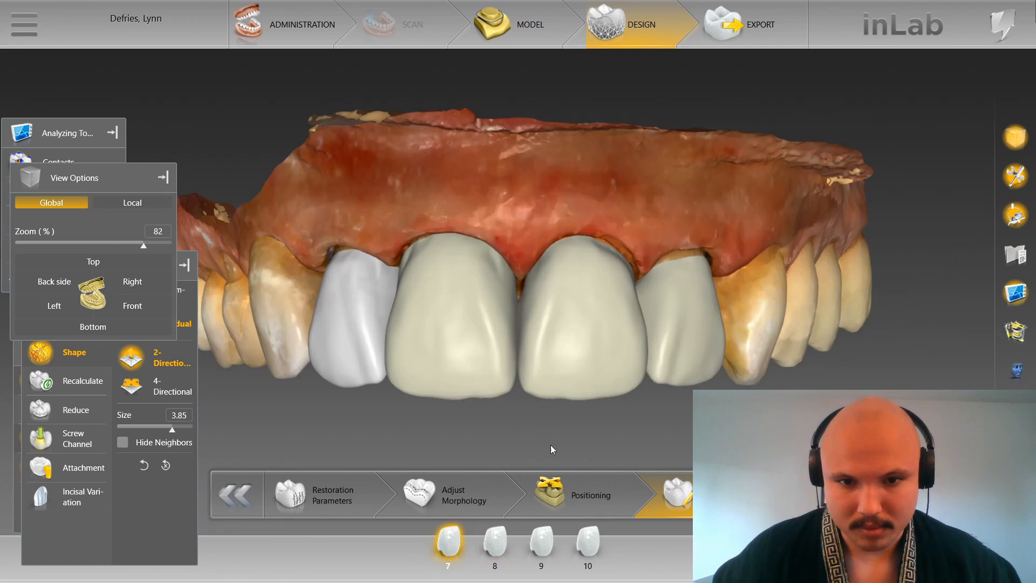
{"action": "scroll", "coordinate": [558, 430], "scroll_direction": "up", "scroll_amount": 4}
{"action": "left_click", "coordinate": [582, 347]}
{"action": "left_click", "coordinate": [568, 336]}
{"action": "left_click", "coordinate": [576, 323]}
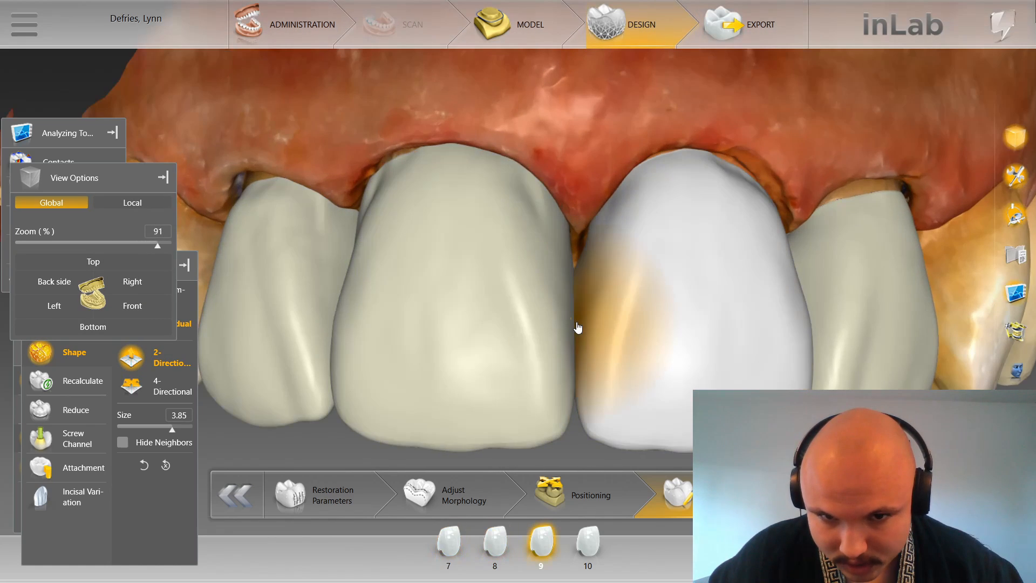
{"action": "scroll", "coordinate": [583, 281], "scroll_direction": "down", "scroll_amount": 3}
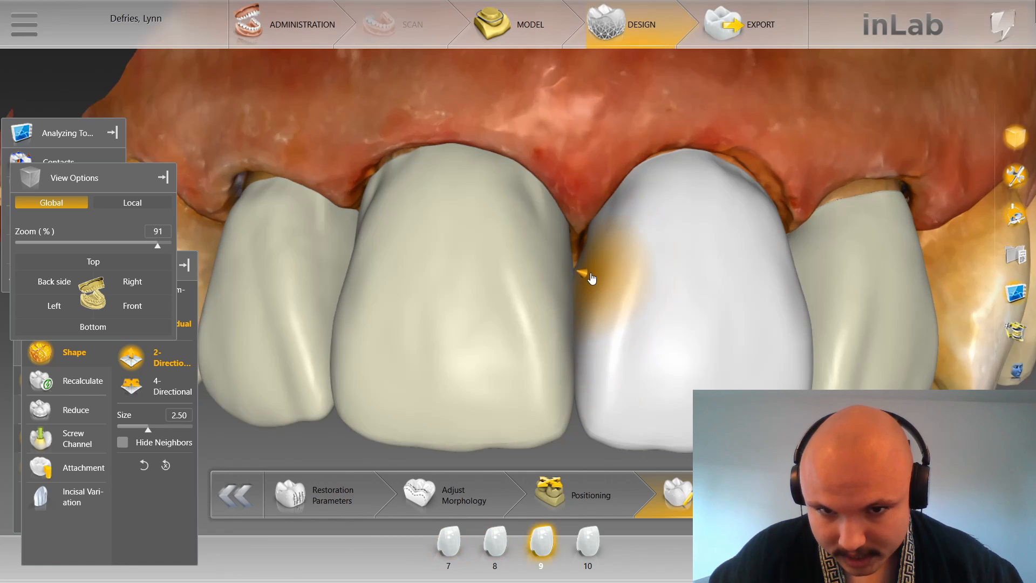
{"action": "scroll", "coordinate": [601, 190], "scroll_direction": "down", "scroll_amount": 4}
{"action": "scroll", "coordinate": [577, 426], "scroll_direction": "up", "scroll_amount": 4}
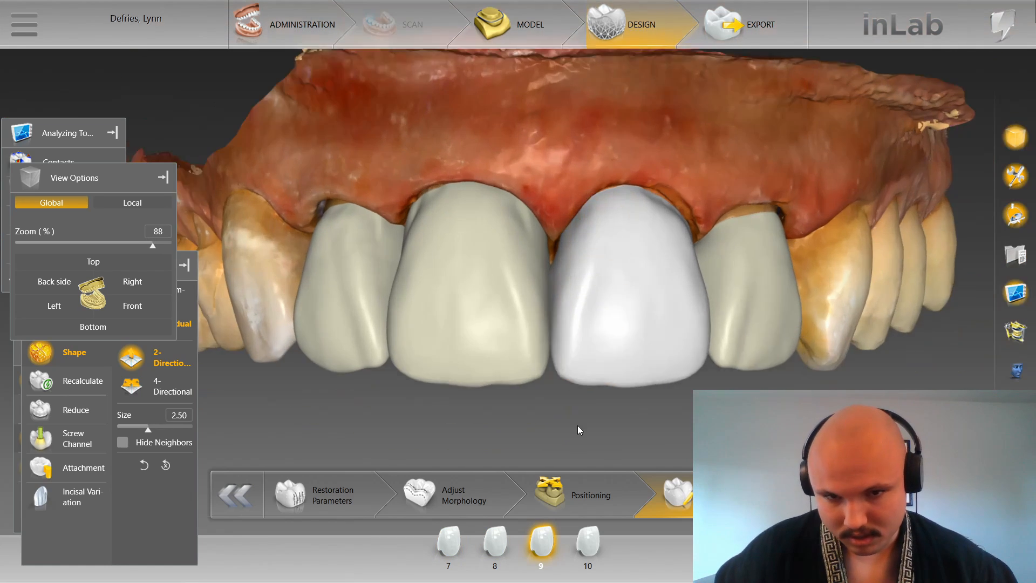
Step: Inspect the palatal side between crowns 9 and 10, then select crown 10 for 2-directional shaping at size 2.48
{"action": "scroll", "coordinate": [579, 434], "scroll_direction": "down", "scroll_amount": 3}
{"action": "middle_click_drag", "start_coordinate": [578, 432], "coordinate": [579, 282]}
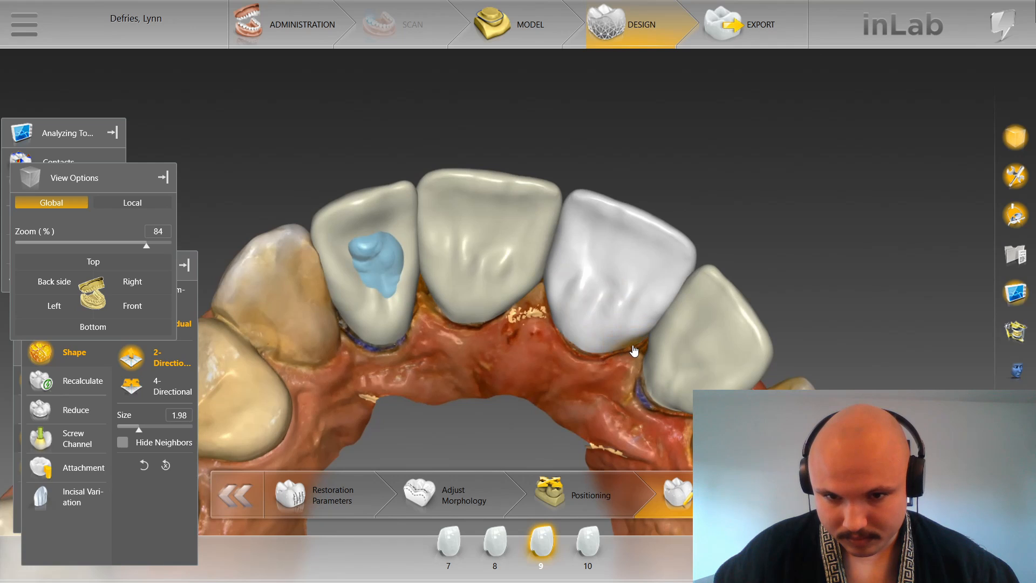
{"action": "middle_click_drag", "start_coordinate": [638, 352], "coordinate": [711, 314]}
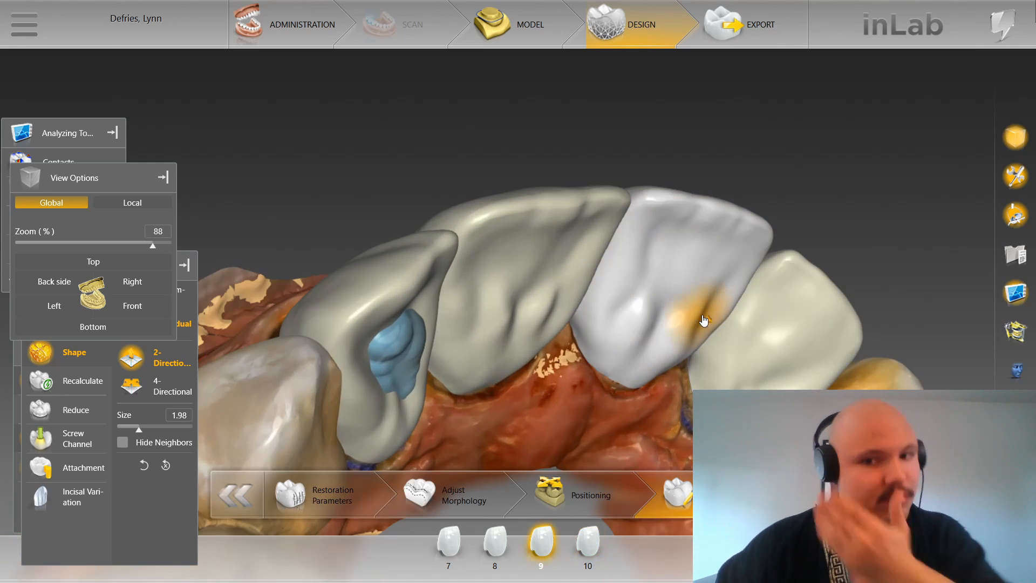
{"action": "left_click", "coordinate": [729, 316]}
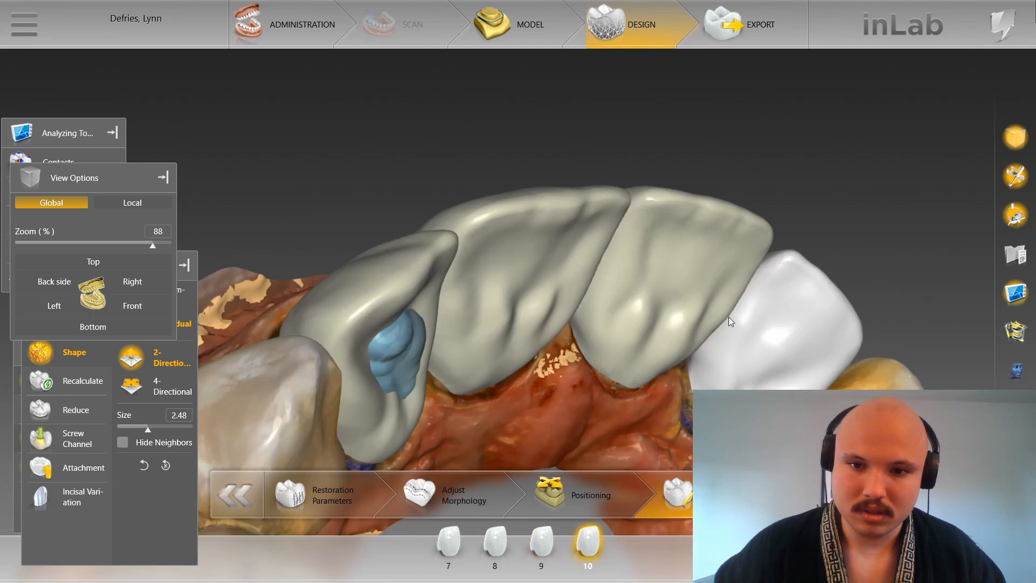
Step: Shape the side of tooth 9 facing tooth 10 with the 2-Directional tool at size 2.23
{"action": "left_click", "coordinate": [728, 316]}
{"action": "scroll", "coordinate": [728, 317], "scroll_direction": "down", "scroll_amount": 1}
{"action": "left_click", "coordinate": [729, 317]}
{"action": "left_click", "coordinate": [728, 317]}
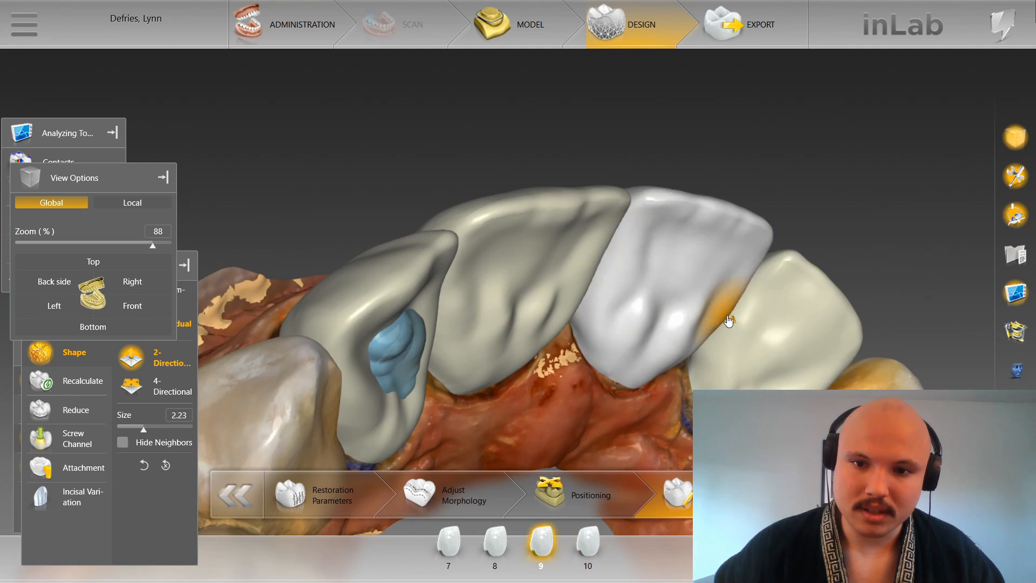
{"action": "left_click", "coordinate": [729, 317]}
{"action": "left_click", "coordinate": [728, 316]}
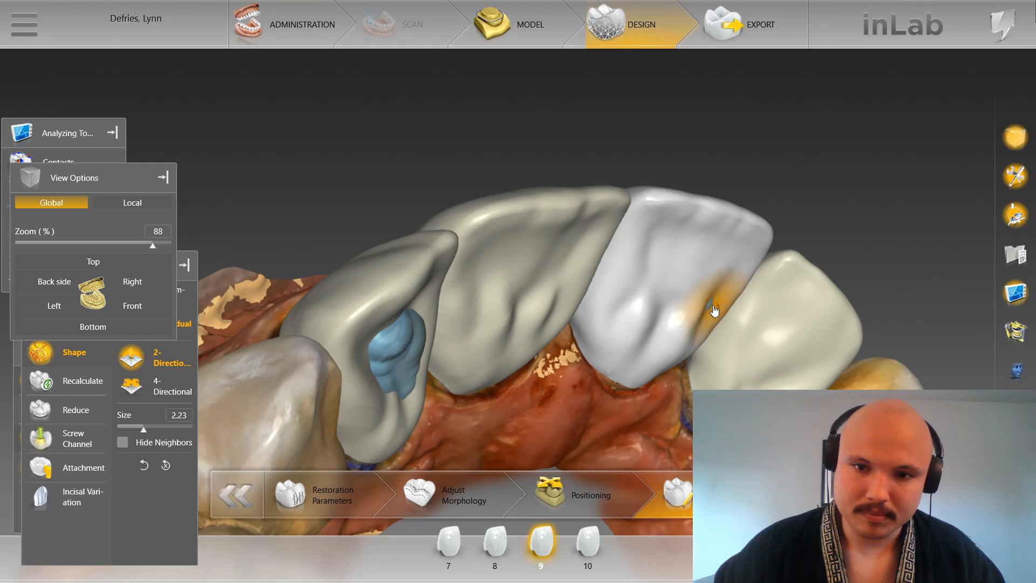
Step: Shape the lingual side of tooth 7 around the blue area with the 2-Directional tool at size 3.08
{"action": "right_click_drag", "start_coordinate": [689, 354], "coordinate": [467, 373]}
{"action": "middle_click_drag", "start_coordinate": [467, 372], "coordinate": [694, 440]}
{"action": "scroll", "coordinate": [677, 411], "scroll_direction": "up", "scroll_amount": 4}
{"action": "left_click", "coordinate": [728, 346]}
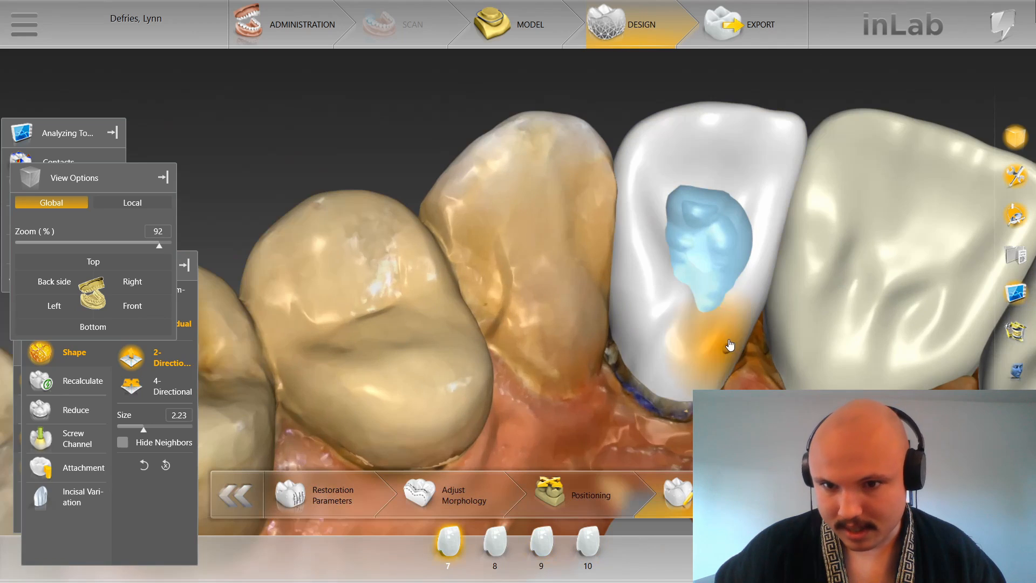
{"action": "scroll", "coordinate": [740, 342], "scroll_direction": "up", "scroll_amount": 4}
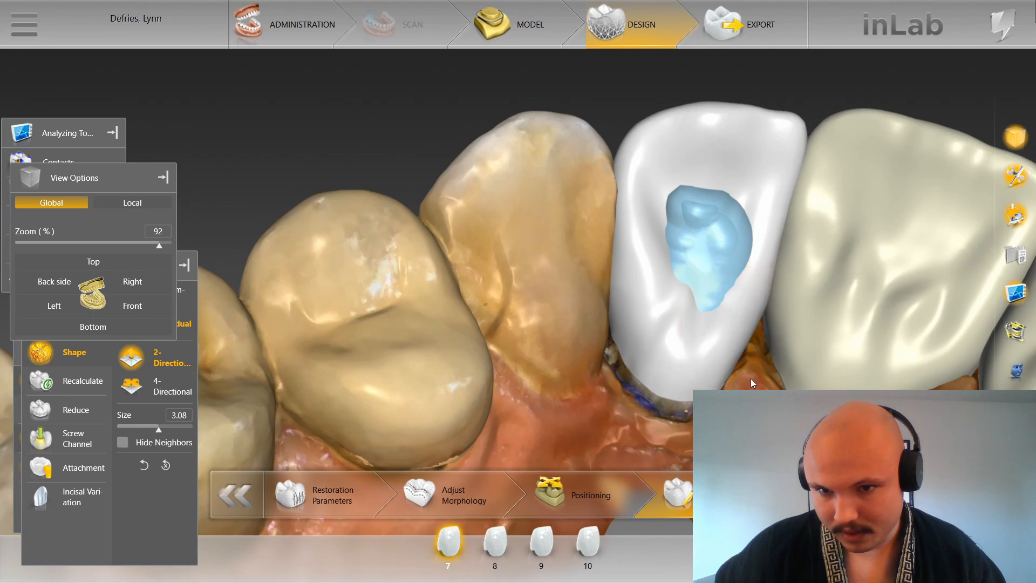
{"action": "right_click_drag", "start_coordinate": [750, 377], "coordinate": [741, 379]}
{"action": "left_click", "coordinate": [774, 341]}
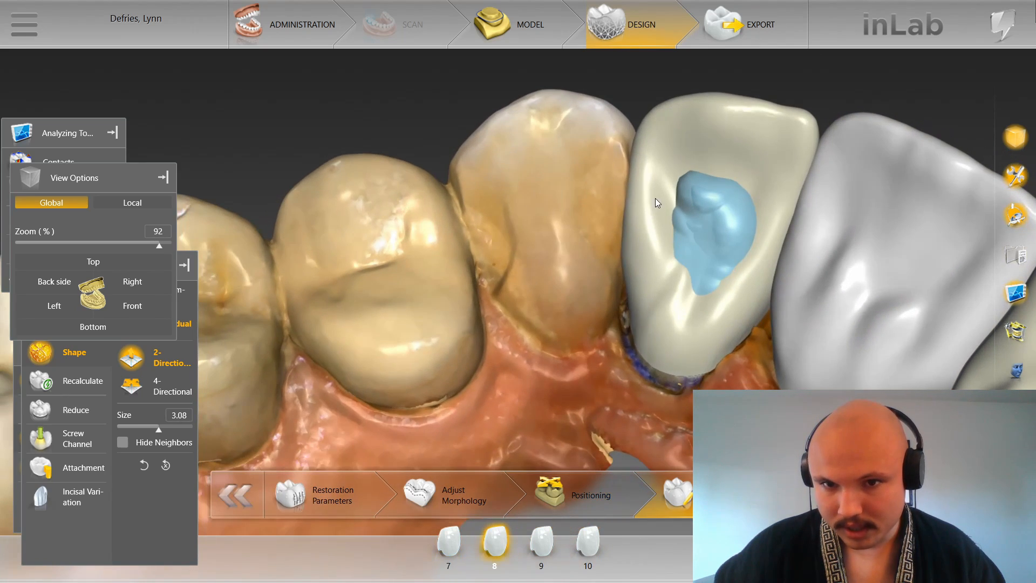
{"action": "left_click", "coordinate": [655, 198]}
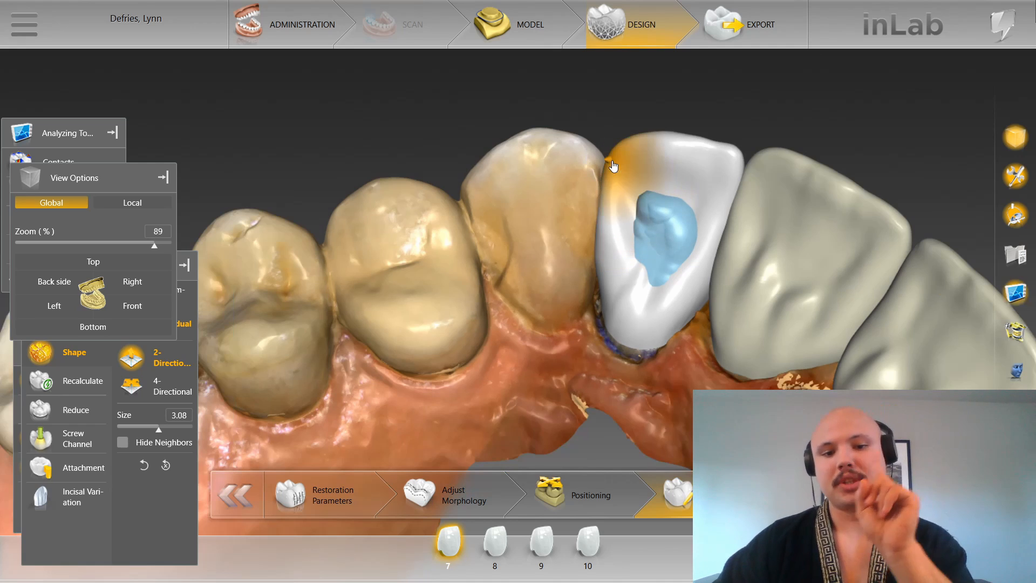
Step: Build up the lingual surface of tooth 7 over the remaining blue area, reducing the tool size from 3.10 to 2.55
{"action": "right_click_drag", "start_coordinate": [636, 139], "coordinate": [654, 208]}
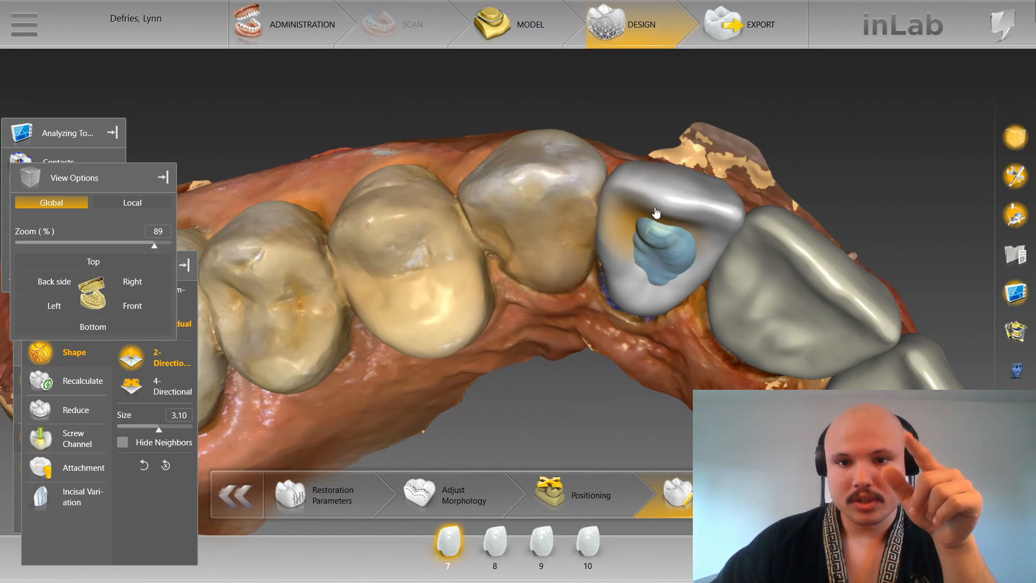
{"action": "left_click_drag", "start_coordinate": [652, 233], "coordinate": [647, 257]}
{"action": "scroll", "coordinate": [634, 272], "scroll_direction": "down", "scroll_amount": 5}
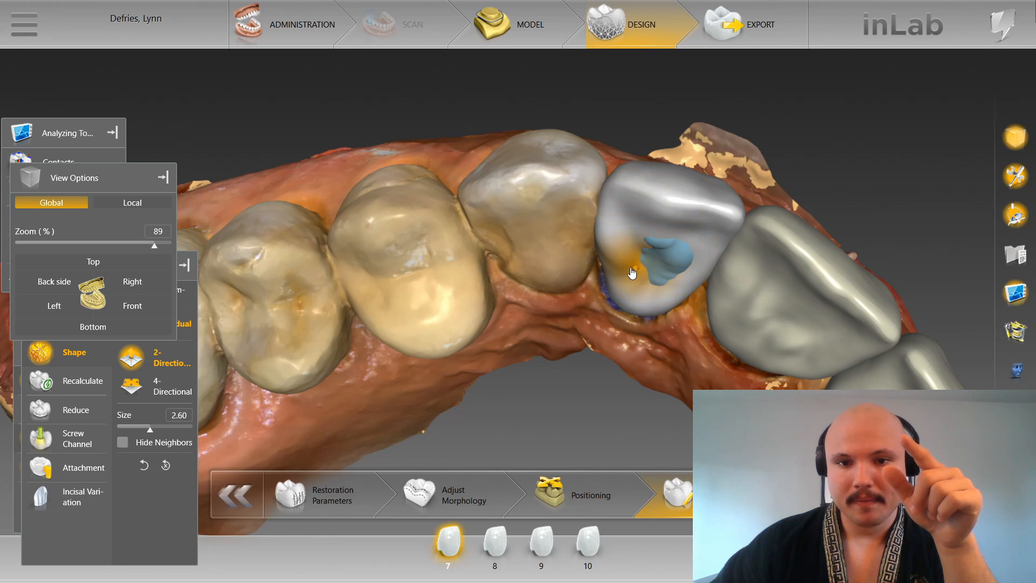
{"action": "mouse_move", "coordinate": [635, 294]}
{"action": "left_mouse_down"}
{"action": "mouse_move", "coordinate": [664, 258]}
{"action": "mouse_move", "coordinate": [665, 279]}
{"action": "mouse_move", "coordinate": [678, 282]}
{"action": "left_mouse_up"}
{"action": "scroll", "coordinate": [704, 261], "scroll_direction": "down", "scroll_amount": 3}
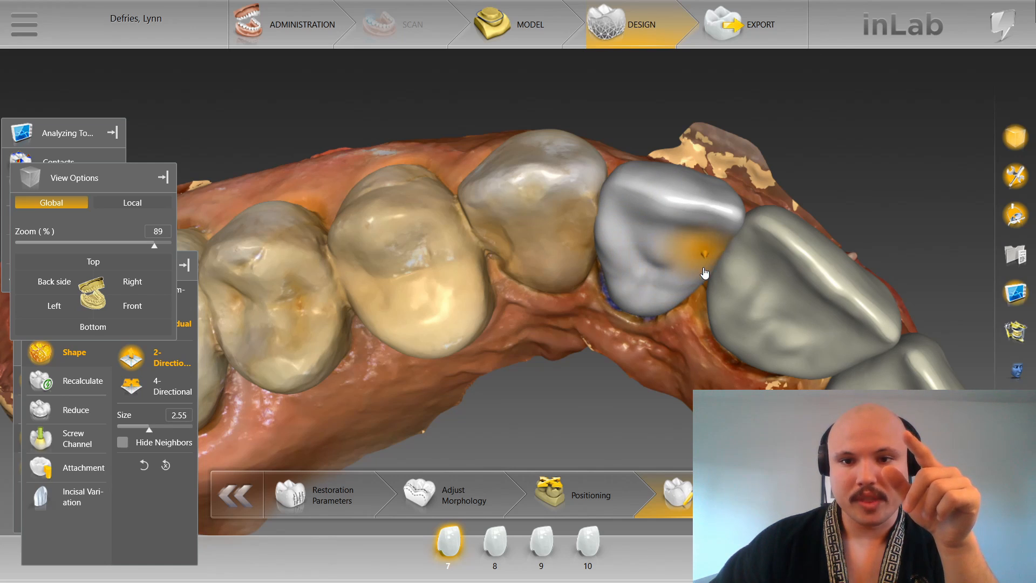
Step: Refine the incisal ridge and the canine-side lingual surface of tooth 7 with 2-Directional shaping, ending at size 2.00
{"action": "scroll", "coordinate": [707, 144], "scroll_direction": "down", "scroll_amount": 2}
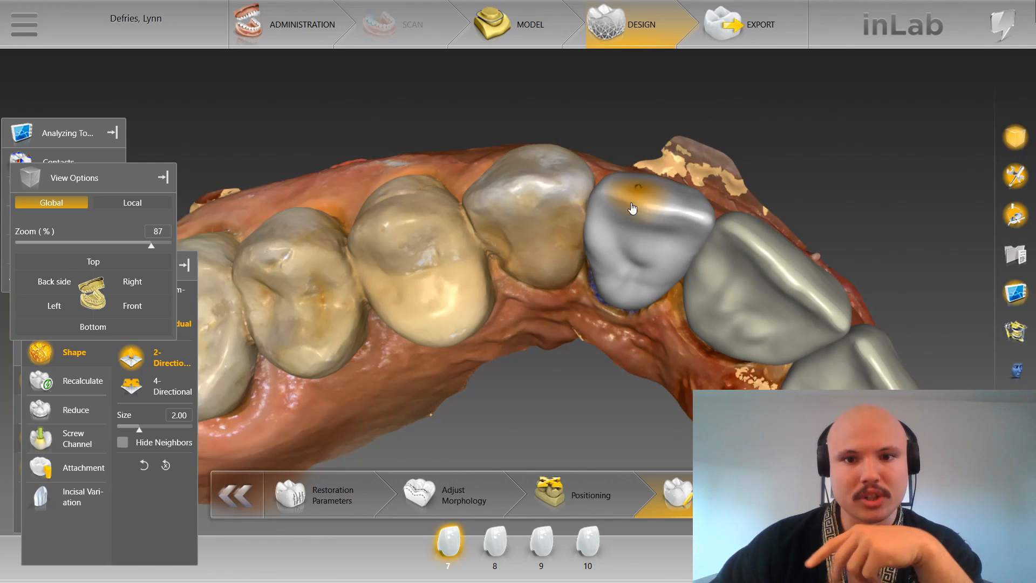
{"action": "scroll", "coordinate": [608, 254], "scroll_direction": "up", "scroll_amount": 2}
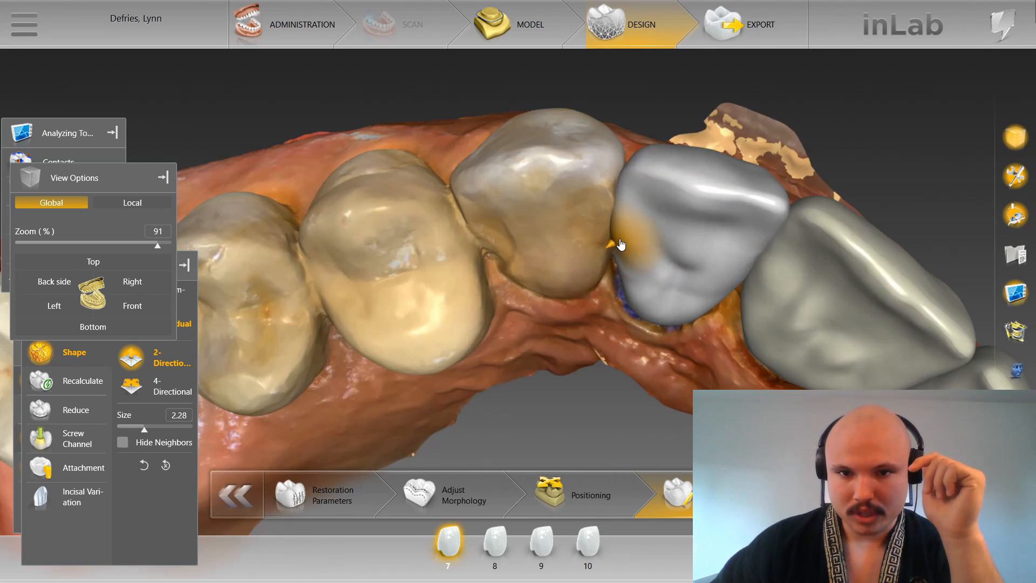
{"action": "scroll", "coordinate": [623, 262], "scroll_direction": "down", "scroll_amount": 1}
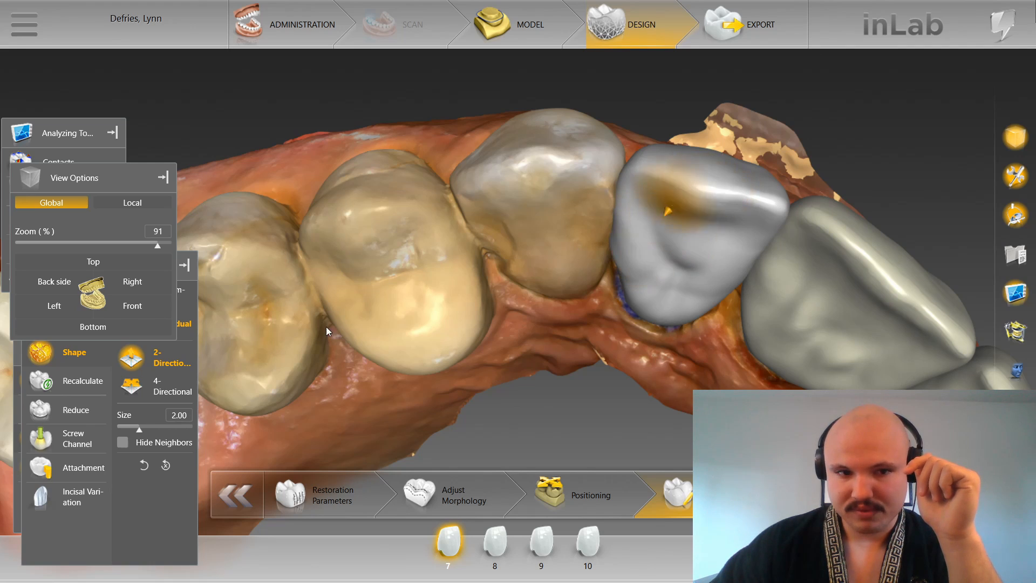
Step: Reshape the lingual hollow of tooth 7 with the 4-Directional tool at size 2.53
{"action": "left_click", "coordinate": [157, 386]}
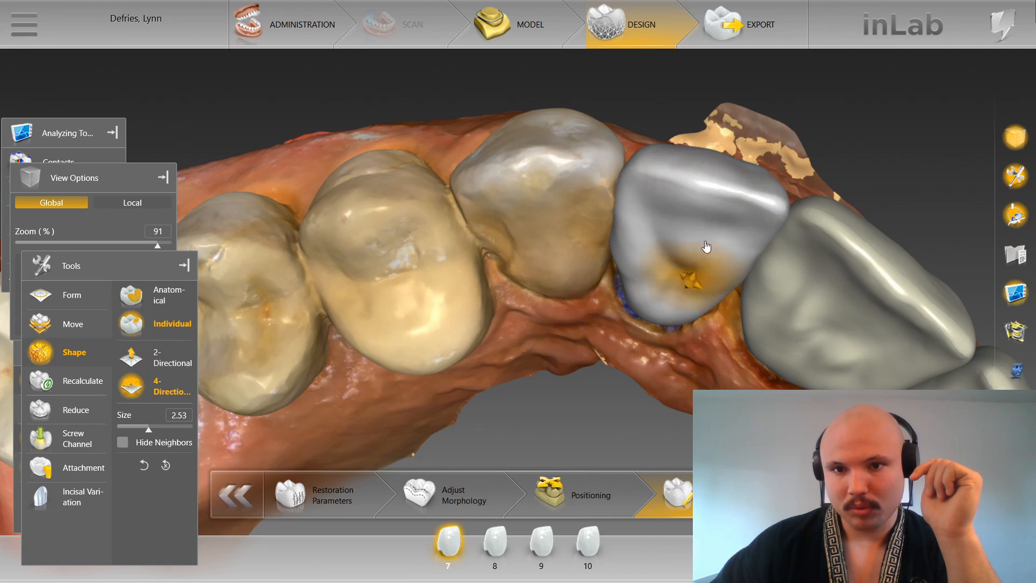
{"action": "right_click_drag", "start_coordinate": [880, 191], "coordinate": [701, 153]}
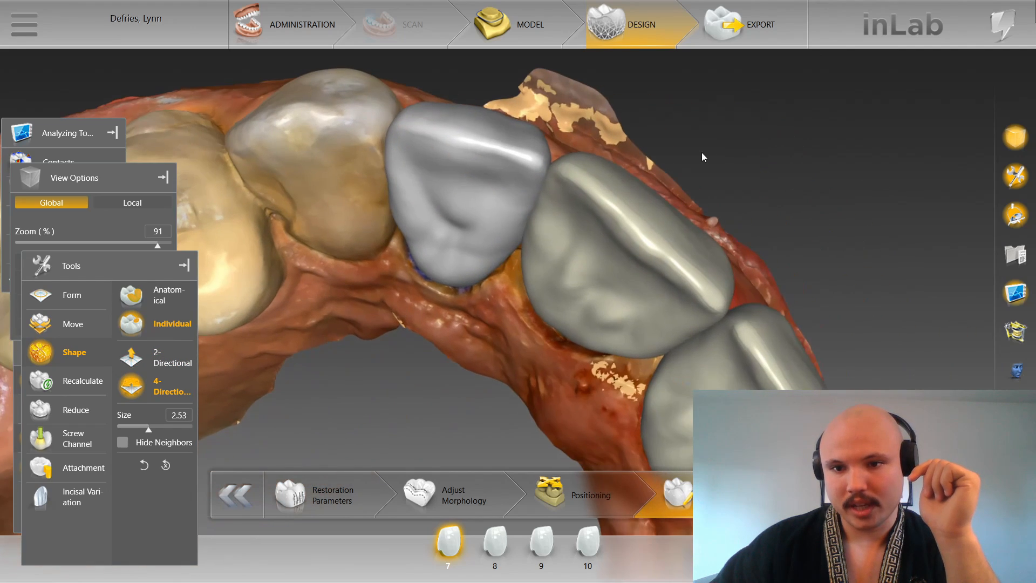
{"action": "left_click_drag", "start_coordinate": [701, 153], "coordinate": [696, 155]}
{"action": "left_click", "coordinate": [627, 242]}
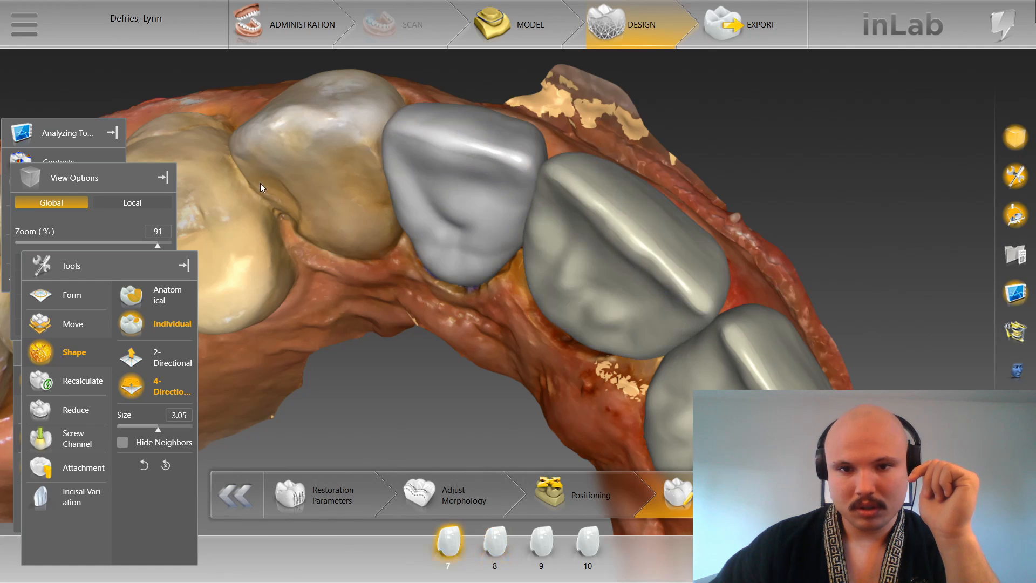
Step: Shape the incisal ridge of tooth 8 near tooth 7 with the 2-Directional tool at size 2.43
{"action": "left_click", "coordinate": [151, 359]}
{"action": "scroll", "coordinate": [657, 286], "scroll_direction": "down", "scroll_amount": 2}
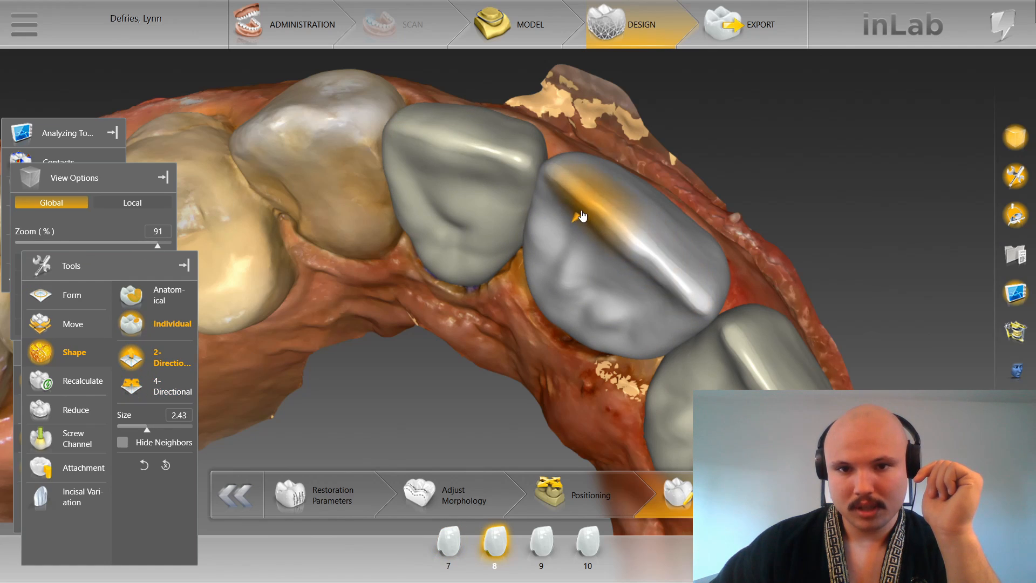
{"action": "left_click", "coordinate": [517, 183]}
{"action": "scroll", "coordinate": [577, 133], "scroll_direction": "down", "scroll_amount": 3}
{"action": "left_click_drag", "start_coordinate": [577, 130], "coordinate": [530, 282]}
{"action": "left_click", "coordinate": [515, 259]}
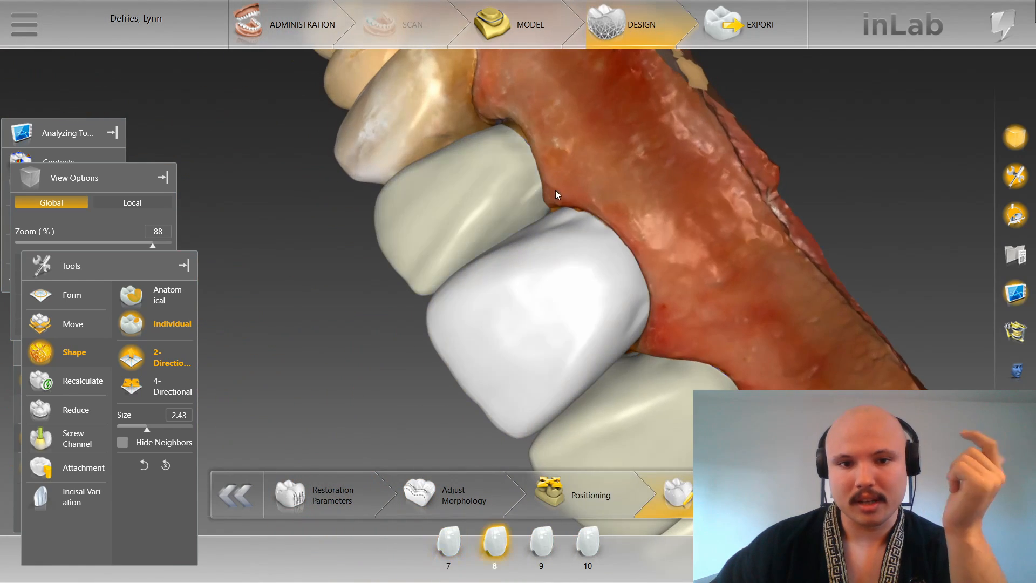
Step: Shape the incisal edge of tooth 7 from the labial side, reducing the tool size to 2.08
{"action": "left_click", "coordinate": [541, 193]}
{"action": "scroll", "coordinate": [567, 205], "scroll_direction": "down", "scroll_amount": 6}
{"action": "left_click_drag", "start_coordinate": [568, 208], "coordinate": [584, 245]}
{"action": "scroll", "coordinate": [566, 208], "scroll_direction": "up", "scroll_amount": 4}
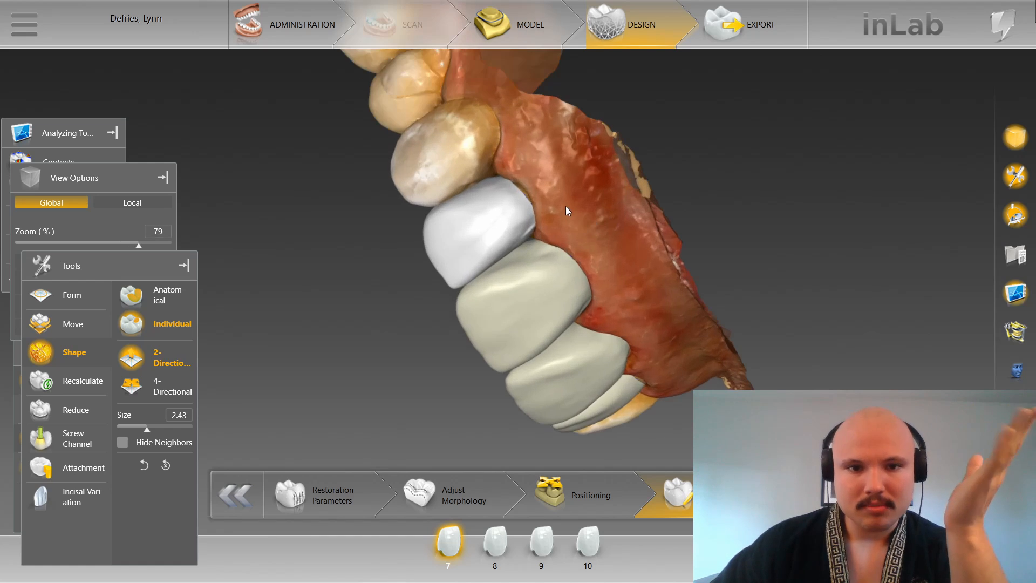
{"action": "left_click_drag", "start_coordinate": [565, 210], "coordinate": [516, 334]}
{"action": "scroll", "coordinate": [539, 138], "scroll_direction": "down", "scroll_amount": 4}
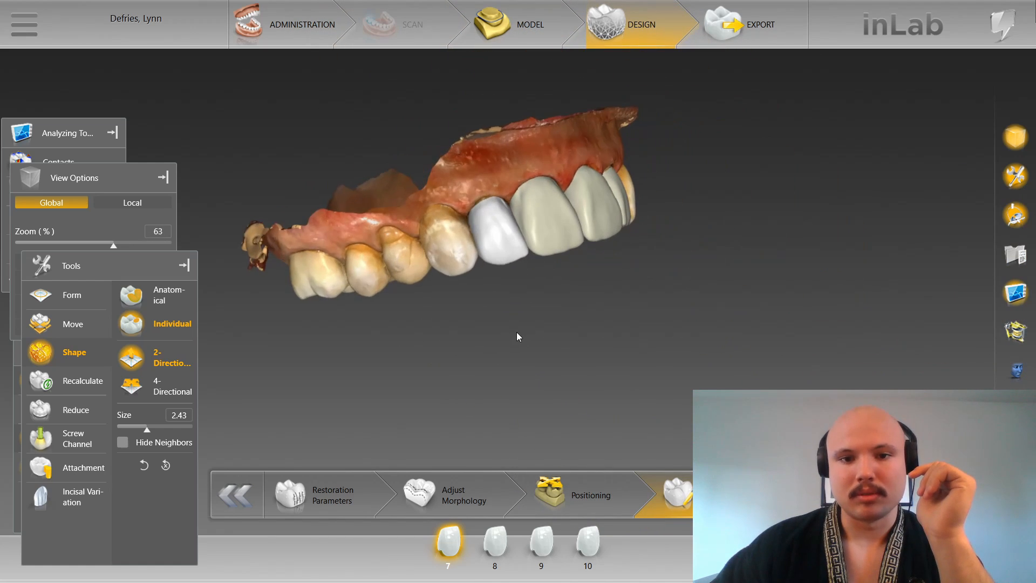
{"action": "scroll", "coordinate": [468, 361], "scroll_direction": "up", "scroll_amount": 7}
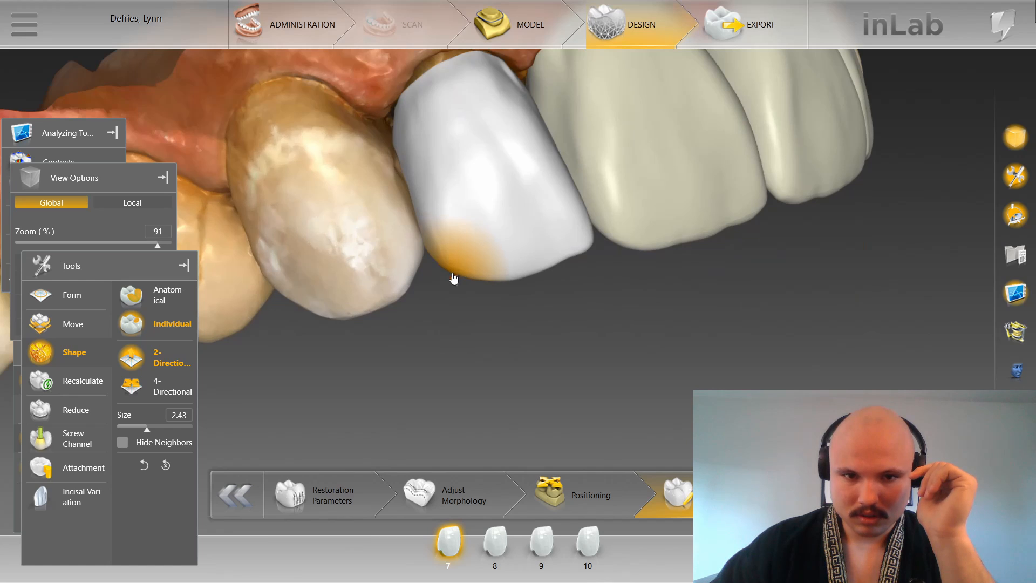
{"action": "scroll", "coordinate": [454, 279], "scroll_direction": "down", "scroll_amount": 3}
{"action": "scroll", "coordinate": [526, 278], "scroll_direction": "up", "scroll_amount": 1}
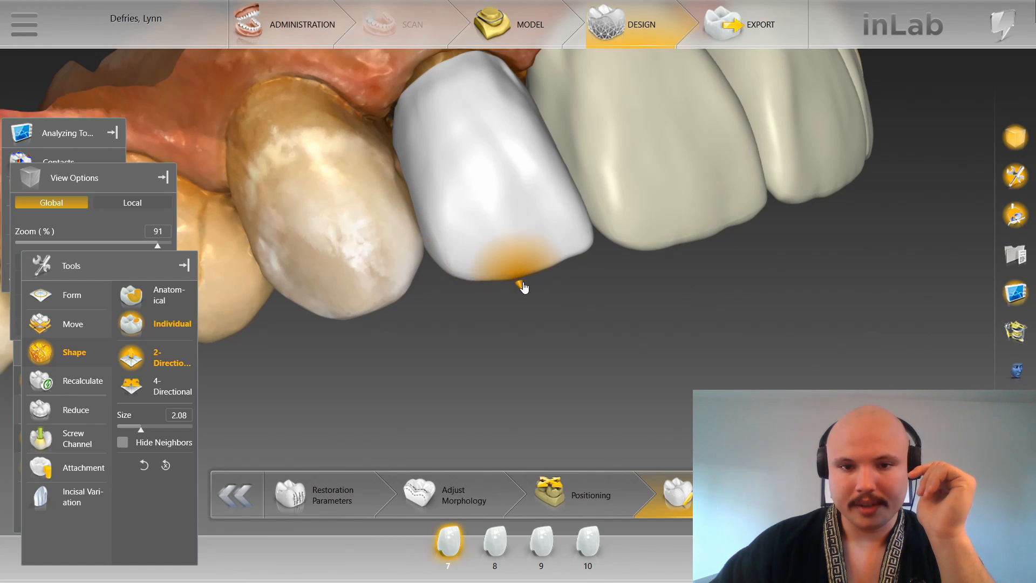
{"action": "scroll", "coordinate": [647, 274], "scroll_direction": "down", "scroll_amount": 3}
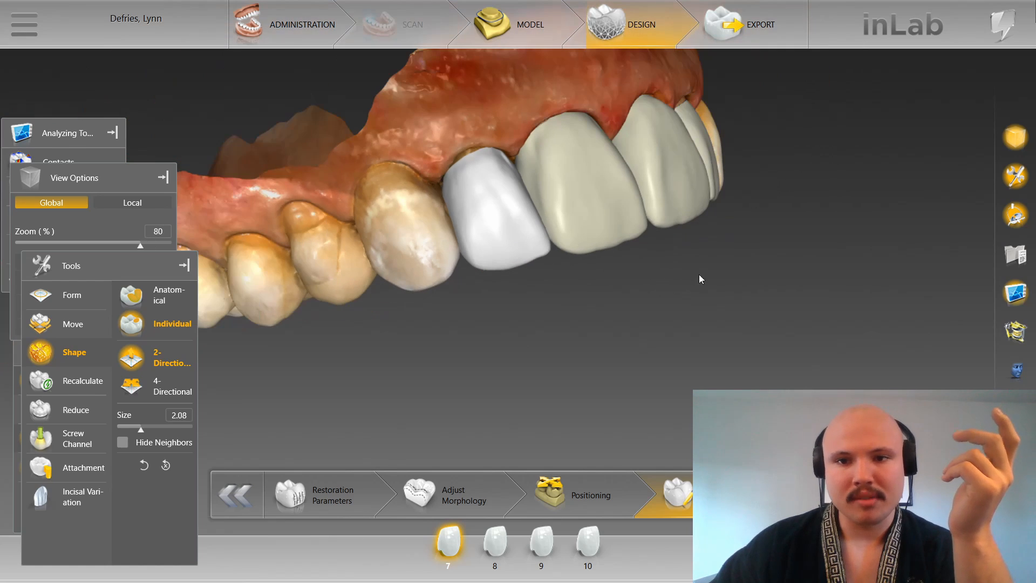
Step: Shape the incisal corner of tooth 10 on the canine side with the 2-Directional tool at size 2.83
{"action": "mouse_move", "coordinate": [698, 274]}
{"action": "right_mouse_down"}
{"action": "mouse_move", "coordinate": [770, 154]}
{"action": "mouse_move", "coordinate": [741, 176]}
{"action": "mouse_move", "coordinate": [697, 259]}
{"action": "right_mouse_up"}
{"action": "left_click", "coordinate": [701, 248]}
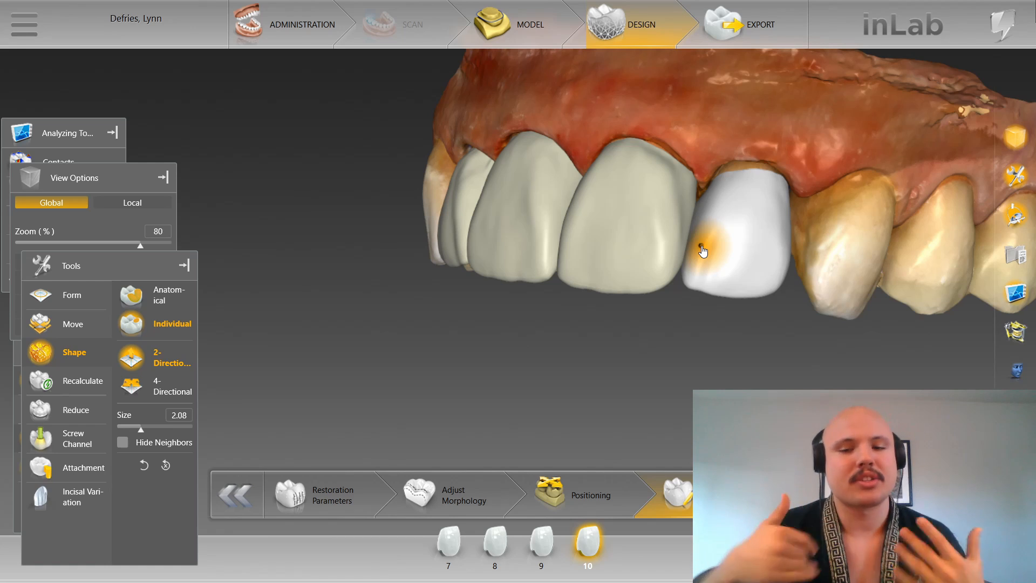
{"action": "left_click", "coordinate": [653, 235]}
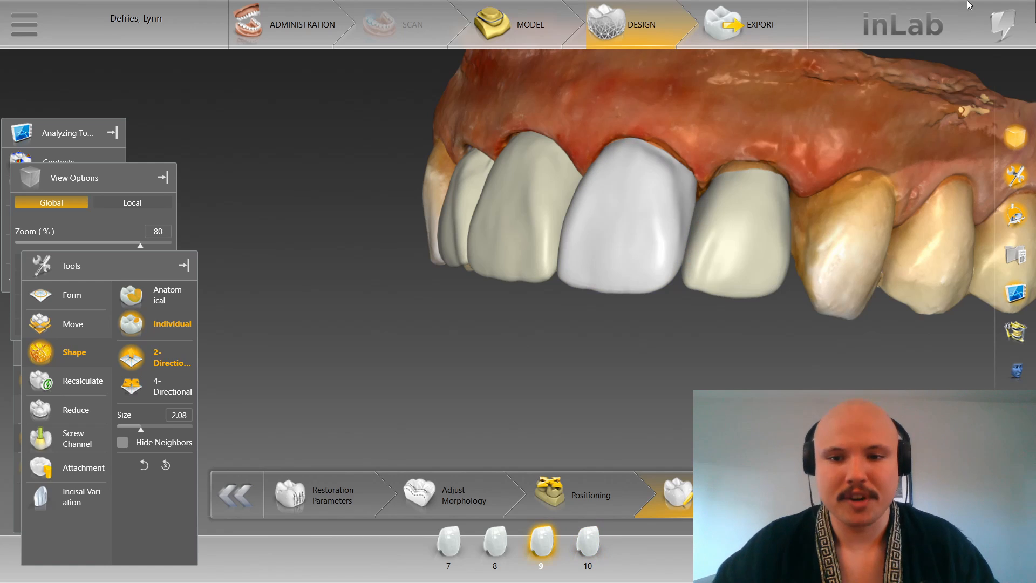
{"action": "scroll", "coordinate": [800, 349], "scroll_direction": "up", "scroll_amount": 2}
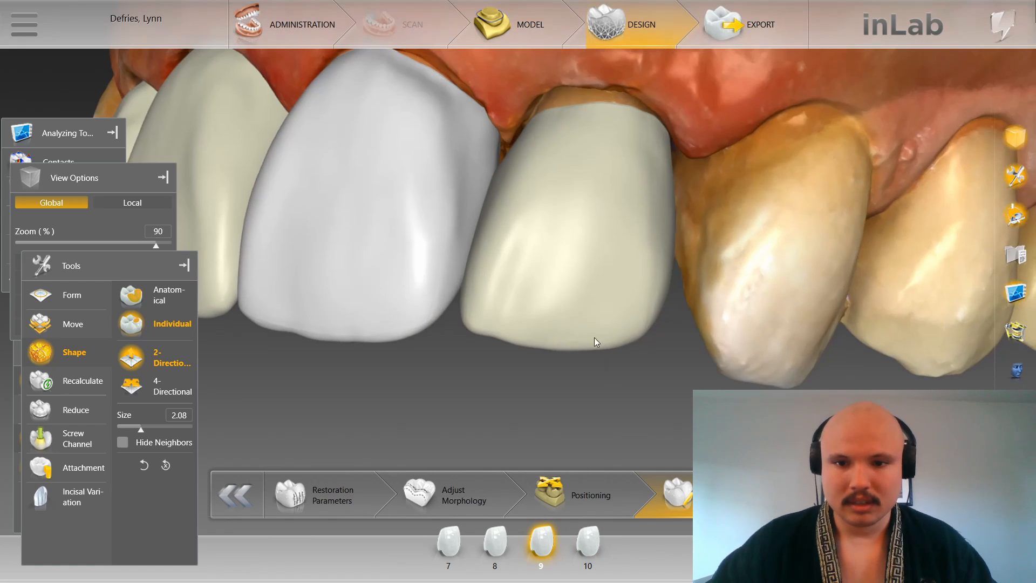
{"action": "left_click", "coordinate": [596, 332]}
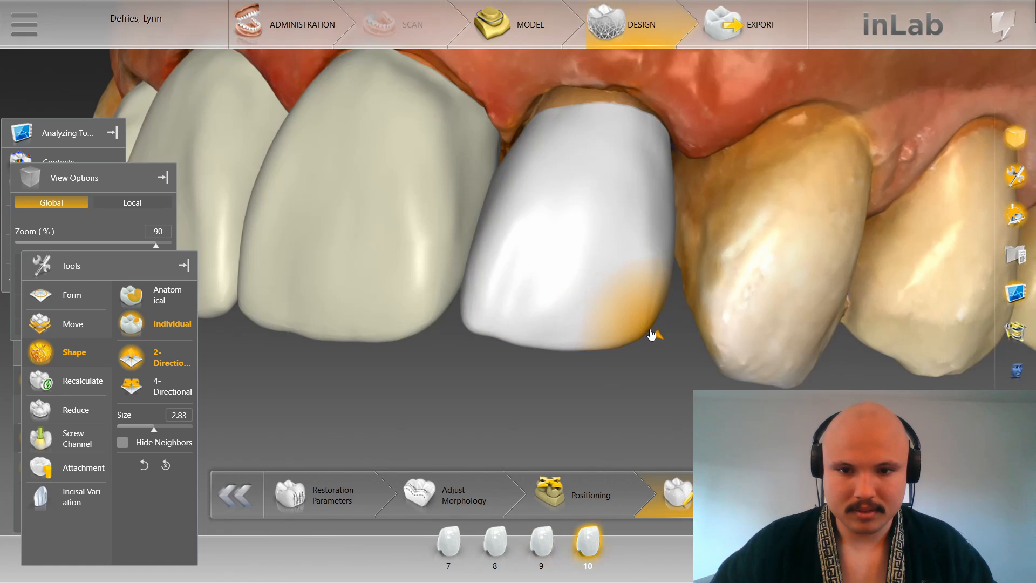
{"action": "scroll", "coordinate": [651, 364], "scroll_direction": "down", "scroll_amount": 1}
{"action": "scroll", "coordinate": [395, 308], "scroll_direction": "down", "scroll_amount": 2}
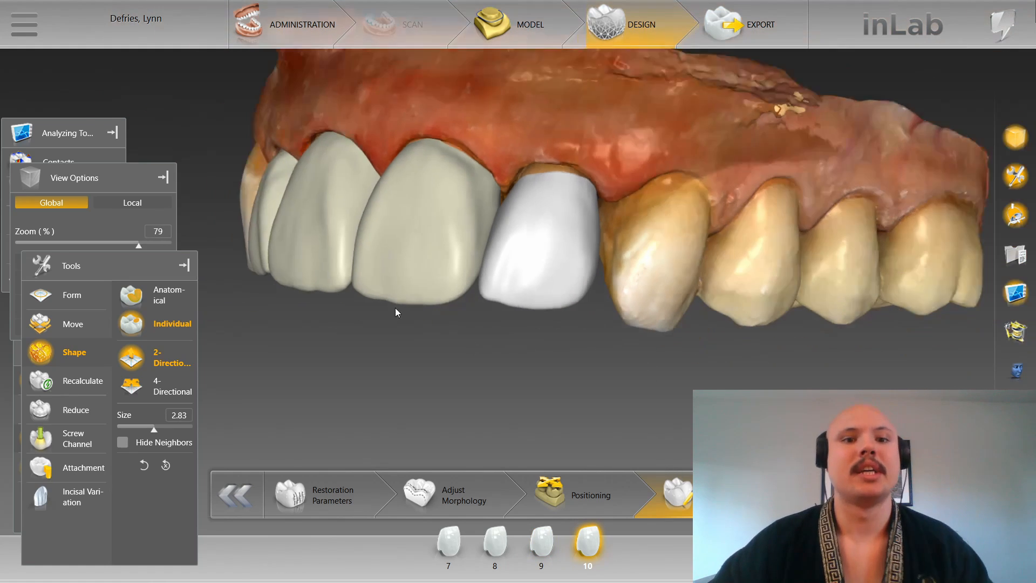
Step: From the front view, shape the canine-facing side of tooth 10 with the 2-Directional tool at size 5.00
{"action": "right_click_drag", "start_coordinate": [352, 326], "coordinate": [343, 368]}
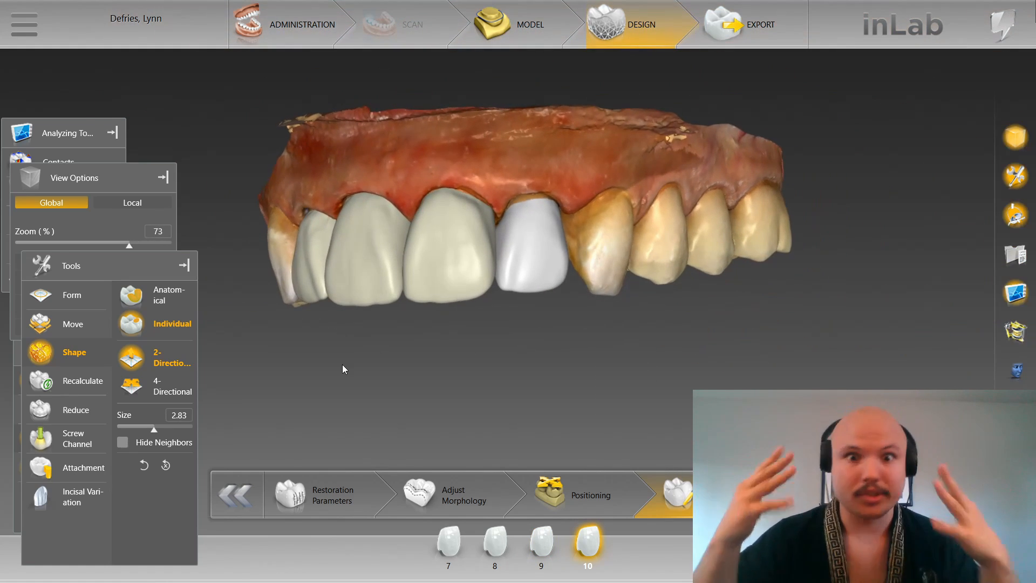
{"action": "scroll", "coordinate": [398, 358], "scroll_direction": "down", "scroll_amount": 1}
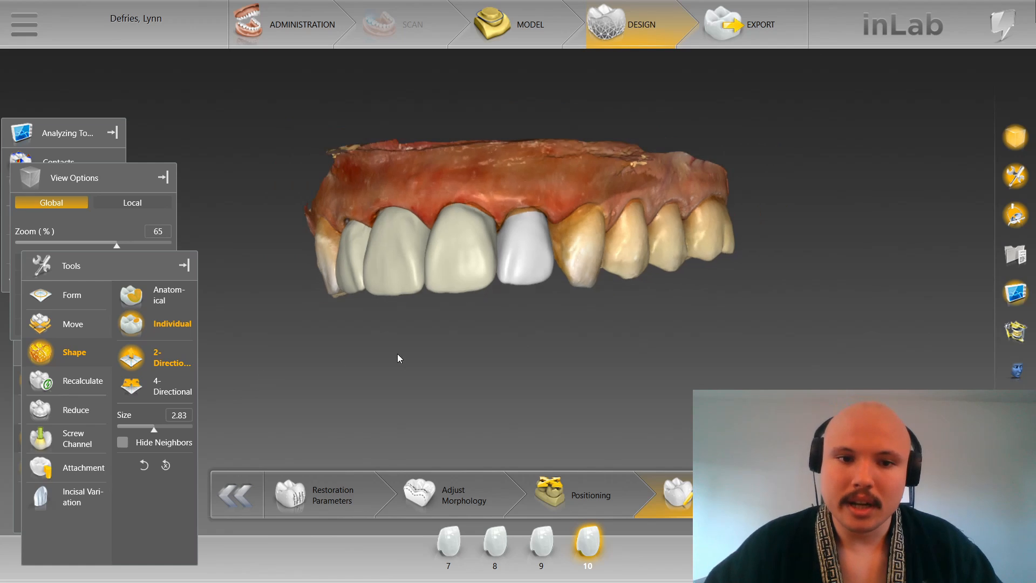
{"action": "right_click_drag", "start_coordinate": [398, 359], "coordinate": [495, 393]}
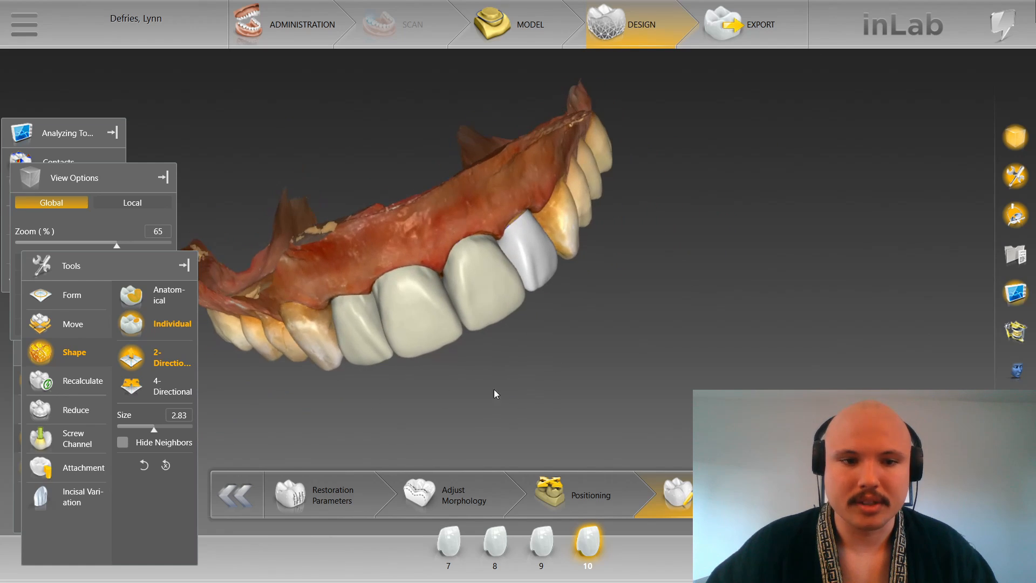
{"action": "left_click", "coordinate": [136, 172]}
{"action": "left_click", "coordinate": [132, 305]}
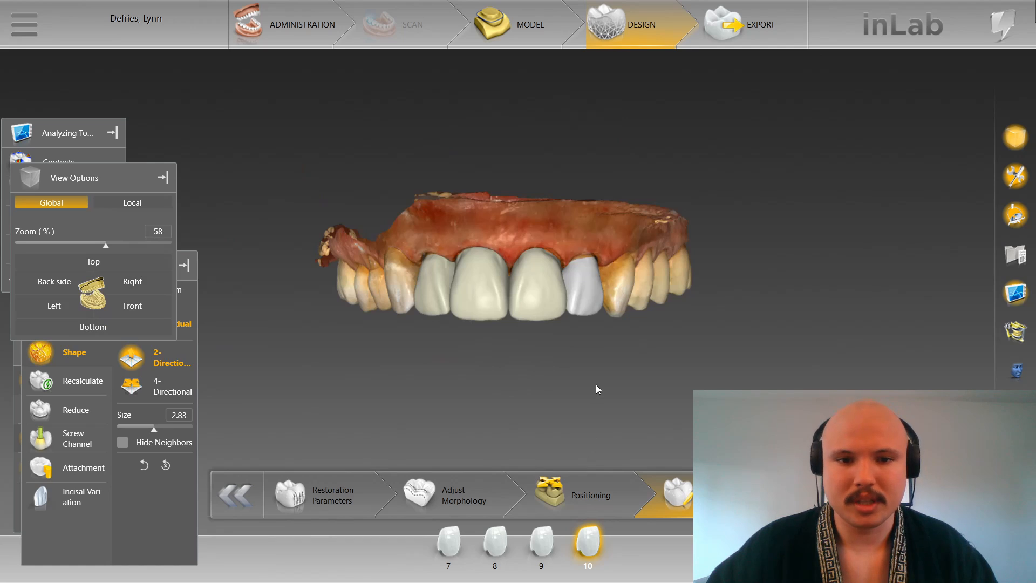
{"action": "scroll", "coordinate": [596, 384], "scroll_direction": "up", "scroll_amount": 5}
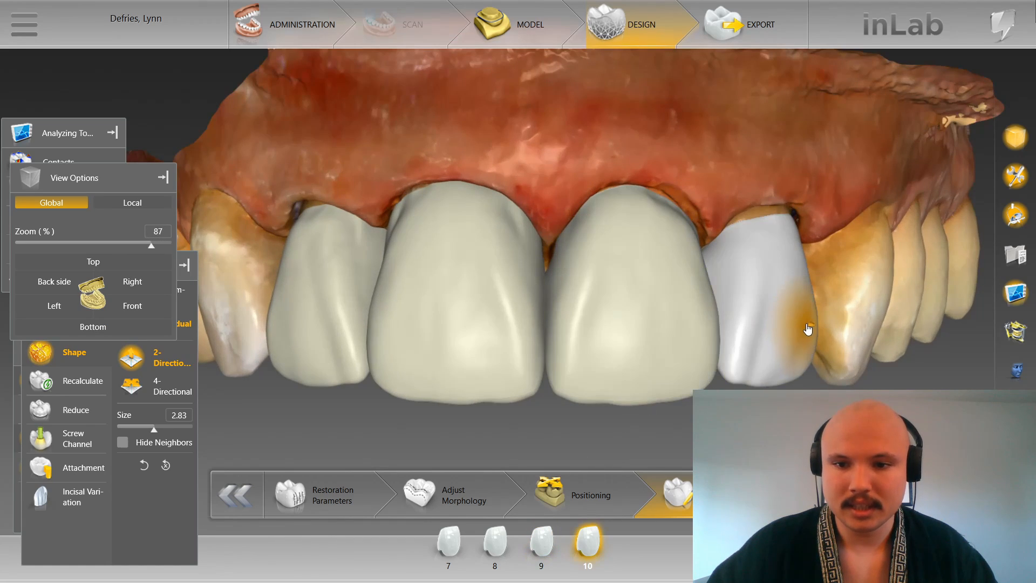
{"action": "scroll", "coordinate": [808, 286], "scroll_direction": "up", "scroll_amount": 5}
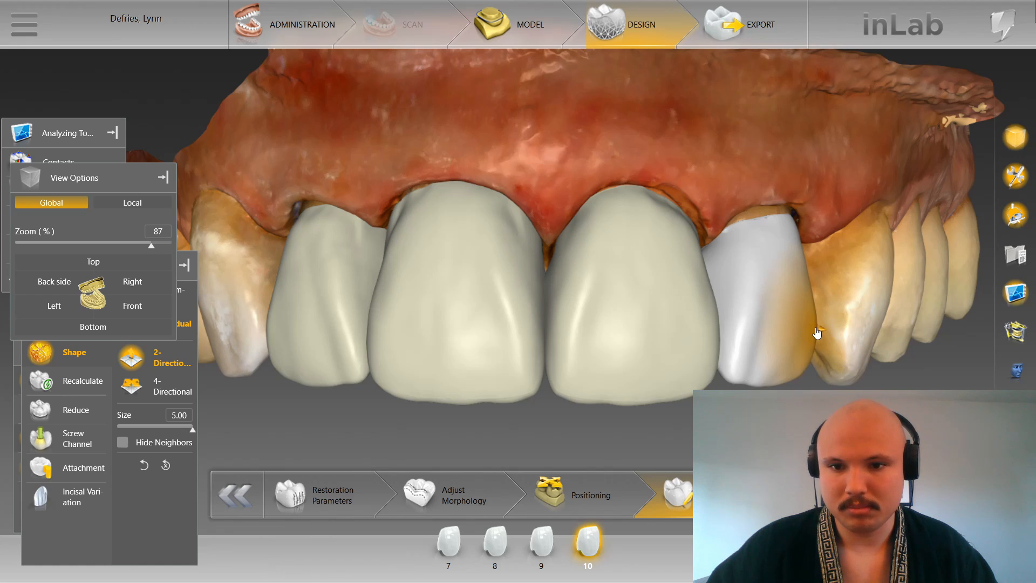
{"action": "scroll", "coordinate": [820, 348], "scroll_direction": "down", "scroll_amount": 2}
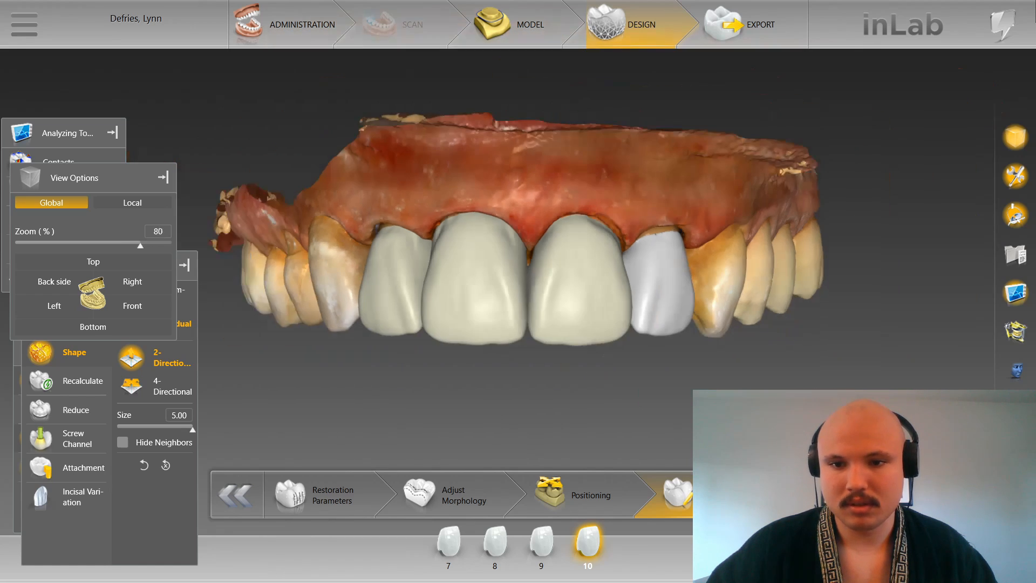
{"action": "right_click_drag", "start_coordinate": [809, 348], "coordinate": [842, 334]}
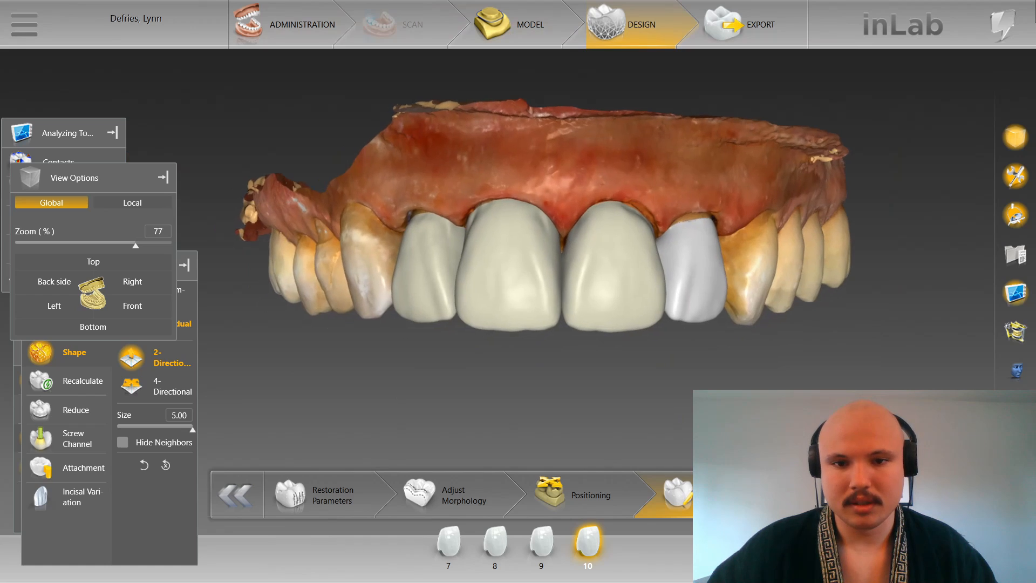
Step: Check the preparations through the transparent restorations, restore full opacity, and overlay the measuring grid on the front view
{"action": "scroll", "coordinate": [592, 426], "scroll_direction": "up", "scroll_amount": 2}
{"action": "scroll", "coordinate": [563, 422], "scroll_direction": "down", "scroll_amount": 2}
{"action": "key", "text": "t"}
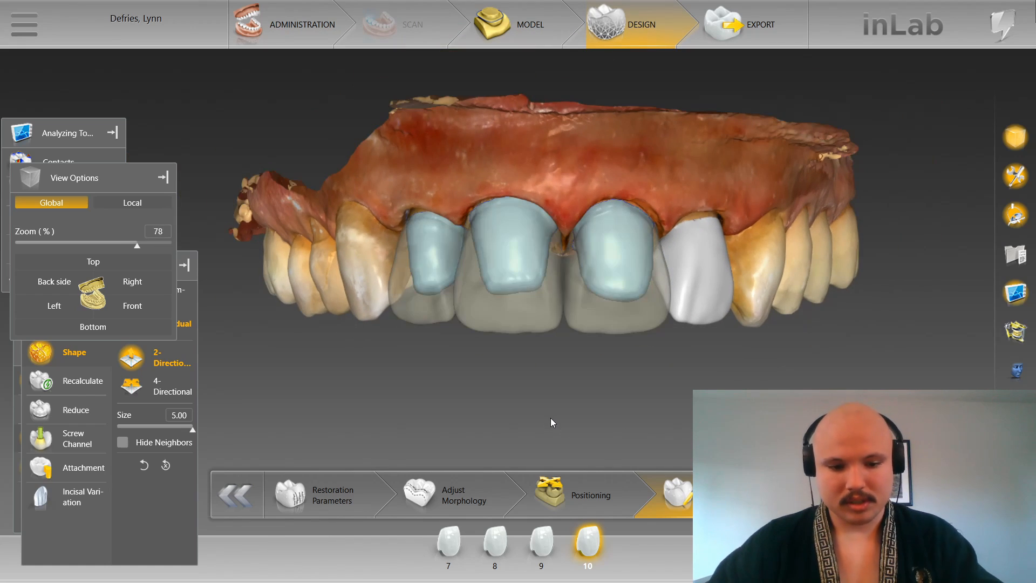
{"action": "key", "text": "t"}
{"action": "key", "text": "g"}
{"action": "scroll", "coordinate": [541, 409], "scroll_direction": "up", "scroll_amount": 2}
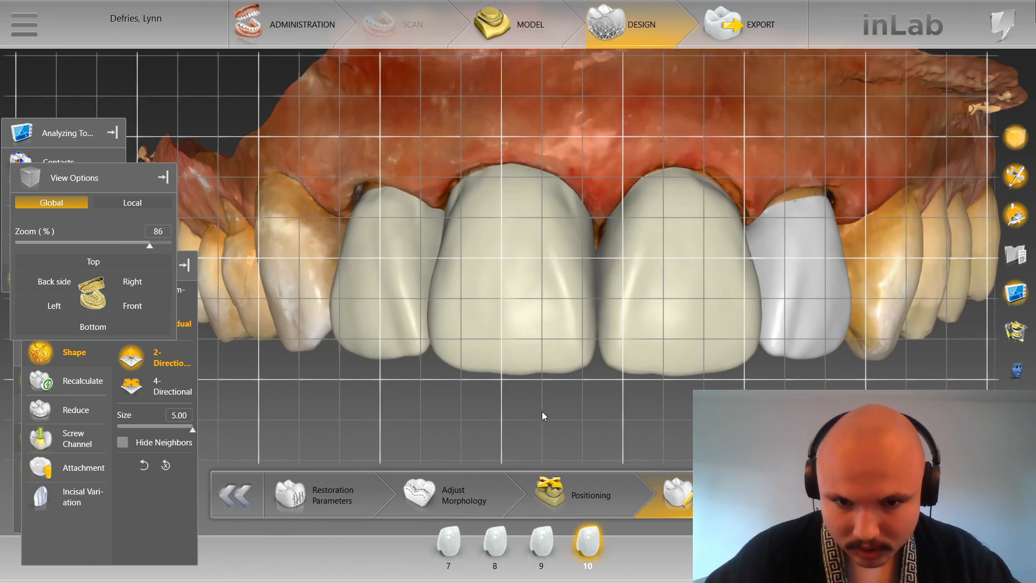
{"action": "left_click_drag", "start_coordinate": [541, 411], "coordinate": [538, 418]}
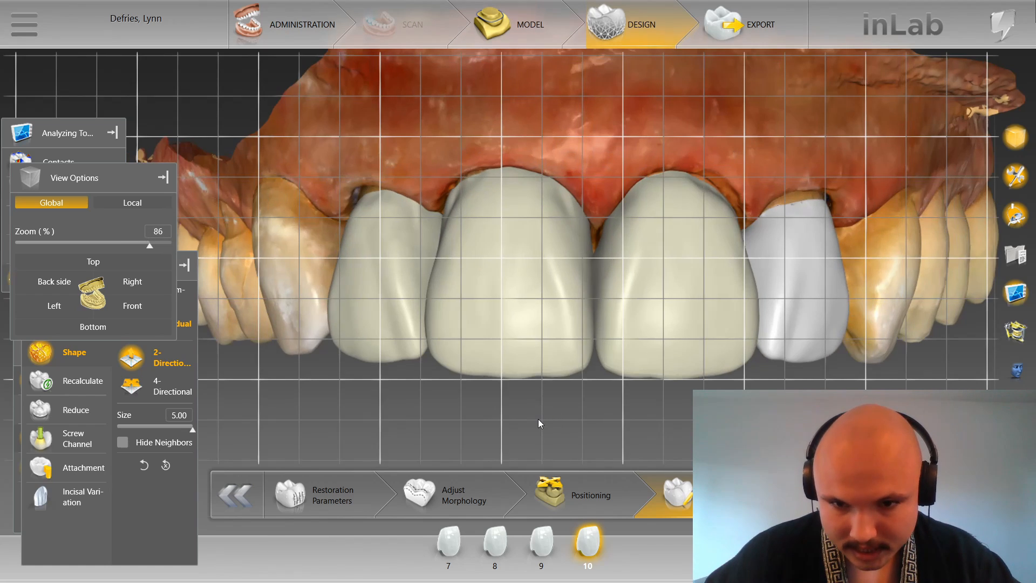
Step: Compare the incisal edge levels of teeth 8, 7 and 10 against the grid, reducing the Shape tool size to 2.98
{"action": "left_click", "coordinate": [503, 377]}
{"action": "right_click_drag", "start_coordinate": [484, 404], "coordinate": [485, 390]}
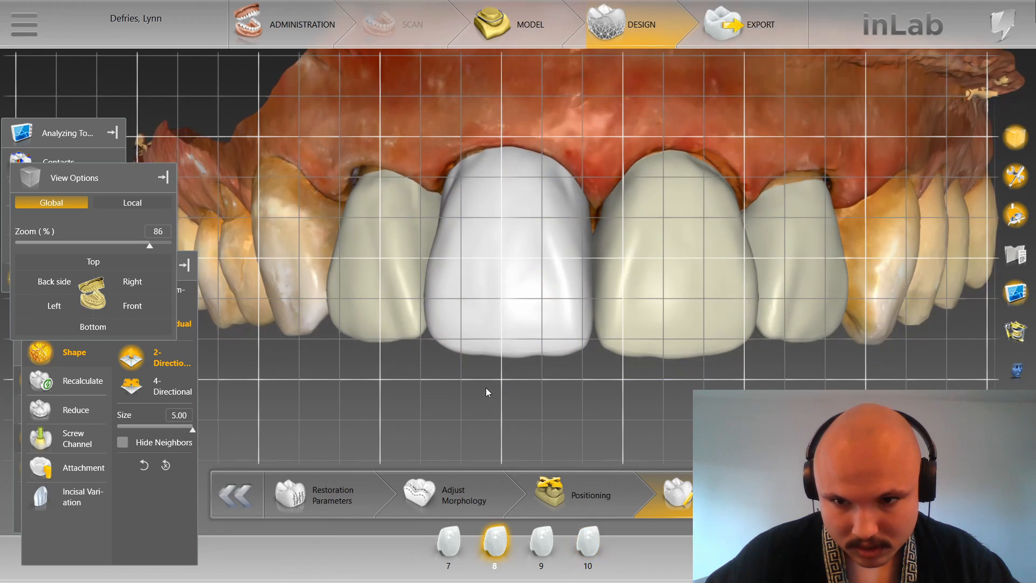
{"action": "left_click", "coordinate": [389, 347]}
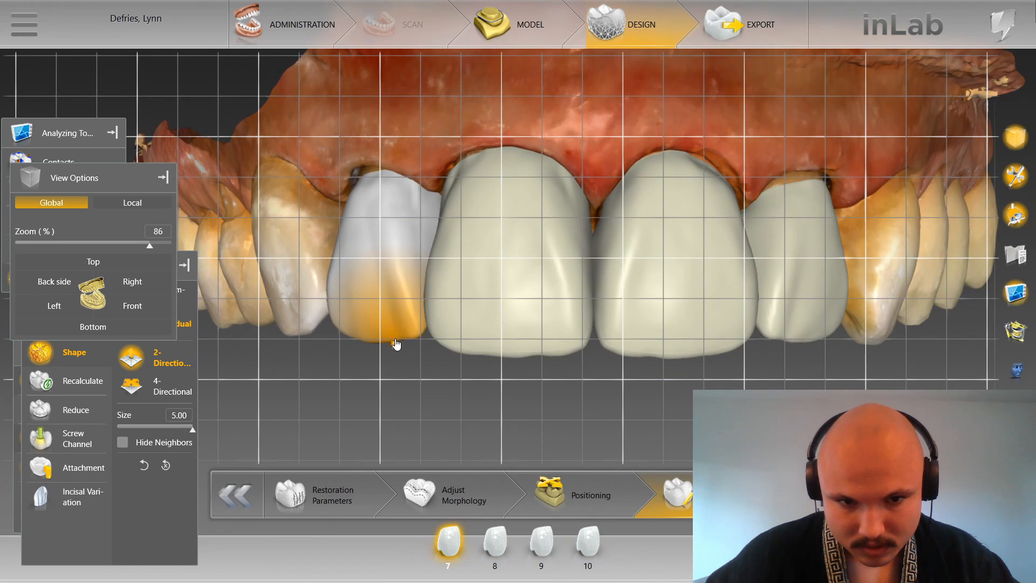
{"action": "right_click_drag", "start_coordinate": [401, 384], "coordinate": [403, 398]}
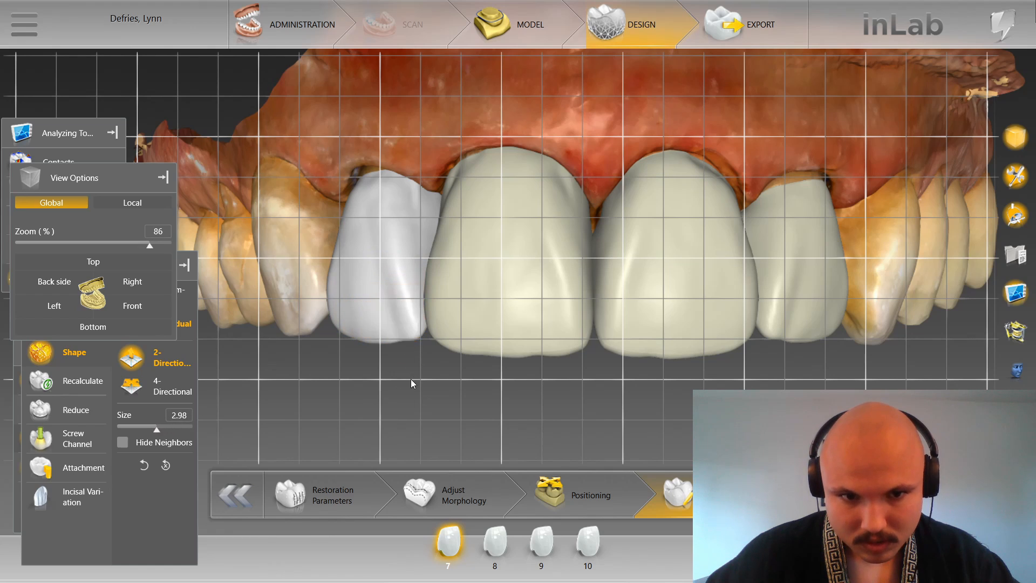
{"action": "left_click", "coordinate": [782, 340]}
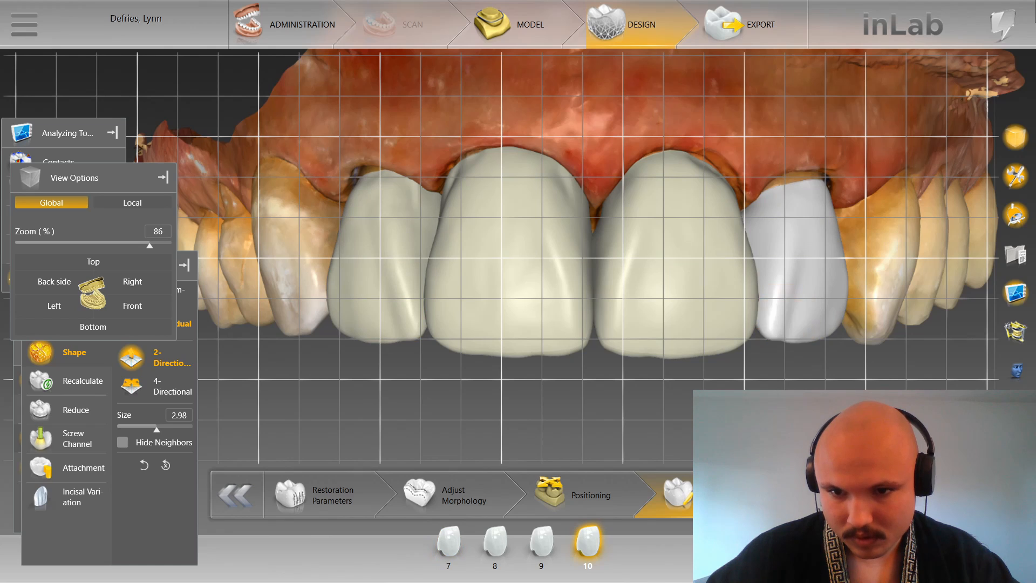
Step: Hide the grid and examine the four anterior restorations within the whole arch from the front
{"action": "key", "text": "ctrl+g"}
{"action": "scroll", "coordinate": [744, 382], "scroll_direction": "down", "scroll_amount": 2}
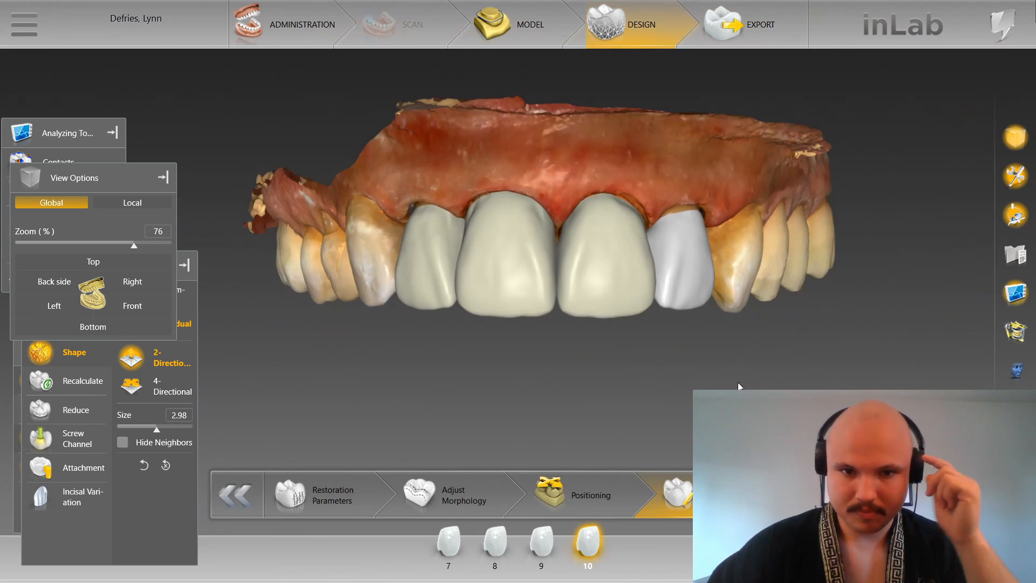
{"action": "scroll", "coordinate": [733, 375], "scroll_direction": "down", "scroll_amount": 1}
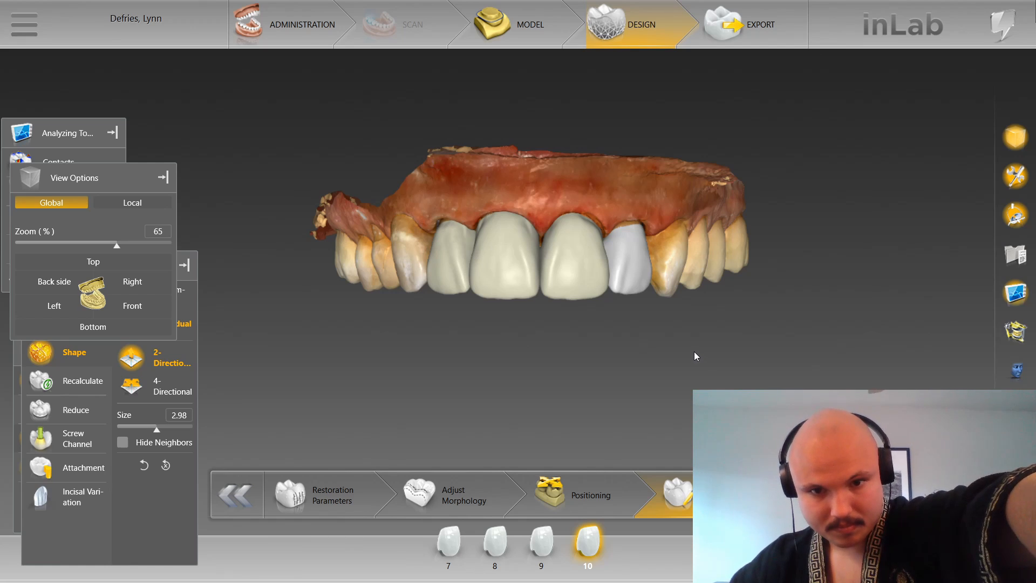
{"action": "scroll", "coordinate": [694, 351], "scroll_direction": "up", "scroll_amount": 2}
{"action": "left_click_drag", "start_coordinate": [535, 352], "coordinate": [561, 356]}
{"action": "left_click", "coordinate": [137, 303]}
{"action": "scroll", "coordinate": [325, 384], "scroll_direction": "up", "scroll_amount": 3}
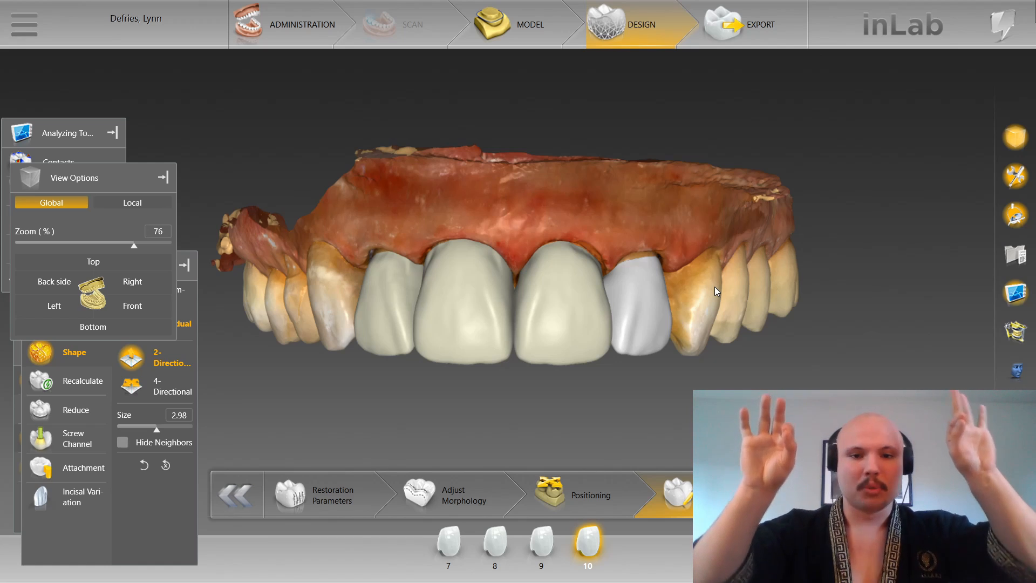
Step: Compare the restorations' alignment across the arch against the grid, hide it, and inspect tooth 8 up close
{"action": "key", "text": "t"}
{"action": "key", "text": "t"}
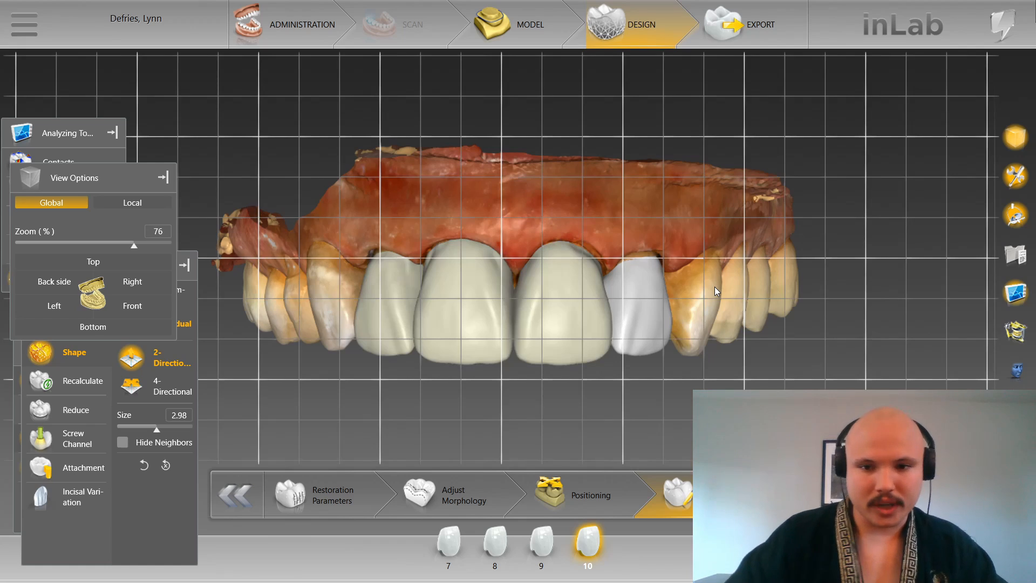
{"action": "scroll", "coordinate": [750, 244], "scroll_direction": "up", "scroll_amount": 3}
{"action": "right_click_drag", "start_coordinate": [787, 145], "coordinate": [791, 156]}
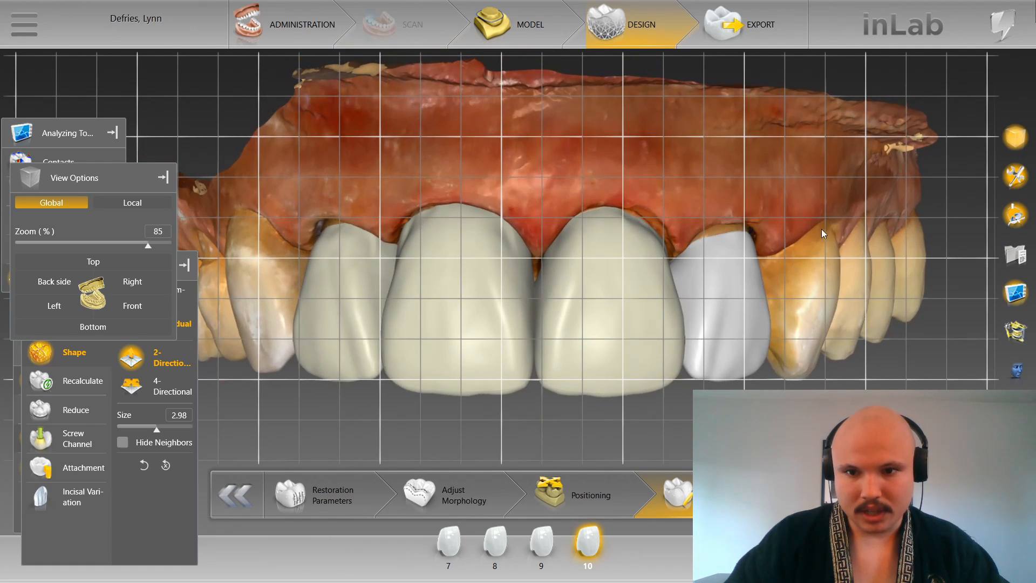
{"action": "left_click", "coordinate": [609, 324]}
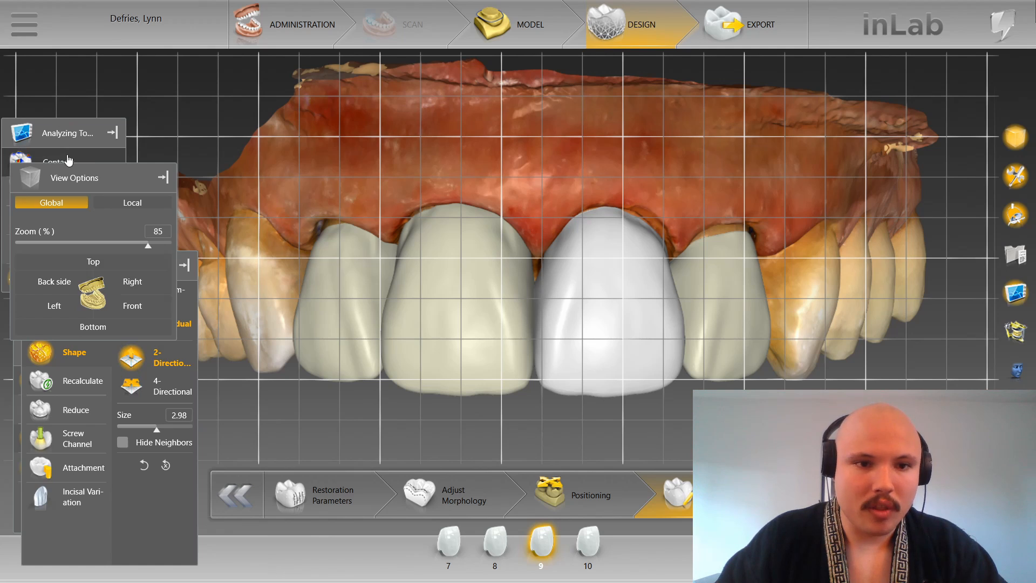
{"action": "left_click", "coordinate": [358, 225]}
{"action": "left_click", "coordinate": [422, 231]}
{"action": "scroll", "coordinate": [423, 232], "scroll_direction": "up", "scroll_amount": 3}
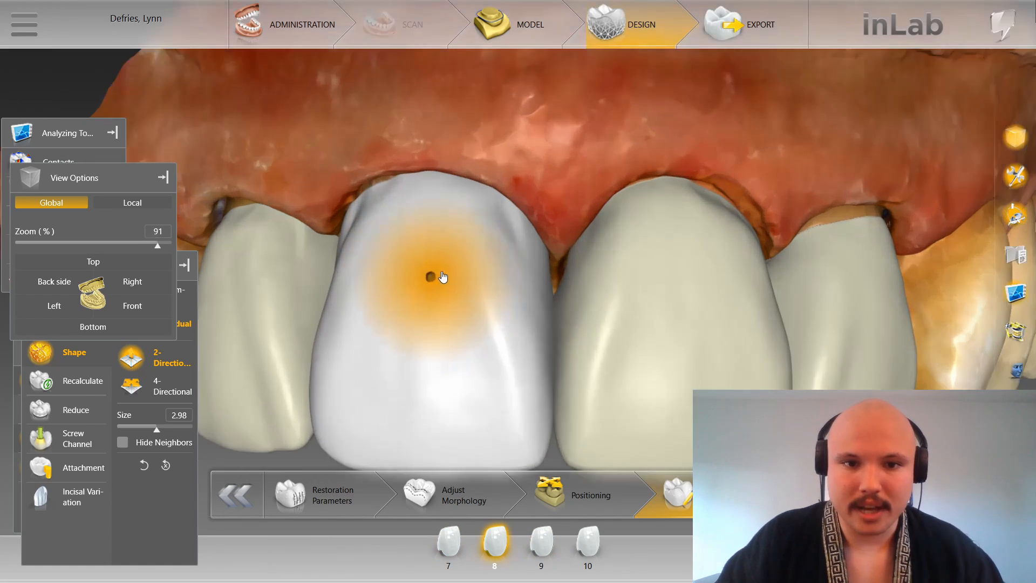
{"action": "scroll", "coordinate": [630, 228], "scroll_direction": "down", "scroll_amount": 2}
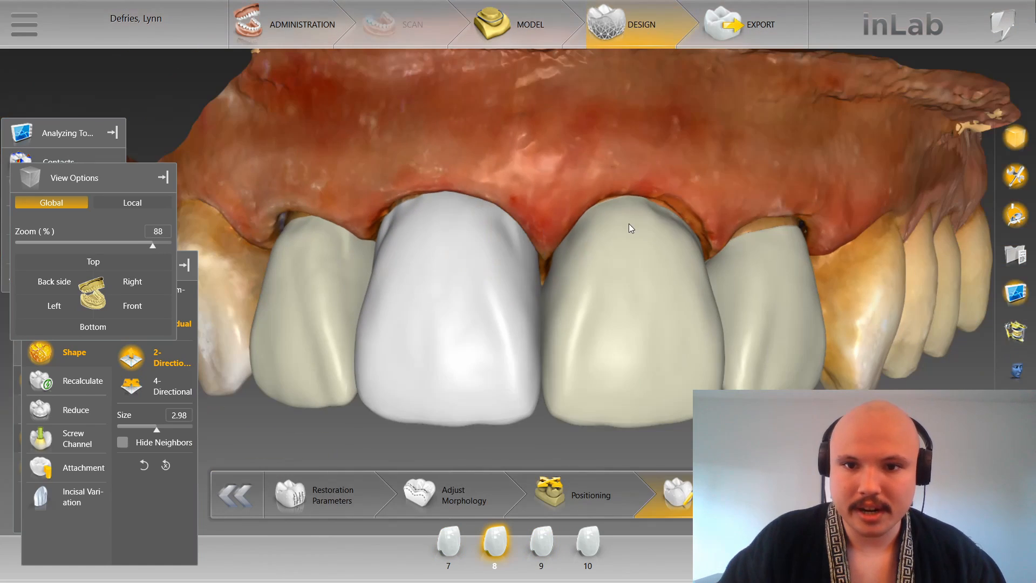
Step: Smooth the labial surface of tooth 7 with the Form Smooth tool at size 2.80 mm and strength 11
{"action": "right_click", "coordinate": [441, 154]}
{"action": "left_click", "coordinate": [578, 196]}
{"action": "right_click_drag", "start_coordinate": [333, 152], "coordinate": [367, 183]}
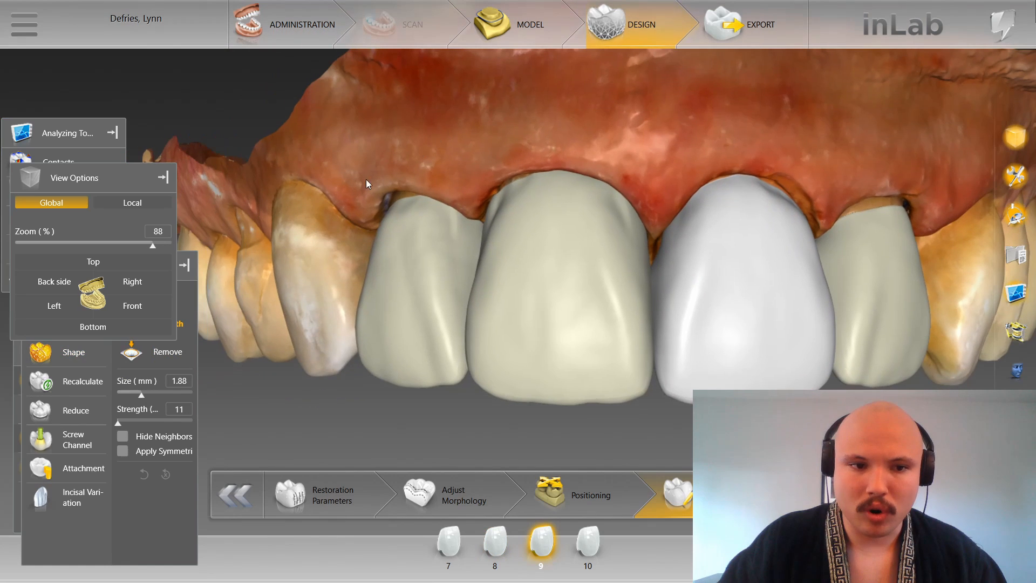
{"action": "left_click", "coordinate": [361, 304]}
{"action": "middle_click_drag", "start_coordinate": [361, 305], "coordinate": [393, 274]}
{"action": "scroll", "coordinate": [370, 247], "scroll_direction": "up", "scroll_amount": 5}
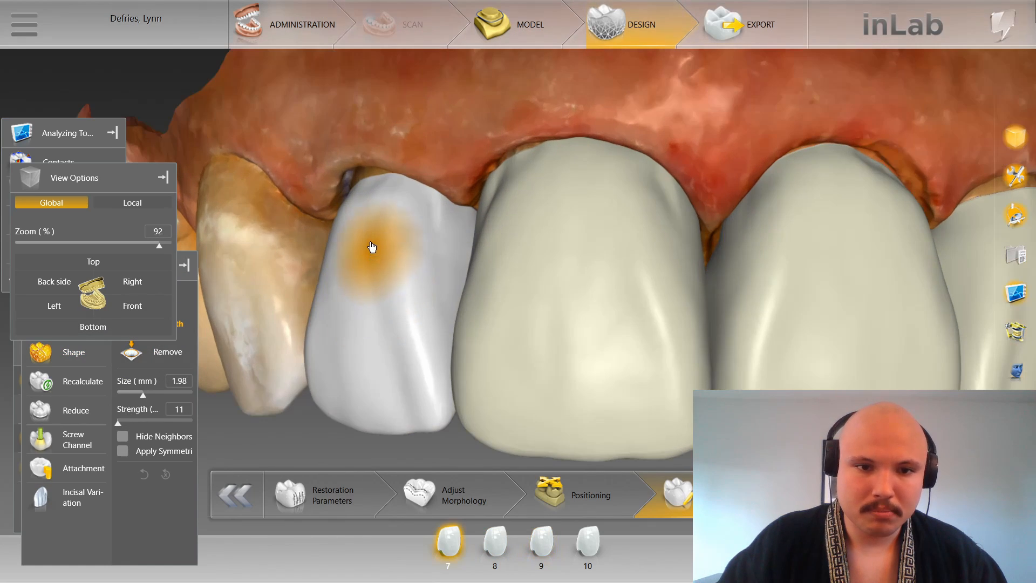
{"action": "mouse_move", "coordinate": [272, 276]}
{"action": "right_mouse_down"}
{"action": "mouse_move", "coordinate": [303, 228]}
{"action": "mouse_move", "coordinate": [356, 260]}
{"action": "right_mouse_up"}
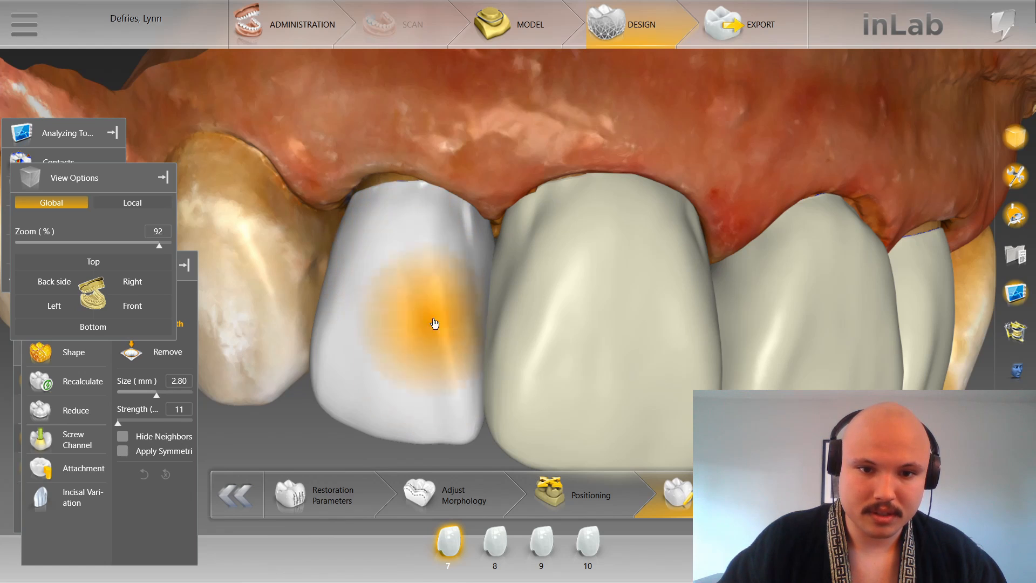
{"action": "mouse_move", "coordinate": [454, 243]}
{"action": "left_mouse_down"}
{"action": "mouse_move", "coordinate": [467, 213]}
{"action": "mouse_move", "coordinate": [472, 221]}
{"action": "left_mouse_up"}
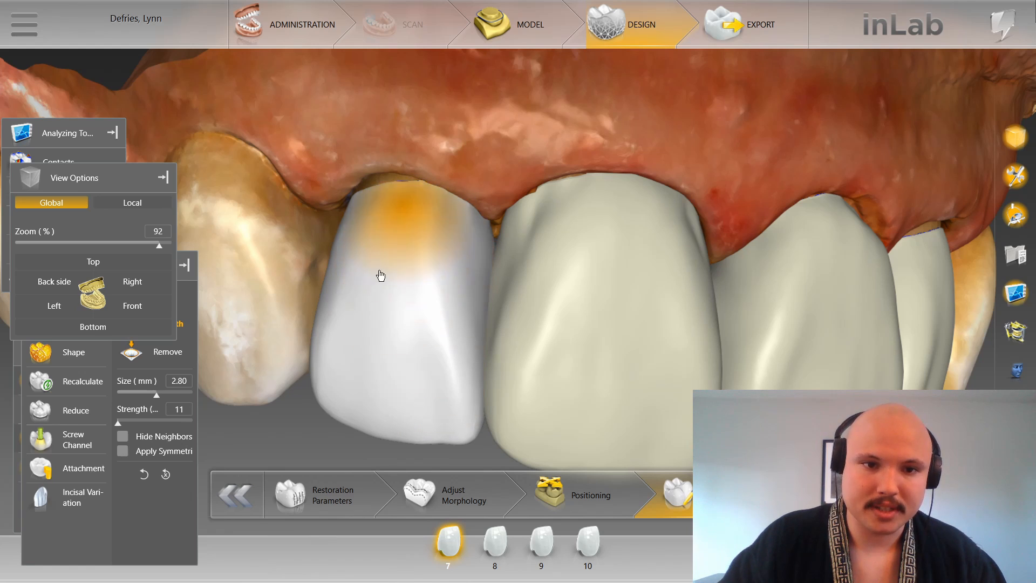
Step: Smooth the gum-side area of tooth 7 facing tooth 8 with the tool size at 2.78 mm
{"action": "right_click_drag", "start_coordinate": [351, 244], "coordinate": [356, 218]}
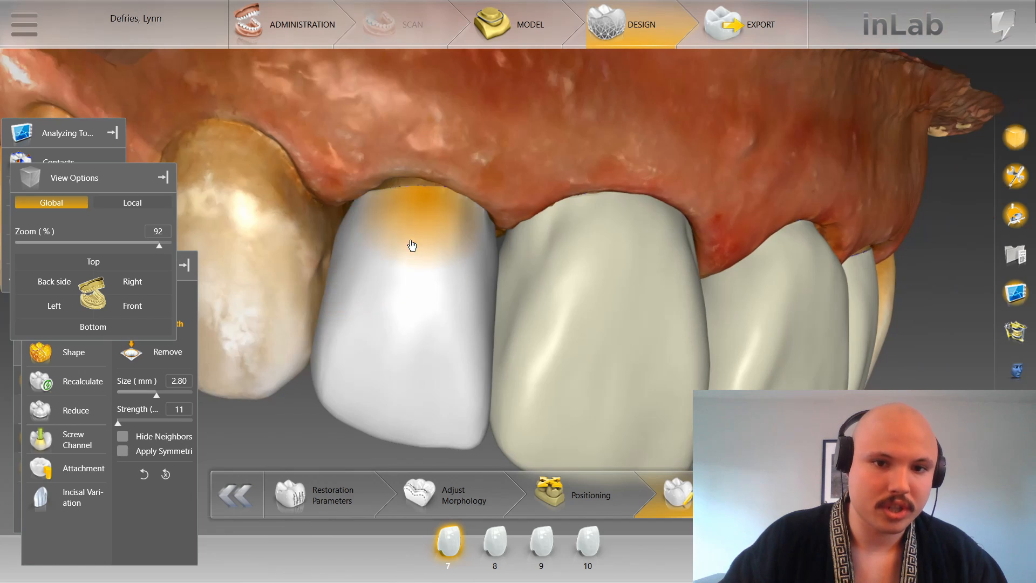
{"action": "mouse_move", "coordinate": [481, 195]}
{"action": "right_mouse_down"}
{"action": "mouse_move", "coordinate": [447, 192]}
{"action": "mouse_move", "coordinate": [447, 234]}
{"action": "right_mouse_up"}
{"action": "scroll", "coordinate": [448, 252], "scroll_direction": "down", "scroll_amount": 8}
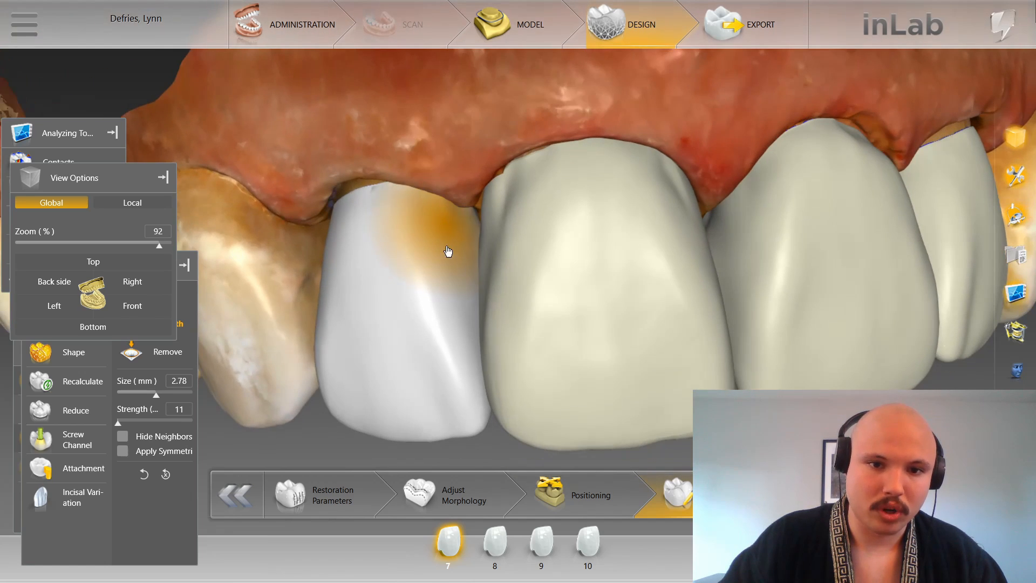
{"action": "right_click_drag", "start_coordinate": [449, 187], "coordinate": [458, 229]}
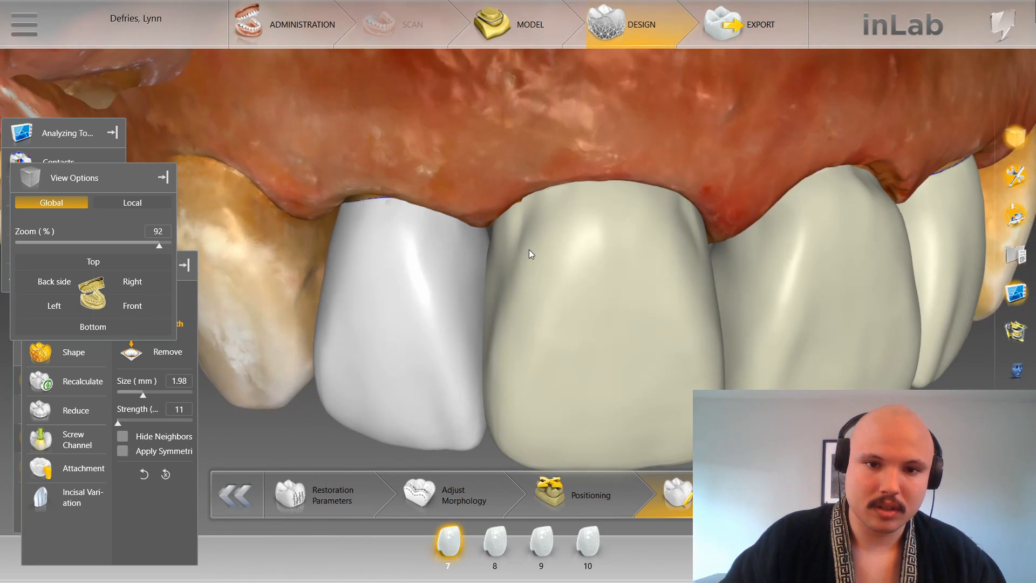
Step: Smooth the labial surface of tooth 8 and its ridge near tooth 7 with the Smooth tool at size 2.88 mm
{"action": "double_click", "coordinate": [529, 250]}
{"action": "right_click_drag", "start_coordinate": [518, 139], "coordinate": [525, 127]}
{"action": "scroll", "coordinate": [553, 237], "scroll_direction": "up", "scroll_amount": 9}
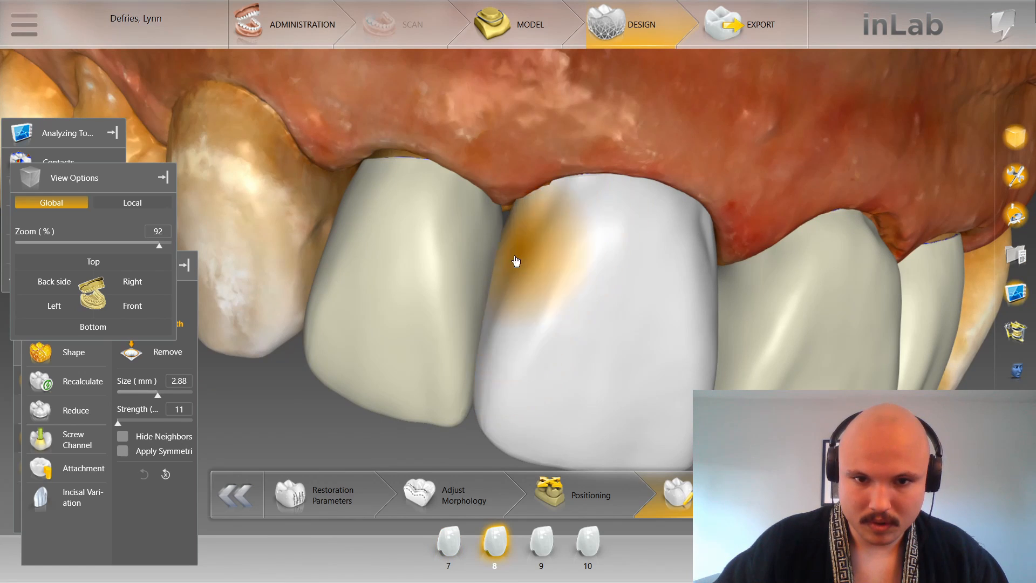
{"action": "mouse_move", "coordinate": [647, 185]}
{"action": "left_mouse_down"}
{"action": "mouse_move", "coordinate": [625, 224]}
{"action": "mouse_move", "coordinate": [643, 135]}
{"action": "mouse_move", "coordinate": [580, 181]}
{"action": "left_mouse_up"}
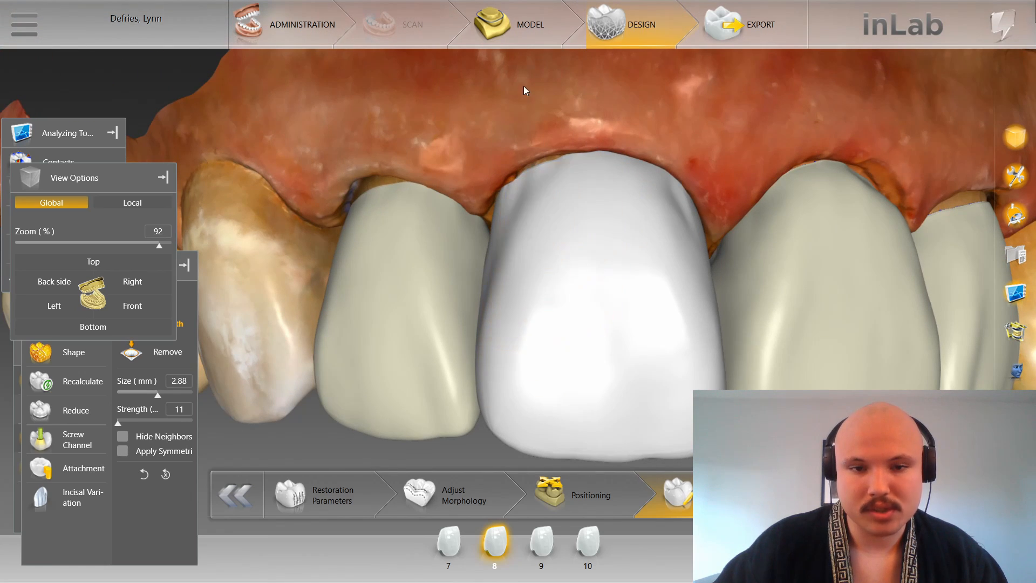
{"action": "mouse_move", "coordinate": [523, 86]}
{"action": "left_mouse_down"}
{"action": "mouse_move", "coordinate": [587, 133]}
{"action": "mouse_move", "coordinate": [569, 297]}
{"action": "left_mouse_up"}
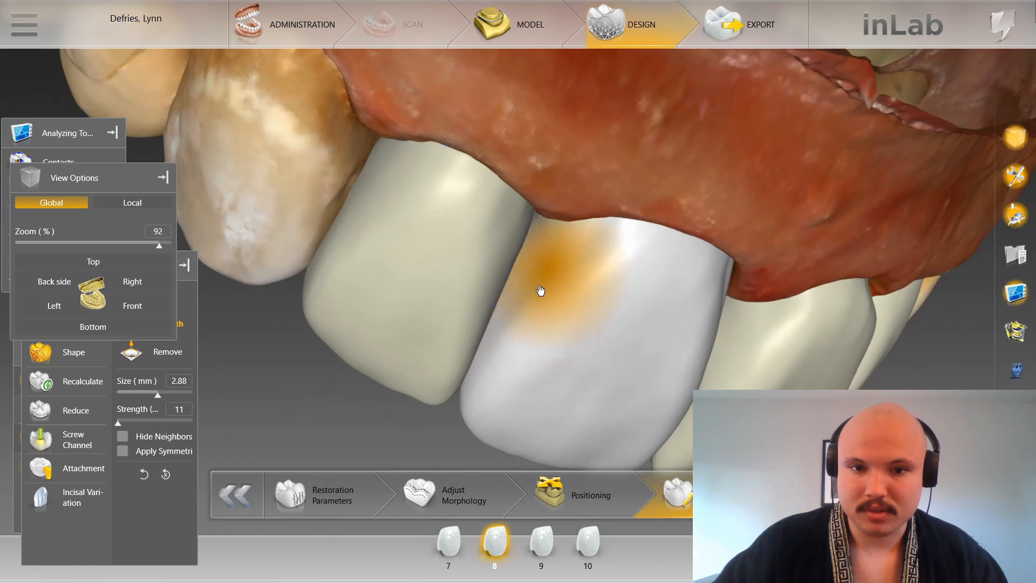
{"action": "mouse_move", "coordinate": [504, 446]}
{"action": "right_mouse_down"}
{"action": "mouse_move", "coordinate": [449, 421]}
{"action": "mouse_move", "coordinate": [463, 358]}
{"action": "right_mouse_up"}
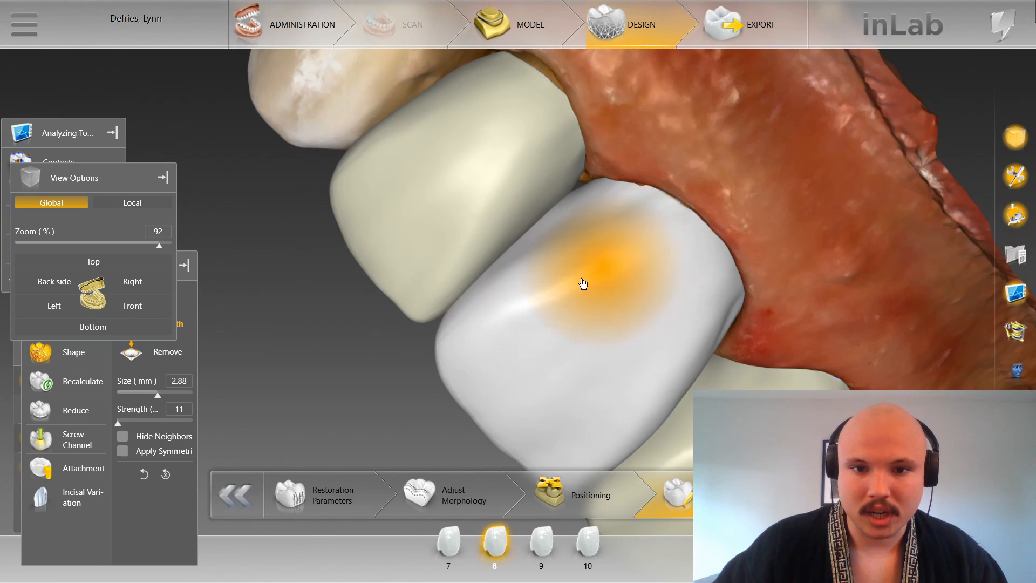
Step: Shape the gum-side edge of tooth 8 next to tooth 7 with the 2-Directional tool at size 1.40
{"action": "mouse_move", "coordinate": [764, 148]}
{"action": "right_mouse_down"}
{"action": "mouse_move", "coordinate": [682, 128]}
{"action": "mouse_move", "coordinate": [652, 94]}
{"action": "mouse_move", "coordinate": [663, 99]}
{"action": "right_mouse_up"}
{"action": "right_click", "coordinate": [587, 118]}
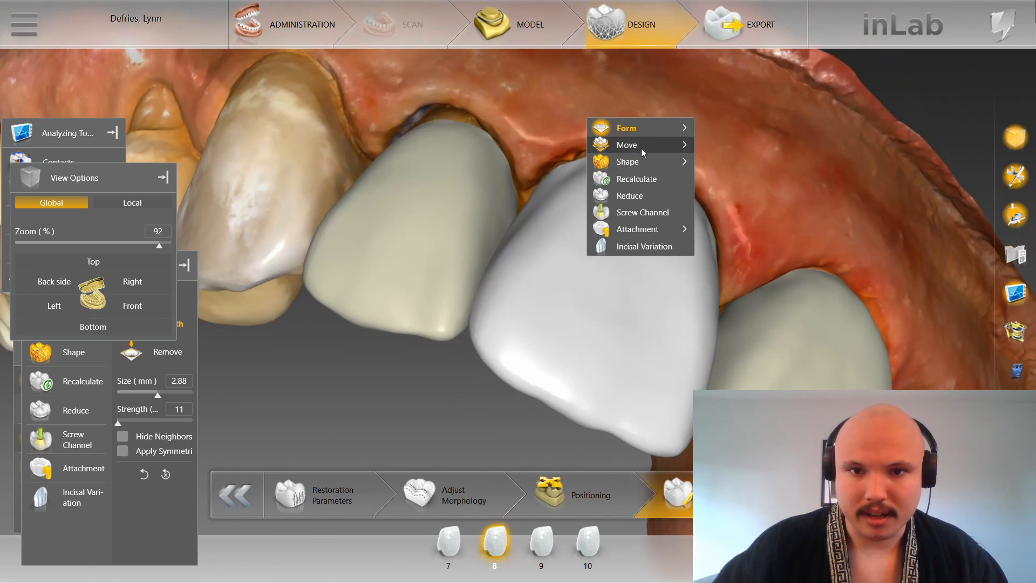
{"action": "left_click", "coordinate": [729, 158]}
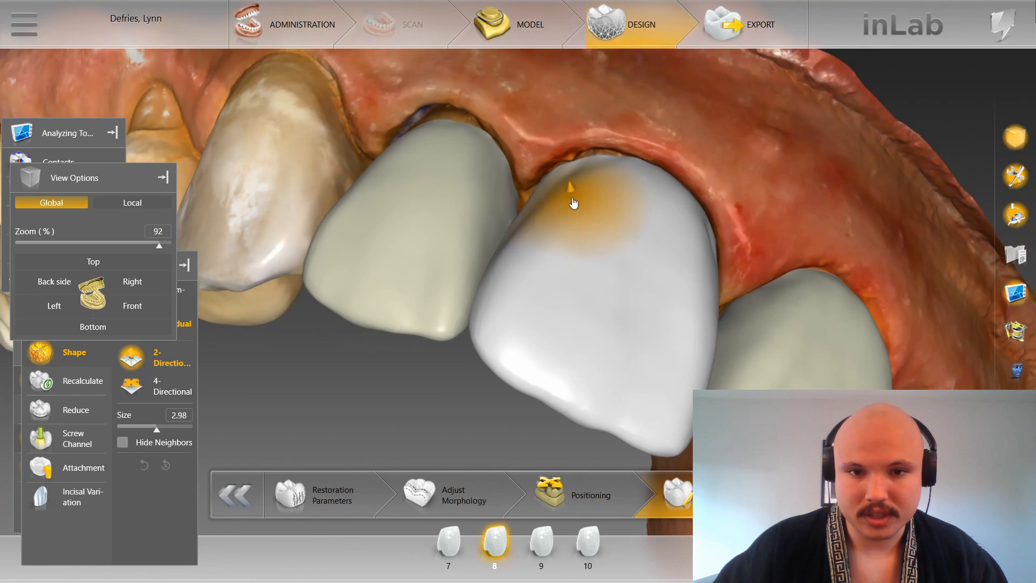
{"action": "scroll", "coordinate": [540, 205], "scroll_direction": "up", "scroll_amount": 3}
{"action": "right_click_drag", "start_coordinate": [554, 137], "coordinate": [547, 169]}
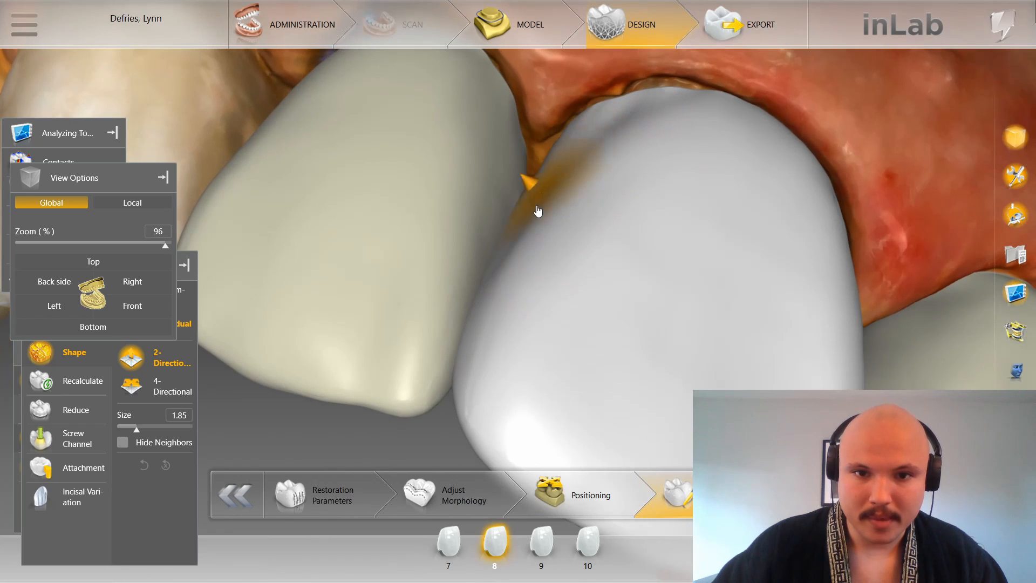
{"action": "scroll", "coordinate": [533, 222], "scroll_direction": "down", "scroll_amount": 3}
{"action": "right_click", "coordinate": [524, 223]}
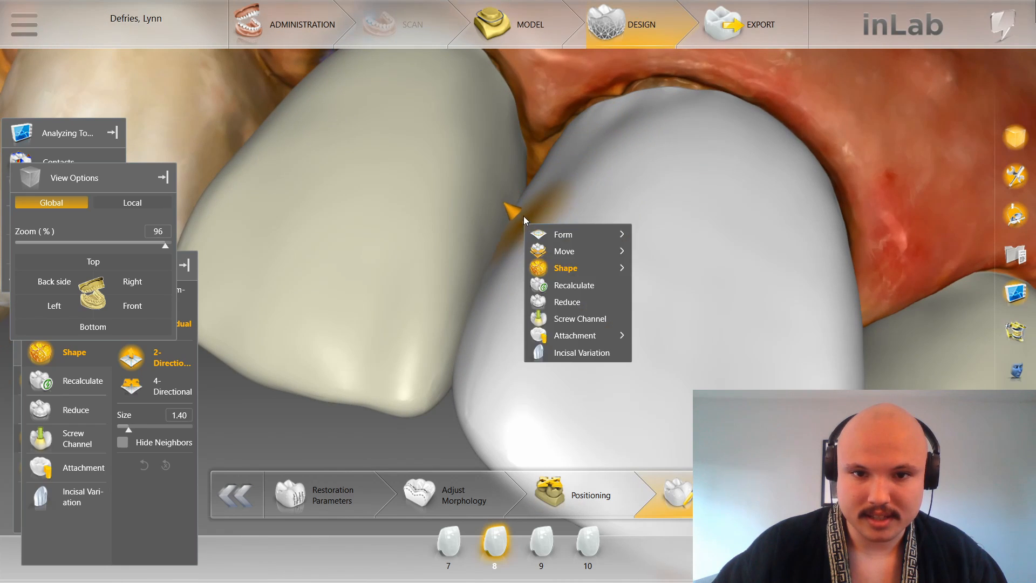
{"action": "left_click_drag", "start_coordinate": [524, 222], "coordinate": [526, 218]}
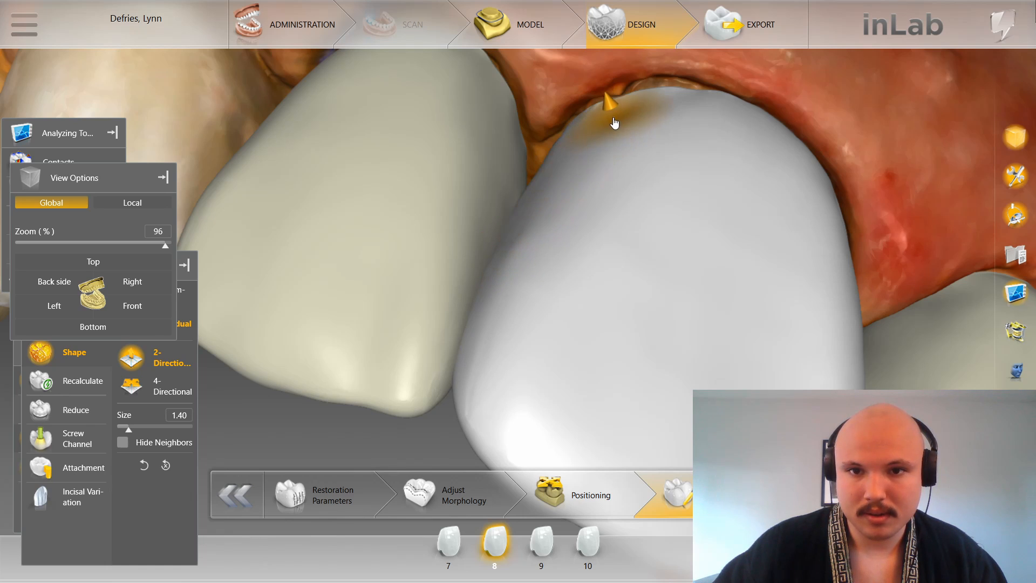
Step: Shape the gum-side edge of tooth 8 towards tooth 9 with the 2-Directional tool at size 1.40
{"action": "scroll", "coordinate": [693, 94], "scroll_direction": "down", "scroll_amount": 3}
{"action": "left_click_drag", "start_coordinate": [748, 176], "coordinate": [745, 127]}
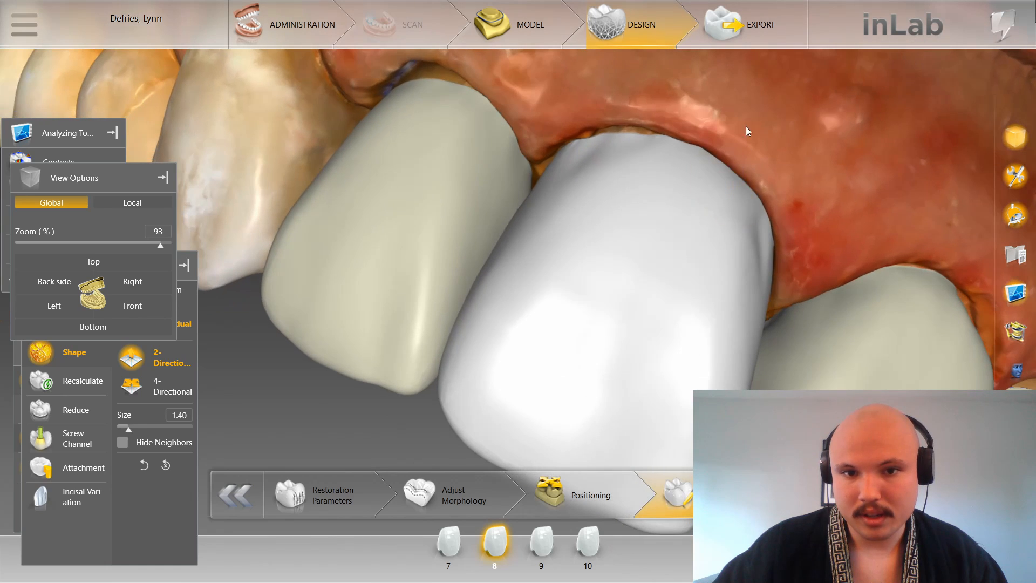
{"action": "right_click", "coordinate": [746, 128]}
{"action": "left_click", "coordinate": [853, 157]}
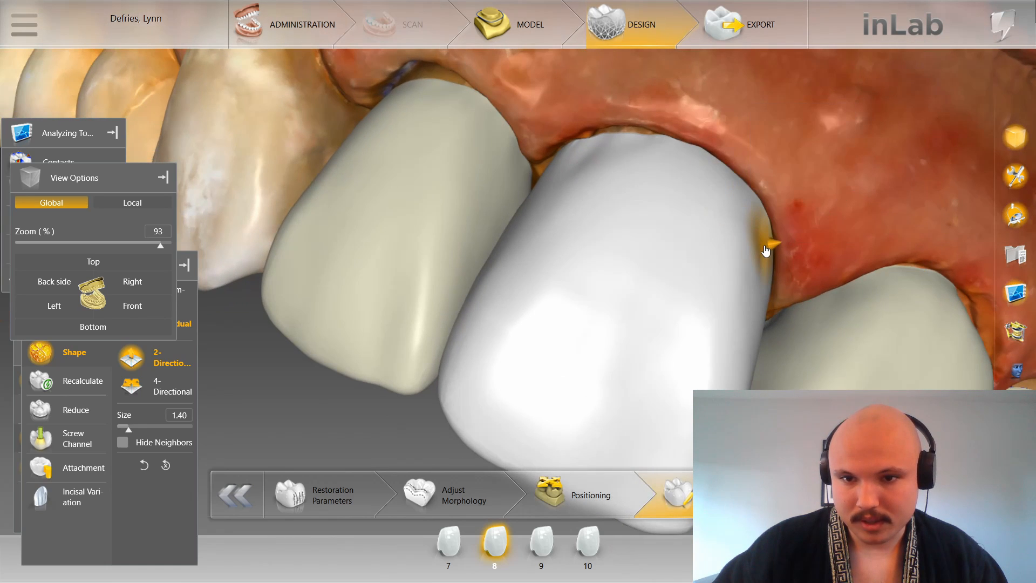
{"action": "scroll", "coordinate": [772, 242], "scroll_direction": "down", "scroll_amount": 5}
{"action": "left_click_drag", "start_coordinate": [772, 242], "coordinate": [713, 206]}
Step: Smooth the gum-side area of tooth 8 with the Form Smooth tool at size 2.88 mm
{"action": "right_click", "coordinate": [713, 206]}
{"action": "mouse_move", "coordinate": [766, 218]}
{"action": "left_click", "coordinate": [858, 234]}
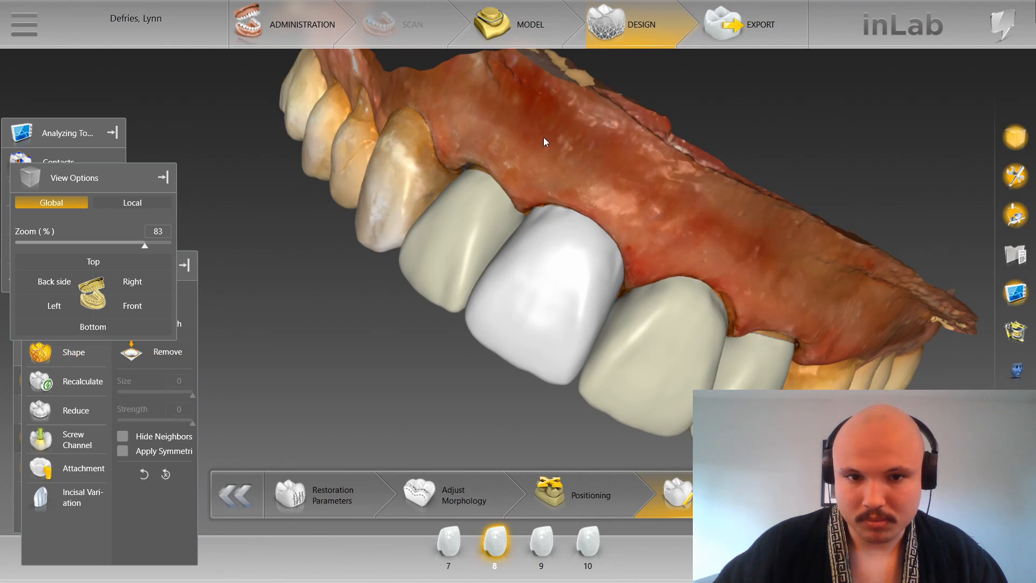
{"action": "left_click_drag", "start_coordinate": [542, 137], "coordinate": [616, 182]}
{"action": "scroll", "coordinate": [616, 182], "scroll_direction": "up", "scroll_amount": 4}
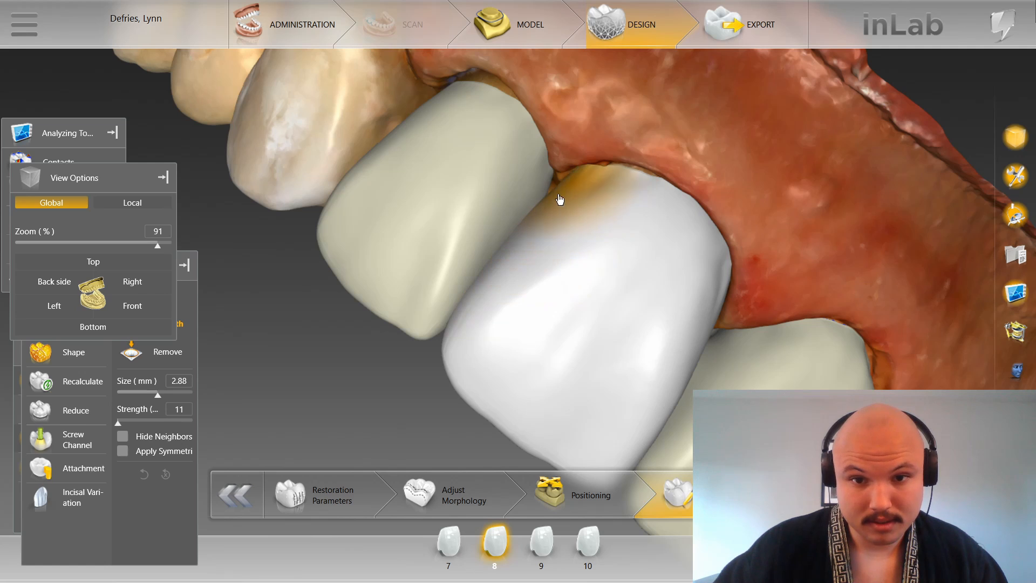
{"action": "mouse_move", "coordinate": [678, 214]}
{"action": "left_mouse_down"}
{"action": "mouse_move", "coordinate": [672, 294]}
{"action": "mouse_move", "coordinate": [707, 302]}
{"action": "mouse_move", "coordinate": [724, 239]}
{"action": "mouse_move", "coordinate": [699, 207]}
{"action": "mouse_move", "coordinate": [700, 219]}
{"action": "left_mouse_up"}
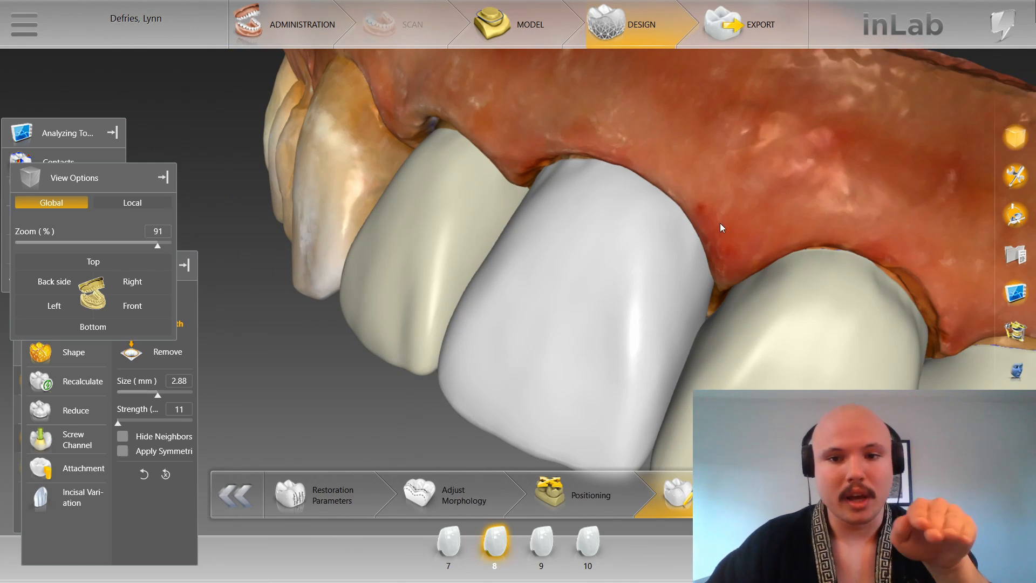
{"action": "mouse_move", "coordinate": [700, 173]}
{"action": "left_mouse_down"}
{"action": "mouse_move", "coordinate": [726, 193]}
{"action": "mouse_move", "coordinate": [601, 211]}
{"action": "left_mouse_up"}
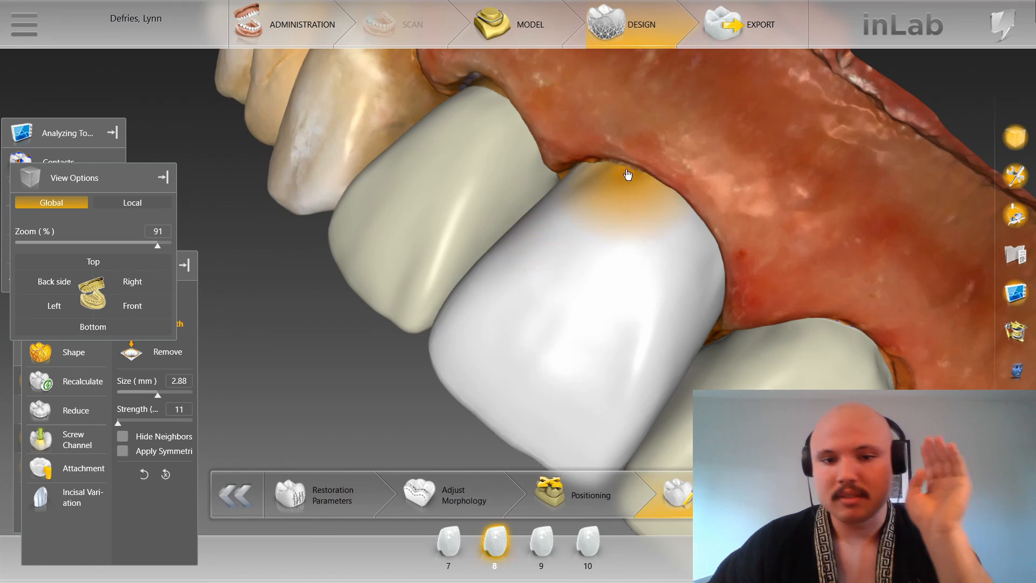
{"action": "mouse_move", "coordinate": [626, 153]}
{"action": "left_mouse_down"}
{"action": "mouse_move", "coordinate": [689, 151]}
{"action": "mouse_move", "coordinate": [724, 189]}
{"action": "mouse_move", "coordinate": [691, 169]}
{"action": "left_mouse_up"}
Step: Compare the gum-side contours and labial surfaces of teeth 8 and 9 from the front and from oblique angles
{"action": "left_click", "coordinate": [701, 263]}
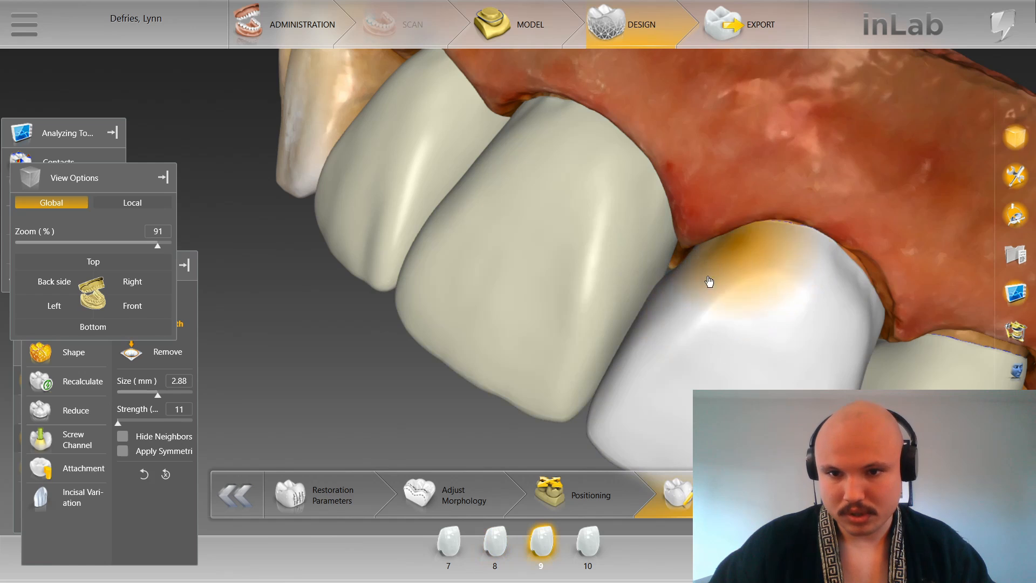
{"action": "mouse_move", "coordinate": [802, 216]}
{"action": "left_mouse_down"}
{"action": "mouse_move", "coordinate": [770, 163]}
{"action": "mouse_move", "coordinate": [793, 197]}
{"action": "mouse_move", "coordinate": [706, 220]}
{"action": "left_mouse_up"}
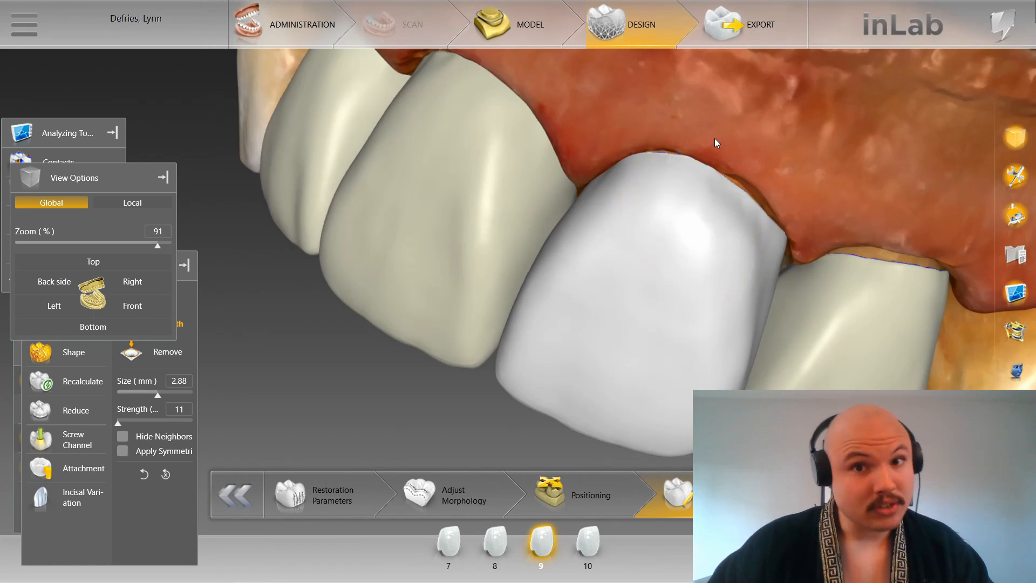
{"action": "left_click", "coordinate": [531, 219]}
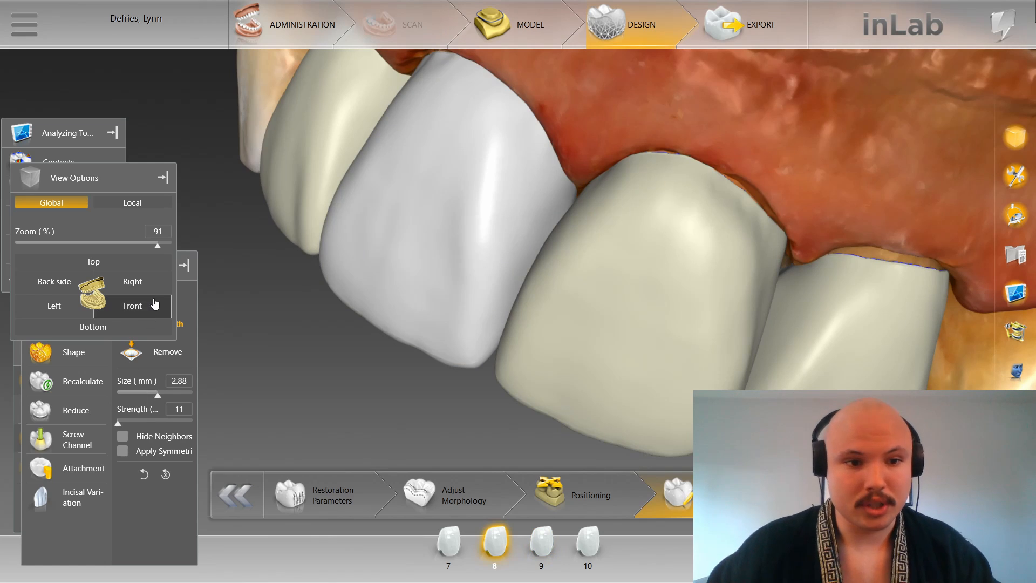
{"action": "left_click", "coordinate": [132, 305]}
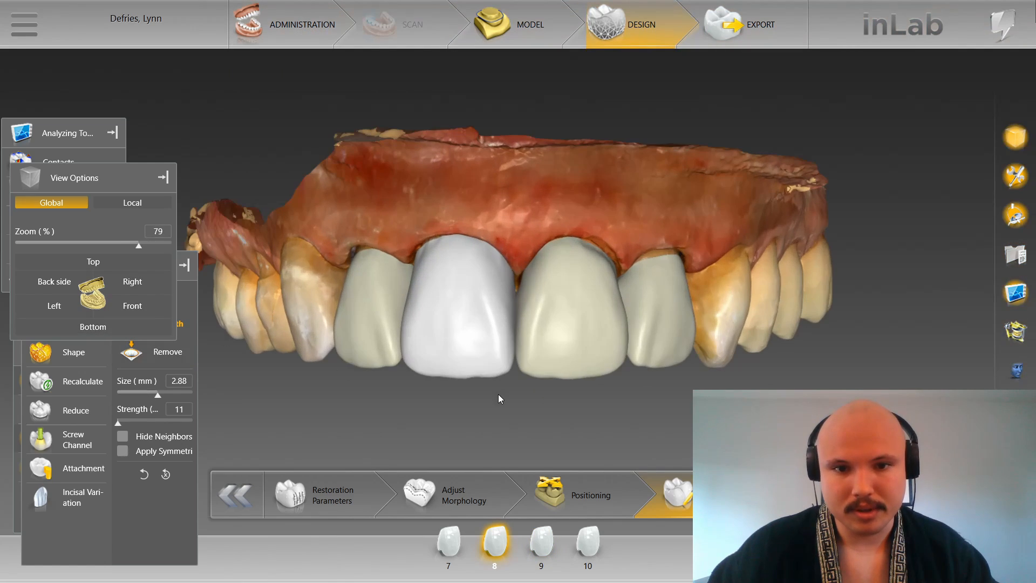
{"action": "scroll", "coordinate": [527, 270], "scroll_direction": "up", "scroll_amount": 3}
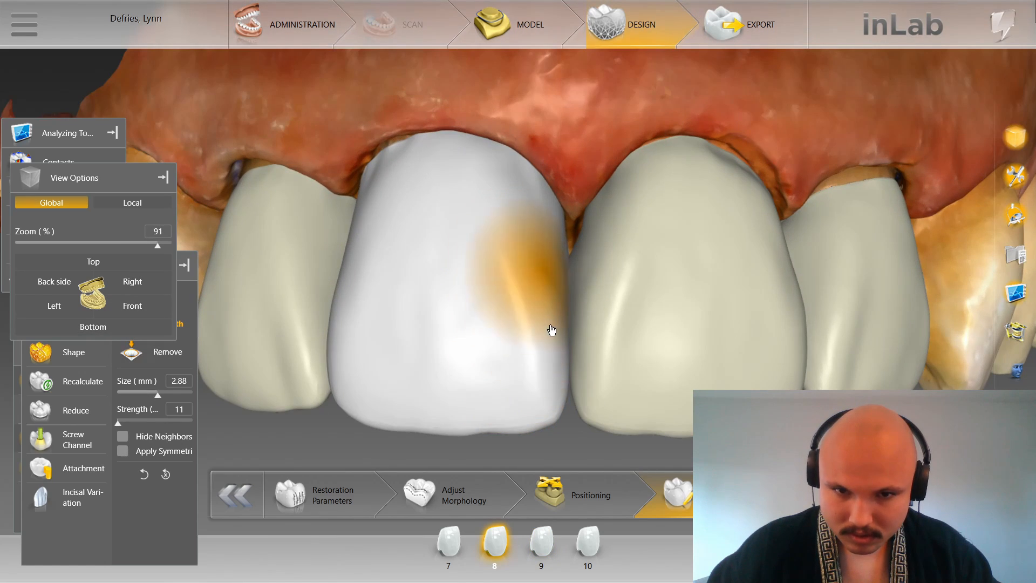
{"action": "left_click", "coordinate": [595, 290]}
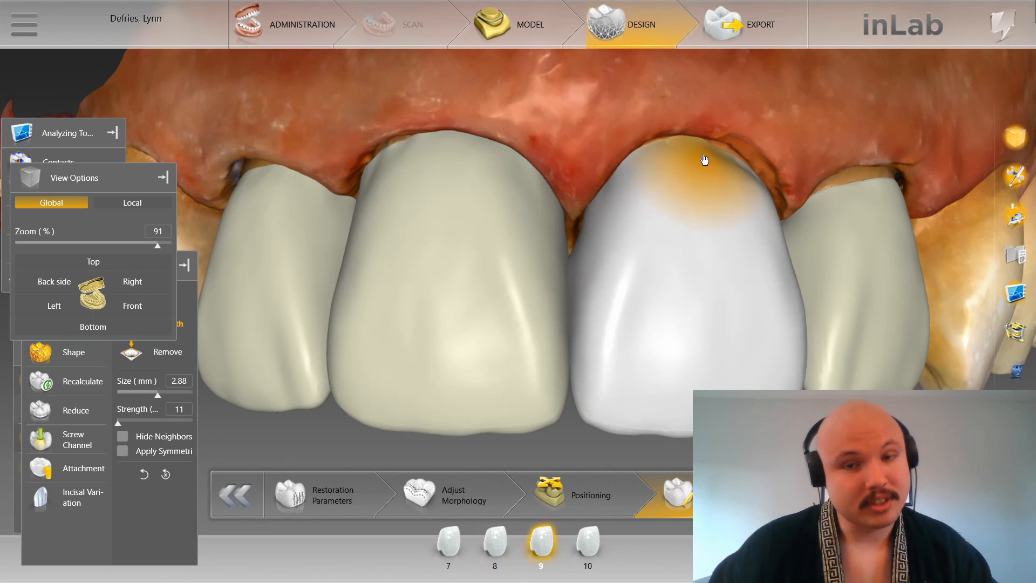
{"action": "mouse_move", "coordinate": [755, 110]}
{"action": "right_mouse_down"}
{"action": "mouse_move", "coordinate": [714, 108]}
{"action": "mouse_move", "coordinate": [695, 143]}
{"action": "right_mouse_up"}
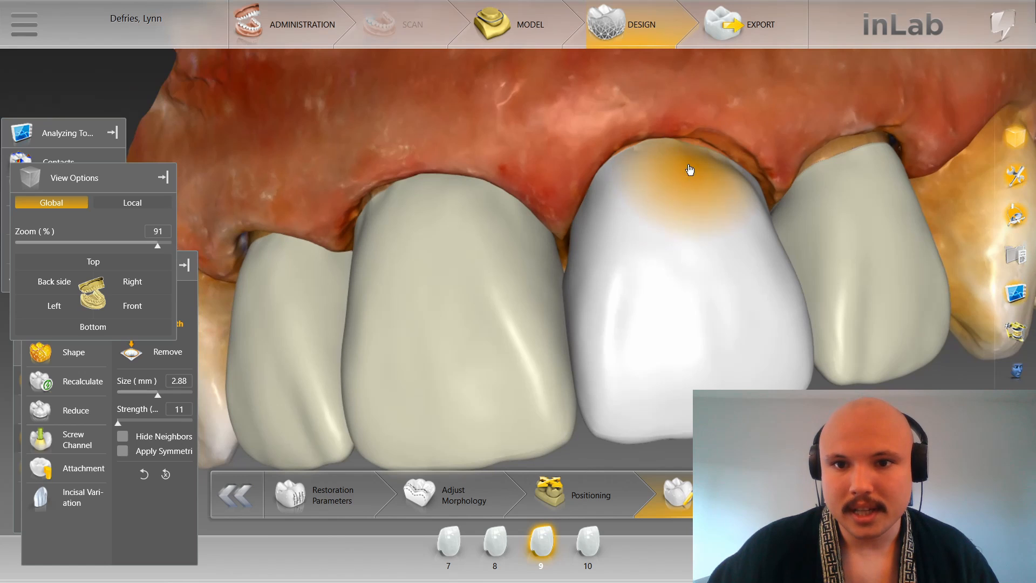
{"action": "mouse_move", "coordinate": [709, 174]}
{"action": "right_mouse_down"}
{"action": "mouse_move", "coordinate": [721, 153]}
{"action": "mouse_move", "coordinate": [707, 162]}
{"action": "right_mouse_up"}
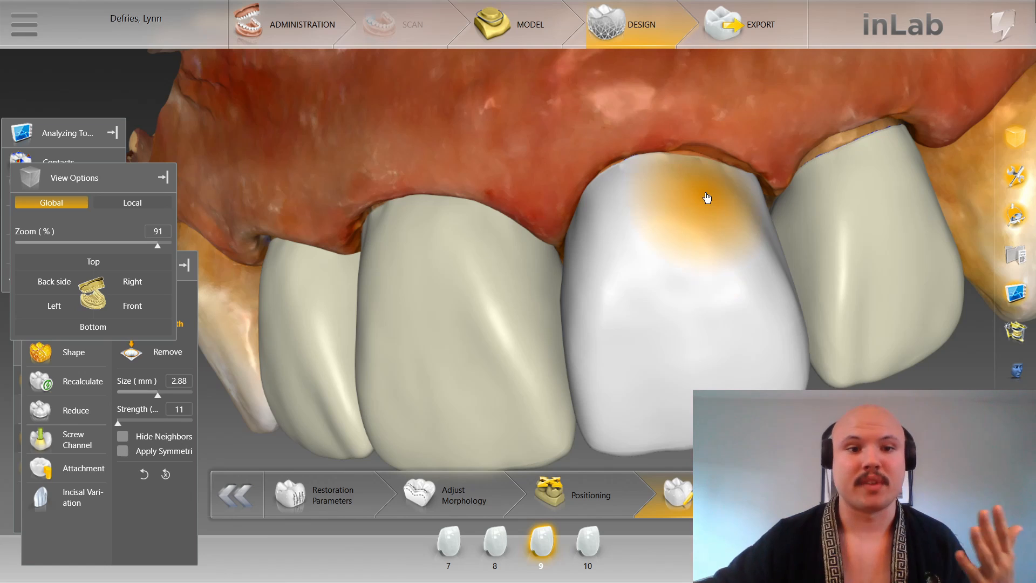
{"action": "left_click", "coordinate": [452, 208]}
{"action": "left_click", "coordinate": [118, 309]}
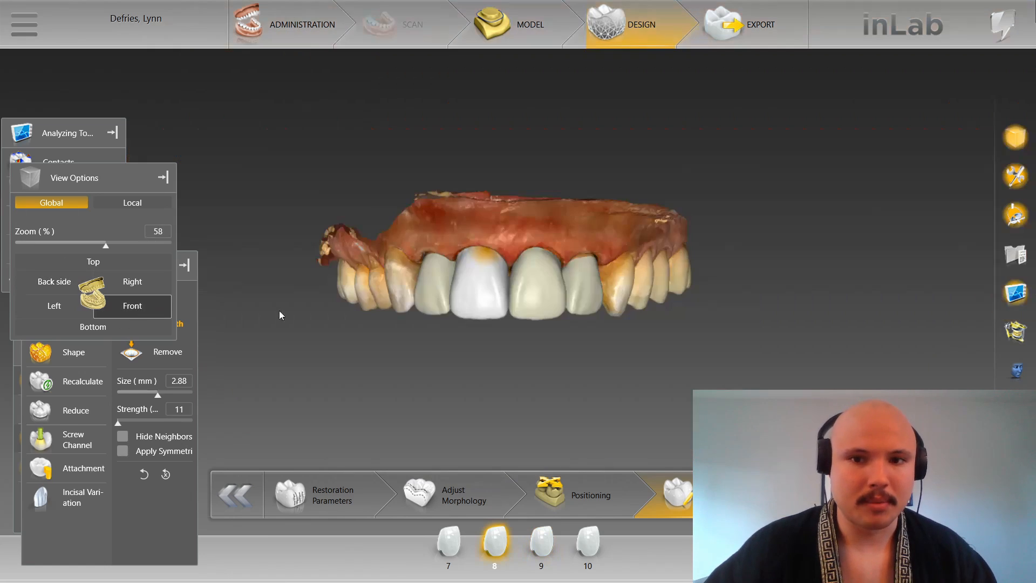
{"action": "scroll", "coordinate": [536, 392], "scroll_direction": "up", "scroll_amount": 3}
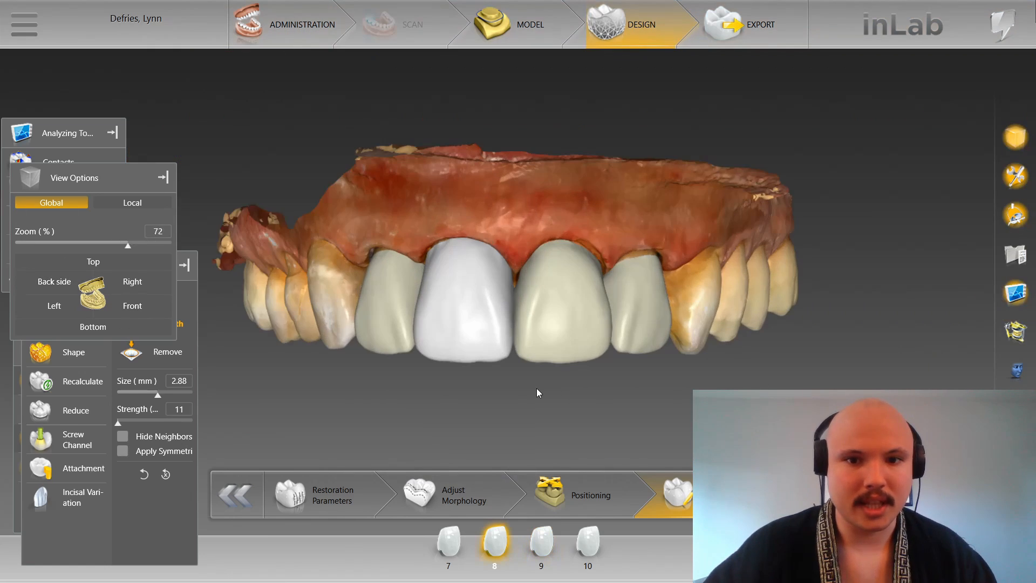
Step: Smooth the gum-side area of tooth 9 towards tooth 10 with the tool size at 2.80 mm
{"action": "left_click", "coordinate": [573, 347]}
{"action": "scroll", "coordinate": [577, 377], "scroll_direction": "up", "scroll_amount": 3}
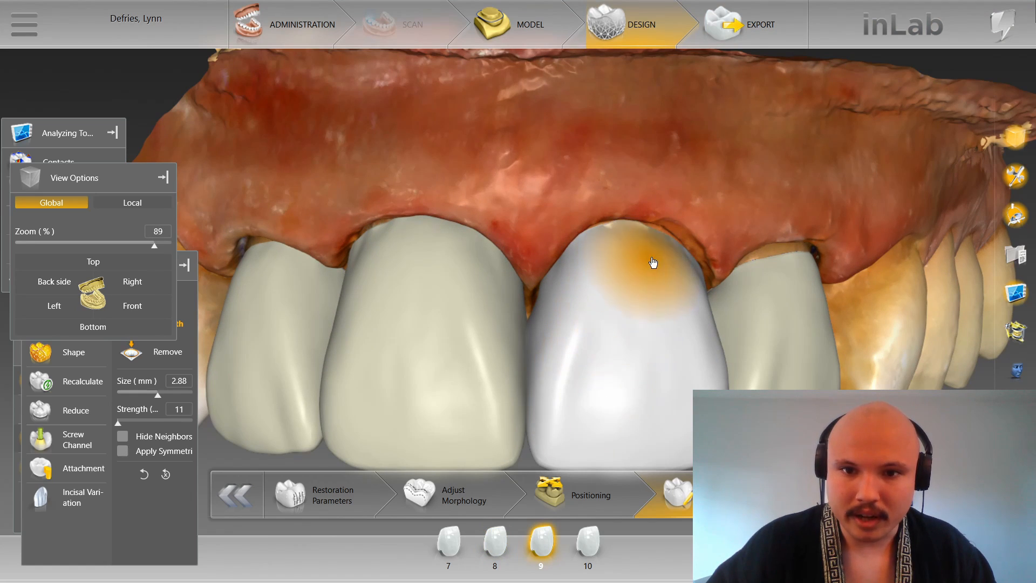
{"action": "scroll", "coordinate": [650, 253], "scroll_direction": "down", "scroll_amount": 3}
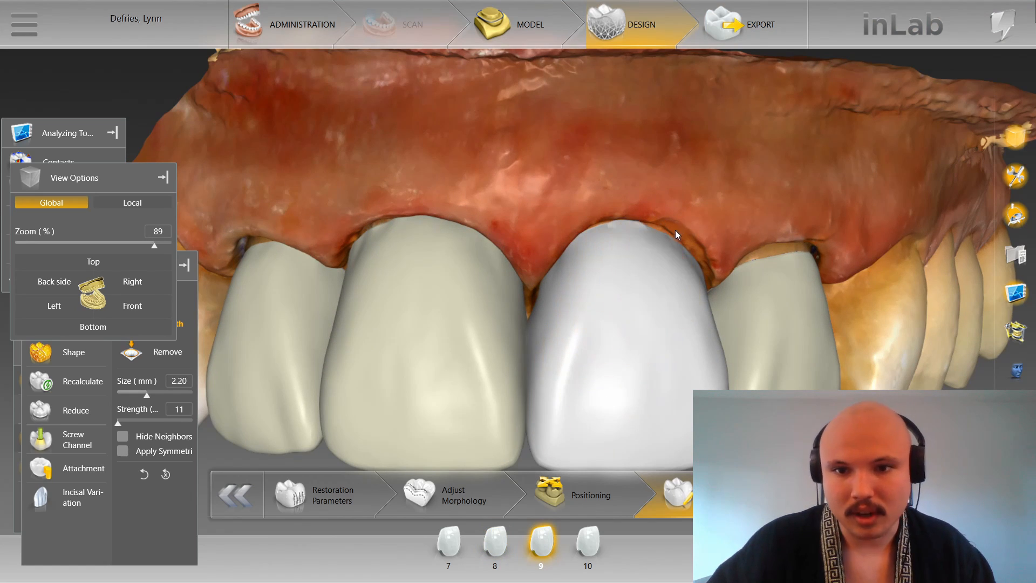
{"action": "scroll", "coordinate": [664, 293], "scroll_direction": "up", "scroll_amount": 3}
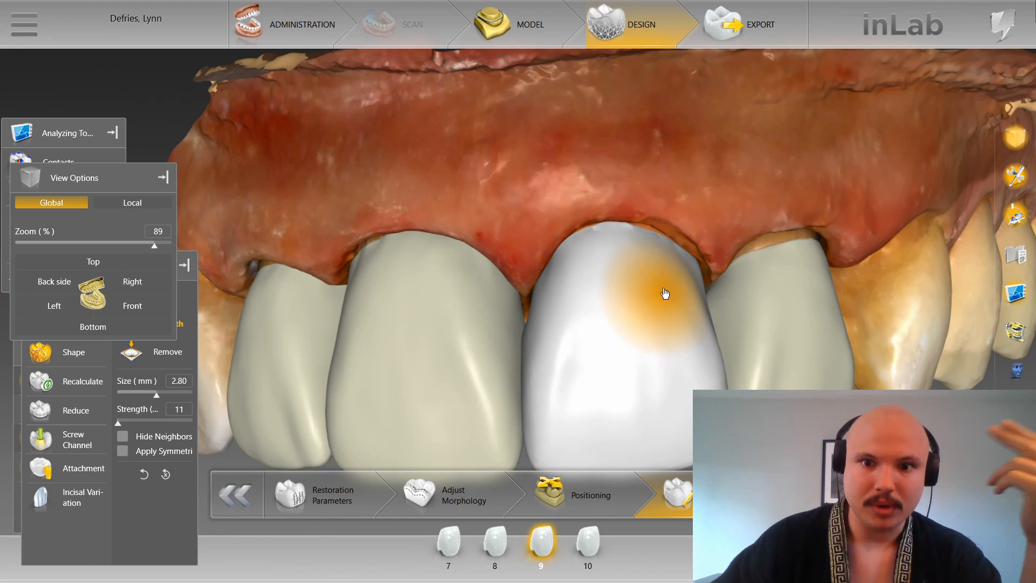
{"action": "mouse_move", "coordinate": [696, 215]}
{"action": "left_mouse_down"}
{"action": "mouse_move", "coordinate": [677, 220]}
{"action": "mouse_move", "coordinate": [667, 253]}
{"action": "left_mouse_up"}
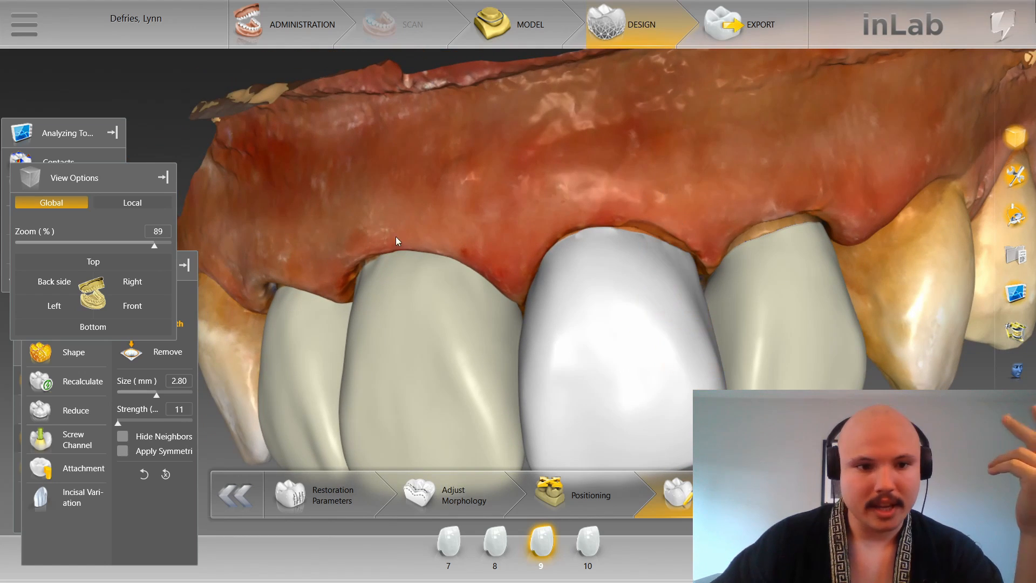
Step: Shape the side of tooth 9 facing tooth 10 with the Individual 2-Directional tool at size 1.85
{"action": "left_click", "coordinate": [22, 361]}
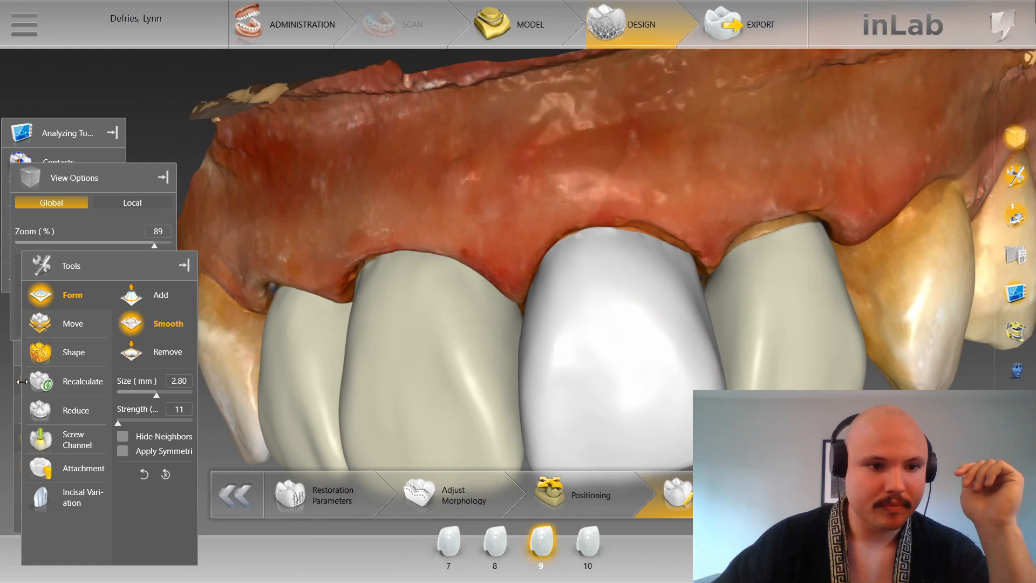
{"action": "left_click", "coordinate": [15, 354]}
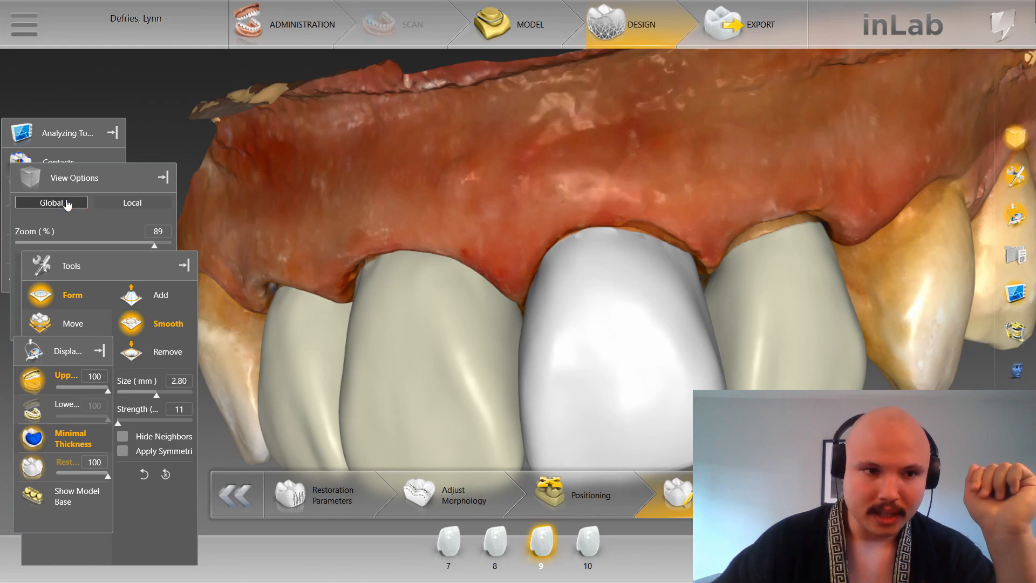
{"action": "left_click", "coordinate": [67, 203]}
{"action": "right_click", "coordinate": [233, 167]}
{"action": "mouse_move", "coordinate": [271, 212]}
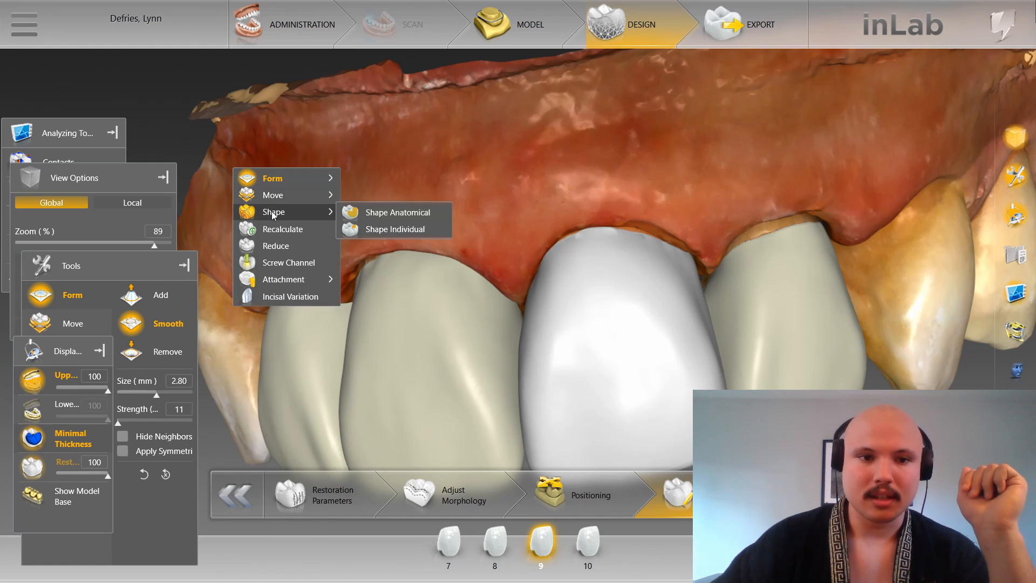
{"action": "left_click", "coordinate": [435, 224]}
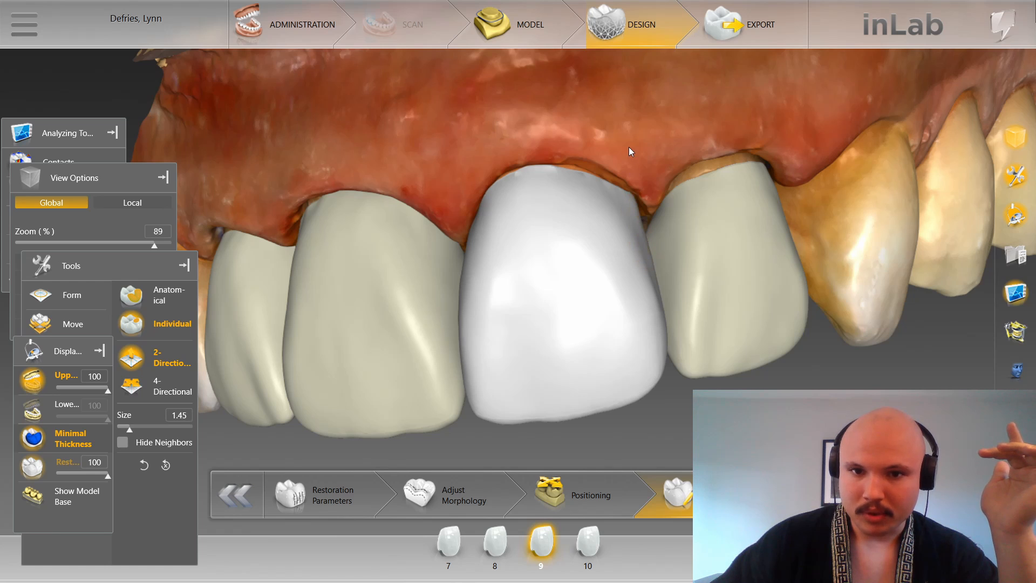
{"action": "left_click_drag", "start_coordinate": [629, 146], "coordinate": [633, 252]}
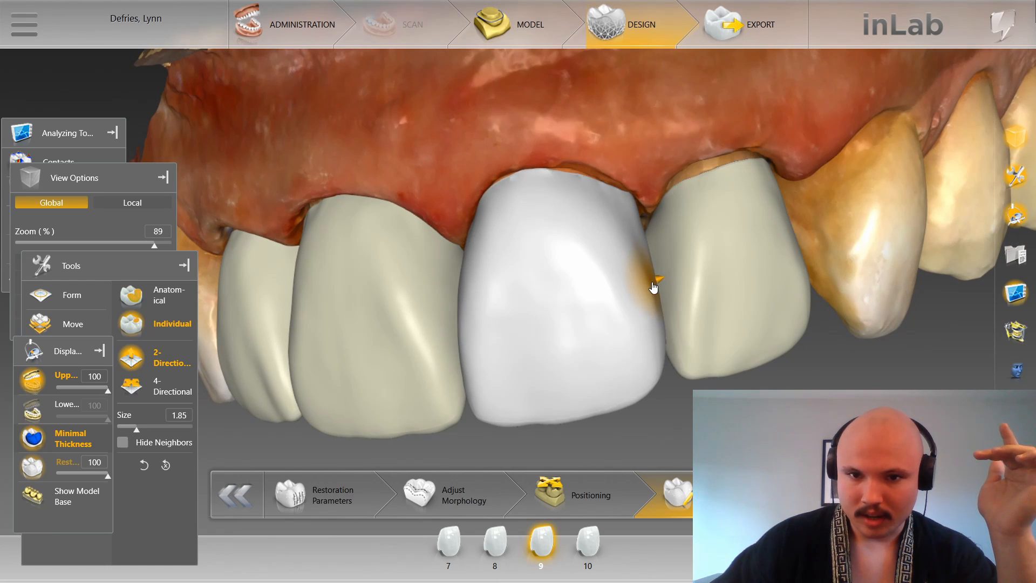
Step: Smooth the labial surface of tooth 9 near the gum and towards tooth 10 with the Smooth tool at size 2.73 mm
{"action": "right_click", "coordinate": [595, 150]}
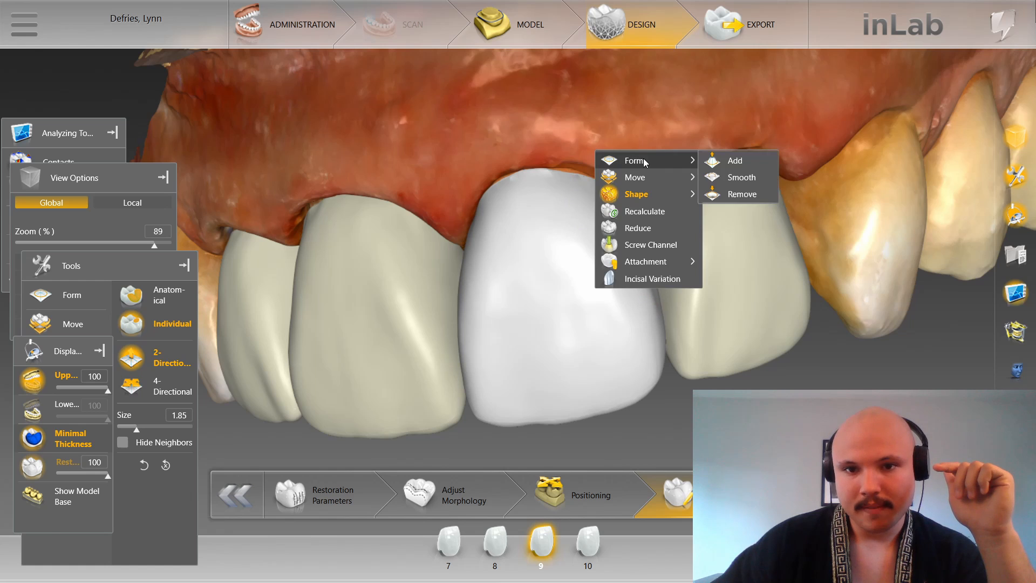
{"action": "left_click", "coordinate": [643, 158]}
{"action": "left_click", "coordinate": [782, 210]}
{"action": "left_click_drag", "start_coordinate": [813, 297], "coordinate": [831, 170]}
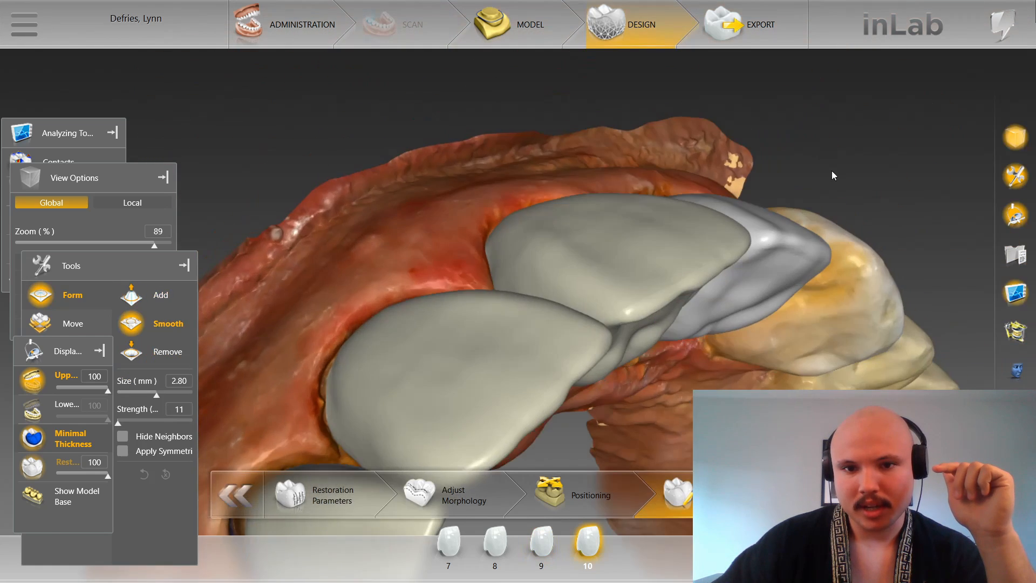
{"action": "scroll", "coordinate": [830, 170], "scroll_direction": "down", "scroll_amount": 3}
{"action": "left_click_drag", "start_coordinate": [503, 166], "coordinate": [492, 283]}
{"action": "scroll", "coordinate": [492, 284], "scroll_direction": "up", "scroll_amount": 3}
{"action": "left_click", "coordinate": [602, 221]}
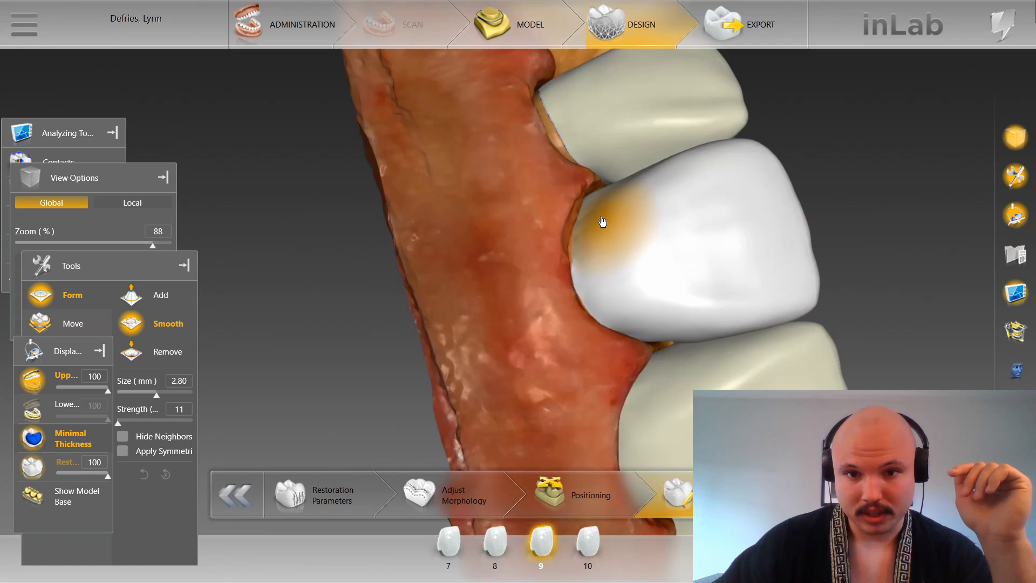
{"action": "left_click_drag", "start_coordinate": [601, 225], "coordinate": [594, 218]}
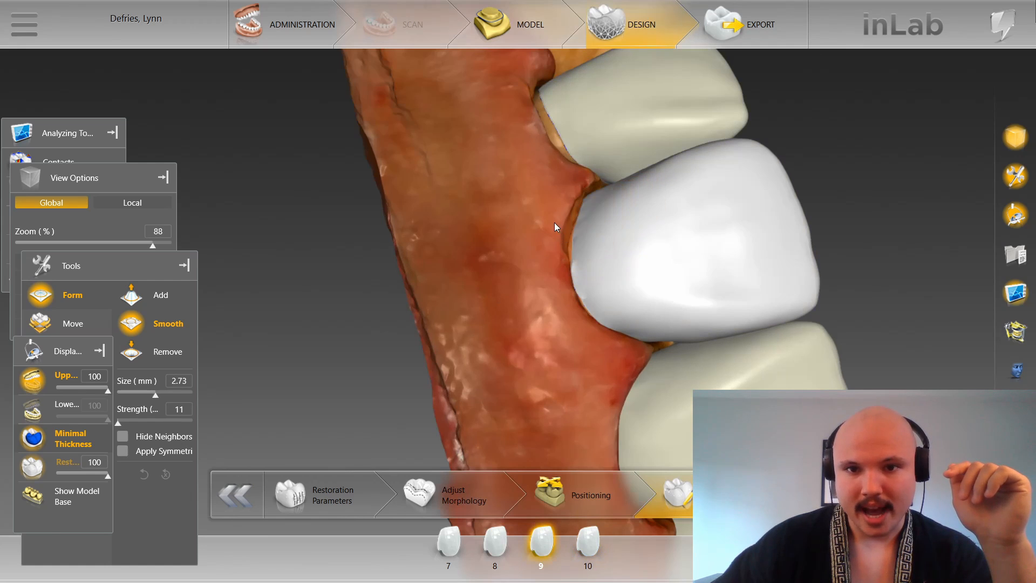
{"action": "right_click_drag", "start_coordinate": [555, 226], "coordinate": [606, 240]}
{"action": "mouse_move", "coordinate": [606, 240]}
{"action": "left_mouse_down"}
{"action": "mouse_move", "coordinate": [664, 180]}
{"action": "mouse_move", "coordinate": [786, 140]}
{"action": "left_mouse_up"}
{"action": "right_click_drag", "start_coordinate": [785, 143], "coordinate": [604, 253]}
{"action": "mouse_move", "coordinate": [533, 285]}
{"action": "right_mouse_down"}
{"action": "mouse_move", "coordinate": [545, 289]}
{"action": "mouse_move", "coordinate": [519, 291]}
{"action": "right_mouse_up"}
{"action": "scroll", "coordinate": [543, 286], "scroll_direction": "up", "scroll_amount": 1}
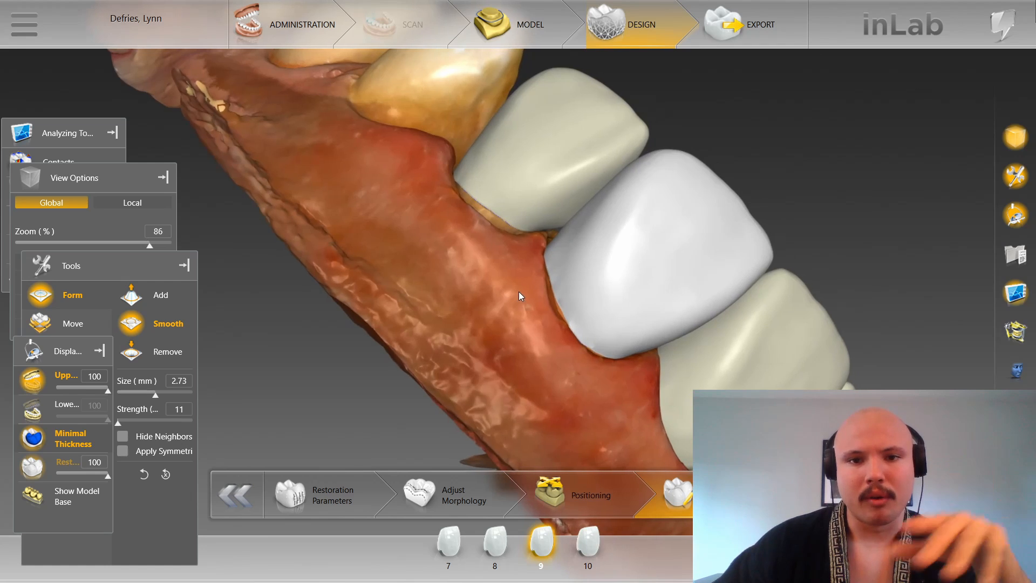
Step: Shape the gum-side corner of tooth 9 next to tooth 10 with the Individual 2-Directional tool at size 1.85
{"action": "right_click", "coordinate": [519, 291]}
{"action": "mouse_move", "coordinate": [564, 334]}
{"action": "left_click", "coordinate": [701, 351]}
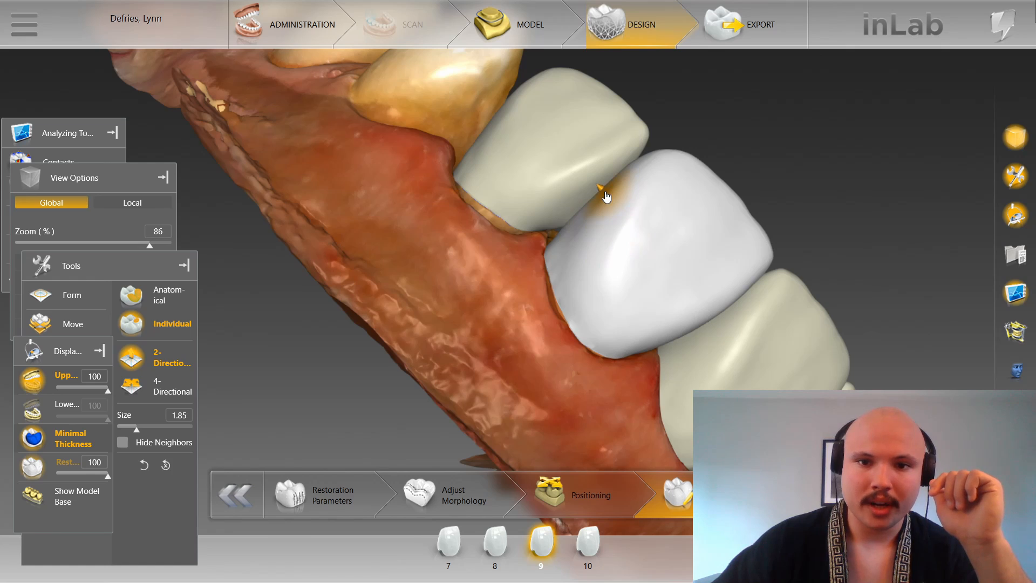
{"action": "right_click_drag", "start_coordinate": [670, 140], "coordinate": [646, 177]}
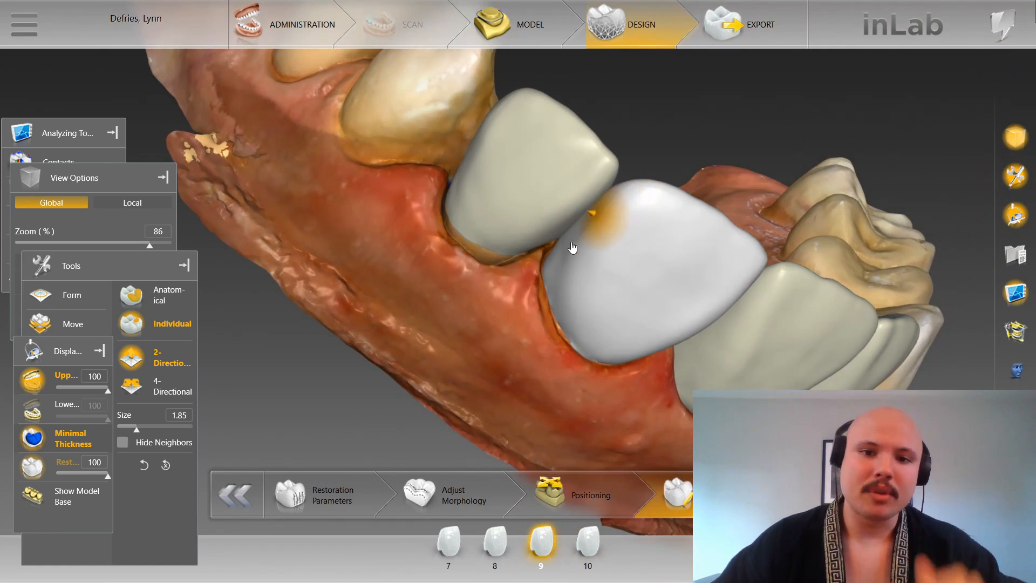
{"action": "scroll", "coordinate": [536, 278], "scroll_direction": "up", "scroll_amount": 3}
{"action": "right_click_drag", "start_coordinate": [561, 248], "coordinate": [551, 218]}
{"action": "left_click", "coordinate": [574, 226]}
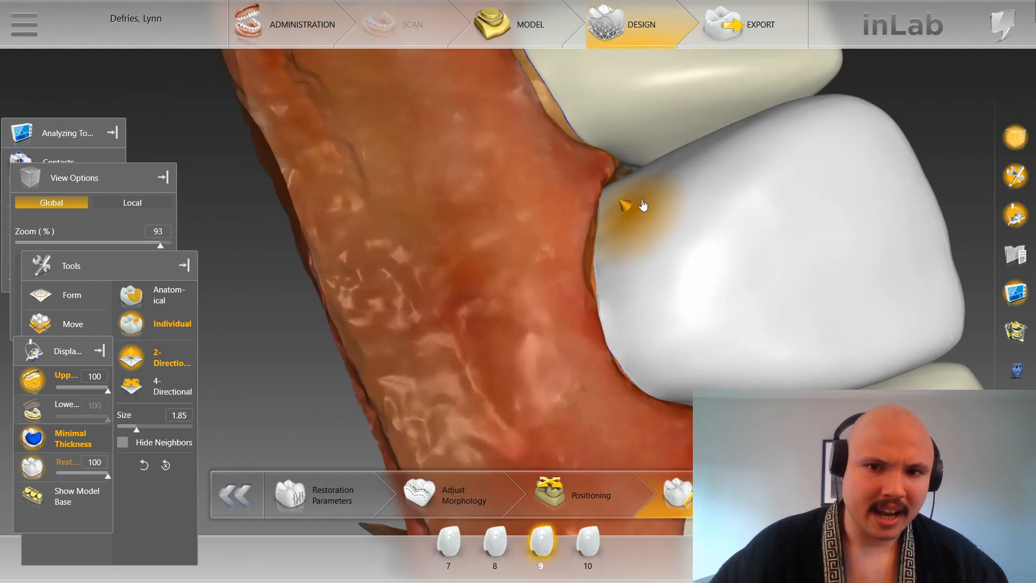
Step: Refine the edge of tooth 9 along tooth 10 with the 2-Directional tool at size 1.65
{"action": "scroll", "coordinate": [659, 164], "scroll_direction": "up", "scroll_amount": 1}
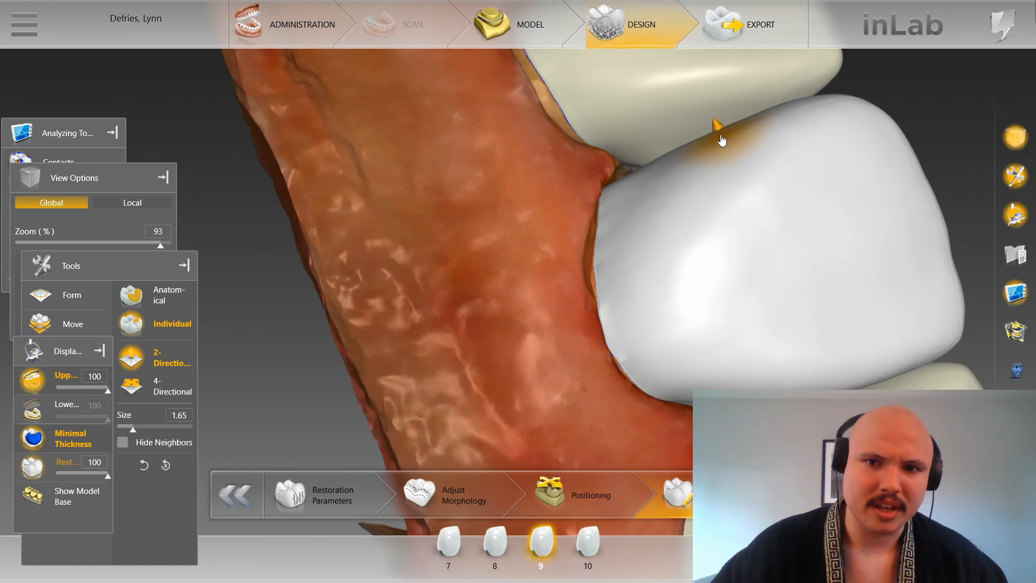
{"action": "right_click_drag", "start_coordinate": [721, 139], "coordinate": [793, 127]}
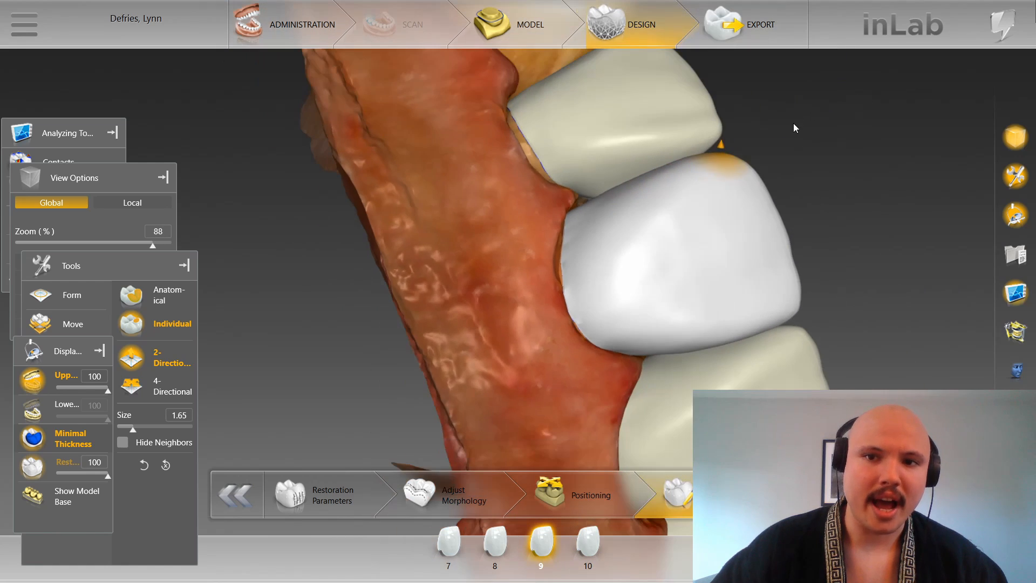
{"action": "right_click_drag", "start_coordinate": [798, 168], "coordinate": [775, 179]}
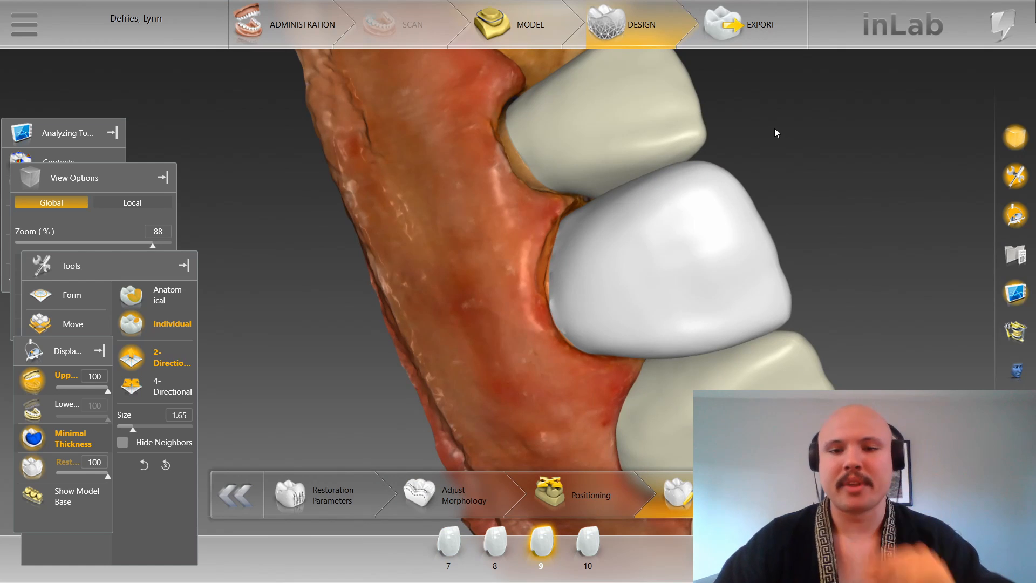
{"action": "right_click_drag", "start_coordinate": [779, 194], "coordinate": [599, 233]}
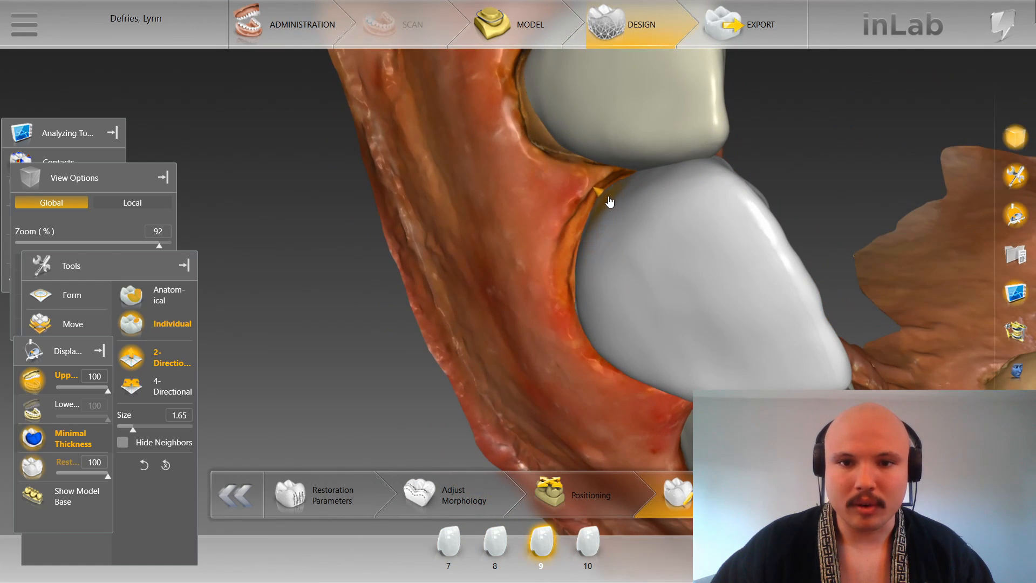
Step: Refine the gum-side corner of tooth 9 near tooth 10 with the 2-Directional tool at size 1.65, and select tooth 10
{"action": "left_click_drag", "start_coordinate": [569, 211], "coordinate": [620, 194]}
{"action": "scroll", "coordinate": [649, 194], "scroll_direction": "down", "scroll_amount": 4}
{"action": "double_click", "coordinate": [636, 138]}
{"action": "left_click_drag", "start_coordinate": [750, 258], "coordinate": [751, 191]}
{"action": "scroll", "coordinate": [766, 175], "scroll_direction": "down", "scroll_amount": 5}
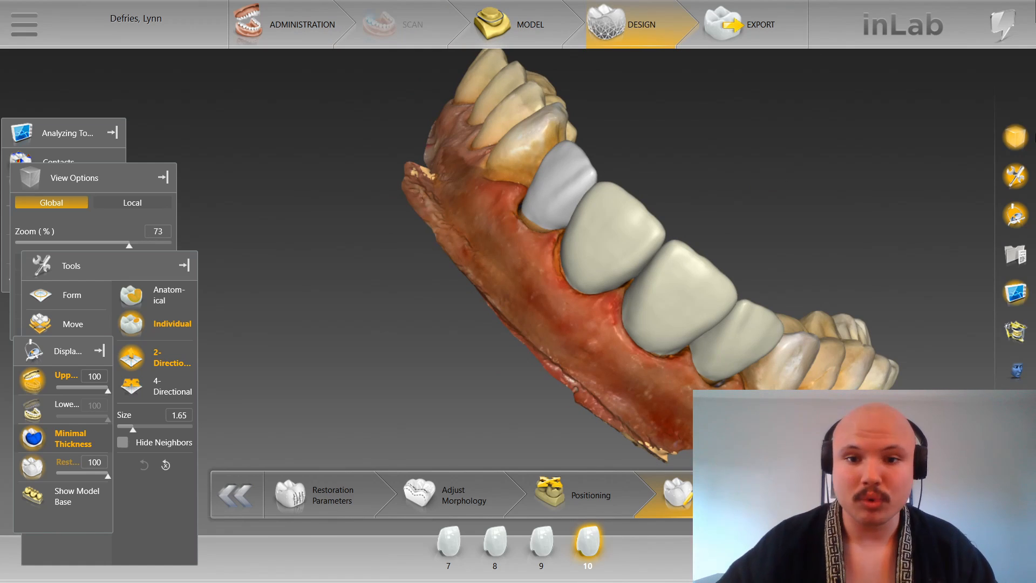
{"action": "scroll", "coordinate": [729, 170], "scroll_direction": "down", "scroll_amount": 4}
{"action": "left_click_drag", "start_coordinate": [625, 396], "coordinate": [572, 364]}
{"action": "scroll", "coordinate": [572, 364], "scroll_direction": "up", "scroll_amount": 4}
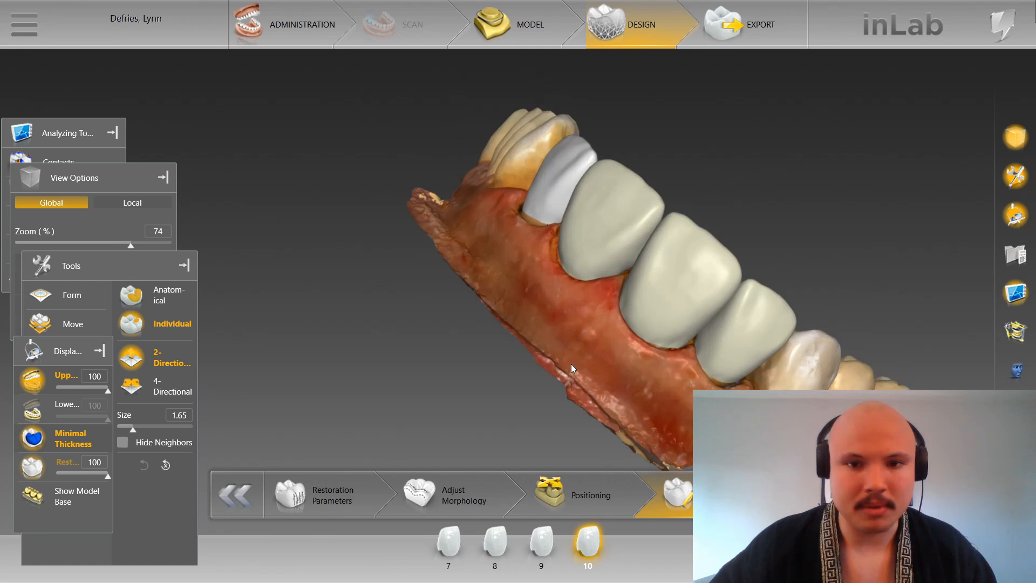
Step: Smooth the labial surface of tooth 8 with the Form tool's Smooth option at size 3.00 mm and strength 11
{"action": "right_click", "coordinate": [571, 363]}
{"action": "mouse_move", "coordinate": [633, 373]}
{"action": "left_click", "coordinate": [735, 387]}
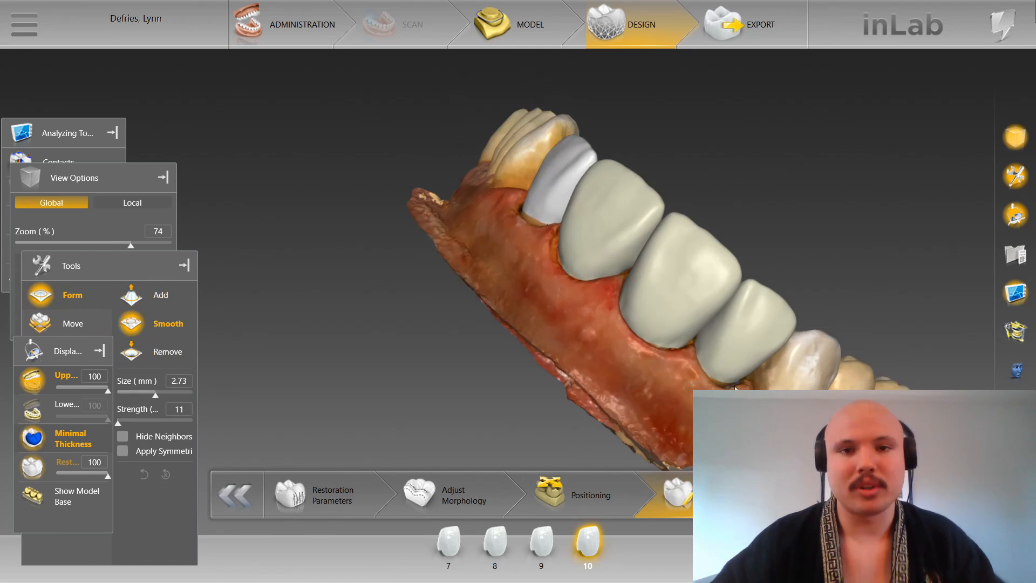
{"action": "left_click", "coordinate": [677, 347]}
{"action": "scroll", "coordinate": [681, 348], "scroll_direction": "up", "scroll_amount": 3}
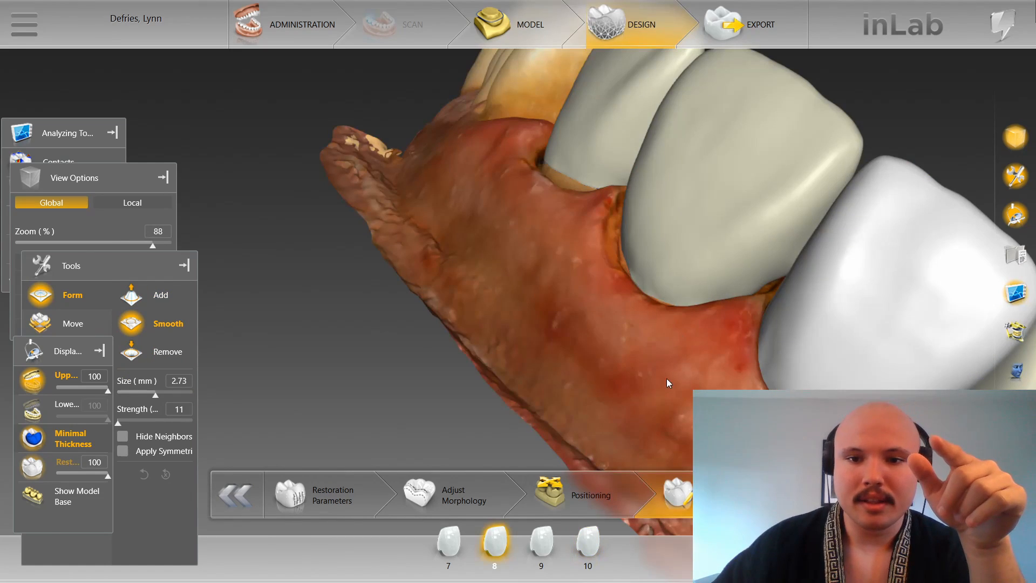
{"action": "right_click_drag", "start_coordinate": [668, 383], "coordinate": [600, 300]}
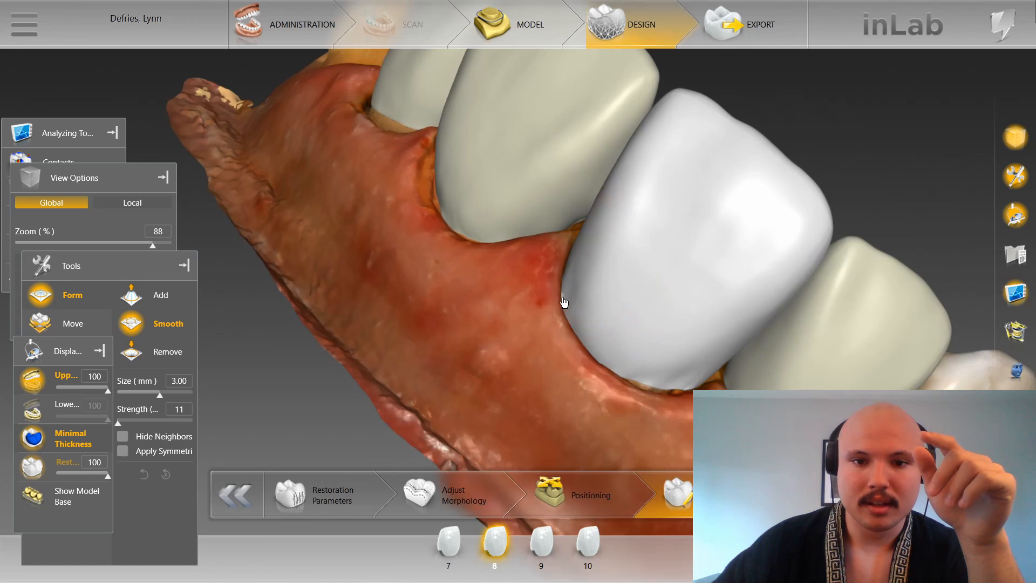
{"action": "mouse_move", "coordinate": [669, 355]}
{"action": "left_mouse_down"}
{"action": "mouse_move", "coordinate": [694, 365]}
{"action": "mouse_move", "coordinate": [664, 242]}
{"action": "left_mouse_up"}
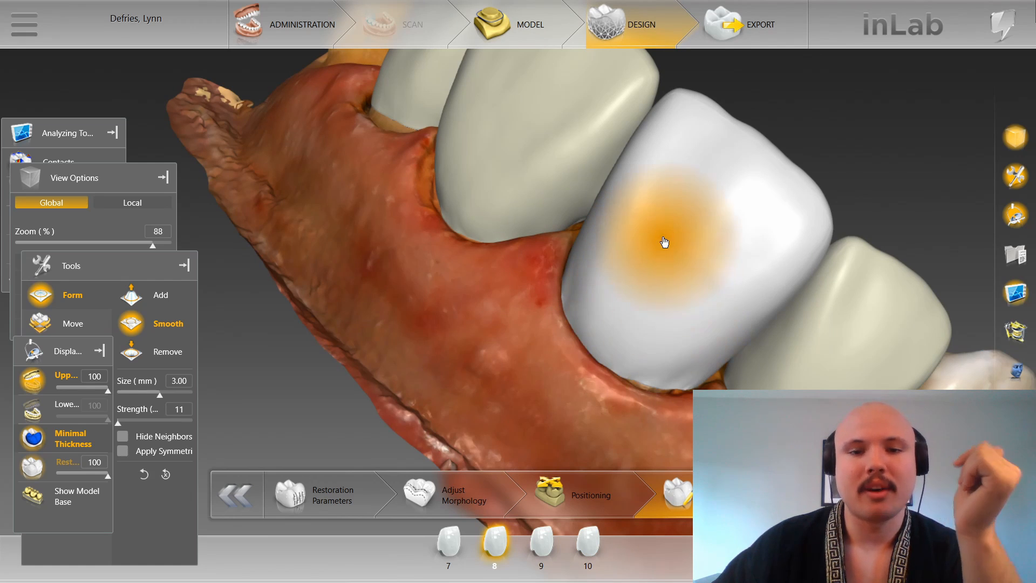
Step: Smooth the lingual surface of tooth 9 towards the gum and tooth 10 with the Smooth tool at size 3.00 mm
{"action": "scroll", "coordinate": [741, 126], "scroll_direction": "down", "scroll_amount": 4}
{"action": "left_click_drag", "start_coordinate": [741, 127], "coordinate": [604, 238]}
{"action": "left_click", "coordinate": [585, 196]}
{"action": "right_click_drag", "start_coordinate": [643, 158], "coordinate": [603, 255]}
{"action": "scroll", "coordinate": [603, 255], "scroll_direction": "up", "scroll_amount": 1}
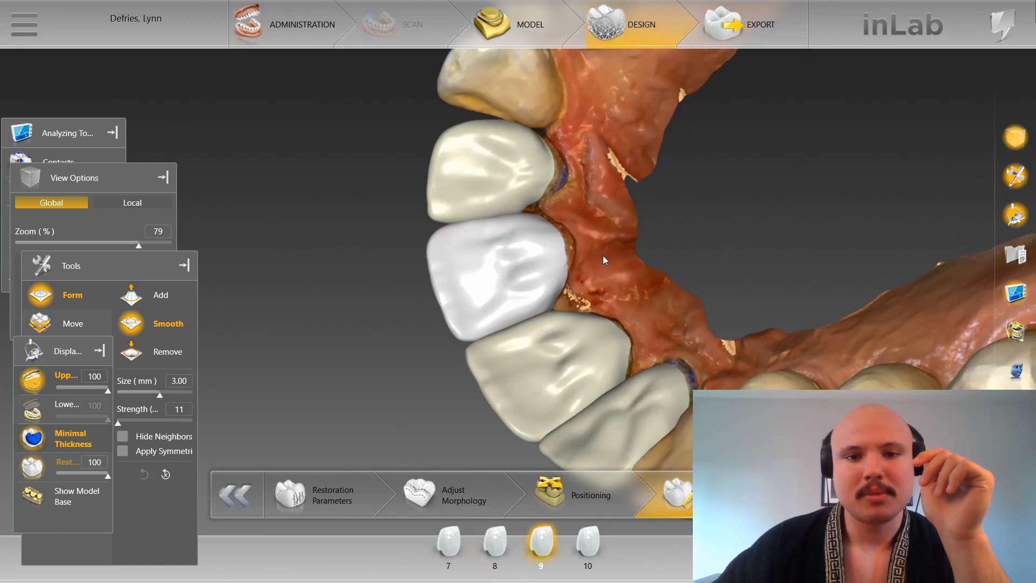
{"action": "mouse_move", "coordinate": [603, 255]}
{"action": "left_mouse_down"}
{"action": "mouse_move", "coordinate": [642, 282]}
{"action": "mouse_move", "coordinate": [610, 272]}
{"action": "left_mouse_up"}
{"action": "scroll", "coordinate": [564, 254], "scroll_direction": "up", "scroll_amount": 2}
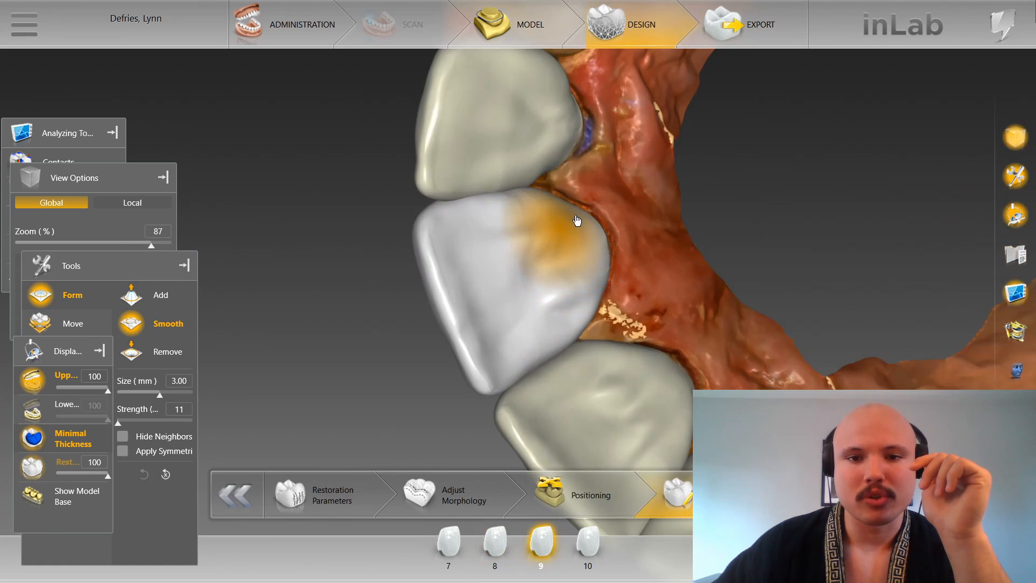
{"action": "mouse_move", "coordinate": [528, 246]}
{"action": "left_mouse_down"}
{"action": "mouse_move", "coordinate": [592, 227]}
{"action": "mouse_move", "coordinate": [593, 289]}
{"action": "mouse_move", "coordinate": [596, 258]}
{"action": "mouse_move", "coordinate": [523, 207]}
{"action": "left_mouse_up"}
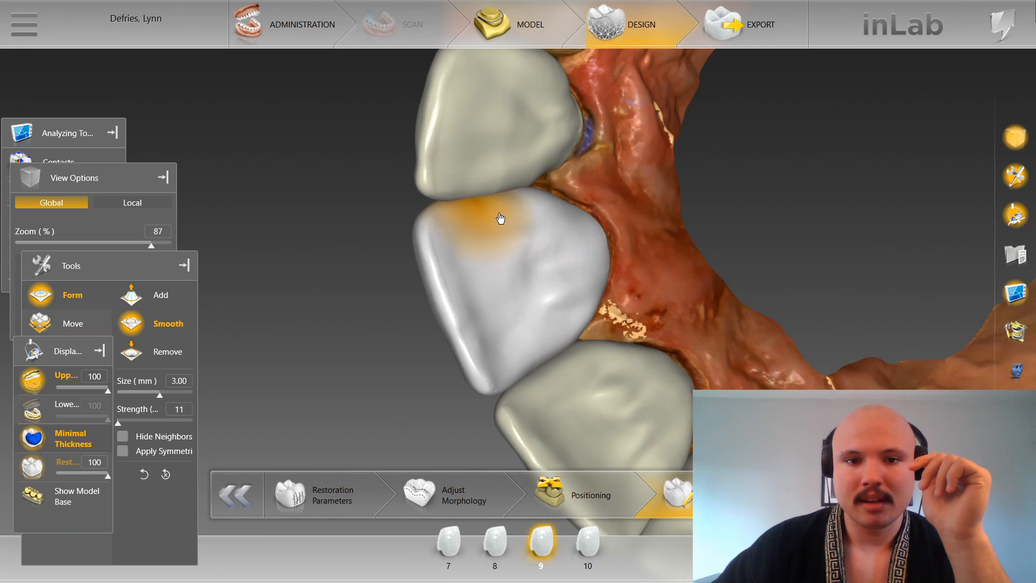
Step: Smooth the gum-side lingual area of tooth 10 with the Smooth tool at size 3.00 mm
{"action": "double_click", "coordinate": [480, 187]}
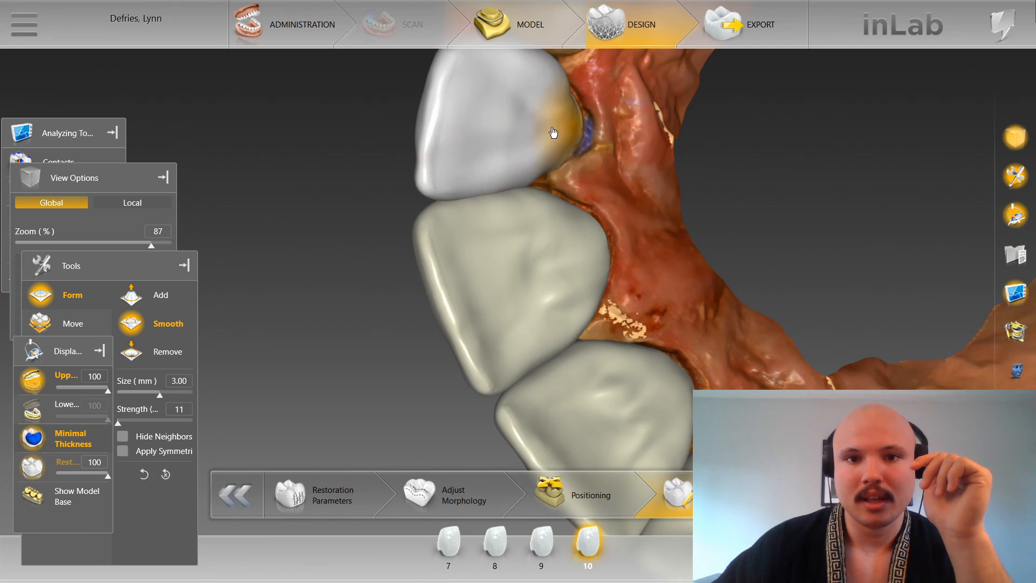
{"action": "mouse_move", "coordinate": [577, 113]}
{"action": "left_mouse_down"}
{"action": "mouse_move", "coordinate": [590, 117]}
{"action": "mouse_move", "coordinate": [584, 89]}
{"action": "mouse_move", "coordinate": [609, 86]}
{"action": "mouse_move", "coordinate": [620, 100]}
{"action": "left_mouse_up"}
{"action": "right_click", "coordinate": [585, 200]}
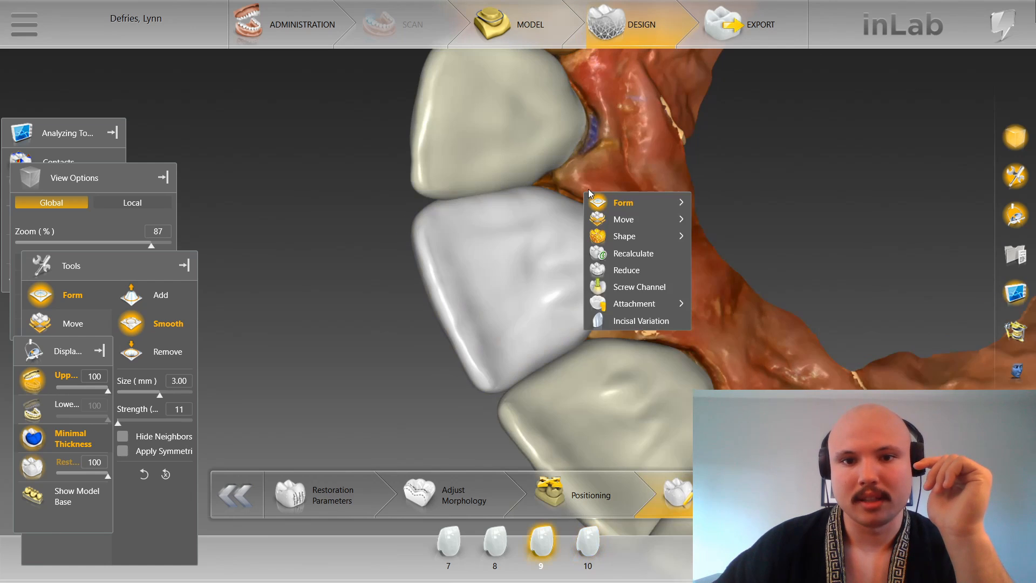
{"action": "left_click", "coordinate": [614, 148]}
Step: Smooth the lingual edge of tooth 10 next to the neighbouring canine with the Smooth tool at size 3.10 mm
{"action": "scroll", "coordinate": [615, 158], "scroll_direction": "down", "scroll_amount": 5}
{"action": "left_click_drag", "start_coordinate": [616, 158], "coordinate": [579, 263]}
{"action": "scroll", "coordinate": [578, 264], "scroll_direction": "up", "scroll_amount": 3}
{"action": "scroll", "coordinate": [440, 241], "scroll_direction": "up", "scroll_amount": 3}
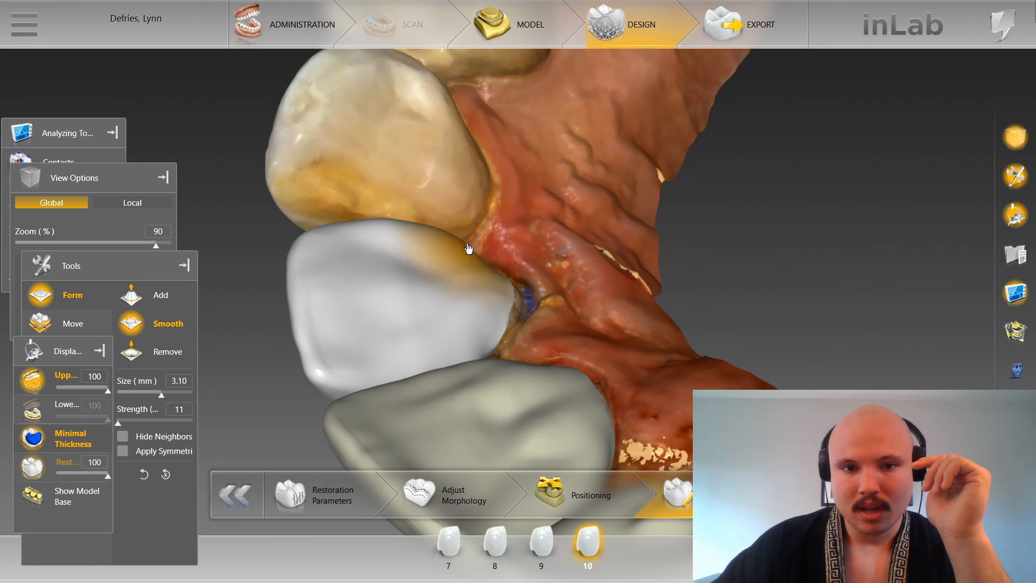
{"action": "scroll", "coordinate": [490, 245], "scroll_direction": "down", "scroll_amount": 2}
{"action": "left_click_drag", "start_coordinate": [490, 245], "coordinate": [487, 290]}
Step: Smooth the gum-side lingual surface of tooth 8 next to tooth 7 with the Smooth tool at size 3.10 mm
{"action": "scroll", "coordinate": [564, 235], "scroll_direction": "down", "scroll_amount": 2}
{"action": "scroll", "coordinate": [510, 265], "scroll_direction": "down", "scroll_amount": 3}
{"action": "left_click", "coordinate": [473, 323]}
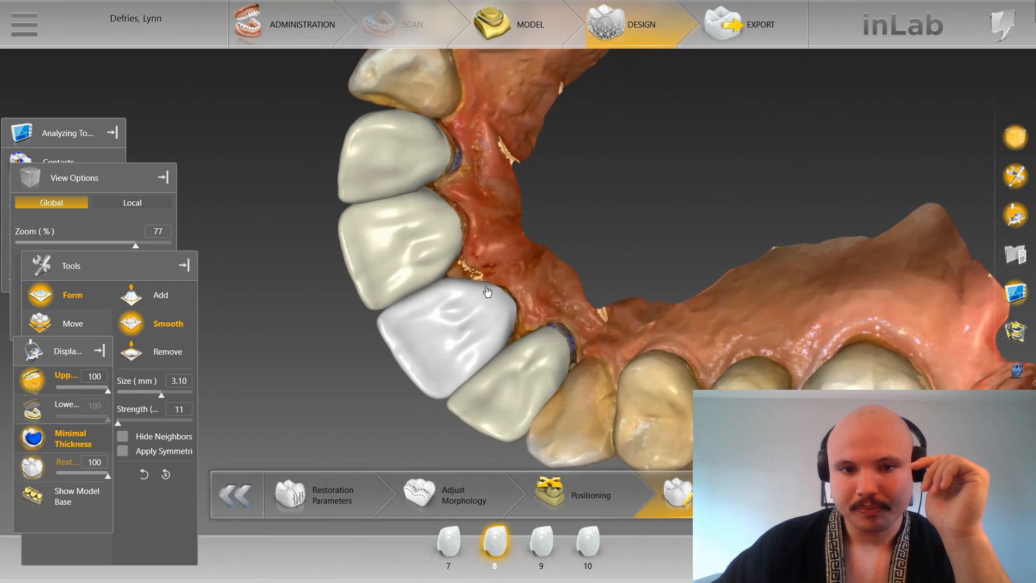
{"action": "scroll", "coordinate": [487, 292], "scroll_direction": "up", "scroll_amount": 2}
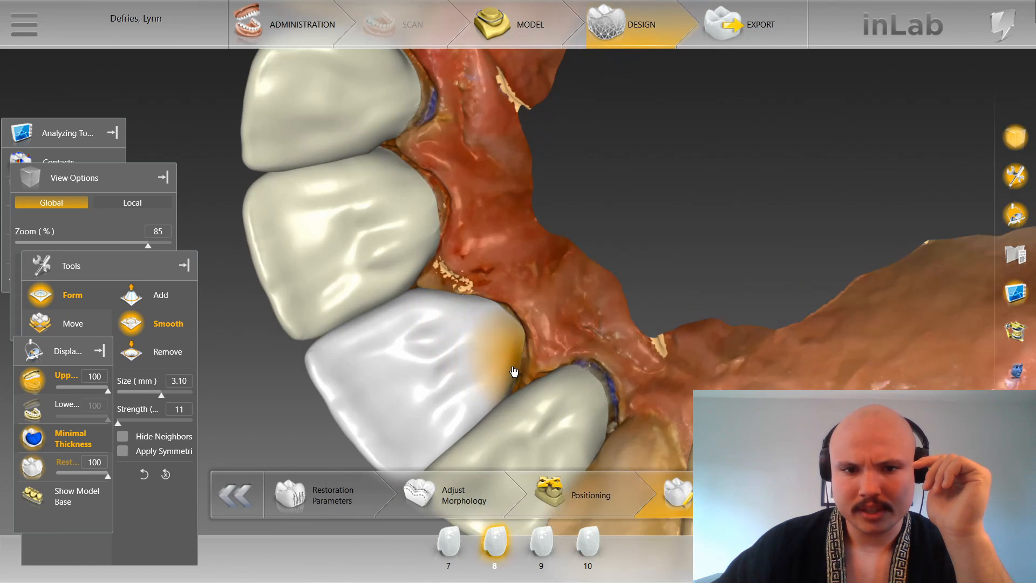
{"action": "mouse_move", "coordinate": [513, 370]}
{"action": "left_mouse_down"}
{"action": "mouse_move", "coordinate": [563, 251]}
{"action": "mouse_move", "coordinate": [667, 245]}
{"action": "mouse_move", "coordinate": [585, 229]}
{"action": "mouse_move", "coordinate": [674, 166]}
{"action": "mouse_move", "coordinate": [653, 146]}
{"action": "left_mouse_up"}
Step: Smooth the labial surface of tooth 10 near the gum and along the canine side at size 3.10 mm
{"action": "scroll", "coordinate": [667, 244], "scroll_direction": "down", "scroll_amount": 4}
{"action": "double_click", "coordinate": [446, 99]}
{"action": "left_click_drag", "start_coordinate": [345, 188], "coordinate": [412, 264]}
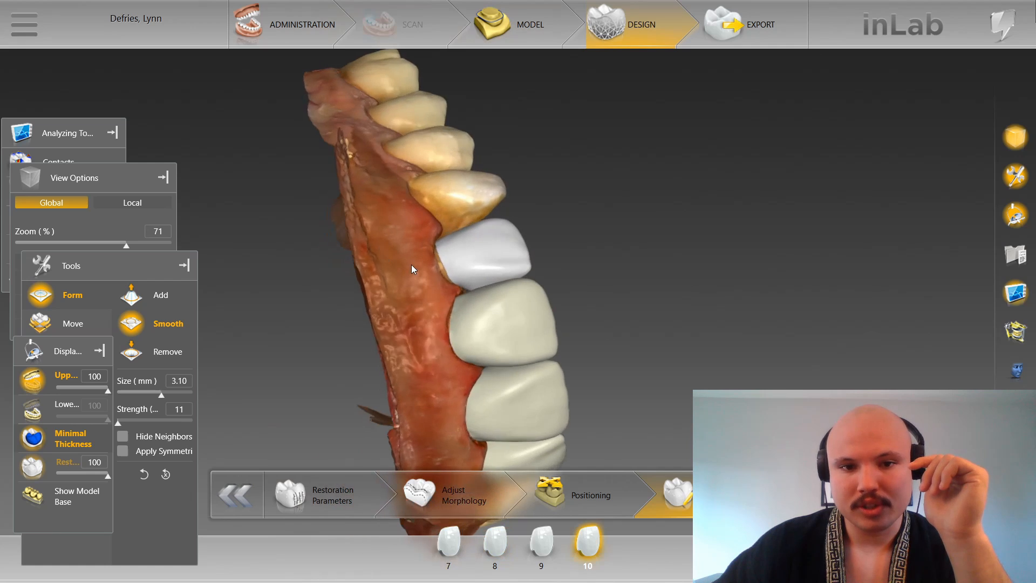
{"action": "scroll", "coordinate": [411, 264], "scroll_direction": "up", "scroll_amount": 4}
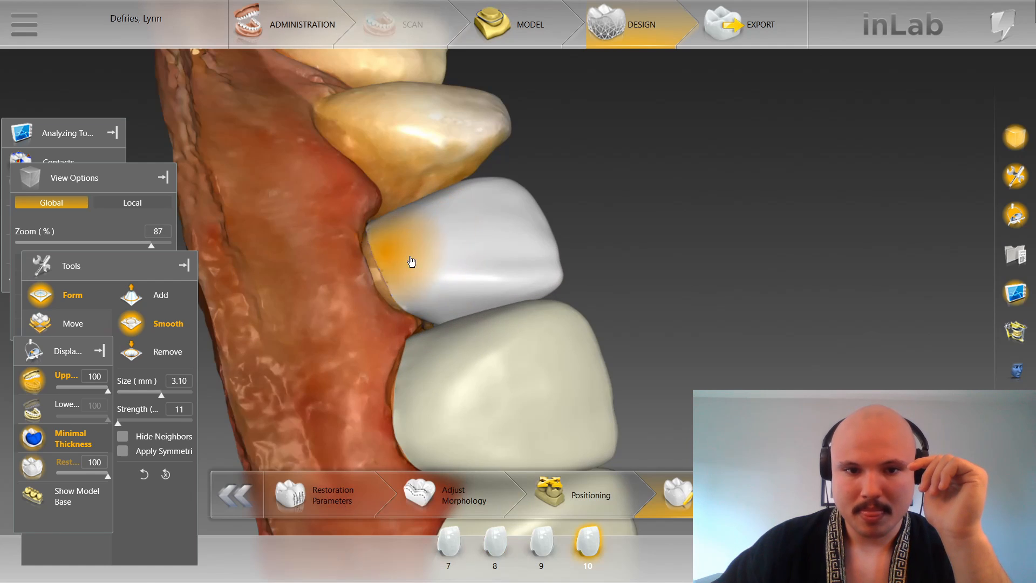
{"action": "left_click_drag", "start_coordinate": [357, 227], "coordinate": [361, 249]}
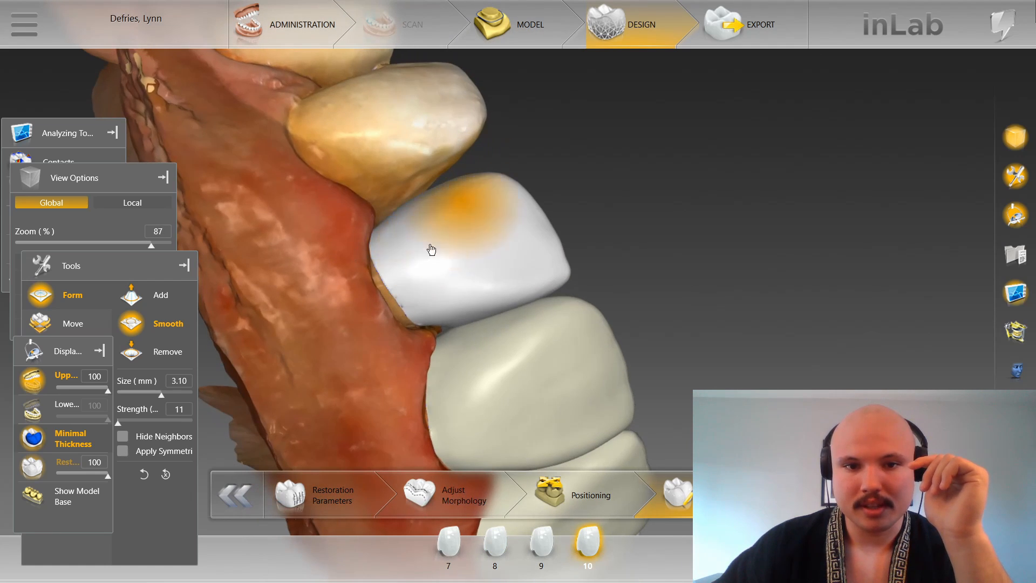
{"action": "scroll", "coordinate": [638, 223], "scroll_direction": "down", "scroll_amount": 2}
{"action": "left_click_drag", "start_coordinate": [629, 196], "coordinate": [597, 250]}
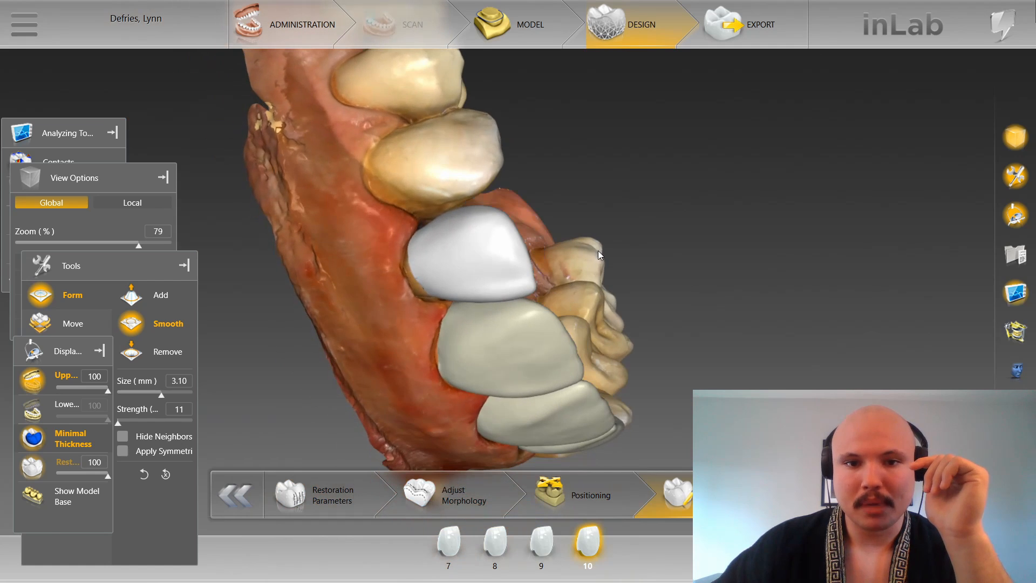
Step: Turn on the contacts display and hide the upper jaw to isolate the restoration on tooth 10
{"action": "left_click", "coordinate": [36, 159]}
{"action": "left_click", "coordinate": [39, 162]}
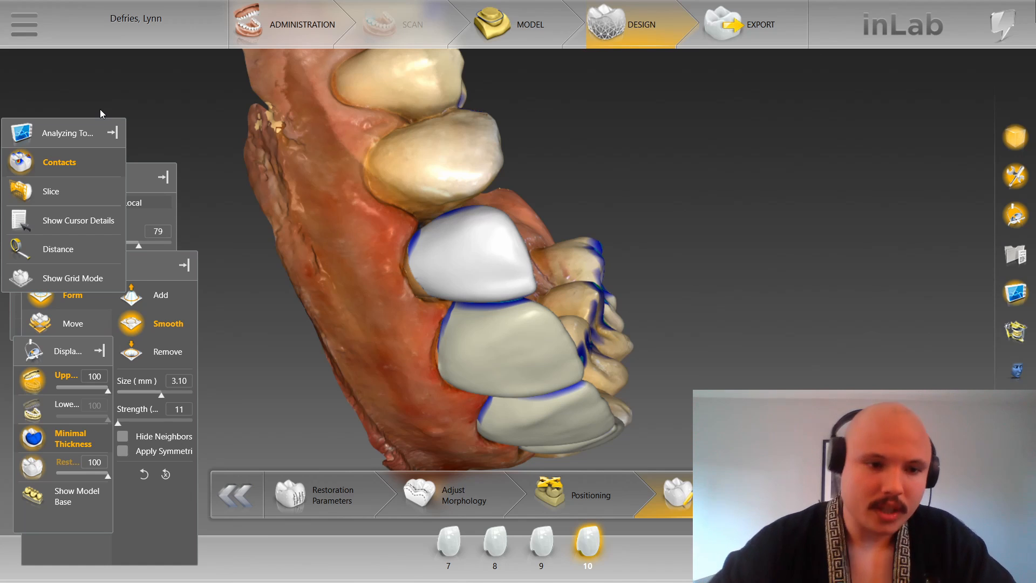
{"action": "left_click", "coordinate": [34, 393]}
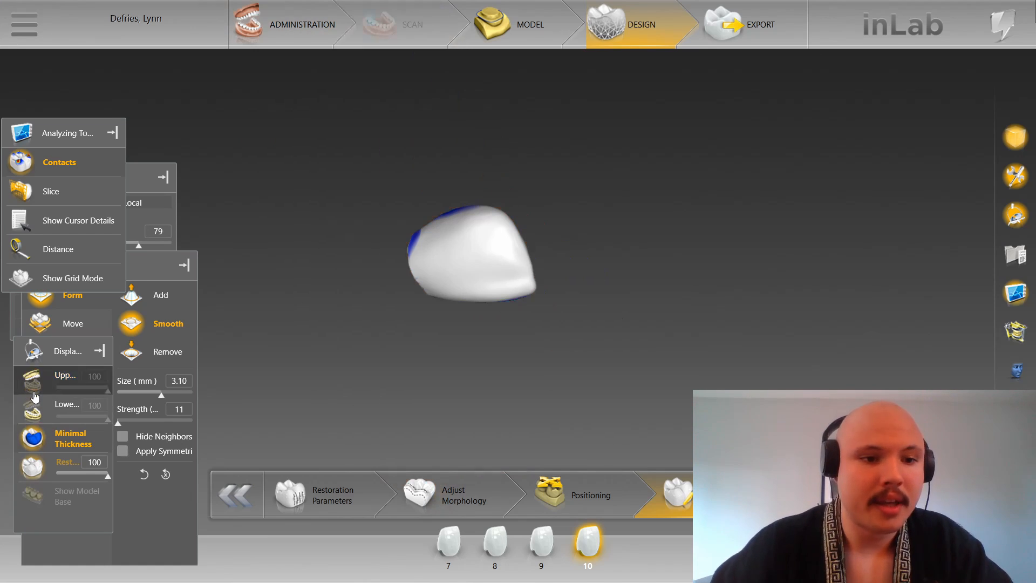
Step: Examine the coloured proximal contact areas of the isolated tooth 10 from several sides
{"action": "scroll", "coordinate": [340, 195], "scroll_direction": "up", "scroll_amount": 4}
{"action": "mouse_move", "coordinate": [334, 139]}
{"action": "left_mouse_down"}
{"action": "mouse_move", "coordinate": [355, 230]}
{"action": "mouse_move", "coordinate": [368, 189]}
{"action": "left_mouse_up"}
{"action": "mouse_move", "coordinate": [436, 151]}
{"action": "left_mouse_down"}
{"action": "mouse_move", "coordinate": [399, 290]}
{"action": "mouse_move", "coordinate": [370, 356]}
{"action": "mouse_move", "coordinate": [433, 160]}
{"action": "left_mouse_up"}
{"action": "left_click_drag", "start_coordinate": [565, 225], "coordinate": [410, 251]}
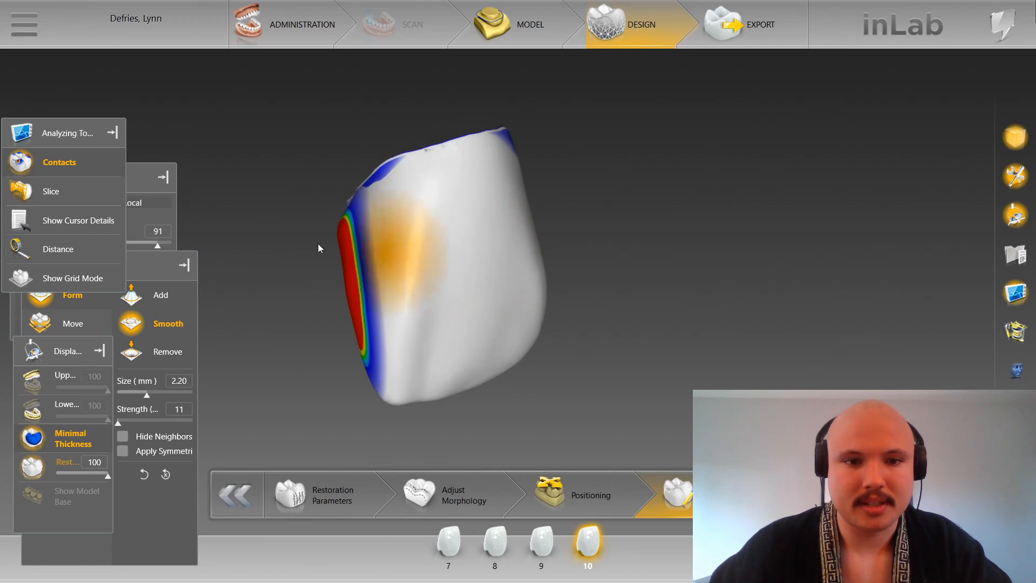
{"action": "left_click_drag", "start_coordinate": [319, 244], "coordinate": [365, 235]}
{"action": "right_click_drag", "start_coordinate": [365, 236], "coordinate": [376, 285]}
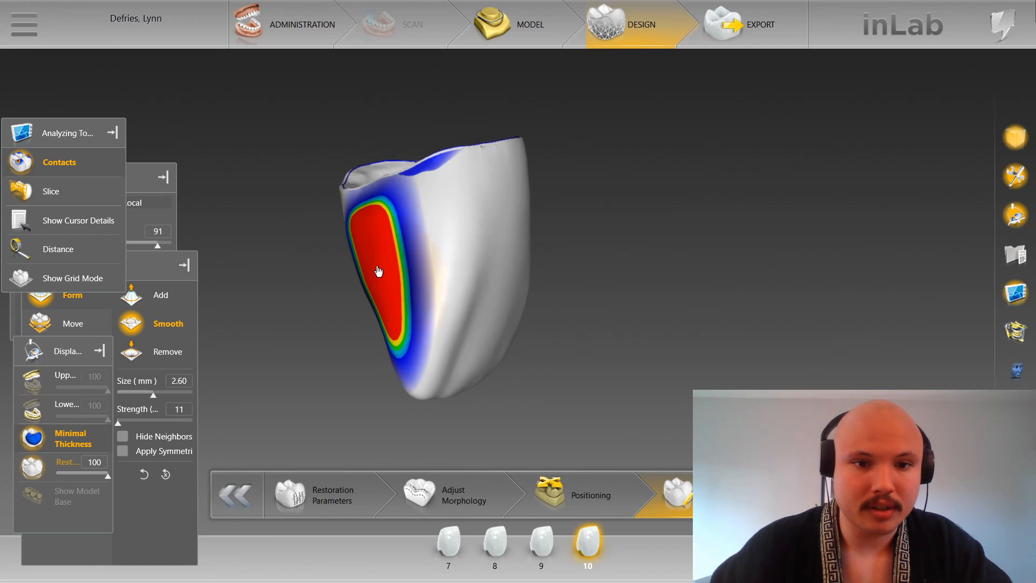
{"action": "mouse_move", "coordinate": [371, 257]}
{"action": "left_mouse_down"}
{"action": "mouse_move", "coordinate": [368, 221]}
{"action": "mouse_move", "coordinate": [393, 329]}
{"action": "left_mouse_up"}
{"action": "mouse_move", "coordinate": [350, 295]}
{"action": "left_mouse_down"}
{"action": "mouse_move", "coordinate": [287, 258]}
{"action": "mouse_move", "coordinate": [330, 209]}
{"action": "mouse_move", "coordinate": [361, 262]}
{"action": "mouse_move", "coordinate": [356, 231]}
{"action": "mouse_move", "coordinate": [377, 286]}
{"action": "mouse_move", "coordinate": [378, 272]}
{"action": "left_mouse_up"}
{"action": "mouse_move", "coordinate": [318, 301]}
{"action": "left_mouse_down"}
{"action": "mouse_move", "coordinate": [292, 206]}
{"action": "mouse_move", "coordinate": [349, 268]}
{"action": "mouse_move", "coordinate": [385, 188]}
{"action": "mouse_move", "coordinate": [338, 137]}
{"action": "mouse_move", "coordinate": [348, 131]}
{"action": "mouse_move", "coordinate": [373, 165]}
{"action": "mouse_move", "coordinate": [340, 173]}
{"action": "mouse_move", "coordinate": [462, 381]}
{"action": "left_mouse_up"}
Step: Select tooth 9 and examine its contact areas with teeth 8 and 10 and on the lingual surface
{"action": "left_click", "coordinate": [541, 540]}
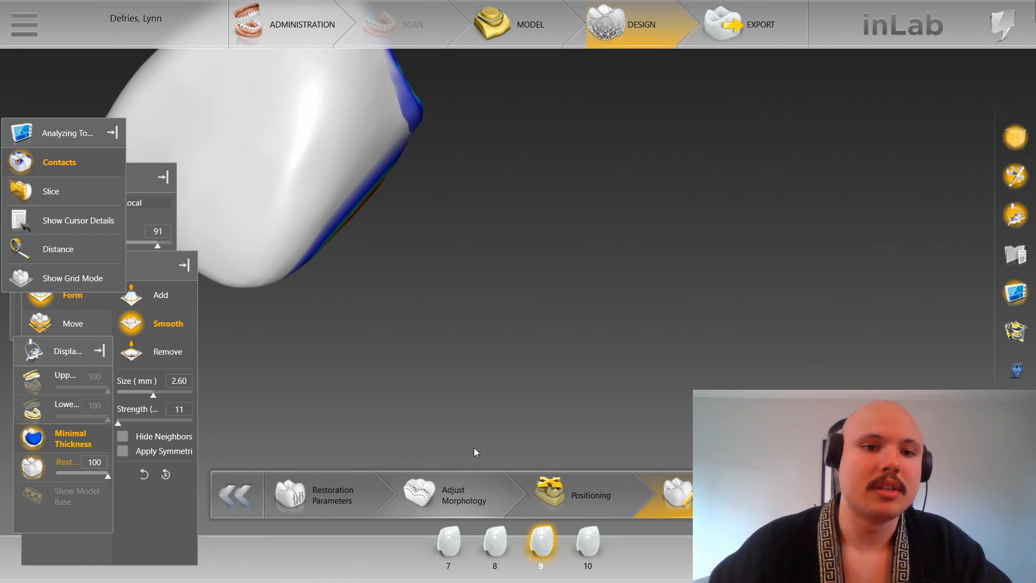
{"action": "left_click_drag", "start_coordinate": [473, 448], "coordinate": [383, 289]}
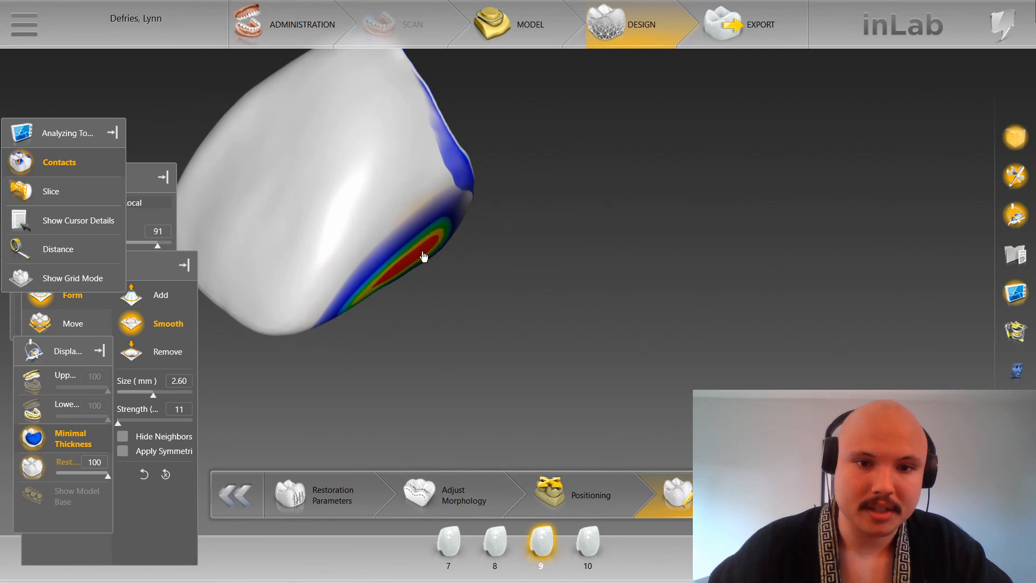
{"action": "mouse_move", "coordinate": [464, 238]}
{"action": "left_mouse_down"}
{"action": "mouse_move", "coordinate": [347, 276]}
{"action": "mouse_move", "coordinate": [423, 230]}
{"action": "mouse_move", "coordinate": [449, 308]}
{"action": "mouse_move", "coordinate": [390, 257]}
{"action": "left_mouse_up"}
{"action": "mouse_move", "coordinate": [408, 302]}
{"action": "left_mouse_down"}
{"action": "mouse_move", "coordinate": [402, 108]}
{"action": "mouse_move", "coordinate": [420, 231]}
{"action": "left_mouse_up"}
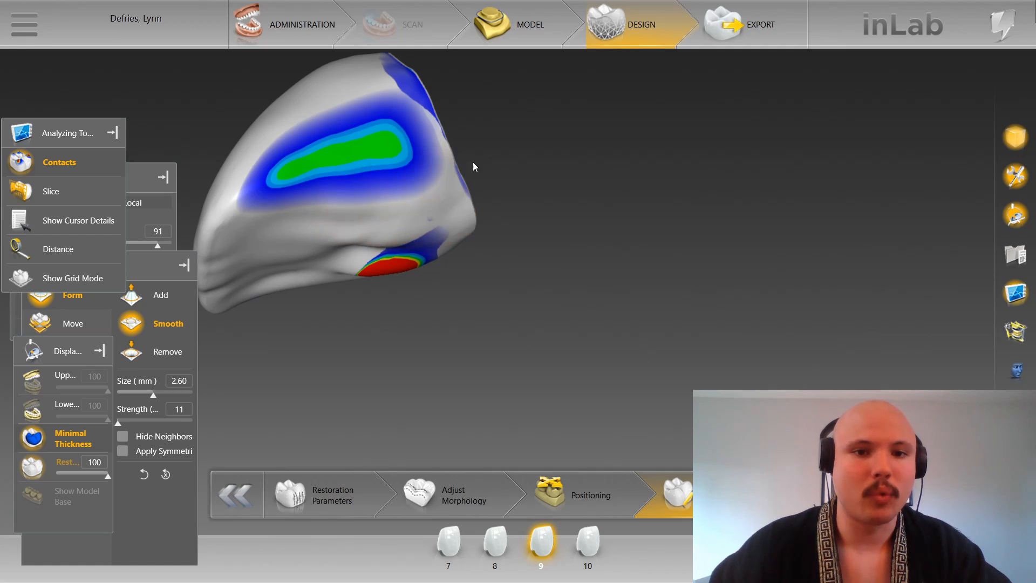
{"action": "left_click_drag", "start_coordinate": [474, 167], "coordinate": [560, 358]}
{"action": "left_click_drag", "start_coordinate": [347, 95], "coordinate": [353, 269]}
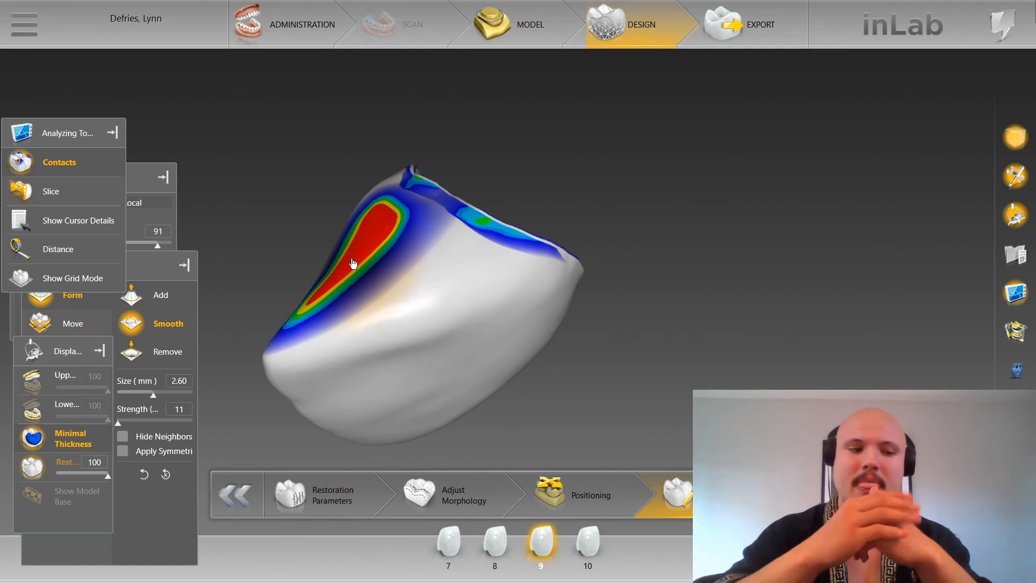
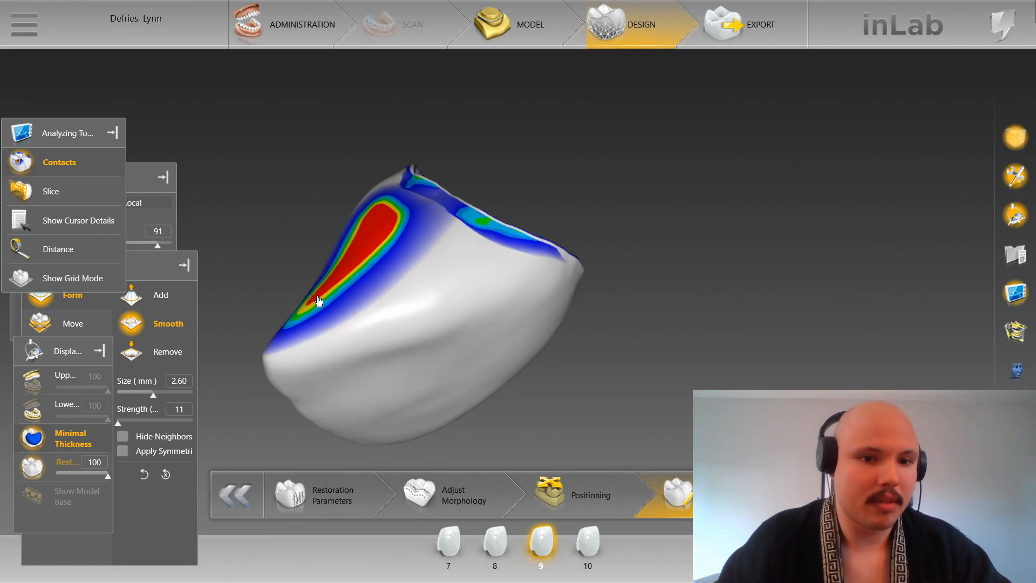
{"action": "scroll", "coordinate": [293, 286], "scroll_direction": "down", "scroll_amount": 5}
{"action": "left_click_drag", "start_coordinate": [381, 432], "coordinate": [576, 276]}
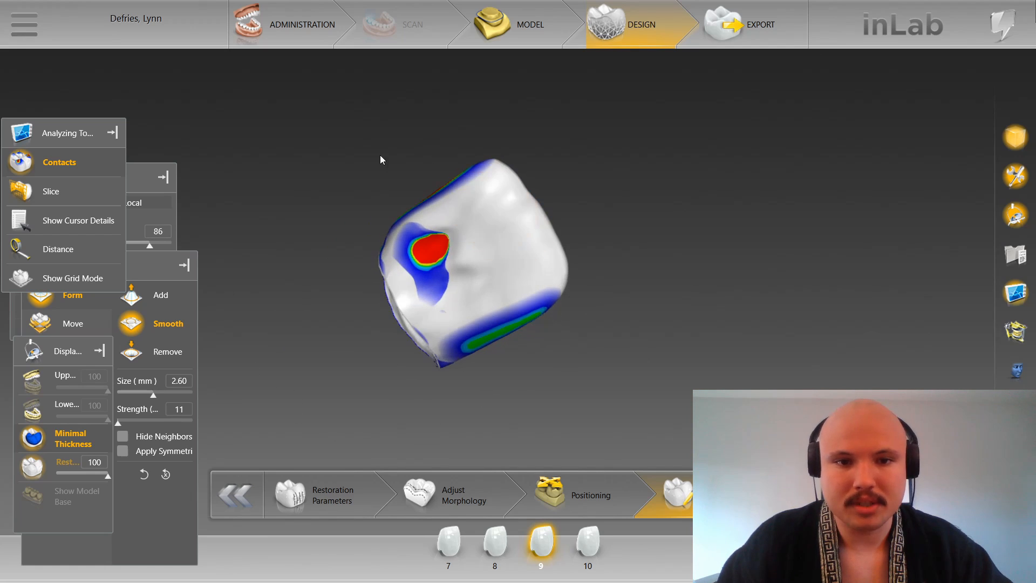
{"action": "left_click_drag", "start_coordinate": [380, 155], "coordinate": [412, 229]}
{"action": "scroll", "coordinate": [407, 227], "scroll_direction": "up", "scroll_amount": 6}
{"action": "left_click_drag", "start_coordinate": [351, 214], "coordinate": [299, 241]}
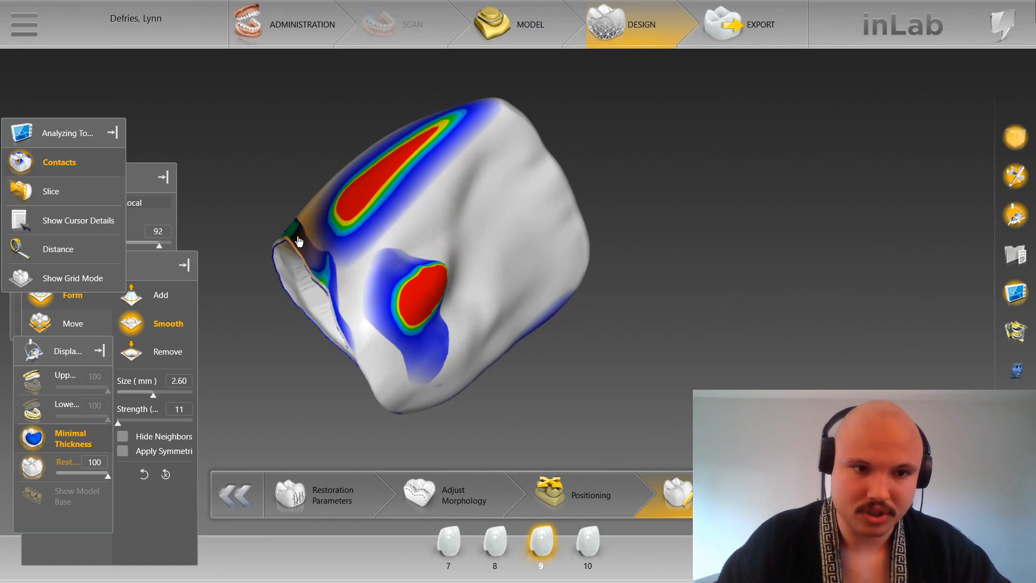
Step: Select tooth 7 and examine the contact areas on both of its sides
{"action": "left_click", "coordinate": [452, 522]}
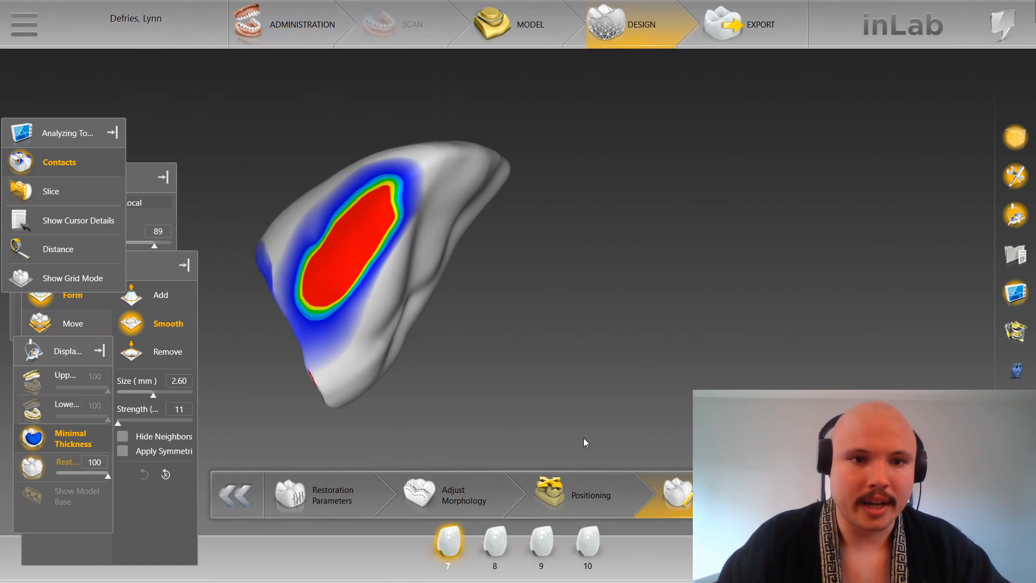
{"action": "left_click_drag", "start_coordinate": [318, 188], "coordinate": [341, 218]}
{"action": "scroll", "coordinate": [240, 190], "scroll_direction": "down", "scroll_amount": 3}
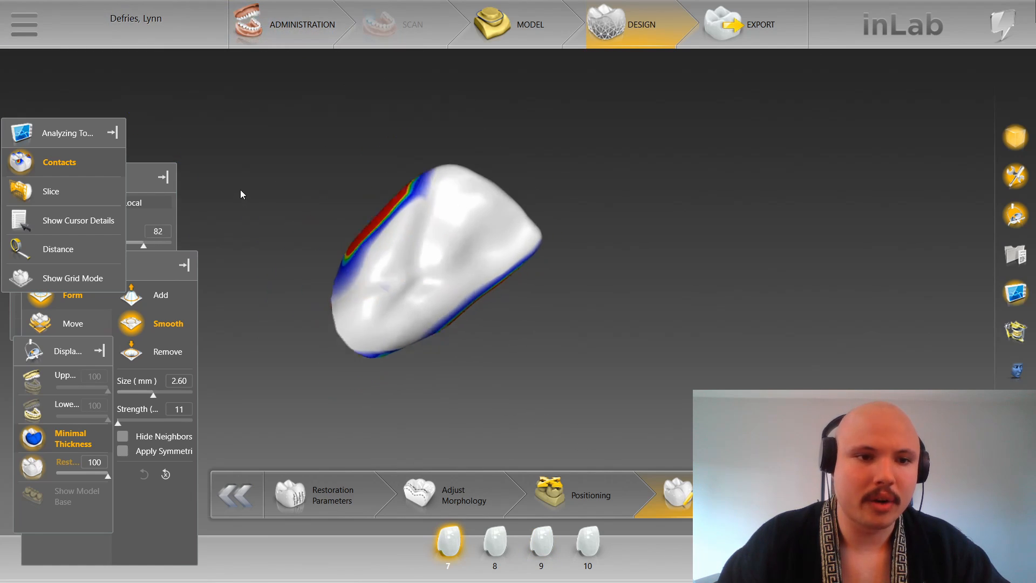
Step: Show the upper jaw again and set the model to the front view
{"action": "left_click", "coordinate": [33, 386]}
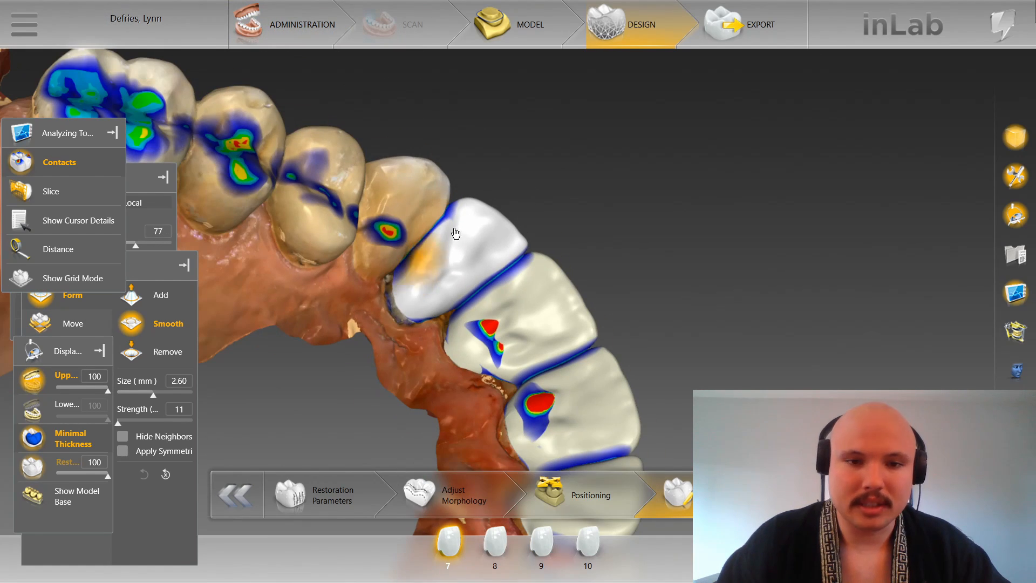
{"action": "scroll", "coordinate": [352, 266], "scroll_direction": "up", "scroll_amount": 3}
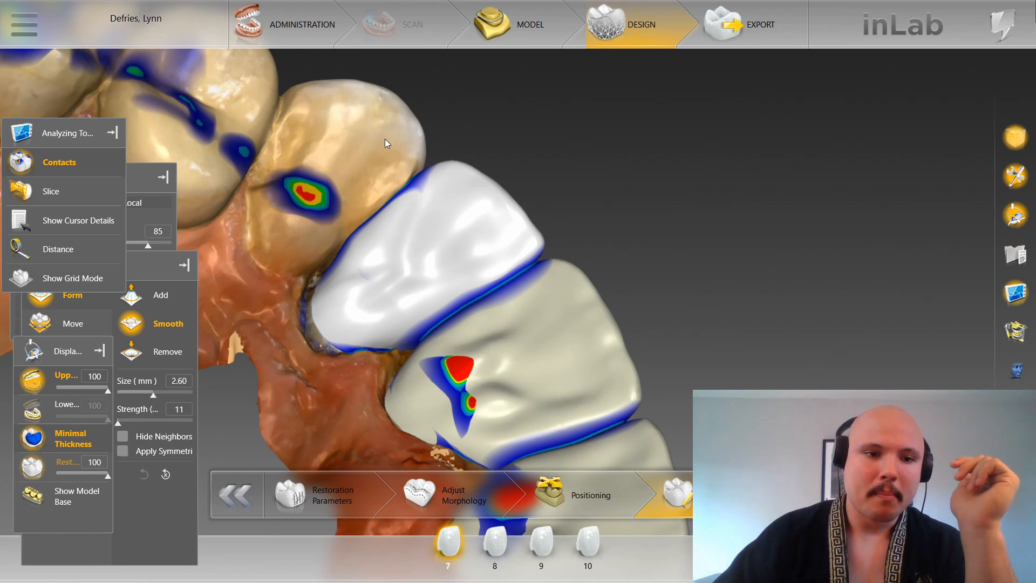
{"action": "left_click", "coordinate": [131, 183]}
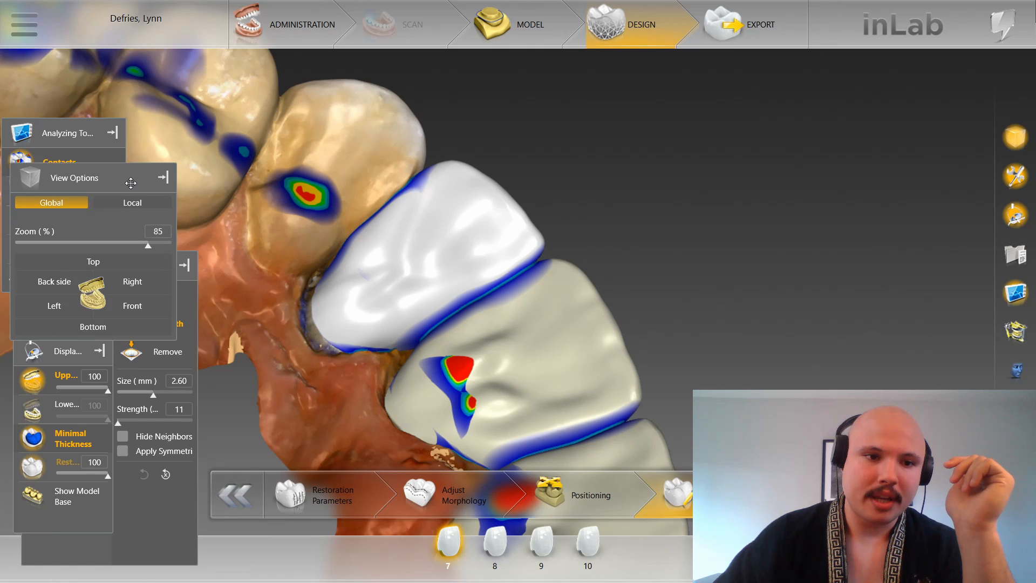
{"action": "left_click", "coordinate": [133, 304]}
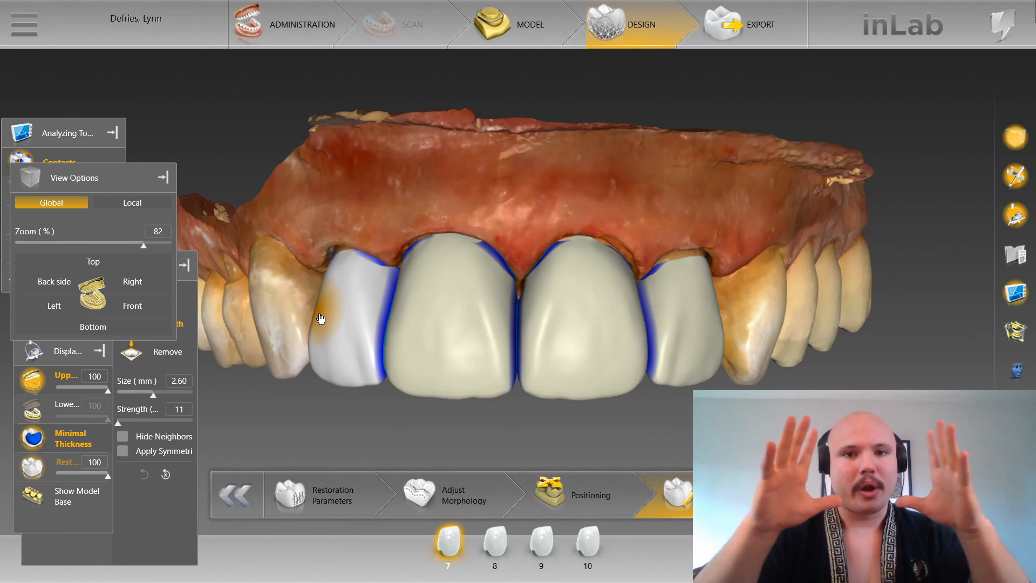
Step: Hide the upper jaw and examine the coloured contact area of tooth 7 facing tooth 8 from several sides
{"action": "scroll", "coordinate": [322, 370], "scroll_direction": "down", "scroll_amount": 1}
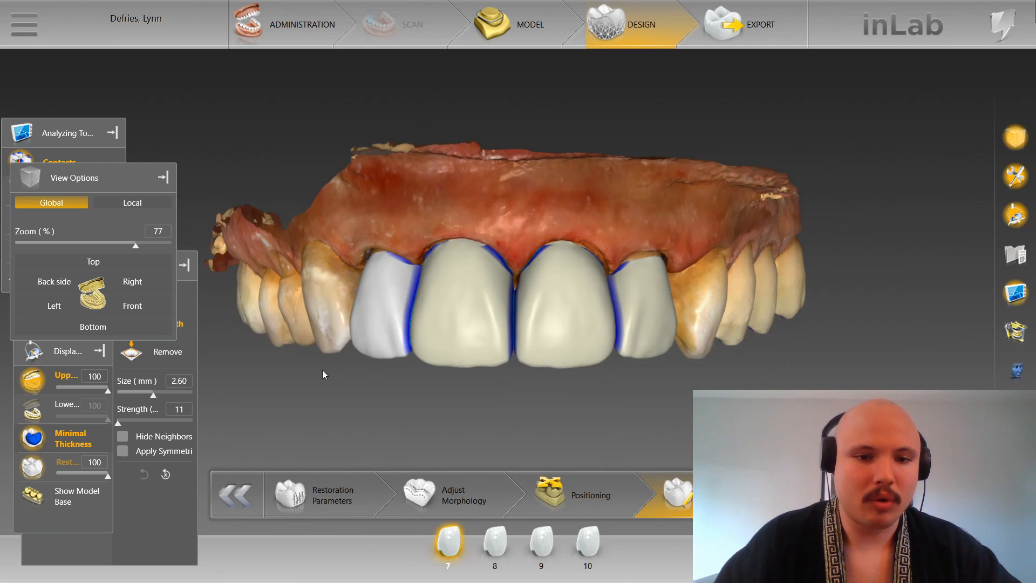
{"action": "right_click_drag", "start_coordinate": [322, 370], "coordinate": [410, 378]}
{"action": "left_click", "coordinate": [32, 380]}
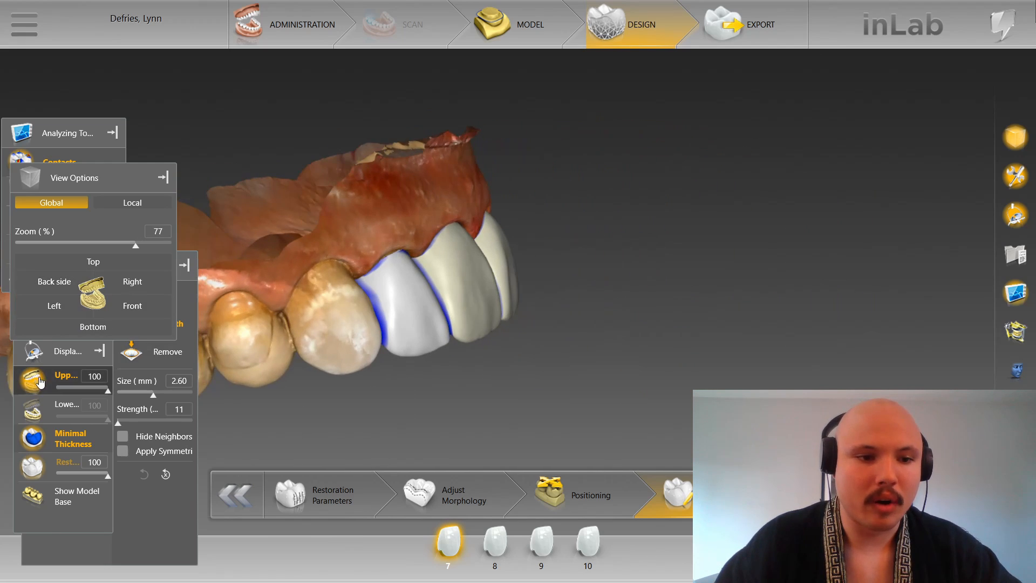
{"action": "mouse_move", "coordinate": [291, 443]}
{"action": "right_mouse_down"}
{"action": "mouse_move", "coordinate": [344, 331]}
{"action": "mouse_move", "coordinate": [274, 248]}
{"action": "mouse_move", "coordinate": [316, 191]}
{"action": "mouse_move", "coordinate": [286, 297]}
{"action": "right_mouse_up"}
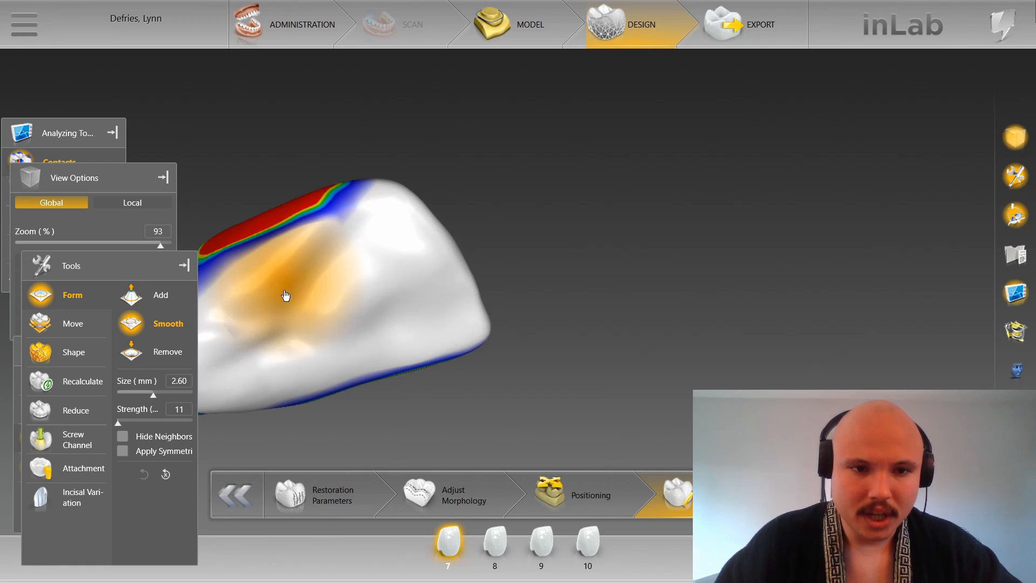
{"action": "scroll", "coordinate": [330, 214], "scroll_direction": "up", "scroll_amount": 1}
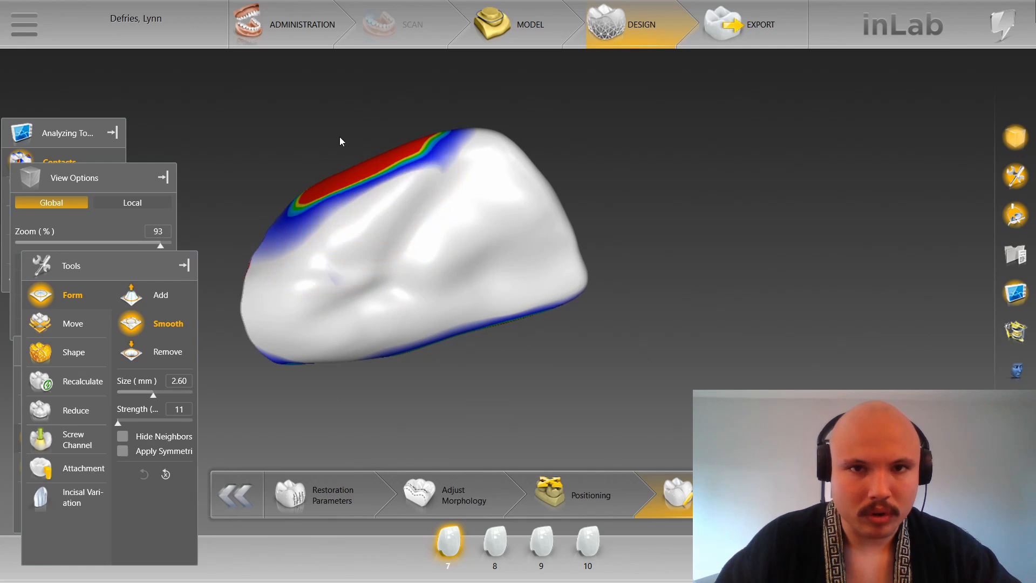
{"action": "mouse_move", "coordinate": [338, 137]}
{"action": "right_mouse_down"}
{"action": "mouse_move", "coordinate": [399, 325]}
{"action": "mouse_move", "coordinate": [397, 264]}
{"action": "mouse_move", "coordinate": [410, 302]}
{"action": "mouse_move", "coordinate": [429, 410]}
{"action": "right_mouse_up"}
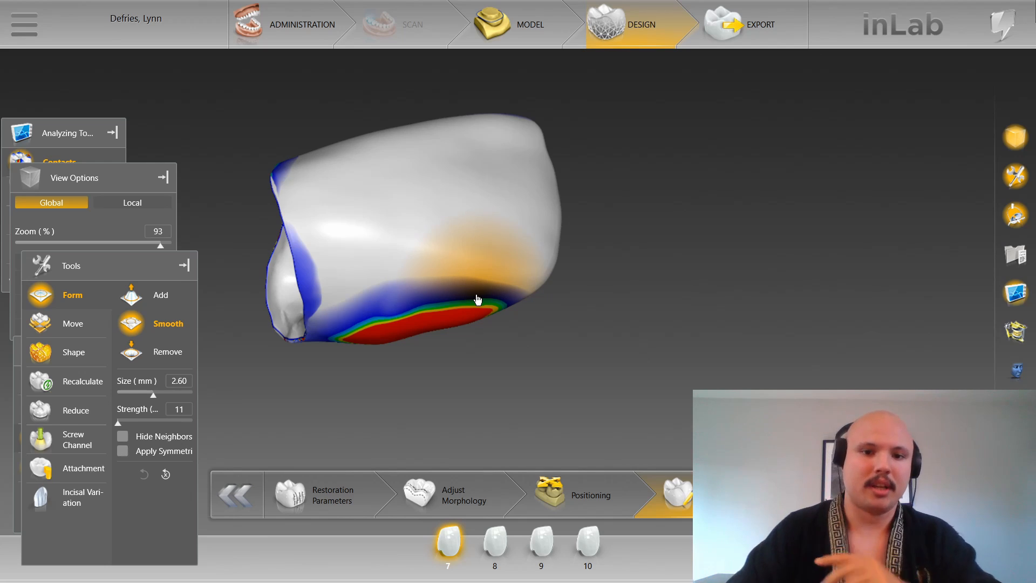
{"action": "middle_click_drag", "start_coordinate": [497, 297], "coordinate": [355, 216]}
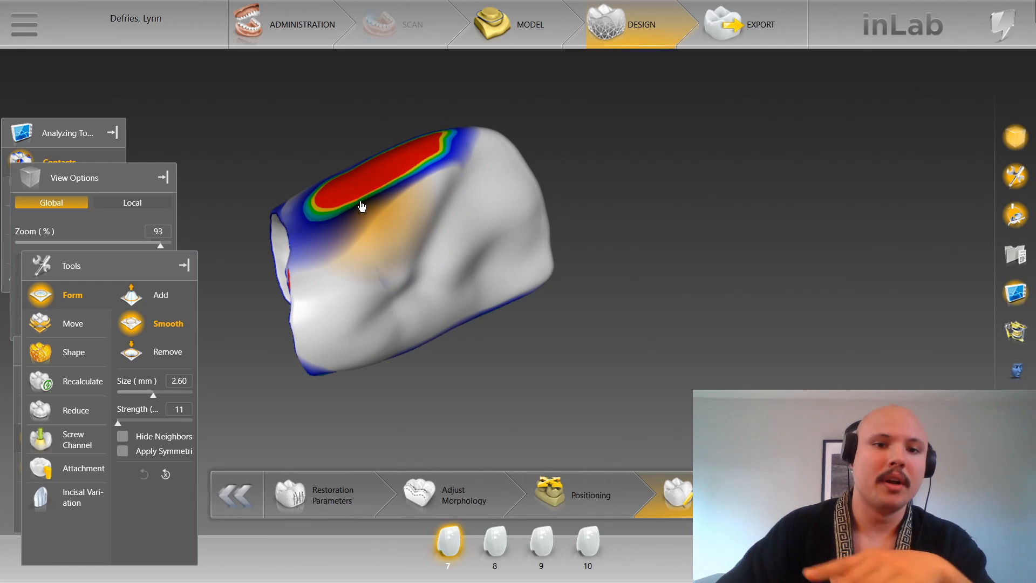
{"action": "right_click_drag", "start_coordinate": [286, 138], "coordinate": [403, 278]}
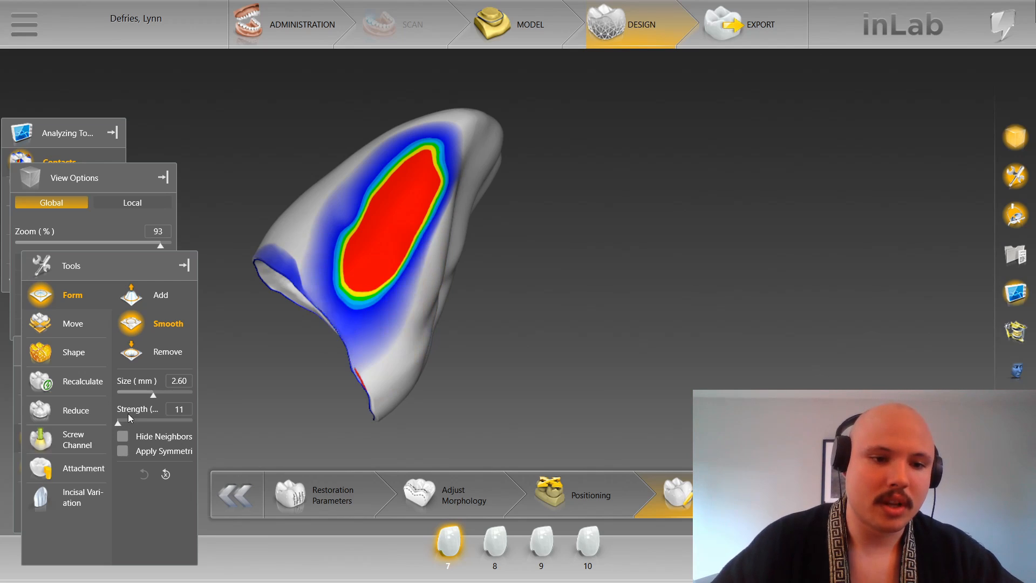
Step: Smooth the contact area of tooth 7 with strength 29 and a 2.28 mm tool size
{"action": "middle_click_drag", "start_coordinate": [484, 395], "coordinate": [405, 382]}
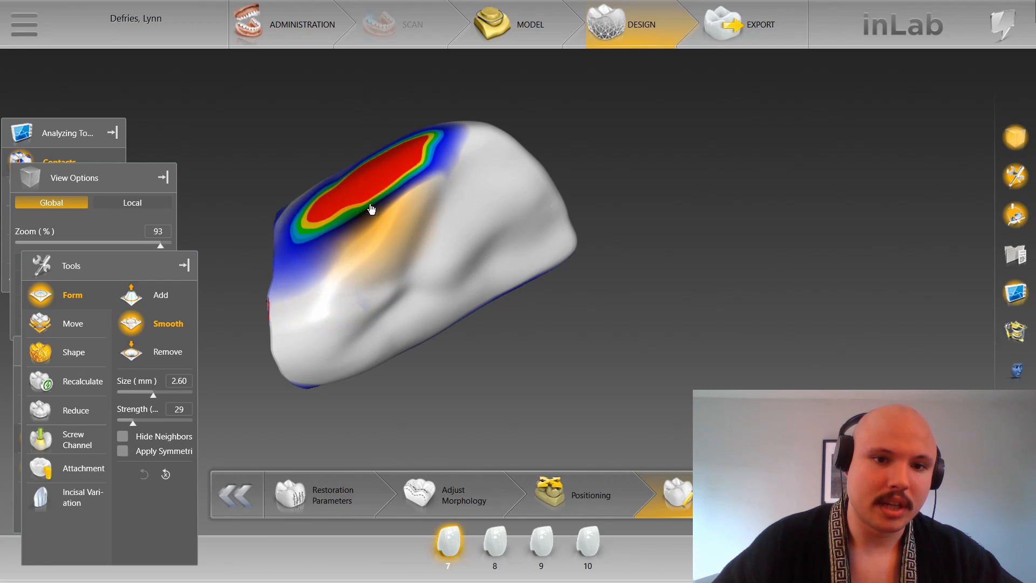
{"action": "scroll", "coordinate": [381, 193], "scroll_direction": "down", "scroll_amount": 3}
{"action": "mouse_move", "coordinate": [381, 193]}
{"action": "left_mouse_down"}
{"action": "mouse_move", "coordinate": [377, 205]}
{"action": "mouse_move", "coordinate": [422, 163]}
{"action": "mouse_move", "coordinate": [328, 231]}
{"action": "left_mouse_up"}
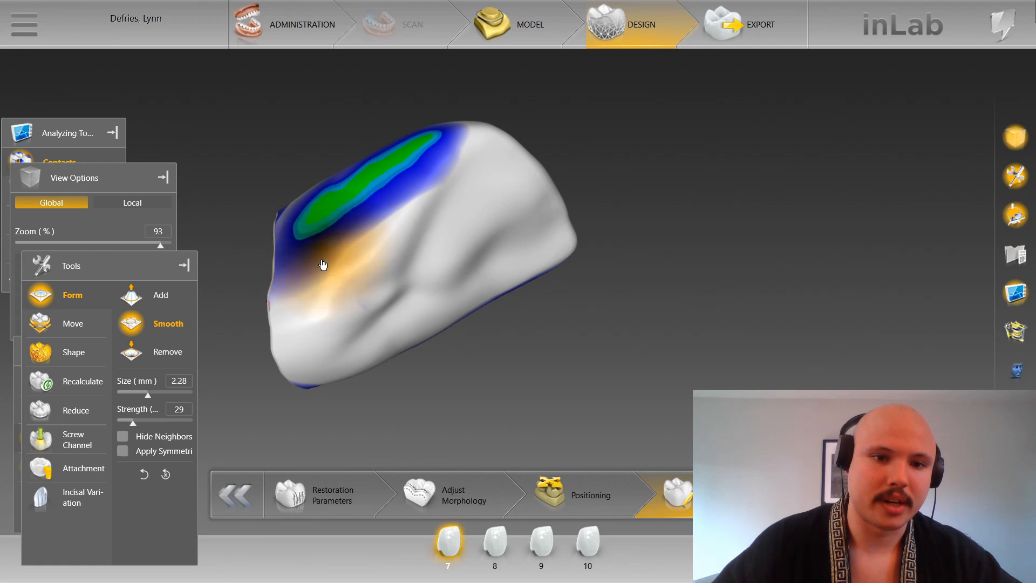
Step: Set the smoothing strength to 10 and the size to 2.48 mm, and smooth the lingual surface of tooth 7
{"action": "left_click_drag", "start_coordinate": [309, 154], "coordinate": [144, 440]}
{"action": "mouse_move", "coordinate": [432, 402]}
{"action": "left_mouse_down"}
{"action": "mouse_move", "coordinate": [330, 354]}
{"action": "mouse_move", "coordinate": [319, 282]}
{"action": "left_mouse_up"}
{"action": "scroll", "coordinate": [315, 269], "scroll_direction": "up", "scroll_amount": 1}
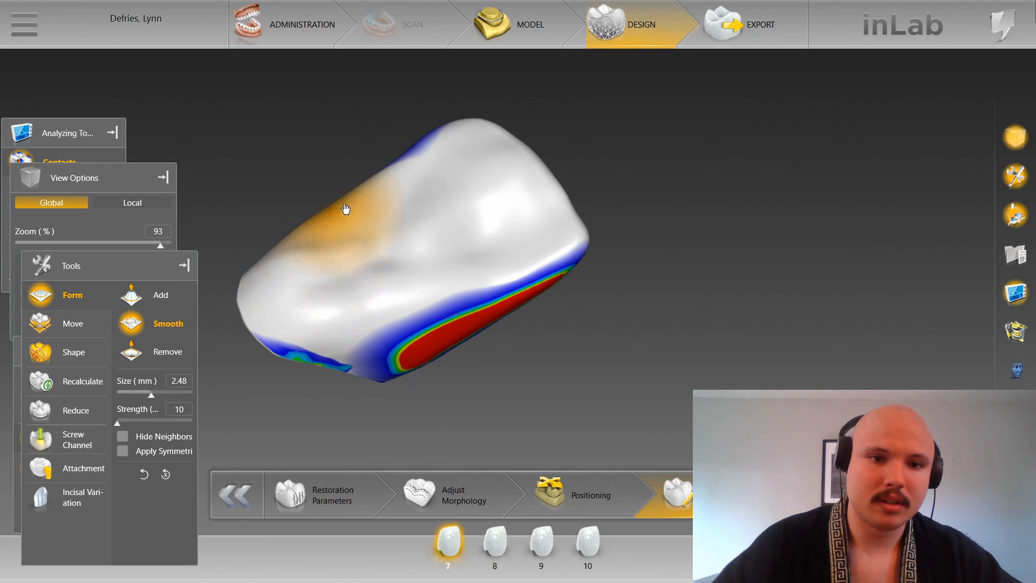
{"action": "mouse_move", "coordinate": [397, 161]}
{"action": "left_mouse_down"}
{"action": "mouse_move", "coordinate": [395, 174]}
{"action": "mouse_move", "coordinate": [431, 182]}
{"action": "mouse_move", "coordinate": [370, 147]}
{"action": "mouse_move", "coordinate": [380, 263]}
{"action": "mouse_move", "coordinate": [370, 316]}
{"action": "mouse_move", "coordinate": [525, 200]}
{"action": "left_mouse_up"}
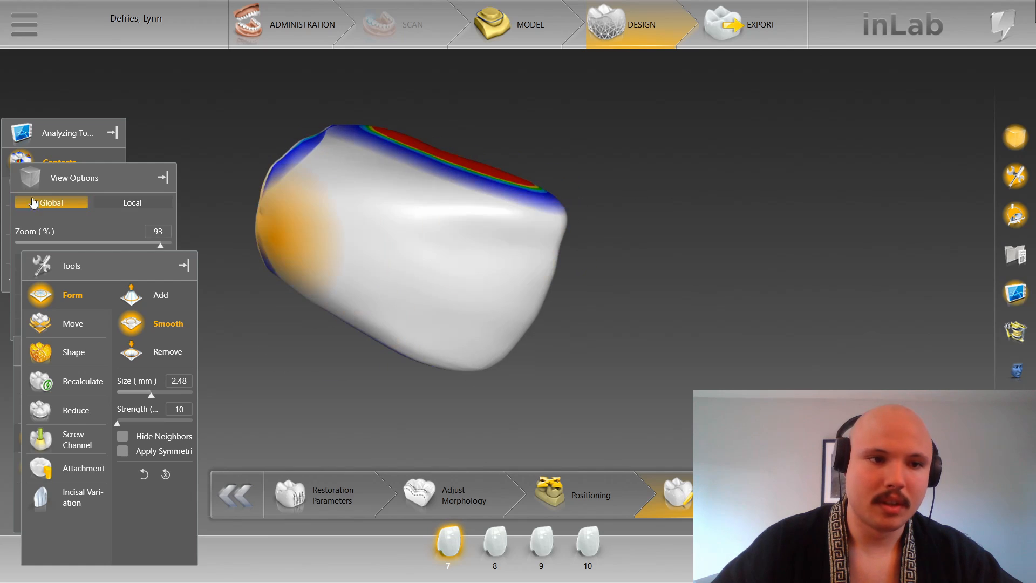
Step: Show the upper jaw in front view again and turn off the contact colours
{"action": "left_click", "coordinate": [98, 186]}
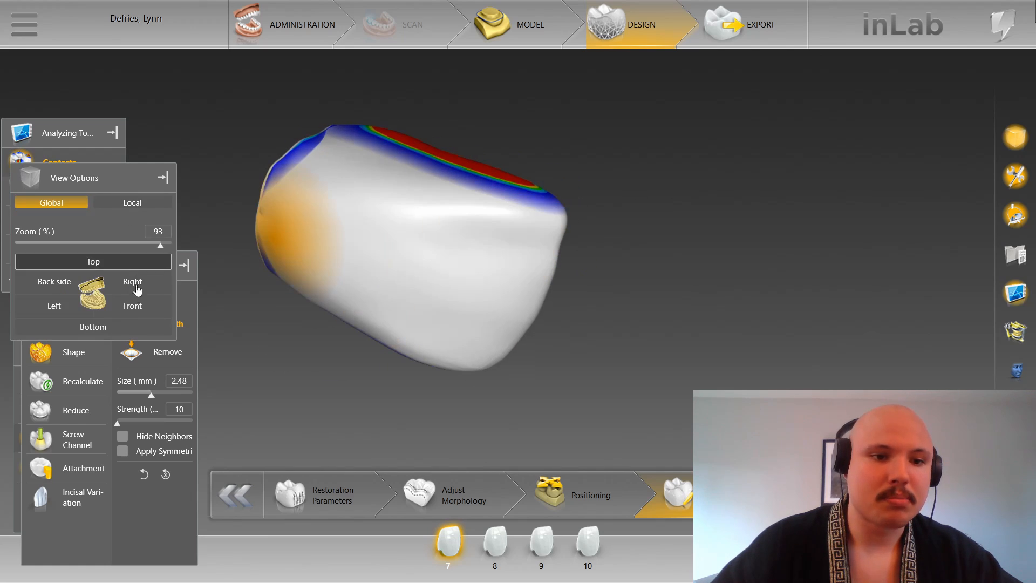
{"action": "left_click", "coordinate": [23, 358]}
{"action": "left_click", "coordinate": [20, 357]}
{"action": "left_click", "coordinate": [33, 380]}
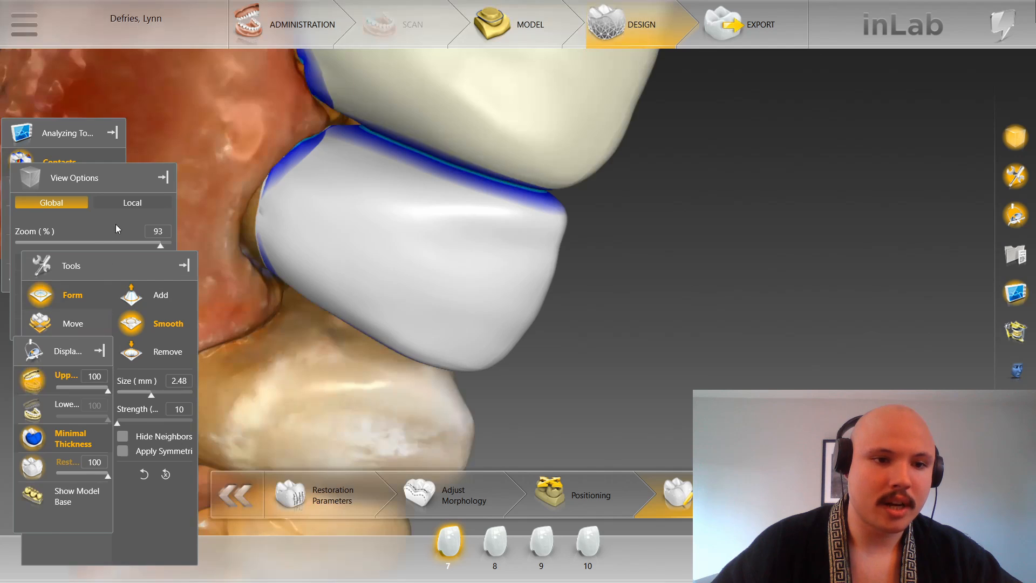
{"action": "left_click", "coordinate": [126, 183]}
{"action": "left_click", "coordinate": [135, 306]}
{"action": "left_click", "coordinate": [64, 161]}
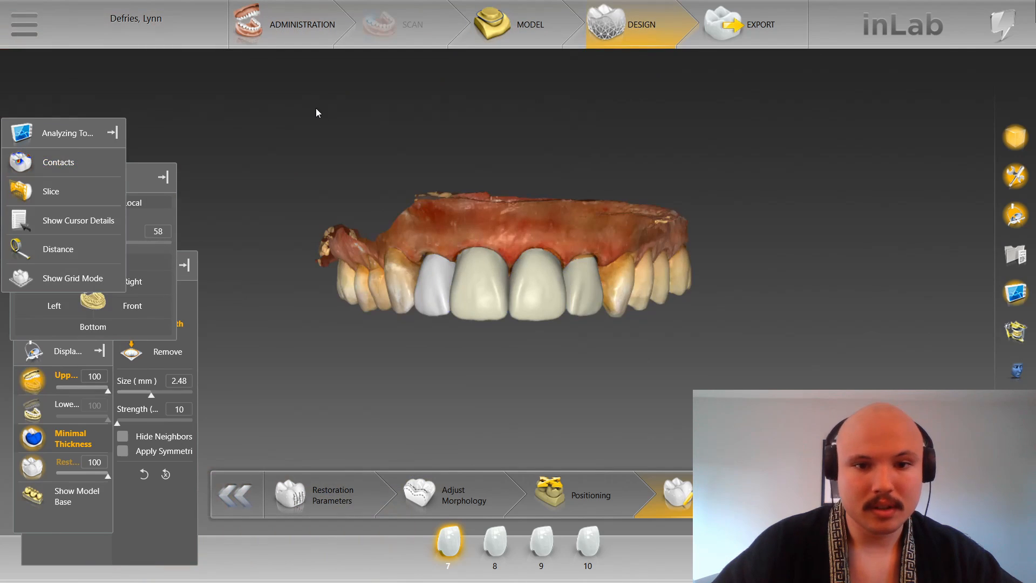
Step: Overlay the measuring grid on the front teeth and align the midline between teeth 8 and 9 with a major grid line
{"action": "scroll", "coordinate": [315, 109], "scroll_direction": "up", "scroll_amount": 2}
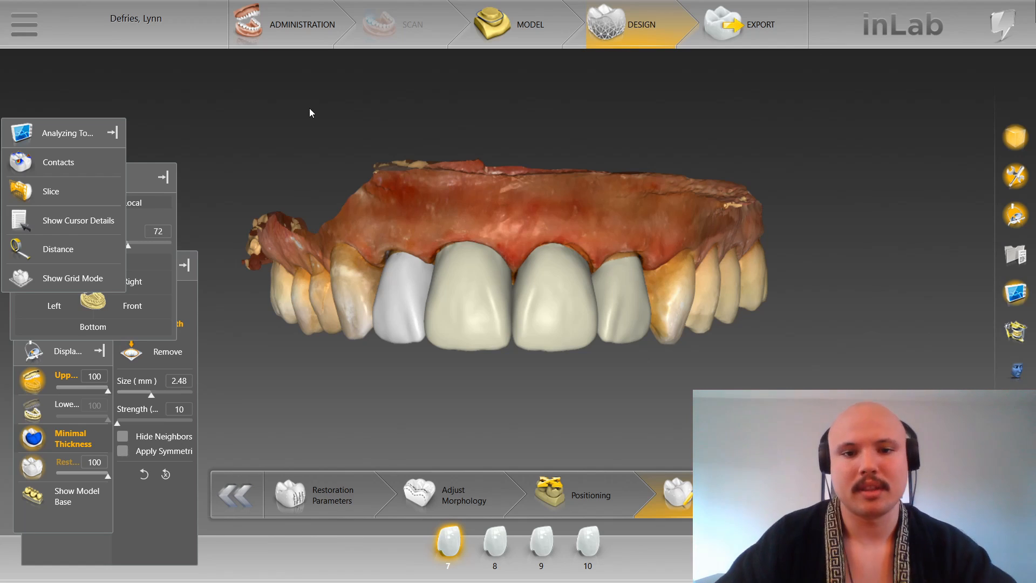
{"action": "scroll", "coordinate": [468, 124], "scroll_direction": "up", "scroll_amount": 2}
{"action": "key", "text": "ctrl+g"}
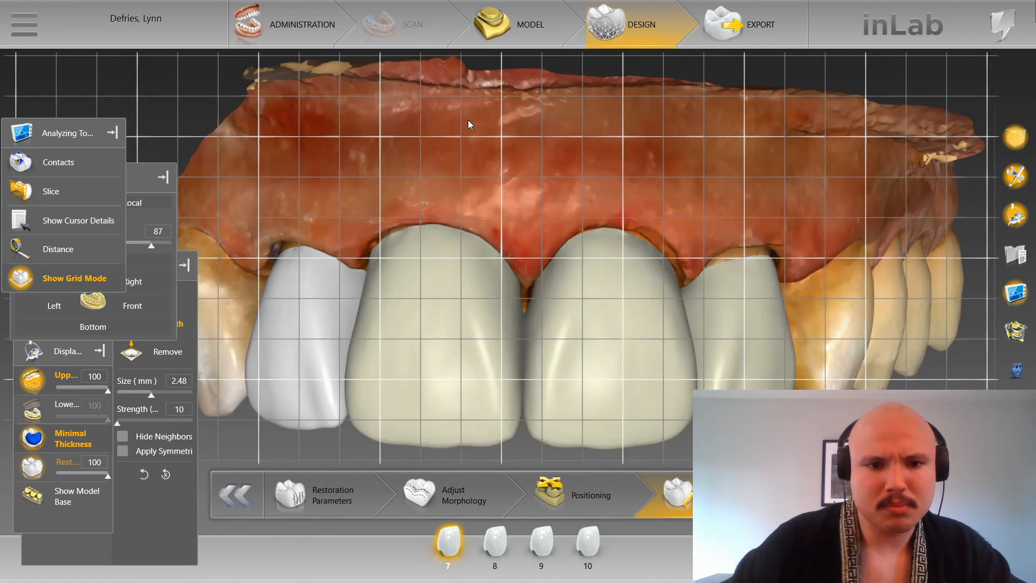
{"action": "left_click_drag", "start_coordinate": [588, 175], "coordinate": [573, 133]}
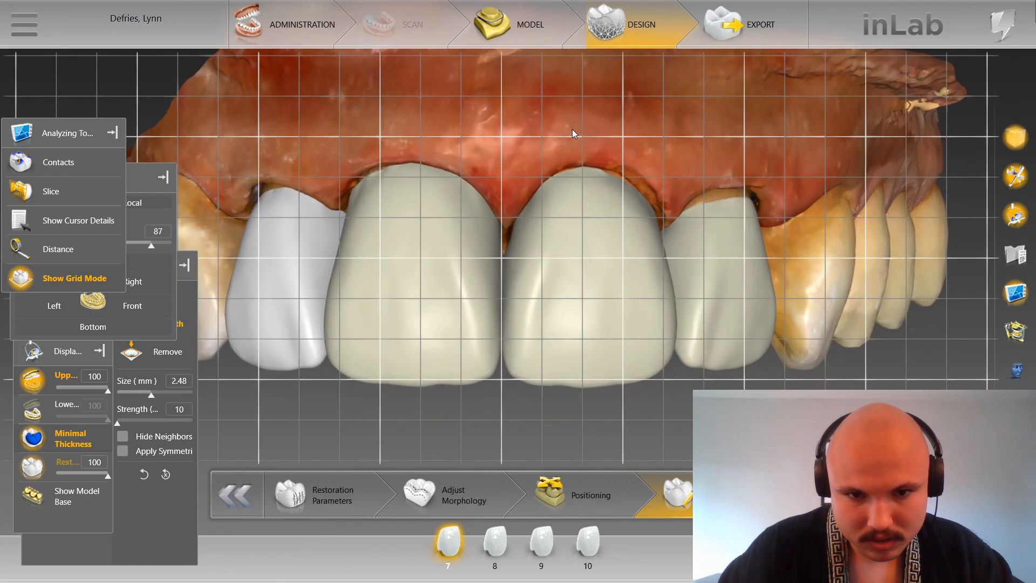
{"action": "scroll", "coordinate": [572, 128], "scroll_direction": "up", "scroll_amount": 2}
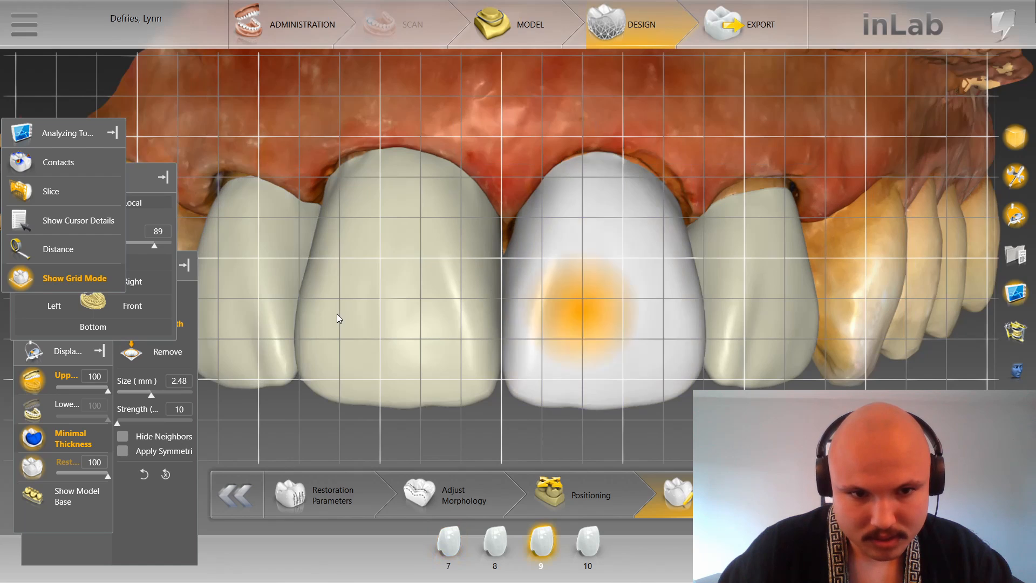
Step: Adjust the distal side of tooth 9 with Shape Anatomical, and compare its outline with teeth 8 and 10 on the grid
{"action": "right_click", "coordinate": [267, 451]}
{"action": "mouse_move", "coordinate": [329, 358]}
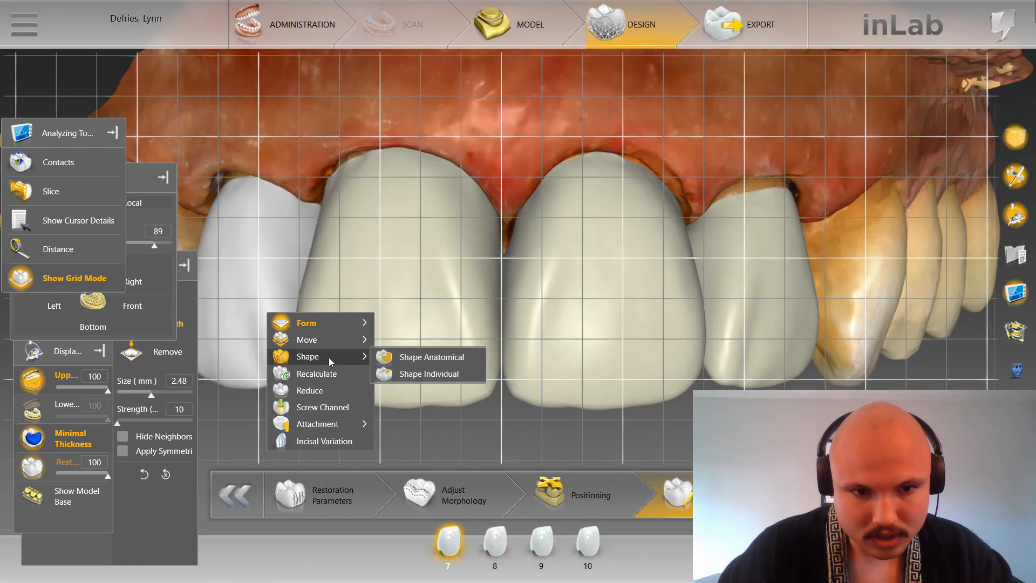
{"action": "left_click", "coordinate": [432, 357]}
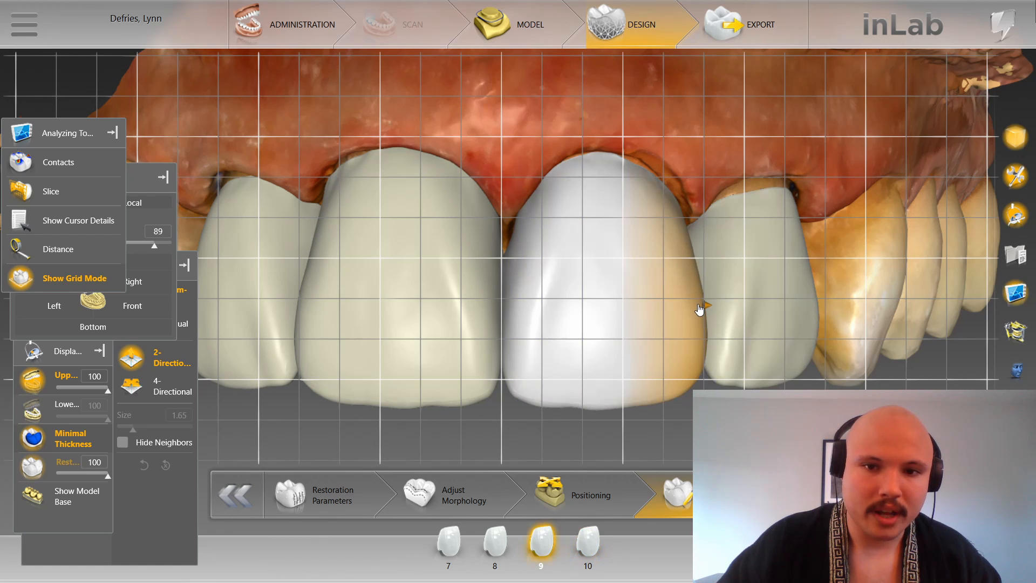
{"action": "left_click", "coordinate": [698, 305]}
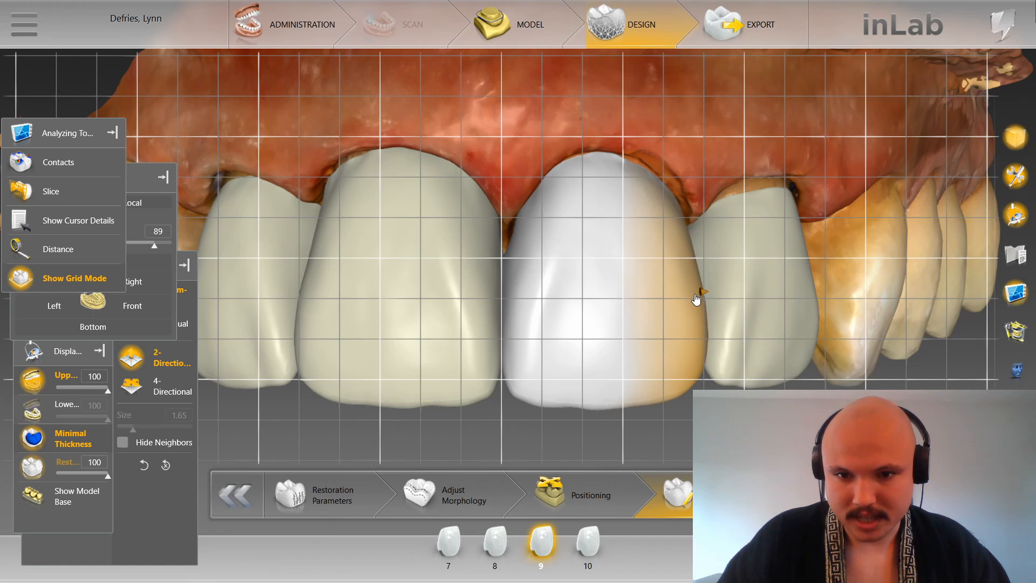
{"action": "left_click", "coordinate": [809, 274]}
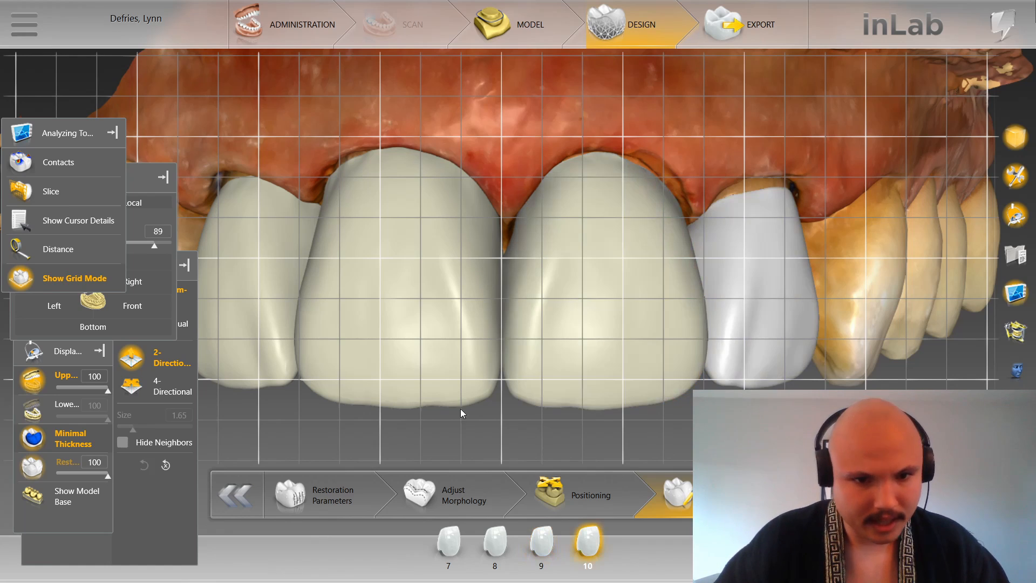
{"action": "left_click", "coordinate": [314, 384]}
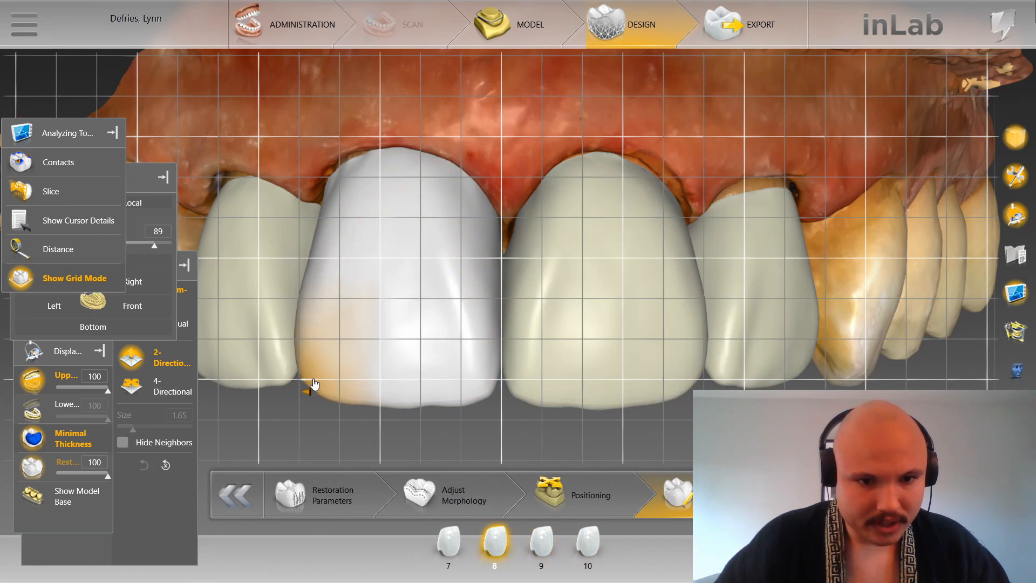
{"action": "left_click", "coordinate": [677, 401]}
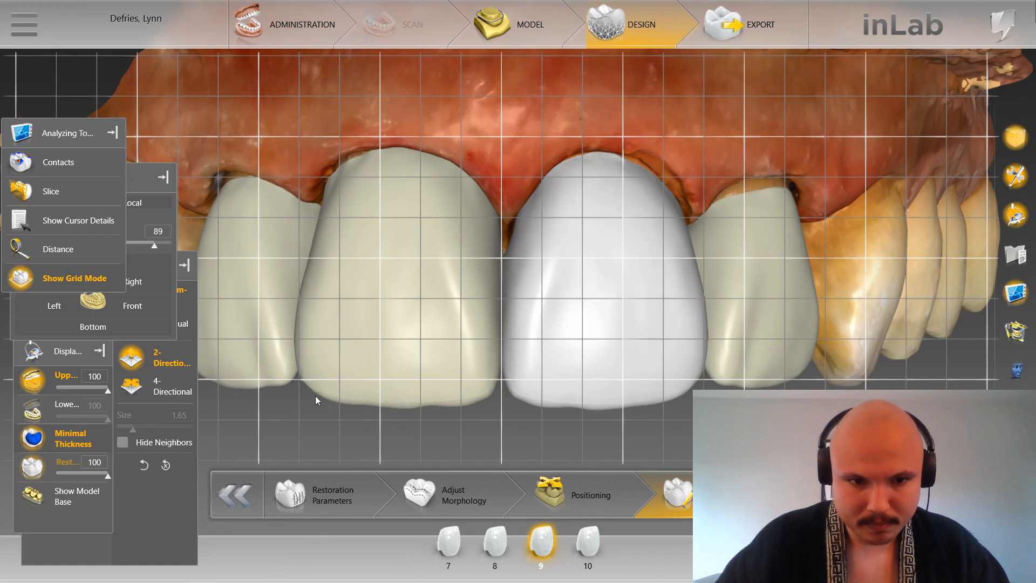
Step: Switch to the 4-directional Individual Shape tool at size 2.25 and refine the distal incisal corners of teeth 8 and 9
{"action": "left_click", "coordinate": [184, 328]}
{"action": "left_click", "coordinate": [162, 387]}
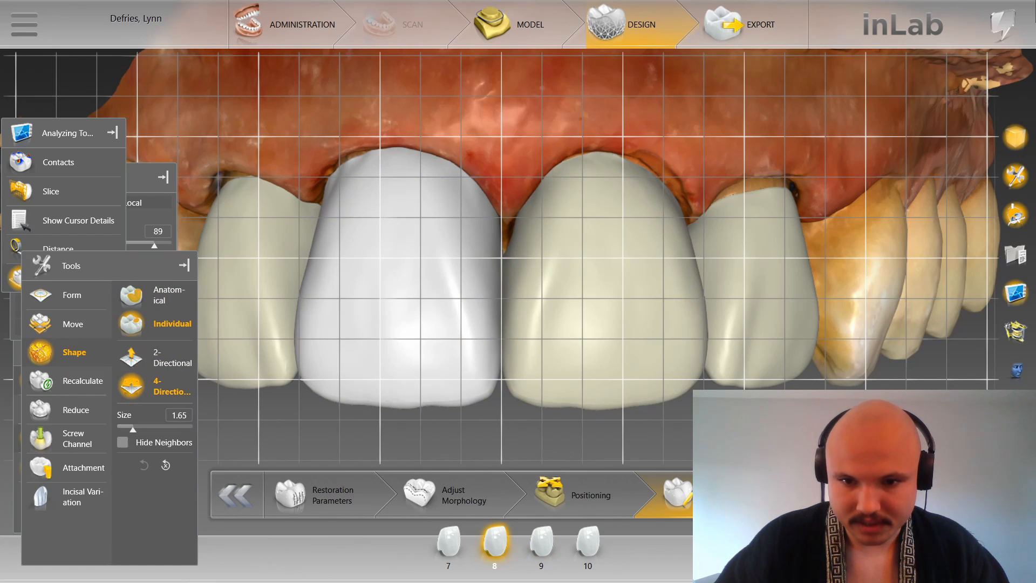
{"action": "left_click", "coordinate": [688, 392]}
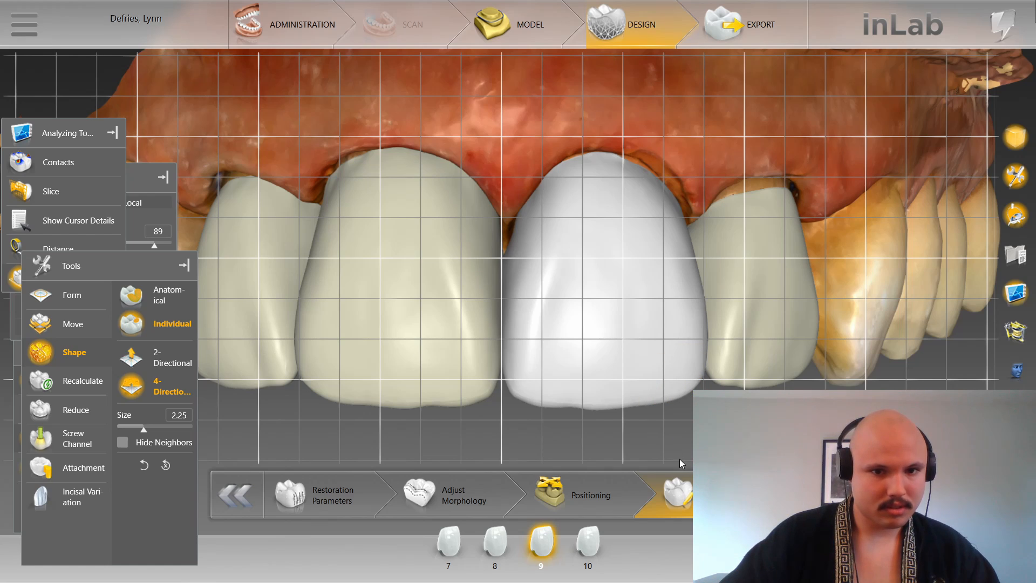
Step: Hide the grid and check the front teeth as a whole
{"action": "key", "text": "g"}
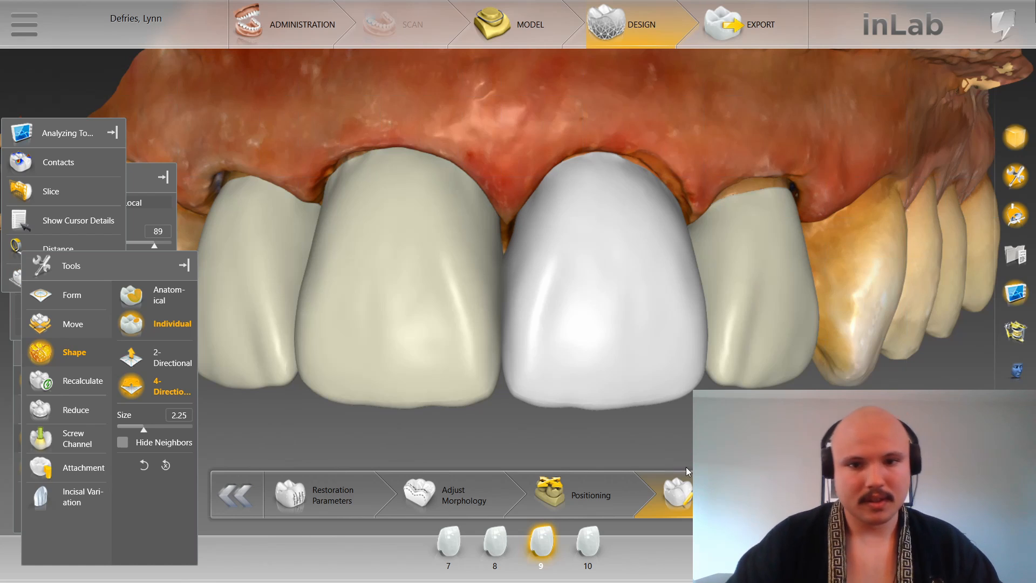
{"action": "scroll", "coordinate": [699, 465], "scroll_direction": "down", "scroll_amount": 5}
{"action": "scroll", "coordinate": [511, 211], "scroll_direction": "up", "scroll_amount": 1}
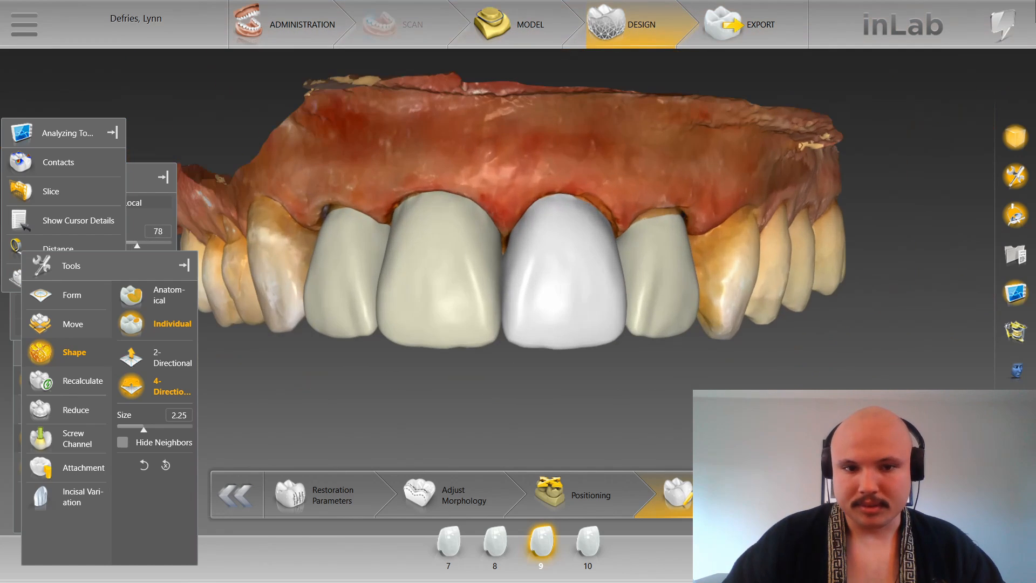
Step: Select tooth 7, turn on the contact colours and hide the upper jaw
{"action": "left_click", "coordinate": [344, 289]}
{"action": "middle_click_drag", "start_coordinate": [343, 289], "coordinate": [469, 132]}
{"action": "scroll", "coordinate": [349, 192], "scroll_direction": "up", "scroll_amount": 3}
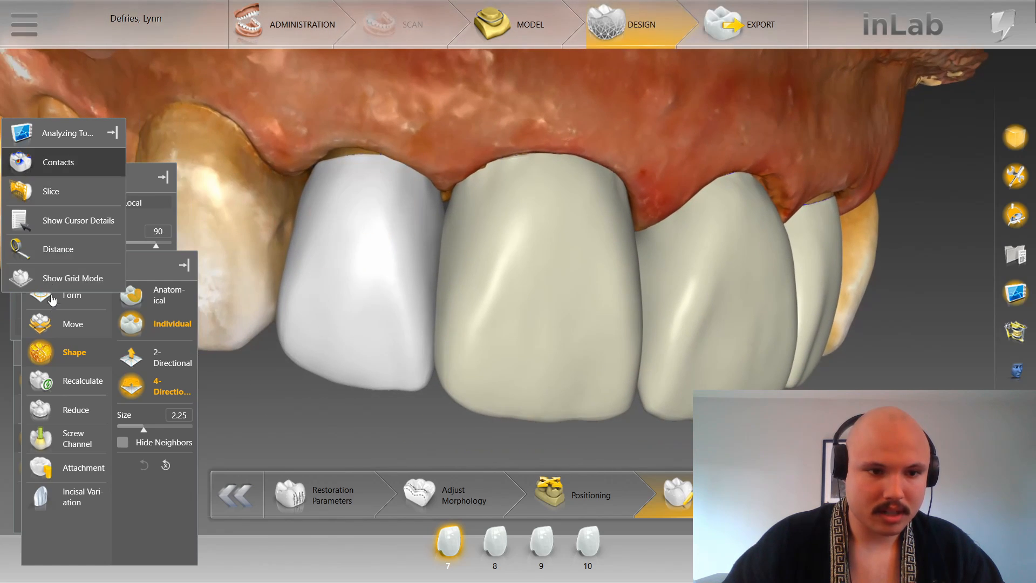
{"action": "left_click", "coordinate": [58, 162]}
{"action": "left_click", "coordinate": [17, 351]}
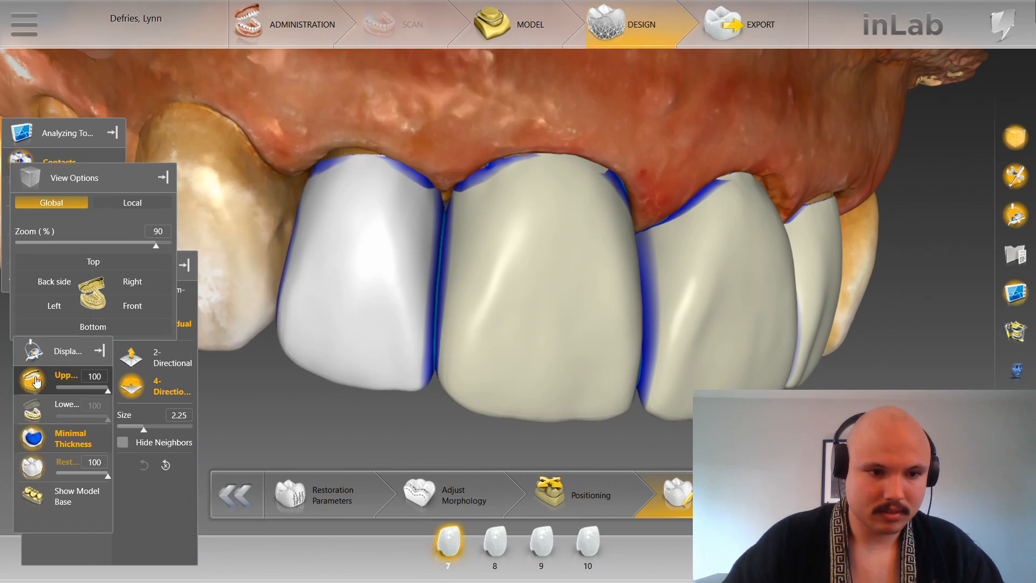
{"action": "left_click", "coordinate": [33, 381]}
Step: Smooth the lower part of the contact area on tooth 7 facing tooth 8 with size 2.23 mm and strength 10
{"action": "scroll", "coordinate": [494, 365], "scroll_direction": "up", "scroll_amount": 2}
{"action": "right_click", "coordinate": [494, 364]}
{"action": "left_click", "coordinate": [643, 388]}
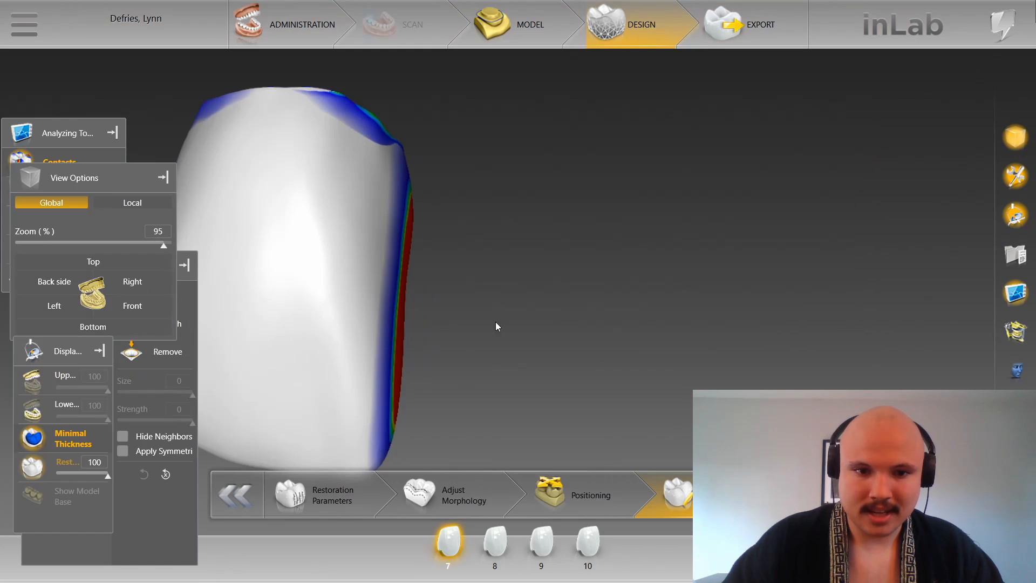
{"action": "mouse_move", "coordinate": [497, 326]}
{"action": "middle_mouse_down"}
{"action": "mouse_move", "coordinate": [520, 302]}
{"action": "mouse_move", "coordinate": [349, 322]}
{"action": "middle_mouse_up"}
{"action": "scroll", "coordinate": [344, 307], "scroll_direction": "up", "scroll_amount": 1, "text": "ctrl"}
{"action": "scroll", "coordinate": [344, 306], "scroll_direction": "down", "scroll_amount": 1, "text": "ctrl"}
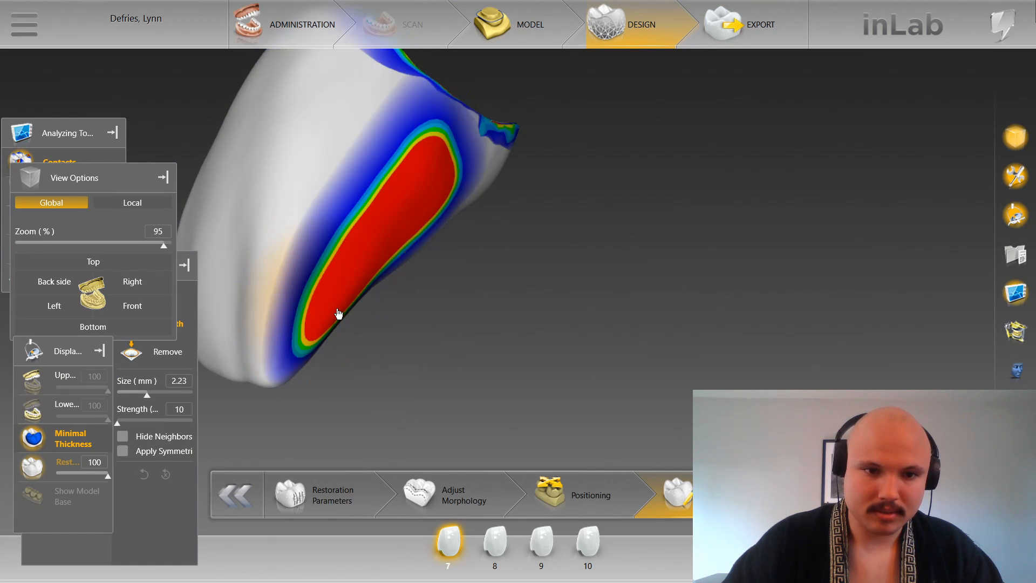
{"action": "left_click_drag", "start_coordinate": [327, 322], "coordinate": [346, 292]}
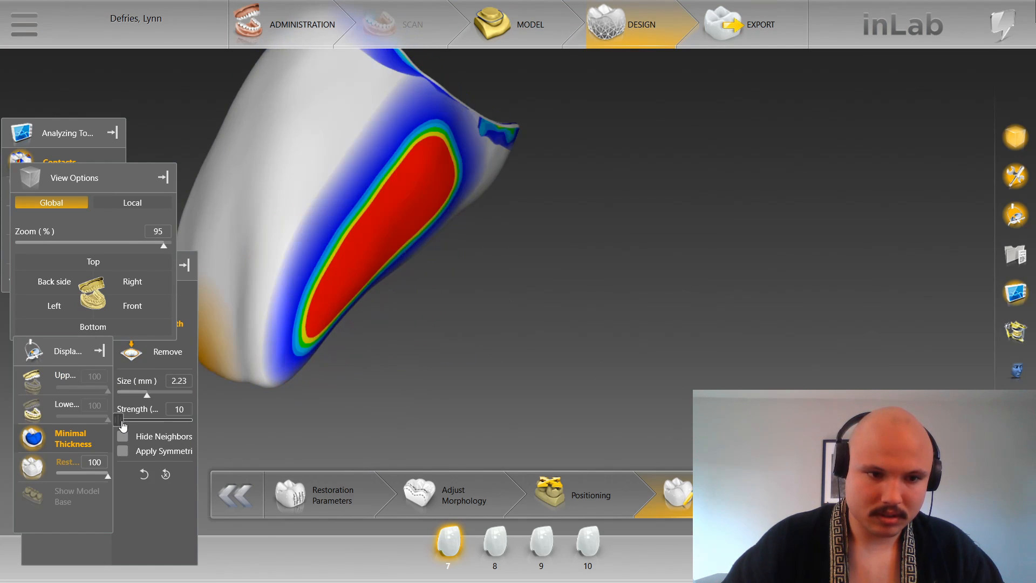
Step: Set the smoothing strength to 12 and examine the contact area of tooth 7 from several sides
{"action": "left_click_drag", "start_coordinate": [121, 421], "coordinate": [127, 421]}
{"action": "mouse_move", "coordinate": [365, 278]}
{"action": "left_mouse_down"}
{"action": "mouse_move", "coordinate": [370, 250]}
{"action": "mouse_move", "coordinate": [451, 134]}
{"action": "mouse_move", "coordinate": [418, 212]}
{"action": "mouse_move", "coordinate": [492, 320]}
{"action": "mouse_move", "coordinate": [387, 324]}
{"action": "left_mouse_up"}
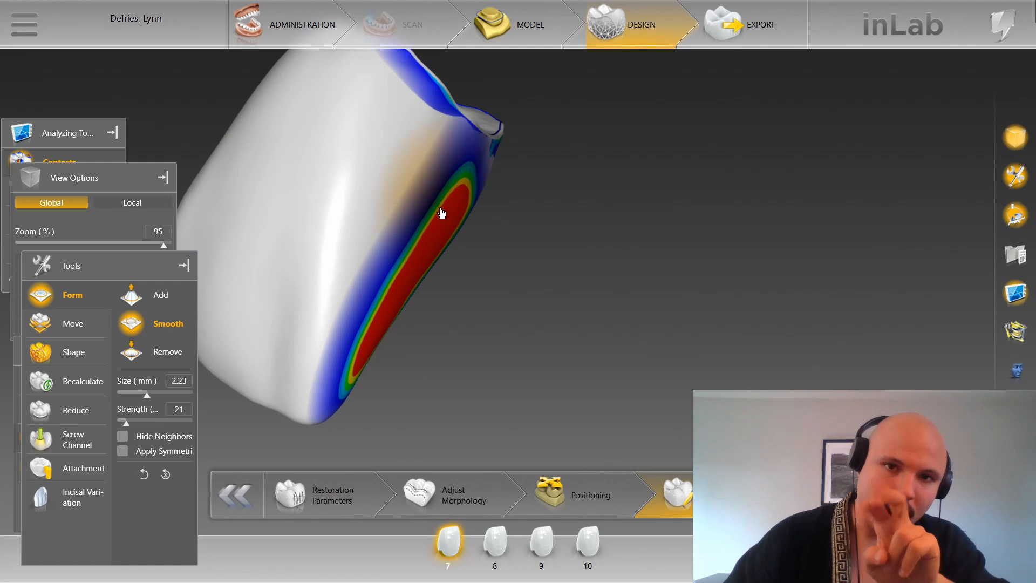
{"action": "left_click_drag", "start_coordinate": [467, 254], "coordinate": [209, 328]}
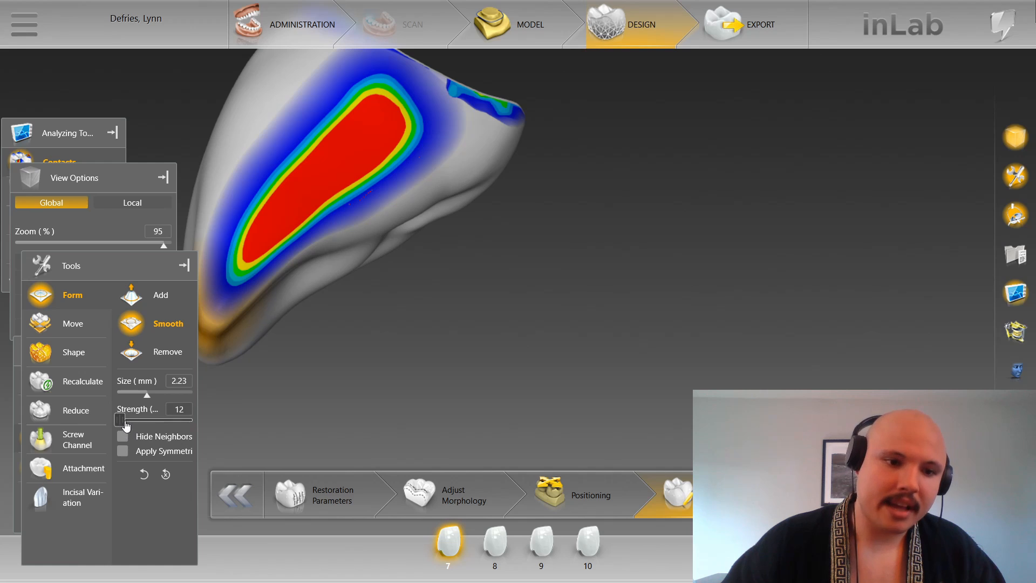
{"action": "left_click_drag", "start_coordinate": [475, 407], "coordinate": [531, 172]}
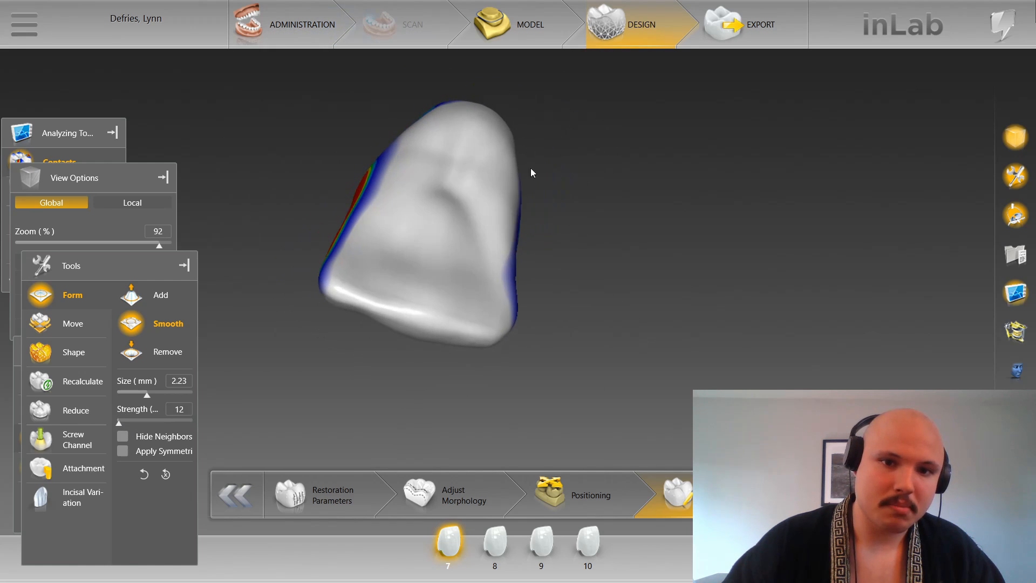
{"action": "mouse_move", "coordinate": [444, 214]}
{"action": "left_mouse_down"}
{"action": "mouse_move", "coordinate": [448, 228]}
{"action": "mouse_move", "coordinate": [453, 203]}
{"action": "left_mouse_up"}
{"action": "mouse_move", "coordinate": [577, 202]}
{"action": "left_mouse_down"}
{"action": "mouse_move", "coordinate": [569, 294]}
{"action": "mouse_move", "coordinate": [331, 190]}
{"action": "mouse_move", "coordinate": [358, 284]}
{"action": "left_mouse_up"}
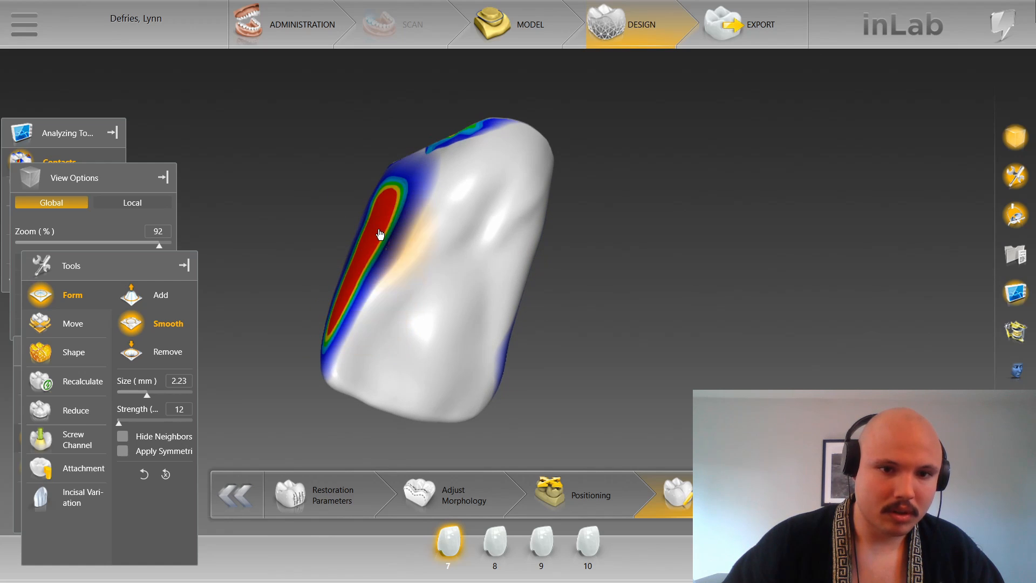
{"action": "mouse_move", "coordinate": [373, 157]}
{"action": "left_mouse_down"}
{"action": "mouse_move", "coordinate": [419, 175]}
{"action": "mouse_move", "coordinate": [434, 214]}
{"action": "left_mouse_up"}
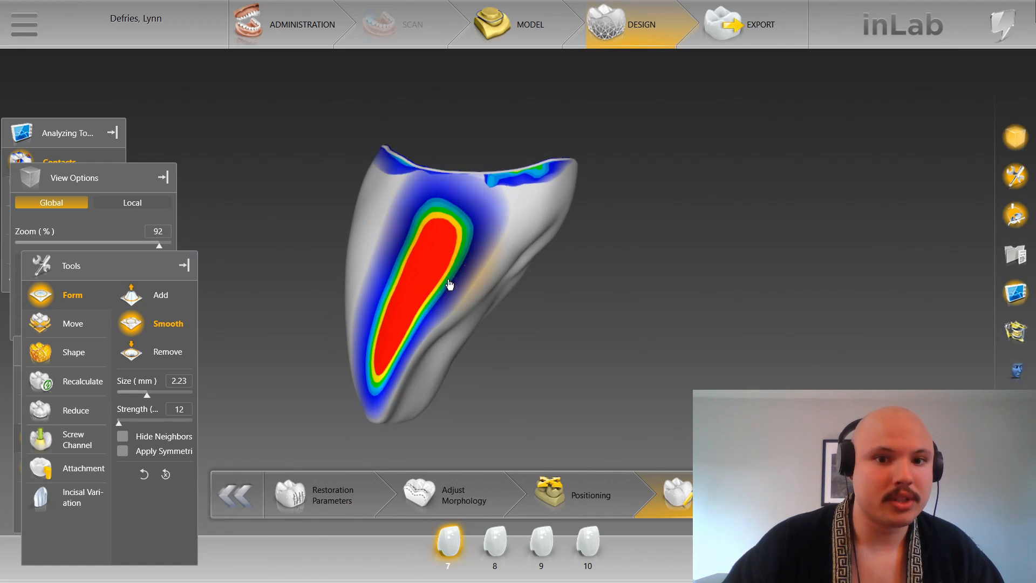
{"action": "mouse_move", "coordinate": [544, 300]}
{"action": "left_mouse_down"}
{"action": "mouse_move", "coordinate": [537, 318]}
{"action": "mouse_move", "coordinate": [512, 275]}
{"action": "mouse_move", "coordinate": [654, 273]}
{"action": "mouse_move", "coordinate": [682, 238]}
{"action": "mouse_move", "coordinate": [582, 157]}
{"action": "mouse_move", "coordinate": [581, 132]}
{"action": "mouse_move", "coordinate": [568, 132]}
{"action": "left_mouse_up"}
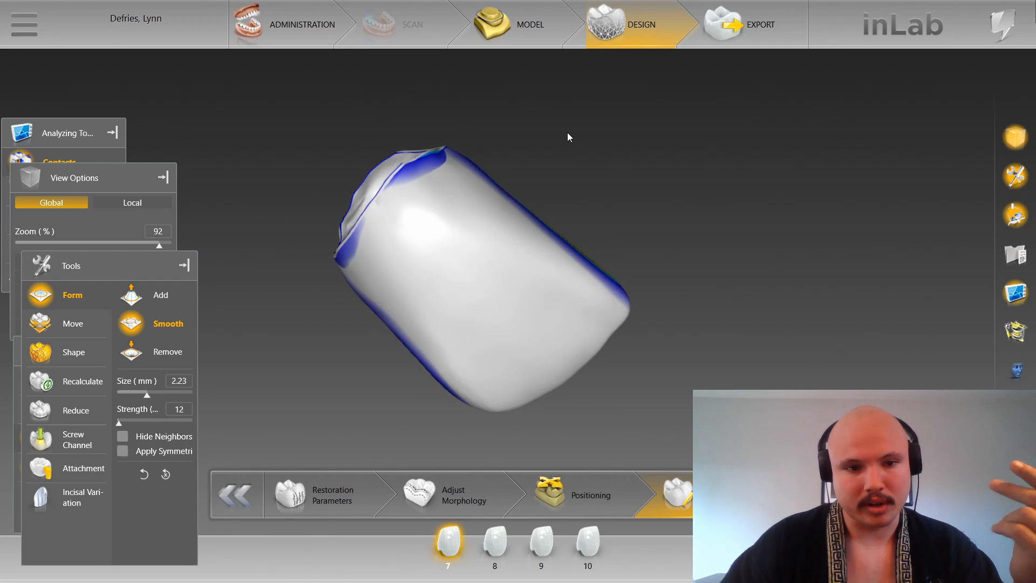
{"action": "mouse_move", "coordinate": [618, 171]}
{"action": "left_mouse_down"}
{"action": "mouse_move", "coordinate": [629, 178]}
{"action": "mouse_move", "coordinate": [605, 184]}
{"action": "left_mouse_up"}
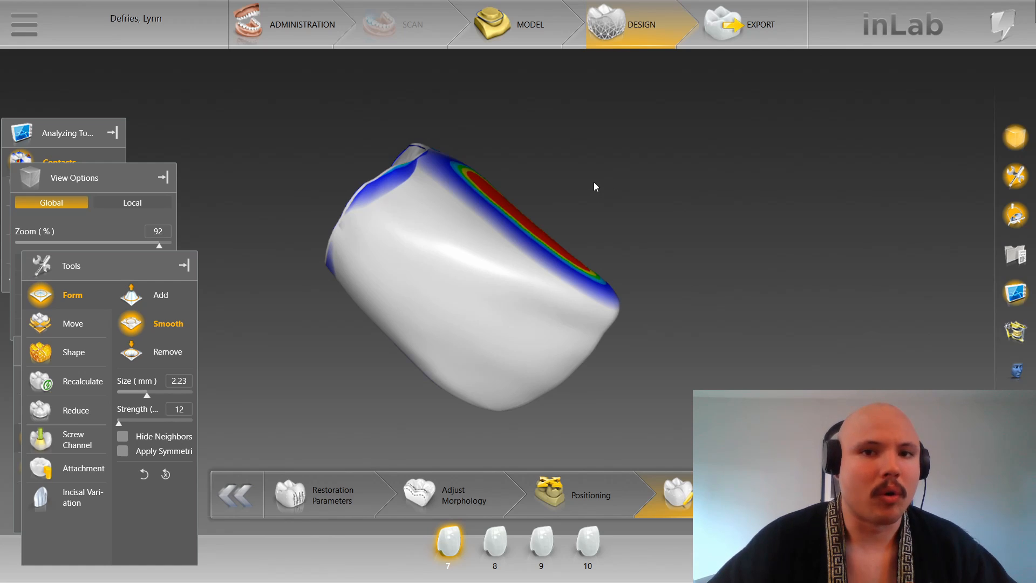
Step: Select tooth 8 and smooth its contact area facing tooth 7, using sizes 2.55 and 2.23 mm at strength 12
{"action": "right_click_drag", "start_coordinate": [594, 184], "coordinate": [538, 337]}
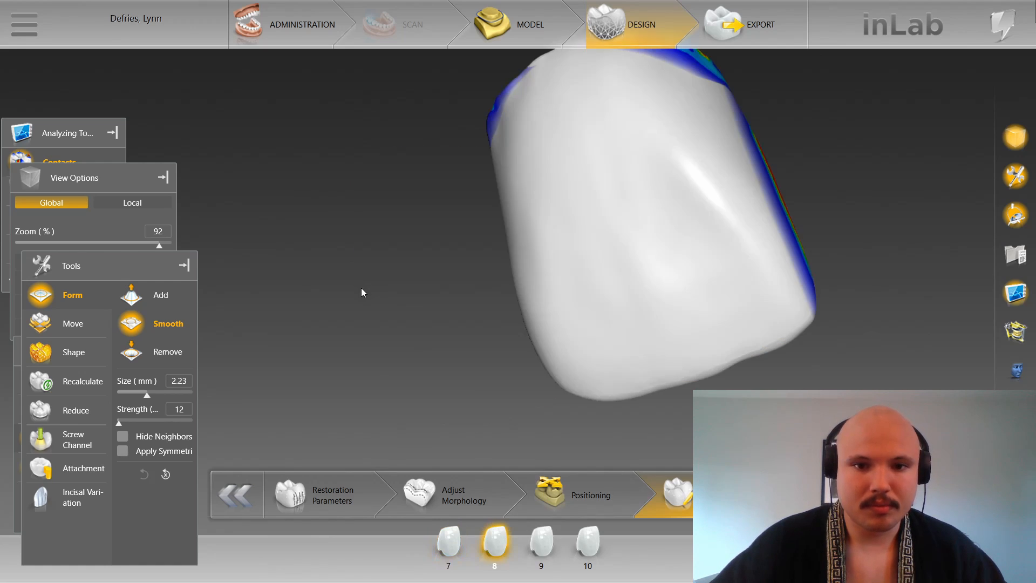
{"action": "right_click_drag", "start_coordinate": [361, 287], "coordinate": [577, 217]}
{"action": "scroll", "coordinate": [575, 224], "scroll_direction": "up", "scroll_amount": 3}
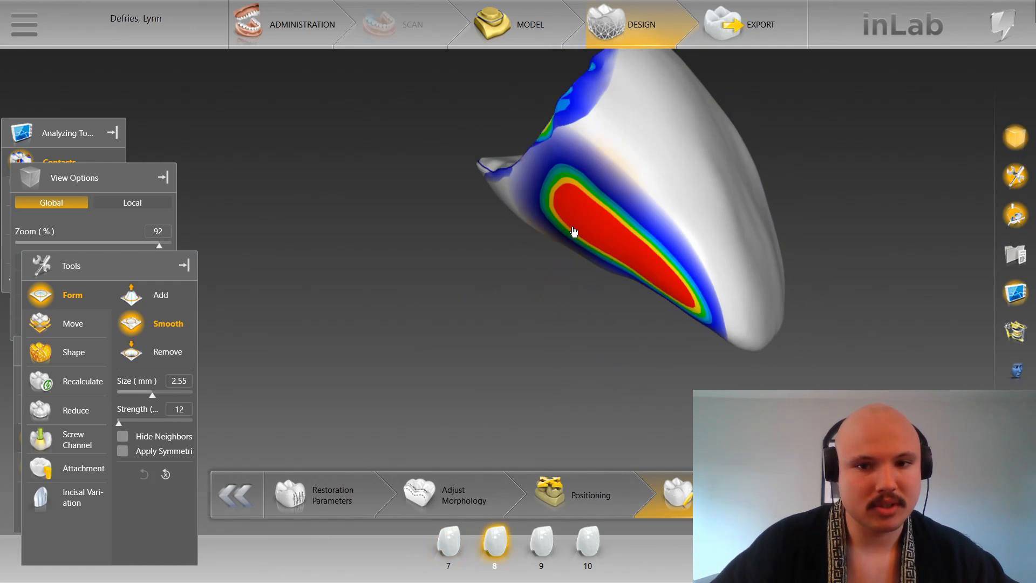
{"action": "mouse_move", "coordinate": [594, 253]}
{"action": "left_mouse_down"}
{"action": "mouse_move", "coordinate": [620, 262]}
{"action": "mouse_move", "coordinate": [583, 211]}
{"action": "mouse_move", "coordinate": [558, 210]}
{"action": "left_mouse_up"}
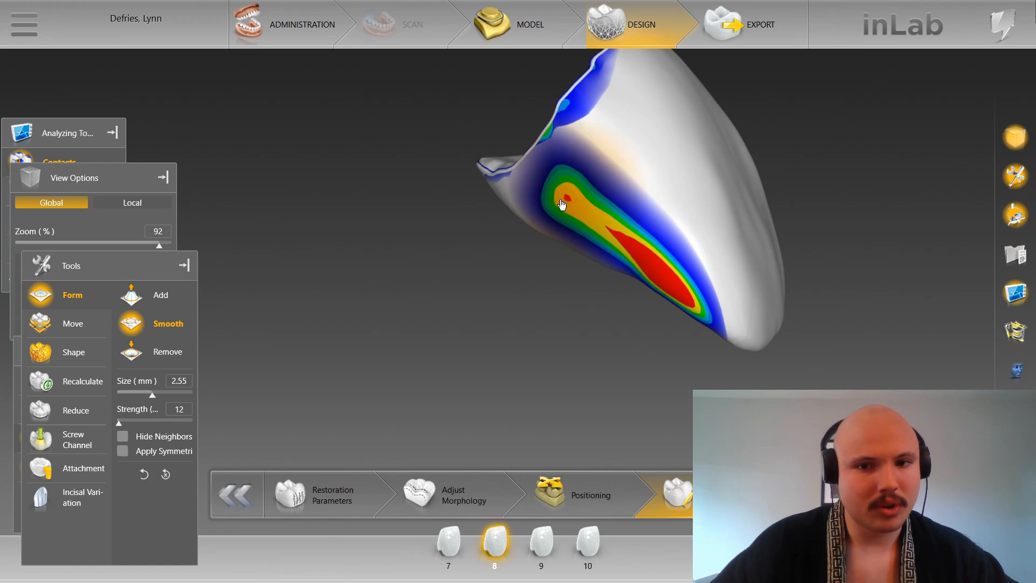
{"action": "scroll", "coordinate": [564, 203], "scroll_direction": "down", "scroll_amount": 3}
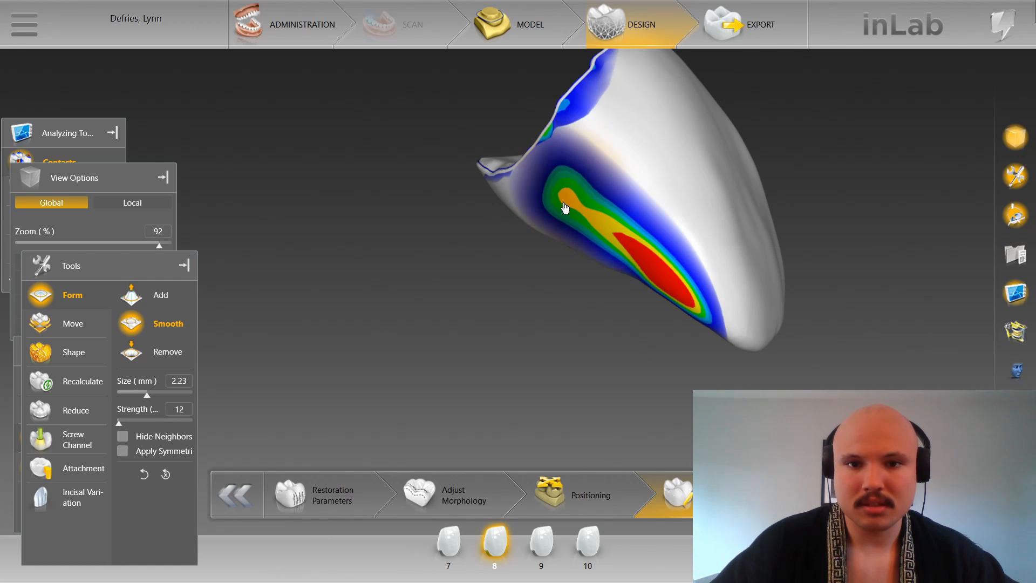
{"action": "mouse_move", "coordinate": [570, 208]}
{"action": "left_mouse_down"}
{"action": "mouse_move", "coordinate": [561, 204]}
{"action": "mouse_move", "coordinate": [686, 301]}
{"action": "mouse_move", "coordinate": [607, 246]}
{"action": "left_mouse_up"}
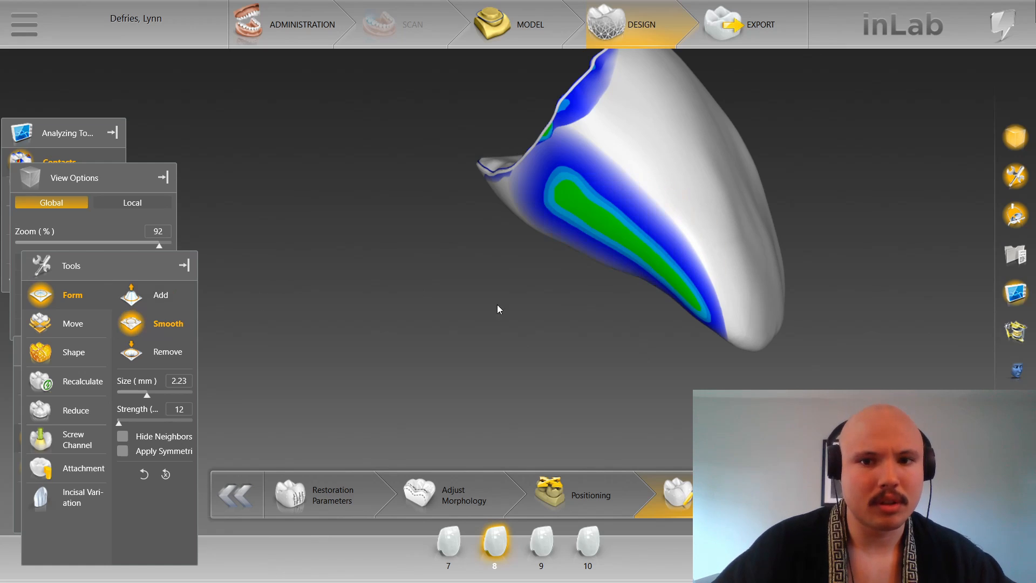
Step: Remove material from the two contact spots on the lingual surface of tooth 8 with size 1.68 mm and strength 12
{"action": "right_click_drag", "start_coordinate": [497, 304], "coordinate": [657, 238]}
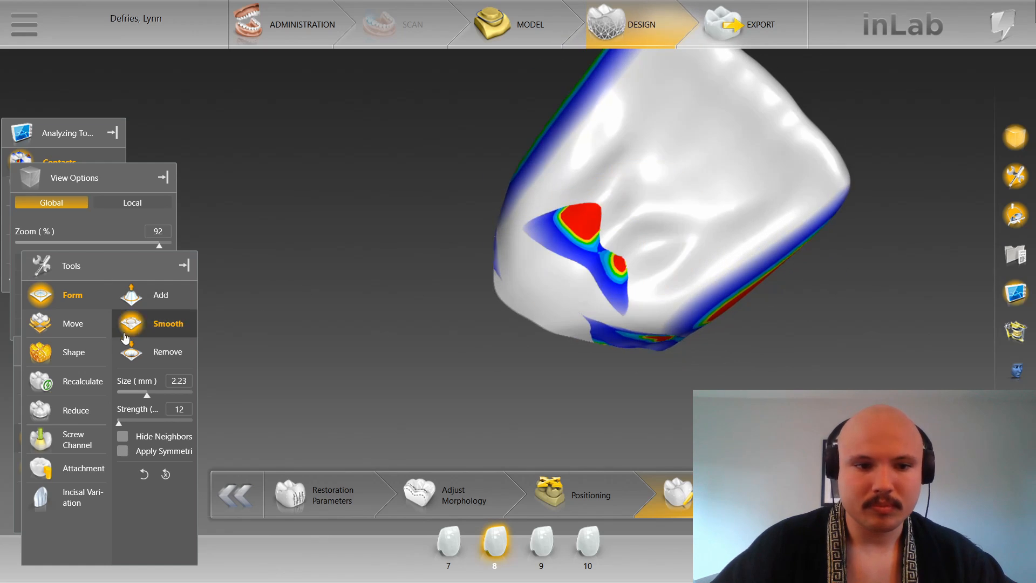
{"action": "left_click", "coordinate": [160, 351]}
{"action": "scroll", "coordinate": [588, 232], "scroll_direction": "down", "scroll_amount": 1}
{"action": "scroll", "coordinate": [588, 235], "scroll_direction": "down", "scroll_amount": 5}
{"action": "left_click", "coordinate": [589, 235]}
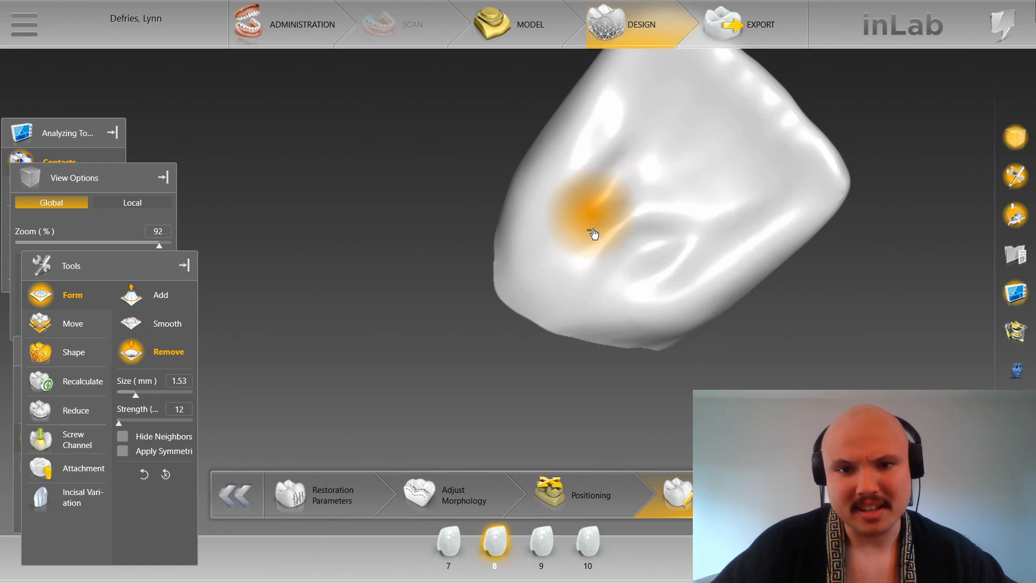
{"action": "left_click", "coordinate": [593, 218]}
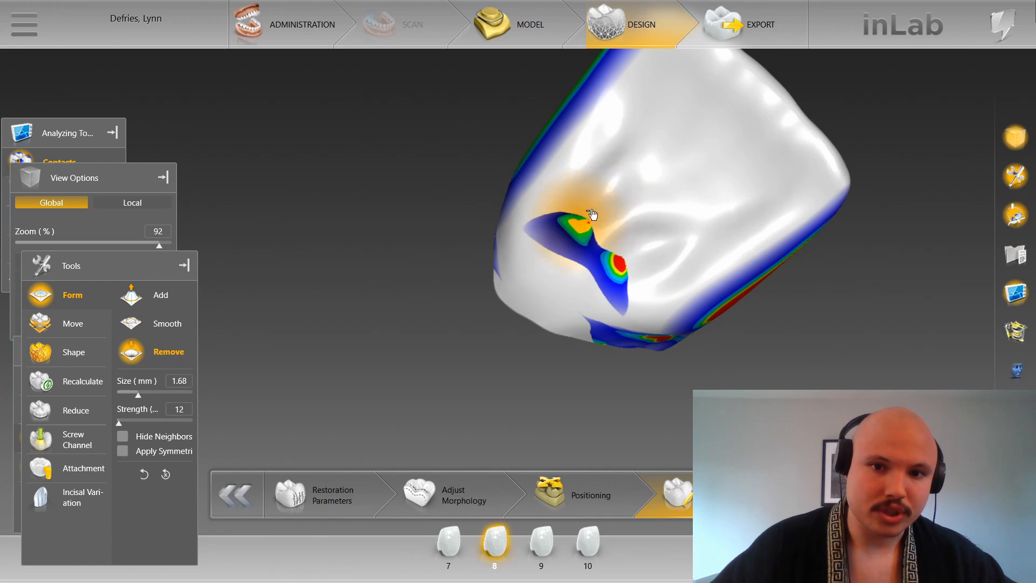
{"action": "left_click", "coordinate": [593, 218]}
{"action": "left_click", "coordinate": [614, 278]}
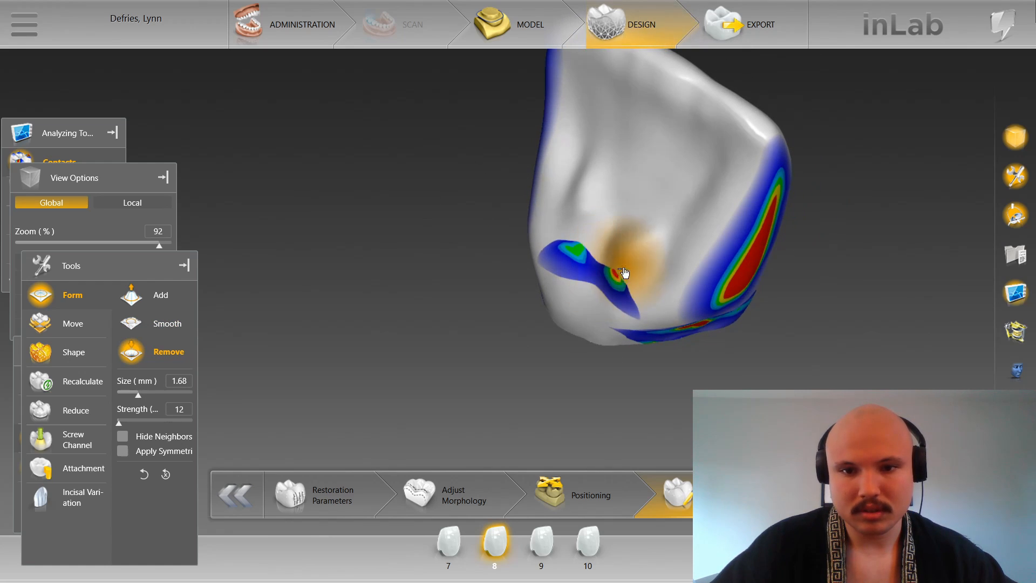
Step: Smooth the reduced lingual area of tooth 8 with size 2.25 mm and strength 12
{"action": "left_click", "coordinate": [162, 324]}
{"action": "scroll", "coordinate": [593, 202], "scroll_direction": "up", "scroll_amount": 3}
{"action": "left_click", "coordinate": [585, 200]}
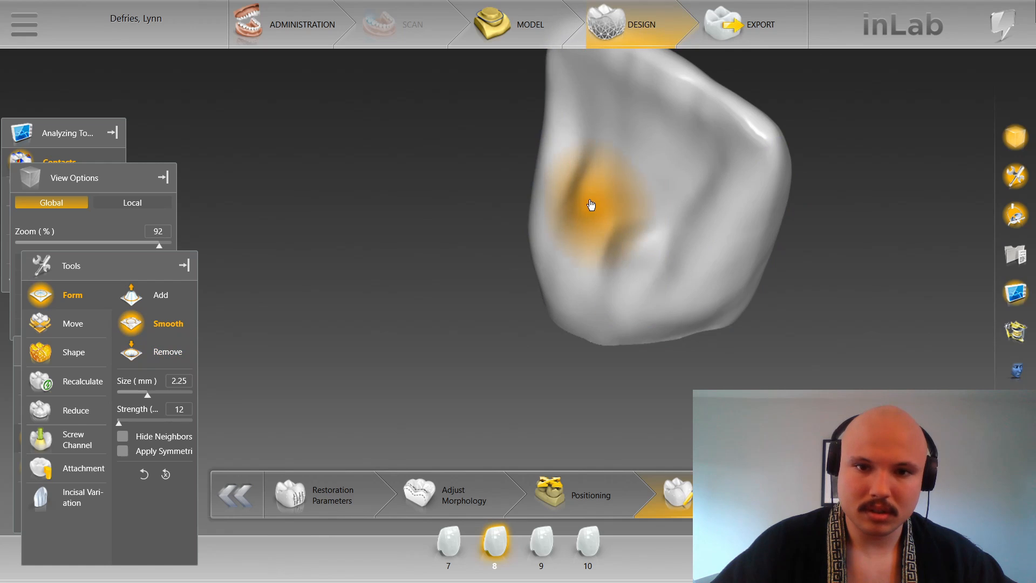
Step: Turn off the contact colours and show the upper jaw again to check the front teeth in context
{"action": "left_click_drag", "start_coordinate": [455, 153], "coordinate": [571, 376]}
{"action": "scroll", "coordinate": [406, 296], "scroll_direction": "down", "scroll_amount": 3}
{"action": "mouse_move", "coordinate": [406, 296]}
{"action": "left_mouse_down"}
{"action": "mouse_move", "coordinate": [493, 358]}
{"action": "mouse_move", "coordinate": [506, 348]}
{"action": "left_mouse_up"}
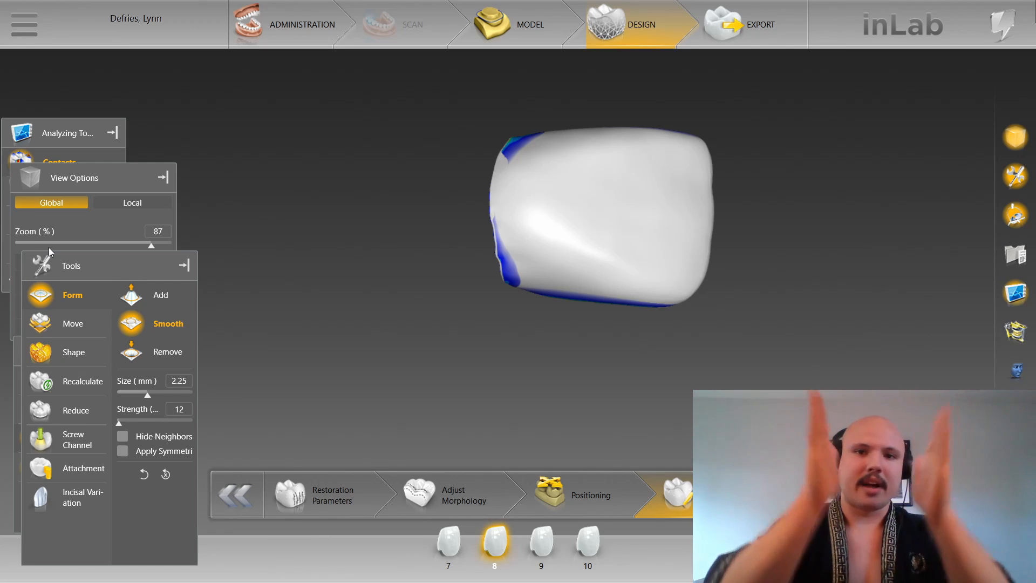
{"action": "left_click", "coordinate": [26, 156]}
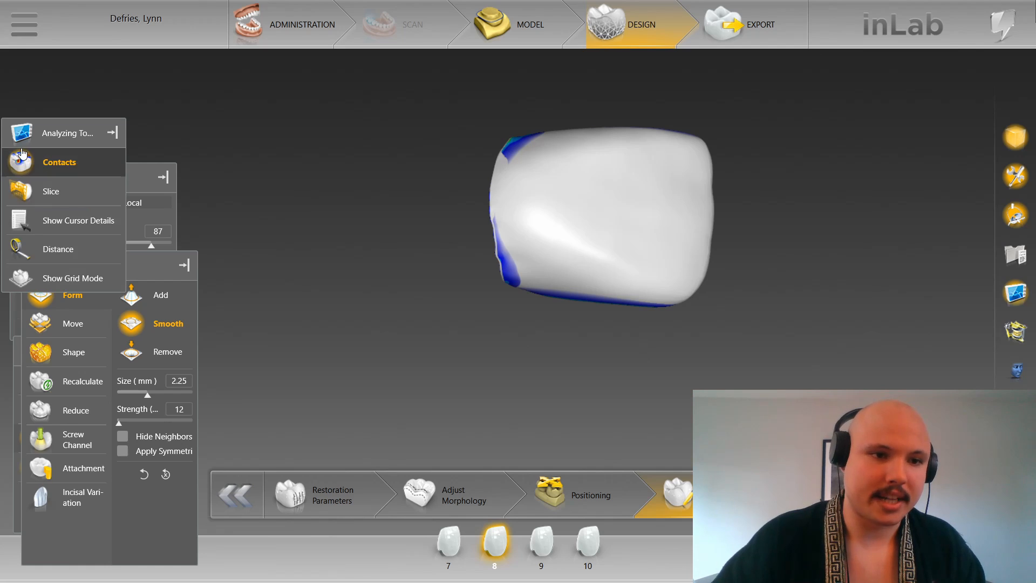
{"action": "left_click", "coordinate": [20, 341]}
{"action": "left_click", "coordinate": [33, 380]}
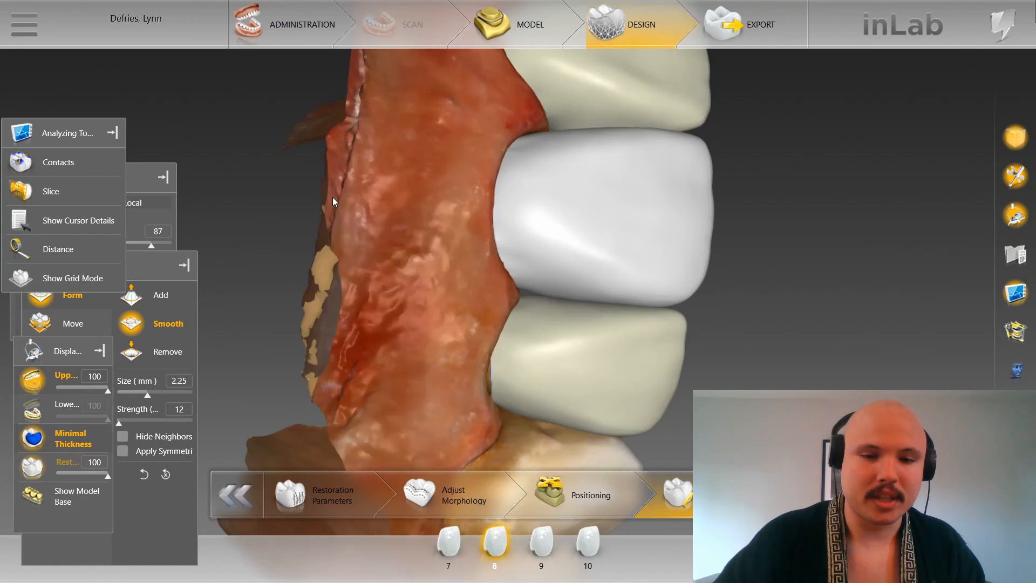
{"action": "right_click_drag", "start_coordinate": [332, 202], "coordinate": [453, 54]}
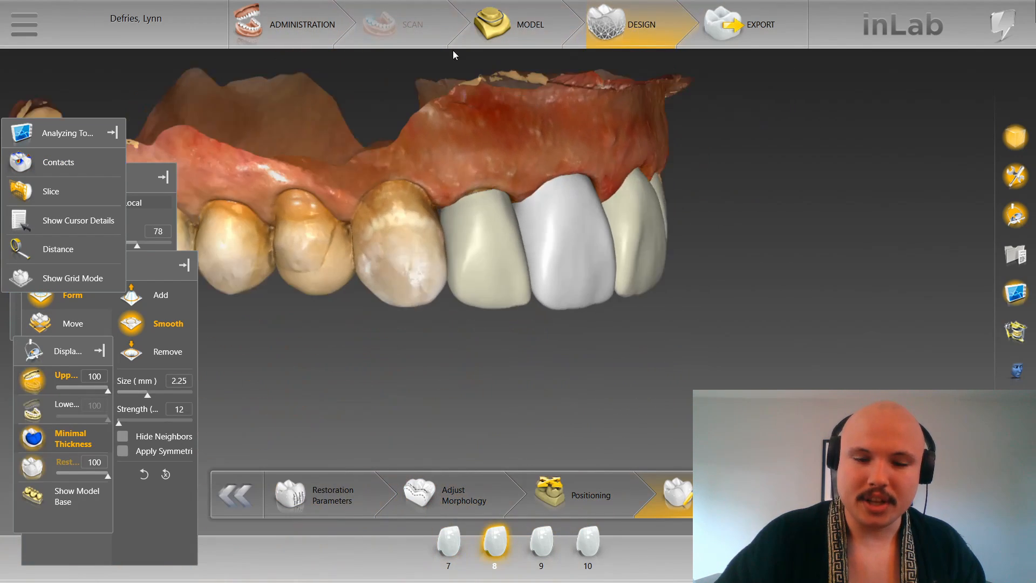
{"action": "left_click_drag", "start_coordinate": [453, 54], "coordinate": [726, 267]}
{"action": "left_click", "coordinate": [643, 250]}
{"action": "scroll", "coordinate": [727, 267], "scroll_direction": "down", "scroll_amount": 2}
{"action": "left_click_drag", "start_coordinate": [724, 228], "coordinate": [721, 232]}
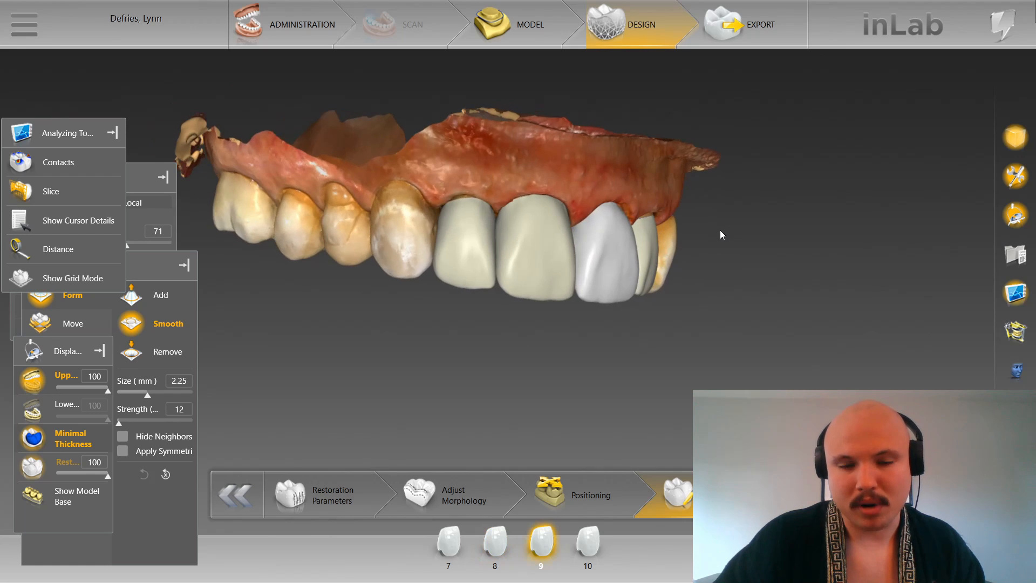
Step: Select tooth 7 and reshape its side facing tooth 8 with the 2-directional Individual Shape tool at sizes between 2.13 and 3.03
{"action": "scroll", "coordinate": [545, 408], "scroll_direction": "up", "scroll_amount": 5}
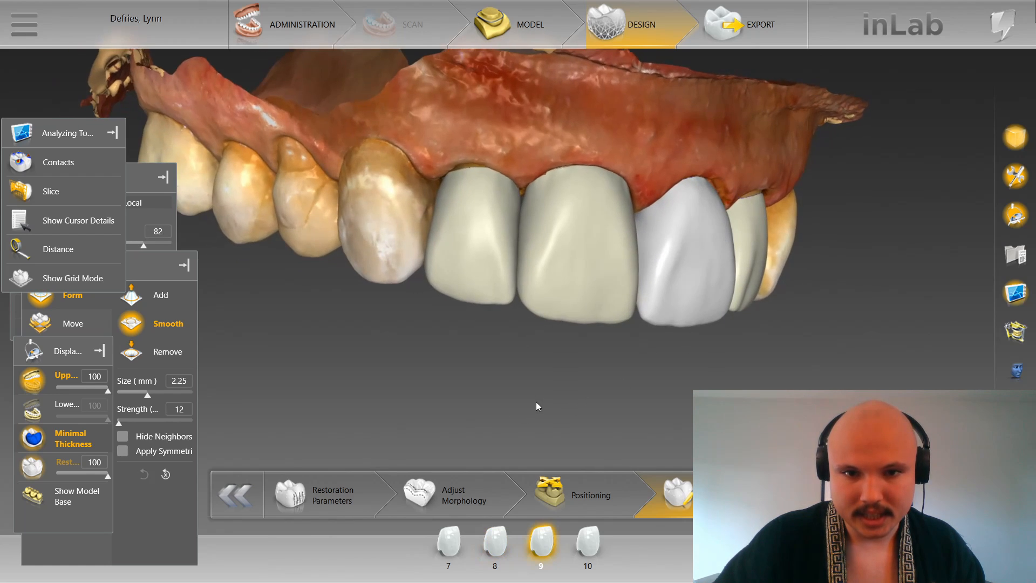
{"action": "scroll", "coordinate": [537, 405], "scroll_direction": "up", "scroll_amount": 5}
{"action": "left_click", "coordinate": [475, 351]}
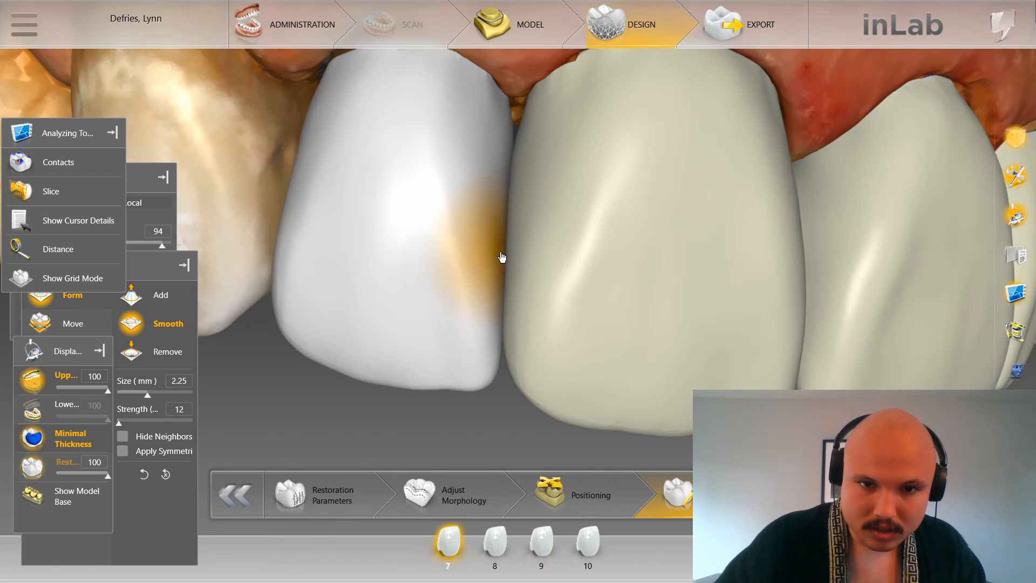
{"action": "right_click", "coordinate": [491, 153]}
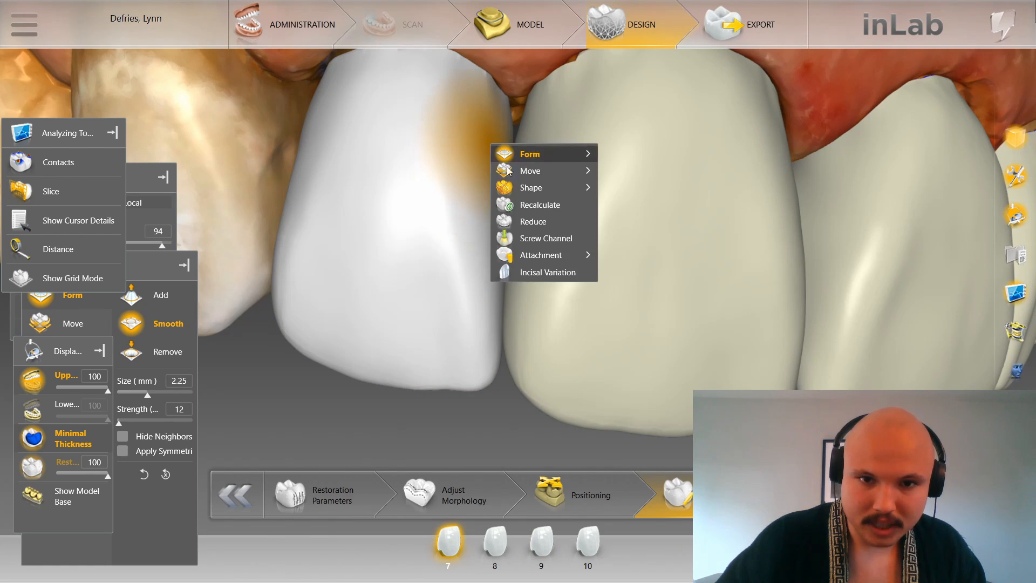
{"action": "mouse_move", "coordinate": [554, 187]}
{"action": "left_click", "coordinate": [642, 205]}
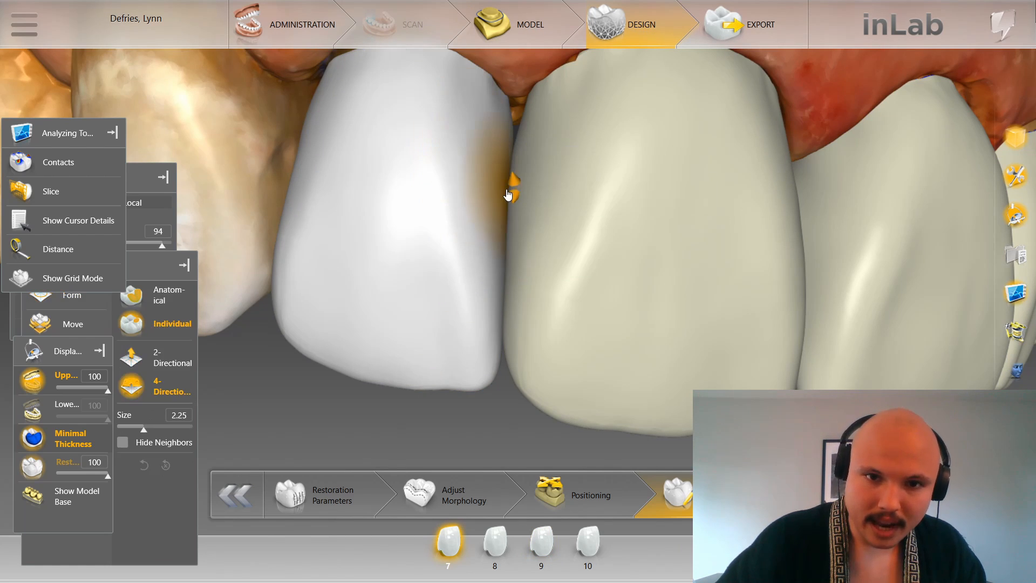
{"action": "left_click", "coordinate": [156, 358]}
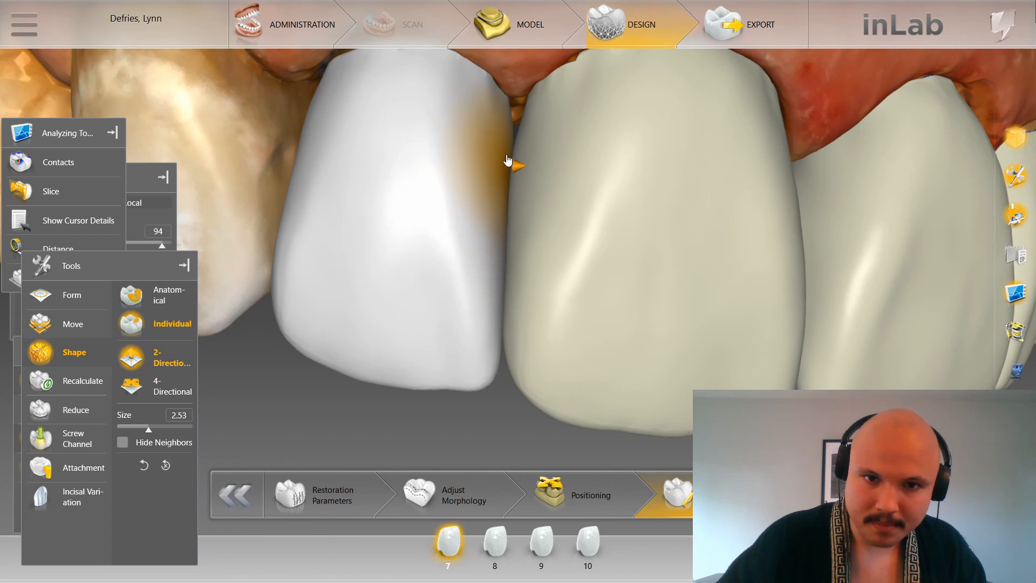
{"action": "scroll", "coordinate": [509, 160], "scroll_direction": "up", "scroll_amount": 2}
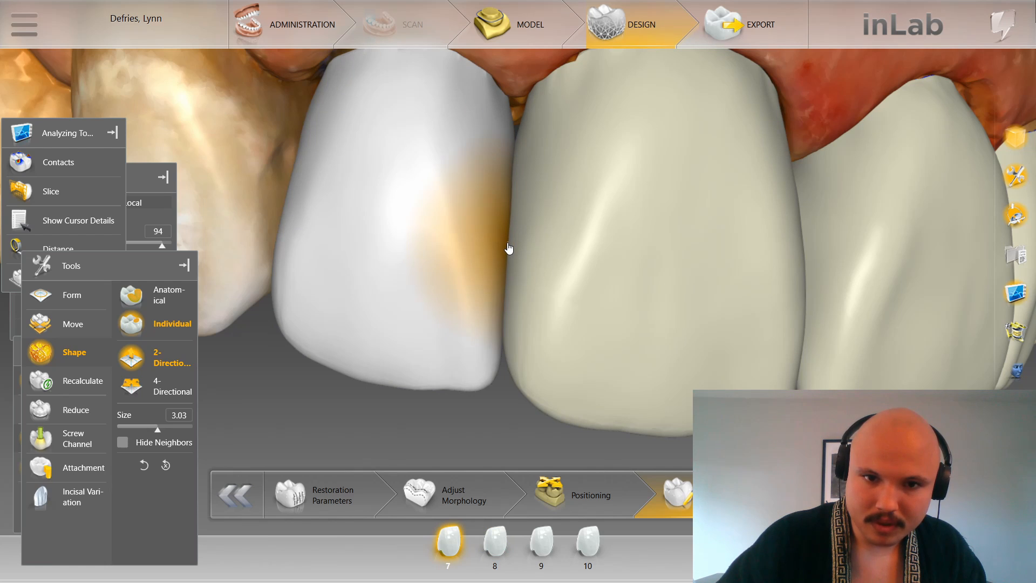
{"action": "scroll", "coordinate": [510, 223], "scroll_direction": "down", "scroll_amount": 2}
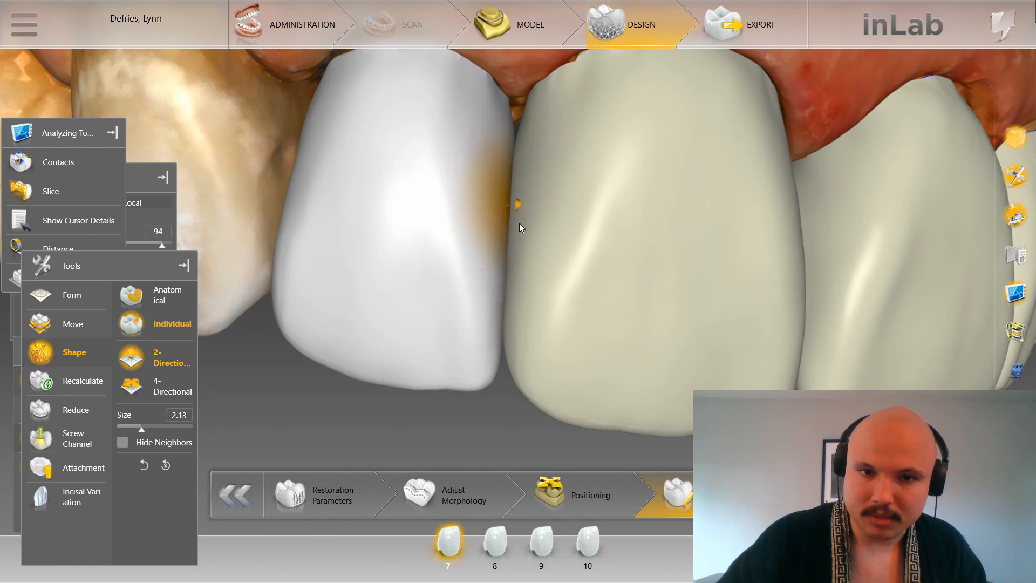
Step: Check tooth 7 against its neighbours and refine its mesial contour, setting the shaping size to 2.30
{"action": "scroll", "coordinate": [524, 207], "scroll_direction": "down", "scroll_amount": 3}
{"action": "scroll", "coordinate": [515, 302], "scroll_direction": "down", "scroll_amount": 1}
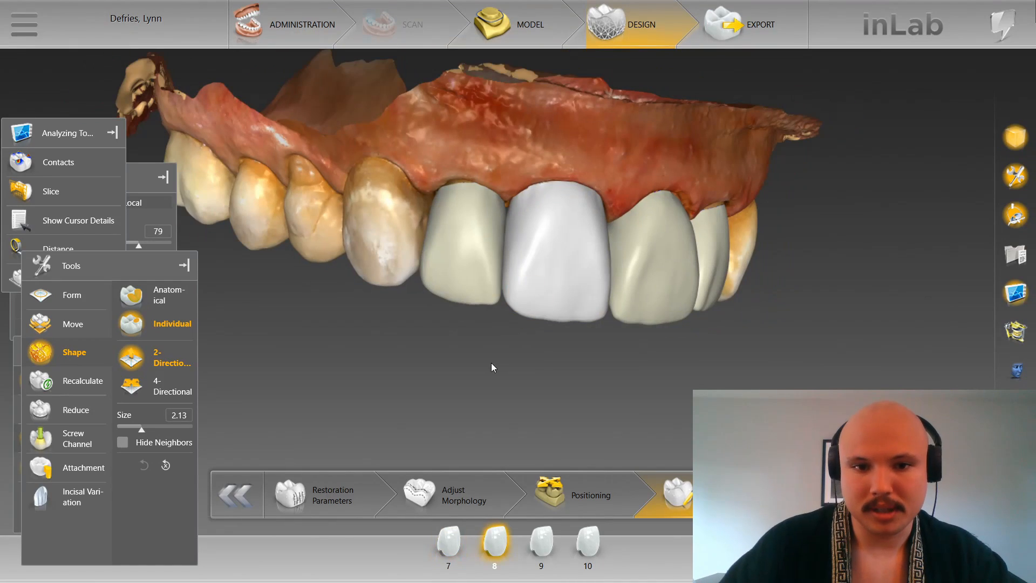
{"action": "scroll", "coordinate": [487, 366], "scroll_direction": "up", "scroll_amount": 3}
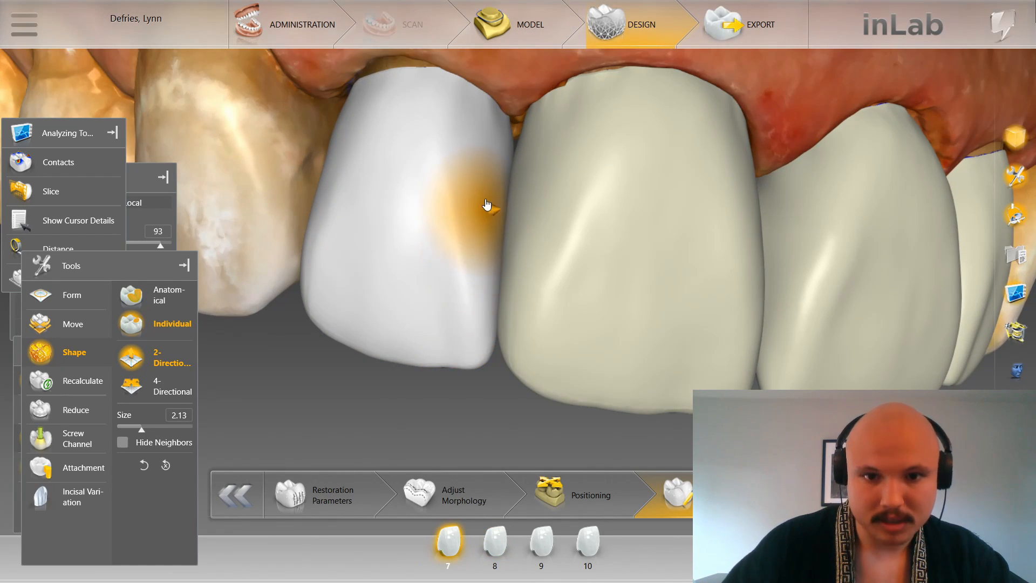
{"action": "scroll", "coordinate": [486, 183], "scroll_direction": "up", "scroll_amount": 2}
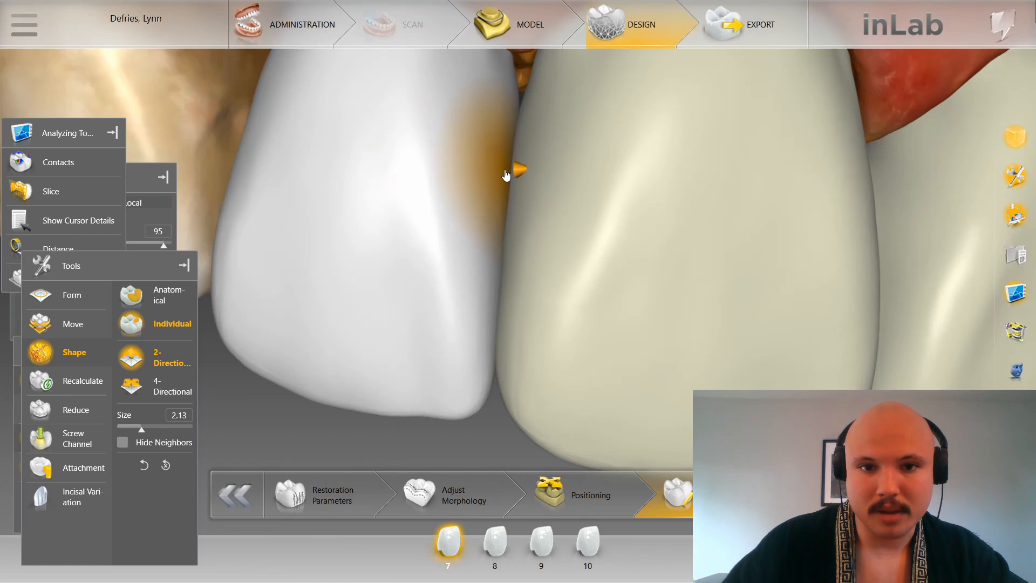
{"action": "left_click", "coordinate": [510, 215]}
{"action": "scroll", "coordinate": [530, 179], "scroll_direction": "down", "scroll_amount": 3}
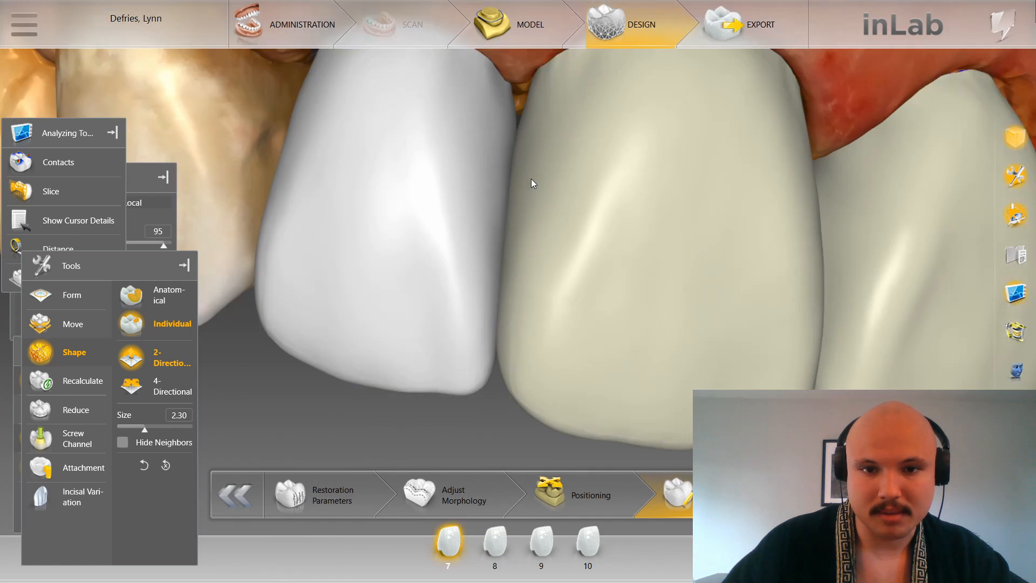
Step: Select tooth 8 and briefly display the contact colours to check its contacts with teeth 7 and 9
{"action": "left_click", "coordinate": [540, 186]}
{"action": "left_click", "coordinate": [31, 163]}
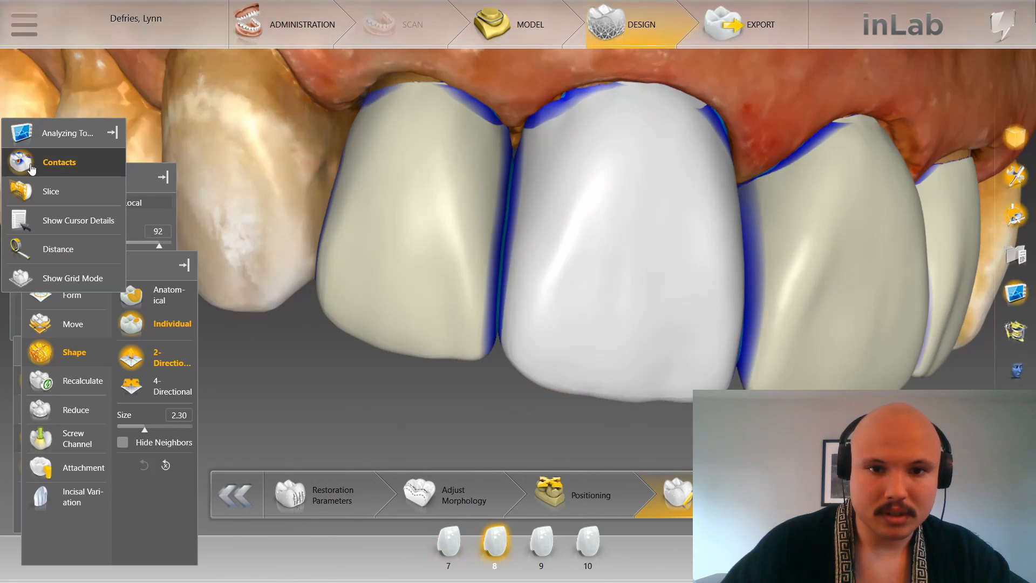
{"action": "left_click", "coordinate": [31, 163]}
{"action": "mouse_move", "coordinate": [17, 363]}
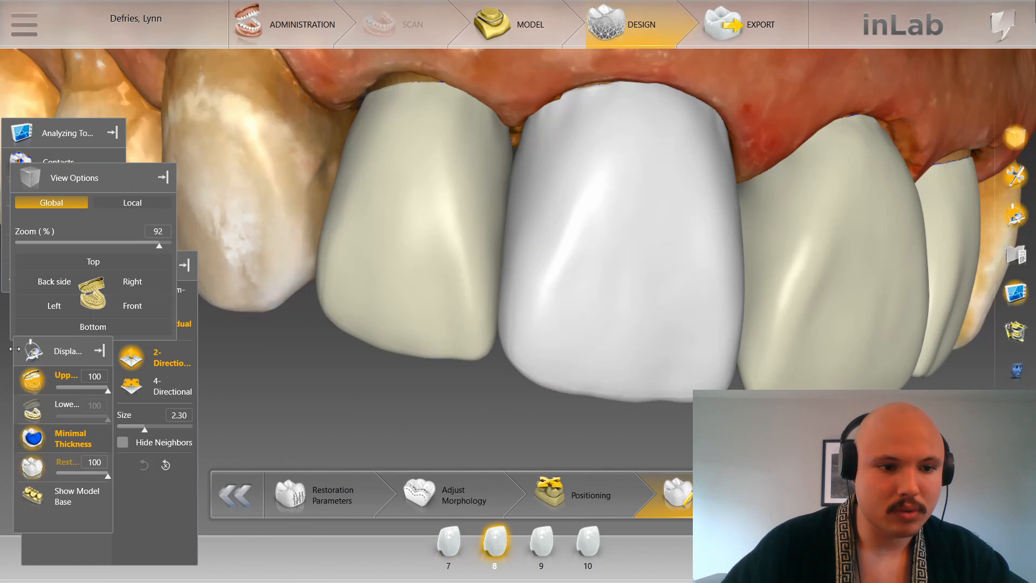
Step: Hide the upper jaw, show the contact colours and smooth tooth 8's contact facing tooth 7 with Form Smooth at 2.45 mm, strength 12
{"action": "left_click", "coordinate": [43, 378]}
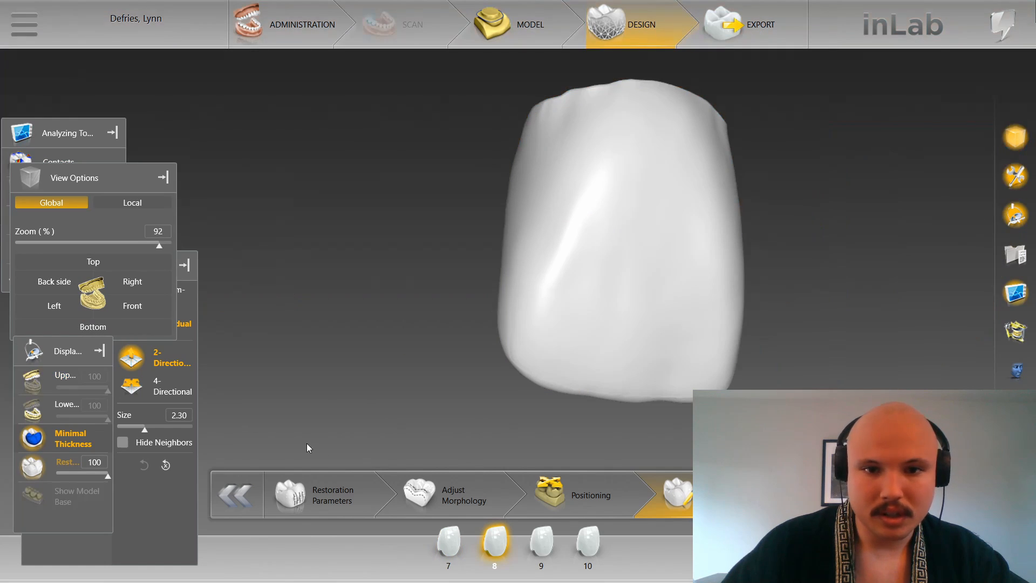
{"action": "left_click", "coordinate": [442, 537]}
{"action": "scroll", "coordinate": [516, 185], "scroll_direction": "up", "scroll_amount": 2}
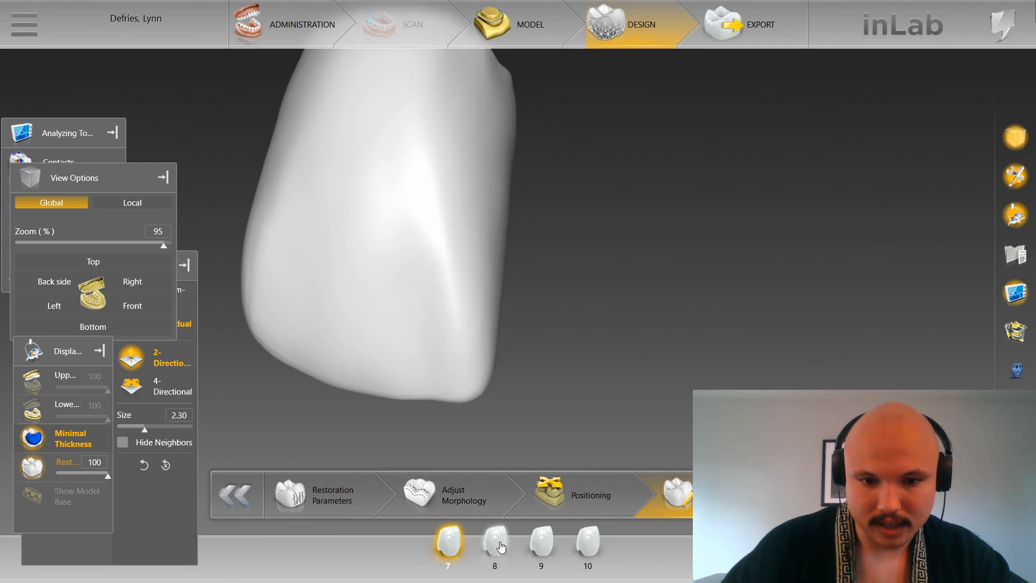
{"action": "left_click", "coordinate": [496, 519]}
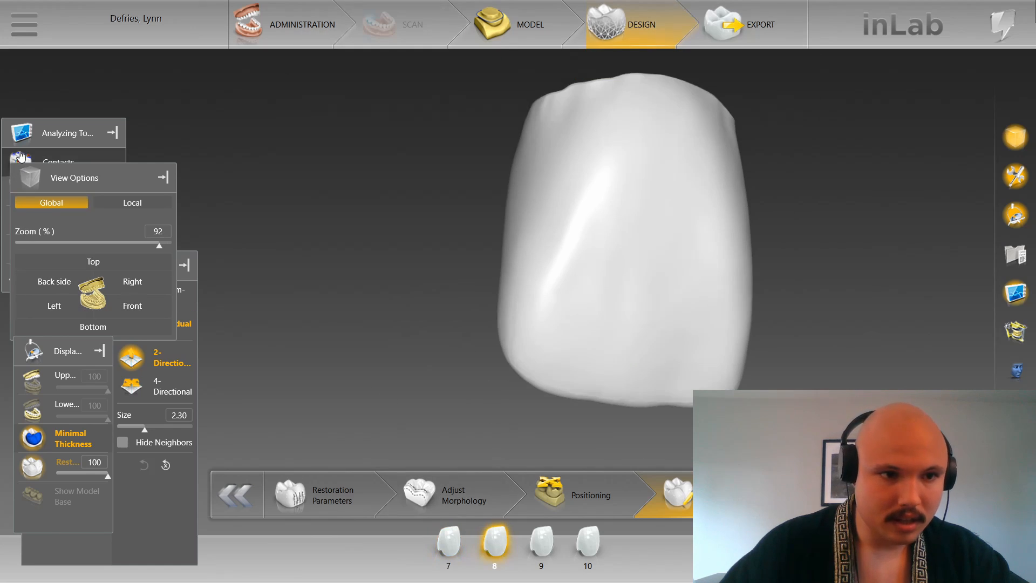
{"action": "right_click", "coordinate": [431, 263]}
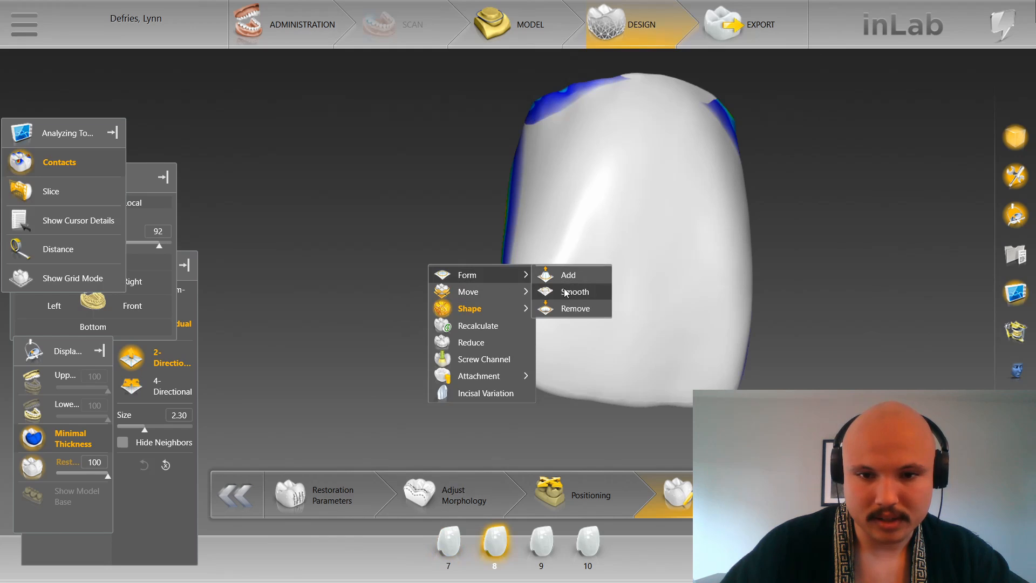
{"action": "left_click", "coordinate": [436, 202]}
{"action": "left_click_drag", "start_coordinate": [436, 201], "coordinate": [519, 237]}
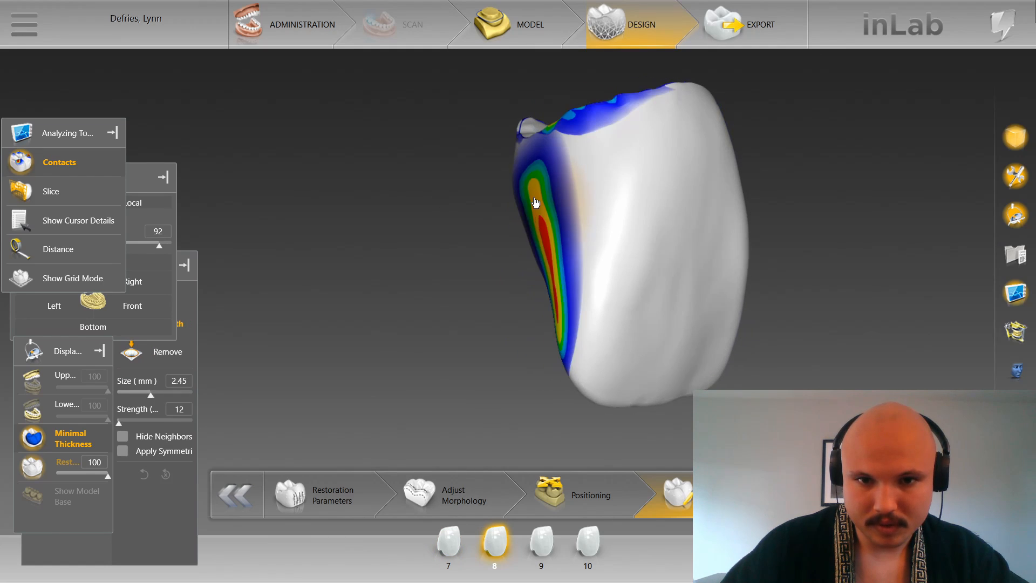
{"action": "mouse_move", "coordinate": [531, 169]}
{"action": "left_mouse_down"}
{"action": "mouse_move", "coordinate": [545, 261]}
{"action": "mouse_move", "coordinate": [550, 248]}
{"action": "left_mouse_up"}
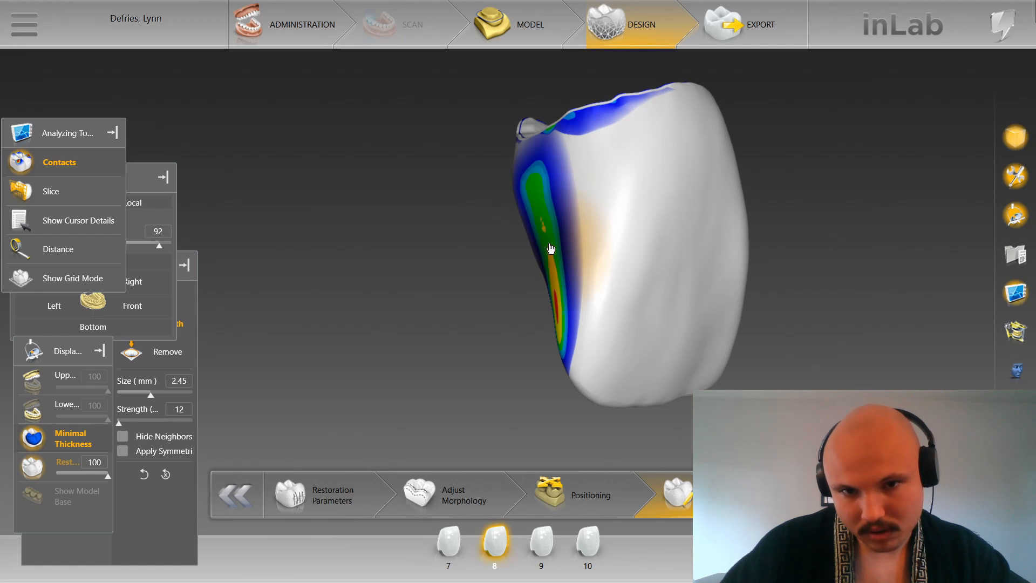
{"action": "mouse_move", "coordinate": [551, 285]}
{"action": "left_mouse_down"}
{"action": "mouse_move", "coordinate": [556, 309]}
{"action": "mouse_move", "coordinate": [555, 264]}
{"action": "left_mouse_up"}
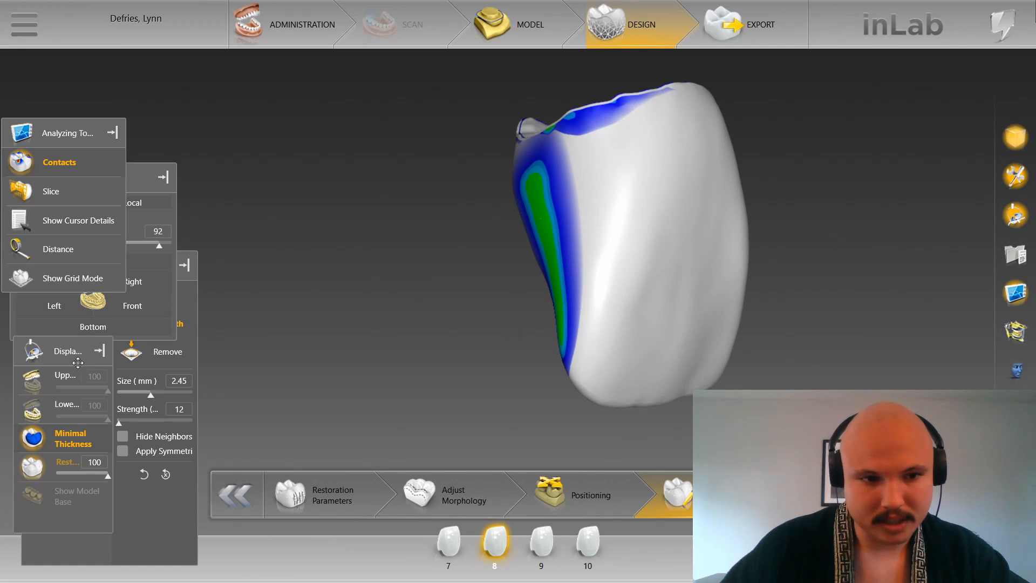
Step: Show the upper jaw without contact colours and check the front teeth from the front and at an angle
{"action": "left_click", "coordinate": [34, 380]}
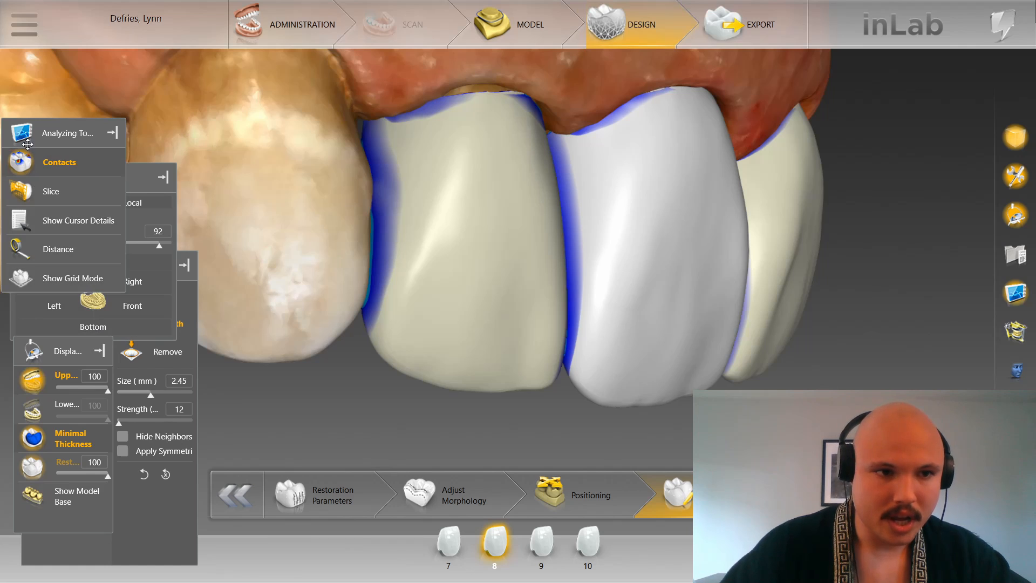
{"action": "left_click", "coordinate": [58, 162]}
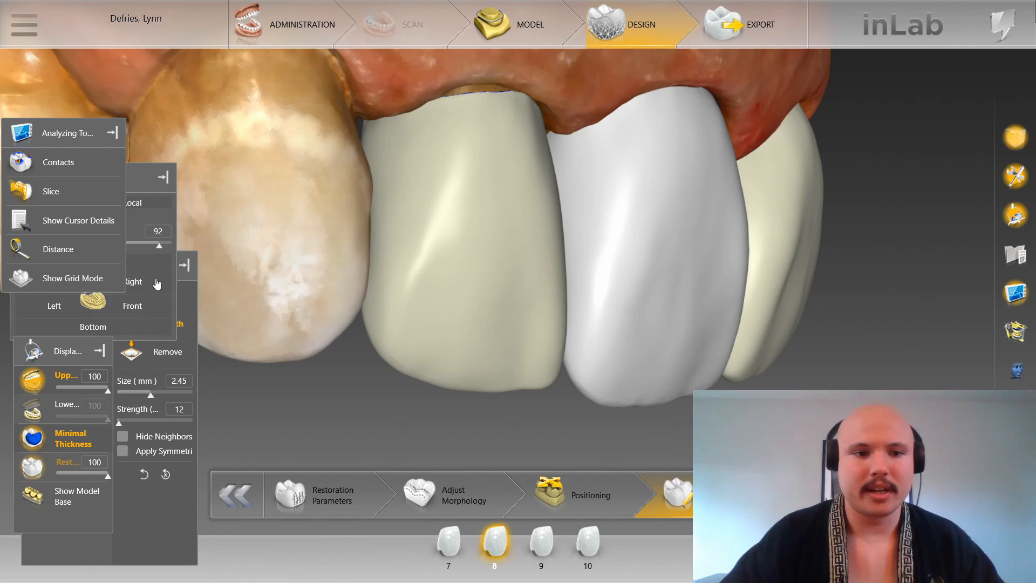
{"action": "left_click", "coordinate": [145, 318]}
{"action": "left_click", "coordinate": [145, 318]}
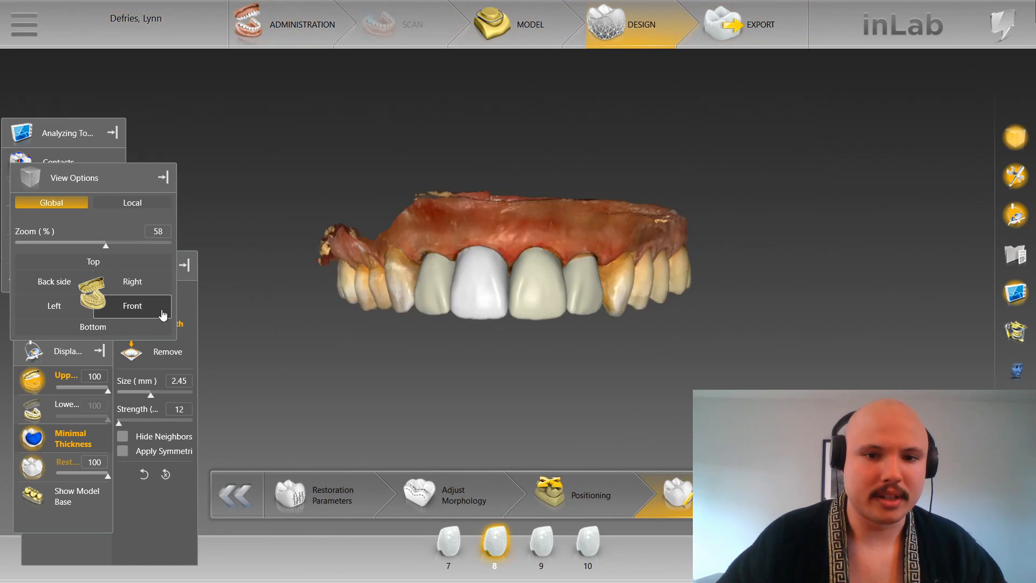
{"action": "scroll", "coordinate": [394, 407], "scroll_direction": "up", "scroll_amount": 7}
{"action": "middle_click_drag", "start_coordinate": [416, 443], "coordinate": [467, 356]}
{"action": "scroll", "coordinate": [467, 353], "scroll_direction": "up", "scroll_amount": 2}
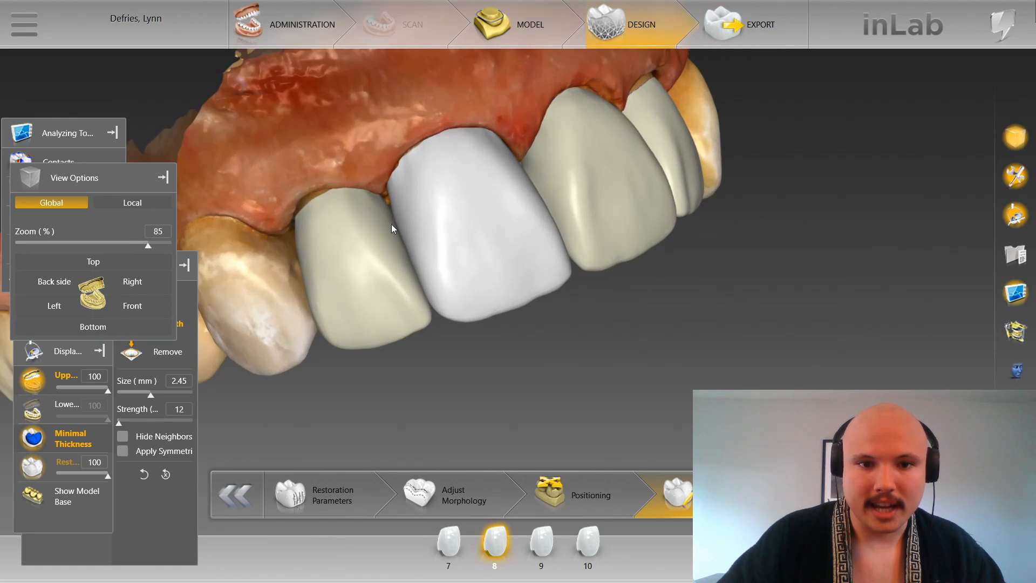
{"action": "scroll", "coordinate": [480, 391], "scroll_direction": "up", "scroll_amount": 1}
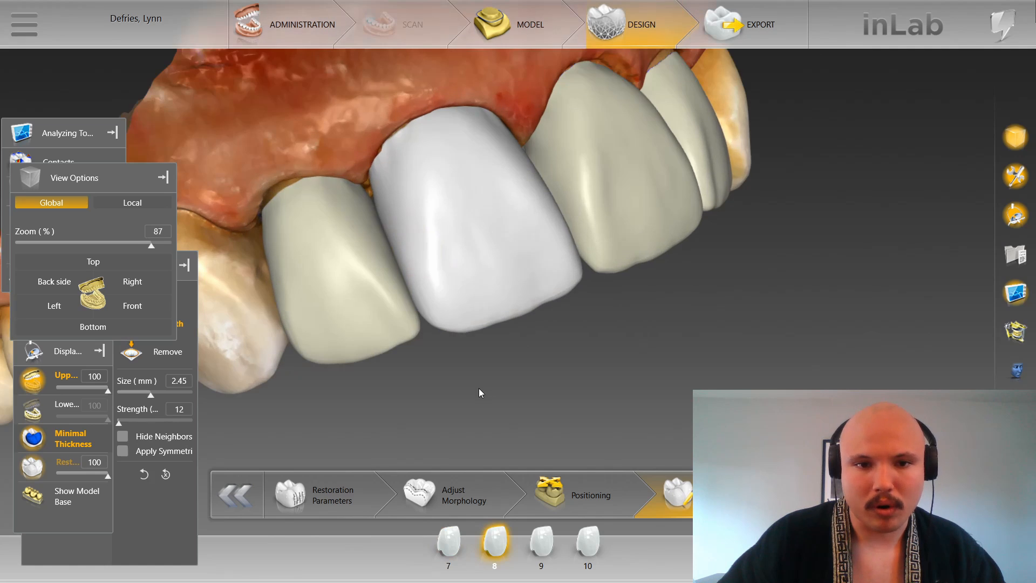
Step: Select tooth 7 and then tooth 10, examining the contours and spaces between the front teeth from both sides
{"action": "double_click", "coordinate": [383, 212]}
{"action": "double_click", "coordinate": [382, 211]}
{"action": "double_click", "coordinate": [380, 234]}
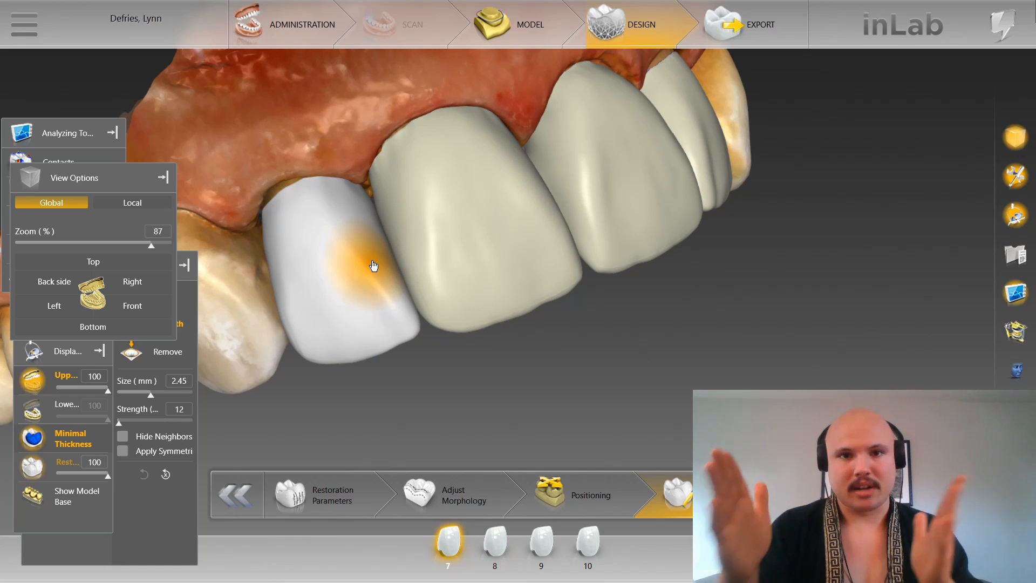
{"action": "scroll", "coordinate": [500, 439], "scroll_direction": "down", "scroll_amount": 2}
{"action": "left_click_drag", "start_coordinate": [500, 439], "coordinate": [548, 351]}
{"action": "double_click", "coordinate": [558, 291]}
{"action": "scroll", "coordinate": [536, 396], "scroll_direction": "down", "scroll_amount": 4}
{"action": "left_click_drag", "start_coordinate": [397, 384], "coordinate": [630, 267]}
{"action": "double_click", "coordinate": [630, 266]}
{"action": "left_click_drag", "start_coordinate": [633, 364], "coordinate": [587, 384]}
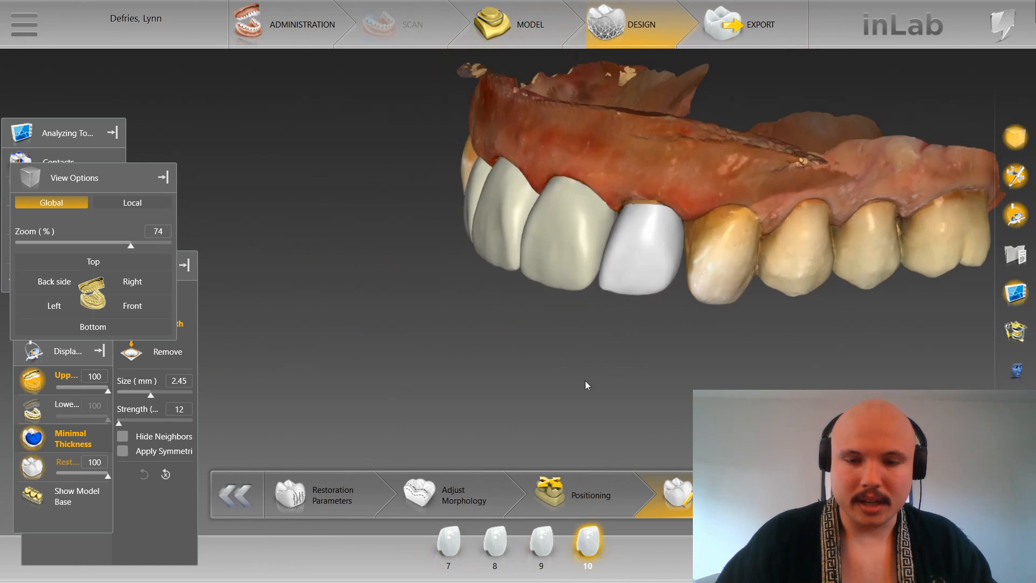
{"action": "scroll", "coordinate": [602, 405], "scroll_direction": "up", "scroll_amount": 3}
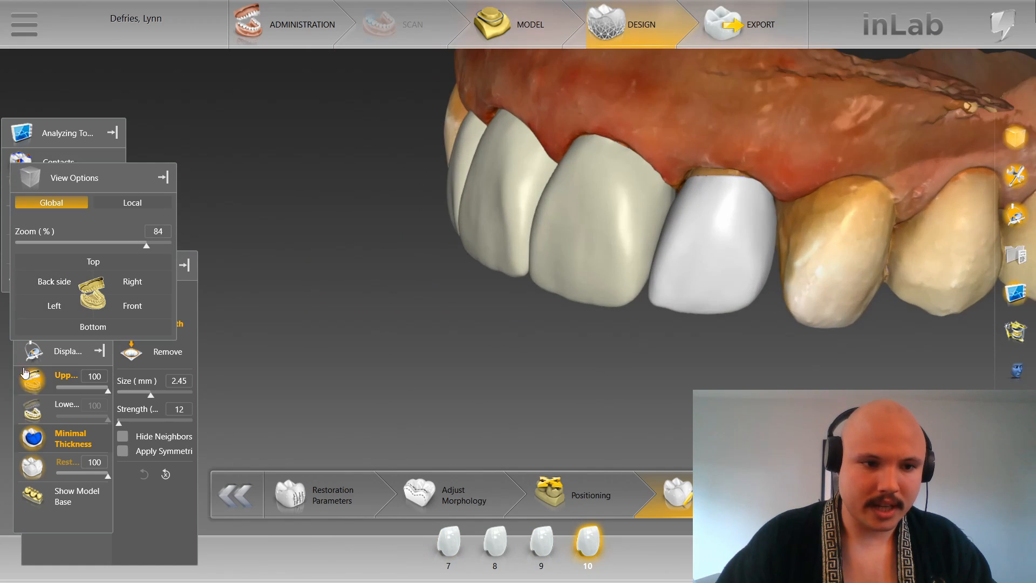
Step: Hide the upper jaw, show the contact colours and smooth tooth 9's contact facing tooth 10 with the 2.45 mm Form tool
{"action": "left_click", "coordinate": [32, 380]}
{"action": "scroll", "coordinate": [523, 347], "scroll_direction": "up", "scroll_amount": 2}
{"action": "right_click_drag", "start_coordinate": [523, 347], "coordinate": [252, 269]}
{"action": "left_click", "coordinate": [38, 165]}
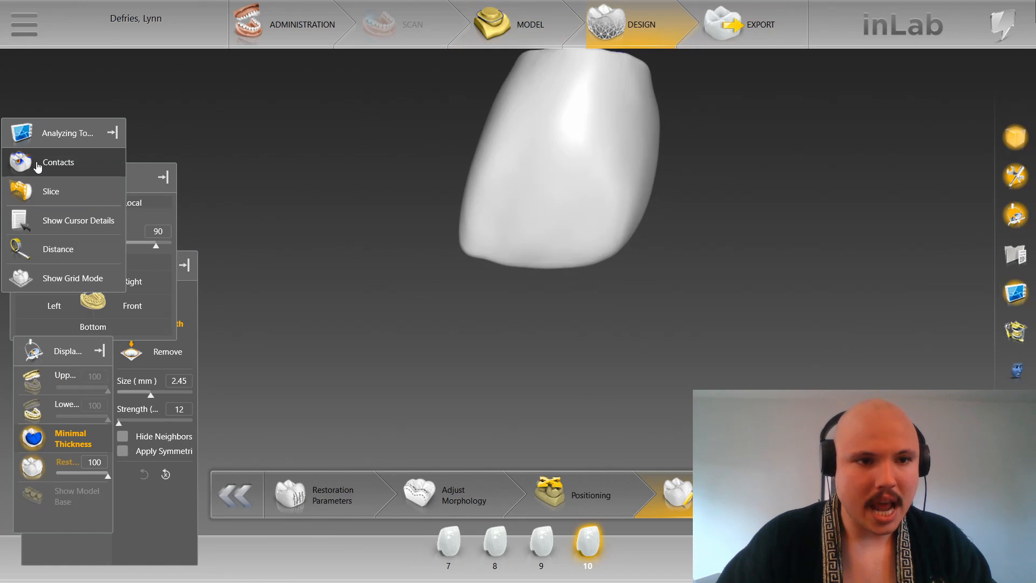
{"action": "mouse_move", "coordinate": [254, 153]}
{"action": "left_mouse_down"}
{"action": "mouse_move", "coordinate": [285, 149]}
{"action": "mouse_move", "coordinate": [307, 229]}
{"action": "mouse_move", "coordinate": [487, 287]}
{"action": "mouse_move", "coordinate": [400, 301]}
{"action": "mouse_move", "coordinate": [414, 316]}
{"action": "mouse_move", "coordinate": [506, 253]}
{"action": "mouse_move", "coordinate": [552, 296]}
{"action": "mouse_move", "coordinate": [557, 308]}
{"action": "mouse_move", "coordinate": [423, 334]}
{"action": "mouse_move", "coordinate": [459, 400]}
{"action": "left_mouse_up"}
{"action": "left_click", "coordinate": [557, 547]}
{"action": "right_click_drag", "start_coordinate": [529, 297], "coordinate": [384, 295]}
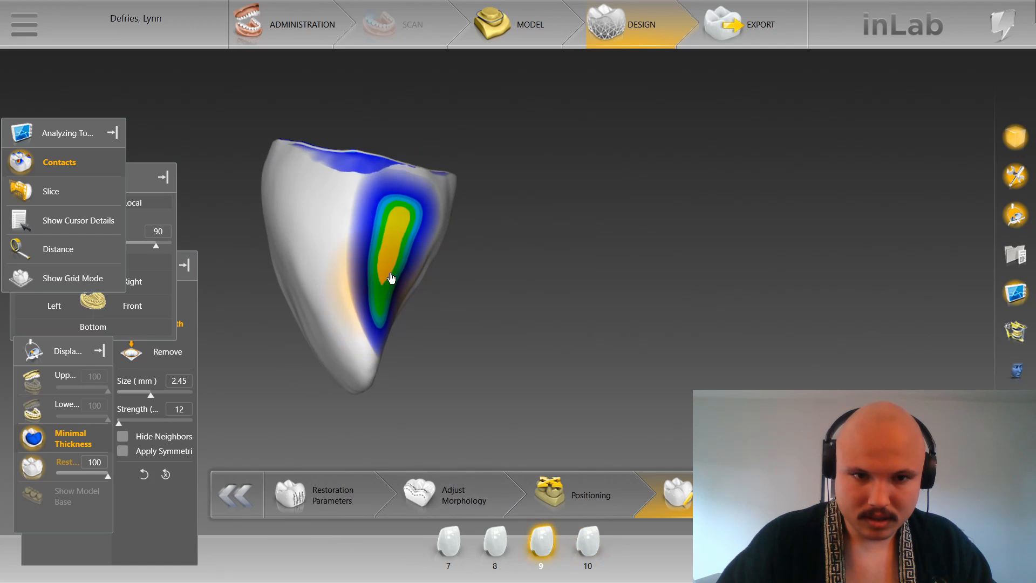
{"action": "left_click_drag", "start_coordinate": [391, 278], "coordinate": [402, 234]}
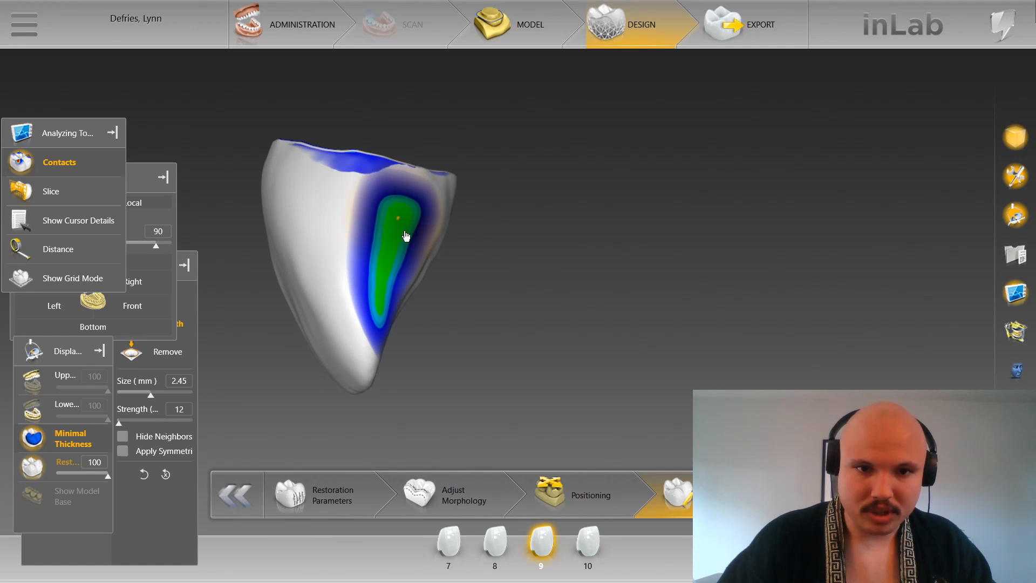
Step: Reduce the heavy contact spot on tooth 9's lingual surface with Form Remove at a size of 1.50 mm
{"action": "right_click_drag", "start_coordinate": [478, 294], "coordinate": [323, 264]}
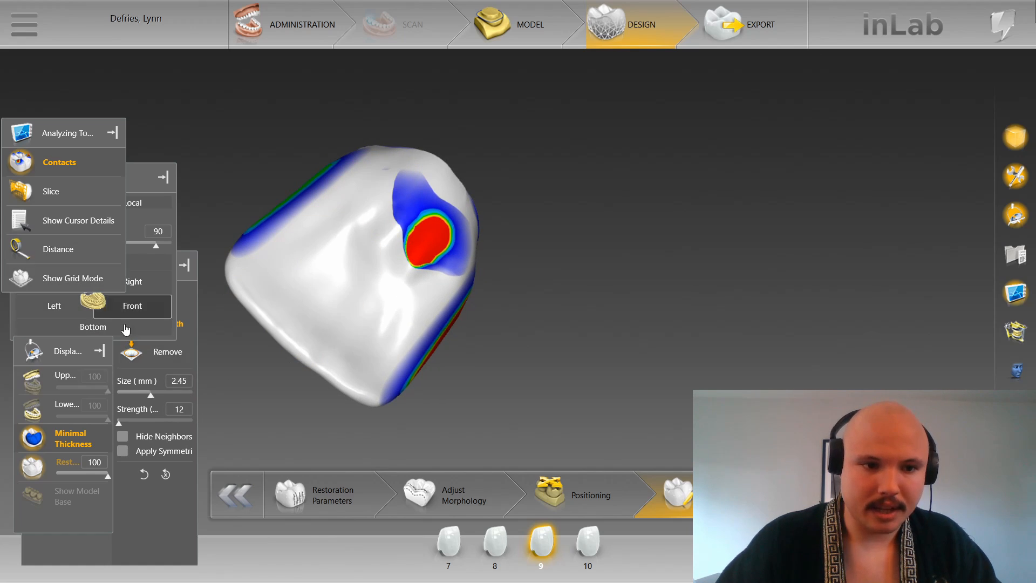
{"action": "left_click", "coordinate": [164, 354]}
{"action": "right_click_drag", "start_coordinate": [480, 229], "coordinate": [484, 193]}
{"action": "scroll", "coordinate": [414, 249], "scroll_direction": "down", "scroll_amount": 6}
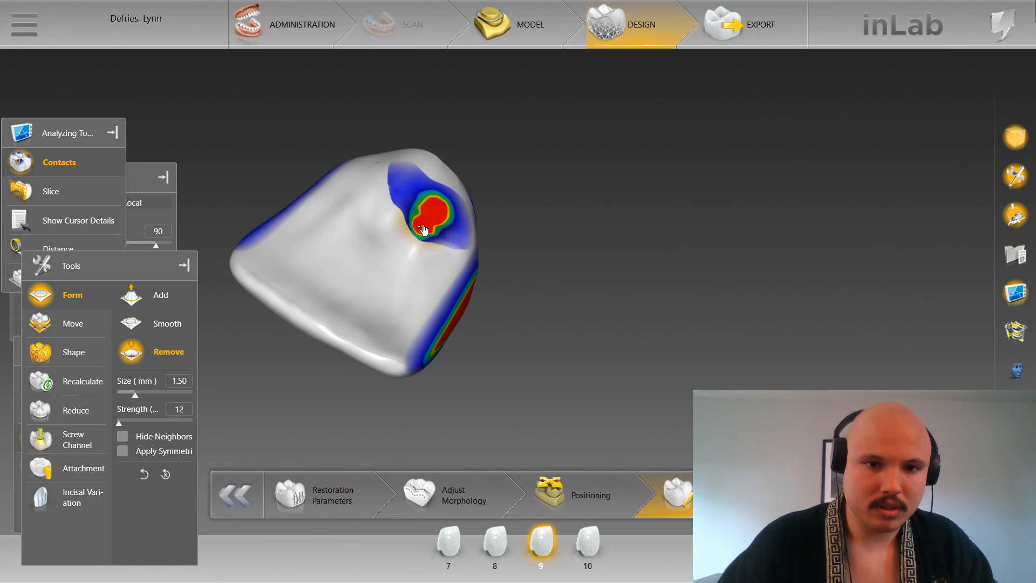
{"action": "mouse_move", "coordinate": [424, 230]}
{"action": "left_mouse_down"}
{"action": "mouse_move", "coordinate": [408, 249]}
{"action": "mouse_move", "coordinate": [426, 238]}
{"action": "mouse_move", "coordinate": [427, 214]}
{"action": "mouse_move", "coordinate": [426, 233]}
{"action": "left_mouse_up"}
{"action": "left_click_drag", "start_coordinate": [381, 119], "coordinate": [426, 141]}
Step: Smooth tooth 9's lingual contact area with Form Smooth, setting the size to 1.98 mm, and check the surrounding contacts
{"action": "left_click", "coordinate": [131, 323]}
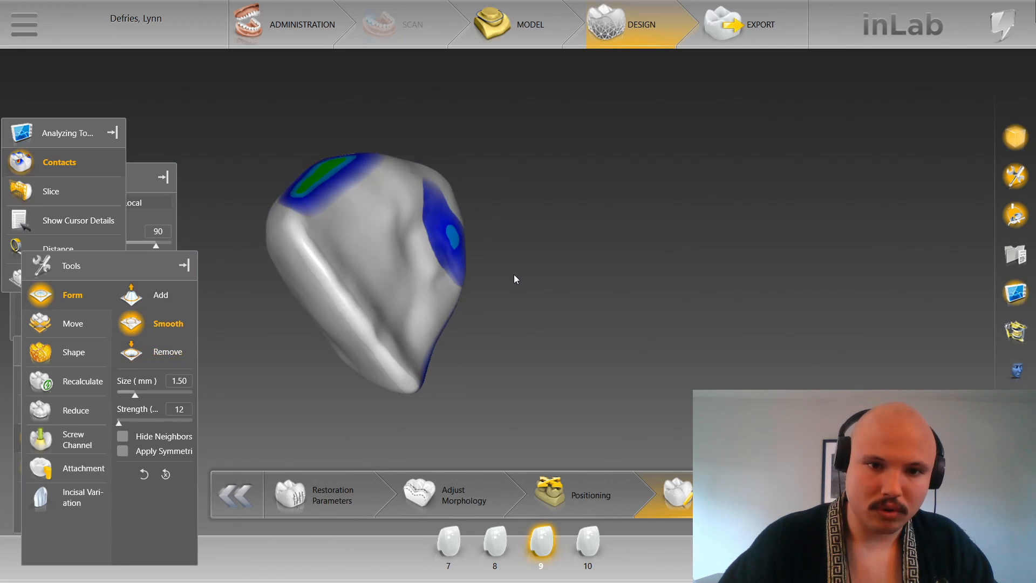
{"action": "left_click_drag", "start_coordinate": [514, 274], "coordinate": [484, 273]}
{"action": "scroll", "coordinate": [385, 253], "scroll_direction": "up", "scroll_amount": 4}
{"action": "mouse_move", "coordinate": [384, 251]}
{"action": "left_mouse_down"}
{"action": "mouse_move", "coordinate": [403, 225]}
{"action": "mouse_move", "coordinate": [378, 237]}
{"action": "mouse_move", "coordinate": [418, 268]}
{"action": "mouse_move", "coordinate": [436, 267]}
{"action": "left_mouse_up"}
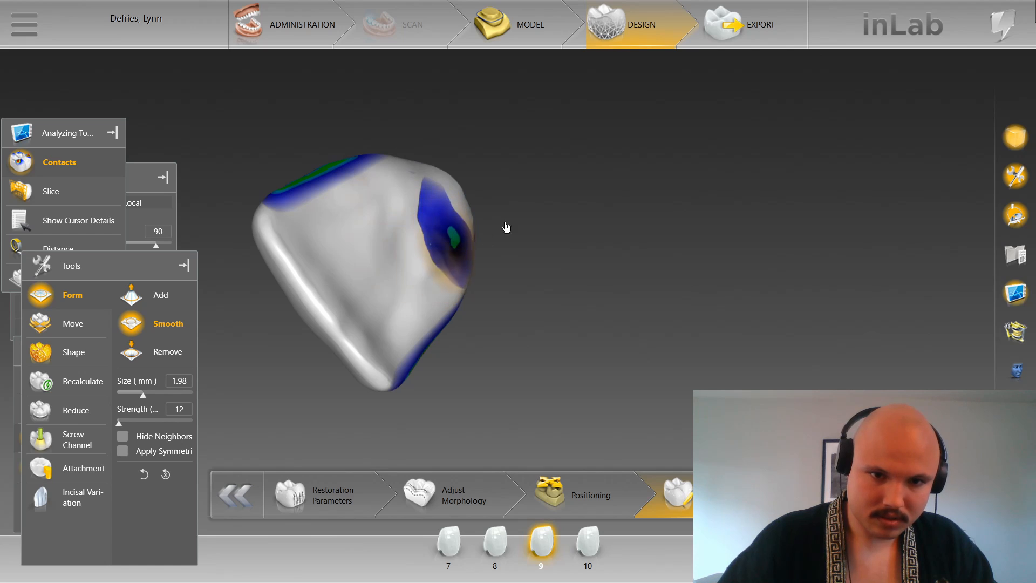
{"action": "left_click_drag", "start_coordinate": [475, 168], "coordinate": [497, 215]}
{"action": "left_click_drag", "start_coordinate": [410, 101], "coordinate": [563, 382]}
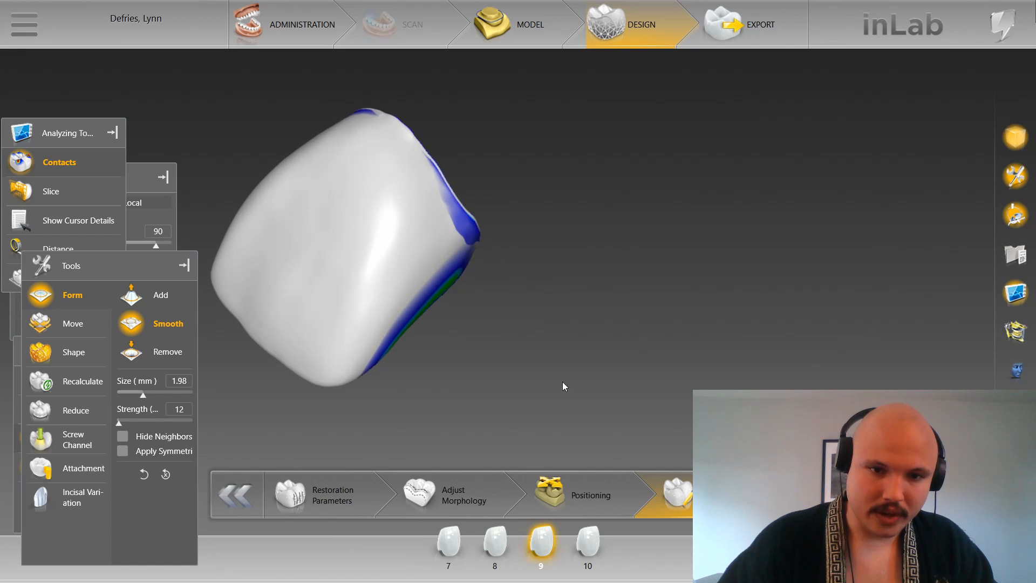
Step: Select tooth 8, show the upper jaw, turn off the contact colours and return to the front view
{"action": "left_click", "coordinate": [495, 542]}
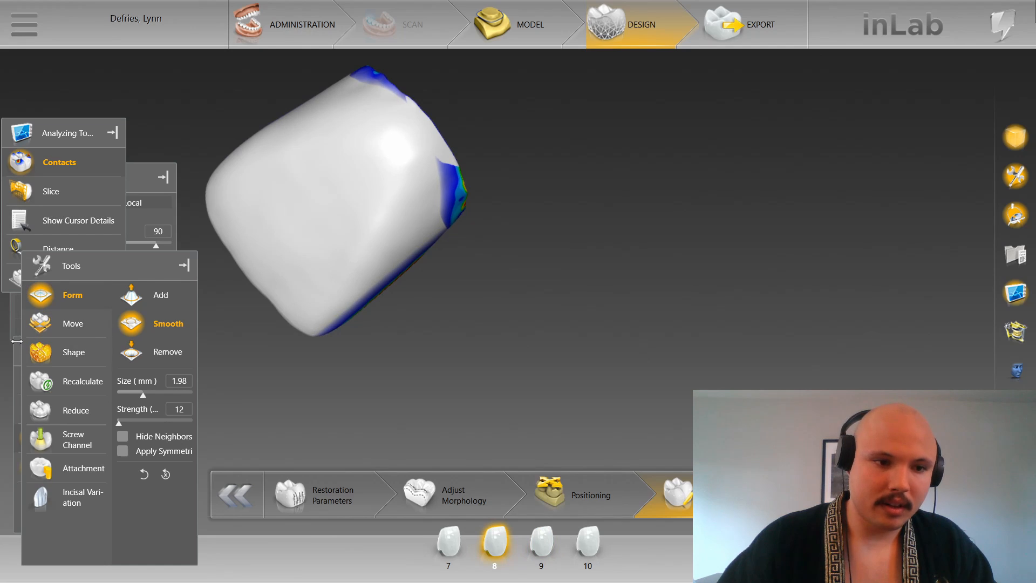
{"action": "left_click", "coordinate": [18, 361]}
{"action": "left_click", "coordinate": [33, 384]}
{"action": "left_click", "coordinate": [59, 162]}
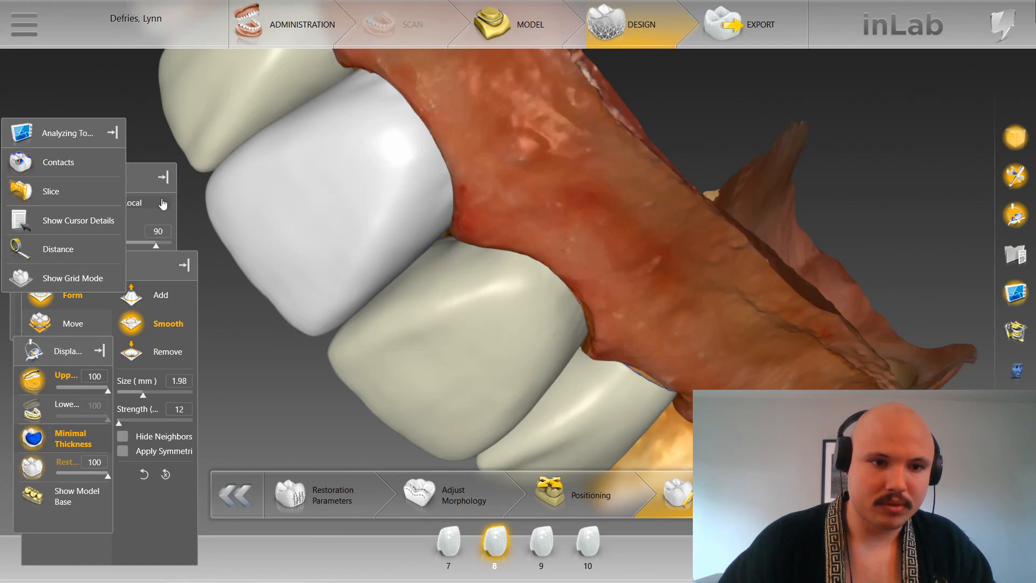
{"action": "left_click", "coordinate": [1006, 149]}
{"action": "left_click", "coordinate": [92, 294]}
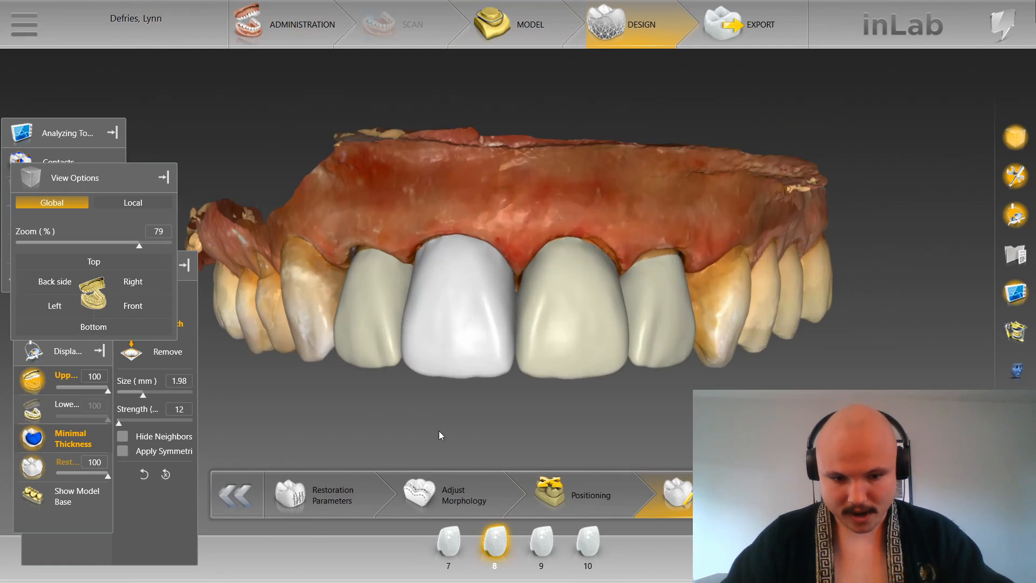
Step: Compare the outlines and symmetry of teeth 8 and 9 against the grid overlay from the front, selecting each in turn
{"action": "middle_click_drag", "start_coordinate": [442, 438], "coordinate": [718, 539]}
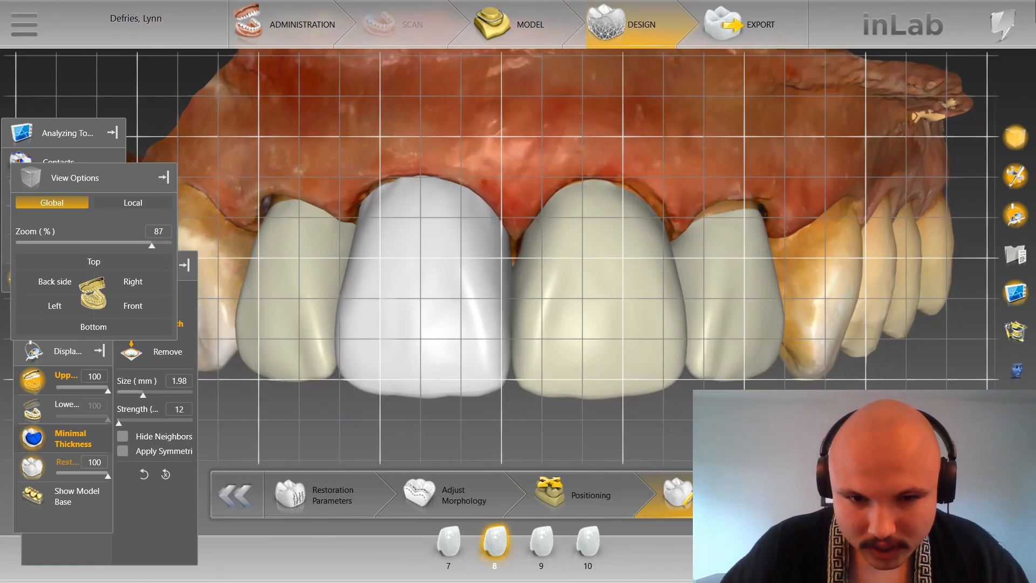
{"action": "right_click_drag", "start_coordinate": [804, 402], "coordinate": [794, 379]}
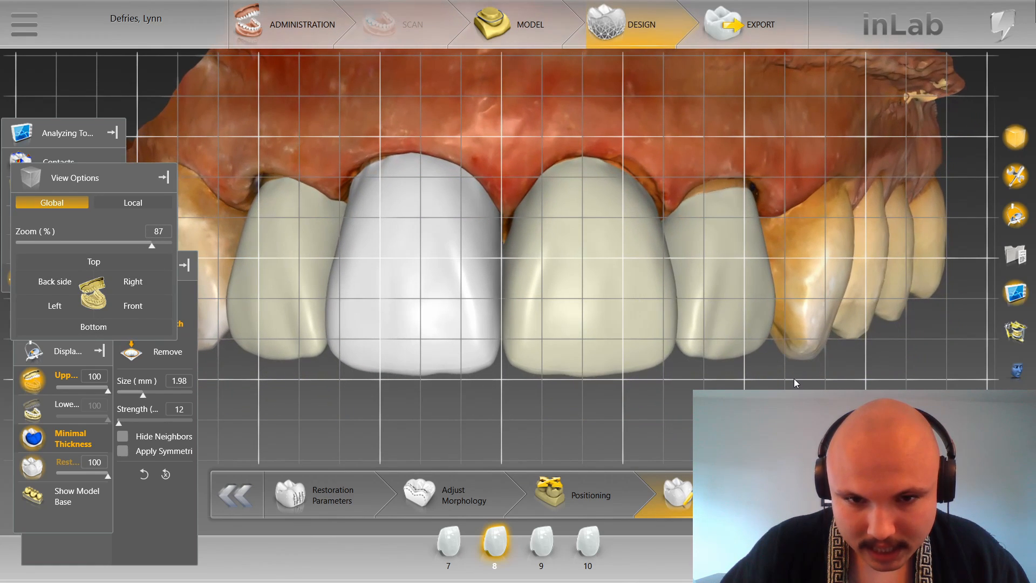
{"action": "scroll", "coordinate": [654, 452], "scroll_direction": "up", "scroll_amount": 3}
{"action": "double_click", "coordinate": [654, 451]}
{"action": "scroll", "coordinate": [502, 148], "scroll_direction": "down", "scroll_amount": 2}
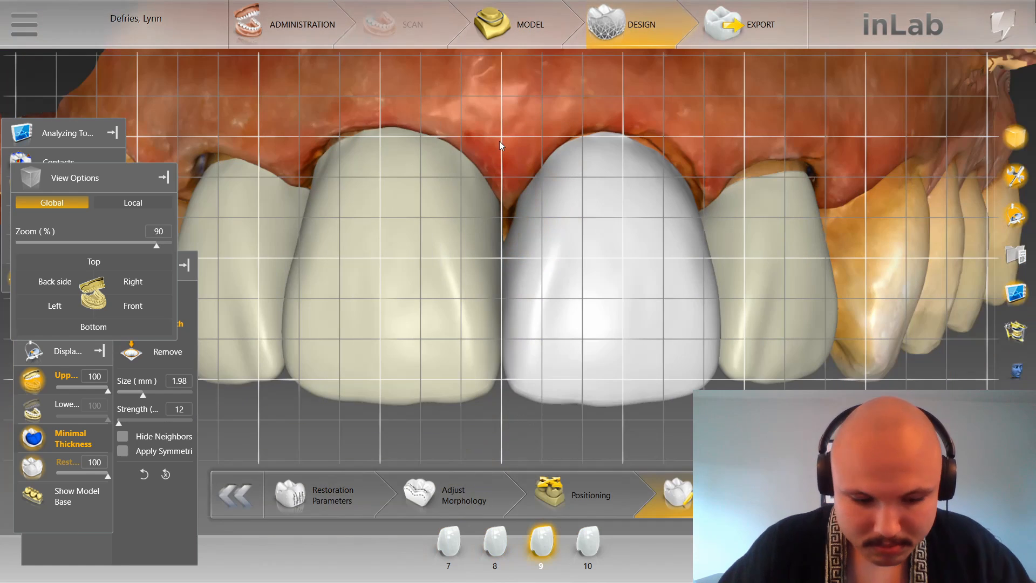
{"action": "double_click", "coordinate": [468, 178]}
{"action": "scroll", "coordinate": [519, 300], "scroll_direction": "up", "scroll_amount": 2}
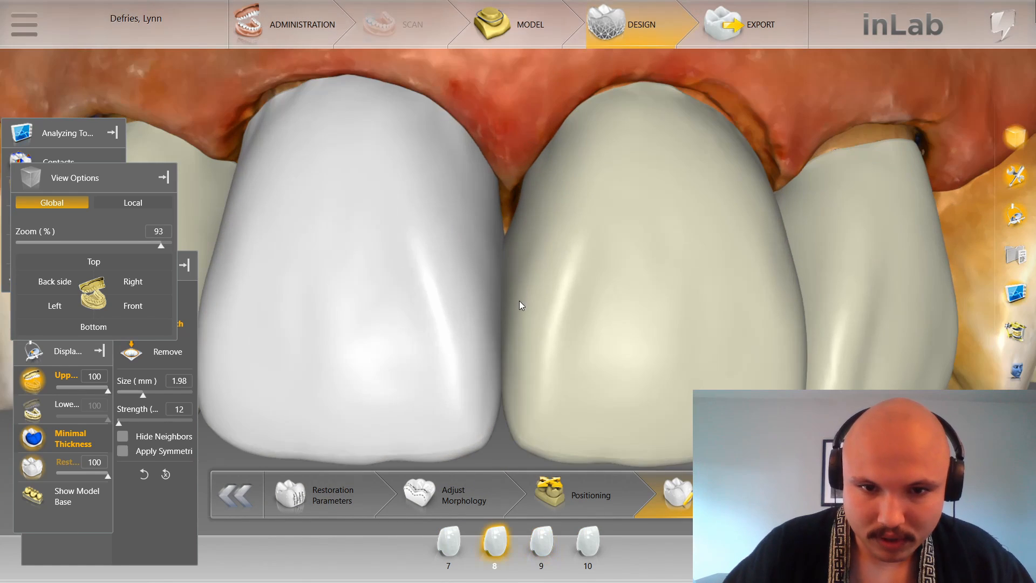
Step: Reshape tooth 9's side facing tooth 8 with the 2-directional Shape Individual tool at sizes 2.30 and 2.95, and display the neighbouring restorations transparently
{"action": "double_click", "coordinate": [513, 300]}
{"action": "right_click", "coordinate": [508, 301]}
{"action": "mouse_move", "coordinate": [561, 340]}
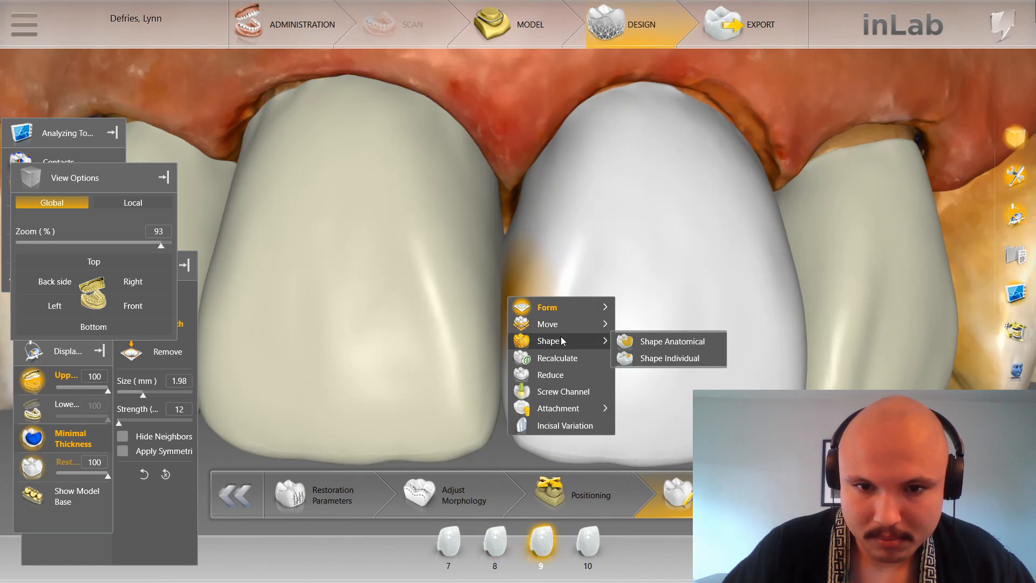
{"action": "left_click", "coordinate": [666, 357]}
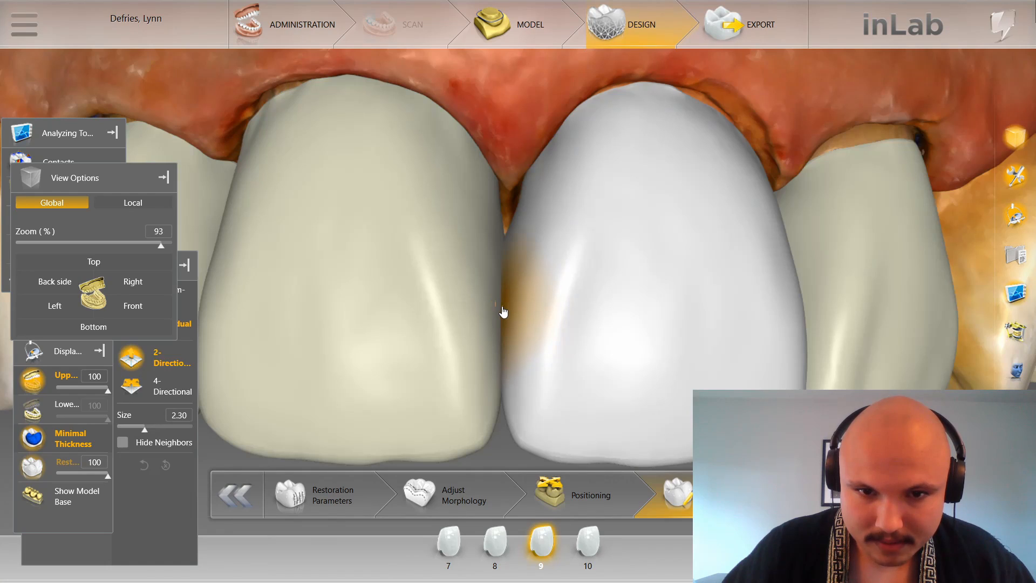
{"action": "left_click_drag", "start_coordinate": [502, 312], "coordinate": [508, 280]}
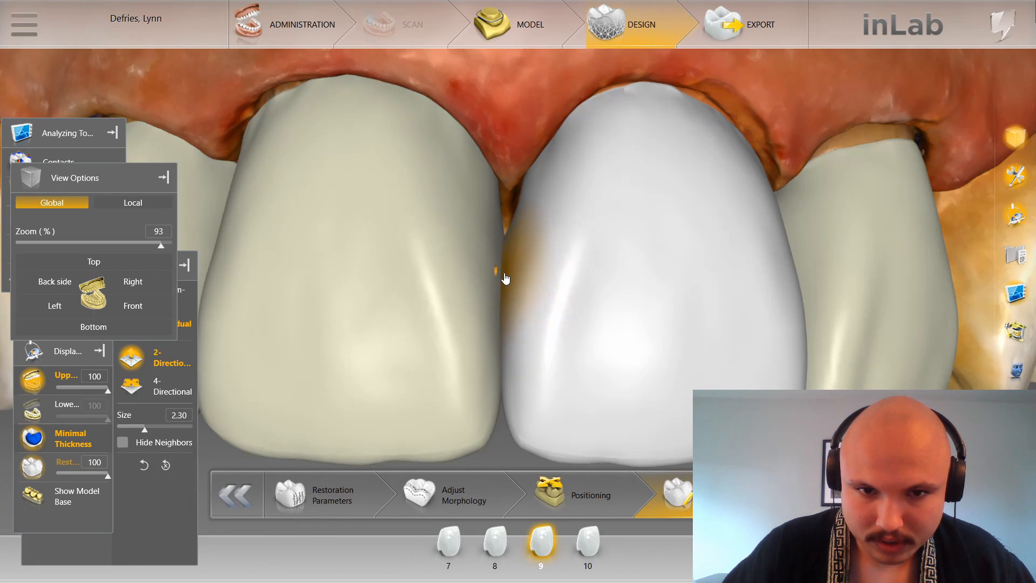
{"action": "scroll", "coordinate": [510, 252], "scroll_direction": "up", "scroll_amount": 5, "text": "ctrl"}
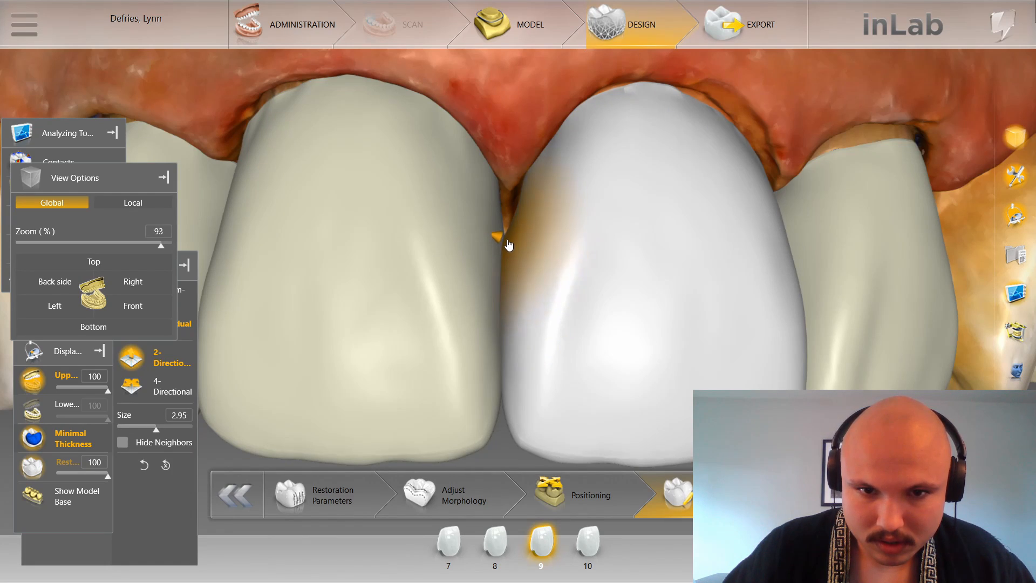
{"action": "scroll", "coordinate": [508, 103], "scroll_direction": "down", "scroll_amount": 3}
{"action": "key", "text": "ctrl+r"}
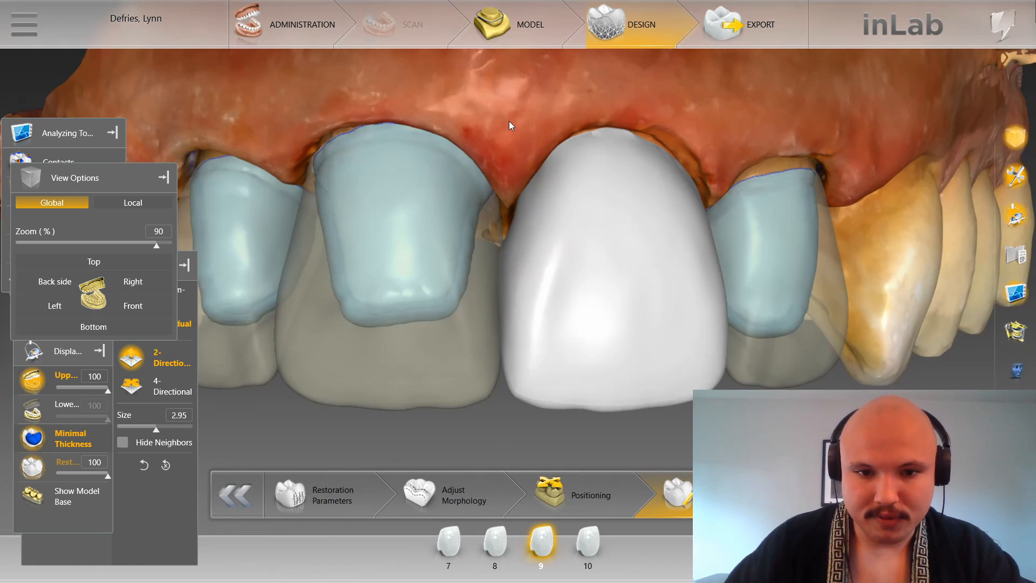
Step: Overlay the grid and compare the outlines of teeth 8 and 9 along the midline, selecting each in turn
{"action": "key", "text": "ctrl+g"}
{"action": "scroll", "coordinate": [497, 82], "scroll_direction": "up", "scroll_amount": 2}
{"action": "scroll", "coordinate": [497, 87], "scroll_direction": "up", "scroll_amount": 1}
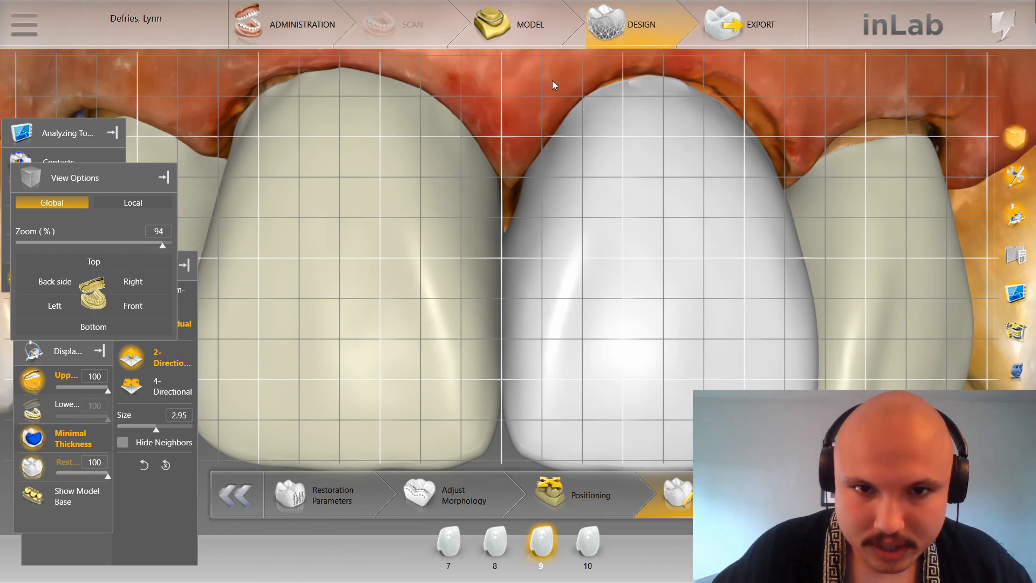
{"action": "middle_click_drag", "start_coordinate": [490, 123], "coordinate": [496, 118]}
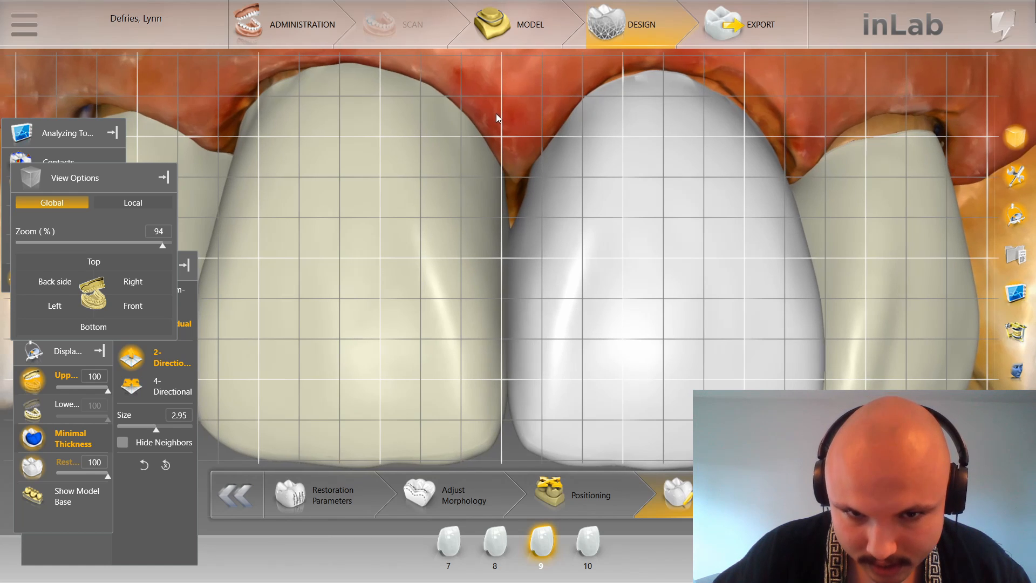
{"action": "left_click", "coordinate": [478, 167]}
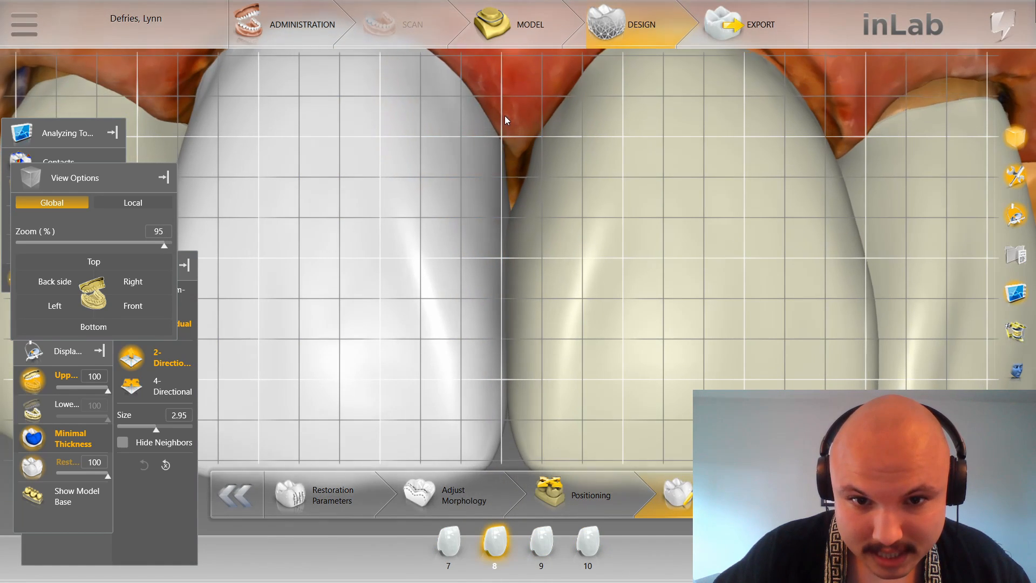
{"action": "left_click", "coordinate": [507, 223]}
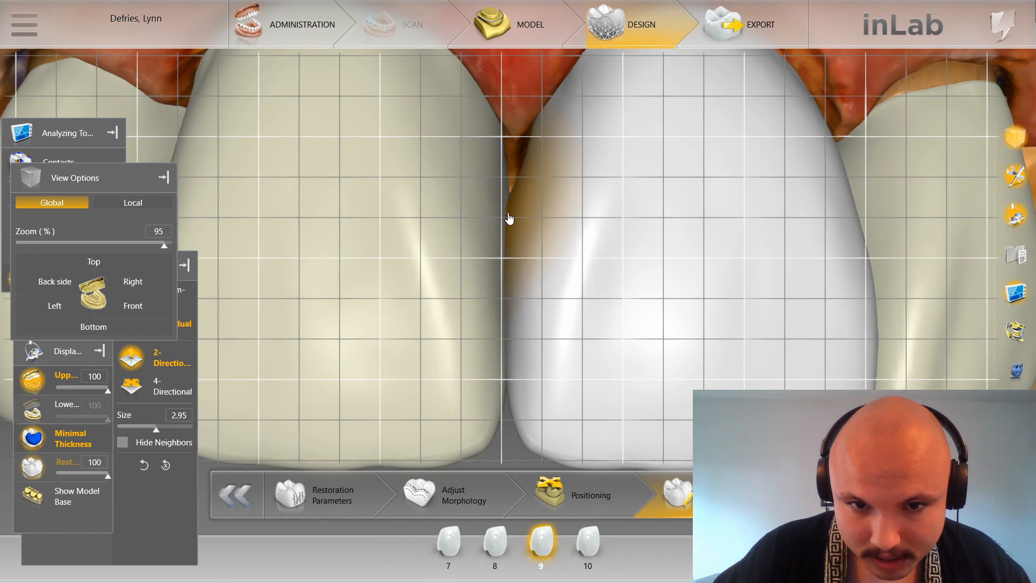
{"action": "left_click", "coordinate": [502, 219]}
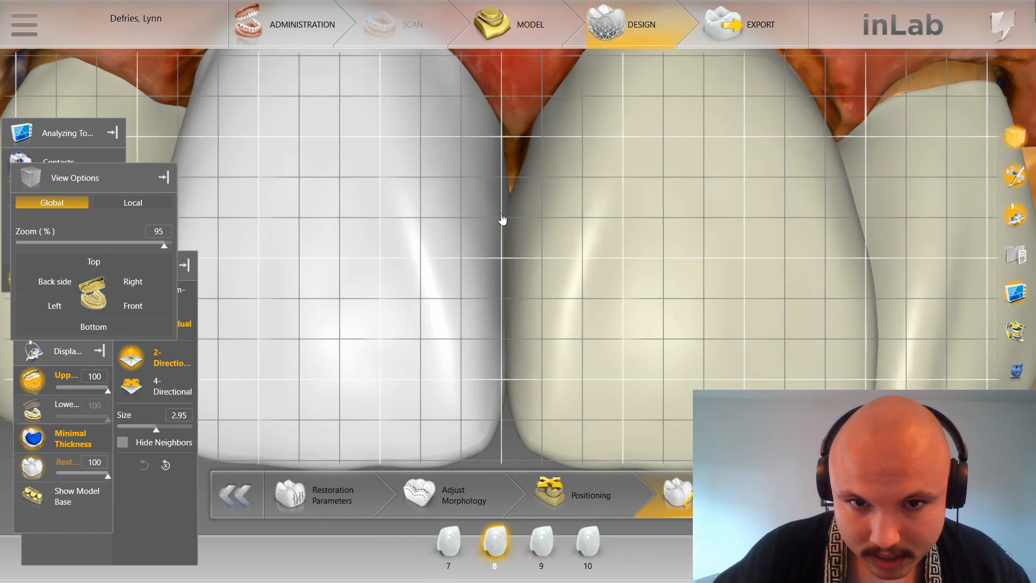
{"action": "left_click", "coordinate": [524, 332]}
{"action": "scroll", "coordinate": [520, 324], "scroll_direction": "down", "scroll_amount": 3}
{"action": "scroll", "coordinate": [519, 324], "scroll_direction": "down", "scroll_amount": 3}
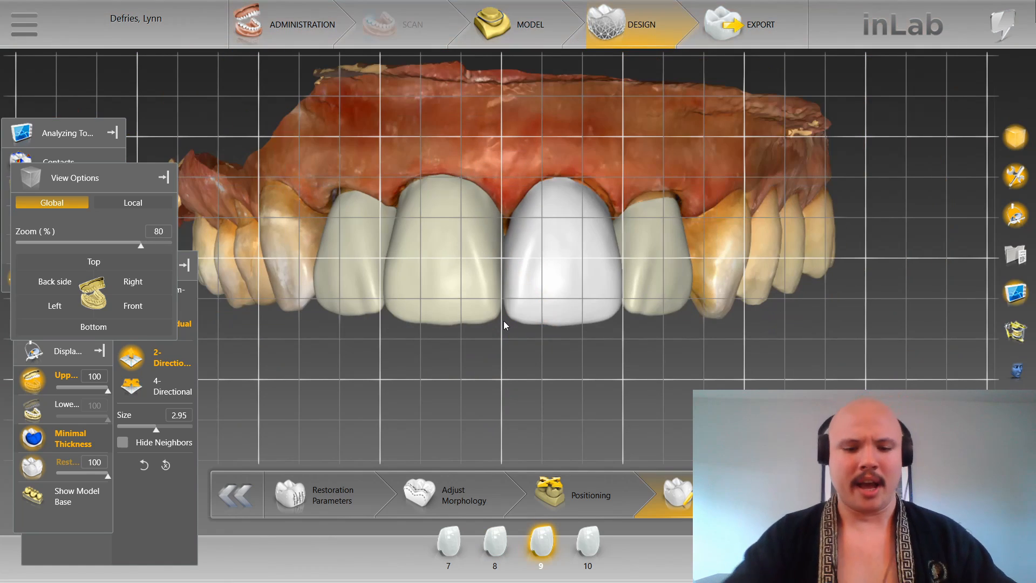
Step: Set the shaping size to 1.88, remove the grid, and inspect the embrasure between teeth 8 and 9 up close and from an oblique view
{"action": "scroll", "coordinate": [543, 406], "scroll_direction": "up", "scroll_amount": 5}
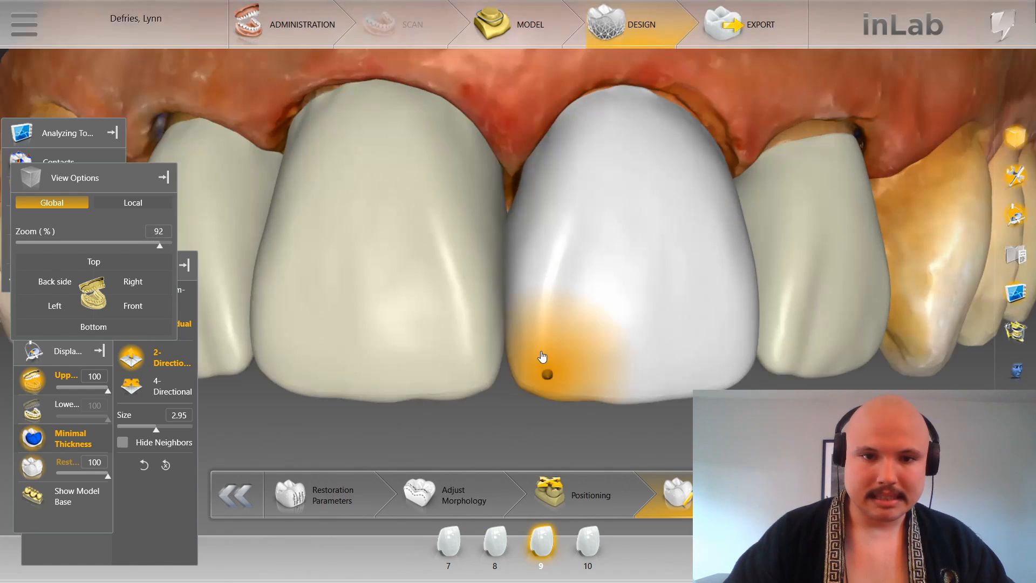
{"action": "scroll", "coordinate": [513, 168], "scroll_direction": "up", "scroll_amount": 2}
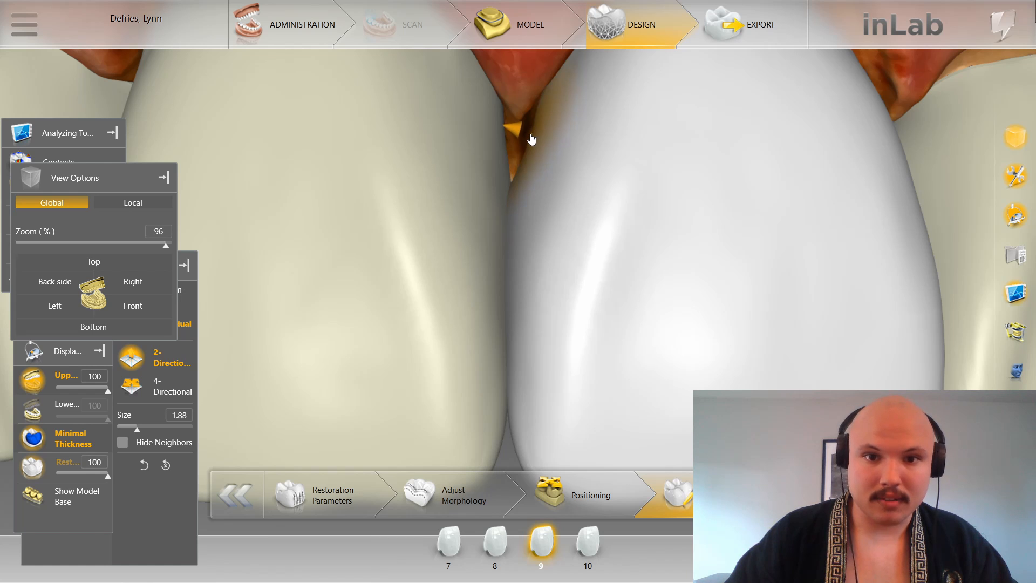
{"action": "scroll", "coordinate": [528, 111], "scroll_direction": "down", "scroll_amount": 3}
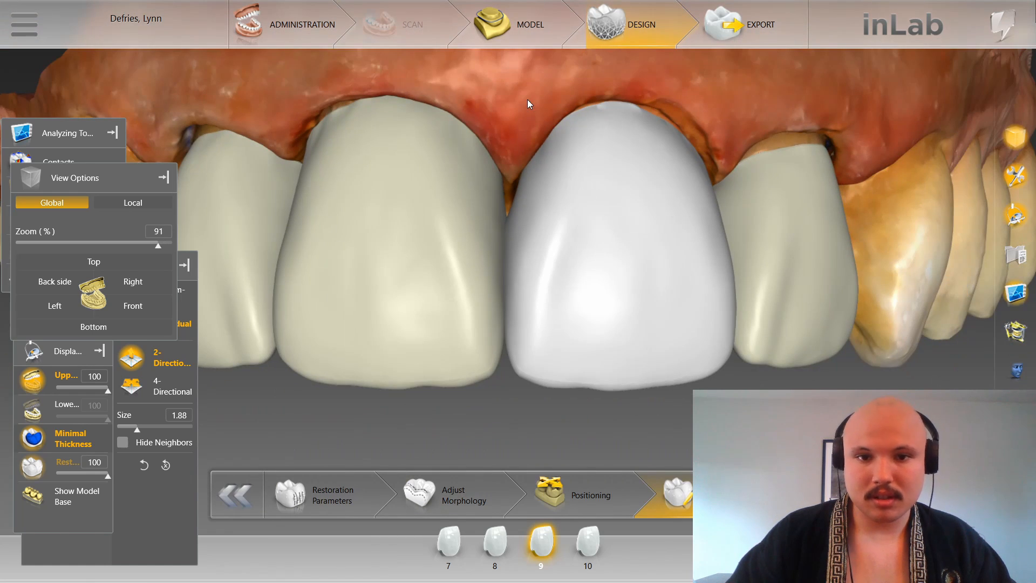
{"action": "left_click_drag", "start_coordinate": [519, 108], "coordinate": [508, 127]}
{"action": "scroll", "coordinate": [515, 162], "scroll_direction": "down", "scroll_amount": 2}
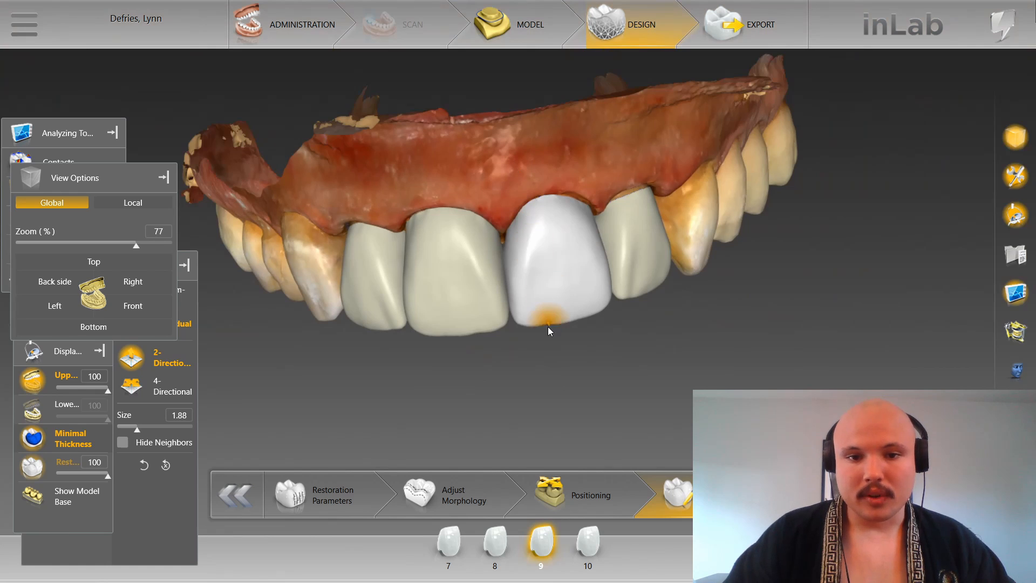
{"action": "left_click_drag", "start_coordinate": [548, 325], "coordinate": [540, 380]}
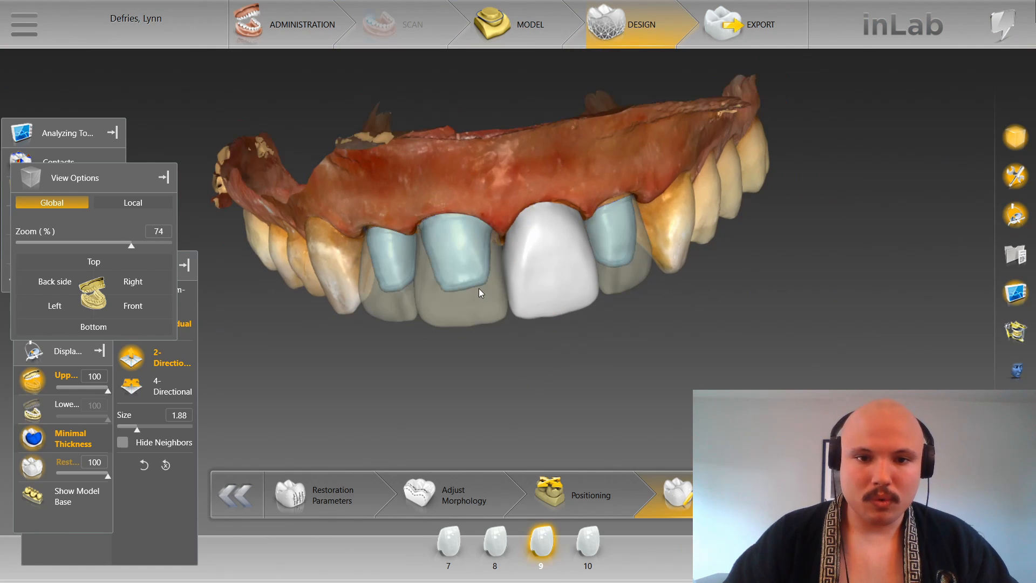
Step: Select tooth 8 and activate Form Smooth with symmetric application so that tooth 9 is edited along with it
{"action": "left_click", "coordinate": [478, 288]}
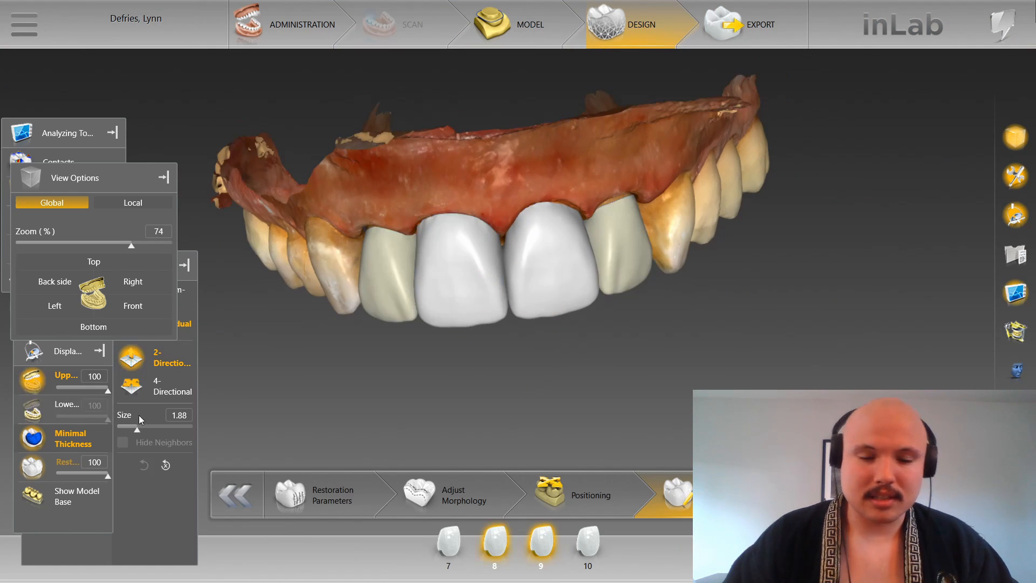
{"action": "left_click", "coordinate": [381, 290]}
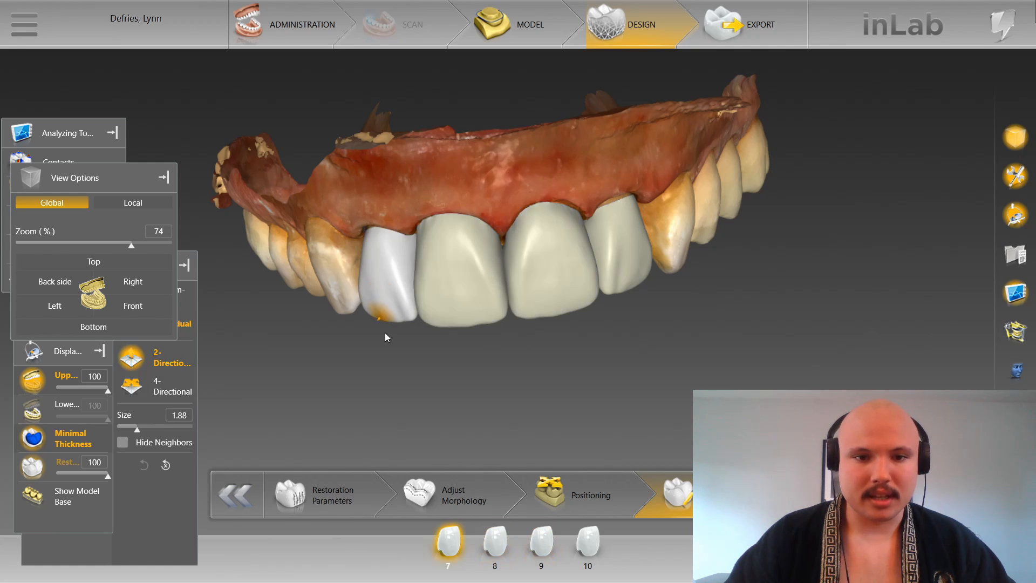
{"action": "left_click", "coordinate": [469, 305]}
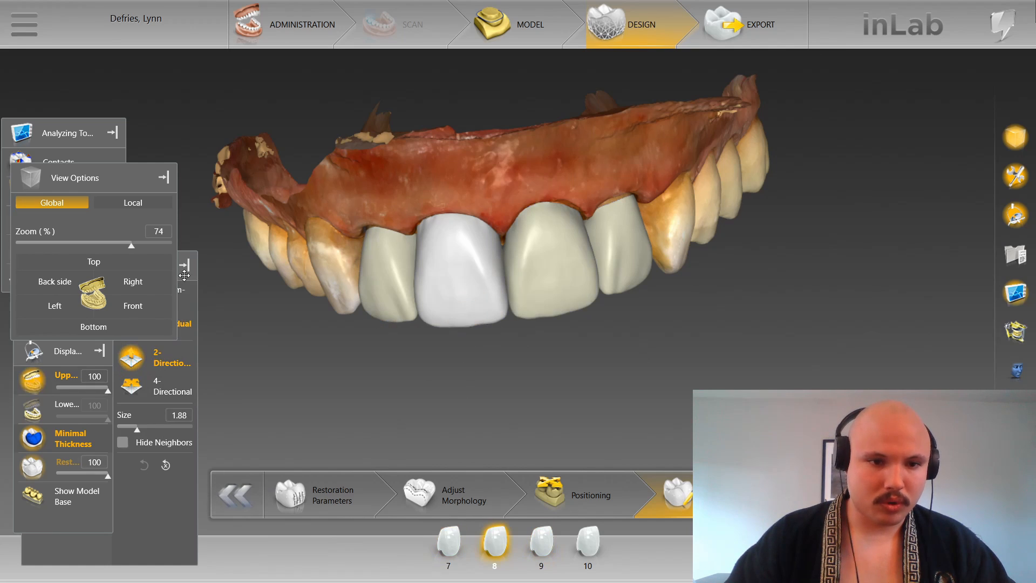
{"action": "mouse_move", "coordinate": [49, 319]}
{"action": "left_click", "coordinate": [43, 295]}
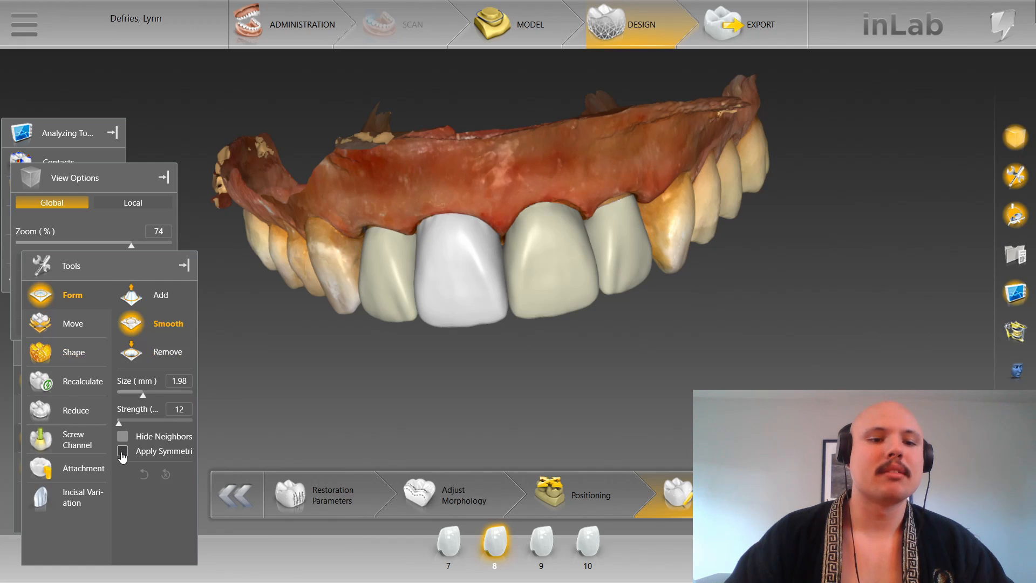
{"action": "left_click", "coordinate": [121, 452]}
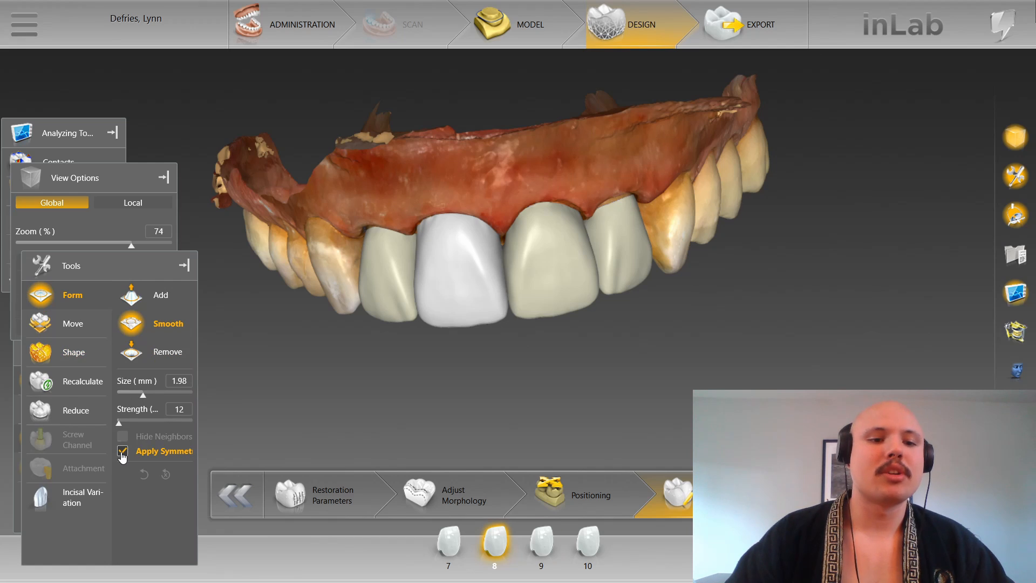
Step: Hide the upper jaw and minimal thickness, set restoration opacity to 40, and show the contact colours on teeth 8 and 9
{"action": "left_click", "coordinate": [16, 358]}
{"action": "left_click", "coordinate": [30, 381]}
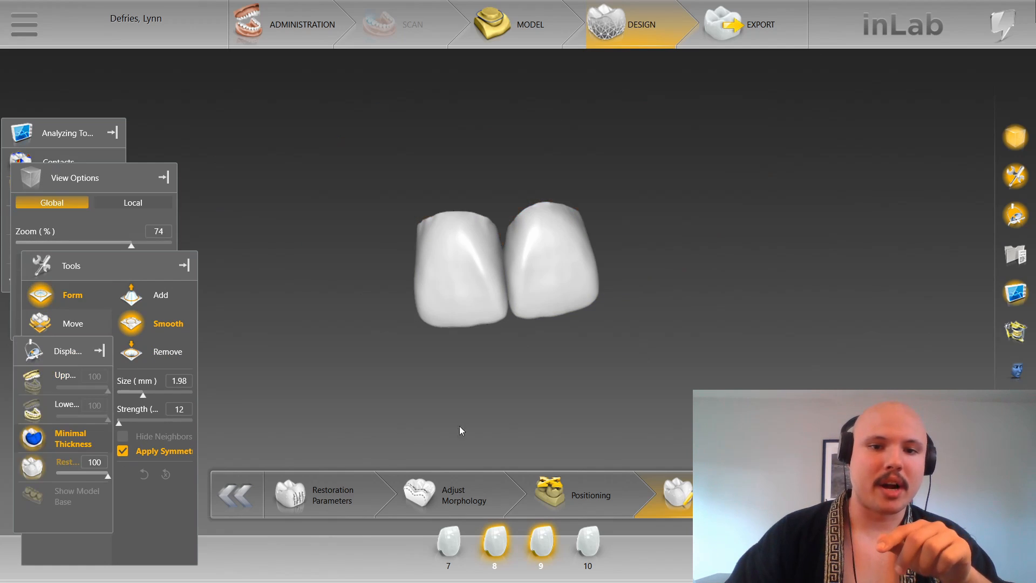
{"action": "scroll", "coordinate": [464, 423], "scroll_direction": "up", "scroll_amount": 3}
{"action": "left_click_drag", "start_coordinate": [484, 413], "coordinate": [565, 376]}
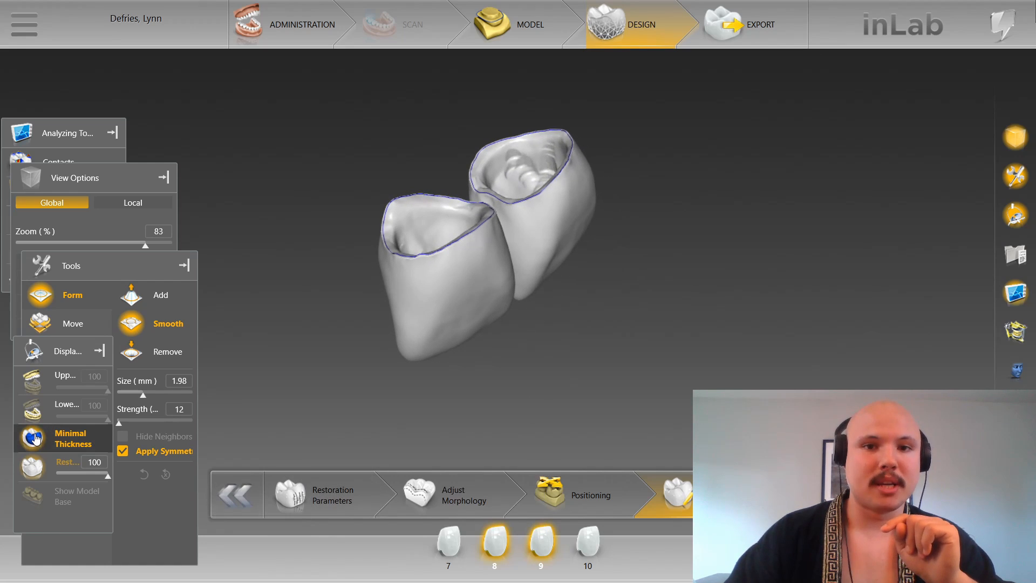
{"action": "left_click_drag", "start_coordinate": [107, 475], "coordinate": [69, 476]}
{"action": "left_click", "coordinate": [19, 154]}
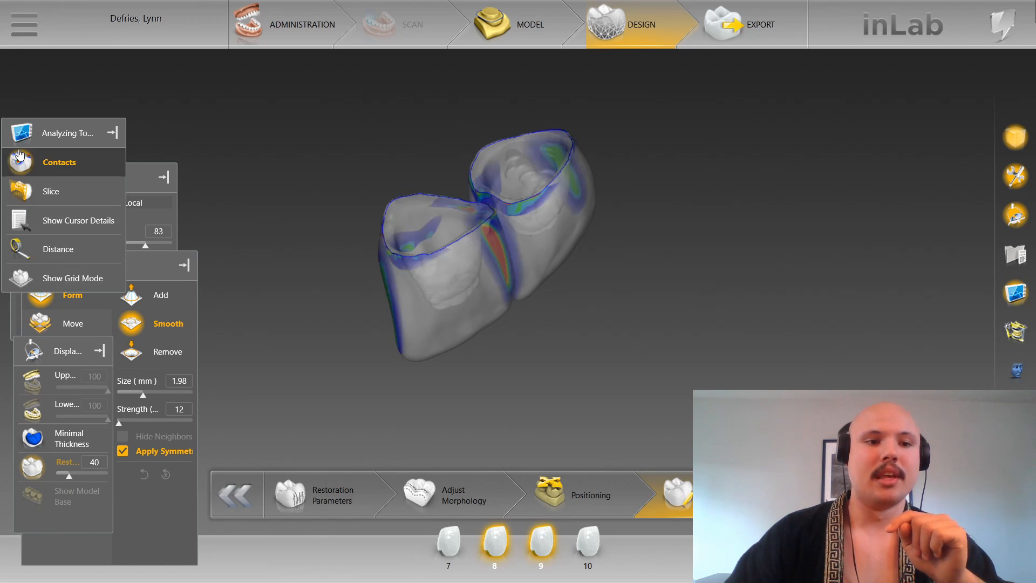
Step: Smooth the heavy contact area between teeth 8 and 9 symmetrically at size 1.60 mm and strength 10
{"action": "middle_click_drag", "start_coordinate": [342, 373], "coordinate": [429, 403]}
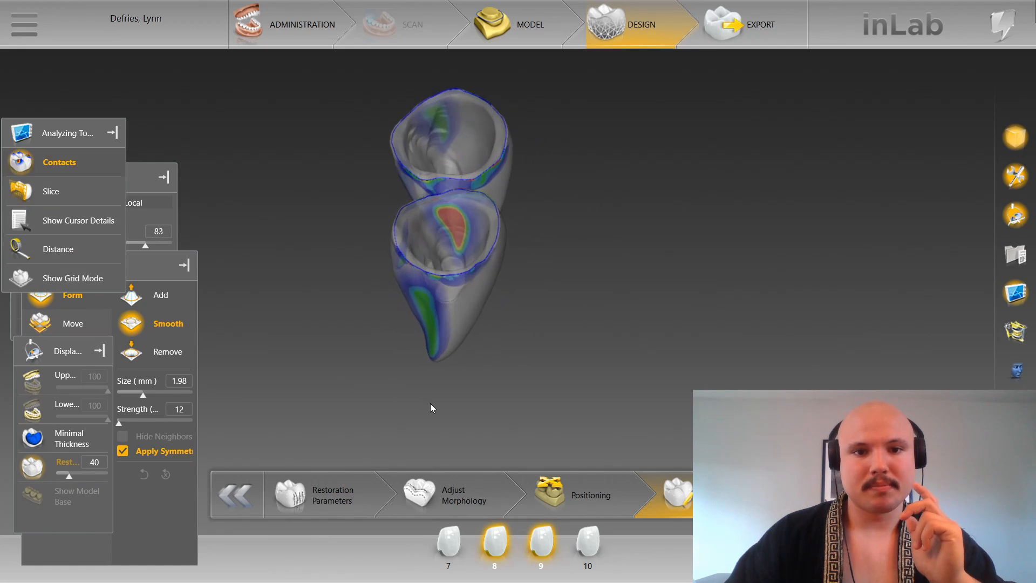
{"action": "scroll", "coordinate": [380, 193], "scroll_direction": "up", "scroll_amount": 3}
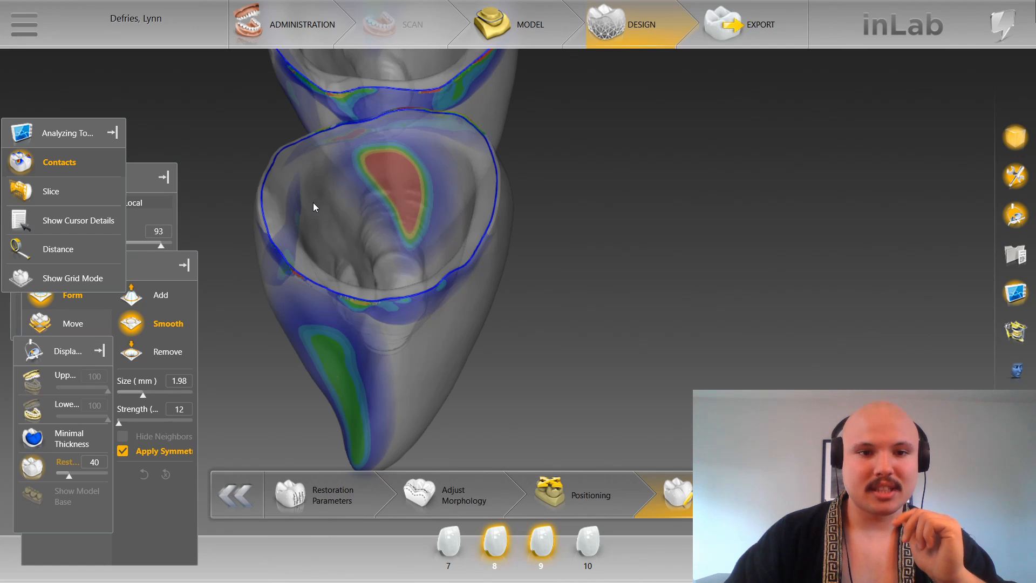
{"action": "left_click_drag", "start_coordinate": [426, 359], "coordinate": [423, 365]}
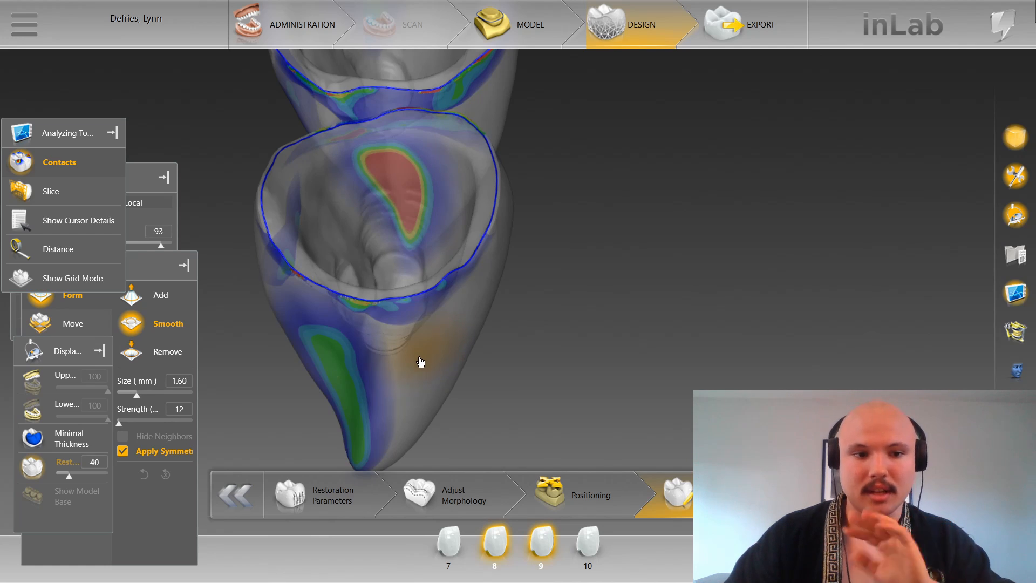
{"action": "left_click_drag", "start_coordinate": [120, 423], "coordinate": [111, 423]}
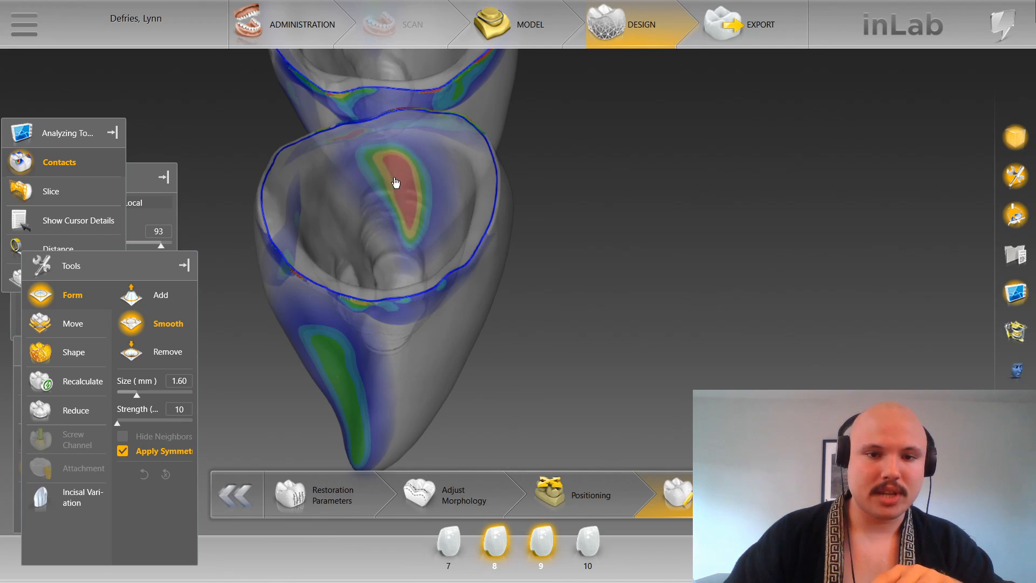
{"action": "mouse_move", "coordinate": [395, 170]}
{"action": "left_mouse_down"}
{"action": "mouse_move", "coordinate": [401, 223]}
{"action": "mouse_move", "coordinate": [405, 178]}
{"action": "mouse_move", "coordinate": [403, 215]}
{"action": "left_mouse_up"}
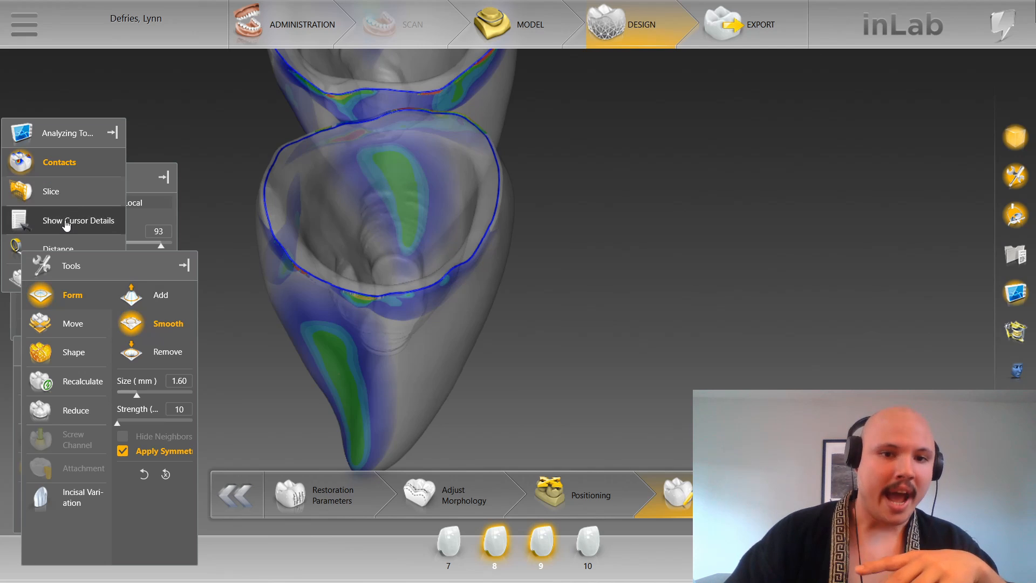
Step: Turn off the contact colours, show the upper jaw, restore restoration opacity to 100 and return to the front view
{"action": "left_click", "coordinate": [50, 171]}
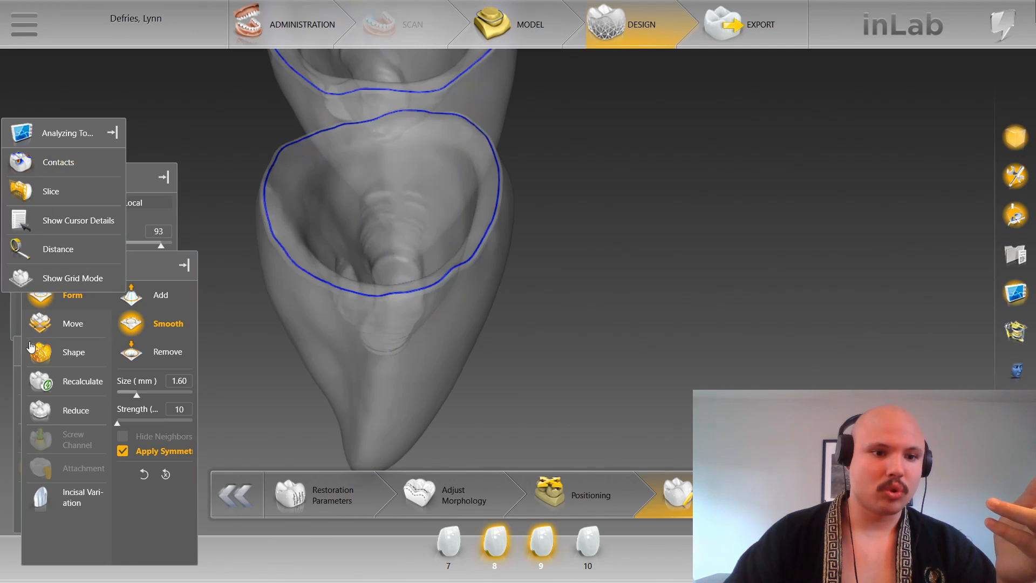
{"action": "left_click", "coordinate": [19, 356]}
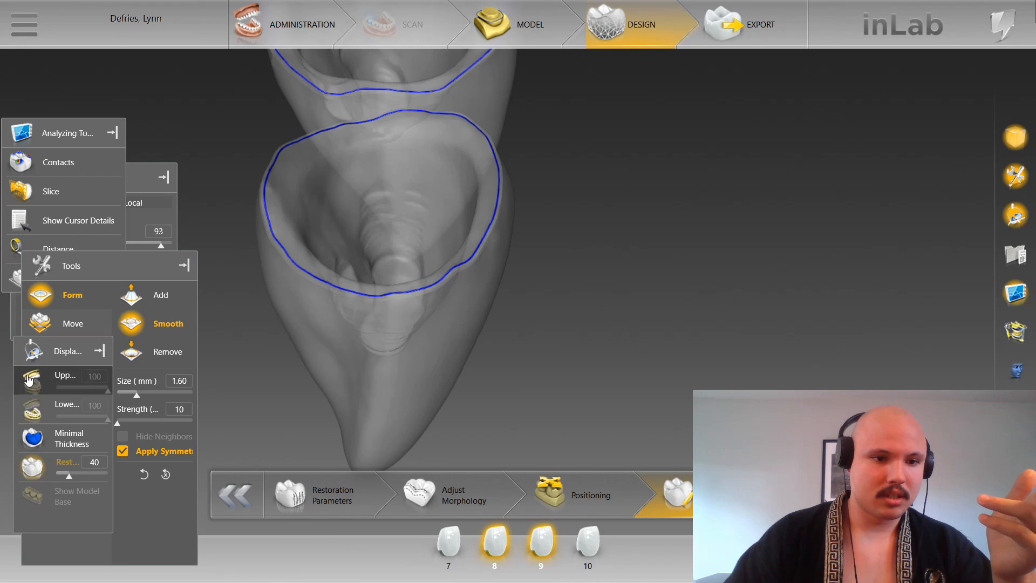
{"action": "left_click", "coordinate": [30, 380]}
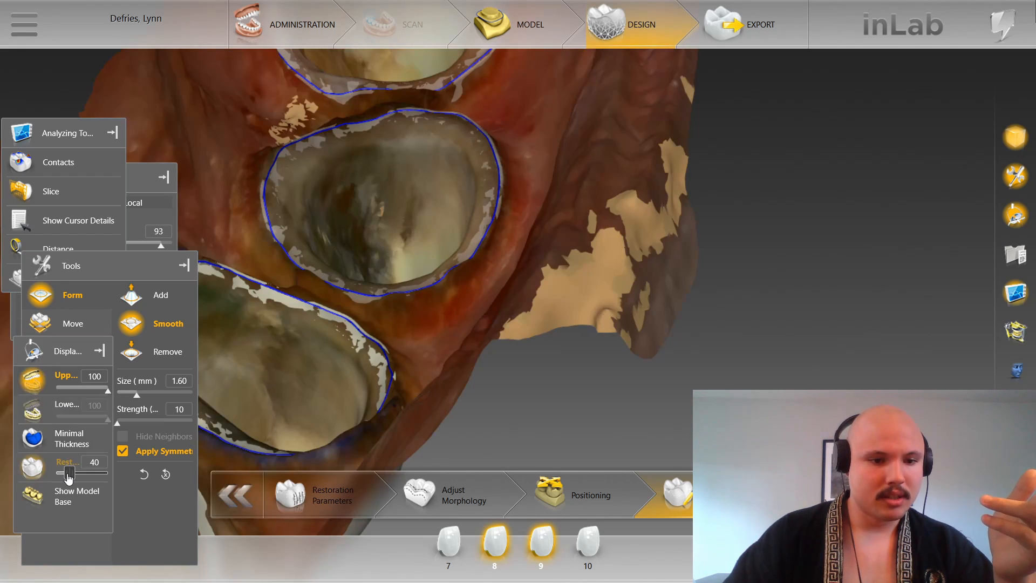
{"action": "left_click_drag", "start_coordinate": [73, 477], "coordinate": [107, 473]}
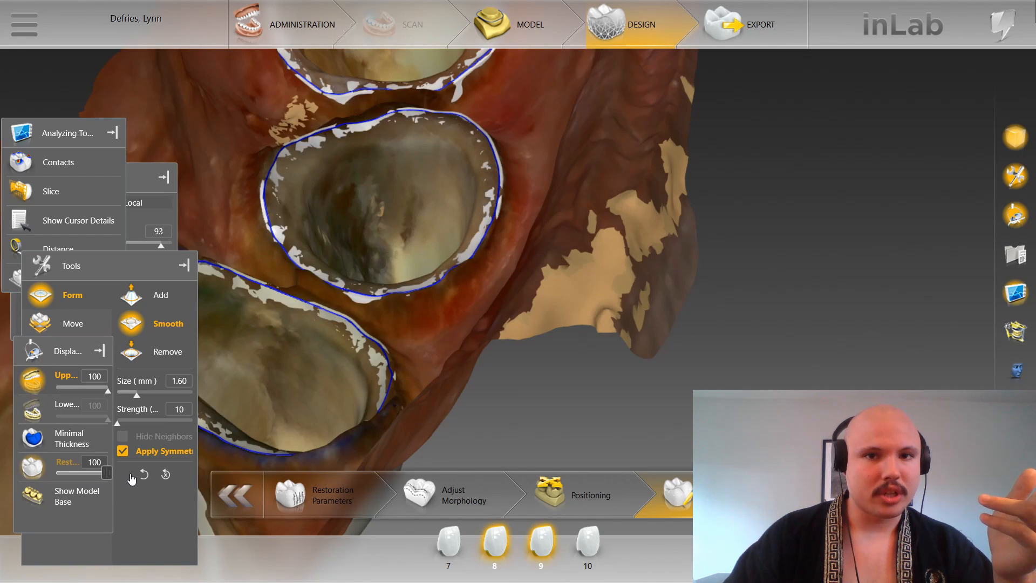
{"action": "left_click", "coordinate": [145, 181]}
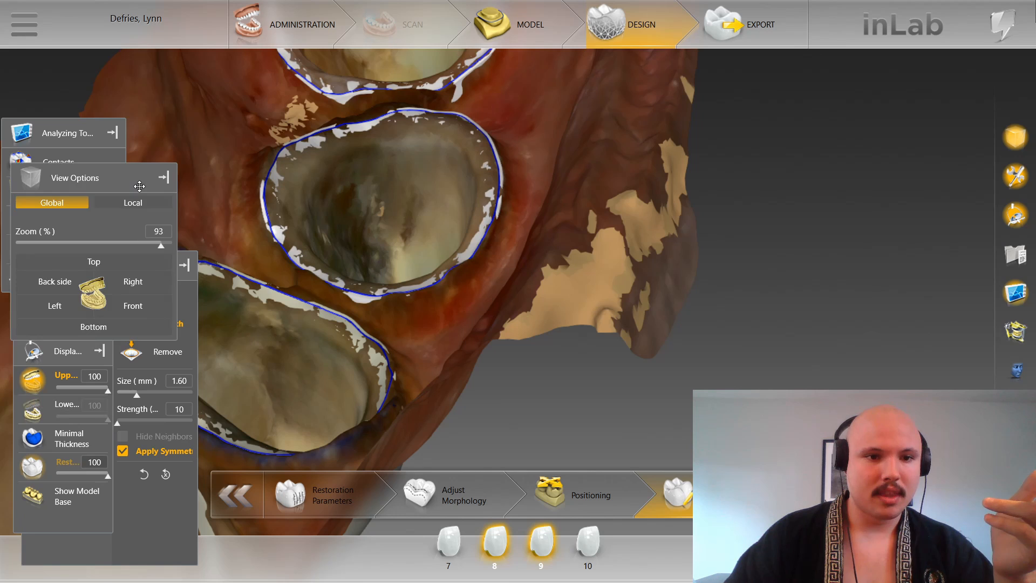
{"action": "left_click", "coordinate": [143, 309]}
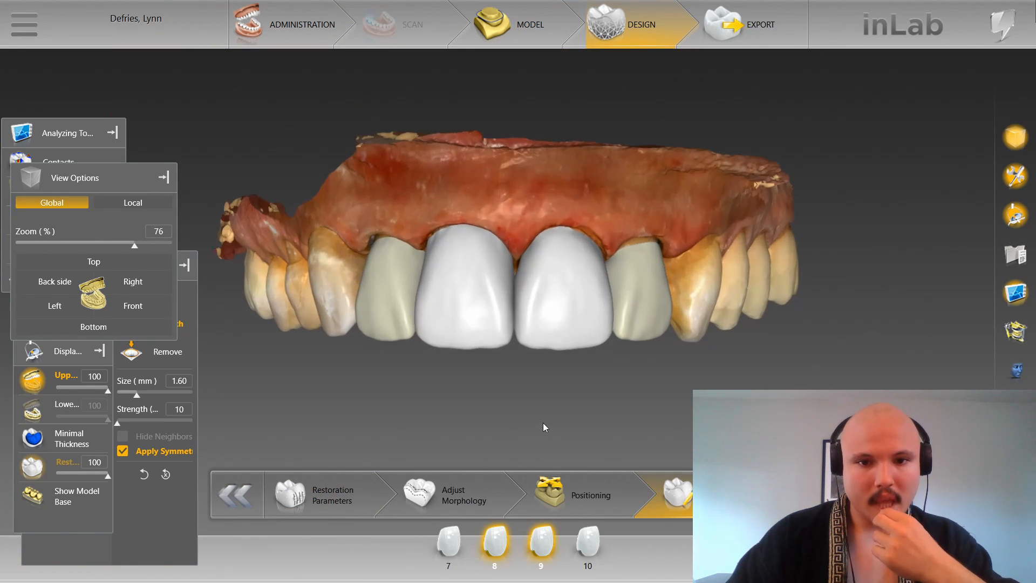
Step: Overlay the grid and examine the symmetry of teeth 8 and 9 and the embrasure between them from the front
{"action": "scroll", "coordinate": [543, 423], "scroll_direction": "up", "scroll_amount": 5}
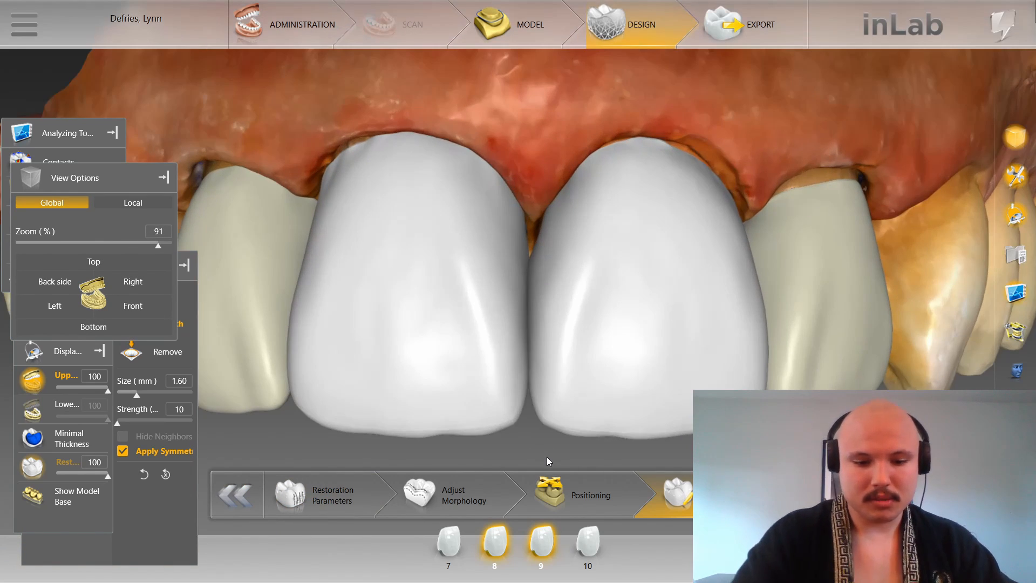
{"action": "key", "text": "ctrl+g"}
{"action": "right_click_drag", "start_coordinate": [555, 142], "coordinate": [537, 111]}
{"action": "scroll", "coordinate": [560, 143], "scroll_direction": "up", "scroll_amount": 5}
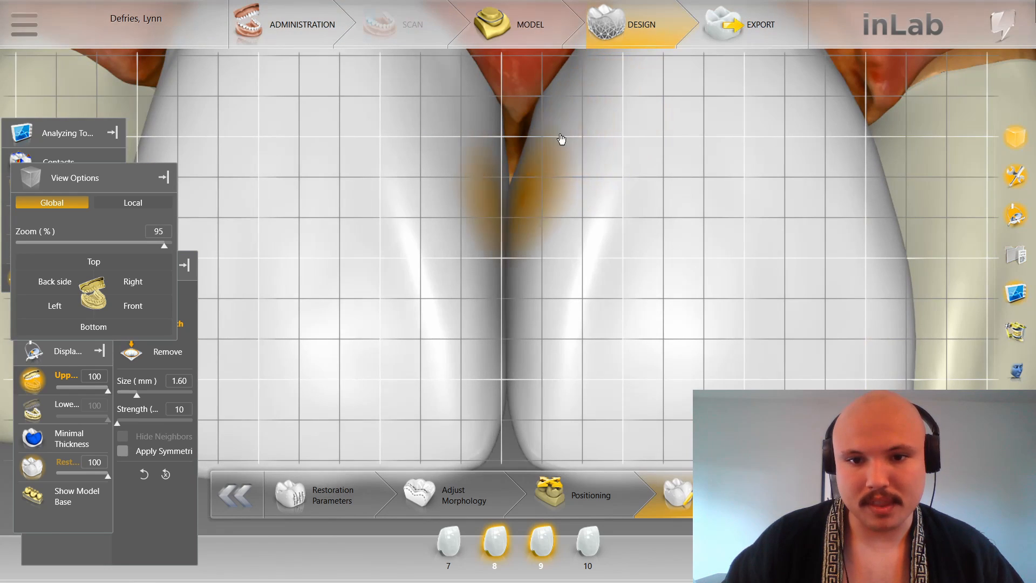
{"action": "scroll", "coordinate": [558, 137], "scroll_direction": "down", "scroll_amount": 1}
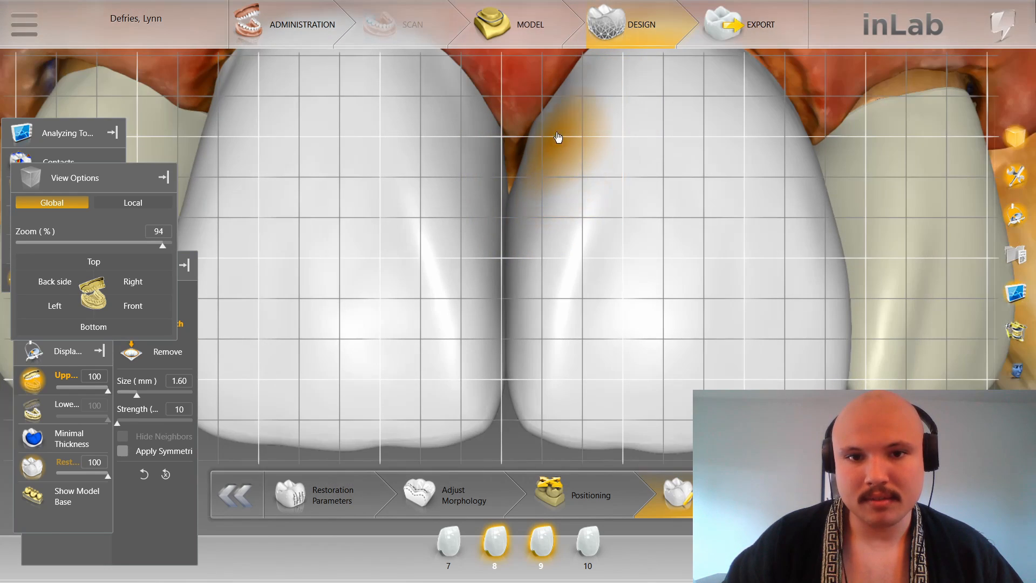
{"action": "scroll", "coordinate": [525, 128], "scroll_direction": "up", "scroll_amount": 3}
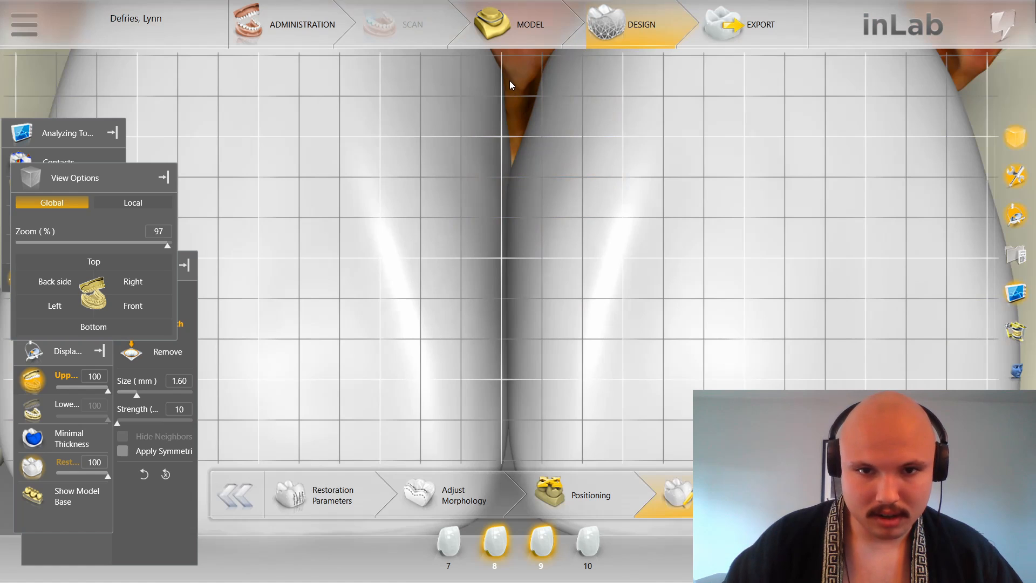
{"action": "scroll", "coordinate": [506, 80], "scroll_direction": "down", "scroll_amount": 8}
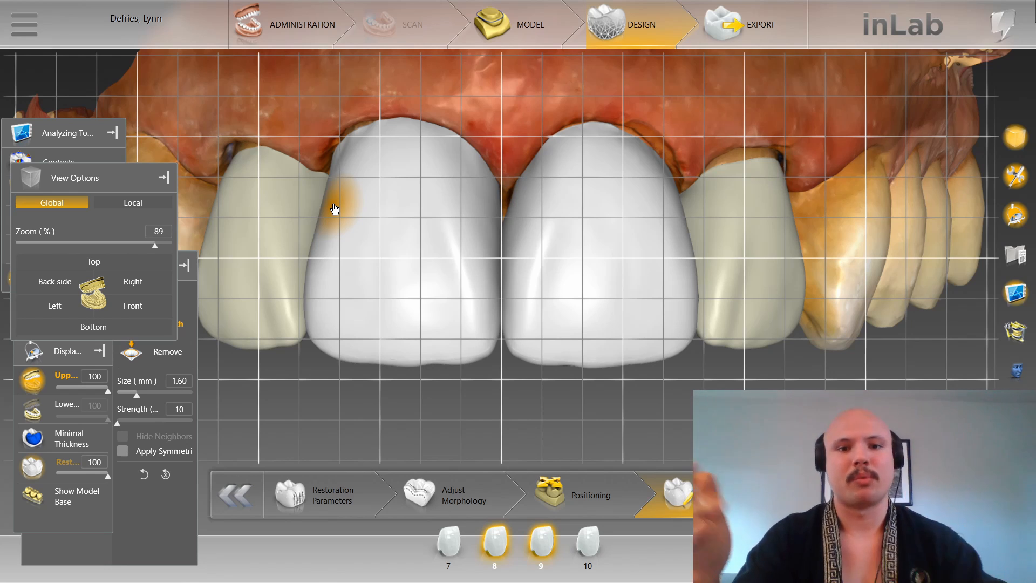
Step: Set the restoration opacity to 52 and examine the preparations and midline embrasure of teeth 8 and 9 against the grid, then hide the grid
{"action": "key", "text": "ctrl+g"}
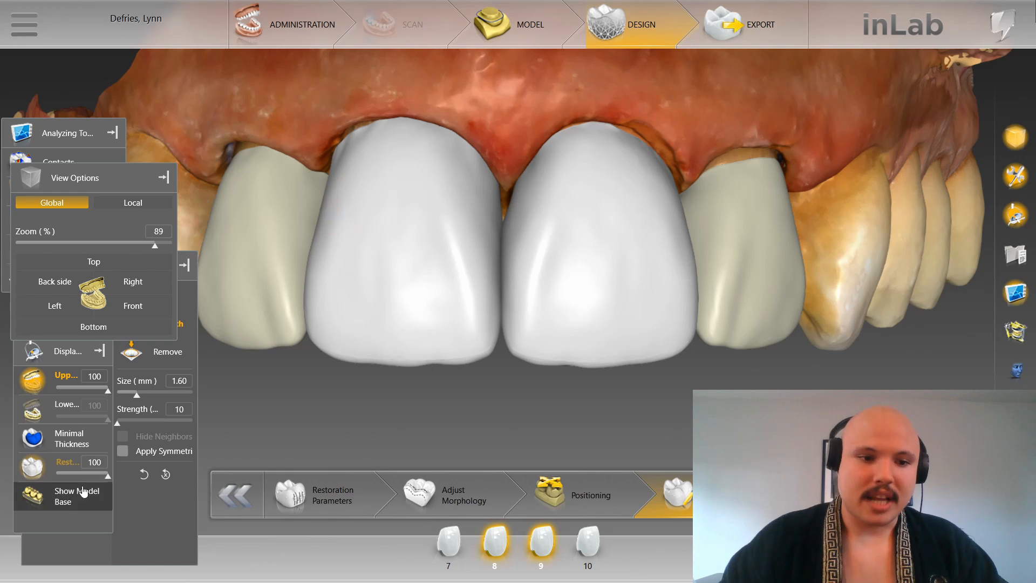
{"action": "left_click_drag", "start_coordinate": [106, 473], "coordinate": [76, 473]}
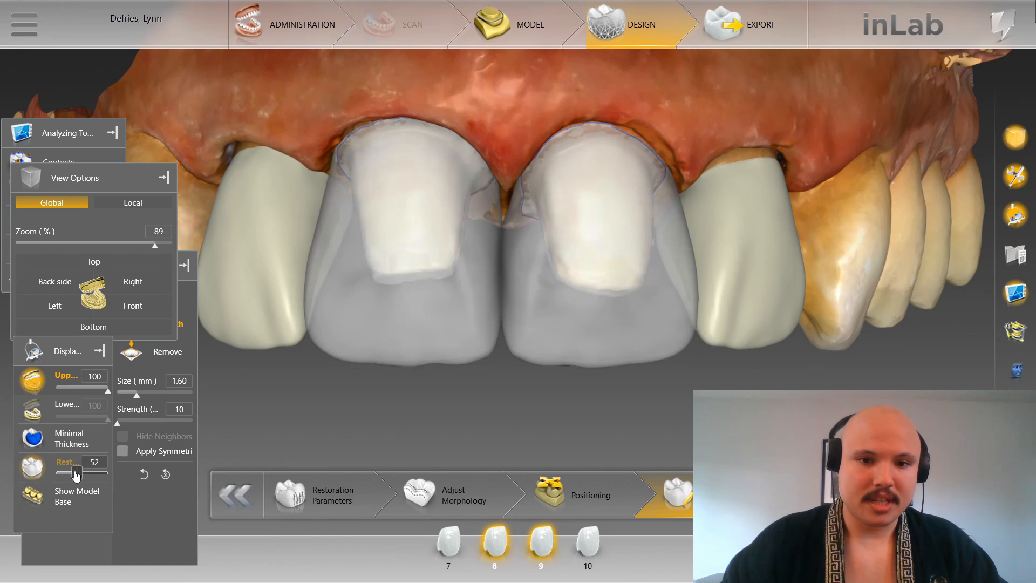
{"action": "scroll", "coordinate": [441, 397], "scroll_direction": "up", "scroll_amount": 3}
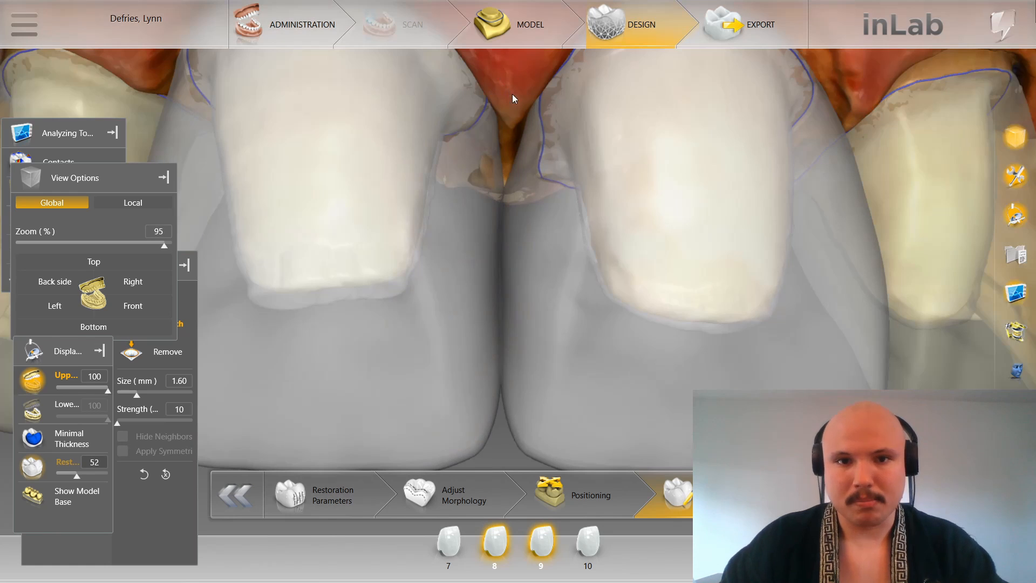
{"action": "key", "text": "g"}
{"action": "right_click_drag", "start_coordinate": [513, 89], "coordinate": [502, 92]}
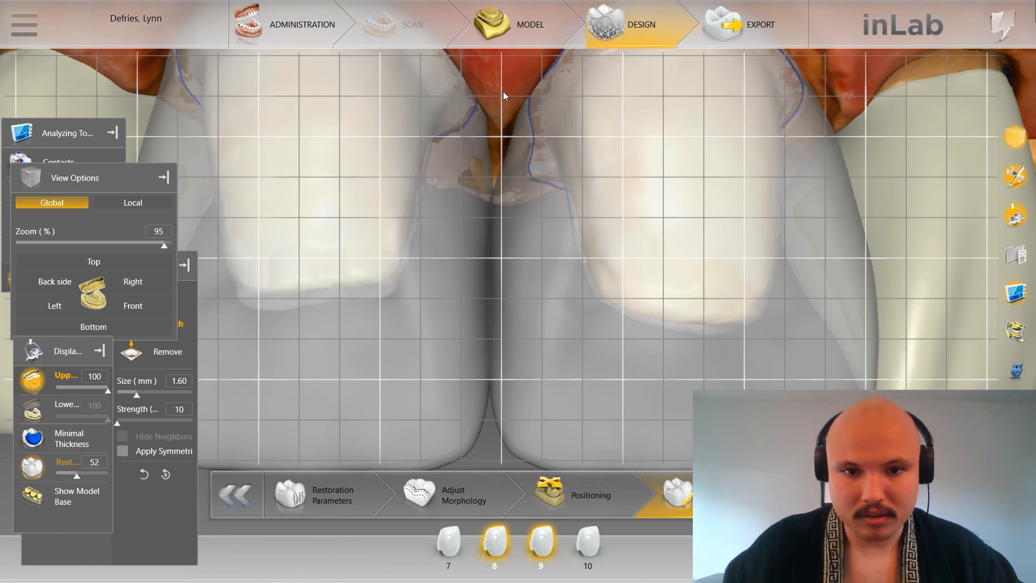
{"action": "scroll", "coordinate": [506, 93], "scroll_direction": "down", "scroll_amount": 2}
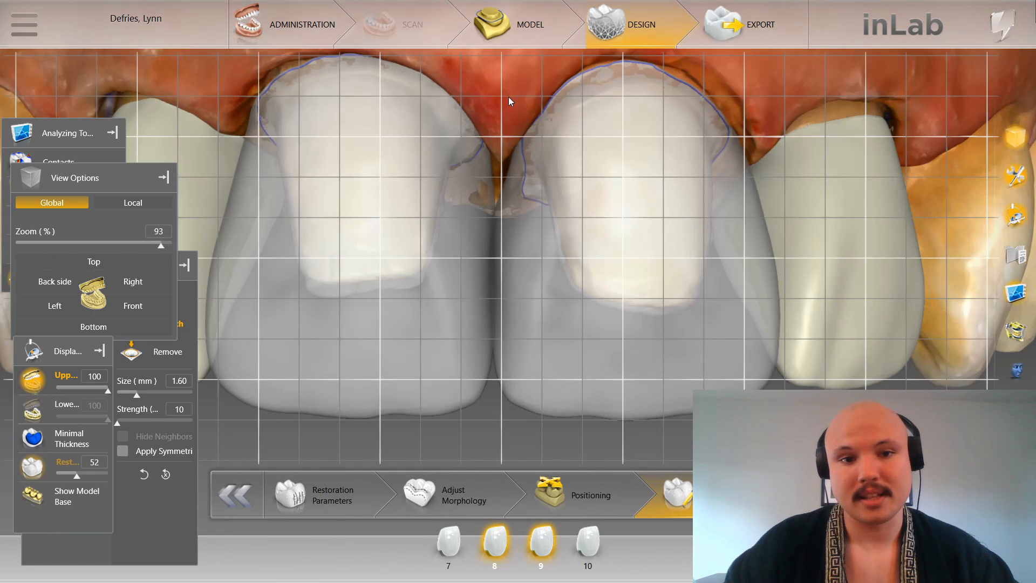
{"action": "scroll", "coordinate": [511, 102], "scroll_direction": "up", "scroll_amount": 1}
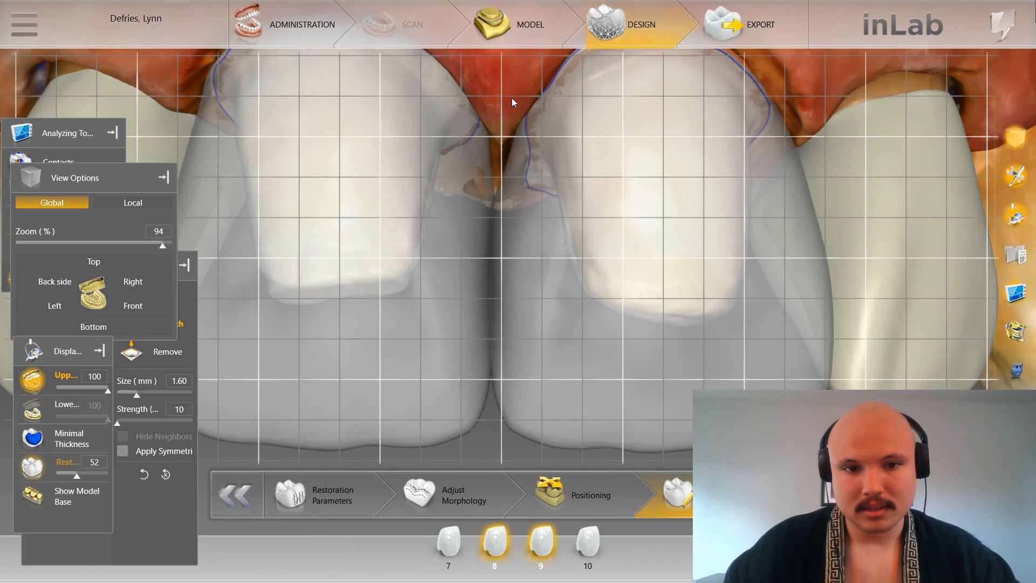
{"action": "scroll", "coordinate": [512, 98], "scroll_direction": "down", "scroll_amount": 3}
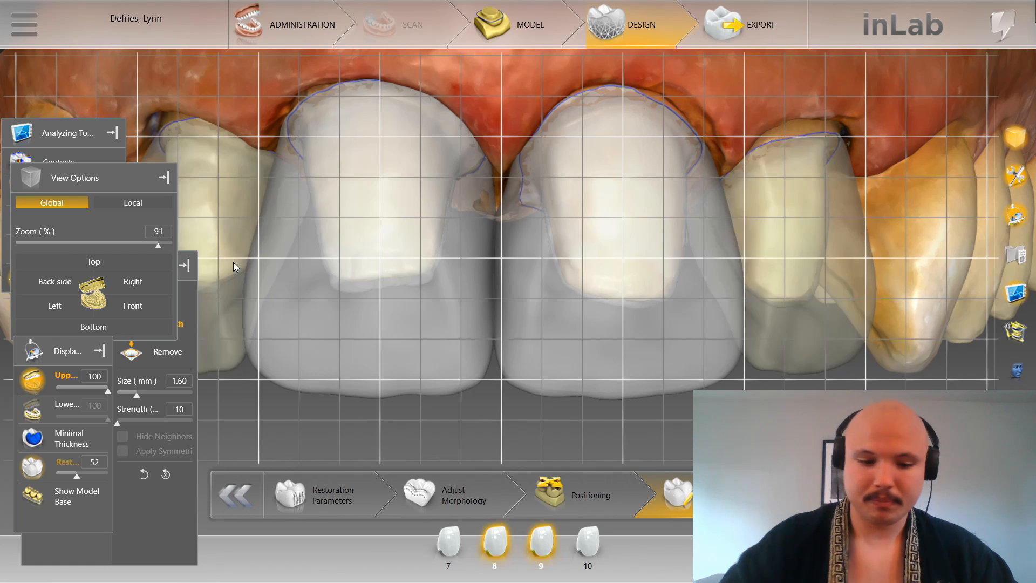
{"action": "key", "text": "g"}
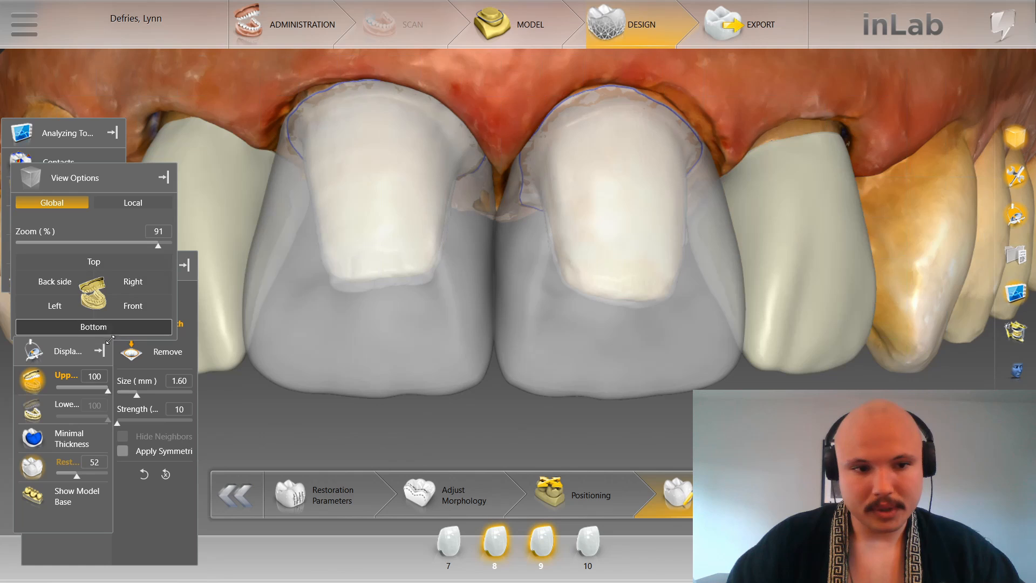
Step: Show the lower jaw, restore the restoration opacity to 100 and inspect the contact between teeth 8 and 9 up close
{"action": "left_click", "coordinate": [32, 409]}
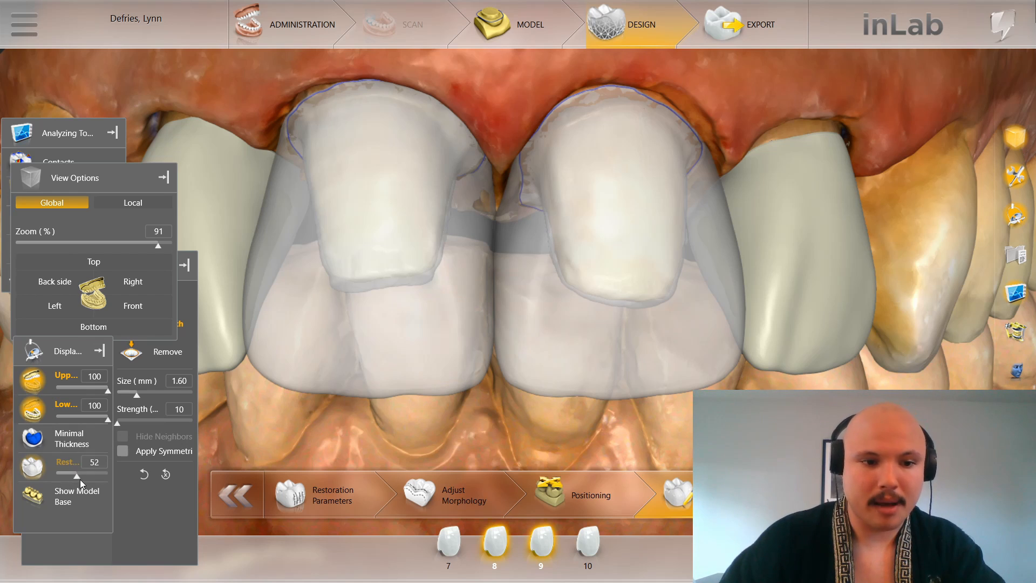
{"action": "left_click_drag", "start_coordinate": [77, 475], "coordinate": [37, 483]}
{"action": "left_click", "coordinate": [27, 478]}
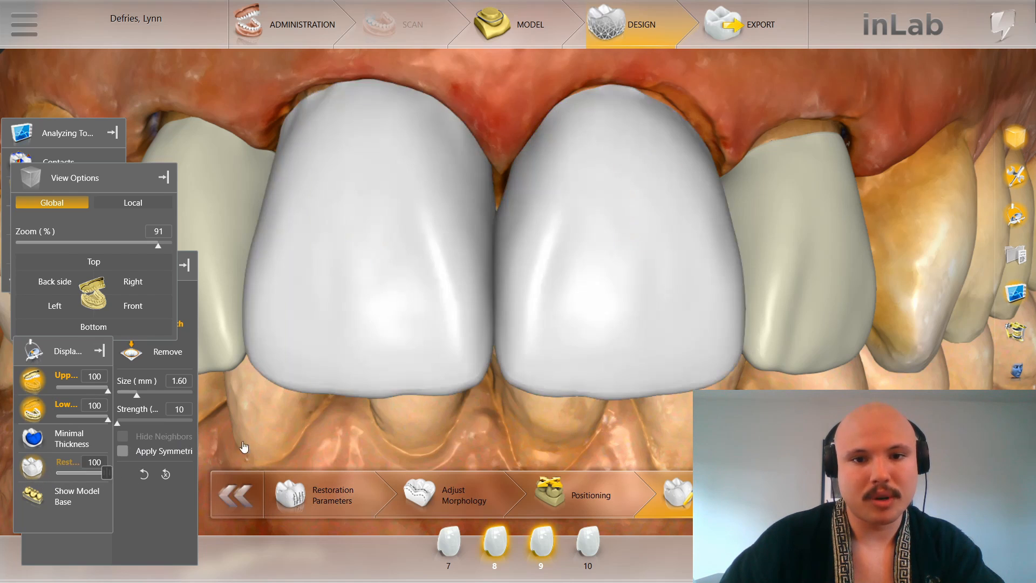
{"action": "scroll", "coordinate": [517, 230], "scroll_direction": "up", "scroll_amount": 2}
{"action": "scroll", "coordinate": [516, 231], "scroll_direction": "up", "scroll_amount": 1}
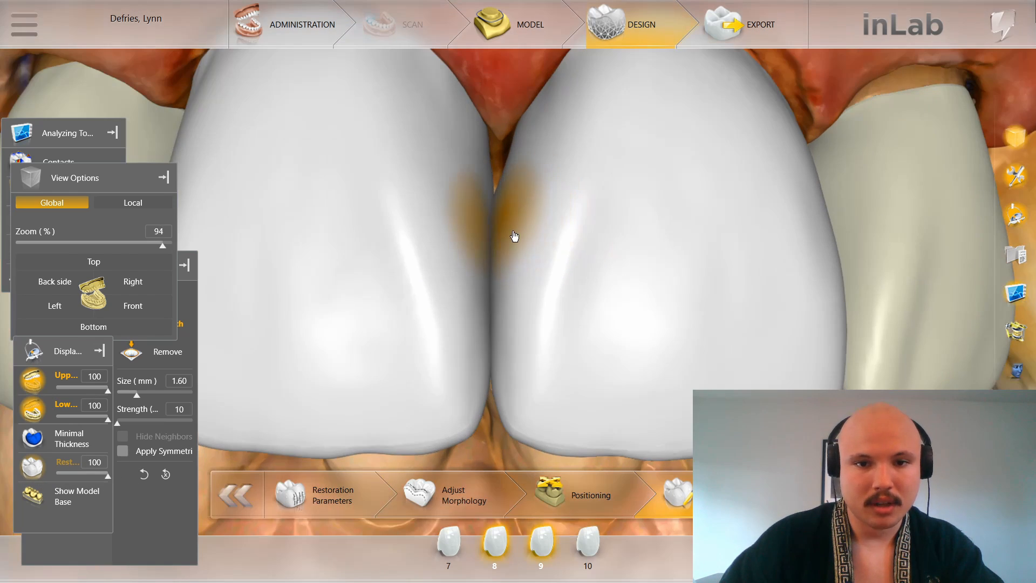
Step: Make tooth 9 the only selected restoration, set the Form brush size to 2.10 mm and hide the lower jaw
{"action": "left_click", "coordinate": [578, 543]}
{"action": "left_click", "coordinate": [543, 542]}
{"action": "scroll", "coordinate": [503, 196], "scroll_direction": "up", "scroll_amount": 2, "text": "ctrl"}
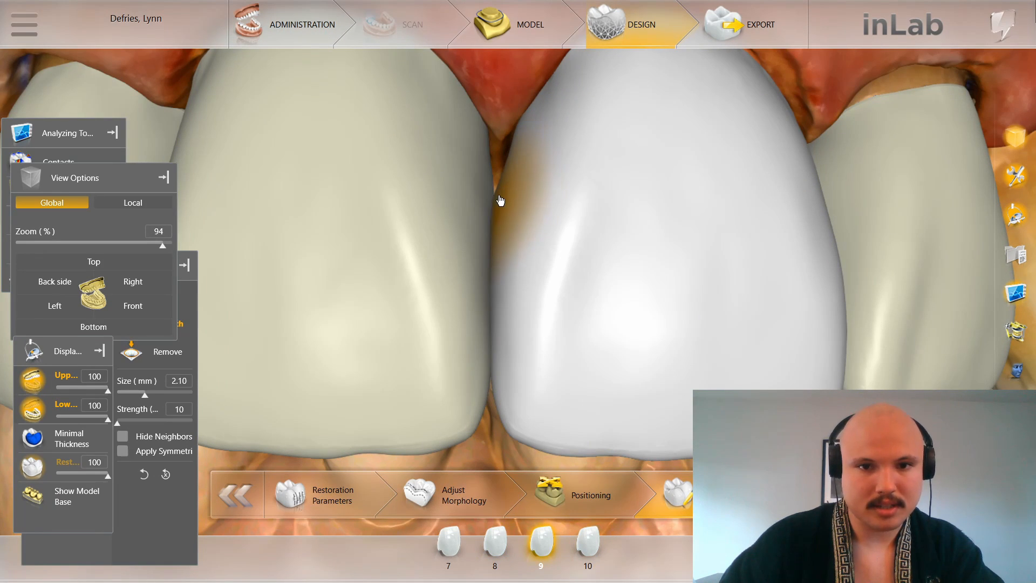
{"action": "scroll", "coordinate": [481, 94], "scroll_direction": "down", "scroll_amount": 6}
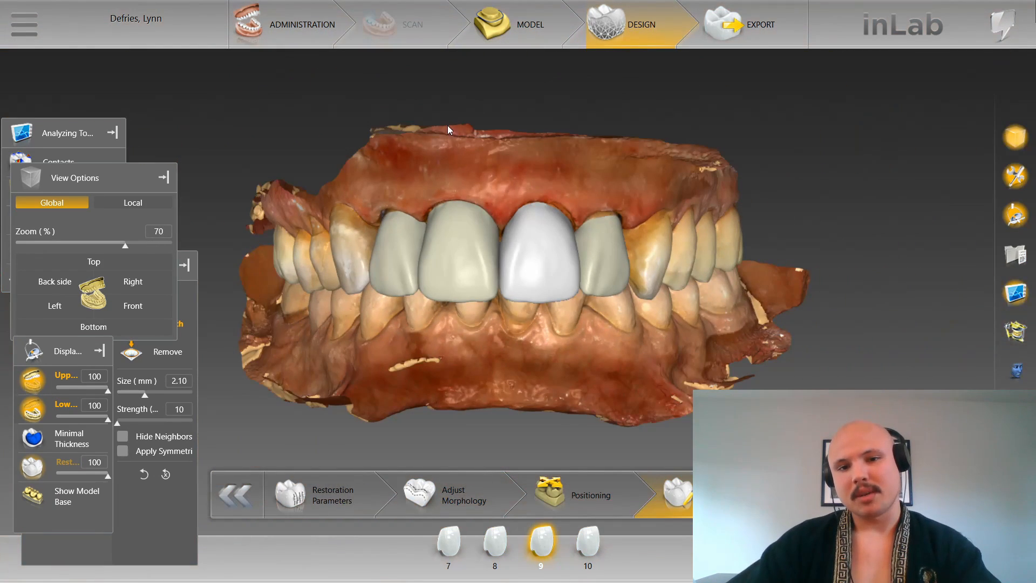
{"action": "left_click", "coordinate": [33, 411]}
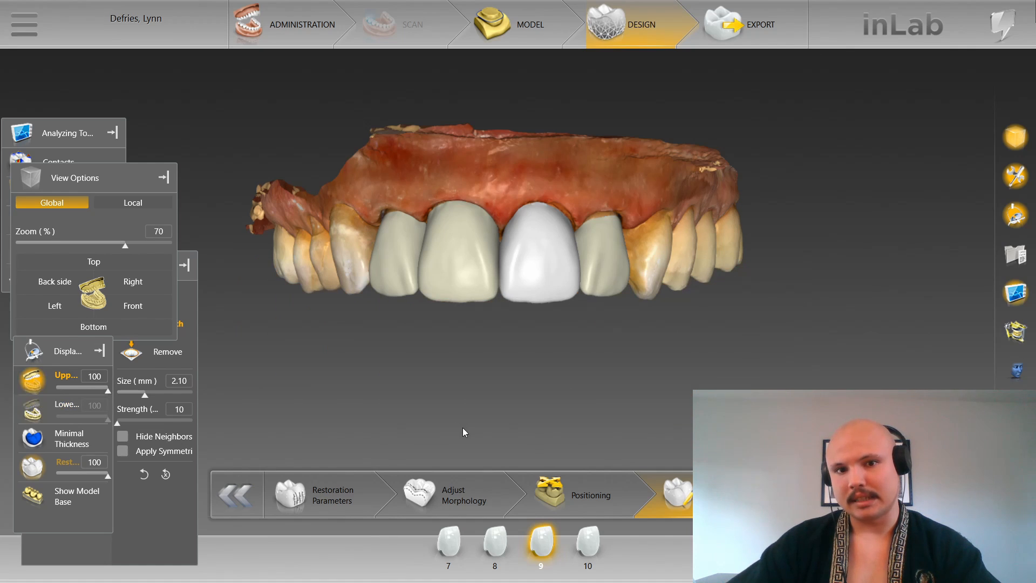
Step: Adjust the mesial sides of teeth 9 and 8 at the midline with the anatomical 2-directional Shape tool
{"action": "scroll", "coordinate": [454, 435], "scroll_direction": "up", "scroll_amount": 3}
{"action": "right_click", "coordinate": [451, 434]}
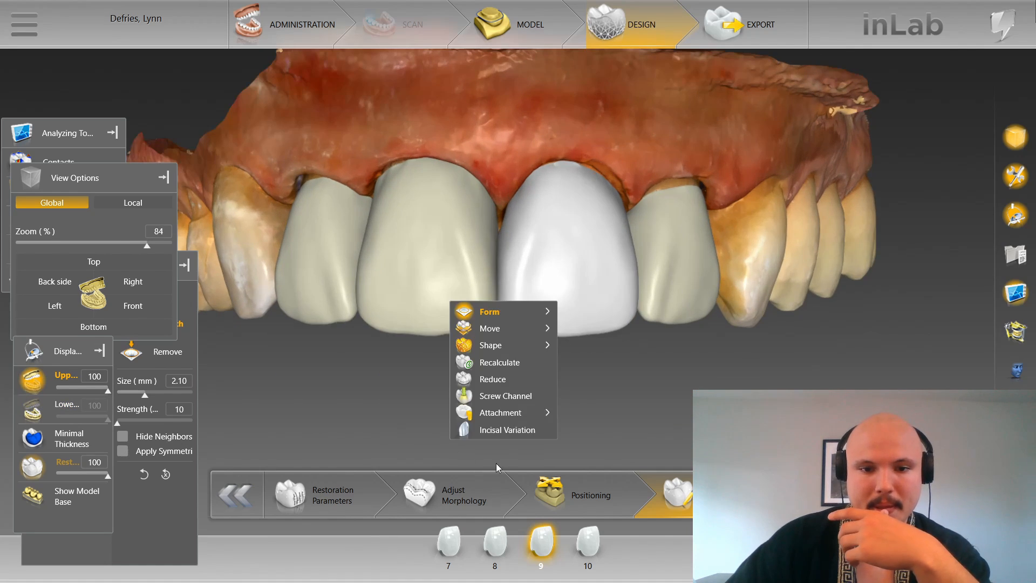
{"action": "mouse_move", "coordinate": [503, 346]}
{"action": "left_click", "coordinate": [575, 345]}
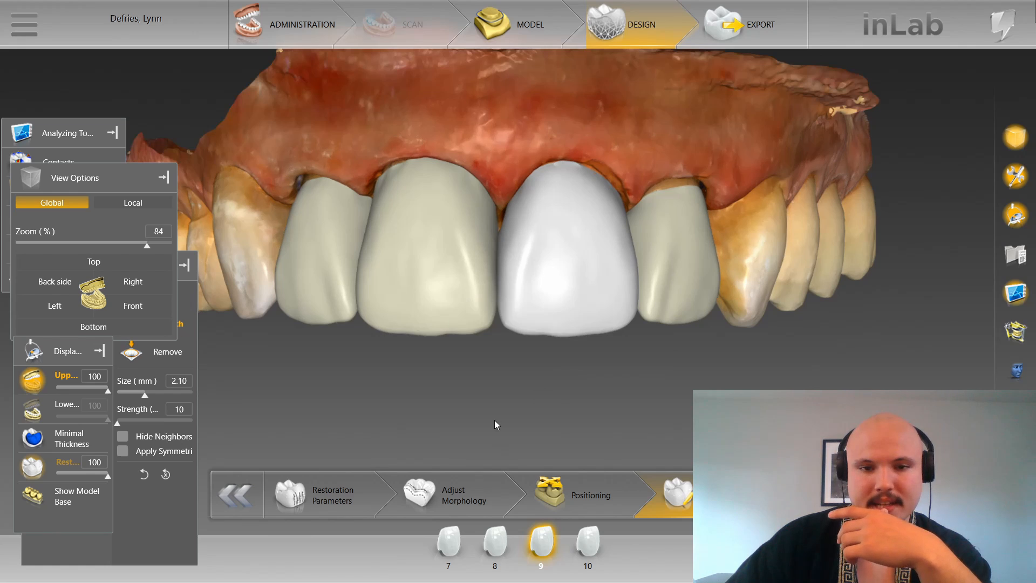
{"action": "scroll", "coordinate": [506, 413], "scroll_direction": "up", "scroll_amount": 1}
{"action": "left_click_drag", "start_coordinate": [498, 244], "coordinate": [503, 247]}
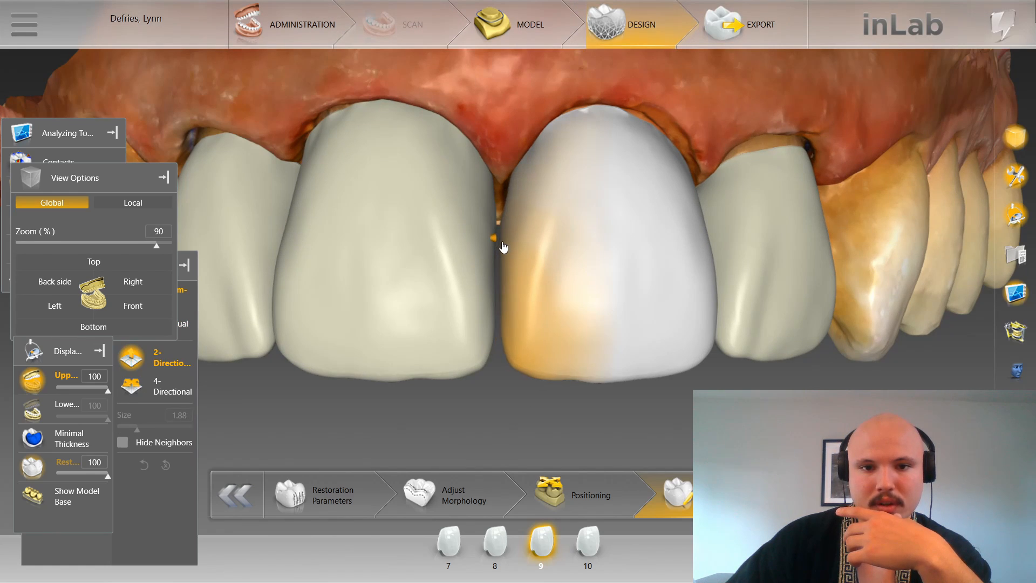
{"action": "left_click", "coordinate": [485, 259]}
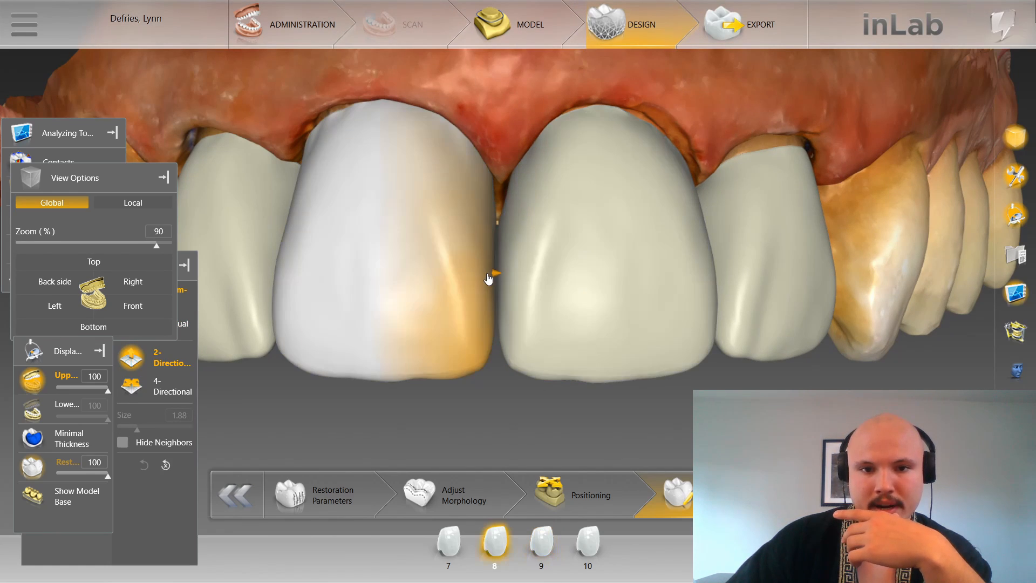
{"action": "scroll", "coordinate": [498, 397], "scroll_direction": "down", "scroll_amount": 3}
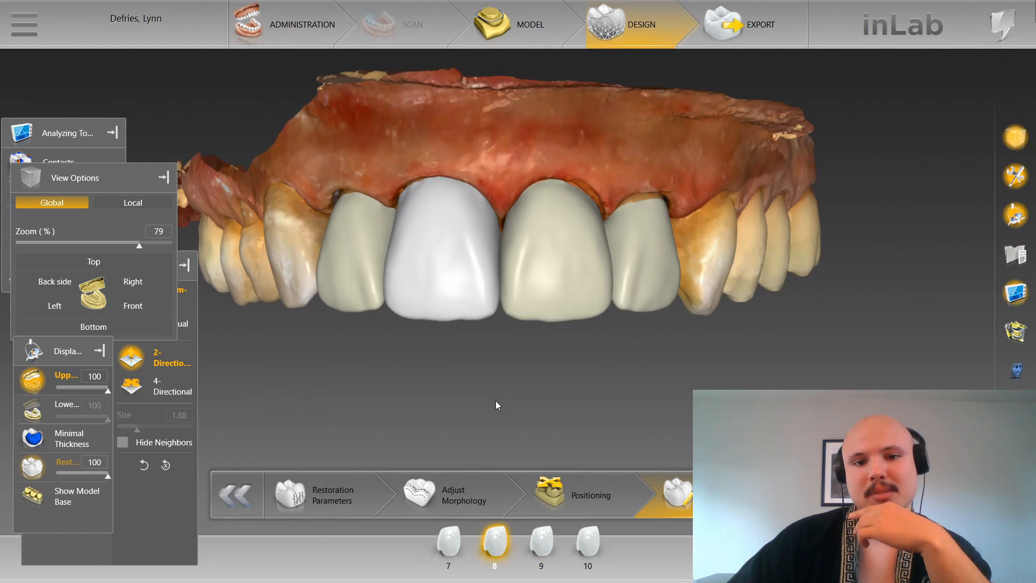
{"action": "scroll", "coordinate": [493, 402], "scroll_direction": "up", "scroll_amount": 1}
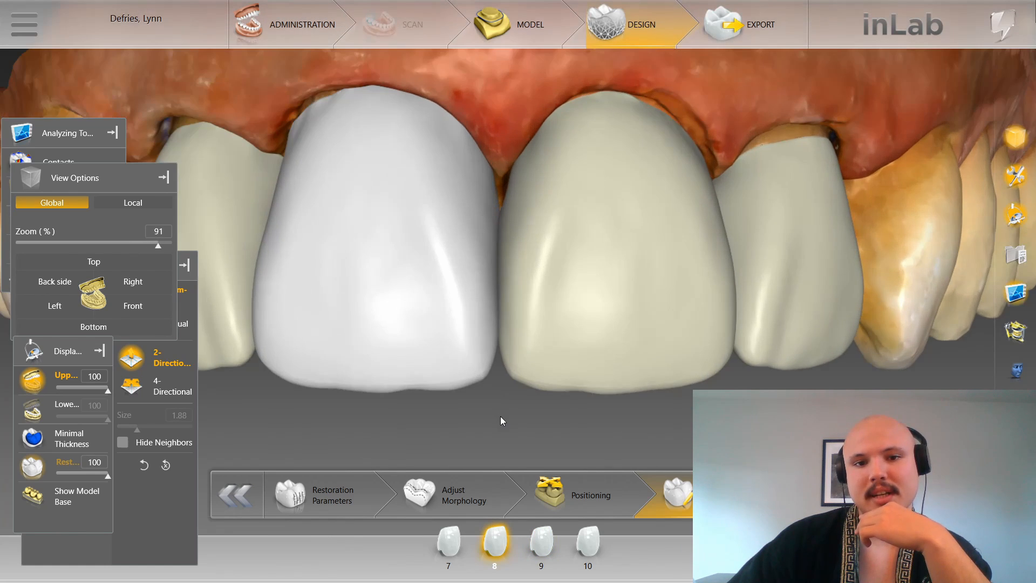
Step: Smooth the mesial contact area of tooth 9 with the Form tool at size 2.30 mm and strength 10
{"action": "right_click", "coordinate": [500, 415]}
{"action": "mouse_move", "coordinate": [550, 289]}
{"action": "left_click", "coordinate": [637, 305]}
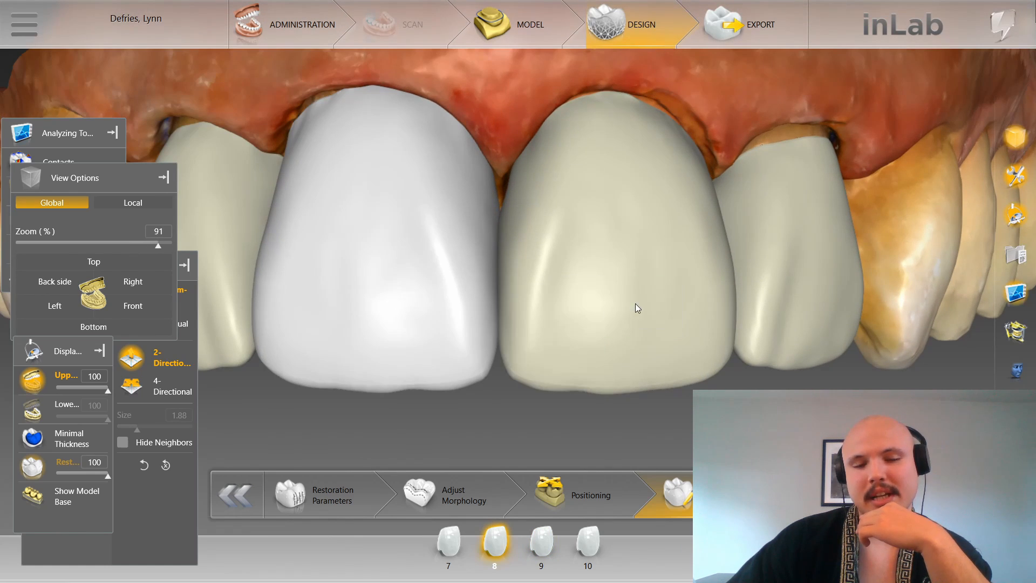
{"action": "left_click", "coordinate": [507, 259]}
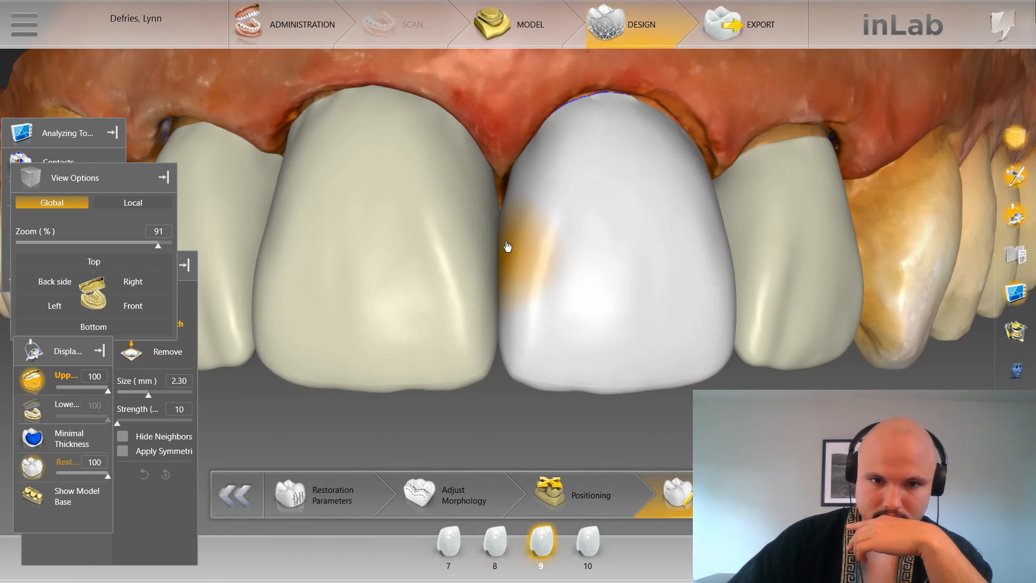
Step: Reshape the mesial half of tooth 8 with the individual 4-directional Shape tool, using sizes between 2.85 and 3.95
{"action": "right_click", "coordinate": [500, 414]}
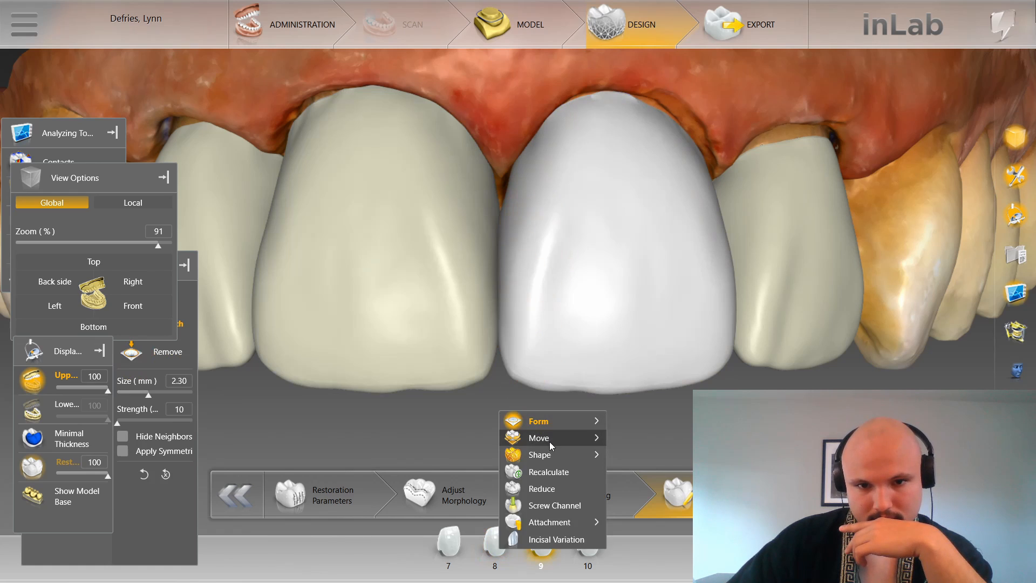
{"action": "mouse_move", "coordinate": [550, 451]}
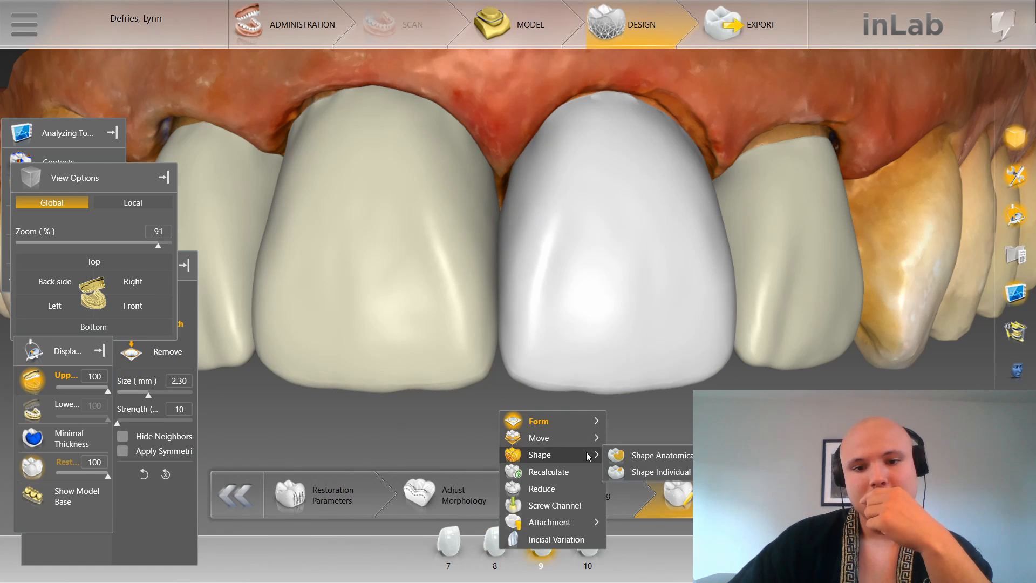
{"action": "left_click", "coordinate": [630, 475]}
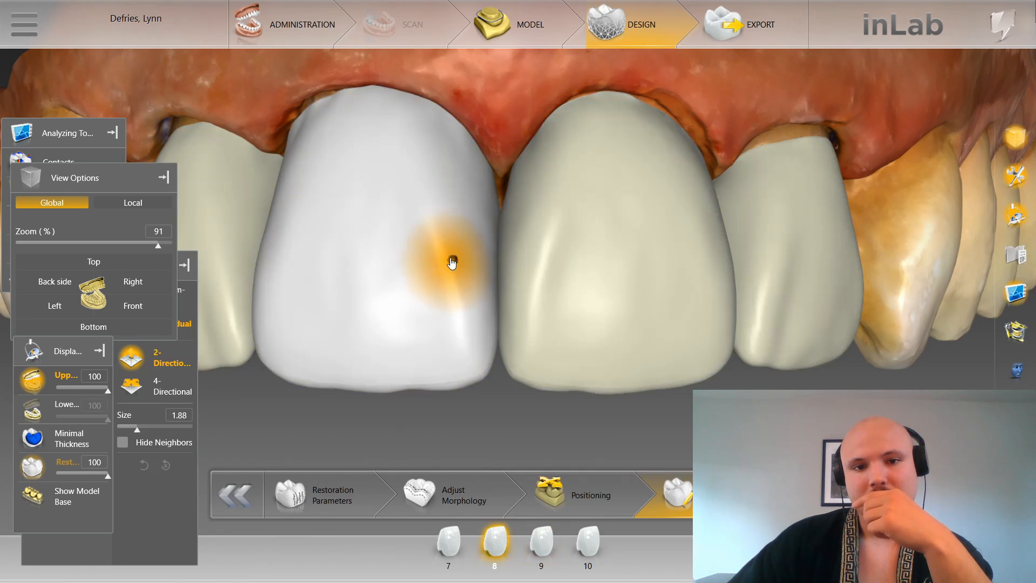
{"action": "left_click", "coordinate": [179, 386]}
{"action": "left_click", "coordinate": [479, 295]}
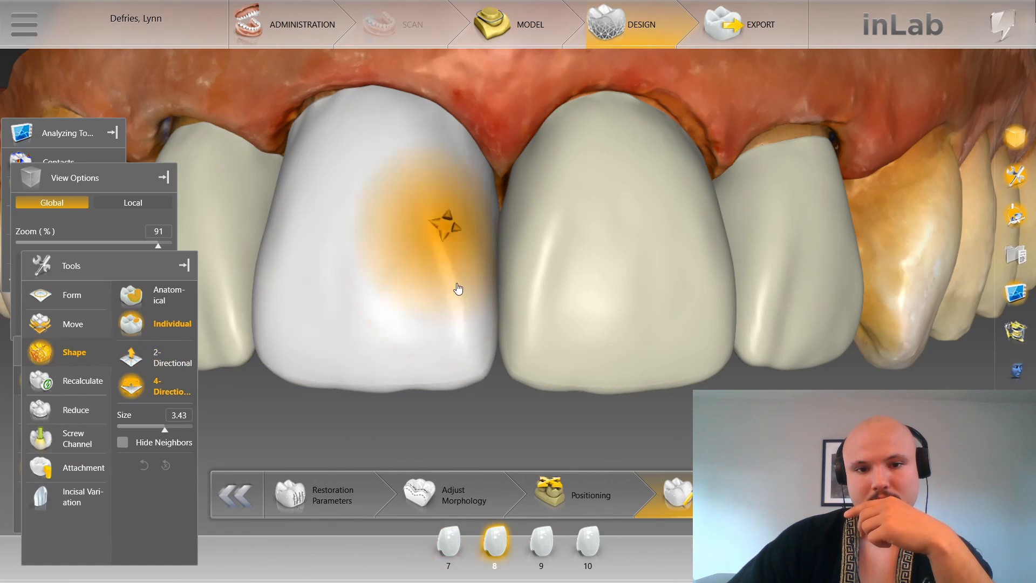
{"action": "left_click_drag", "start_coordinate": [462, 336], "coordinate": [464, 337]}
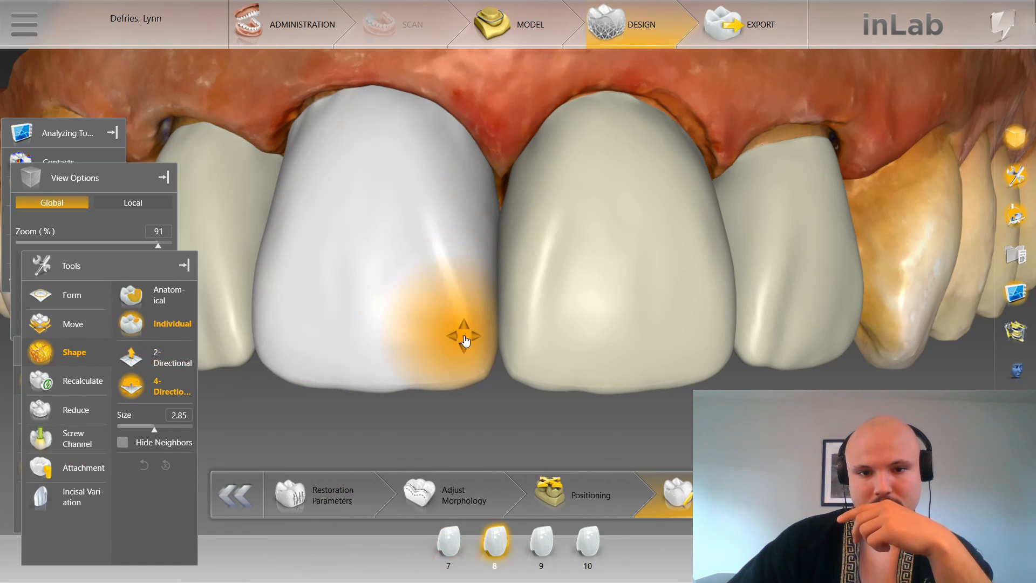
{"action": "scroll", "coordinate": [441, 255], "scroll_direction": "up", "scroll_amount": 3}
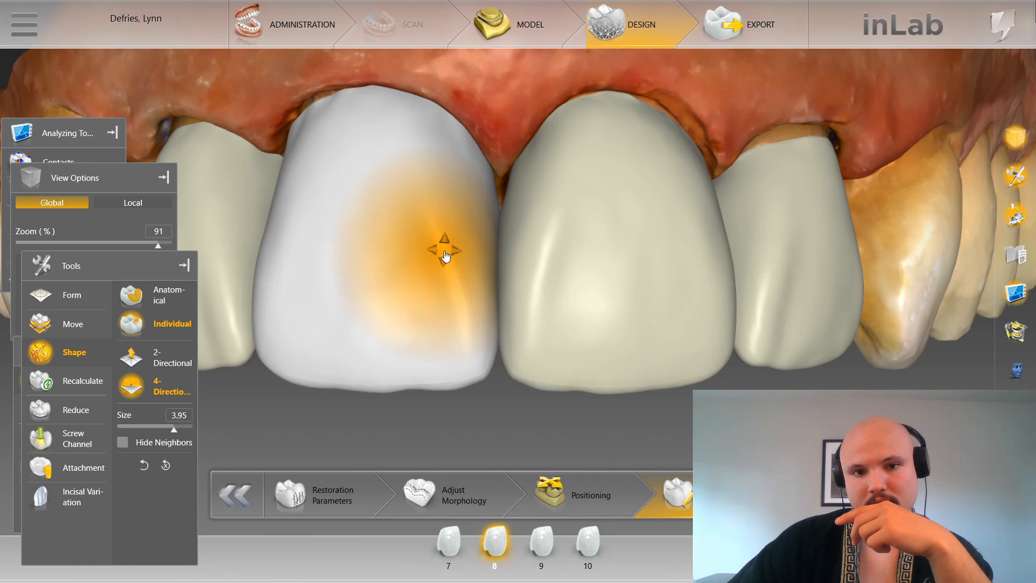
{"action": "scroll", "coordinate": [407, 144], "scroll_direction": "down", "scroll_amount": 2}
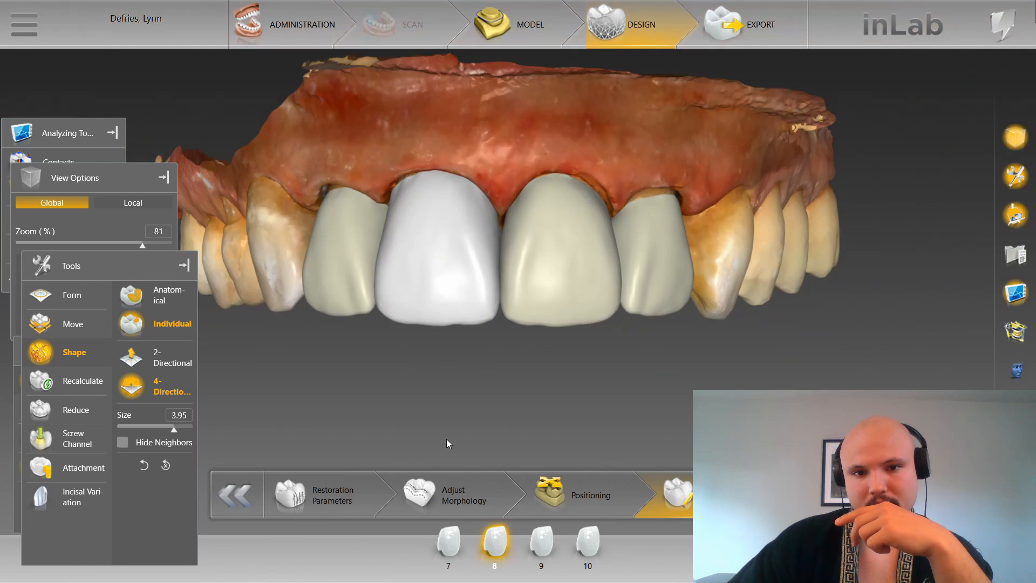
{"action": "scroll", "coordinate": [445, 438], "scroll_direction": "up", "scroll_amount": 2}
{"action": "scroll", "coordinate": [494, 423], "scroll_direction": "down", "scroll_amount": 2}
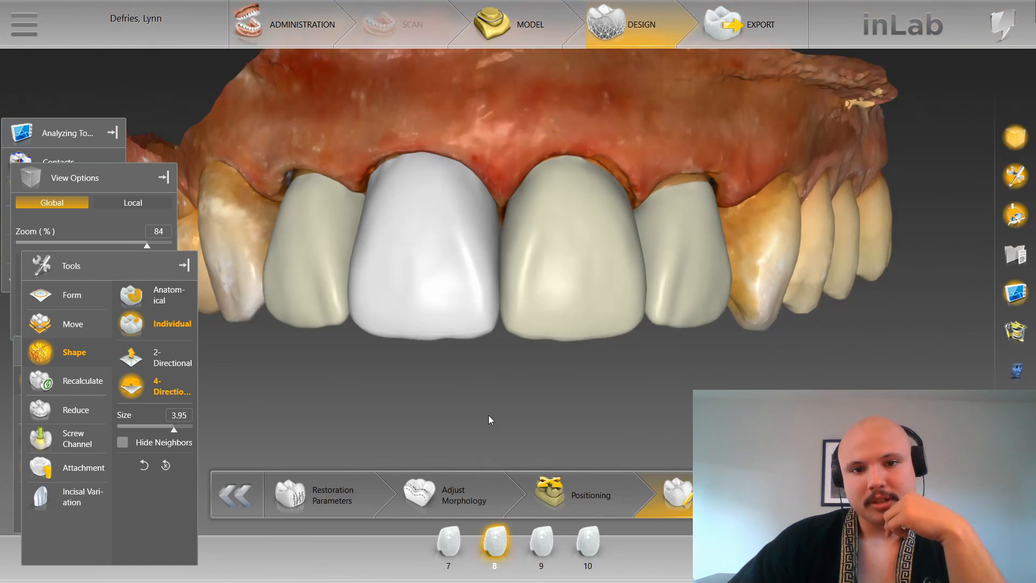
{"action": "scroll", "coordinate": [488, 415], "scroll_direction": "up", "scroll_amount": 3}
{"action": "scroll", "coordinate": [495, 422], "scroll_direction": "down", "scroll_amount": 1}
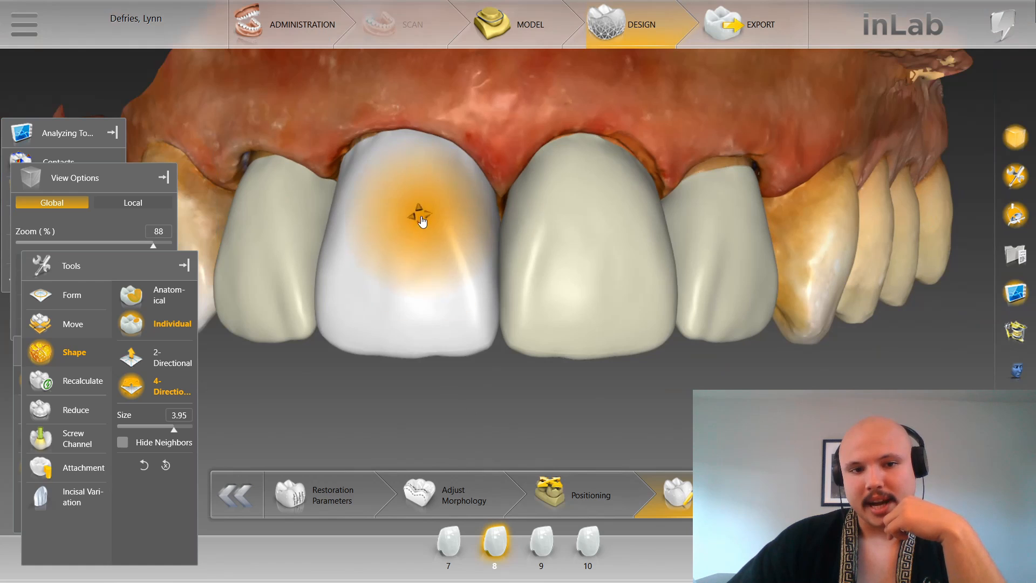
Step: Switch to anatomical shaping and overlay the grid to compare the outlines of teeth 8 and 9 up close
{"action": "right_click", "coordinate": [408, 405]}
{"action": "mouse_move", "coordinate": [474, 448]}
{"action": "left_click", "coordinate": [524, 448]}
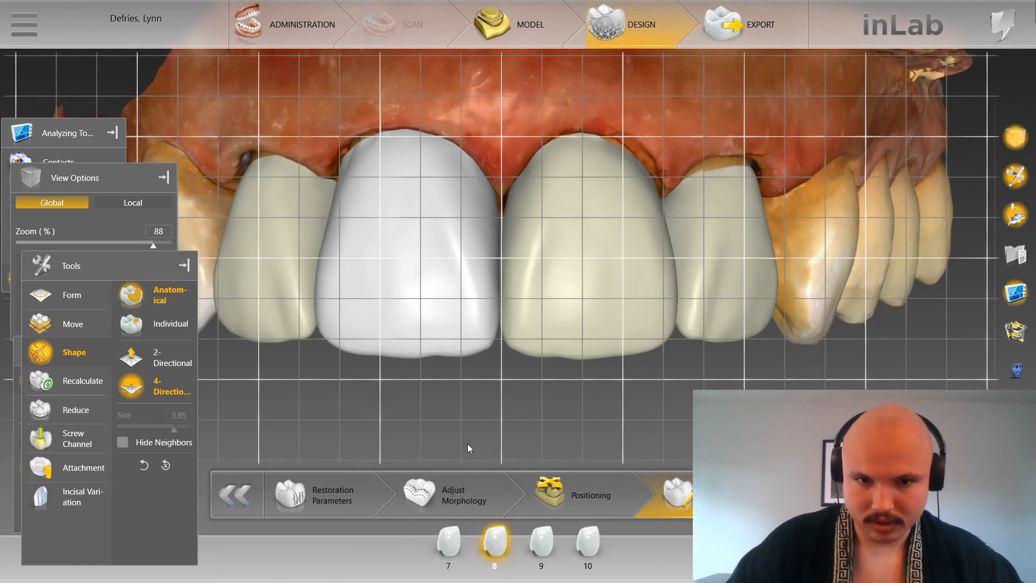
{"action": "scroll", "coordinate": [467, 443], "scroll_direction": "up", "scroll_amount": 5}
{"action": "scroll", "coordinate": [491, 447], "scroll_direction": "down", "scroll_amount": 2}
{"action": "scroll", "coordinate": [493, 442], "scroll_direction": "up", "scroll_amount": 1}
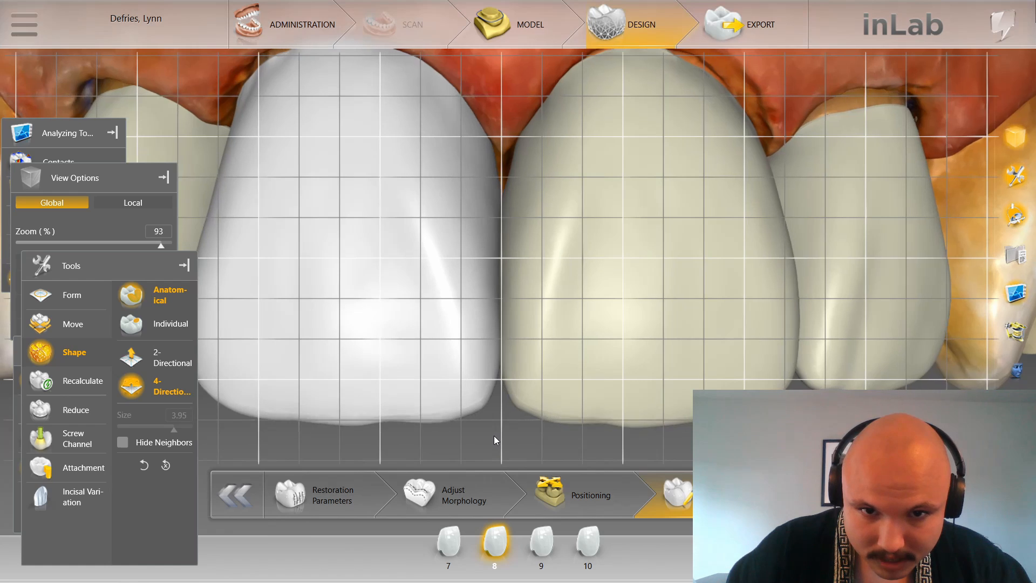
Step: Pull in the distal side of tooth 8 with the individual 2-directional Shape tool at size 4.30
{"action": "left_click_drag", "start_coordinate": [138, 262], "coordinate": [82, 283]}
{"action": "left_click", "coordinate": [137, 370]}
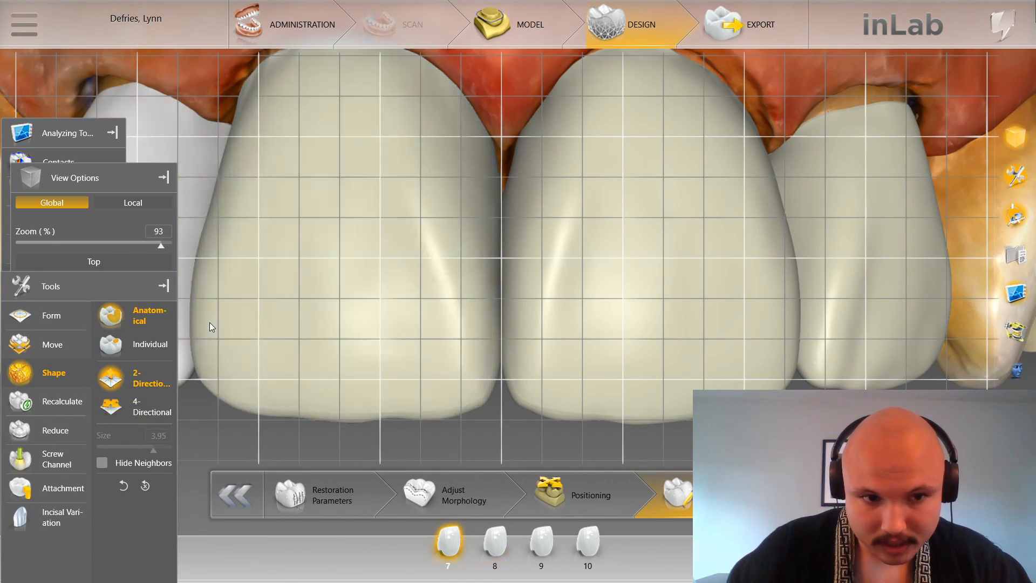
{"action": "left_click", "coordinate": [589, 426]}
{"action": "left_click", "coordinate": [199, 315]}
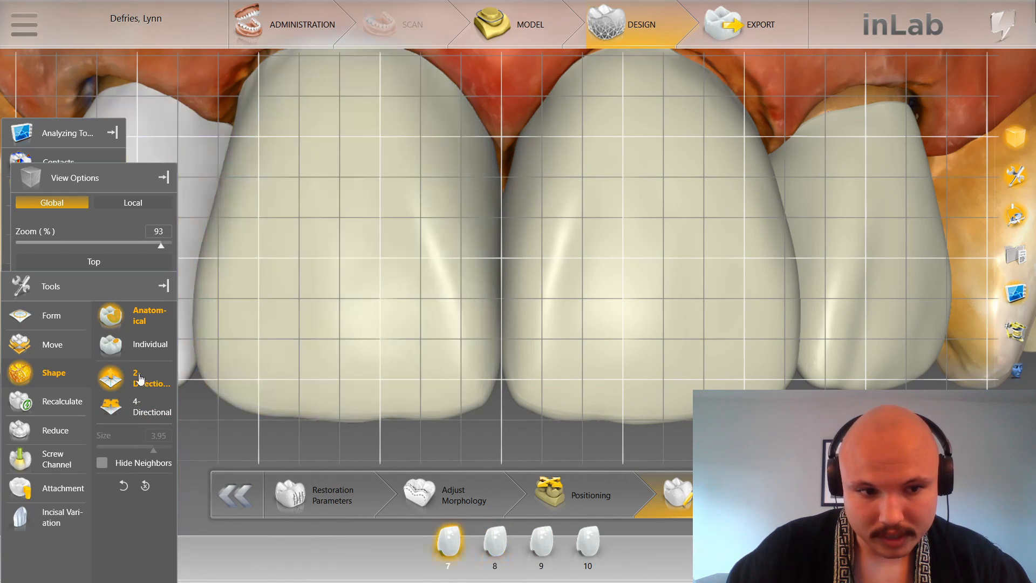
{"action": "left_click", "coordinate": [144, 348]}
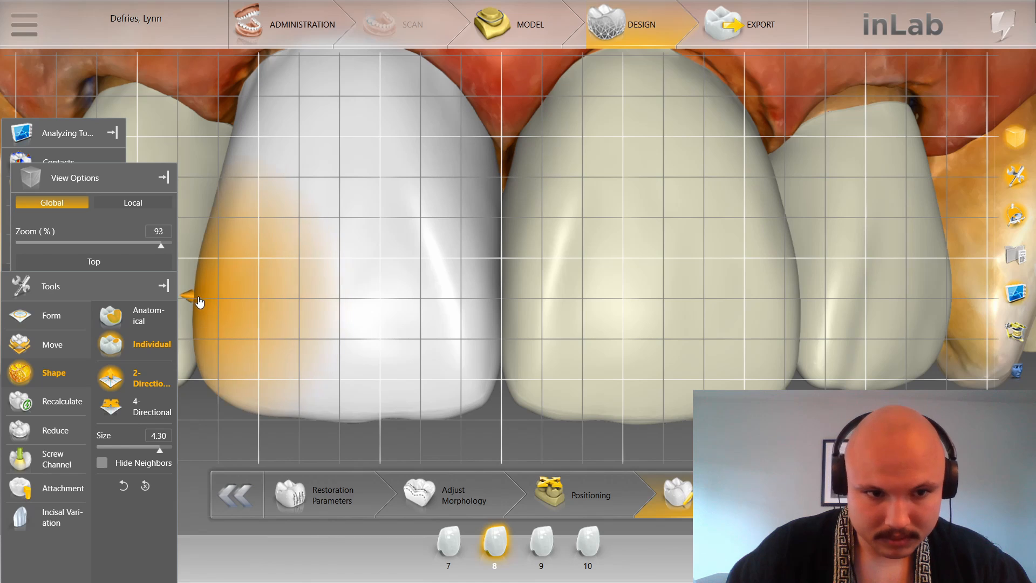
{"action": "left_click_drag", "start_coordinate": [199, 301], "coordinate": [204, 303]}
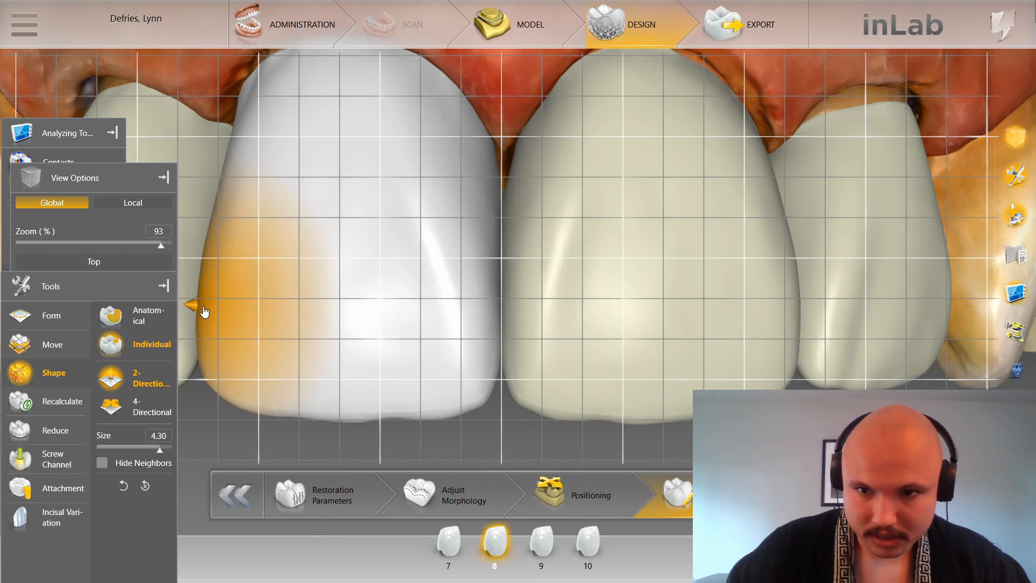
{"action": "left_click_drag", "start_coordinate": [199, 355], "coordinate": [204, 360]}
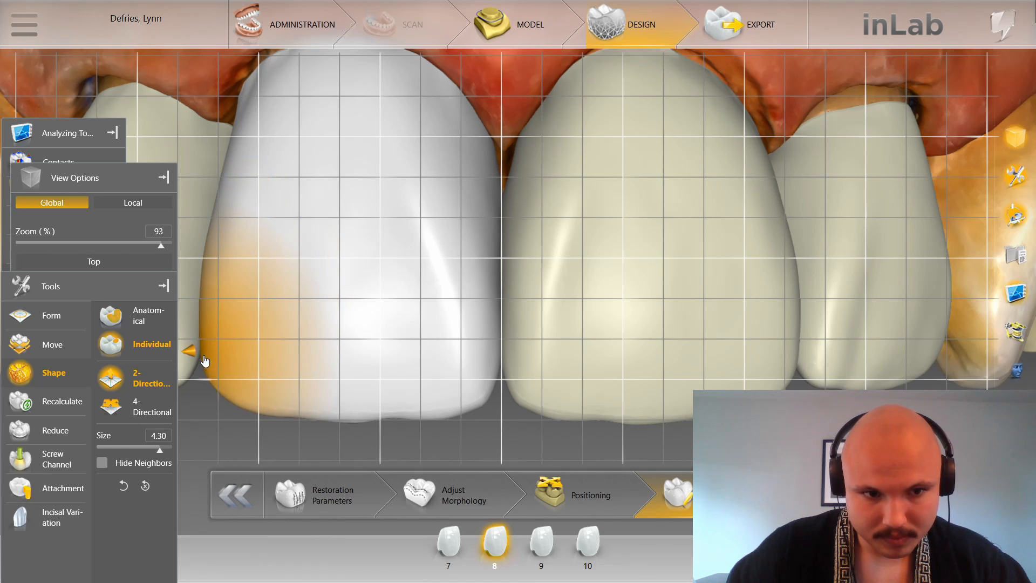
Step: Switch to anatomical shaping and compare the distal and incisal outlines of teeth 8 and 9 against the grid
{"action": "scroll", "coordinate": [257, 445], "scroll_direction": "down", "scroll_amount": 3}
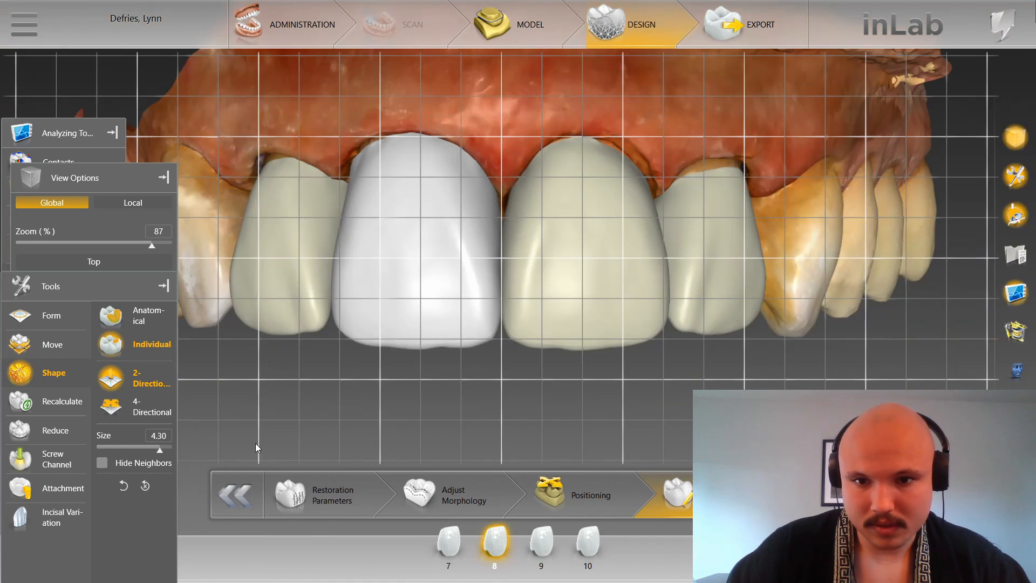
{"action": "scroll", "coordinate": [281, 450], "scroll_direction": "up", "scroll_amount": 1}
{"action": "left_click", "coordinate": [110, 316]}
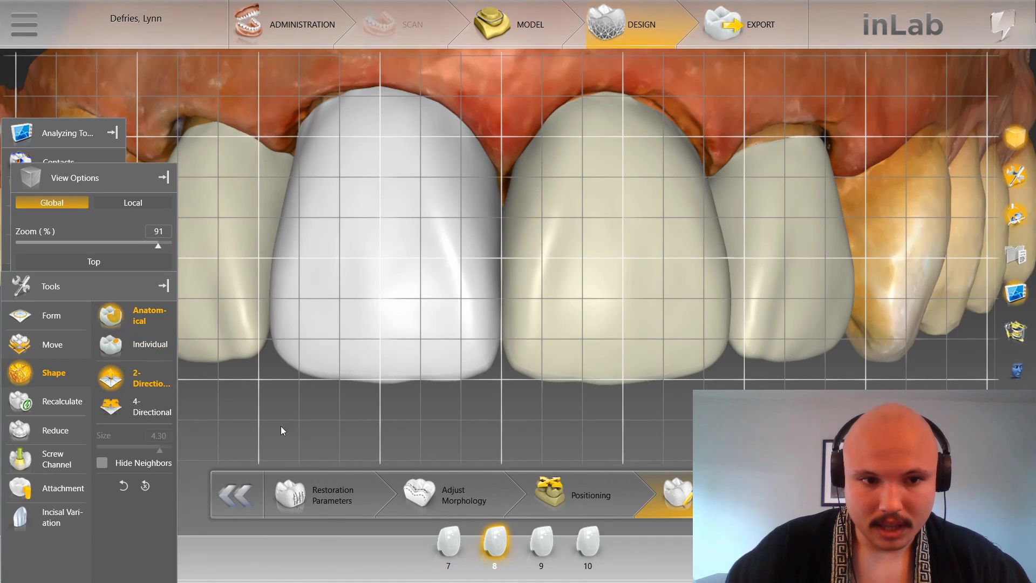
{"action": "scroll", "coordinate": [343, 467], "scroll_direction": "up", "scroll_amount": 2}
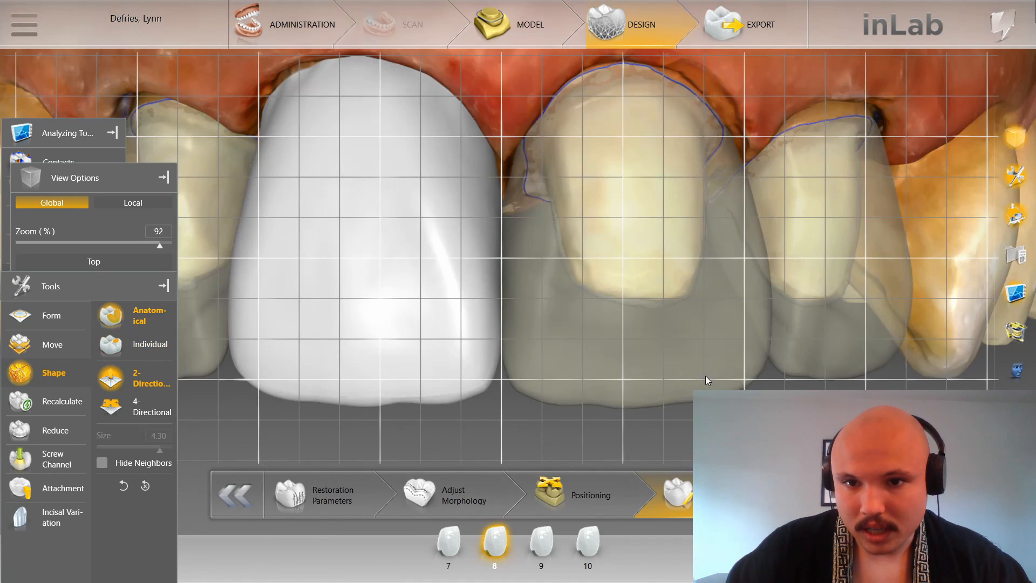
{"action": "left_click", "coordinate": [708, 380]}
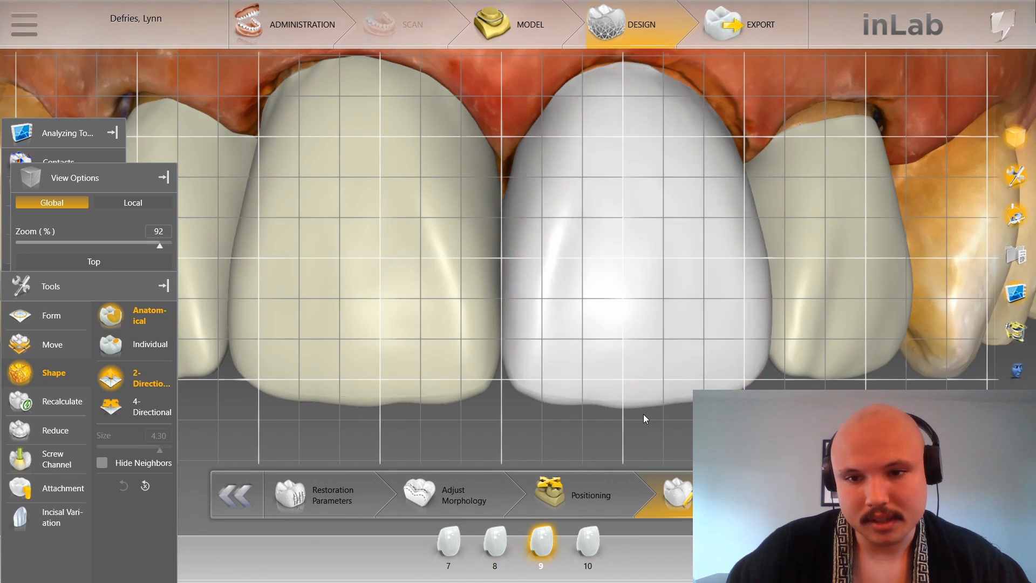
{"action": "left_click", "coordinate": [384, 358]}
{"action": "scroll", "coordinate": [268, 362], "scroll_direction": "up", "scroll_amount": 1}
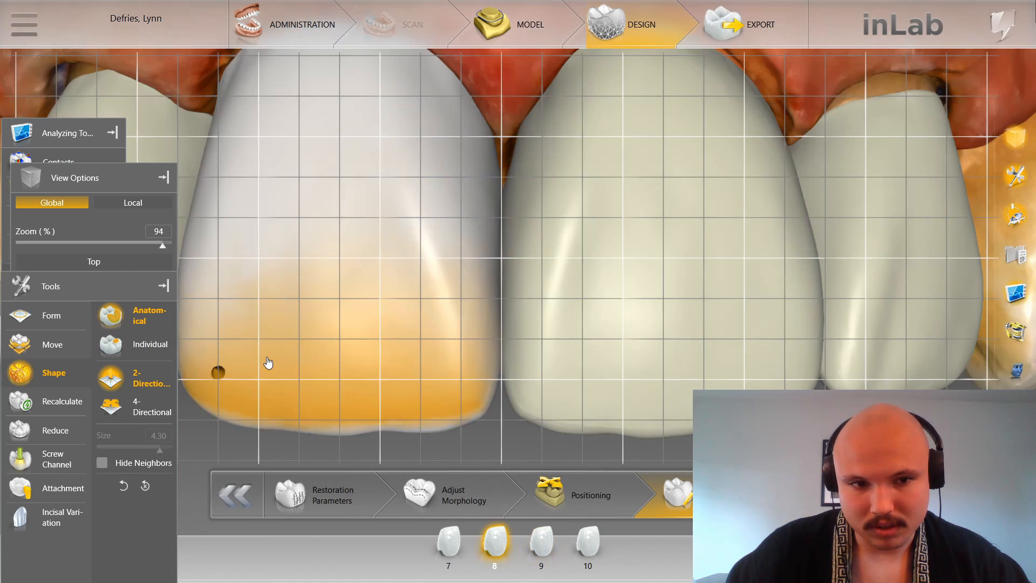
{"action": "scroll", "coordinate": [268, 362], "scroll_direction": "down", "scroll_amount": 1}
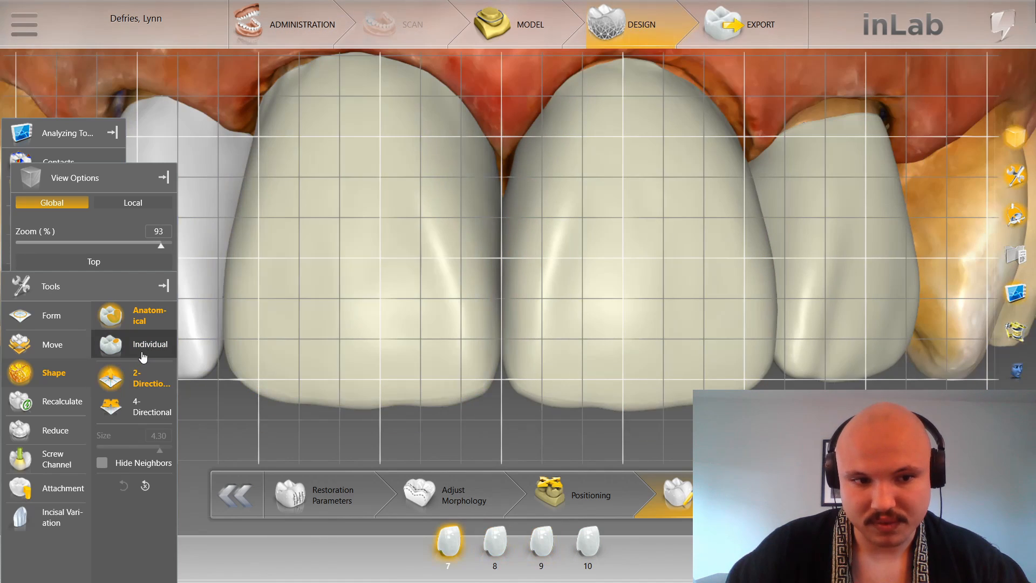
Step: Refine the distal incisal corner of tooth 8 with the individual Shape tool at size 3.33, and hide the grid
{"action": "left_click", "coordinate": [143, 344]}
{"action": "scroll", "coordinate": [231, 304], "scroll_direction": "down", "scroll_amount": 5}
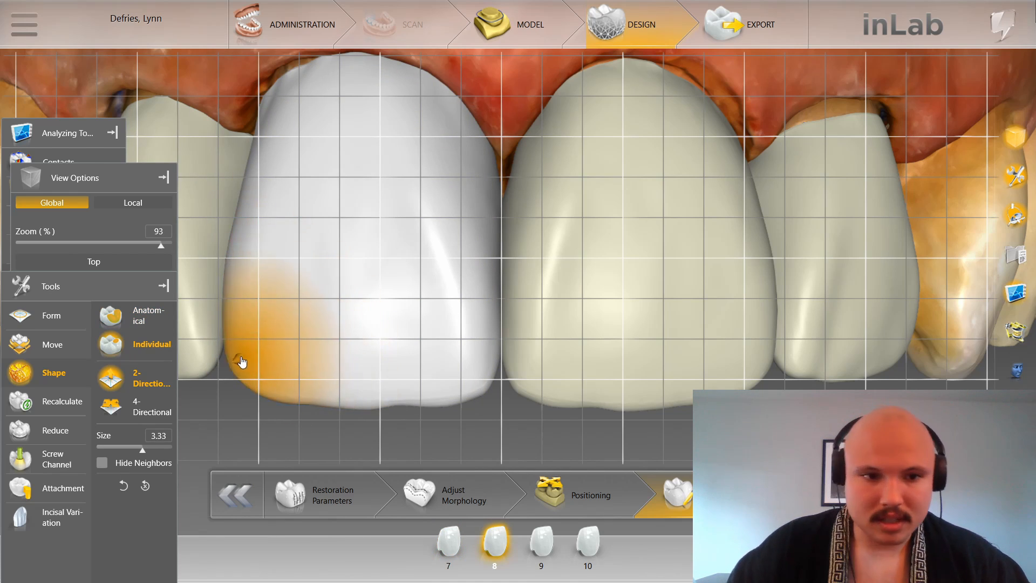
{"action": "scroll", "coordinate": [244, 405], "scroll_direction": "down", "scroll_amount": 2}
{"action": "key", "text": "ctrl+t"}
{"action": "key", "text": "ctrl+t"}
{"action": "key", "text": "ctrl+g"}
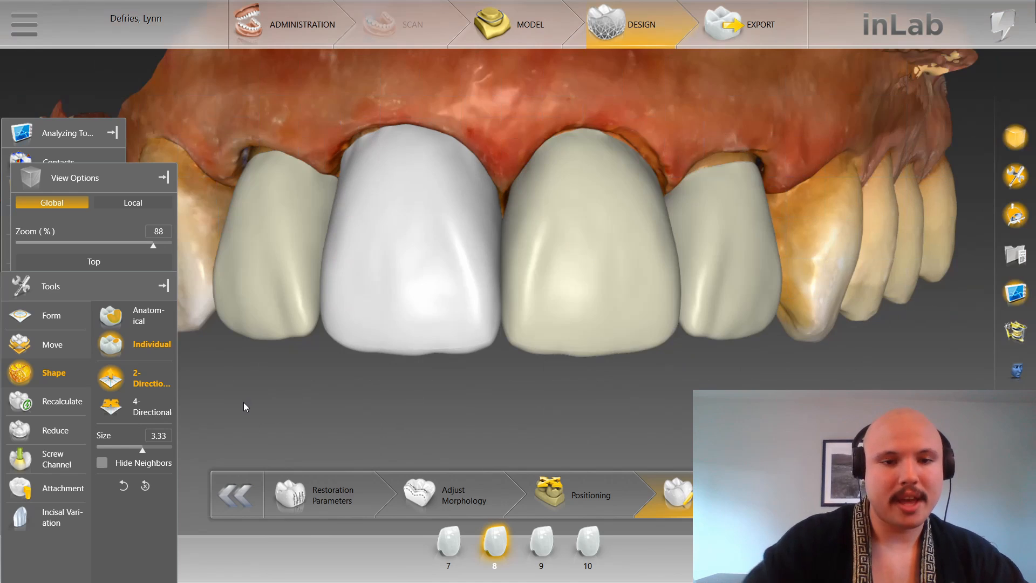
Step: Switch to anatomical 2-directional shaping and pick the contact area between teeth 7 and 8
{"action": "left_click", "coordinate": [138, 321]}
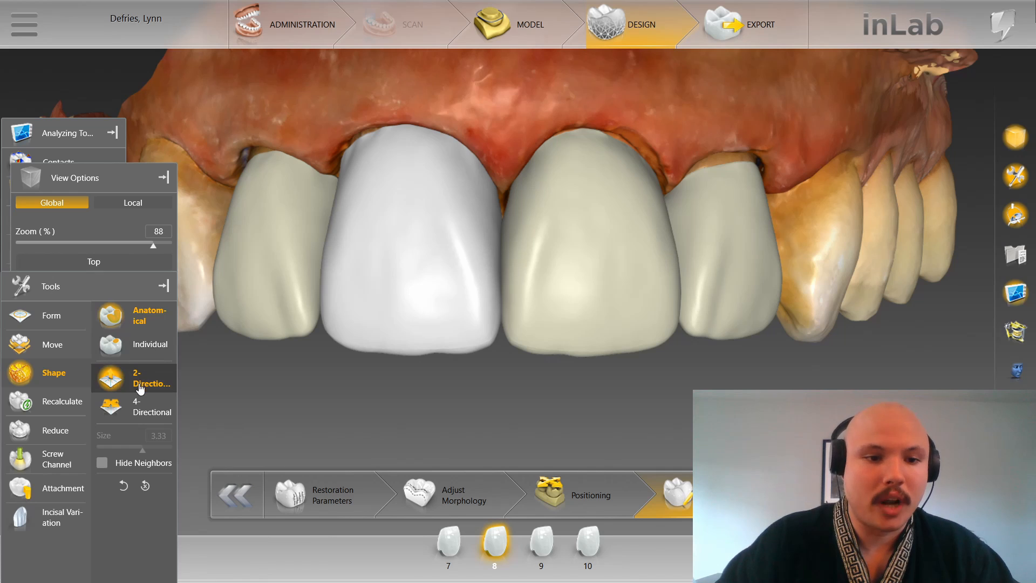
{"action": "left_click", "coordinate": [319, 244]}
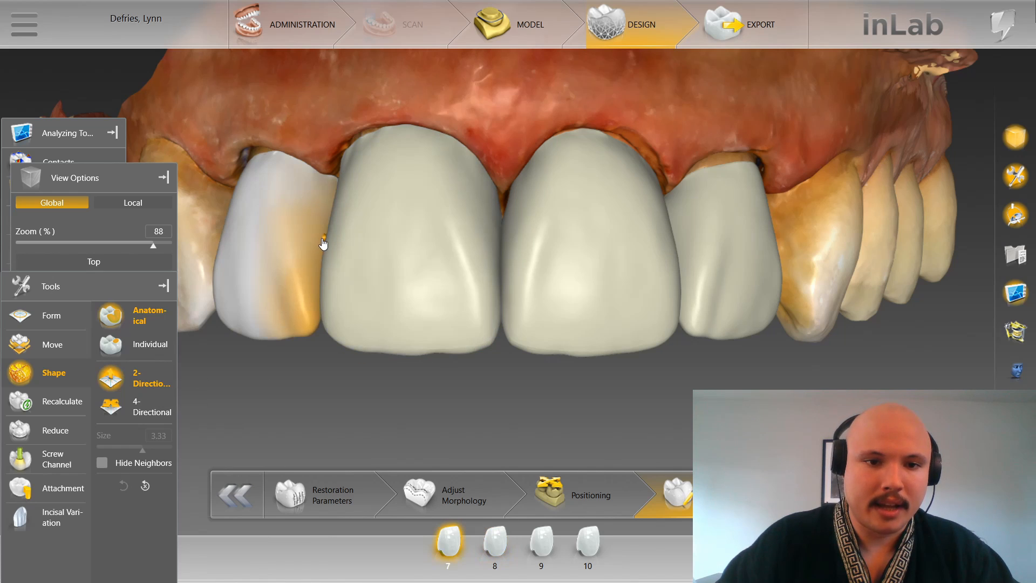
{"action": "left_click", "coordinate": [325, 259]}
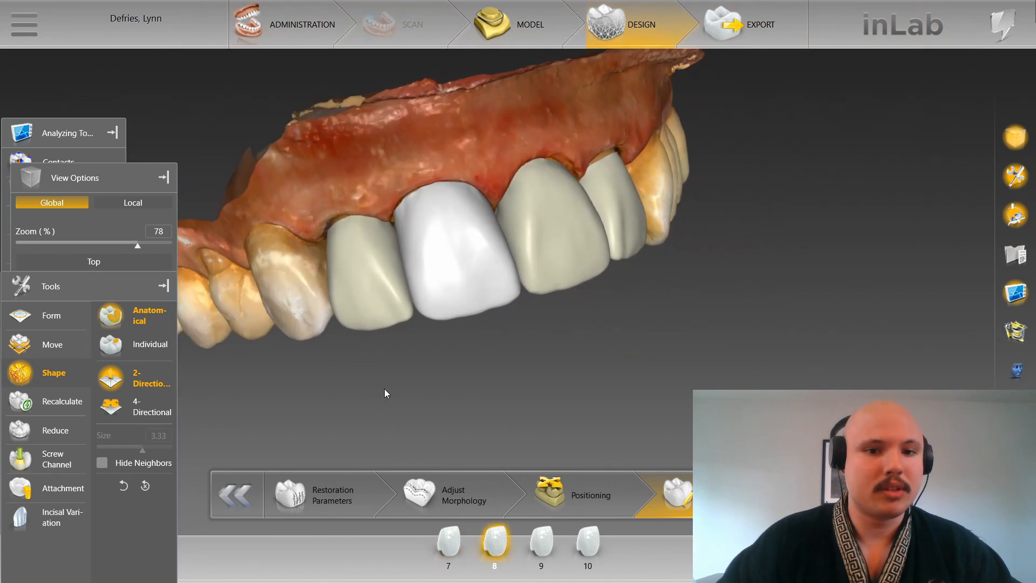
Step: Examine the labial contours of the anterior restorations from oblique and overhead angles, and select tooth 7
{"action": "left_click_drag", "start_coordinate": [427, 423], "coordinate": [457, 423]}
{"action": "scroll", "coordinate": [529, 354], "scroll_direction": "down", "scroll_amount": 2}
{"action": "left_click_drag", "start_coordinate": [516, 339], "coordinate": [555, 371]}
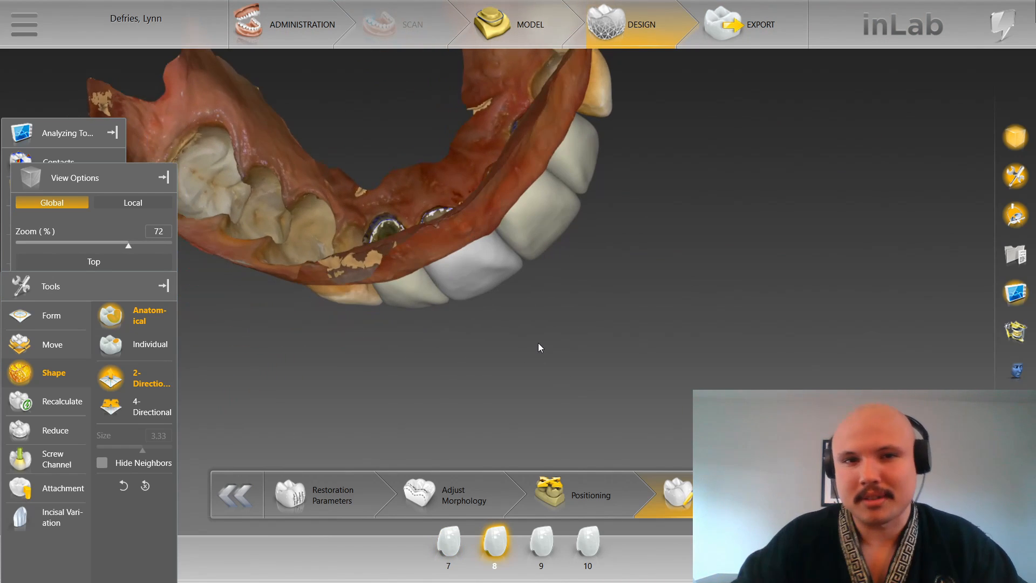
{"action": "left_click_drag", "start_coordinate": [628, 372], "coordinate": [596, 273]}
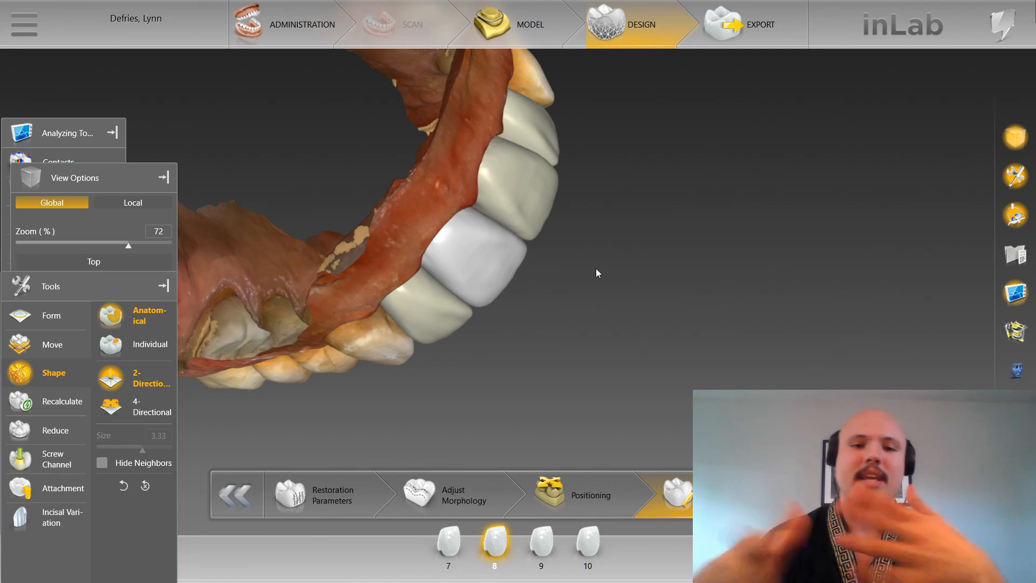
{"action": "left_click", "coordinate": [432, 306]}
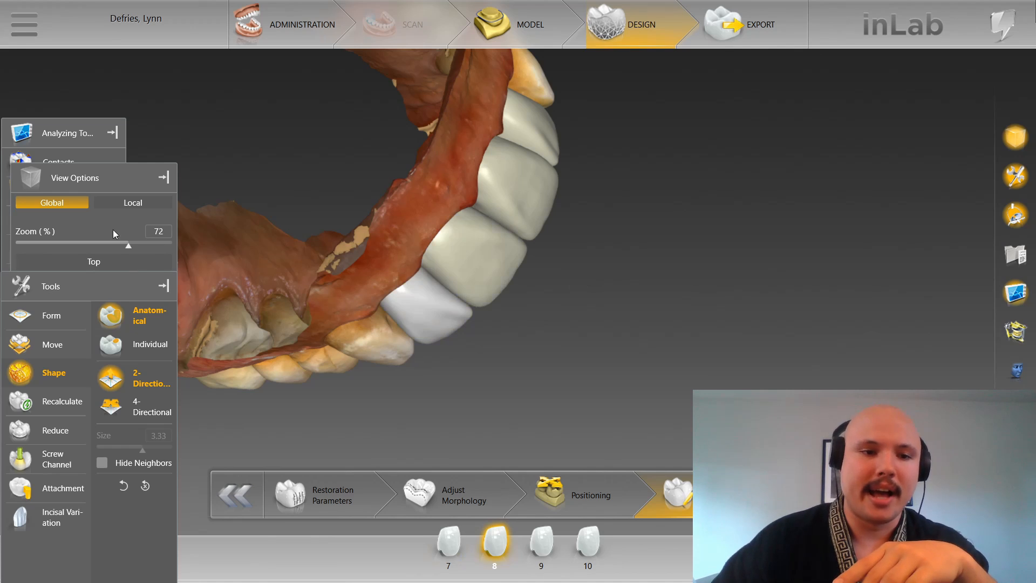
Step: Return to the front view, select tooth 8 and examine the overall symmetry of the anterior restorations
{"action": "left_click", "coordinate": [104, 186]}
{"action": "left_click", "coordinate": [143, 322]}
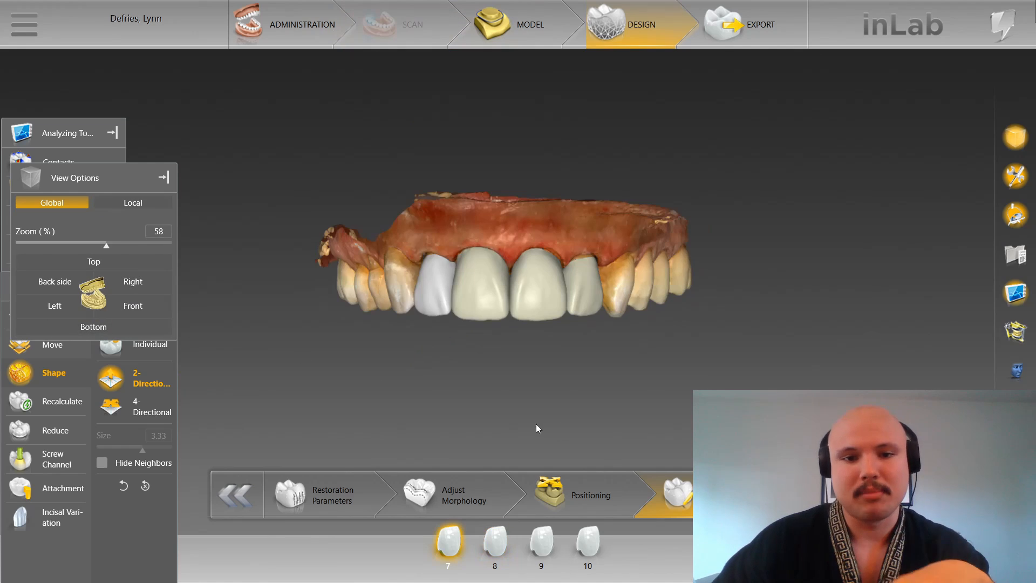
{"action": "scroll", "coordinate": [536, 423], "scroll_direction": "up", "scroll_amount": 2}
{"action": "left_click", "coordinate": [520, 362]}
{"action": "scroll", "coordinate": [502, 412], "scroll_direction": "up", "scroll_amount": 2}
{"action": "left_click", "coordinate": [391, 340]}
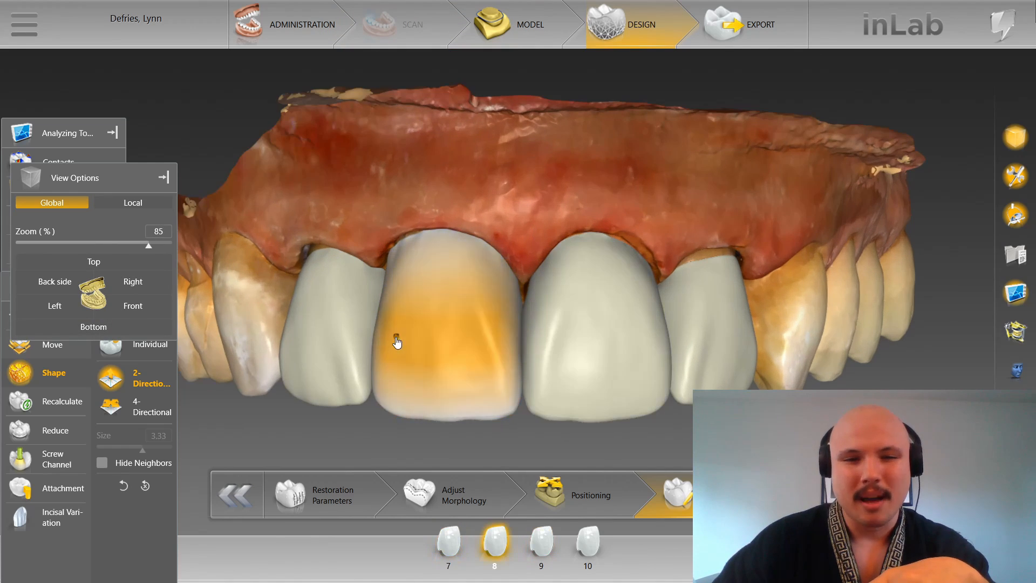
{"action": "scroll", "coordinate": [535, 115], "scroll_direction": "down", "scroll_amount": 3}
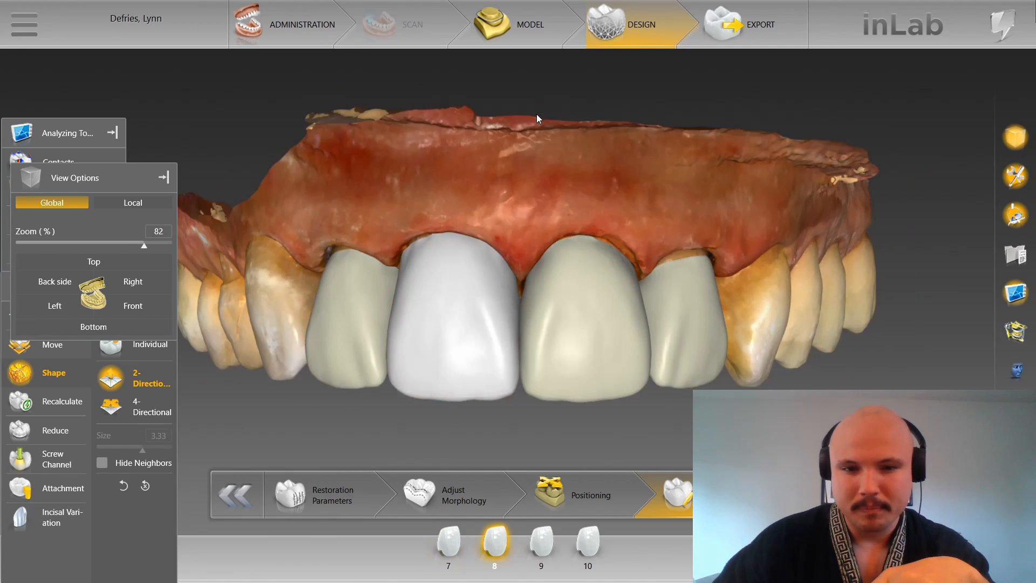